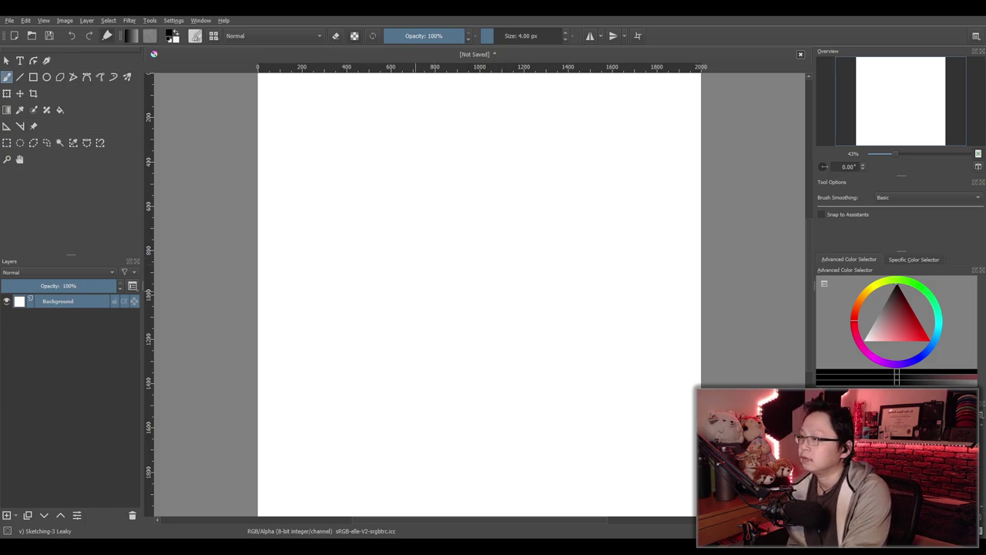
# Set the sketching brush size to 1 px
pyautogui.moveTo(520, 250); pyautogui.dragTo(466, 242)
pyautogui.scroll(1, 476, 240)
pyautogui.scroll(-1, 476, 239)
pyautogui.scroll(1, 480, 254)
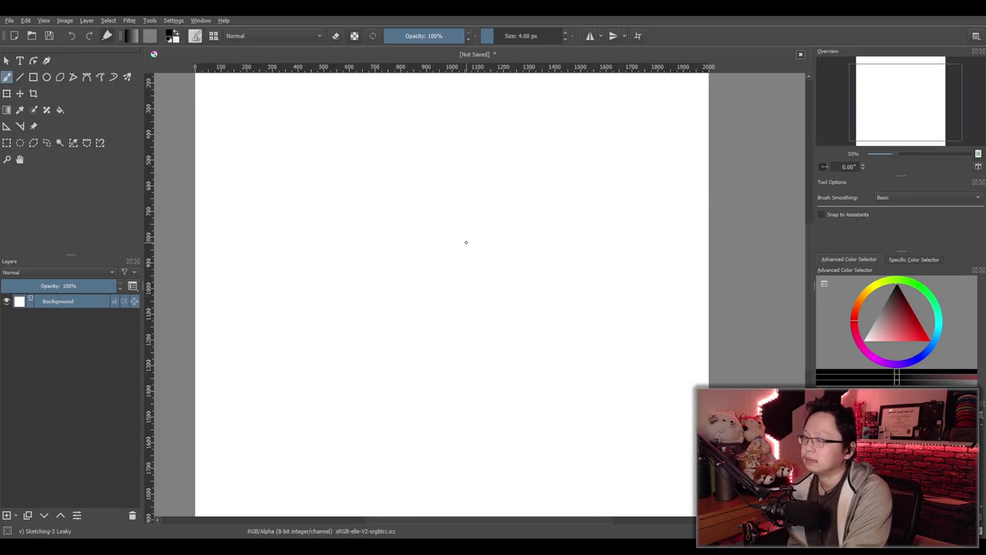
pyautogui.press('/')
pyautogui.press('/')
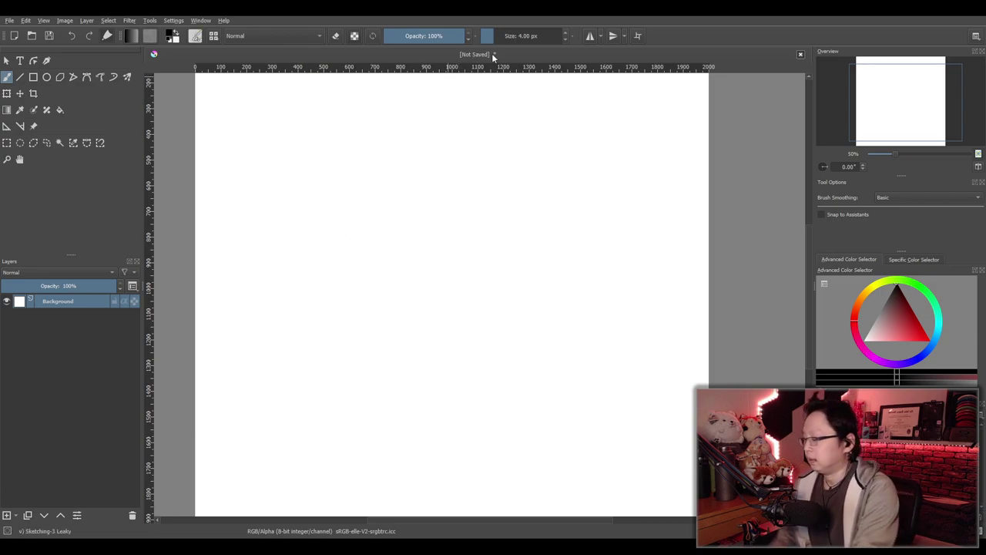
pyautogui.rightClick(535, 37)
pyautogui.write('1')
pyautogui.press('Return')
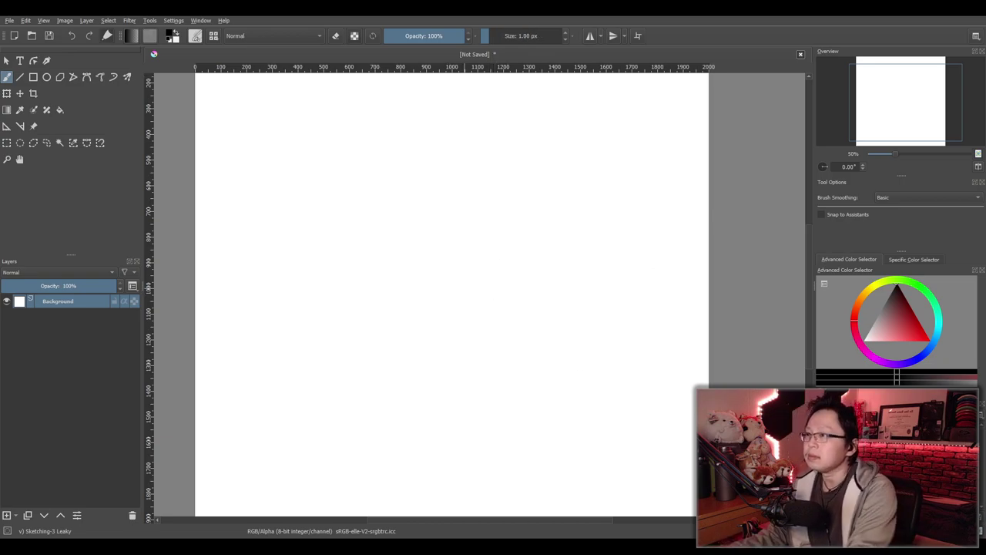
# Sketch a large rounded head outline near the middle of the canvas, with extra short strokes at its lower-left edge
pyautogui.scroll(-2, 465, 277)
pyautogui.scroll(2, 444, 286)
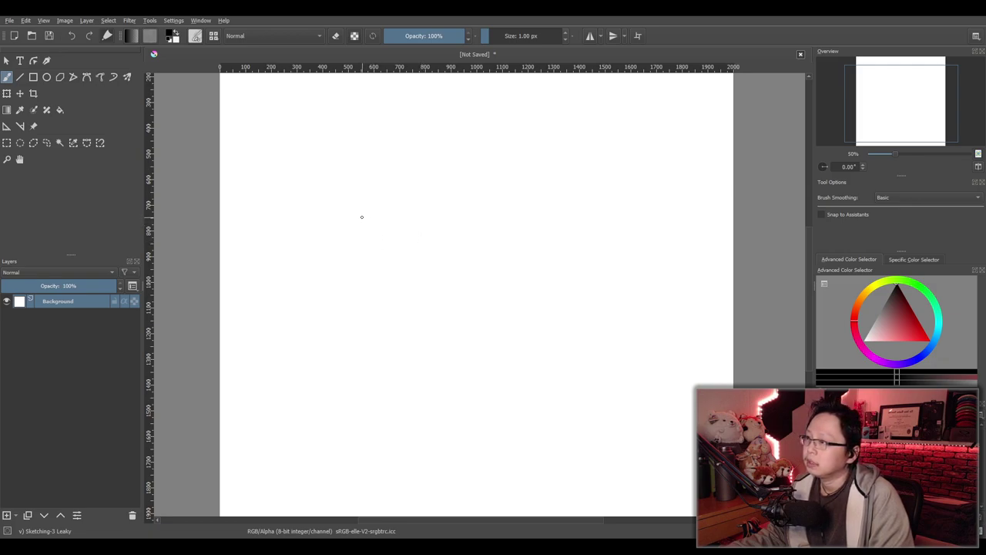
pyautogui.moveTo(359, 202); pyautogui.dragTo(329, 260)
pyautogui.moveTo(350, 215)
pyautogui.mouseDown()
pyautogui.moveTo(337, 298)
pyautogui.moveTo(335, 267)
pyautogui.moveTo(338, 311)
pyautogui.moveTo(387, 343)
pyautogui.moveTo(379, 185)
pyautogui.moveTo(476, 175)
pyautogui.moveTo(501, 198)
pyautogui.moveTo(539, 273)
pyautogui.moveTo(525, 339)
pyautogui.moveTo(404, 350)
pyautogui.mouseUp()
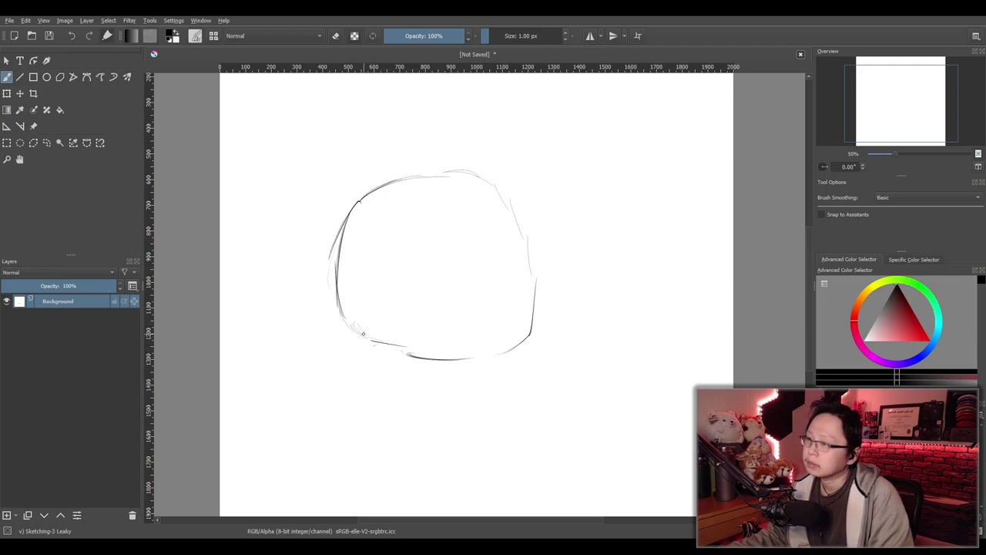
pyautogui.moveTo(341, 332); pyautogui.dragTo(400, 357)
pyautogui.moveTo(380, 345); pyautogui.dragTo(404, 351)
pyautogui.moveTo(360, 324); pyautogui.dragTo(377, 327)
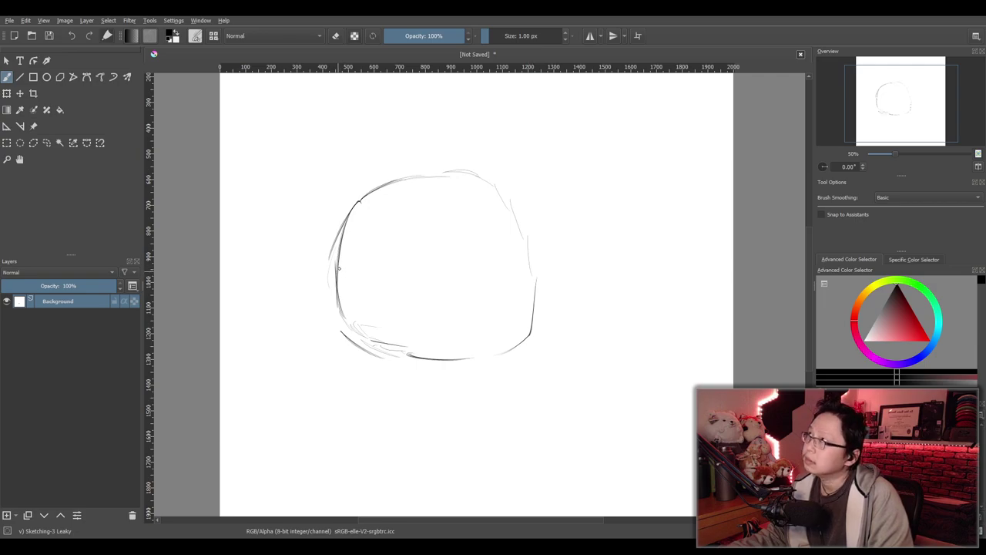
pyautogui.moveTo(339, 246)
pyautogui.mouseDown()
pyautogui.moveTo(305, 293)
pyautogui.moveTo(312, 298)
pyautogui.moveTo(310, 335)
pyautogui.mouseUp()
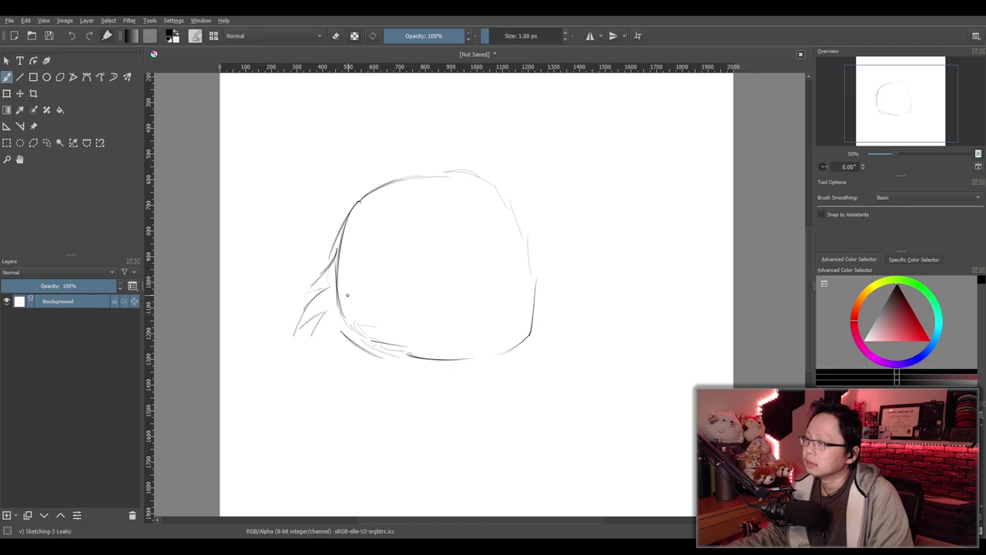
pyautogui.hotkey('ctrl', 'z')
pyautogui.hotkey('ctrl', 'z')
pyautogui.hotkey('ctrl', 'z')
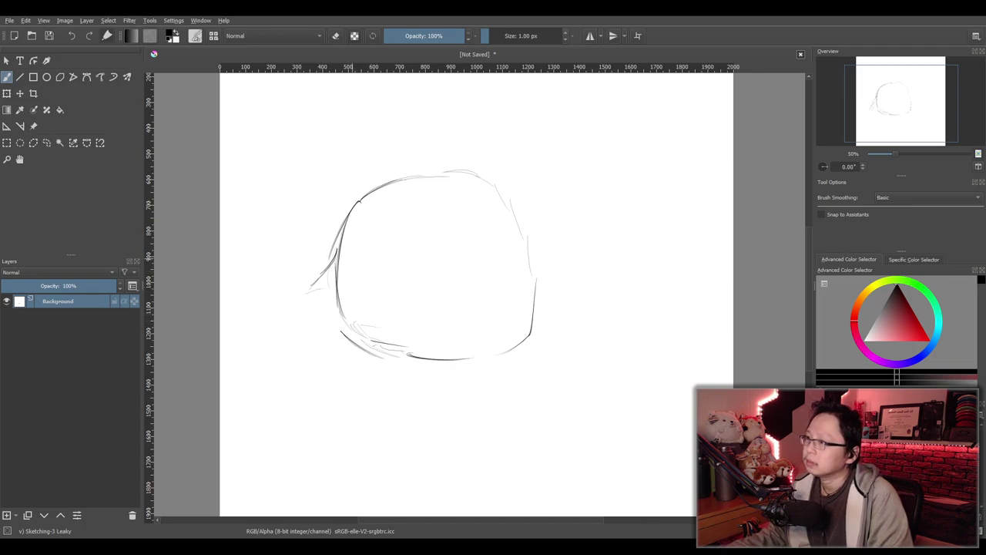
pyautogui.hotkey('ctrl', 'z')
pyautogui.hotkey('ctrl', 'z')
# Sketch pointed fur tufts on both sides of the head, ending in a large pointed cheek tuft at each lower side
pyautogui.moveTo(336, 258)
pyautogui.mouseDown()
pyautogui.moveTo(313, 281)
pyautogui.moveTo(337, 253)
pyautogui.moveTo(314, 298)
pyautogui.moveTo(338, 281)
pyautogui.moveTo(299, 327)
pyautogui.mouseUp()
pyautogui.hotkey('ctrl', 'z')
pyautogui.moveTo(337, 275)
pyautogui.mouseDown()
pyautogui.moveTo(310, 313)
pyautogui.moveTo(342, 308)
pyautogui.moveTo(315, 329)
pyautogui.moveTo(297, 372)
pyautogui.mouseUp()
pyautogui.hotkey('ctrl', 'z')
pyautogui.moveTo(339, 295); pyautogui.dragTo(295, 329)
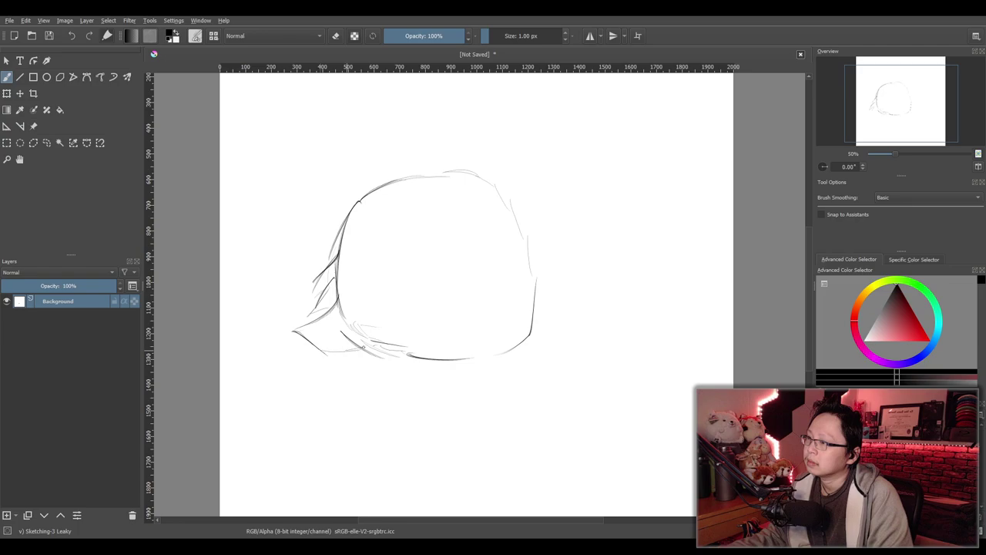
pyautogui.moveTo(526, 245); pyautogui.dragTo(546, 256)
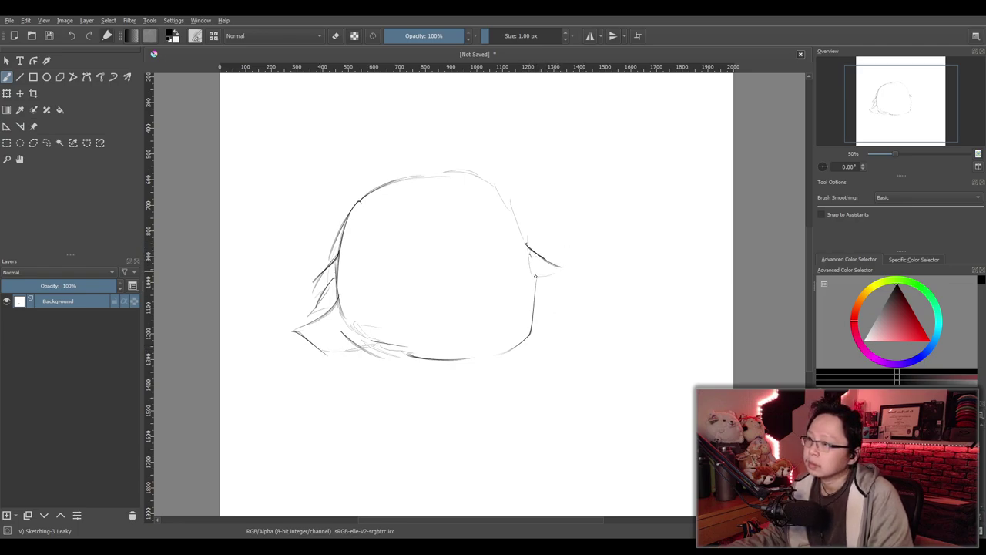
pyautogui.moveTo(531, 274)
pyautogui.mouseDown()
pyautogui.moveTo(563, 290)
pyautogui.moveTo(560, 328)
pyautogui.moveTo(591, 335)
pyautogui.moveTo(532, 359)
pyautogui.moveTo(510, 348)
pyautogui.mouseUp()
# Sketch the curved chin line with short pointed fur tufts hanging below it
pyautogui.moveTo(365, 345); pyautogui.dragTo(423, 360)
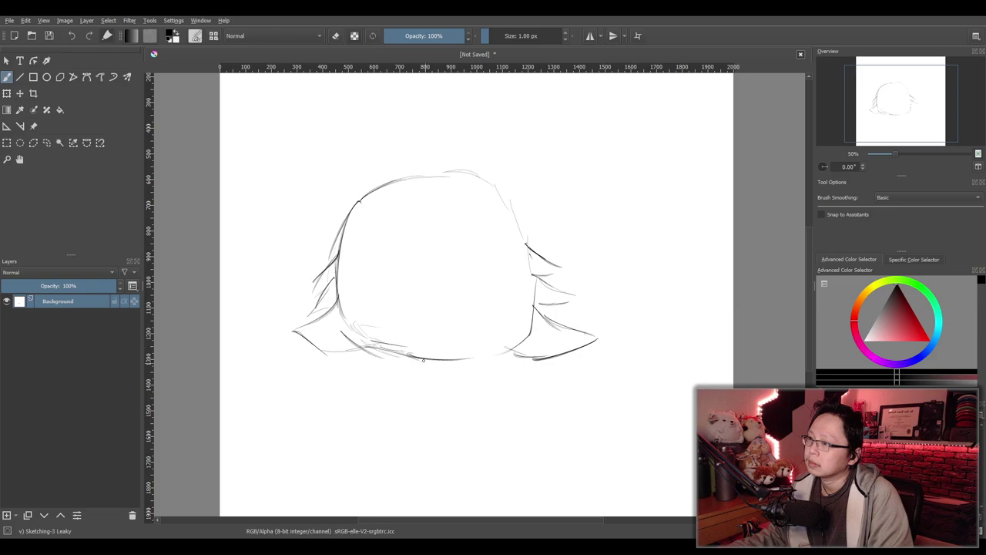
pyautogui.hotkey('ctrl', 'z')
pyautogui.moveTo(368, 343)
pyautogui.mouseDown()
pyautogui.moveTo(418, 389)
pyautogui.moveTo(420, 403)
pyautogui.mouseUp()
pyautogui.hotkey('ctrl', 'z')
pyautogui.moveTo(371, 345); pyautogui.dragTo(435, 377)
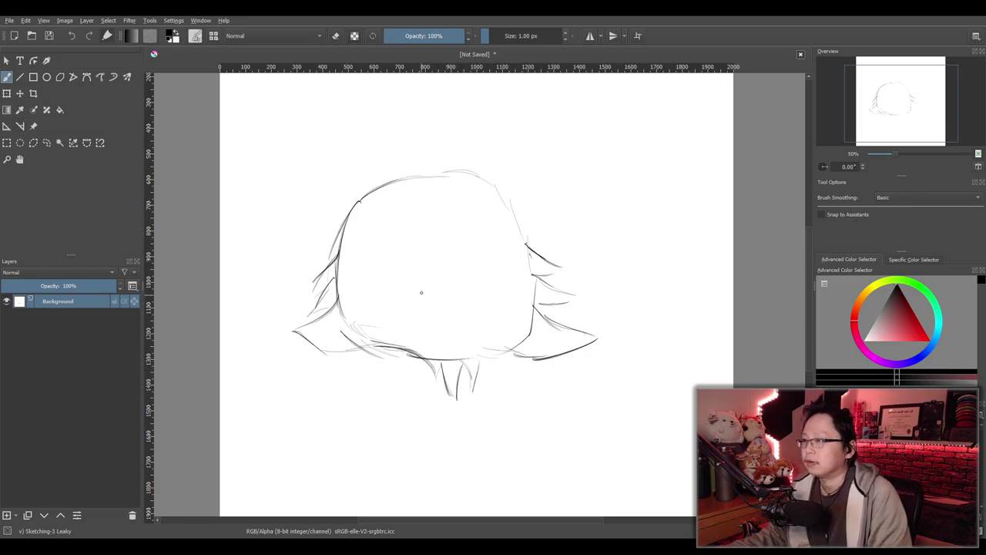
# Sketch the muzzle's upper edge as an arched line across the lower half of the face
pyautogui.scroll(1, 521, 299)
pyautogui.moveTo(456, 246)
pyautogui.mouseDown()
pyautogui.moveTo(521, 299)
pyautogui.moveTo(458, 280)
pyautogui.mouseUp()
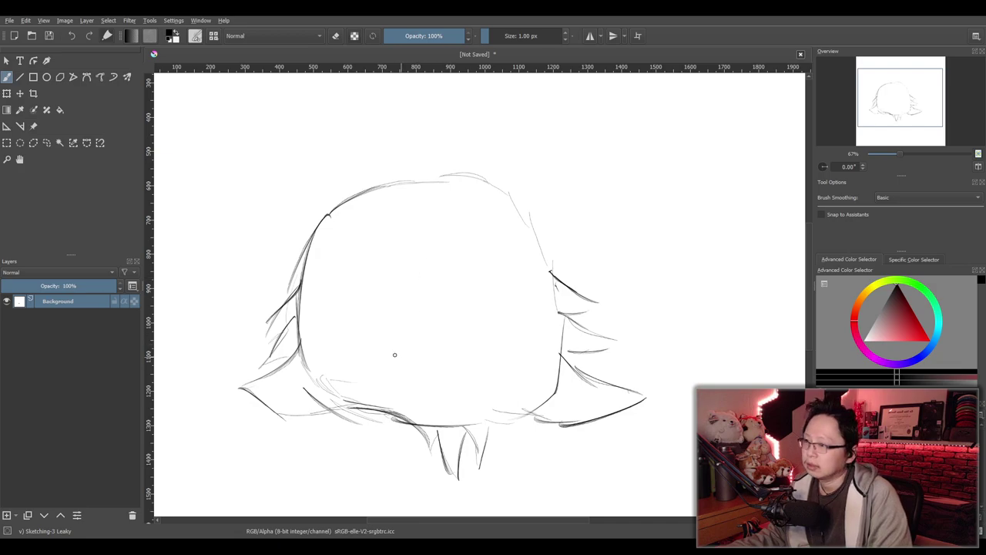
pyautogui.moveTo(384, 334); pyautogui.dragTo(422, 327)
pyautogui.hotkey('ctrl', 'z')
pyautogui.moveTo(362, 336)
pyautogui.mouseDown()
pyautogui.moveTo(459, 315)
pyautogui.moveTo(513, 340)
pyautogui.mouseUp()
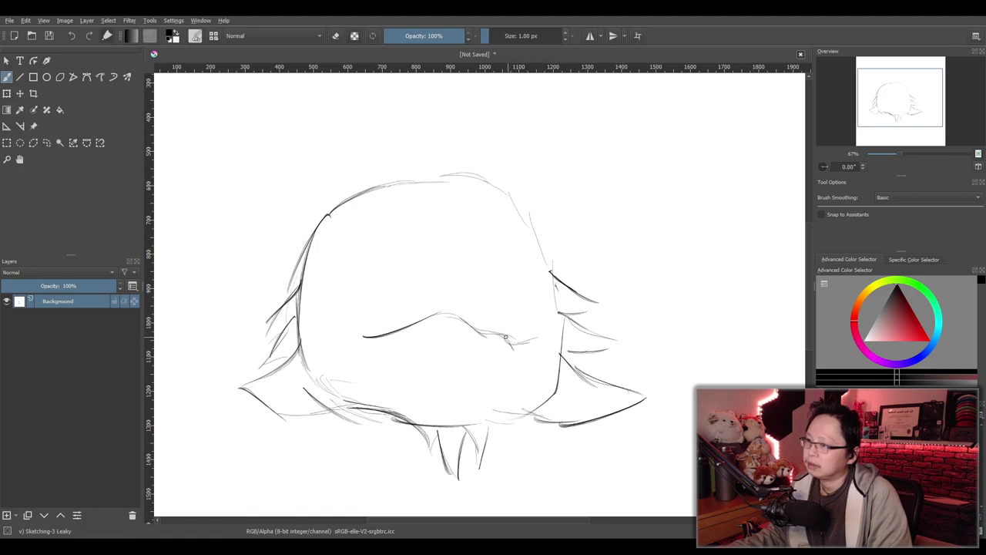
pyautogui.hotkey('ctrl', 'z')
pyautogui.moveTo(463, 319); pyautogui.dragTo(518, 332)
# Sketch the muzzle's two sides downward from the arch and reinforce its lower edge along the chin
pyautogui.moveTo(373, 332)
pyautogui.mouseDown()
pyautogui.moveTo(352, 340)
pyautogui.moveTo(356, 409)
pyautogui.mouseUp()
pyautogui.hotkey('ctrl', 'z')
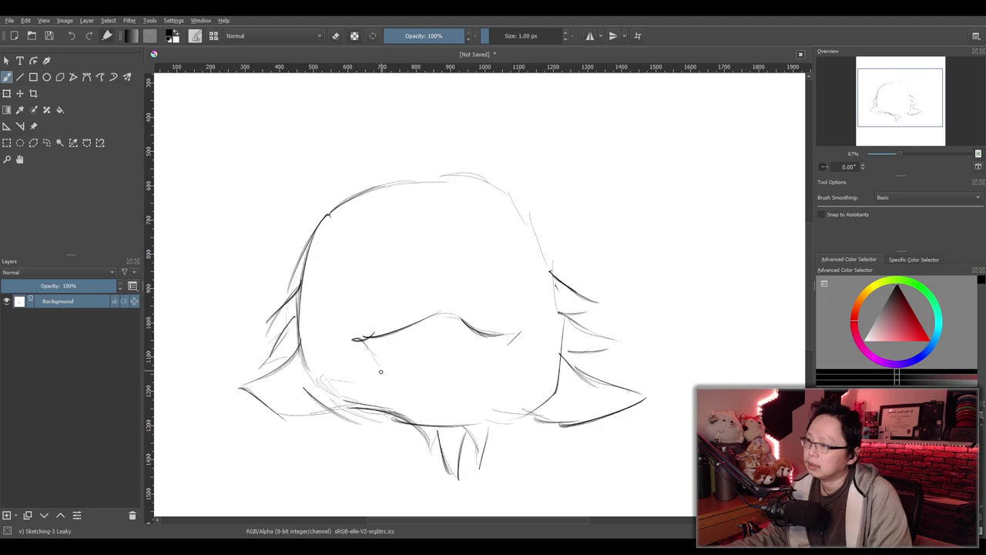
pyautogui.moveTo(362, 343)
pyautogui.mouseDown()
pyautogui.moveTo(368, 432)
pyautogui.moveTo(385, 416)
pyautogui.moveTo(455, 419)
pyautogui.mouseUp()
pyautogui.moveTo(385, 410)
pyautogui.mouseDown()
pyautogui.moveTo(460, 426)
pyautogui.moveTo(514, 394)
pyautogui.moveTo(511, 351)
pyautogui.moveTo(521, 428)
pyautogui.mouseUp()
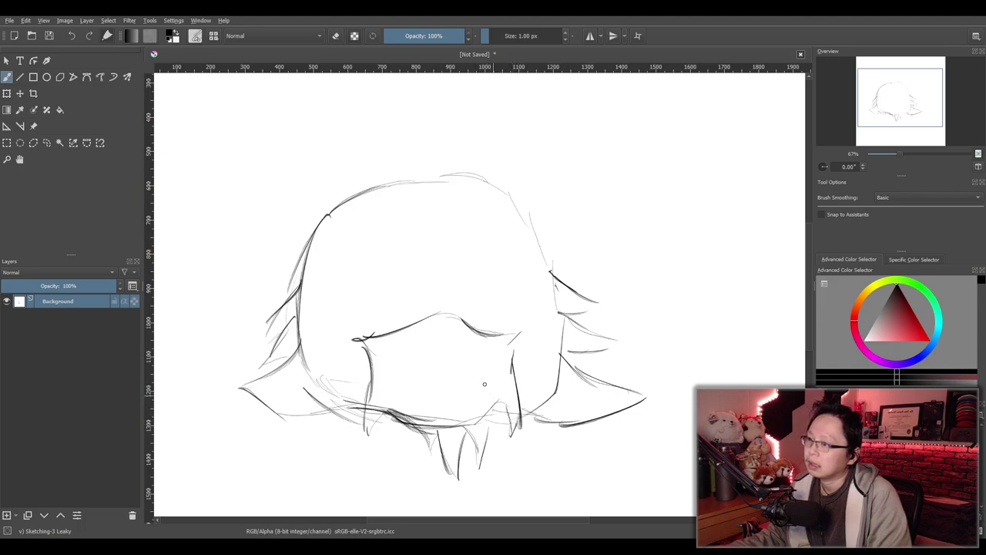
# Draw a small rounded triangular nose under the muzzle arch, with a short line and a downturned mouth below it
pyautogui.moveTo(430, 326)
pyautogui.mouseDown()
pyautogui.moveTo(451, 324)
pyautogui.moveTo(436, 336)
pyautogui.moveTo(453, 345)
pyautogui.mouseUp()
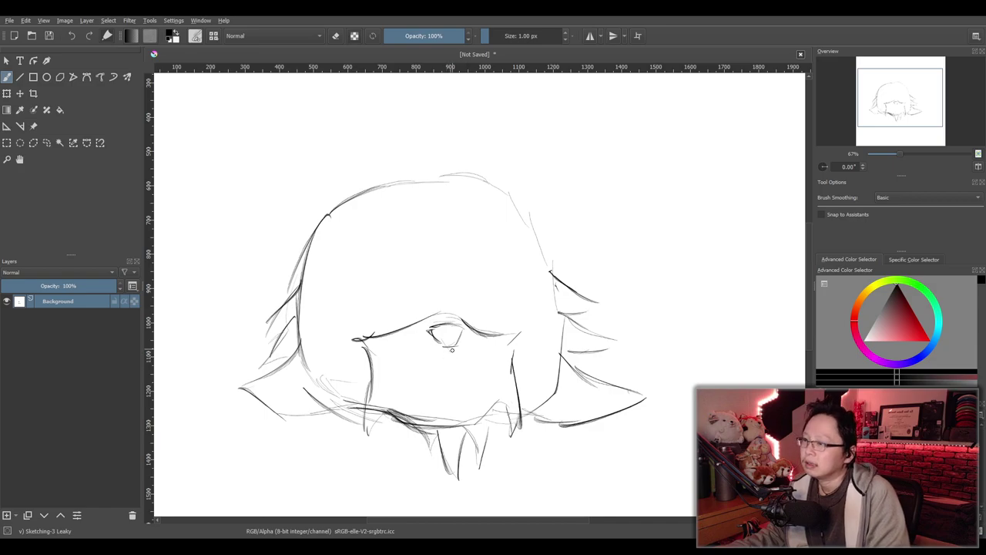
pyautogui.moveTo(414, 376); pyautogui.dragTo(433, 378)
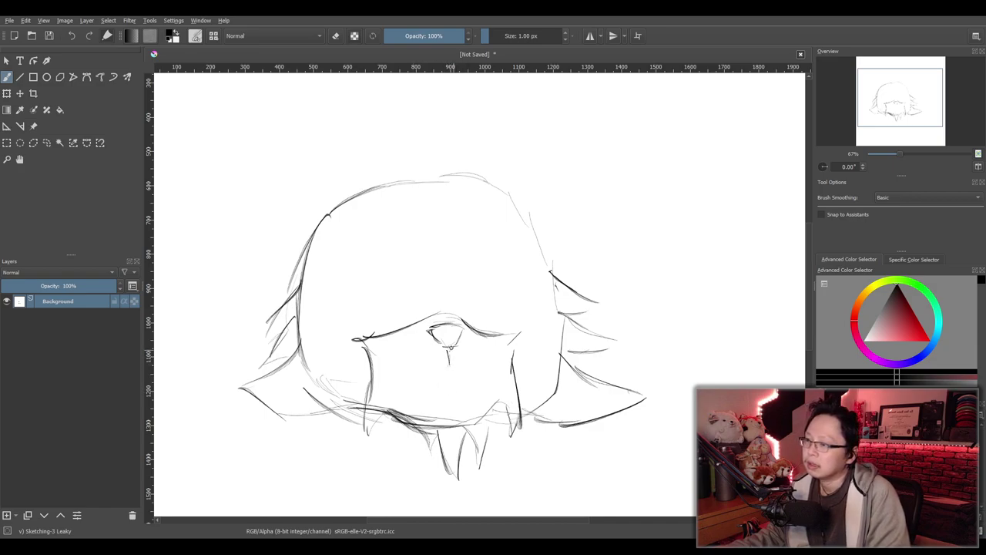
pyautogui.moveTo(449, 348); pyautogui.dragTo(444, 356)
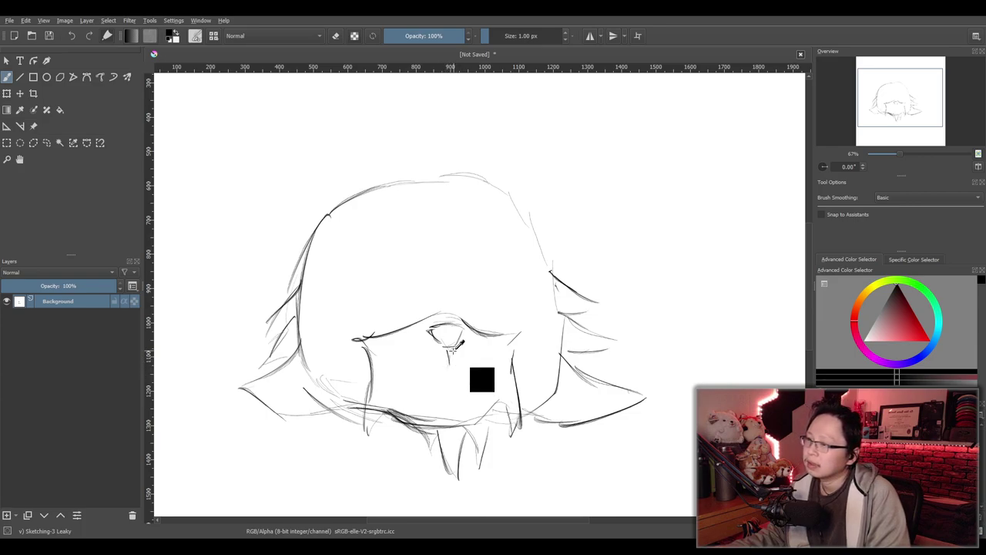
pyautogui.moveTo(430, 367)
pyautogui.mouseDown()
pyautogui.moveTo(455, 362)
pyautogui.moveTo(477, 376)
pyautogui.moveTo(459, 369)
pyautogui.mouseUp()
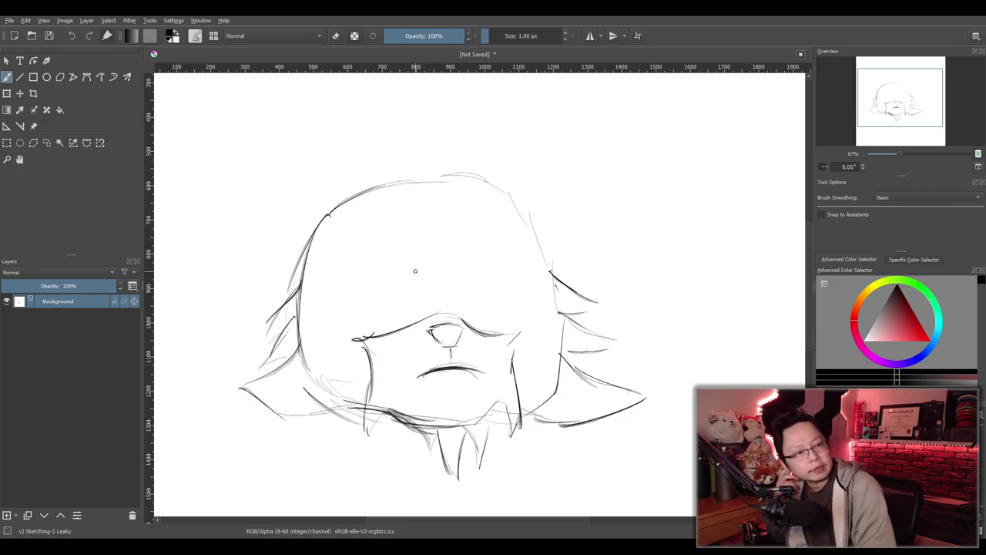
# Sketch two large round eyes above the muzzle, one on each side of the nose
pyautogui.moveTo(420, 198); pyautogui.dragTo(435, 195)
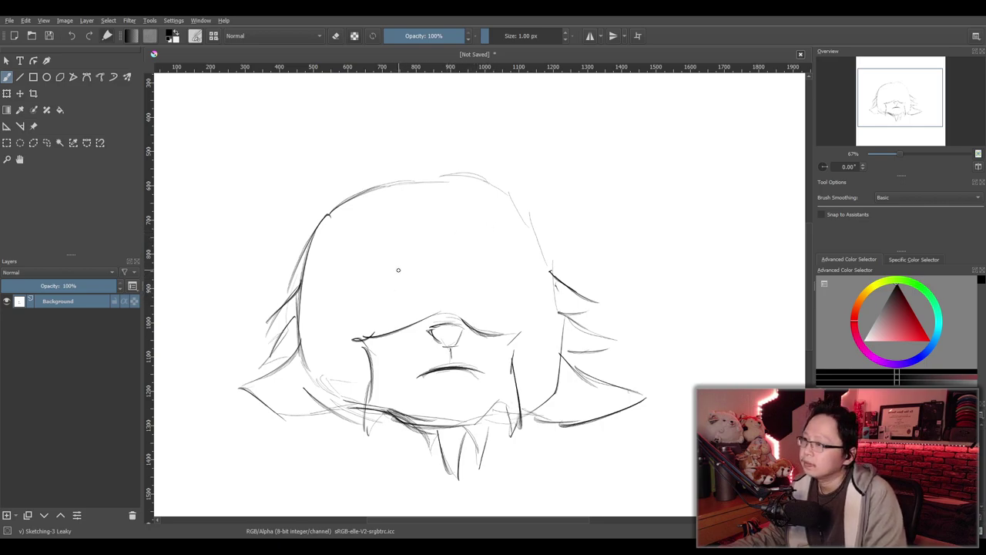
pyautogui.moveTo(399, 274)
pyautogui.mouseDown()
pyautogui.moveTo(377, 320)
pyautogui.moveTo(390, 287)
pyautogui.moveTo(364, 297)
pyautogui.moveTo(419, 286)
pyautogui.moveTo(422, 308)
pyautogui.moveTo(387, 280)
pyautogui.moveTo(384, 331)
pyautogui.mouseUp()
pyautogui.hotkey('ctrl', 'z')
pyautogui.moveTo(457, 308)
pyautogui.mouseDown()
pyautogui.moveTo(481, 287)
pyautogui.moveTo(503, 324)
pyautogui.moveTo(503, 295)
pyautogui.moveTo(460, 310)
pyautogui.moveTo(486, 275)
pyautogui.moveTo(497, 280)
pyautogui.moveTo(510, 329)
pyautogui.mouseUp()
pyautogui.moveTo(493, 281)
pyautogui.mouseDown()
pyautogui.moveTo(514, 333)
pyautogui.moveTo(461, 294)
pyautogui.mouseUp()
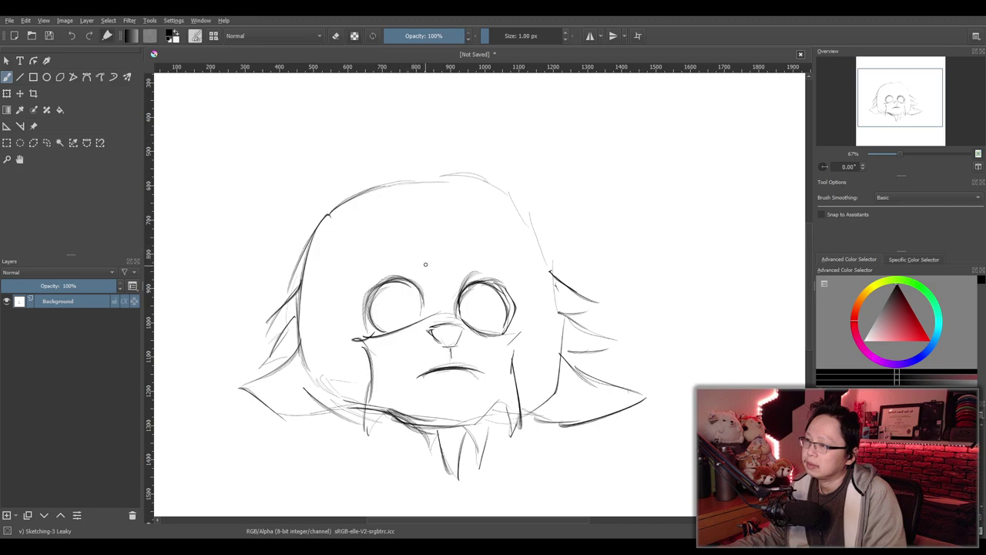
# Sketch furry brow patches above both eyes and extend jagged fur markings down both cheeks to the jaw
pyautogui.moveTo(422, 282)
pyautogui.mouseDown()
pyautogui.moveTo(414, 241)
pyautogui.moveTo(425, 286)
pyautogui.mouseUp()
pyautogui.moveTo(388, 238)
pyautogui.mouseDown()
pyautogui.moveTo(400, 252)
pyautogui.moveTo(352, 239)
pyautogui.moveTo(323, 271)
pyautogui.moveTo(350, 257)
pyautogui.moveTo(323, 290)
pyautogui.moveTo(337, 279)
pyautogui.mouseUp()
pyautogui.moveTo(328, 278)
pyautogui.mouseDown()
pyautogui.moveTo(322, 329)
pyautogui.moveTo(336, 345)
pyautogui.mouseUp()
pyautogui.moveTo(343, 311); pyautogui.dragTo(336, 416)
pyautogui.moveTo(462, 293)
pyautogui.mouseDown()
pyautogui.moveTo(493, 238)
pyautogui.moveTo(528, 259)
pyautogui.moveTo(525, 252)
pyautogui.moveTo(539, 301)
pyautogui.mouseUp()
pyautogui.hotkey('ctrl', 'z')
pyautogui.moveTo(527, 262)
pyautogui.mouseDown()
pyautogui.moveTo(541, 291)
pyautogui.moveTo(533, 305)
pyautogui.moveTo(523, 292)
pyautogui.moveTo(535, 320)
pyautogui.moveTo(540, 383)
pyautogui.moveTo(539, 370)
pyautogui.moveTo(528, 371)
pyautogui.moveTo(523, 429)
pyautogui.mouseUp()
pyautogui.moveTo(530, 411); pyautogui.dragTo(518, 395)
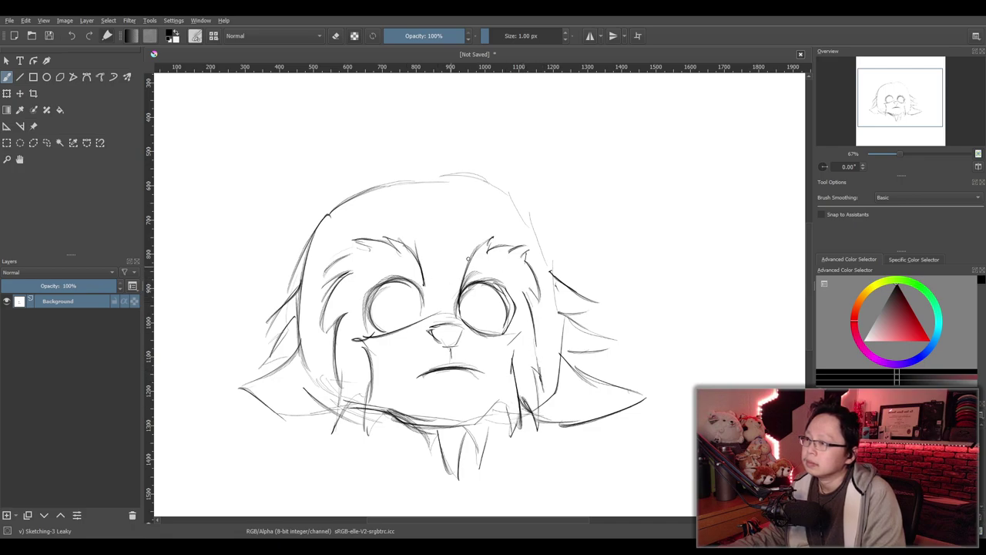
# Sketch a small spiky hair tuft on the crown of the head
pyautogui.scroll(-1, 450, 240)
pyautogui.moveTo(459, 263)
pyautogui.mouseDown()
pyautogui.moveTo(528, 302)
pyautogui.moveTo(507, 289)
pyautogui.mouseUp()
pyautogui.scroll(1, 527, 302)
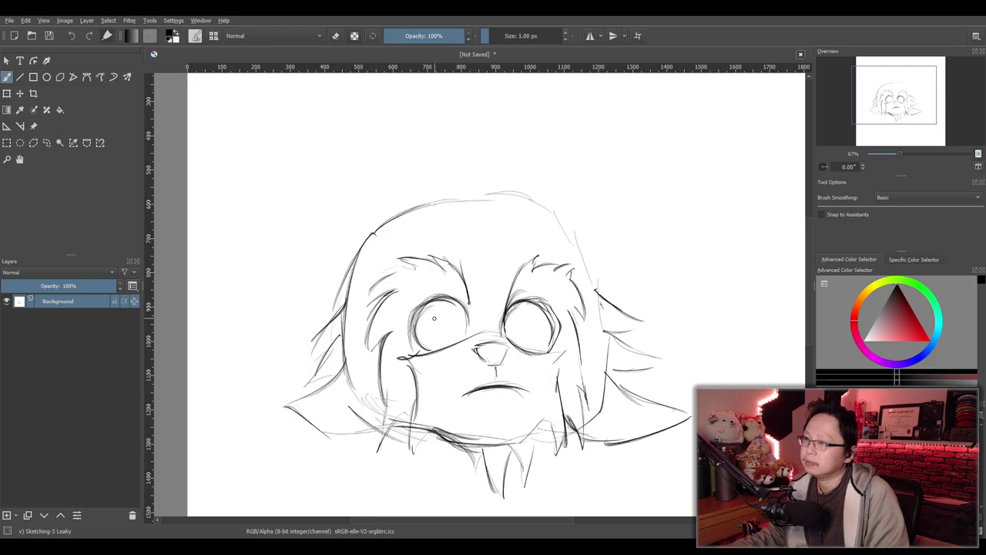
pyautogui.moveTo(428, 207)
pyautogui.mouseDown()
pyautogui.moveTo(507, 176)
pyautogui.moveTo(484, 205)
pyautogui.mouseUp()
pyautogui.moveTo(473, 209); pyautogui.dragTo(515, 189)
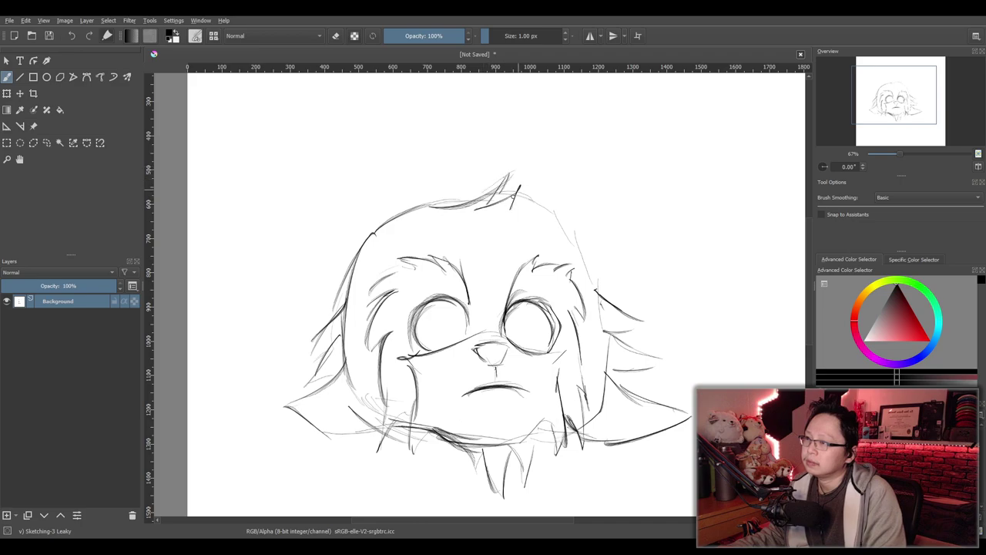
# Sketch a large pointed ear on the right side of the head
pyautogui.moveTo(453, 215)
pyautogui.mouseDown()
pyautogui.moveTo(501, 182)
pyautogui.moveTo(612, 161)
pyautogui.moveTo(616, 256)
pyautogui.moveTo(601, 288)
pyautogui.mouseUp()
pyautogui.moveTo(638, 193); pyautogui.dragTo(602, 283)
pyautogui.moveTo(546, 188)
pyautogui.mouseDown()
pyautogui.moveTo(626, 156)
pyautogui.moveTo(606, 158)
pyautogui.moveTo(632, 243)
pyautogui.mouseUp()
# Sketch the matching ear on the left side of the head, going over its outer side and upper edge several times
pyautogui.moveTo(406, 206); pyautogui.dragTo(326, 160)
pyautogui.moveTo(385, 184)
pyautogui.mouseDown()
pyautogui.moveTo(313, 159)
pyautogui.moveTo(325, 203)
pyautogui.mouseUp()
pyautogui.moveTo(321, 192); pyautogui.dragTo(340, 247)
pyautogui.hotkey('ctrl', 'z')
pyautogui.hotkey('ctrl', 'z')
pyautogui.moveTo(304, 207); pyautogui.dragTo(346, 264)
pyautogui.moveTo(311, 183); pyautogui.dragTo(341, 260)
pyautogui.moveTo(315, 166); pyautogui.dragTo(307, 227)
pyautogui.moveTo(315, 168); pyautogui.dragTo(405, 187)
pyautogui.moveTo(355, 169); pyautogui.dragTo(414, 204)
pyautogui.moveTo(307, 174); pyautogui.dragTo(367, 177)
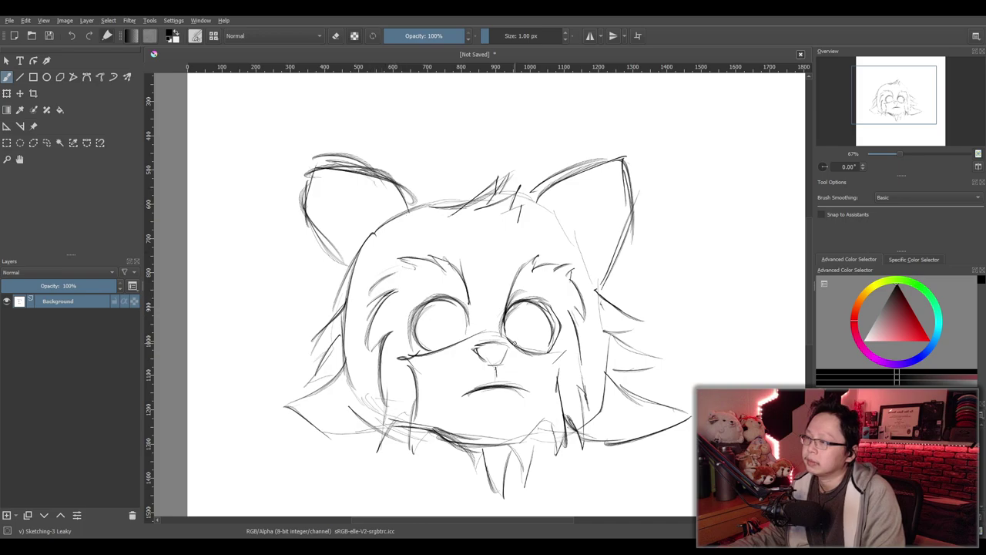
pyautogui.press('e')
pyautogui.moveTo(299, 217)
pyautogui.mouseDown()
pyautogui.moveTo(304, 191)
pyautogui.moveTo(323, 209)
pyautogui.mouseUp()
pyautogui.hotkey('ctrl', 'z')
# Add a new paint layer and make the Background layer active again
pyautogui.click(7, 514)
pyautogui.click(56, 315)
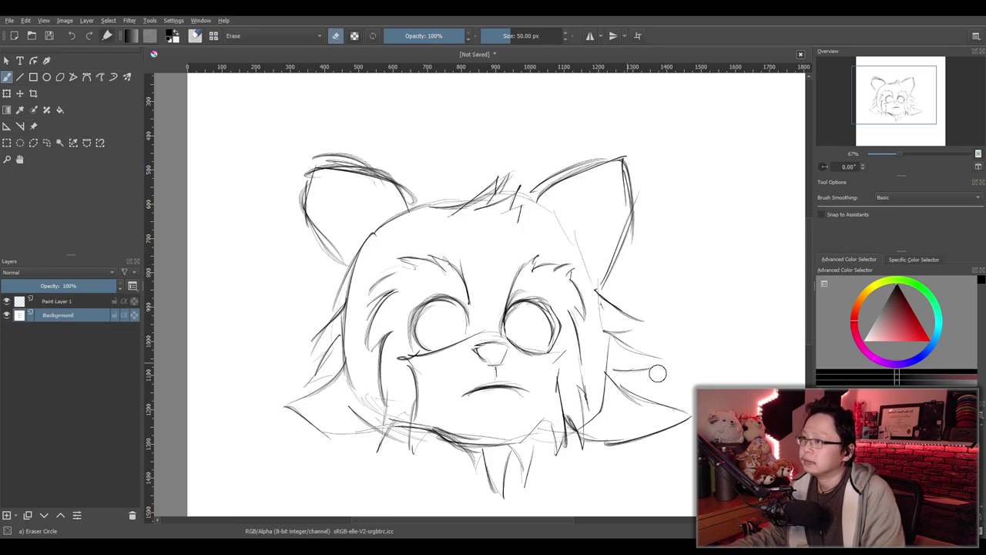
# With the sketching brush, draw a lower top edge inside each ear and darken the ears' outer sides
pyautogui.press('/')
pyautogui.moveTo(311, 179)
pyautogui.mouseDown()
pyautogui.moveTo(341, 296)
pyautogui.moveTo(309, 189)
pyautogui.moveTo(404, 200)
pyautogui.moveTo(408, 211)
pyautogui.mouseUp()
pyautogui.moveTo(531, 200)
pyautogui.mouseDown()
pyautogui.moveTo(612, 182)
pyautogui.moveTo(601, 287)
pyautogui.mouseUp()
pyautogui.moveTo(635, 209); pyautogui.dragTo(602, 290)
pyautogui.moveTo(635, 189); pyautogui.dragTo(608, 280)
pyautogui.moveTo(532, 192); pyautogui.dragTo(616, 183)
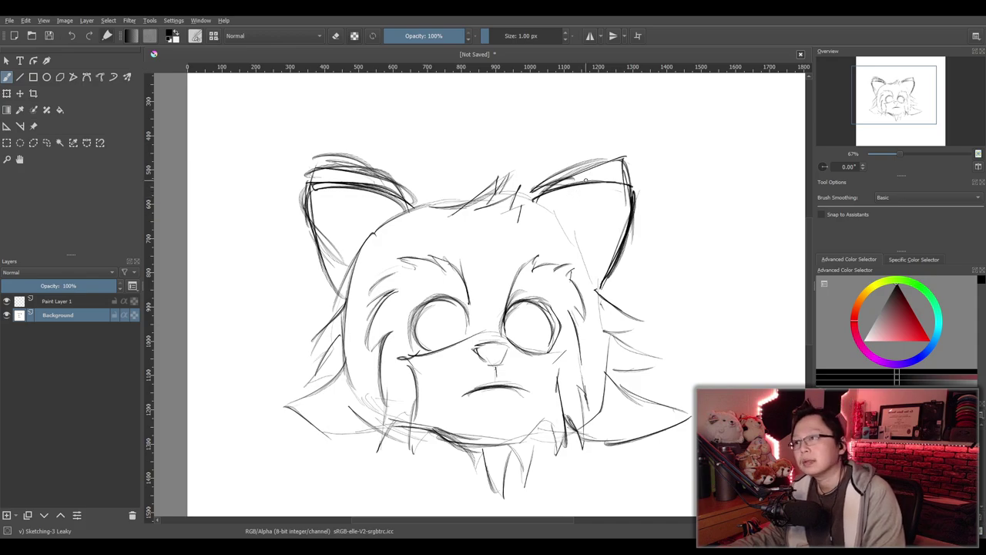
# Select the whole head sketch with a rectangular selection and stretch it wider horizontally with the Transform tool
pyautogui.scroll(-2, 497, 262)
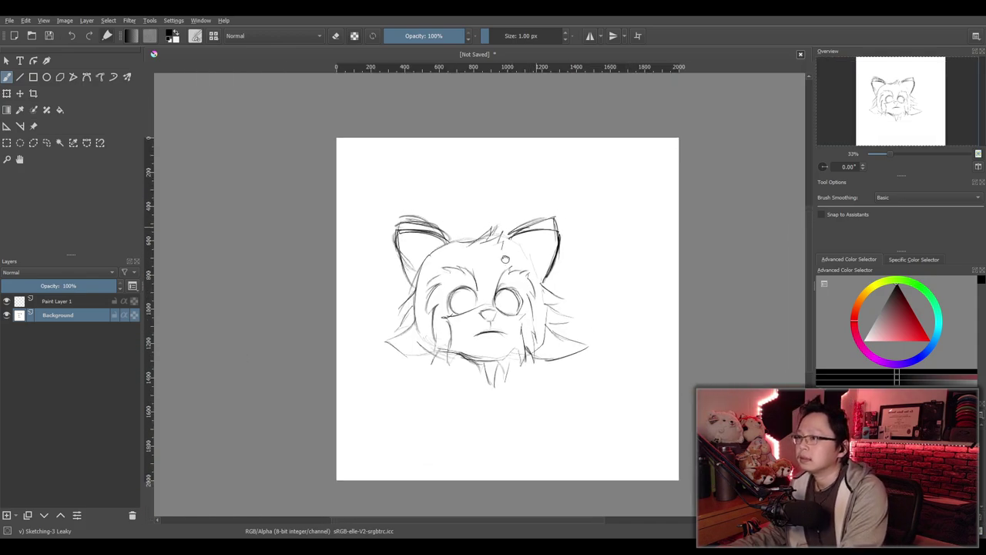
pyautogui.scroll(2, 510, 255)
pyautogui.hotkey('ctrl', 'r')
pyautogui.scroll(-1, 198, 177)
pyautogui.moveTo(220, 154)
pyautogui.mouseDown()
pyautogui.moveTo(609, 473)
pyautogui.moveTo(585, 463)
pyautogui.mouseUp()
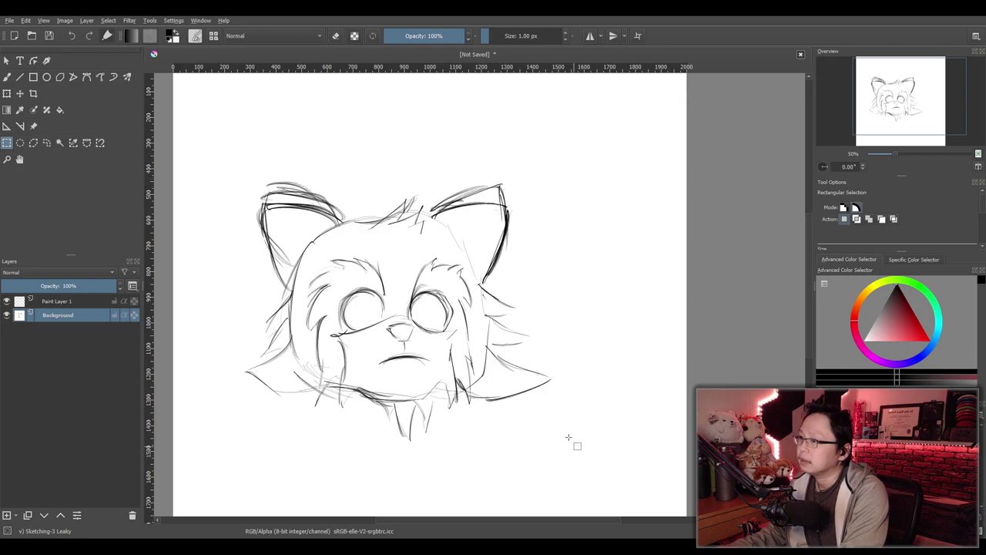
pyautogui.click(6, 94)
pyautogui.moveTo(586, 308); pyautogui.dragTo(630, 303)
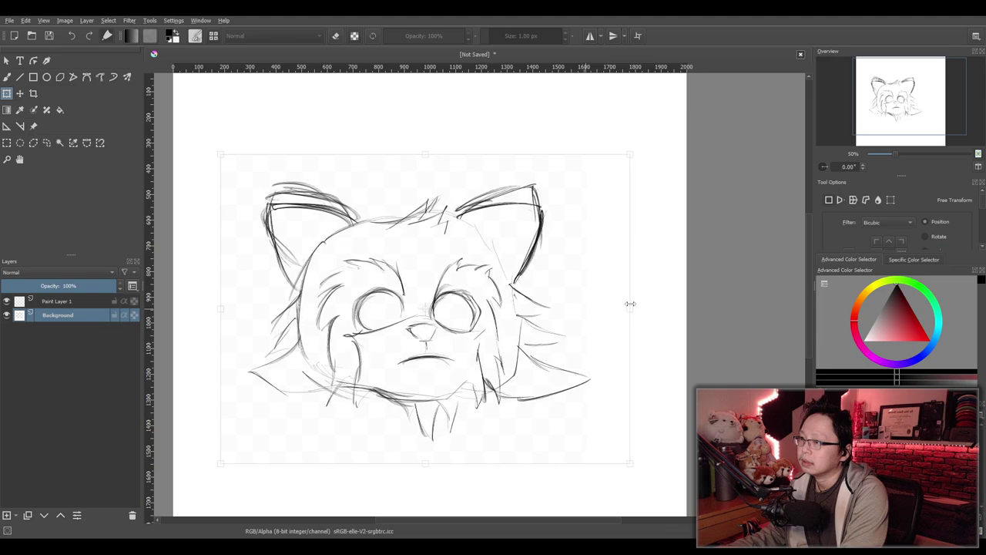
# Rotate the selected head slightly counterclockwise, shift it a little up and left, and switch to Freehand Selection
pyautogui.moveTo(524, 131); pyautogui.dragTo(501, 126)
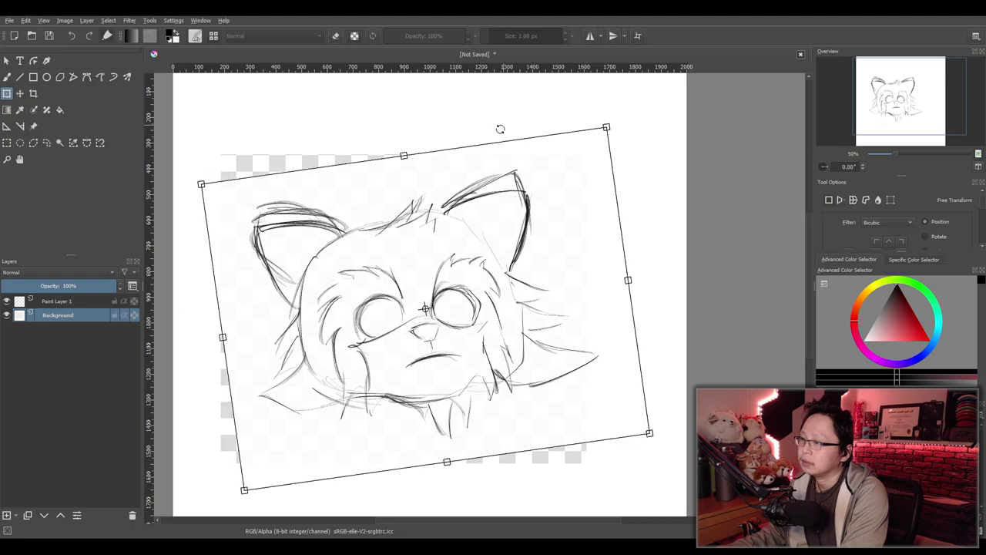
pyautogui.moveTo(557, 301); pyautogui.dragTo(558, 297)
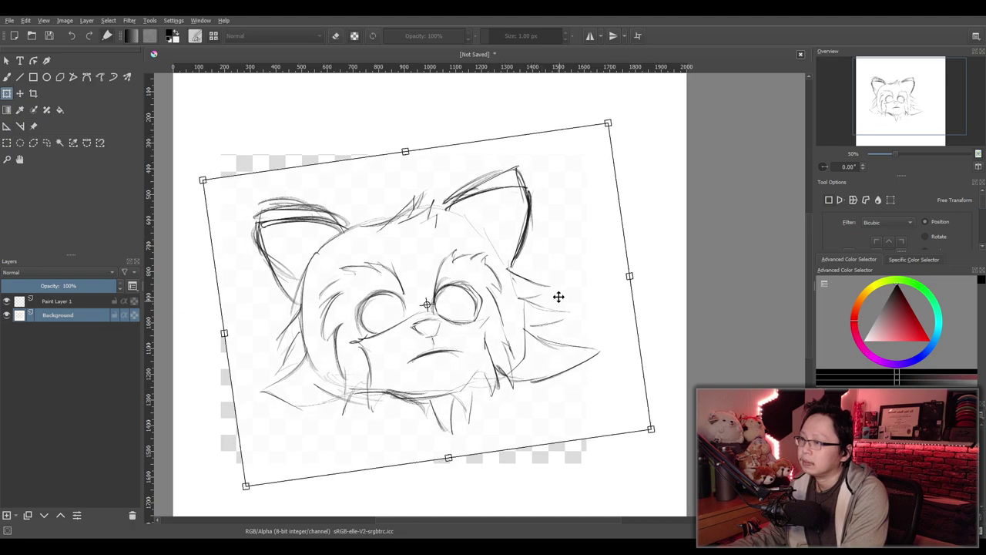
pyautogui.moveTo(559, 296); pyautogui.dragTo(549, 295)
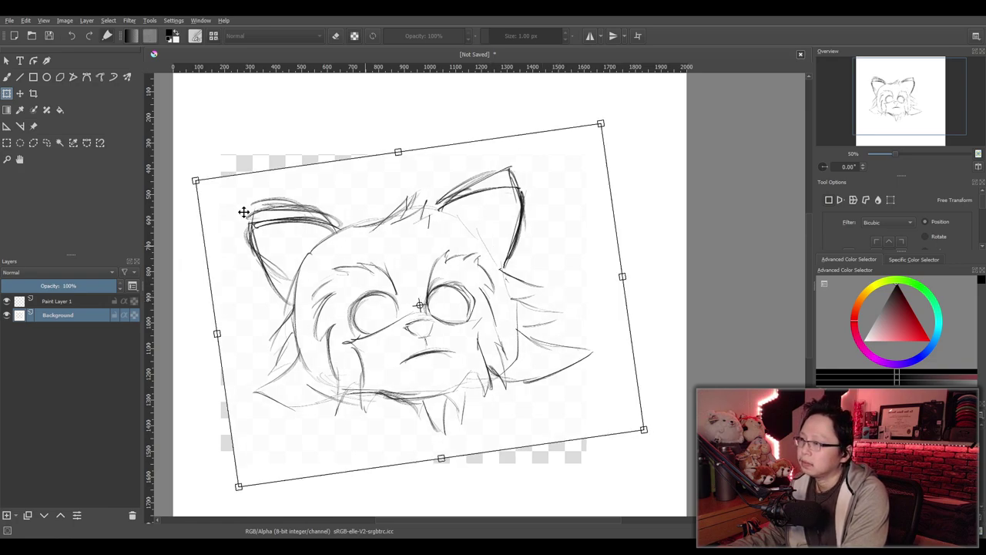
pyautogui.click(46, 143)
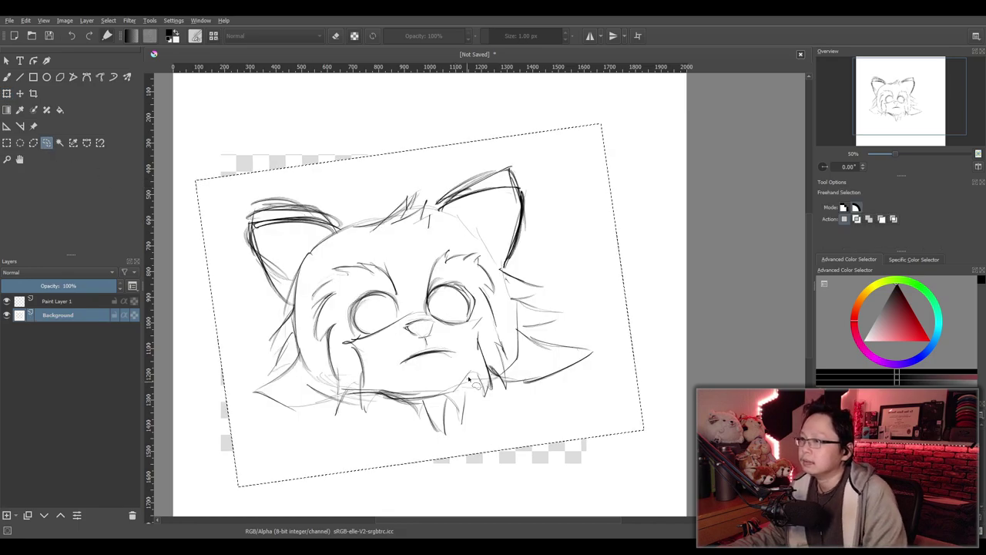
# Freehand-select the face markings around both eyes and try to transform them, enlarging them slightly and rotating them counterclockwise
pyautogui.moveTo(499, 286)
pyautogui.mouseDown()
pyautogui.moveTo(483, 255)
pyautogui.moveTo(435, 248)
pyautogui.moveTo(320, 270)
pyautogui.moveTo(307, 330)
pyautogui.moveTo(330, 410)
pyautogui.moveTo(391, 405)
pyautogui.moveTo(412, 431)
pyautogui.mouseUp()
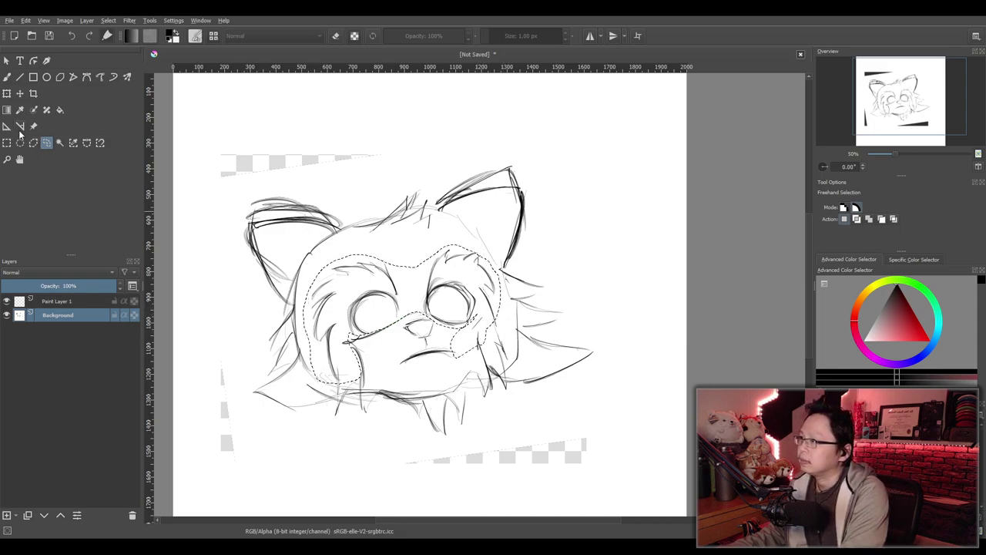
pyautogui.hotkey('ctrl', 't')
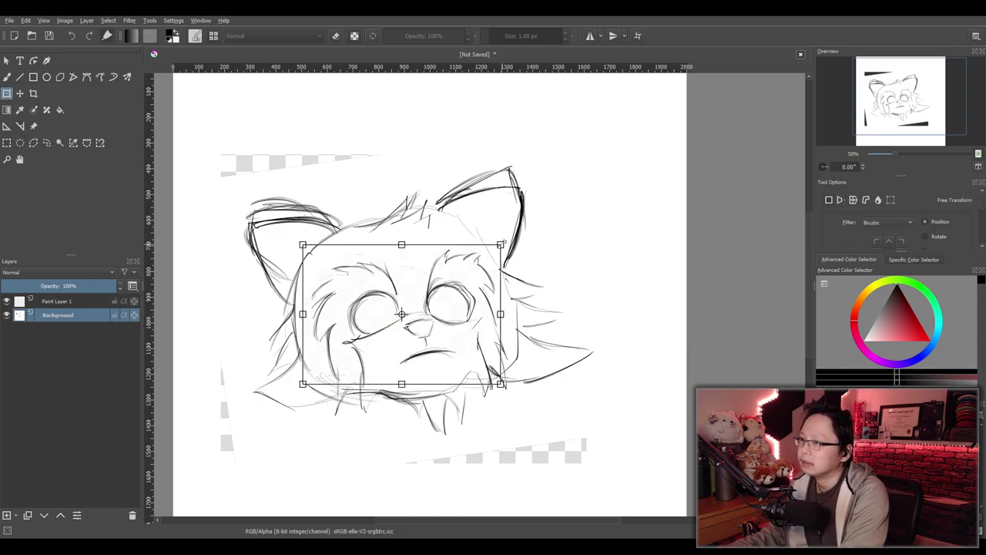
pyautogui.moveTo(501, 245); pyautogui.dragTo(507, 231)
pyautogui.moveTo(474, 267); pyautogui.dragTo(469, 271)
pyautogui.moveTo(464, 220); pyautogui.dragTo(451, 210)
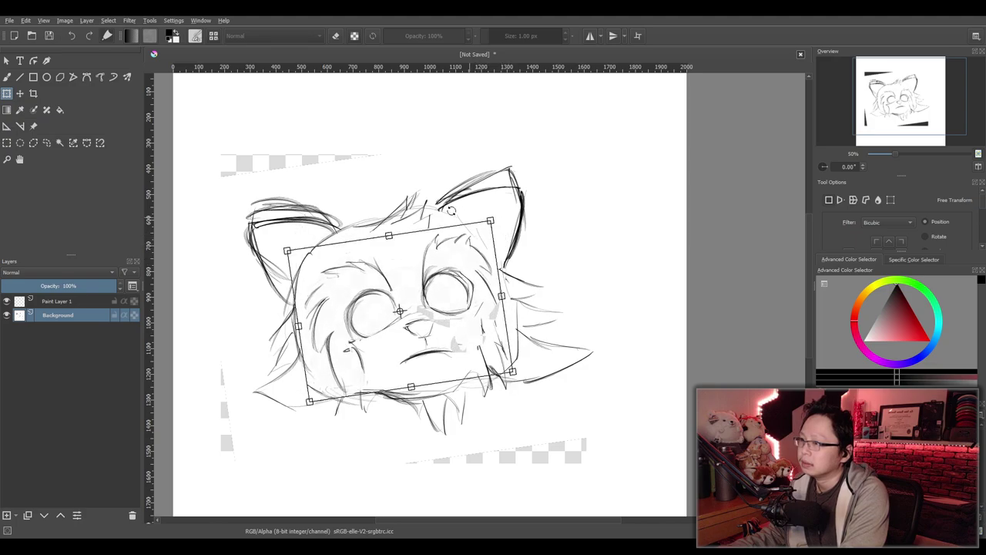
# Try to fine-tune the size and position of the selected face markings within the head outline
pyautogui.moveTo(444, 283); pyautogui.dragTo(434, 284)
pyautogui.moveTo(495, 297)
pyautogui.mouseDown()
pyautogui.moveTo(511, 295)
pyautogui.moveTo(485, 305)
pyautogui.mouseUp()
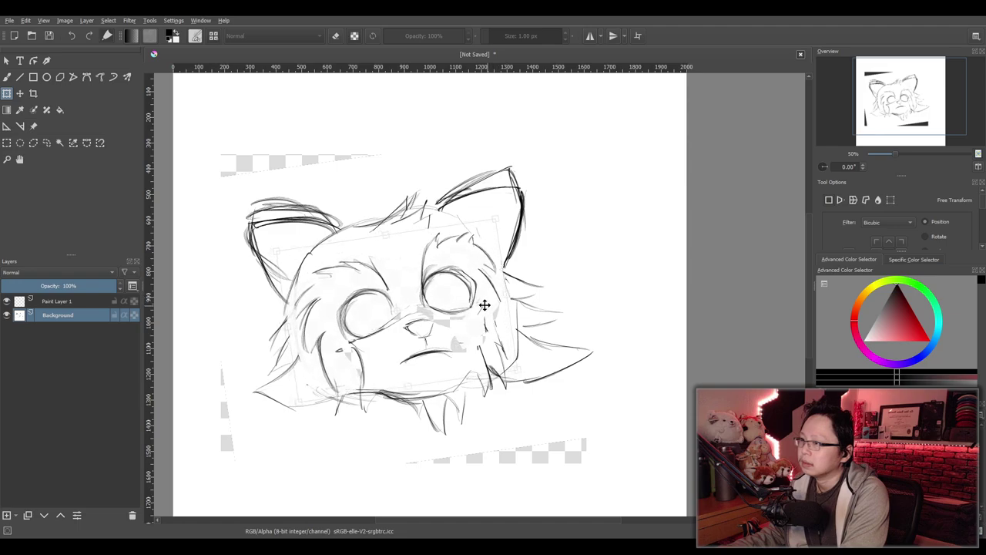
pyautogui.moveTo(492, 219); pyautogui.dragTo(499, 212)
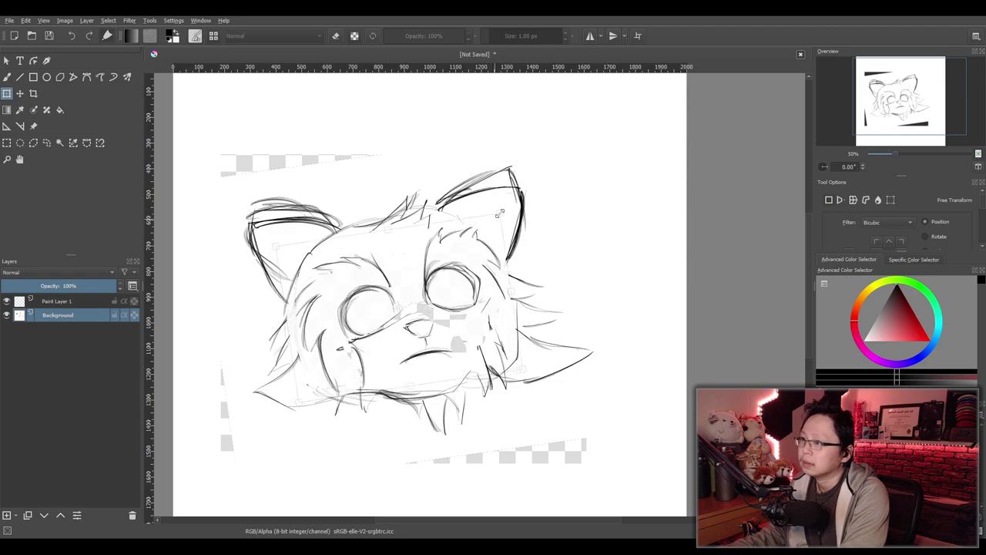
pyautogui.moveTo(490, 293); pyautogui.dragTo(483, 301)
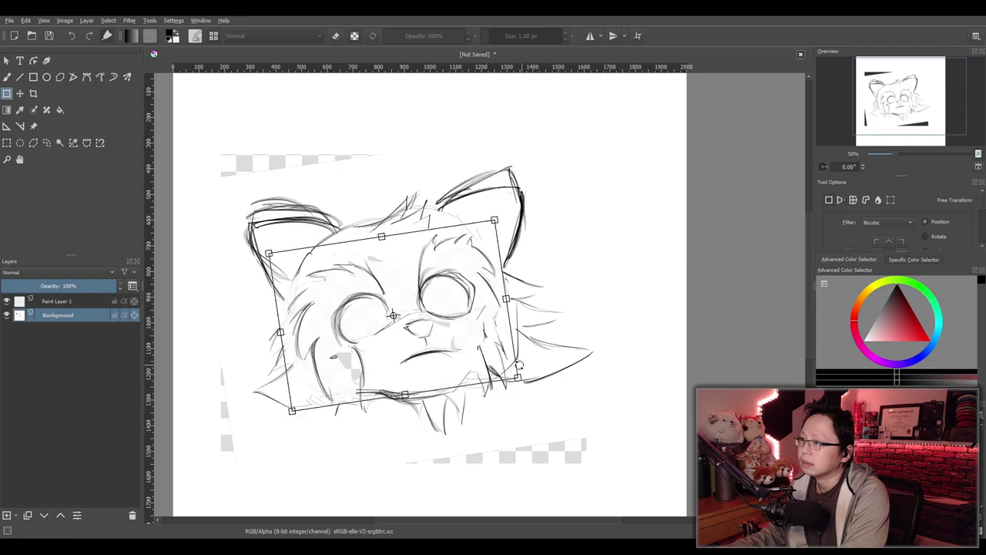
pyautogui.press('-')
pyautogui.press('-')
pyautogui.moveTo(467, 336); pyautogui.dragTo(470, 331)
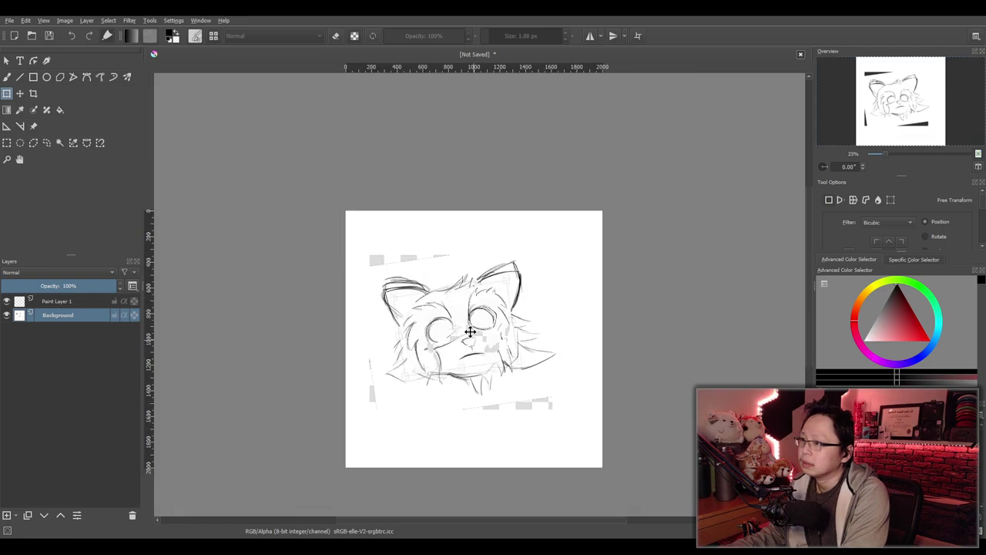
pyautogui.scroll(2, 487, 322)
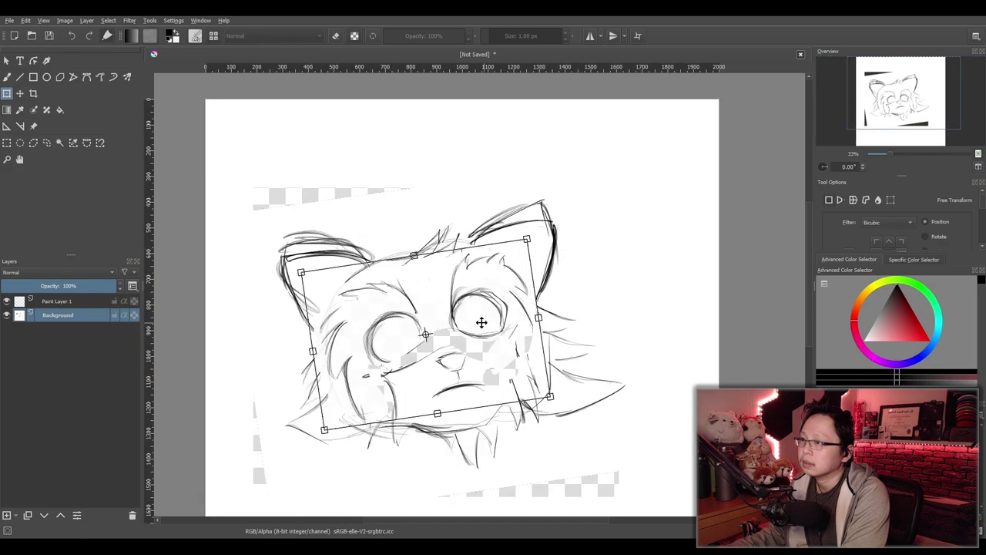
pyautogui.scroll(-1, 483, 325)
pyautogui.moveTo(484, 321); pyautogui.dragTo(520, 320)
# Undo the transform of the face markings and the preceding rotation of the whole head
pyautogui.hotkey('ctrl', 'z')
pyautogui.hotkey('ctrl', 'z')
pyautogui.hotkey('ctrl', 'z')
pyautogui.hotkey('ctrl', 'z')
pyautogui.hotkey('ctrl', 'z')
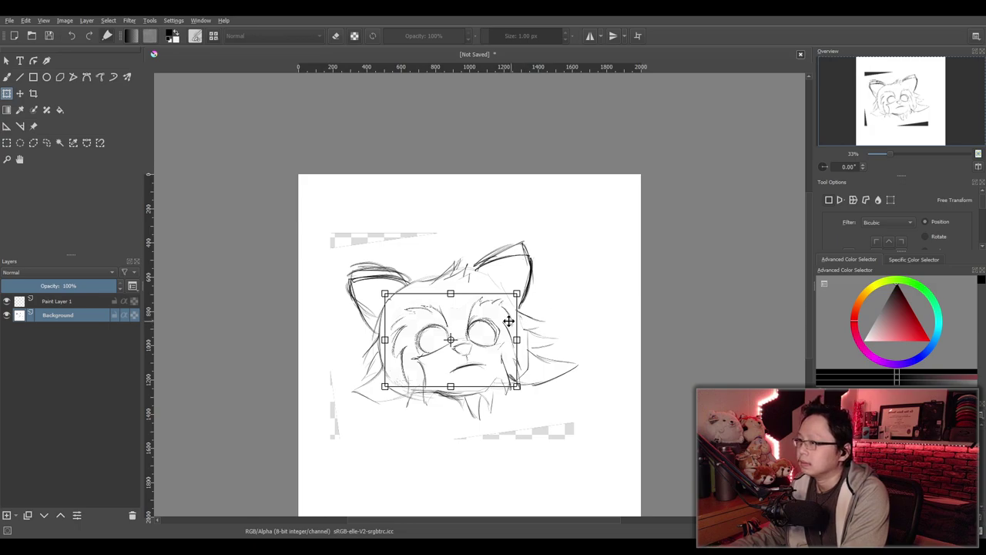
pyautogui.press('Return')
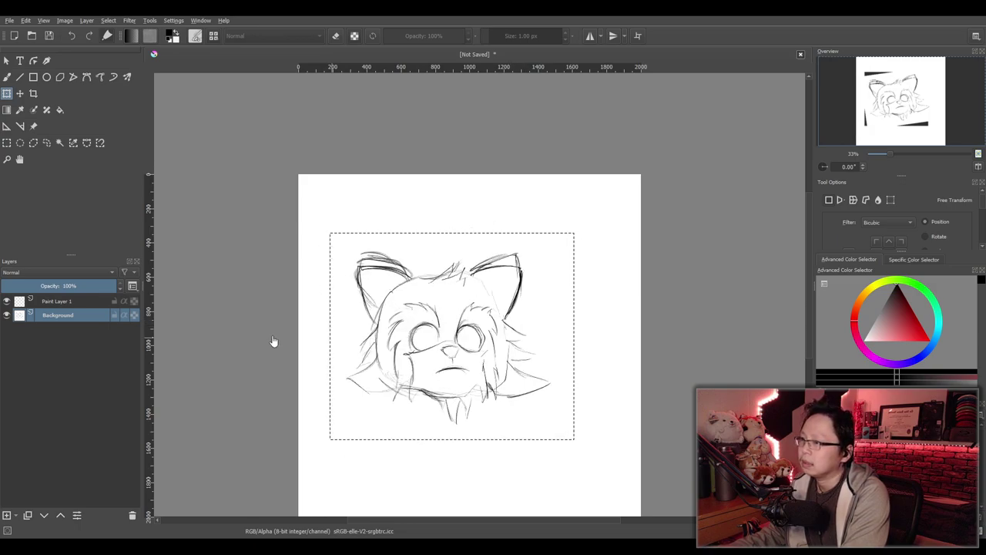
# Add a new paint layer beneath the Background layer and fill its selected area with white
pyautogui.moveTo(67, 288); pyautogui.dragTo(141, 289)
pyautogui.click(7, 515)
pyautogui.moveTo(60, 315); pyautogui.dragTo(62, 339)
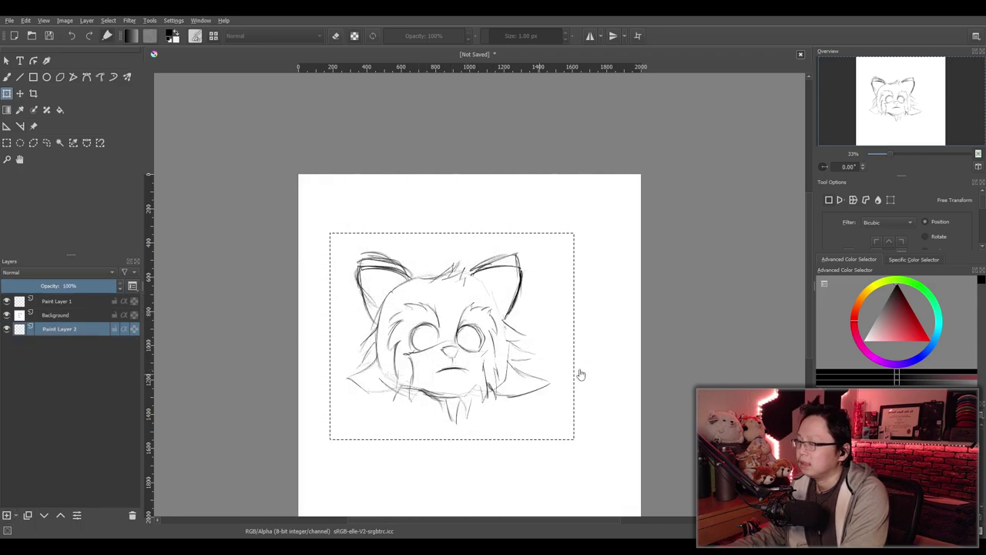
pyautogui.press('x')
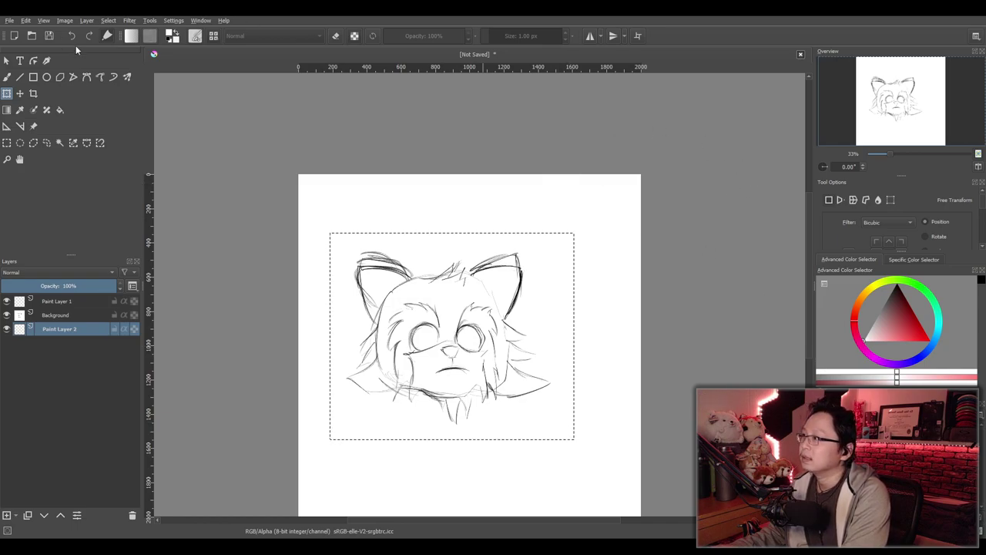
pyautogui.click(59, 111)
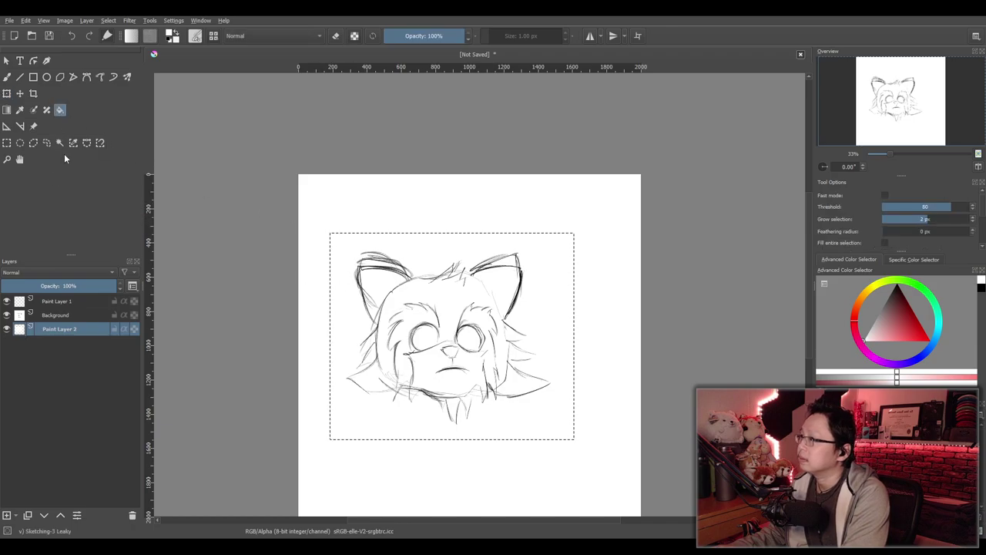
# Select the whole canvas with a rectangular selection, fill Paint Layer 2 with white and make the Background layer active
pyautogui.click(9, 144)
pyautogui.moveTo(282, 140); pyautogui.dragTo(676, 471)
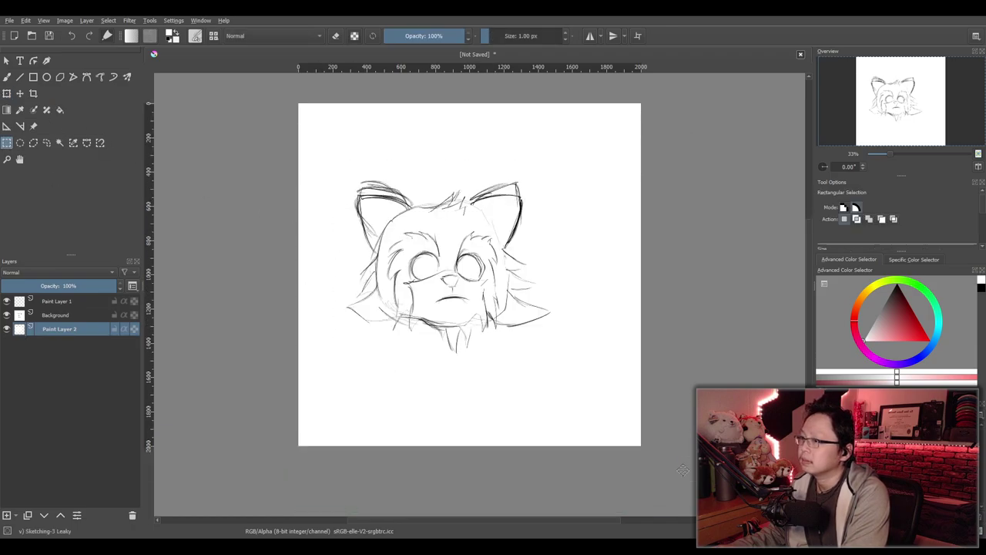
pyautogui.click(6, 77)
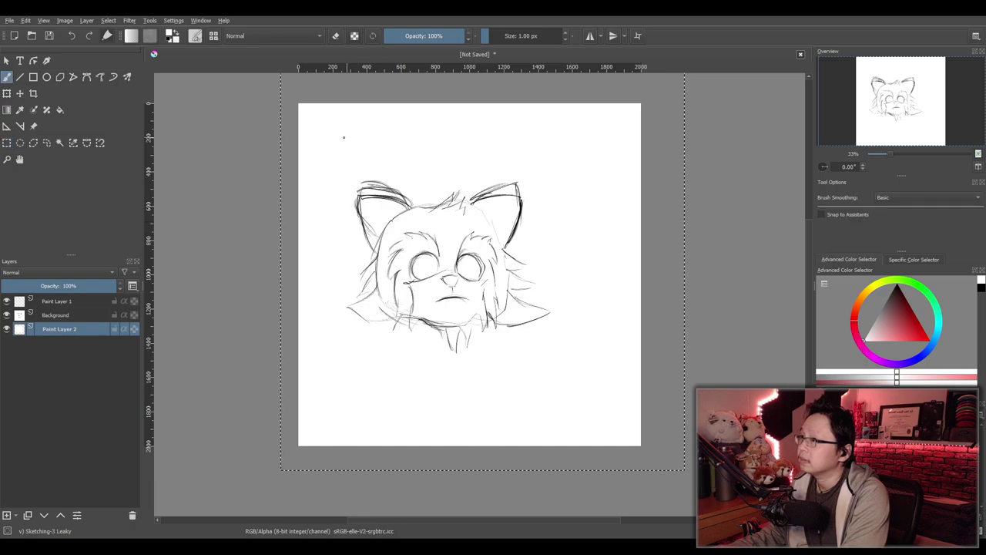
pyautogui.click(61, 110)
pyautogui.click(58, 315)
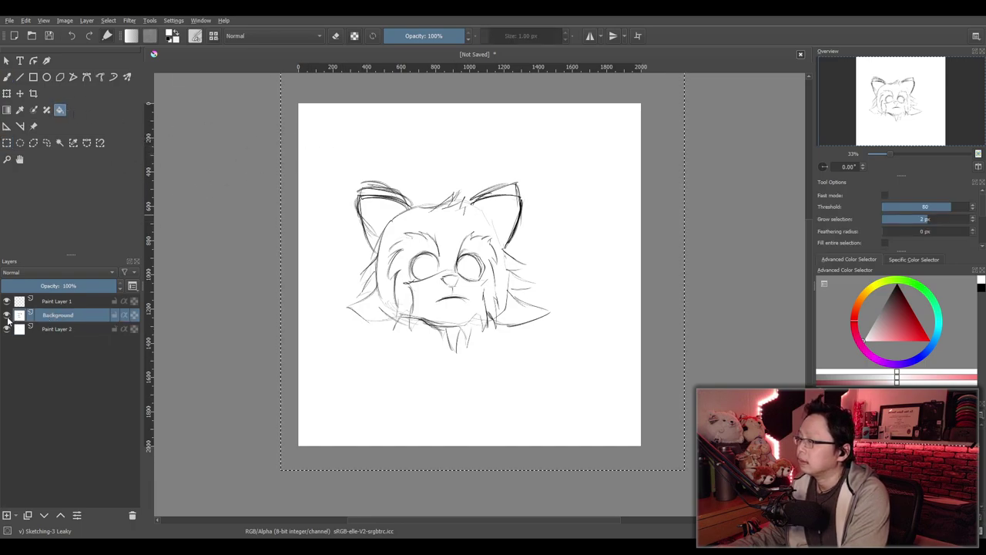
pyautogui.scroll(2, 390, 201)
pyautogui.scroll(-1, 405, 199)
pyautogui.moveTo(408, 205); pyautogui.dragTo(370, 202)
pyautogui.click(7, 93)
pyautogui.moveTo(267, 147)
pyautogui.mouseDown()
pyautogui.moveTo(440, 315)
pyautogui.moveTo(372, 259)
pyautogui.mouseUp()
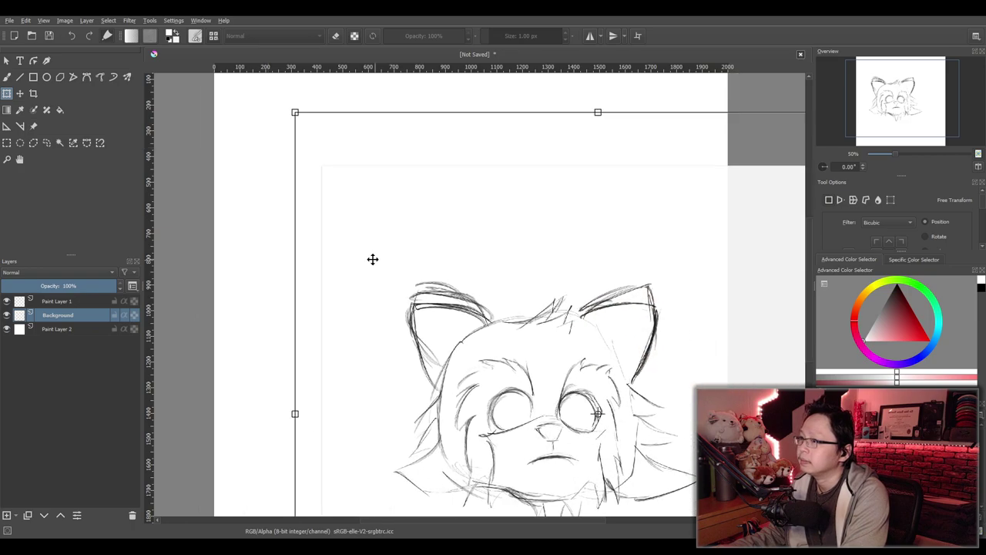
pyautogui.press('Escape')
# Isolate the character's left-hand eye with a freehand selection and try to nudge it upward with the Move tool
pyautogui.click(6, 142)
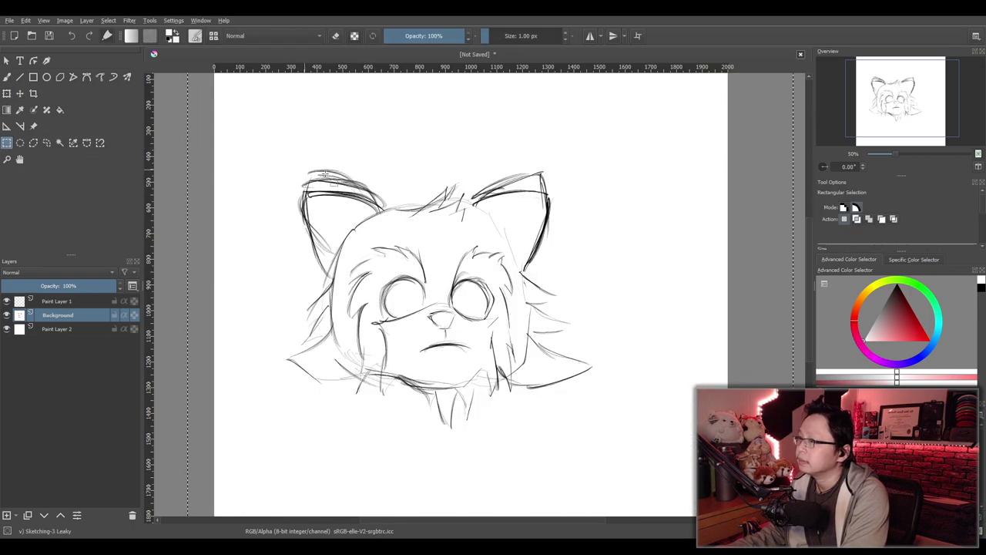
pyautogui.scroll(1, 524, 296)
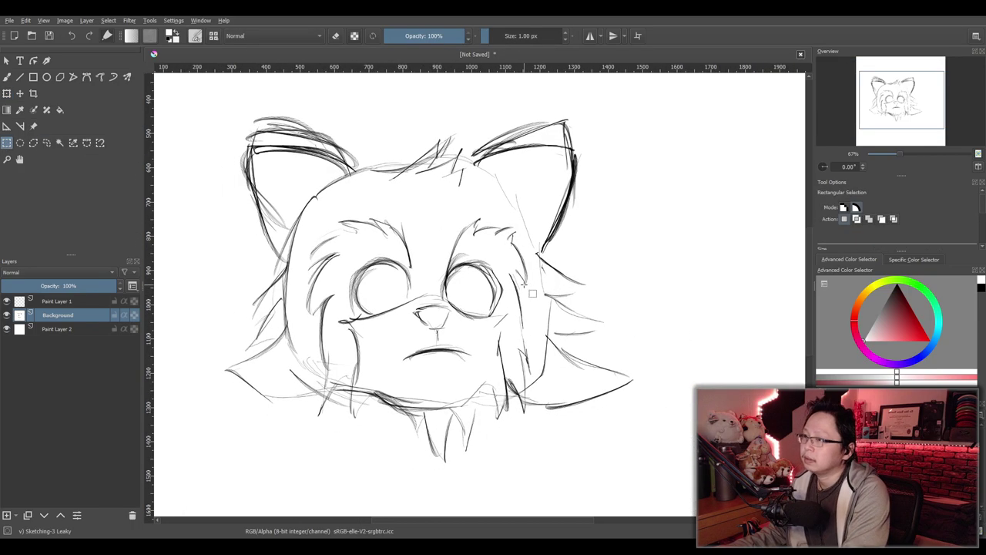
pyautogui.click(47, 143)
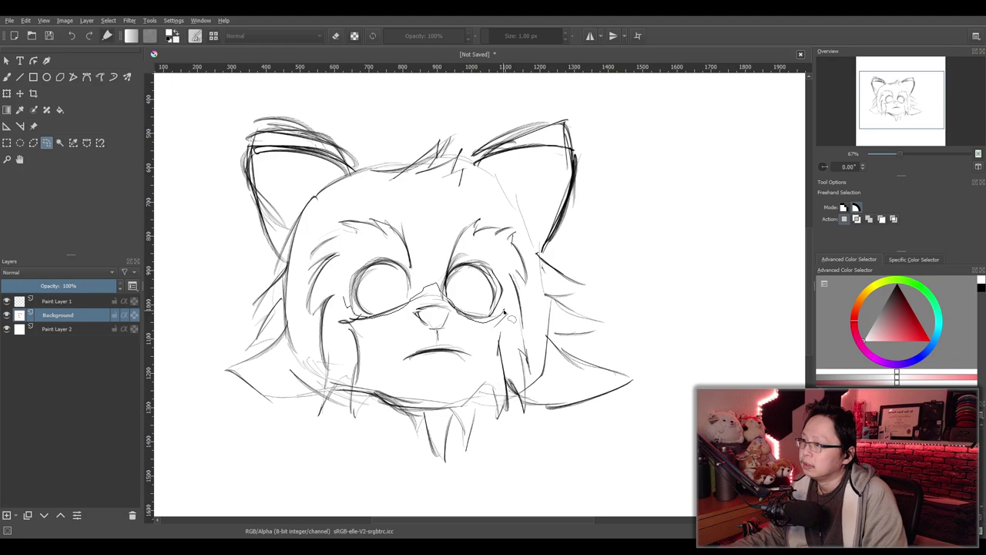
pyautogui.moveTo(510, 317); pyautogui.dragTo(505, 320)
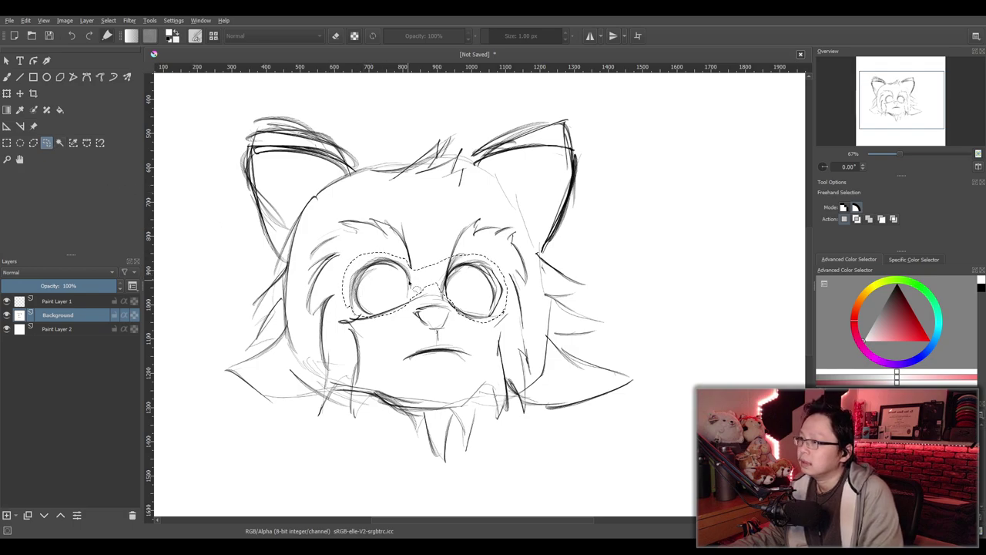
pyautogui.hotkey('ctrl', 'z')
pyautogui.click(19, 95)
pyautogui.moveTo(391, 279); pyautogui.dragTo(390, 253)
pyautogui.scroll(-3, 385, 250)
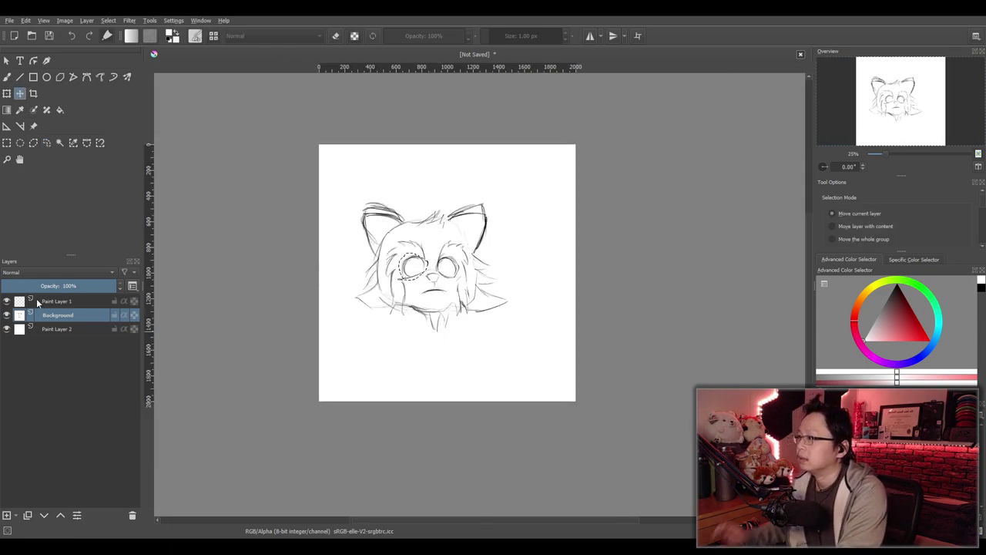
# Lower the Background layer's opacity to 25% and make Paint Layer 1 active for brush drawing
pyautogui.moveTo(72, 288); pyautogui.dragTo(32, 288)
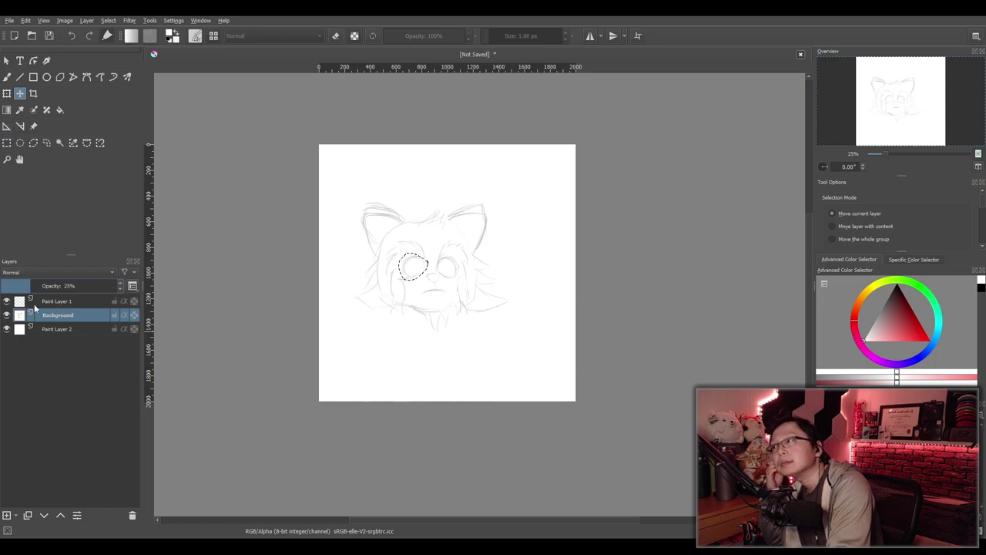
pyautogui.click(55, 301)
pyautogui.click(7, 77)
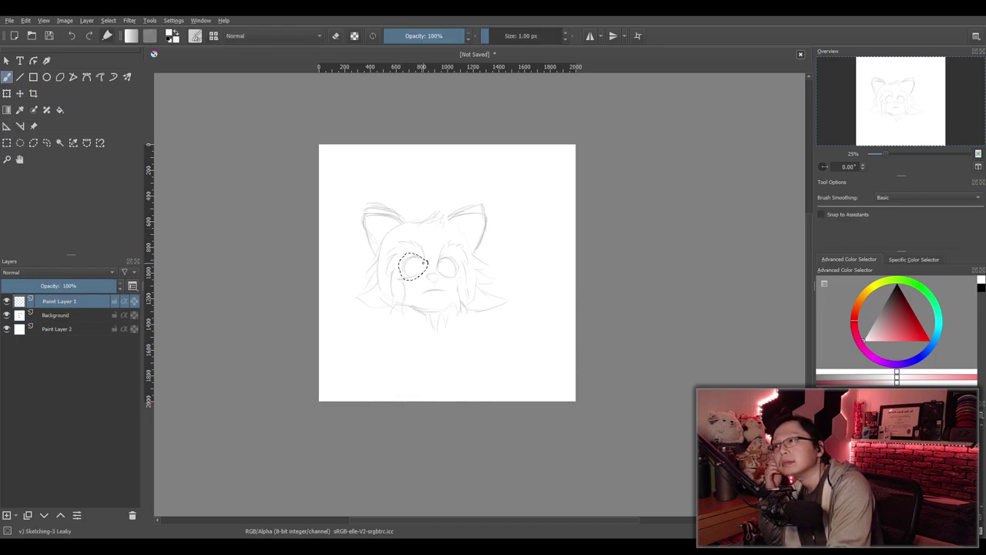
pyautogui.scroll(3, 401, 284)
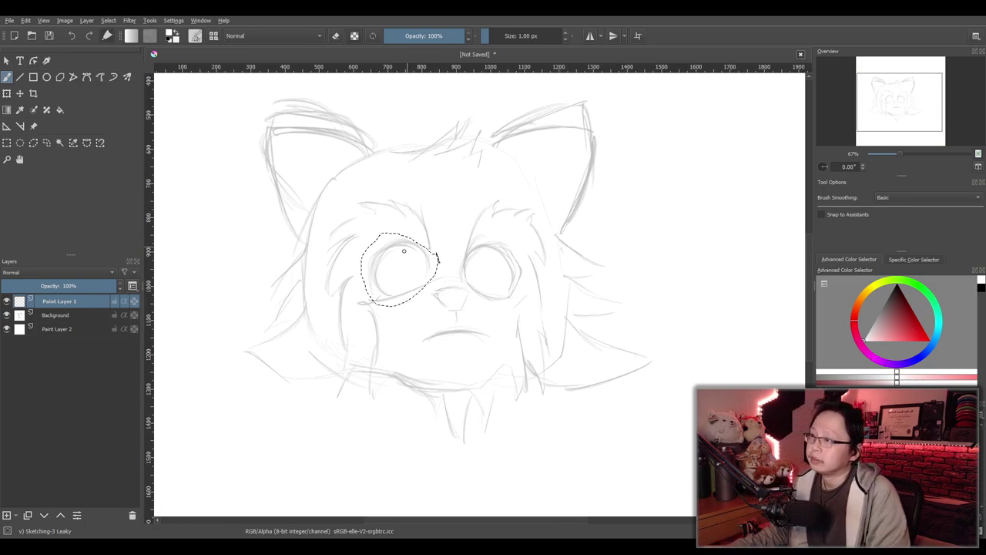
# Enclose the whole head in a rectangular selection and set the brush colour to black
pyautogui.hotkey('ctrl', 'r')
pyautogui.moveTo(199, 87); pyautogui.dragTo(701, 453)
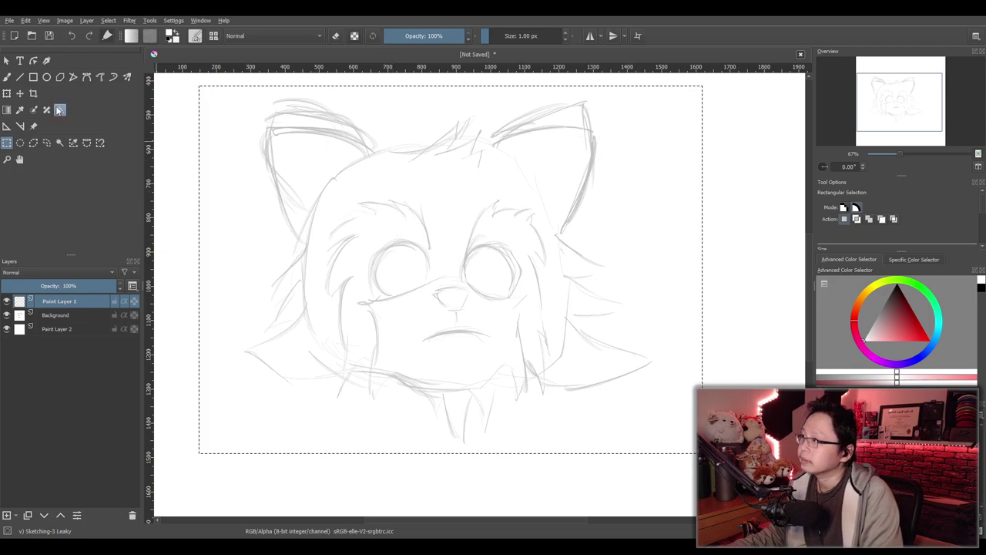
pyautogui.click(8, 78)
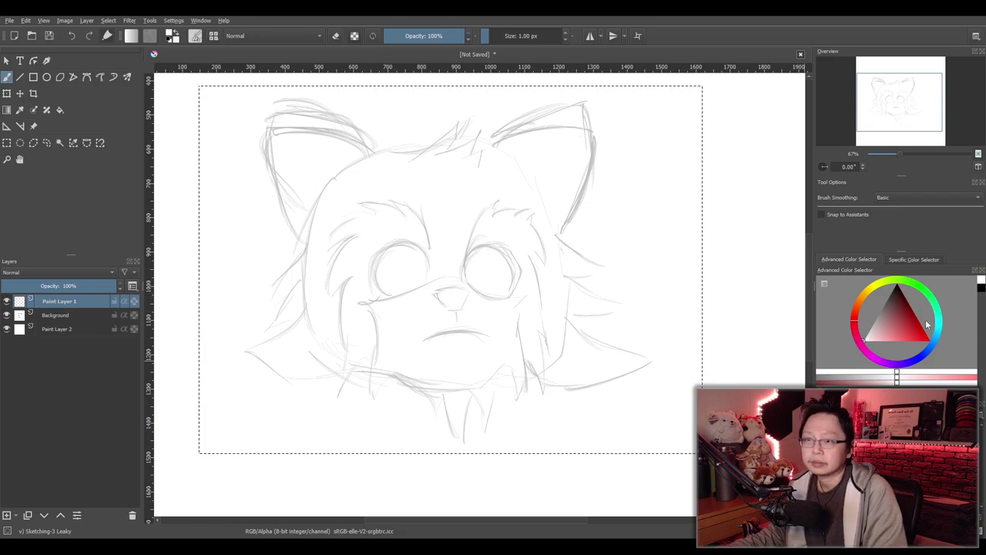
pyautogui.click(896, 286)
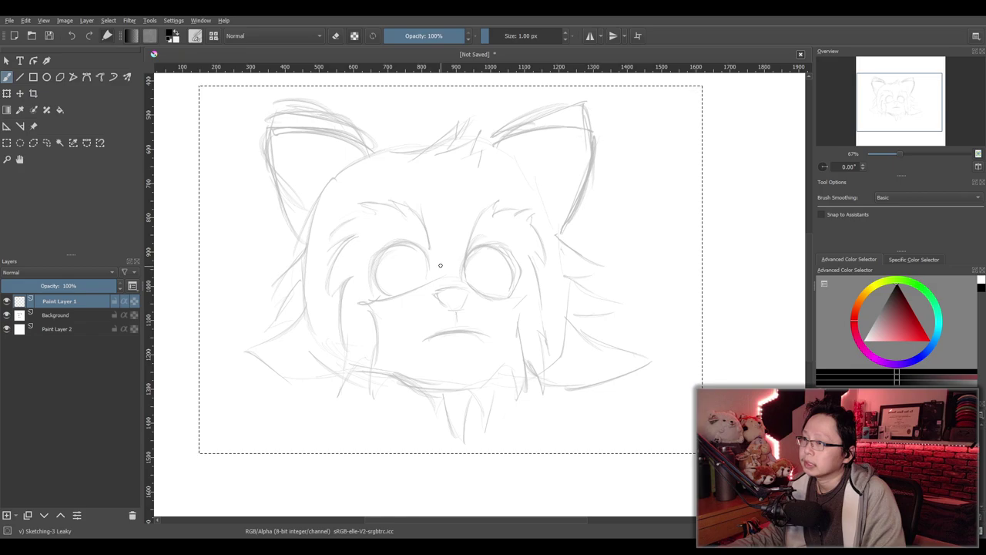
# Make the Background layer active and try a perspective transform on the head, lowering both upper corners and pulling the right-hand one inward
pyautogui.click(58, 315)
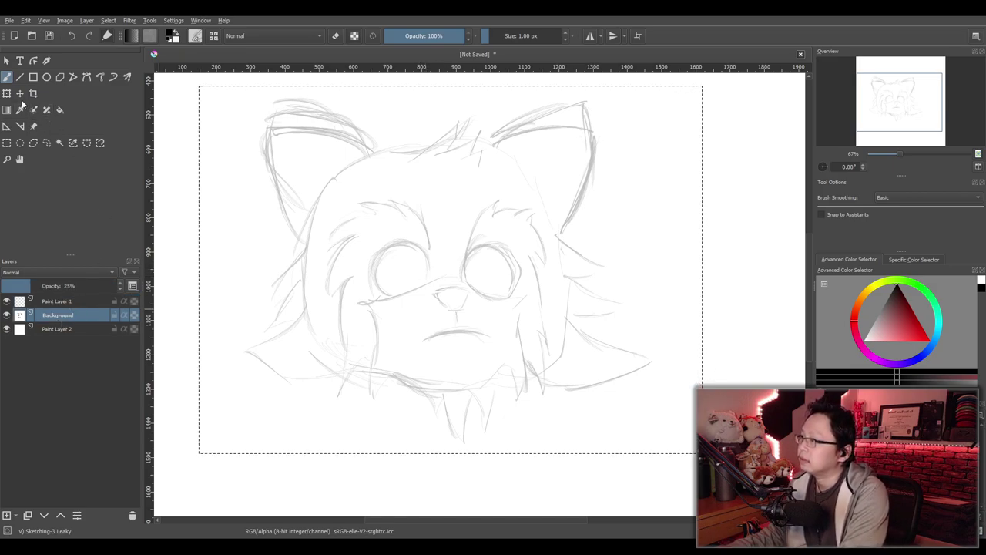
pyautogui.rightClick(417, 298)
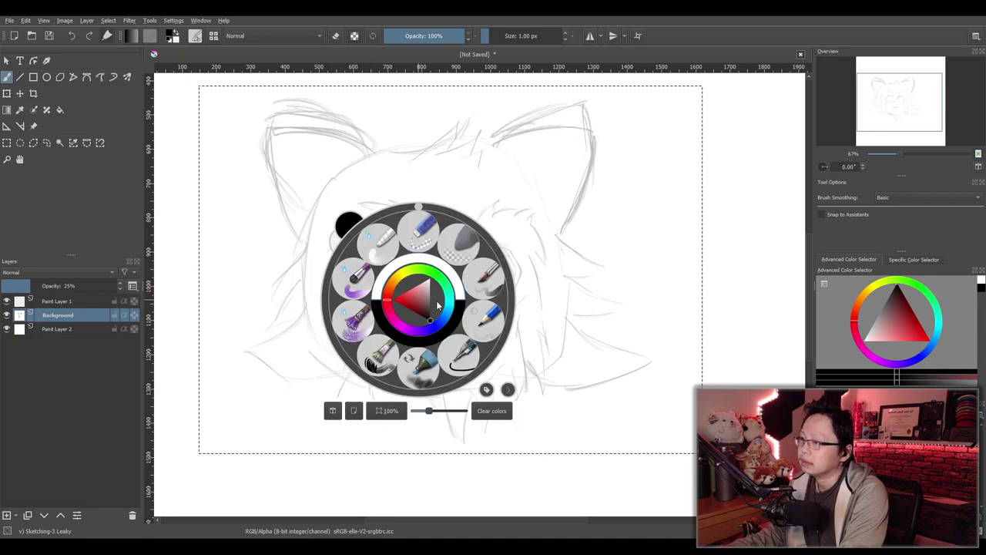
pyautogui.click(580, 302)
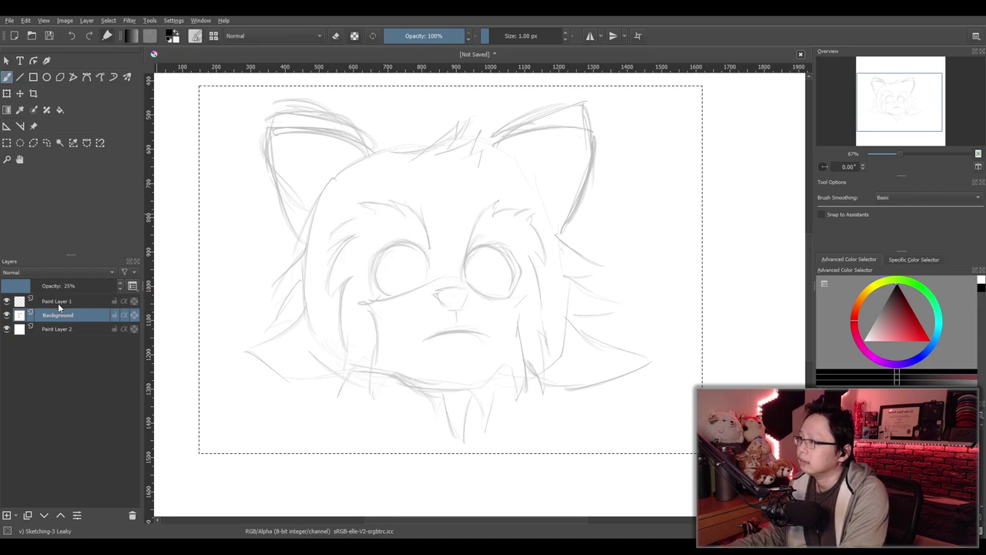
pyautogui.click(6, 143)
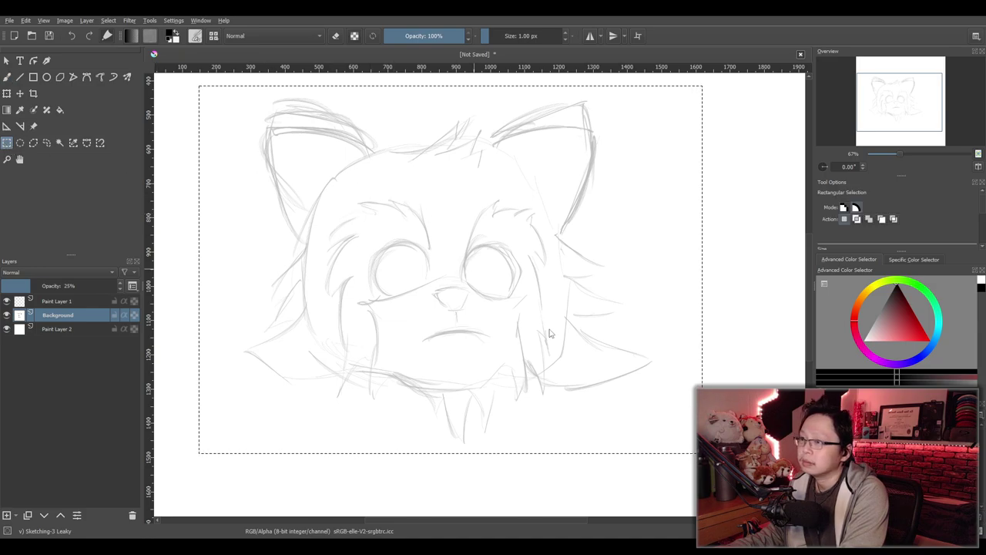
pyautogui.hotkey('ctrl', 't')
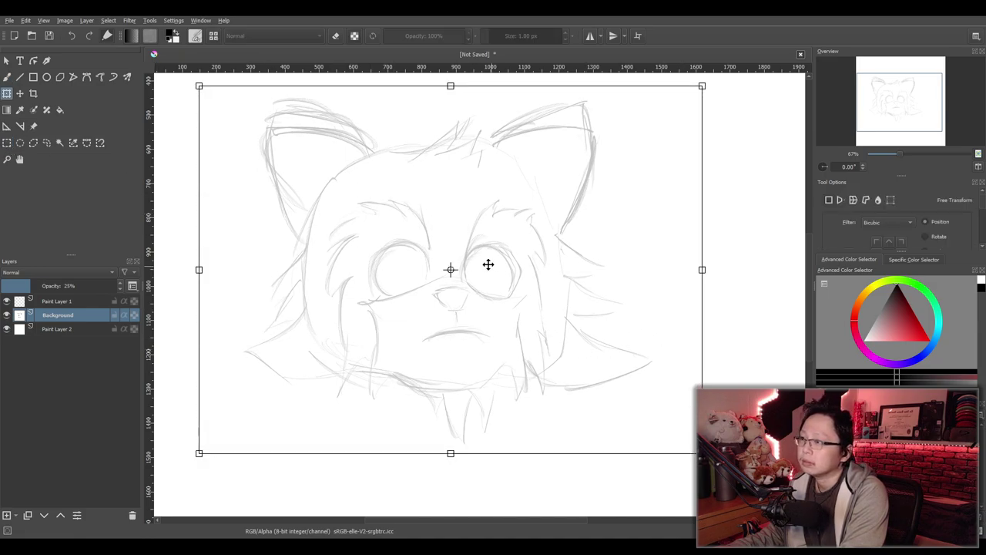
pyautogui.press('ctrl')
pyautogui.scroll(1, 563, 265)
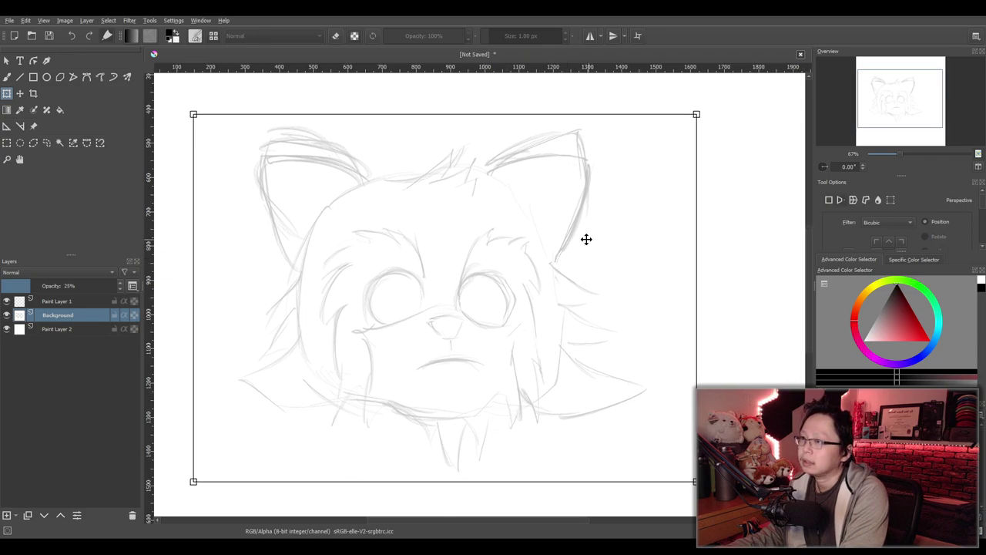
pyautogui.moveTo(696, 116)
pyautogui.mouseDown()
pyautogui.moveTo(680, 123)
pyautogui.moveTo(686, 156)
pyautogui.moveTo(678, 150)
pyautogui.moveTo(667, 164)
pyautogui.mouseUp()
pyautogui.moveTo(577, 270); pyautogui.dragTo(571, 270)
pyautogui.moveTo(191, 117)
pyautogui.mouseDown()
pyautogui.moveTo(185, 146)
pyautogui.moveTo(203, 147)
pyautogui.moveTo(180, 180)
pyautogui.moveTo(189, 174)
pyautogui.mouseUp()
pyautogui.moveTo(665, 165)
pyautogui.mouseDown()
pyautogui.moveTo(670, 137)
pyautogui.moveTo(640, 209)
pyautogui.moveTo(612, 228)
pyautogui.mouseUp()
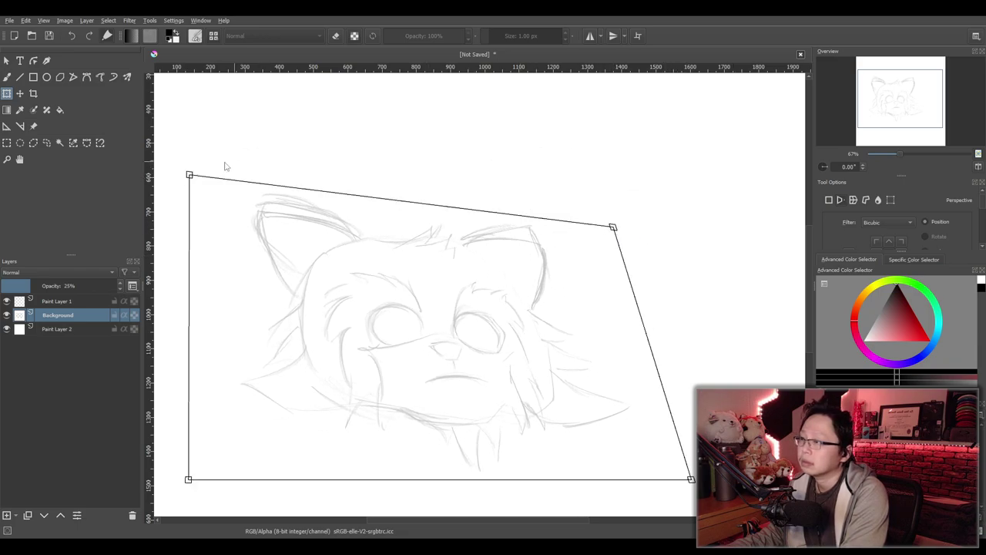
# Readjust the upper corners of the head's perspective frame by raising both for a milder tilt
pyautogui.moveTo(191, 179); pyautogui.dragTo(216, 124)
pyautogui.moveTo(614, 226)
pyautogui.mouseDown()
pyautogui.moveTo(623, 166)
pyautogui.moveTo(659, 158)
pyautogui.mouseUp()
pyautogui.moveTo(563, 259)
pyautogui.mouseDown()
pyautogui.moveTo(556, 252)
pyautogui.moveTo(559, 263)
pyautogui.mouseUp()
pyautogui.scroll(-2, 563, 244)
pyautogui.scroll(1, 549, 256)
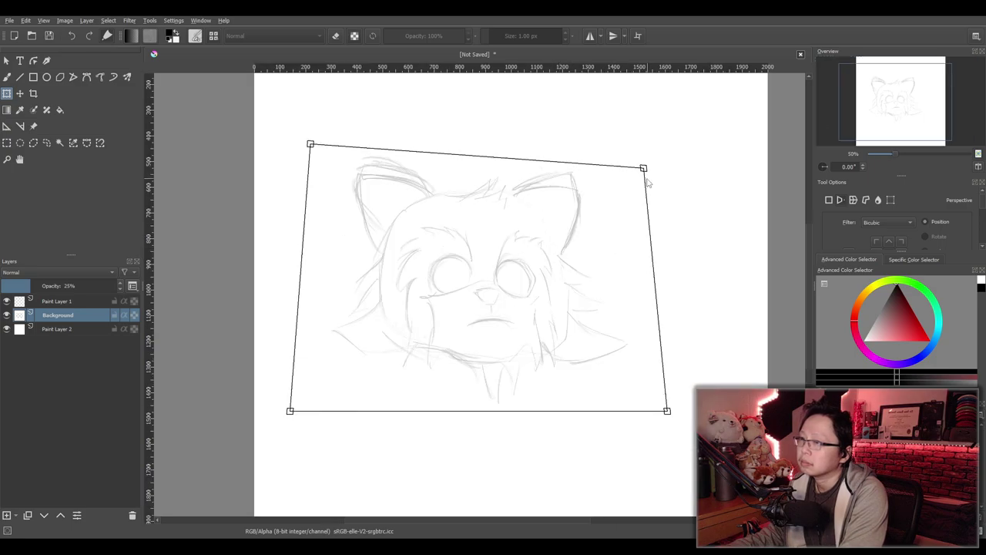
pyautogui.moveTo(642, 168); pyautogui.dragTo(633, 175)
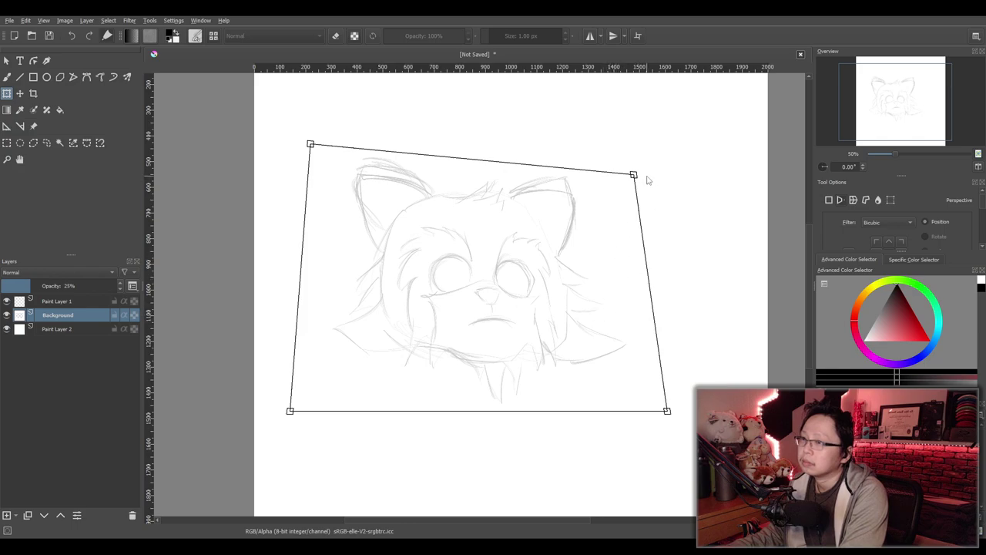
pyautogui.moveTo(634, 178); pyautogui.dragTo(649, 161)
pyautogui.moveTo(597, 276); pyautogui.dragTo(593, 280)
pyautogui.scroll(1, 586, 283)
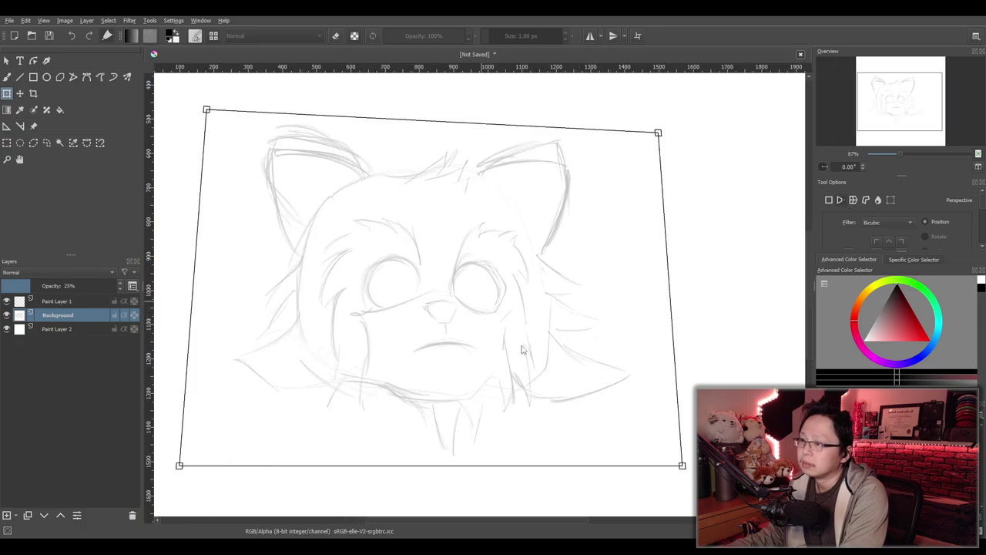
# Undo the perspective adjustments made to the head and return to an undistorted perspective frame
pyautogui.hotkey('ctrl', 'z')
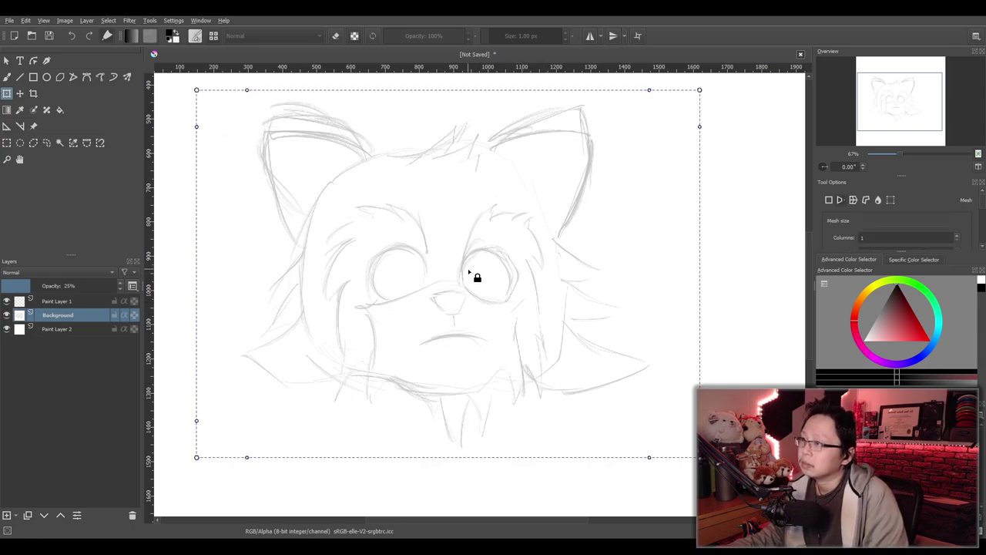
pyautogui.hotkey('ctrl', 'z')
pyautogui.hotkey('ctrl', 'z')
pyautogui.hotkey('ctrl', 'z')
pyautogui.hotkey('ctrl', 'z')
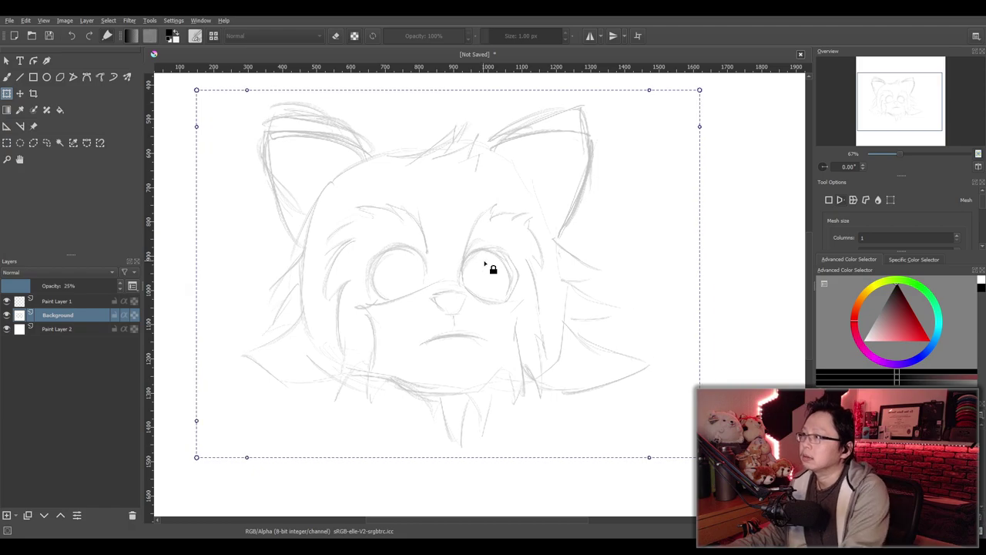
pyautogui.hotkey('ctrl', 'z')
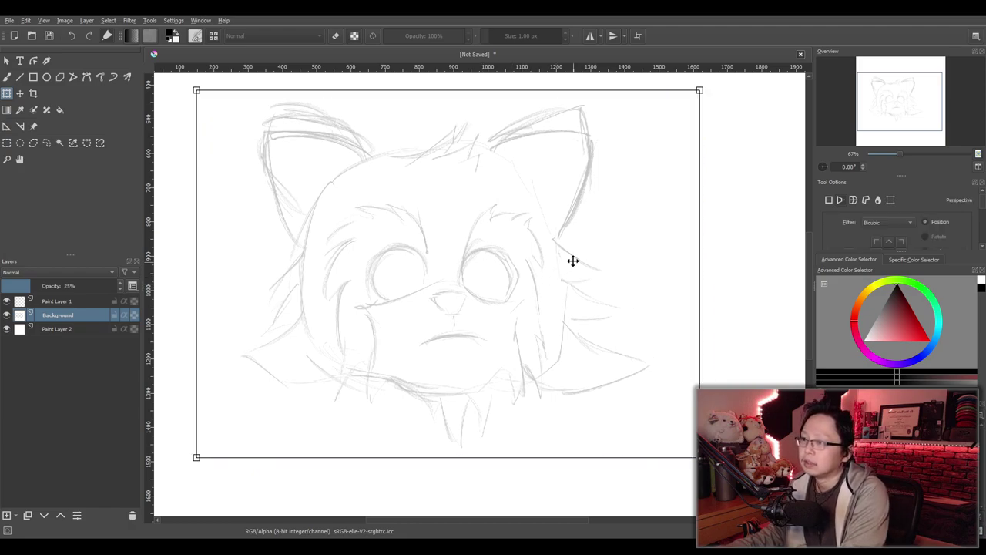
# Skew the head by moving the perspective frame's upper right-hand corner down and inward, and apply the transform
pyautogui.moveTo(695, 122)
pyautogui.mouseDown()
pyautogui.moveTo(637, 177)
pyautogui.moveTo(645, 172)
pyautogui.mouseUp()
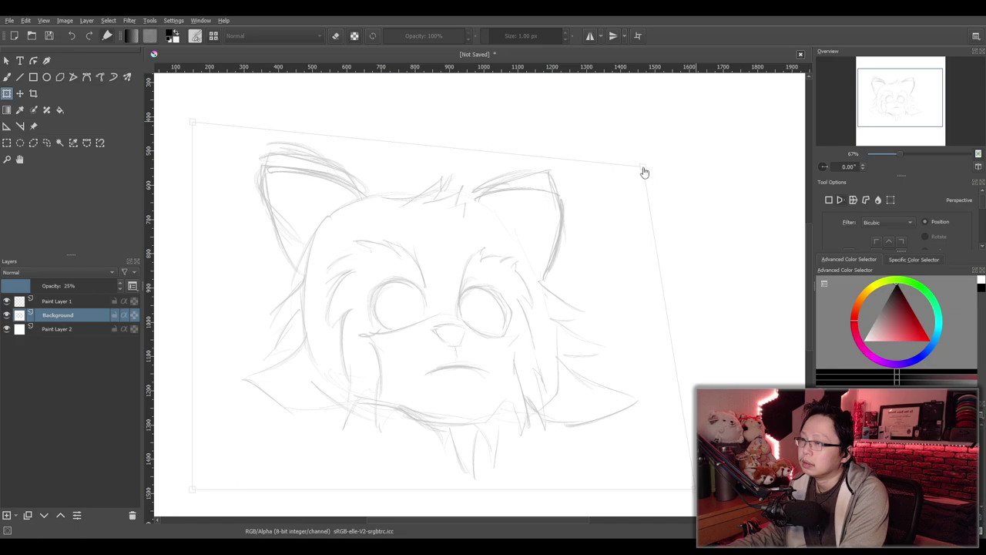
pyautogui.moveTo(530, 284)
pyautogui.mouseDown()
pyautogui.moveTo(520, 301)
pyautogui.moveTo(527, 290)
pyautogui.mouseUp()
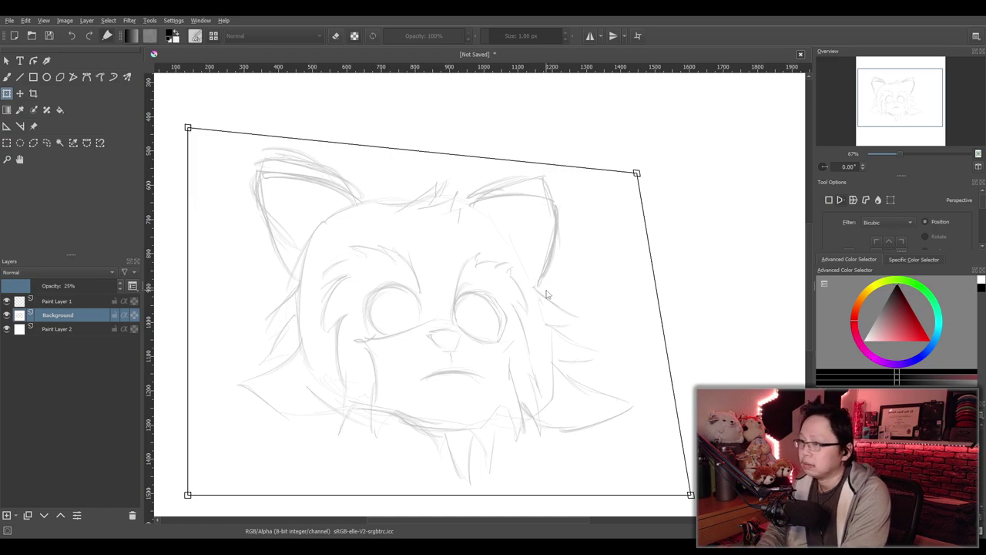
pyautogui.press('Return')
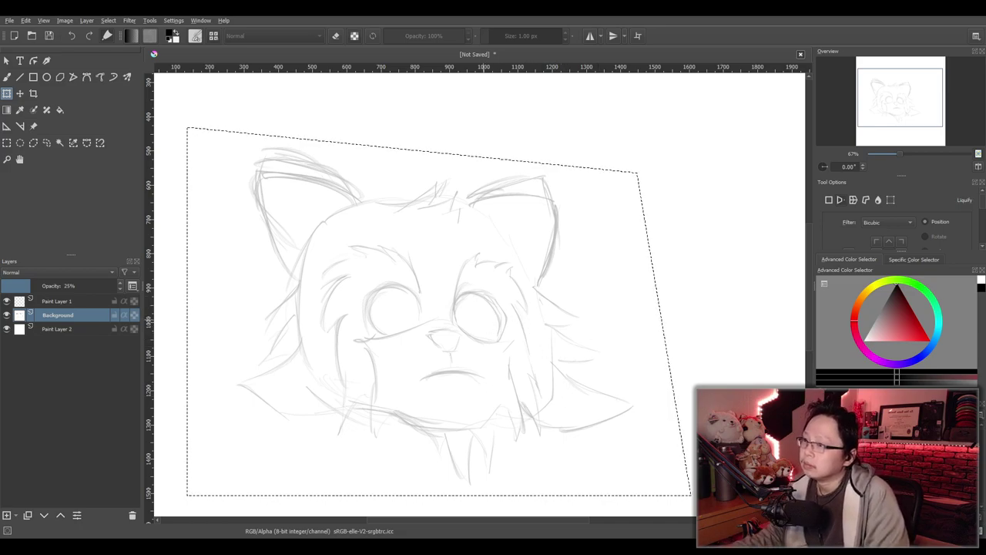
# Try warping the area around the character's right-hand eye with the Liquify transform and undo the warps
pyautogui.moveTo(504, 306)
pyautogui.mouseDown()
pyautogui.moveTo(454, 313)
pyautogui.moveTo(468, 300)
pyautogui.moveTo(452, 313)
pyautogui.moveTo(465, 308)
pyautogui.moveTo(460, 326)
pyautogui.moveTo(485, 345)
pyautogui.moveTo(531, 328)
pyautogui.moveTo(491, 340)
pyautogui.moveTo(500, 314)
pyautogui.moveTo(486, 319)
pyautogui.moveTo(497, 299)
pyautogui.moveTo(473, 299)
pyautogui.moveTo(507, 271)
pyautogui.moveTo(459, 295)
pyautogui.moveTo(465, 266)
pyautogui.mouseUp()
pyautogui.moveTo(465, 282)
pyautogui.mouseDown()
pyautogui.moveTo(467, 293)
pyautogui.moveTo(504, 285)
pyautogui.moveTo(516, 348)
pyautogui.mouseUp()
pyautogui.hotkey('ctrl', 'z')
pyautogui.hotkey('ctrl', 'z')
pyautogui.hotkey('ctrl', 'z')
pyautogui.hotkey('ctrl', 'z')
pyautogui.hotkey('ctrl', 'z')
pyautogui.hotkey('ctrl', 'z')
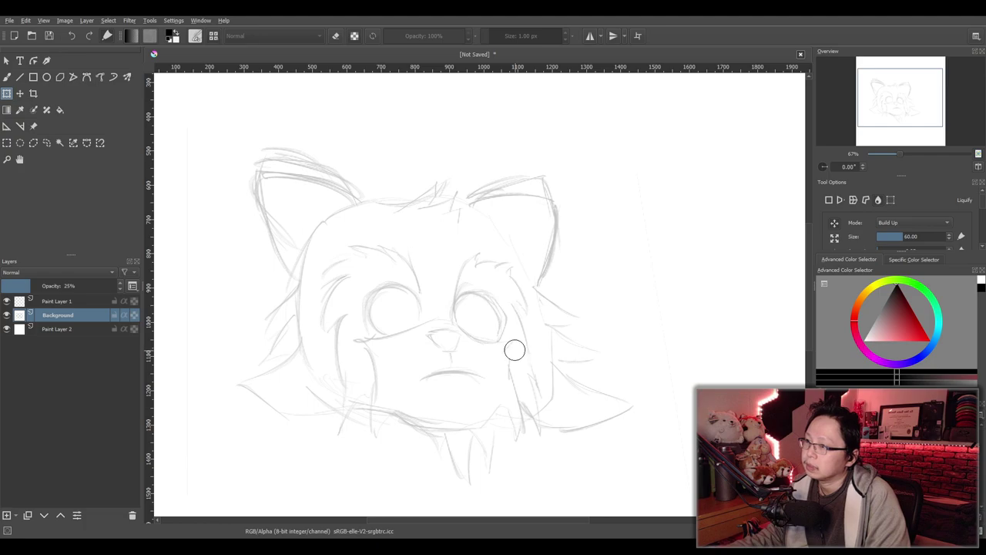
# Make Paint Layer 1 active and enclose the whole skewed head in a larger rectangular selection
pyautogui.scroll(-1, 499, 301)
pyautogui.scroll(2, 499, 287)
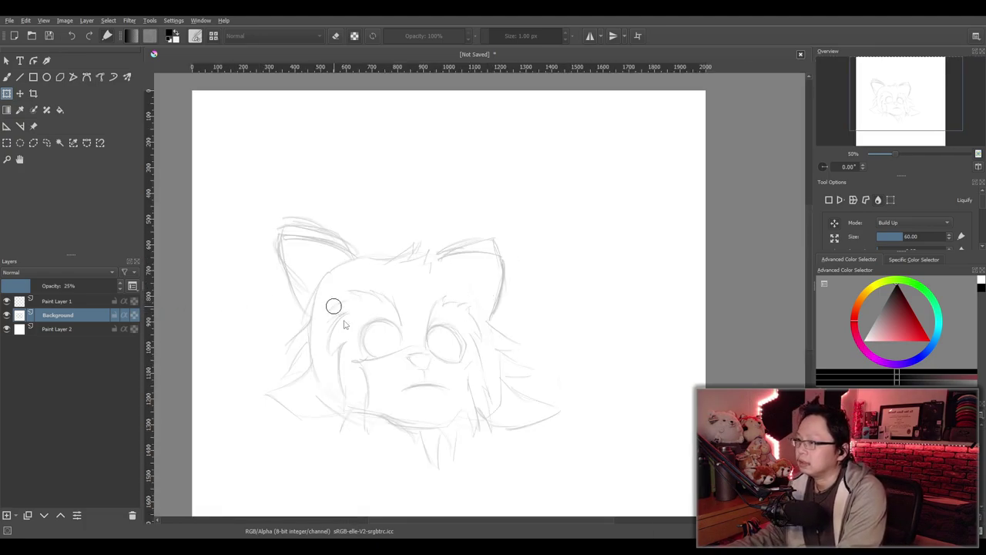
pyautogui.click(86, 302)
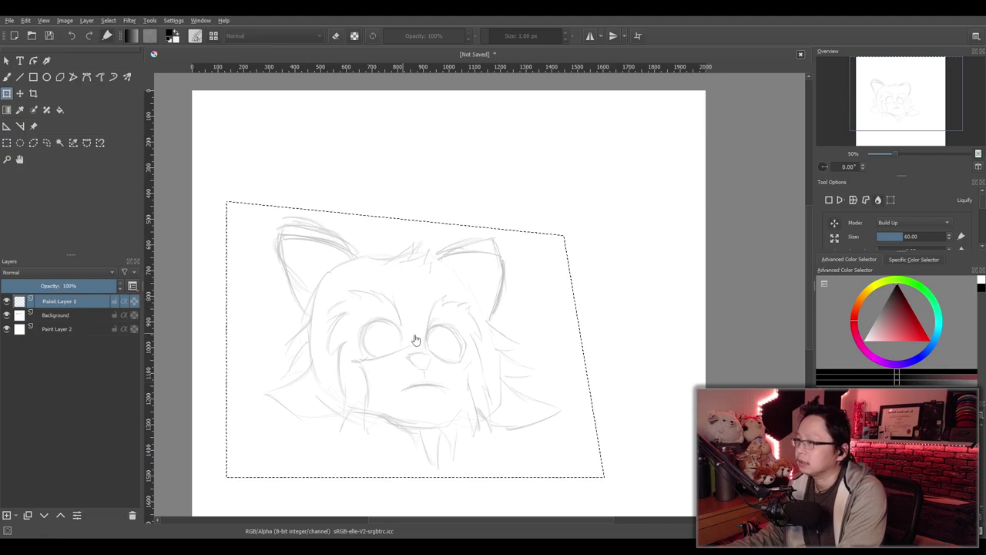
pyautogui.moveTo(202, 159); pyautogui.dragTo(672, 508)
pyautogui.scroll(1, 499, 399)
pyautogui.scroll(2, 505, 399)
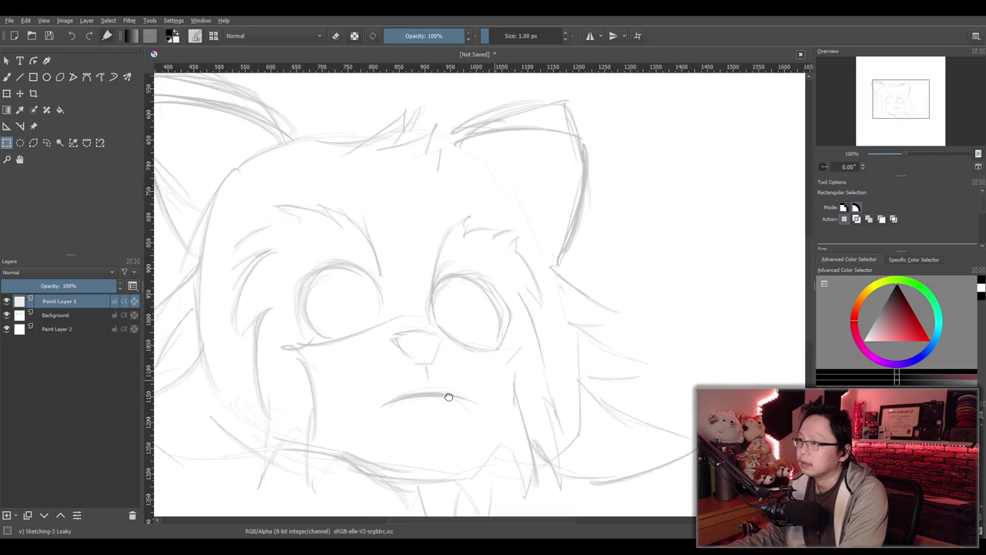
pyautogui.scroll(-3, 470, 391)
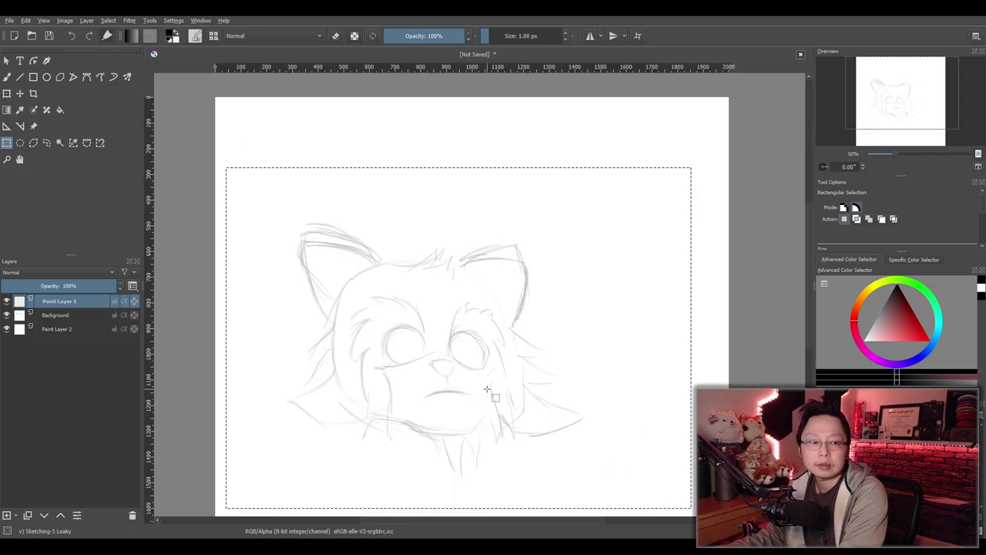
# Undo the larger rectangular selection and the head's applied perspective transform
pyautogui.hotkey('ctrl', 'z')
pyautogui.hotkey('ctrl', 'z')
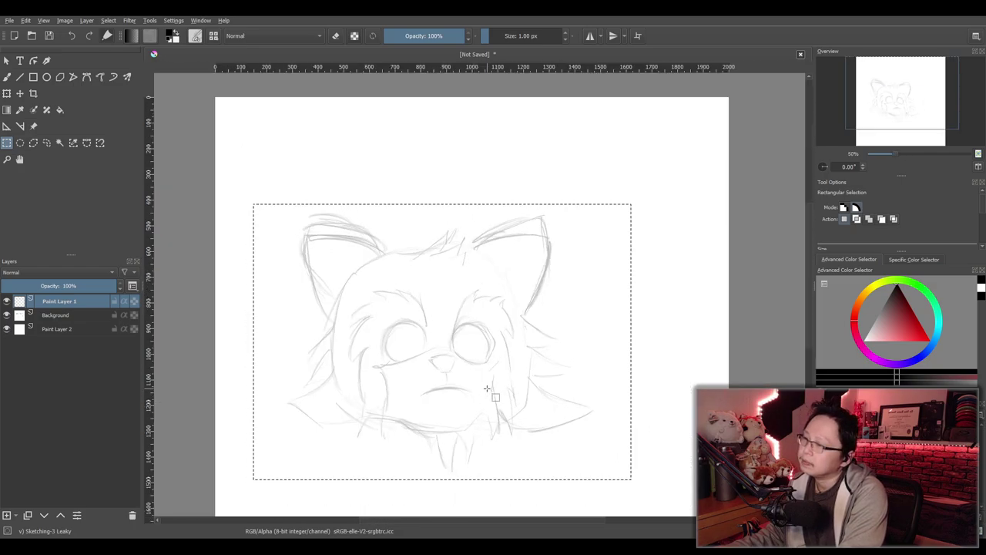
pyautogui.scroll(3, 494, 394)
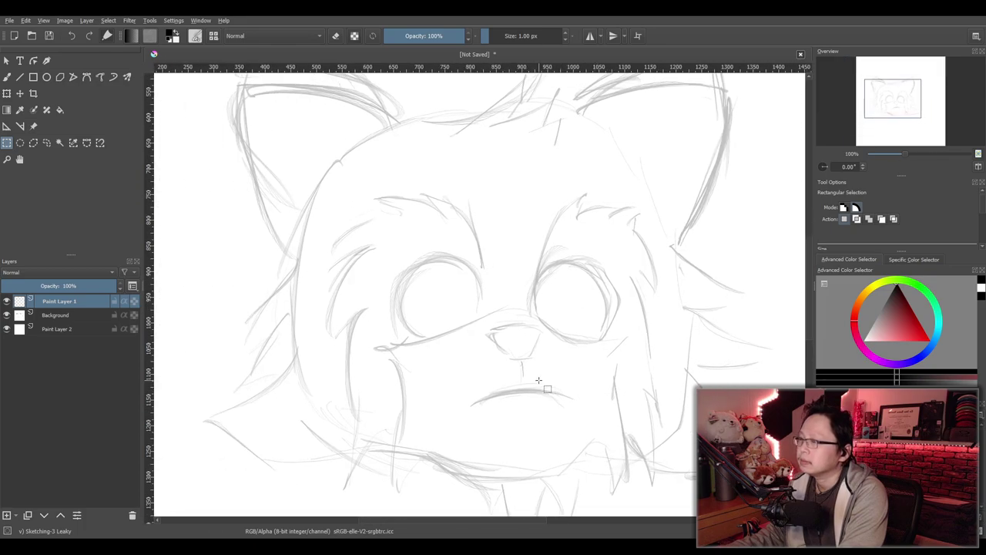
# Redraw the muzzle outline in black brush strokes on Paint Layer 1, covering the nose bridge, cheek fur and chin line
pyautogui.click(6, 77)
pyautogui.scroll(-2, 400, 254)
pyautogui.scroll(2, 369, 273)
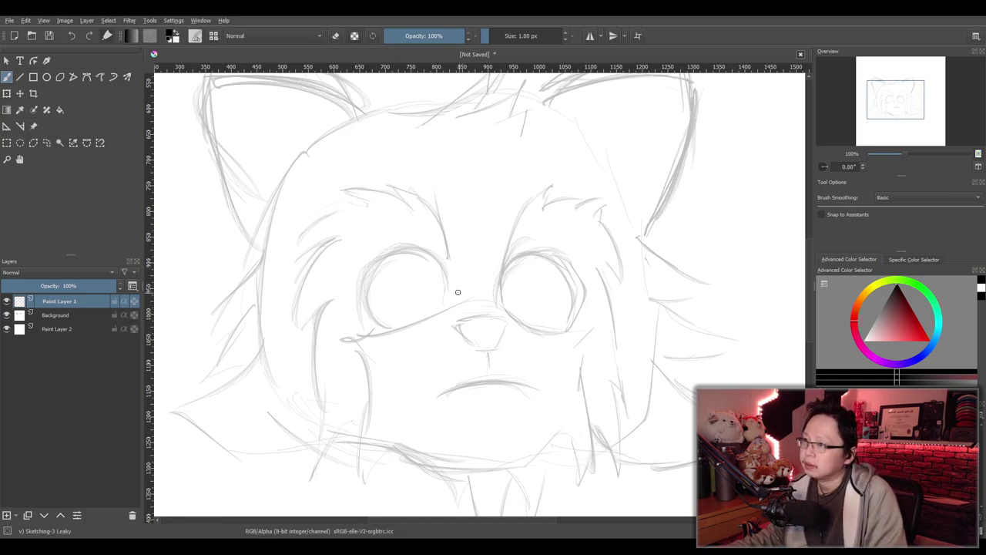
pyautogui.moveTo(456, 284)
pyautogui.mouseDown()
pyautogui.moveTo(506, 287)
pyautogui.moveTo(571, 311)
pyautogui.mouseUp()
pyautogui.hotkey('ctrl', 'z')
pyautogui.moveTo(458, 294); pyautogui.dragTo(410, 322)
pyautogui.moveTo(456, 298)
pyautogui.mouseDown()
pyautogui.moveTo(344, 337)
pyautogui.moveTo(350, 474)
pyautogui.moveTo(397, 456)
pyautogui.moveTo(494, 468)
pyautogui.moveTo(548, 444)
pyautogui.moveTo(583, 454)
pyautogui.moveTo(595, 437)
pyautogui.mouseUp()
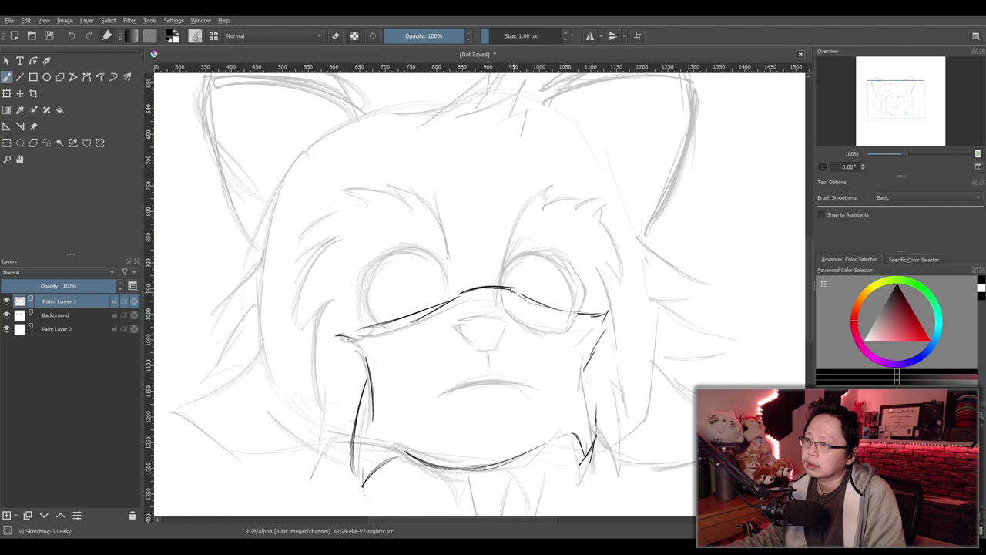
# Draw the rounded triangular nose slightly above its faded sketch, with the short line beneath it and the downturned mouth
pyautogui.moveTo(475, 296)
pyautogui.mouseDown()
pyautogui.moveTo(517, 304)
pyautogui.moveTo(476, 299)
pyautogui.moveTo(509, 298)
pyautogui.moveTo(469, 316)
pyautogui.moveTo(485, 334)
pyautogui.moveTo(470, 304)
pyautogui.moveTo(482, 326)
pyautogui.moveTo(510, 326)
pyautogui.mouseUp()
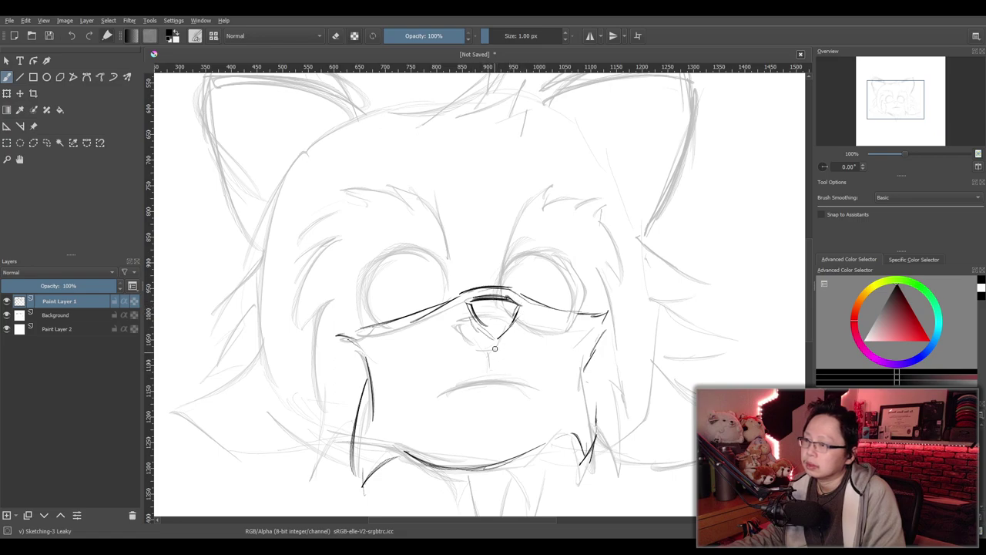
pyautogui.moveTo(452, 381)
pyautogui.mouseDown()
pyautogui.moveTo(509, 376)
pyautogui.moveTo(442, 385)
pyautogui.moveTo(544, 383)
pyautogui.mouseUp()
pyautogui.moveTo(462, 387); pyautogui.dragTo(544, 389)
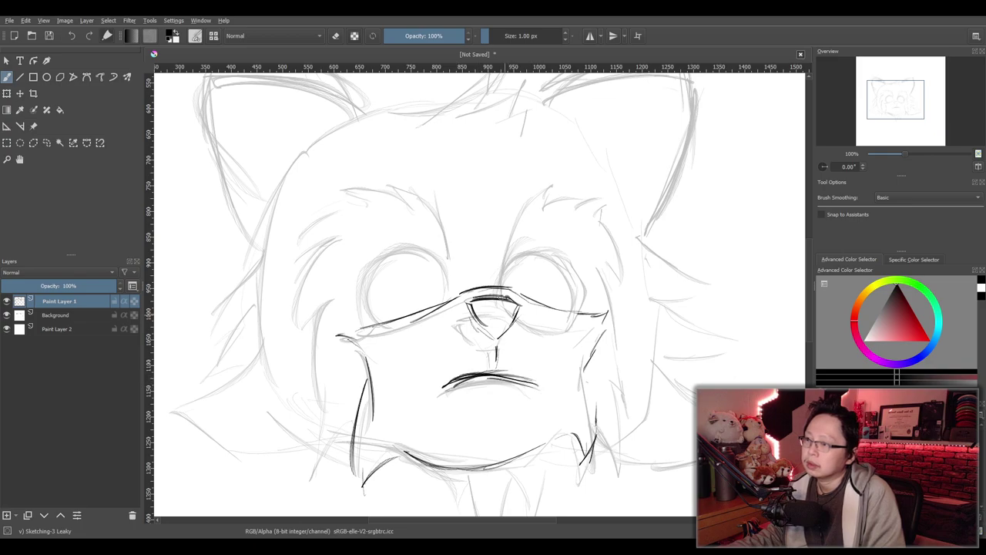
# Sketch a round outline for the character's right-hand eye, shifted up and outward from the faded one
pyautogui.moveTo(531, 231)
pyautogui.mouseDown()
pyautogui.moveTo(538, 261)
pyautogui.moveTo(516, 275)
pyautogui.mouseUp()
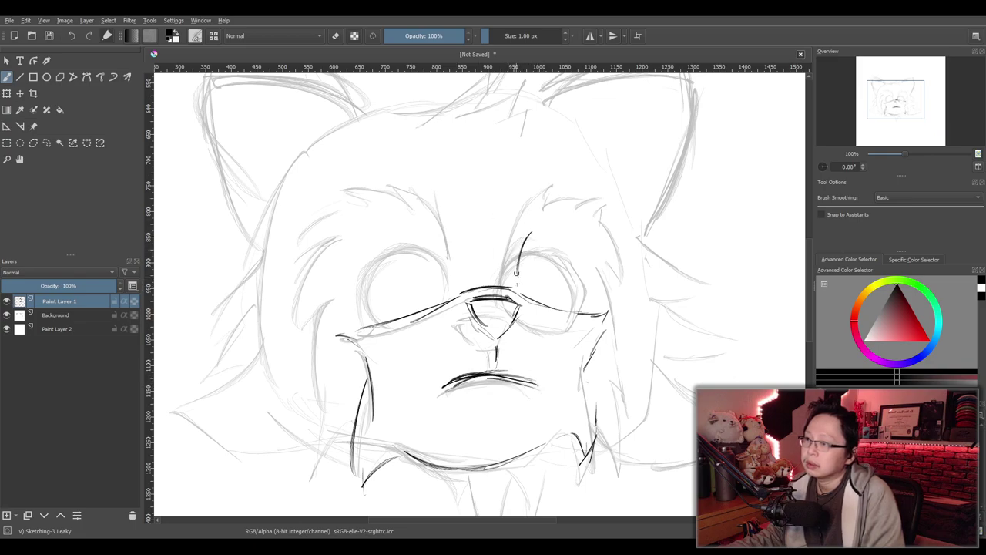
pyautogui.hotkey('ctrl', 'z')
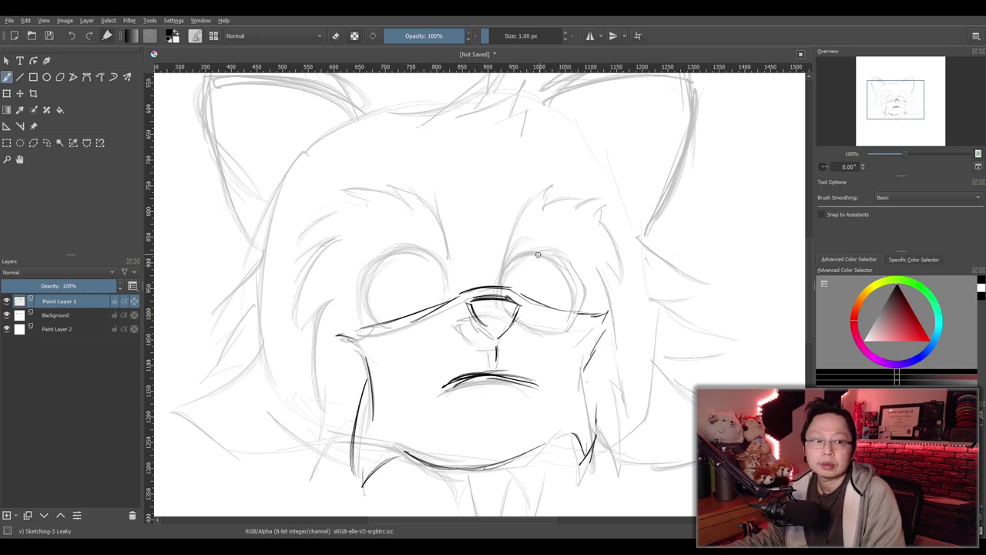
pyautogui.moveTo(556, 239)
pyautogui.mouseDown()
pyautogui.moveTo(528, 286)
pyautogui.moveTo(574, 235)
pyautogui.moveTo(596, 265)
pyautogui.moveTo(586, 305)
pyautogui.moveTo(538, 250)
pyautogui.moveTo(589, 279)
pyautogui.mouseUp()
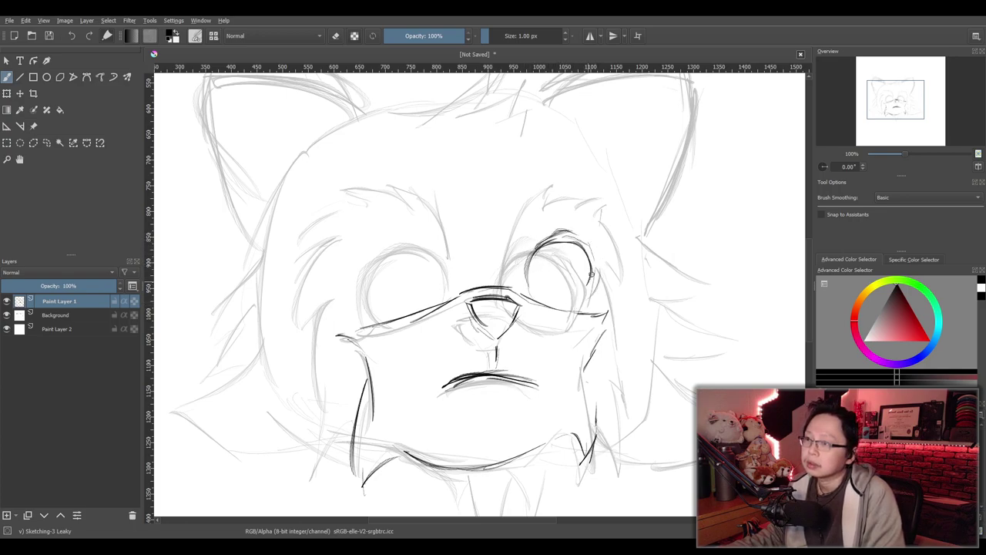
pyautogui.moveTo(522, 269); pyautogui.dragTo(589, 248)
# Draw the character's left-hand eye outline over the faded sketch and add a stroke to the right-hand eye's outer edge
pyautogui.moveTo(392, 254)
pyautogui.mouseDown()
pyautogui.moveTo(438, 294)
pyautogui.moveTo(370, 276)
pyautogui.moveTo(374, 314)
pyautogui.mouseUp()
pyautogui.moveTo(373, 272)
pyautogui.mouseDown()
pyautogui.moveTo(433, 250)
pyautogui.moveTo(368, 293)
pyautogui.moveTo(396, 316)
pyautogui.mouseUp()
pyautogui.moveTo(433, 280); pyautogui.dragTo(424, 307)
pyautogui.moveTo(585, 266); pyautogui.dragTo(582, 297)
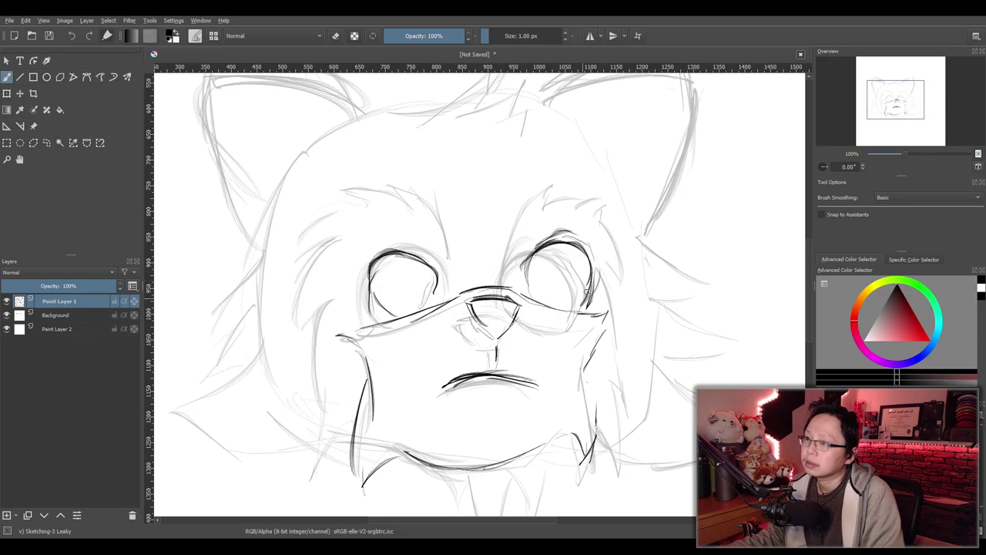
# Erase the right-hand eye outline, try redrawing it slightly lower with the sketching brush, and undo the new strokes
pyautogui.press('/')
pyautogui.moveTo(539, 253)
pyautogui.mouseDown()
pyautogui.moveTo(548, 245)
pyautogui.moveTo(531, 240)
pyautogui.moveTo(593, 275)
pyautogui.moveTo(591, 294)
pyautogui.mouseUp()
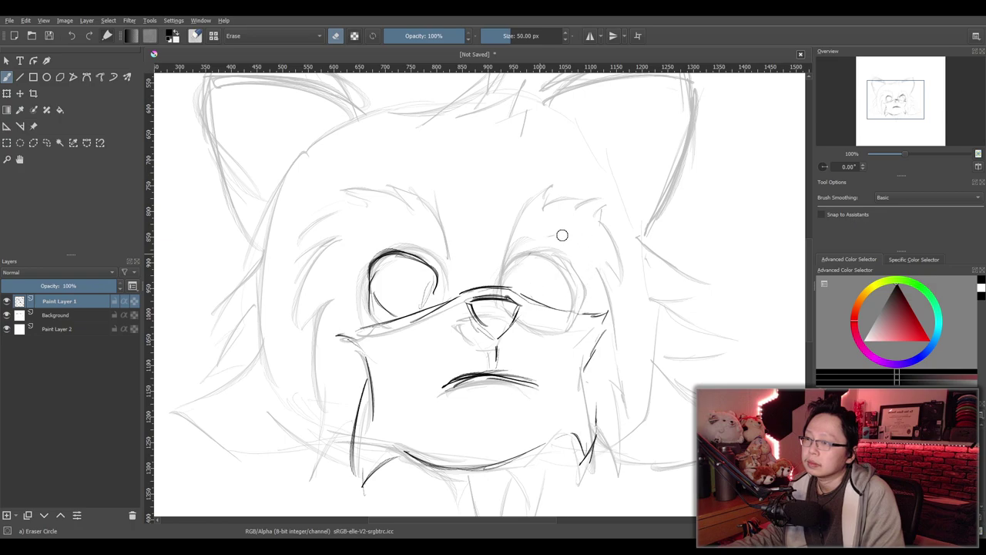
pyautogui.press('e')
pyautogui.moveTo(533, 276)
pyautogui.mouseDown()
pyautogui.moveTo(586, 260)
pyautogui.moveTo(596, 272)
pyautogui.moveTo(589, 301)
pyautogui.moveTo(549, 244)
pyautogui.moveTo(527, 286)
pyautogui.mouseUp()
pyautogui.hotkey('ctrl', 'z')
pyautogui.hotkey('ctrl', 'z')
pyautogui.hotkey('ctrl', 'z')
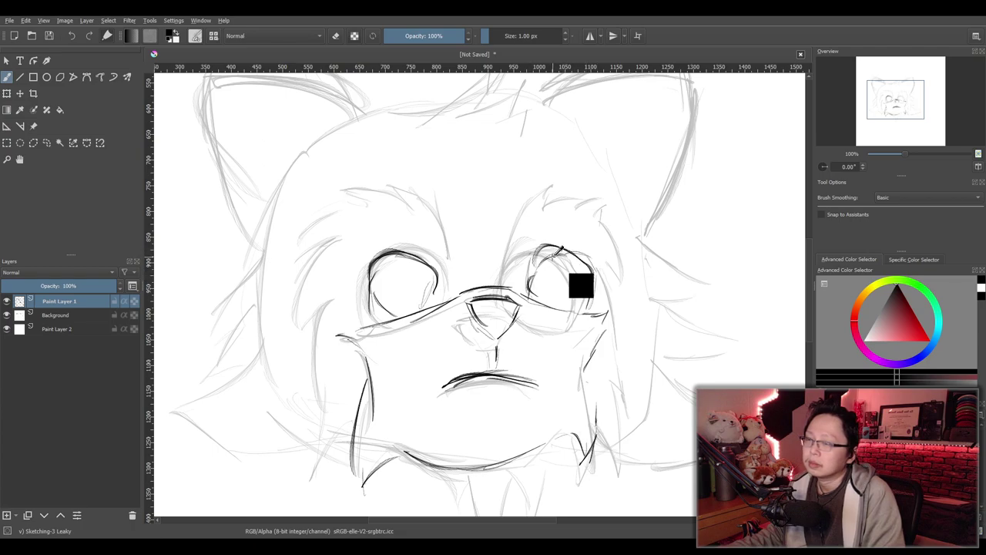
pyautogui.hotkey('ctrl', 'z')
pyautogui.hotkey('ctrl', 'z')
pyautogui.hotkey('ctrl', 'z')
pyautogui.hotkey('ctrl', 'z')
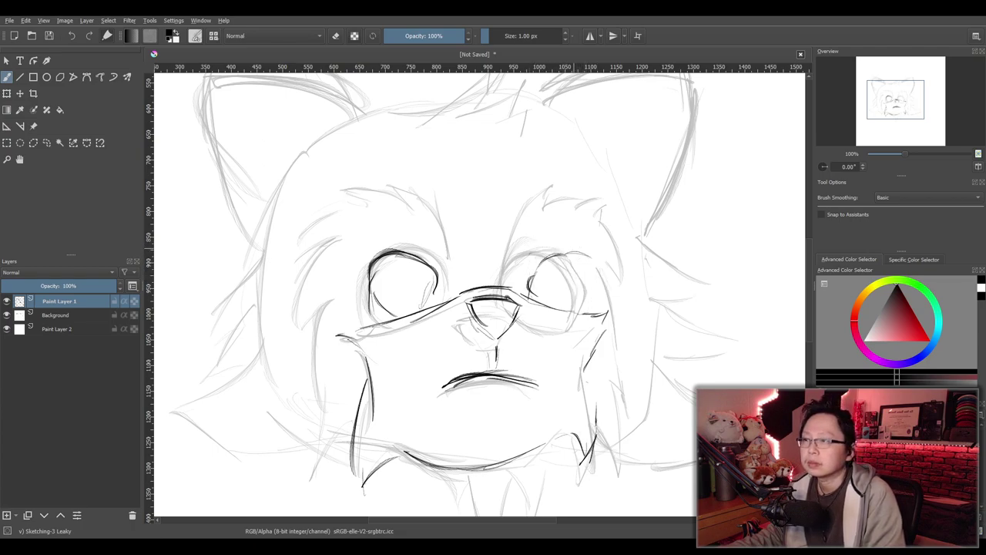
pyautogui.hotkey('ctrl', 'z')
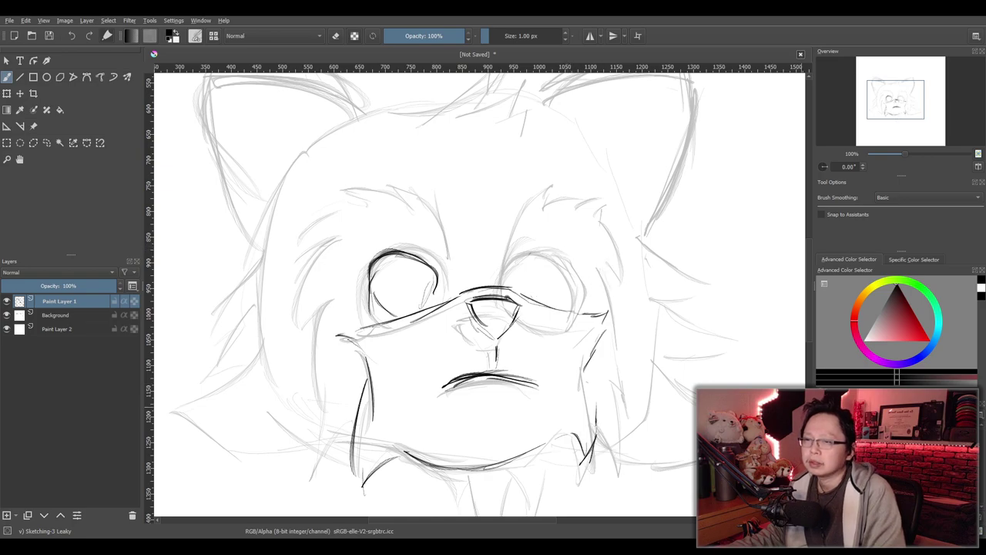
# Erase the black outline of the left-hand eye and return to the sketching brush
pyautogui.press('e')
pyautogui.moveTo(443, 274)
pyautogui.mouseDown()
pyautogui.moveTo(409, 252)
pyautogui.moveTo(376, 267)
pyautogui.moveTo(389, 245)
pyautogui.moveTo(358, 290)
pyautogui.moveTo(387, 292)
pyautogui.moveTo(381, 312)
pyautogui.moveTo(428, 285)
pyautogui.moveTo(433, 296)
pyautogui.moveTo(419, 257)
pyautogui.mouseUp()
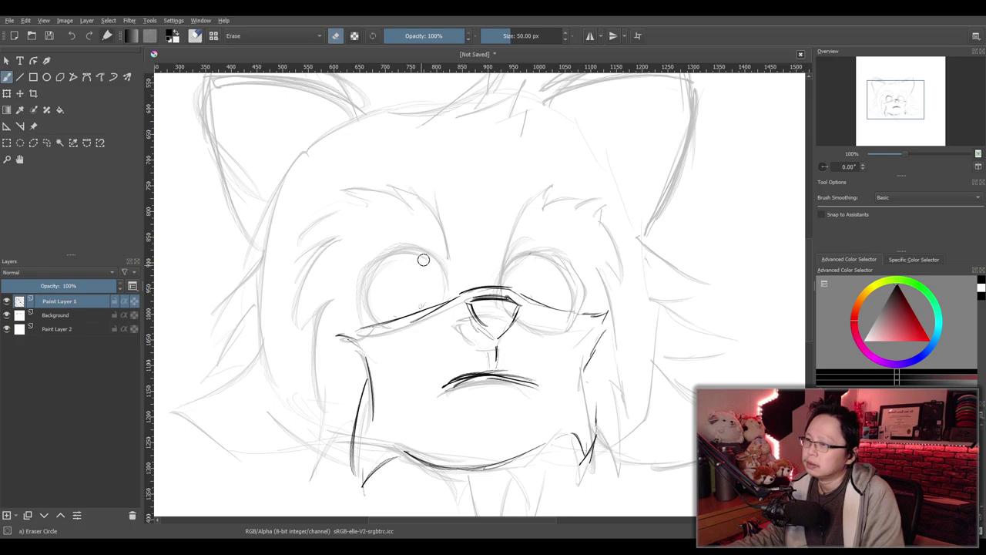
pyautogui.press('e')
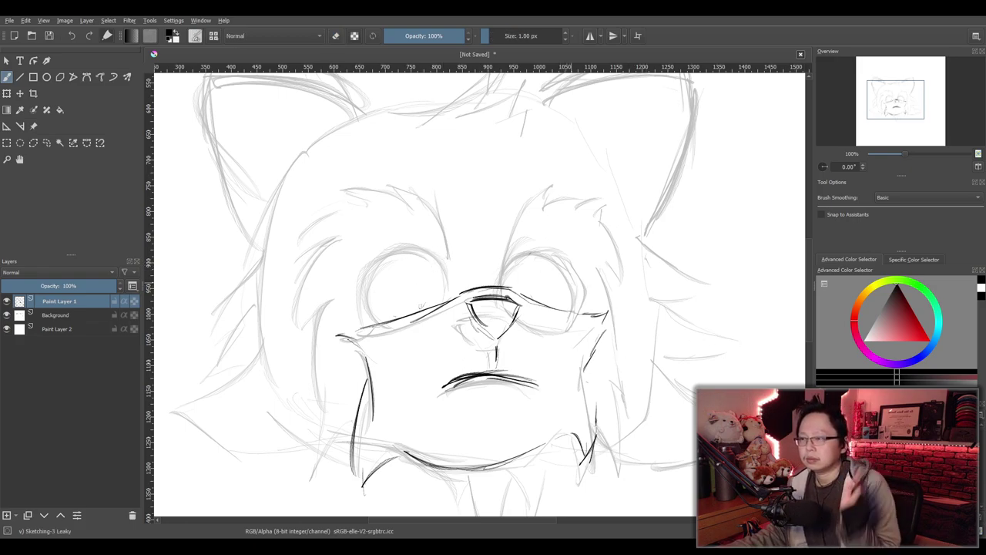
# Erase the chin line and redraw it as a darker curve running up to the fur tuft at the right-hand corner of the jaw
pyautogui.press('e')
pyautogui.moveTo(409, 455)
pyautogui.mouseDown()
pyautogui.moveTo(475, 468)
pyautogui.moveTo(539, 456)
pyautogui.mouseUp()
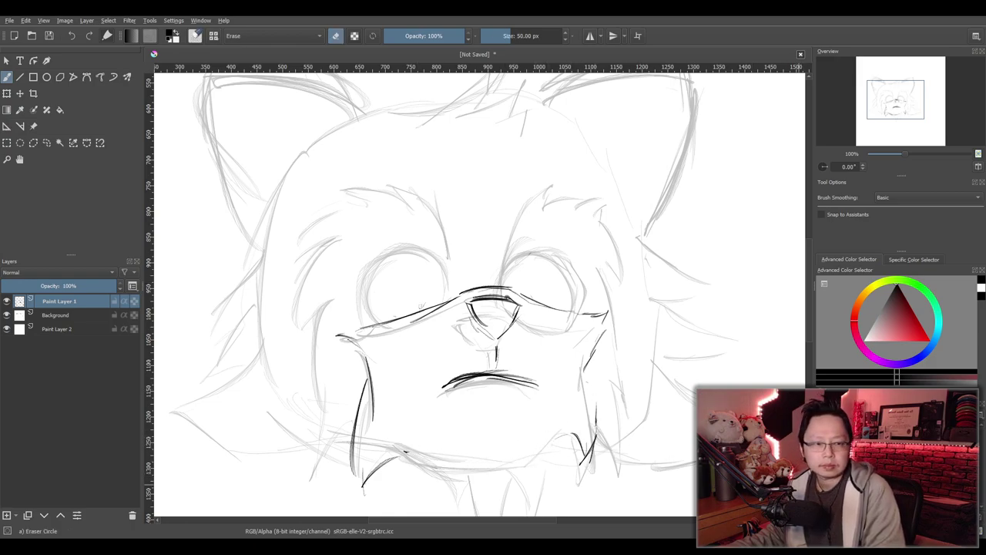
pyautogui.press('e')
pyautogui.moveTo(407, 453)
pyautogui.mouseDown()
pyautogui.moveTo(487, 471)
pyautogui.moveTo(550, 451)
pyautogui.moveTo(413, 454)
pyautogui.moveTo(459, 459)
pyautogui.mouseUp()
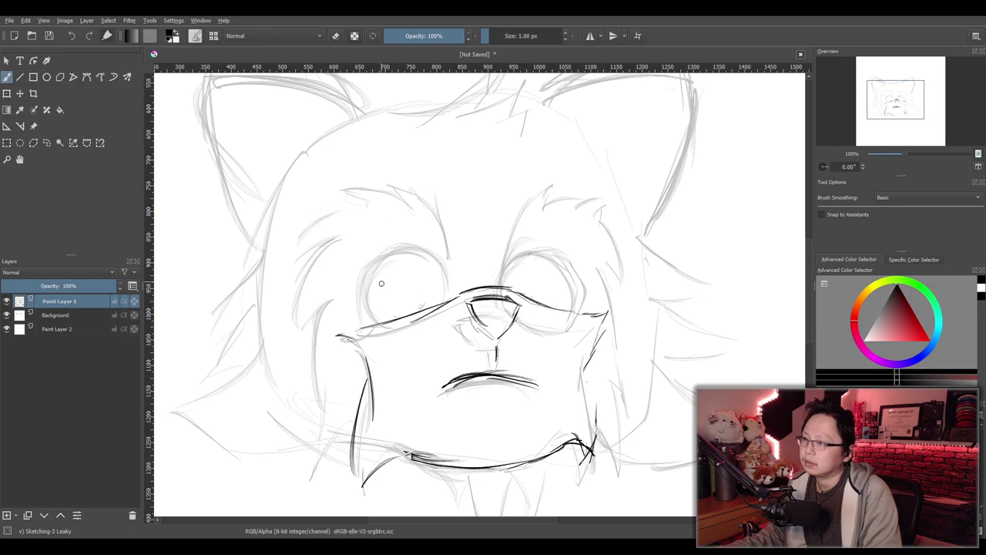
# Draw a smaller round left-hand eye inside its faded sketch and a round right-hand eye slightly above and outward from its faded one
pyautogui.moveTo(424, 265)
pyautogui.mouseDown()
pyautogui.moveTo(379, 290)
pyautogui.moveTo(427, 264)
pyautogui.moveTo(445, 282)
pyautogui.moveTo(409, 251)
pyautogui.moveTo(395, 307)
pyautogui.moveTo(427, 259)
pyautogui.moveTo(431, 299)
pyautogui.mouseUp()
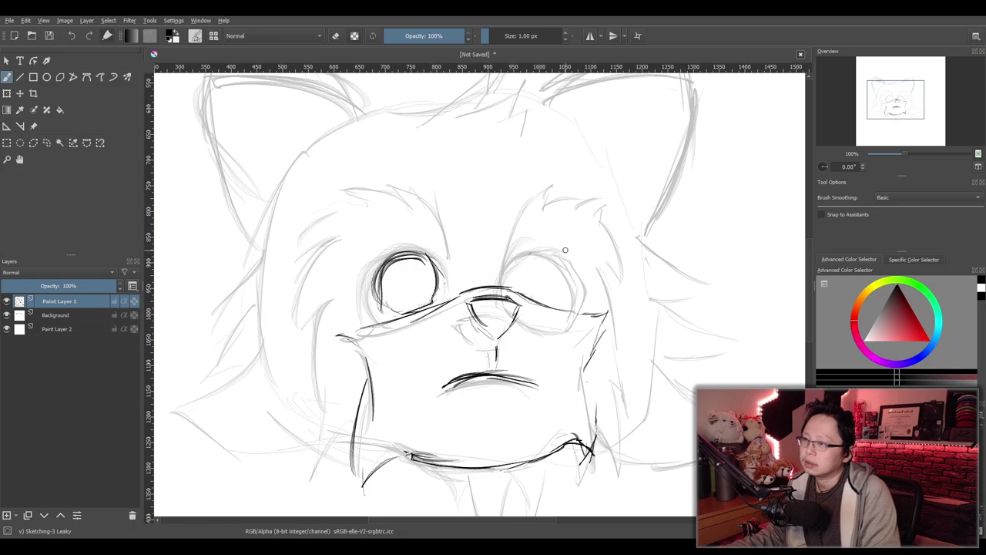
pyautogui.moveTo(541, 251)
pyautogui.mouseDown()
pyautogui.moveTo(526, 267)
pyautogui.moveTo(533, 293)
pyautogui.mouseUp()
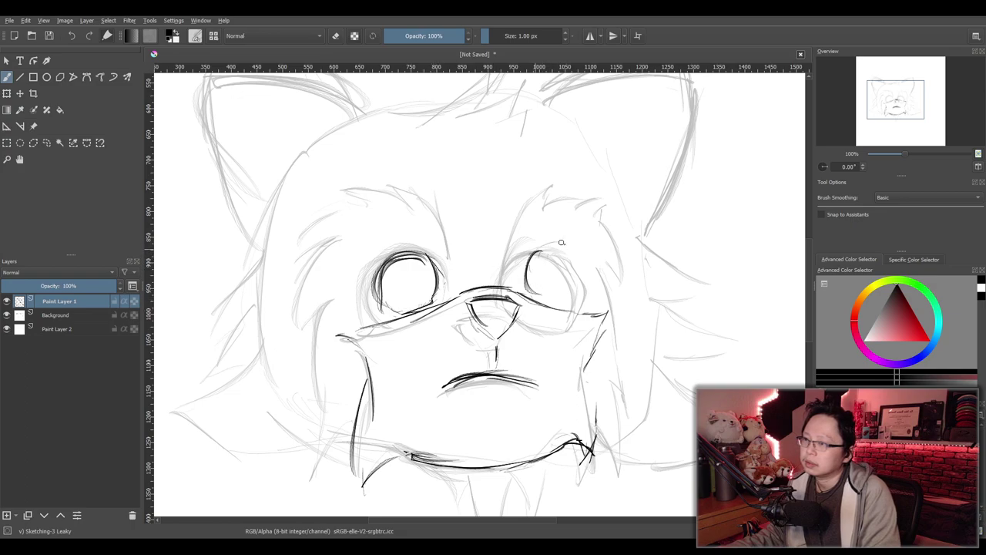
pyautogui.moveTo(564, 242)
pyautogui.mouseDown()
pyautogui.moveTo(587, 260)
pyautogui.moveTo(584, 295)
pyautogui.moveTo(536, 294)
pyautogui.moveTo(560, 297)
pyautogui.moveTo(573, 245)
pyautogui.moveTo(538, 254)
pyautogui.moveTo(557, 246)
pyautogui.moveTo(543, 286)
pyautogui.moveTo(587, 255)
pyautogui.moveTo(573, 295)
pyautogui.mouseUp()
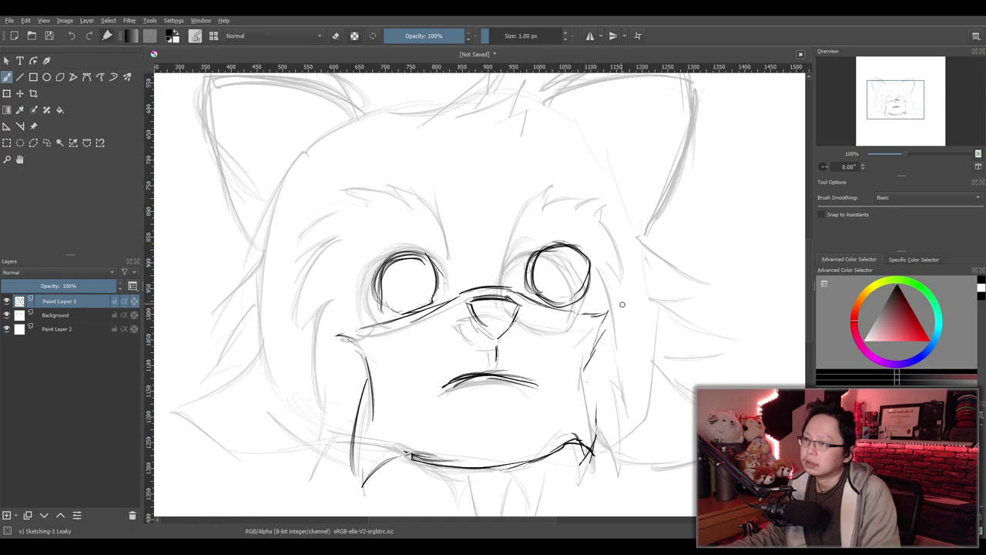
# Erase the right-hand eye's outer edge, redraw the eye slightly narrower, and thicken the outline of the left-hand eye
pyautogui.press('e')
pyautogui.moveTo(604, 297)
pyautogui.mouseDown()
pyautogui.moveTo(574, 245)
pyautogui.moveTo(582, 296)
pyautogui.moveTo(571, 290)
pyautogui.mouseUp()
pyautogui.press('/')
pyautogui.moveTo(546, 249)
pyautogui.mouseDown()
pyautogui.moveTo(580, 259)
pyautogui.moveTo(564, 306)
pyautogui.mouseUp()
pyautogui.moveTo(569, 256); pyautogui.dragTo(569, 308)
pyautogui.moveTo(575, 255); pyautogui.dragTo(552, 245)
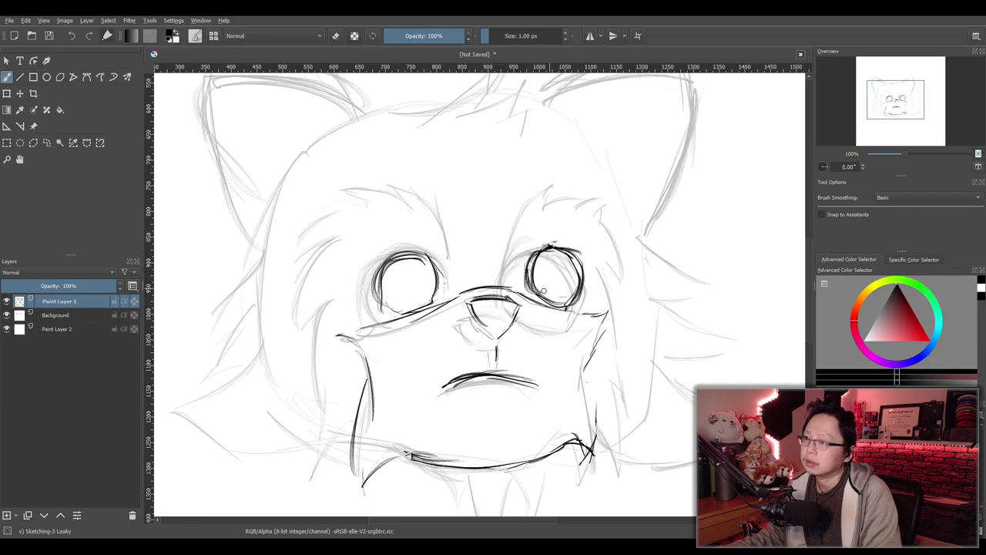
pyautogui.moveTo(438, 282); pyautogui.dragTo(411, 309)
pyautogui.moveTo(420, 246)
pyautogui.mouseDown()
pyautogui.moveTo(441, 291)
pyautogui.moveTo(380, 289)
pyautogui.moveTo(390, 305)
pyautogui.mouseUp()
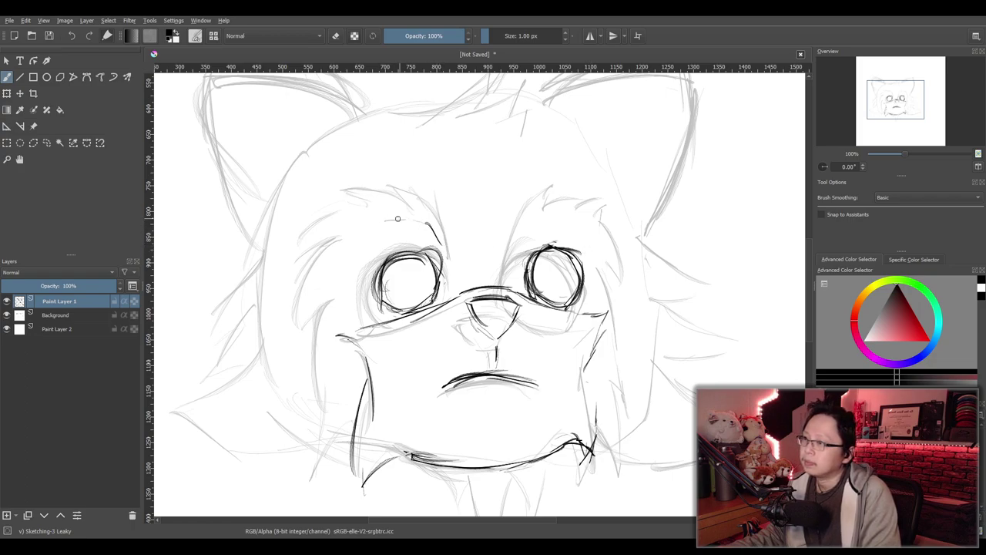
# Try drawing low brow fur just above the left-hand eye, and undo the strokes
pyautogui.moveTo(378, 220)
pyautogui.mouseDown()
pyautogui.moveTo(322, 232)
pyautogui.moveTo(331, 247)
pyautogui.mouseUp()
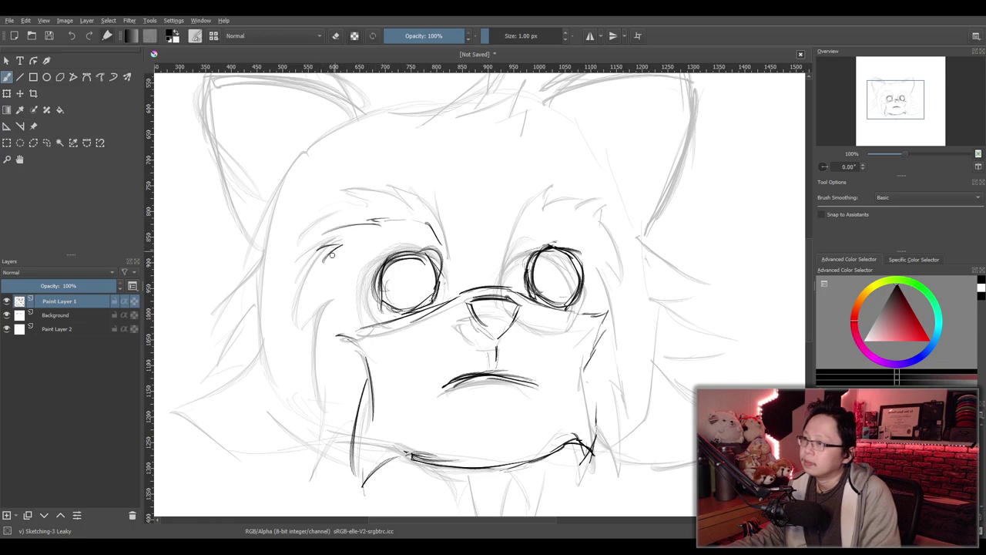
pyautogui.hotkey('ctrl', 'z')
pyautogui.hotkey('ctrl', 'z')
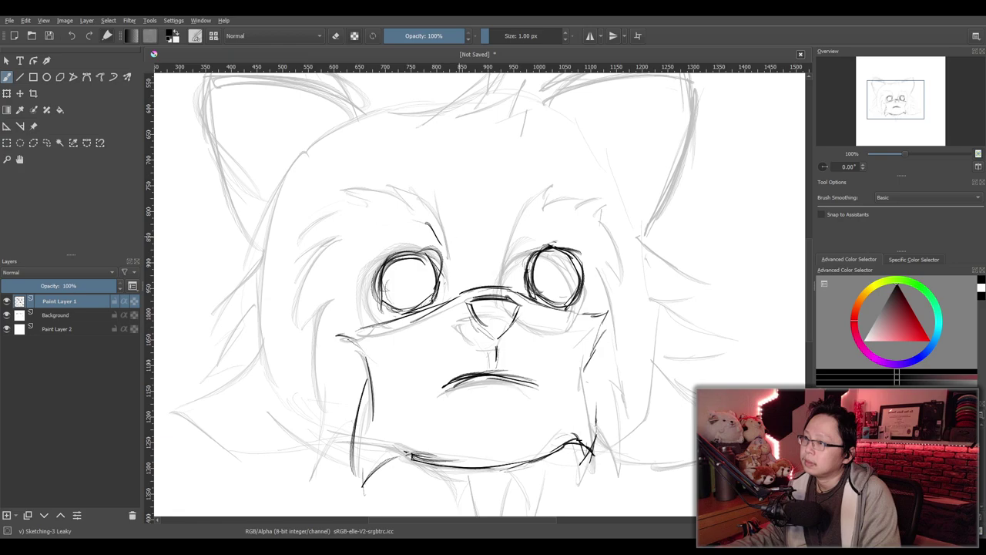
pyautogui.hotkey('ctrl', 'z')
# Draw the jagged fur outline from the inner corner of the left-hand eye over the brow and down to the cheek's pointed tips
pyautogui.moveTo(449, 255)
pyautogui.mouseDown()
pyautogui.moveTo(414, 197)
pyautogui.moveTo(394, 192)
pyautogui.moveTo(363, 189)
pyautogui.moveTo(304, 238)
pyautogui.moveTo(336, 244)
pyautogui.moveTo(314, 279)
pyautogui.moveTo(329, 298)
pyautogui.moveTo(320, 397)
pyautogui.moveTo(333, 383)
pyautogui.moveTo(314, 484)
pyautogui.mouseUp()
pyautogui.moveTo(331, 392); pyautogui.dragTo(315, 476)
pyautogui.moveTo(354, 425); pyautogui.dragTo(351, 471)
# Draw the matching jagged fur outline over the right-hand eye and down the cheek, redoing the inner brow stroke until it sits closer to the eye
pyautogui.moveTo(499, 263)
pyautogui.mouseDown()
pyautogui.moveTo(525, 211)
pyautogui.moveTo(550, 195)
pyautogui.mouseUp()
pyautogui.hotkey('ctrl', 'z')
pyautogui.moveTo(515, 262); pyautogui.dragTo(534, 205)
pyautogui.hotkey('ctrl', 'z')
pyautogui.moveTo(521, 257)
pyautogui.mouseDown()
pyautogui.moveTo(551, 195)
pyautogui.moveTo(582, 204)
pyautogui.moveTo(630, 251)
pyautogui.moveTo(617, 253)
pyautogui.moveTo(617, 323)
pyautogui.mouseUp()
pyautogui.moveTo(607, 275)
pyautogui.mouseDown()
pyautogui.moveTo(622, 353)
pyautogui.moveTo(619, 462)
pyautogui.mouseUp()
pyautogui.moveTo(591, 419)
pyautogui.mouseDown()
pyautogui.moveTo(607, 457)
pyautogui.moveTo(605, 444)
pyautogui.mouseUp()
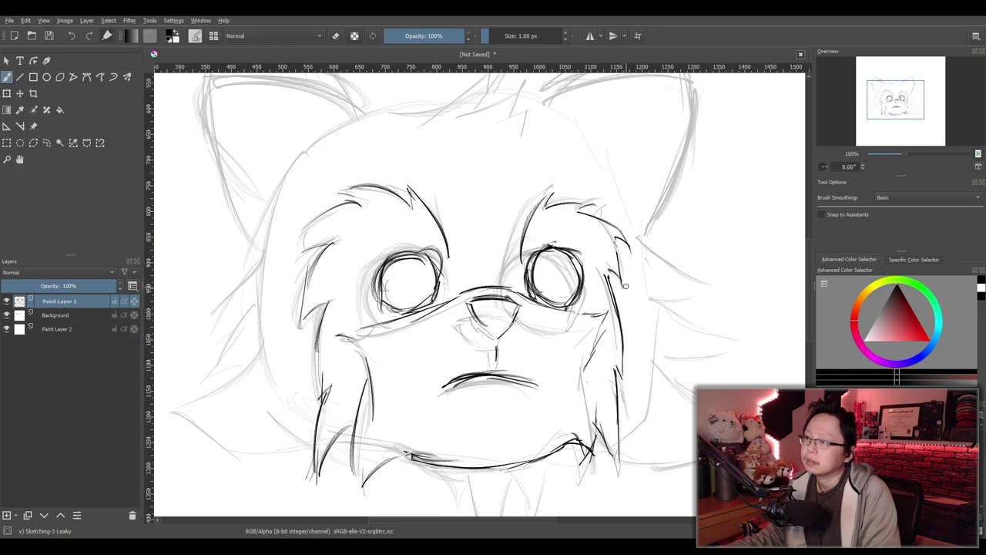
# Make a larger rectangular selection around the whole head and return to the freehand brush
pyautogui.scroll(-2, 595, 185)
pyautogui.moveTo(617, 206); pyautogui.dragTo(591, 273)
pyautogui.scroll(1, 589, 275)
pyautogui.scroll(-1, 589, 275)
pyautogui.scroll(3, 587, 270)
pyautogui.scroll(-1, 585, 244)
pyautogui.scroll(-2, 578, 228)
pyautogui.scroll(2, 581, 227)
pyautogui.scroll(-1, 585, 226)
pyautogui.click(7, 142)
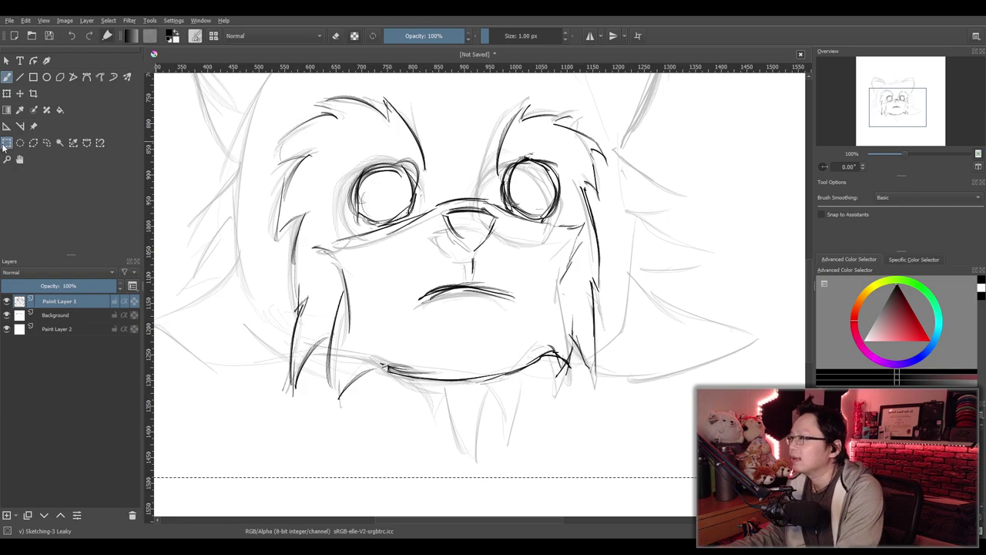
pyautogui.scroll(-2, 438, 246)
pyautogui.moveTo(278, 110)
pyautogui.mouseDown()
pyautogui.moveTo(658, 443)
pyautogui.moveTo(672, 474)
pyautogui.mouseUp()
pyautogui.scroll(2, 479, 356)
pyautogui.click(7, 77)
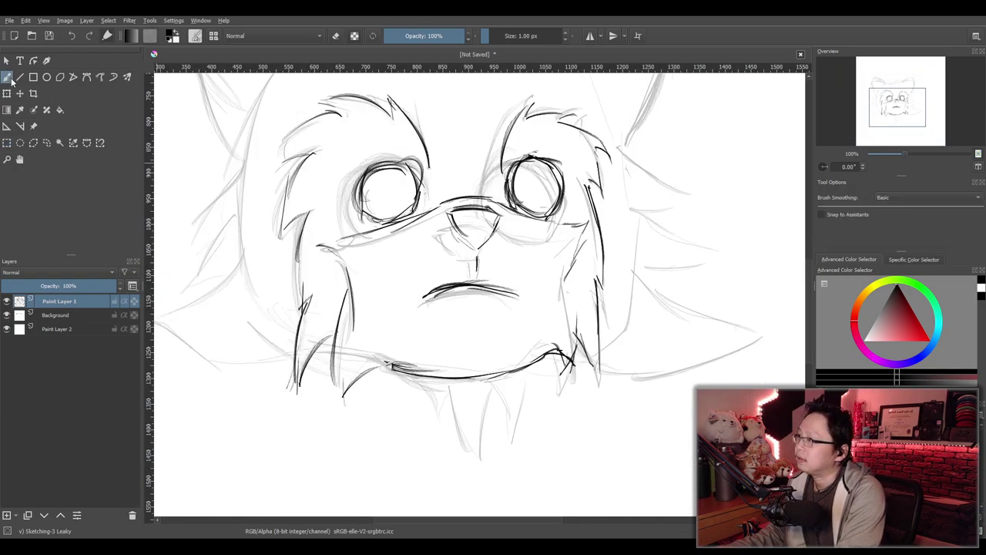
# Try to sketch a paw with curled fingers overlapping the left-hand part of the chin line
pyautogui.scroll(1, 449, 354)
pyautogui.moveTo(451, 359)
pyautogui.mouseDown()
pyautogui.moveTo(470, 301)
pyautogui.moveTo(495, 325)
pyautogui.moveTo(495, 302)
pyautogui.mouseUp()
pyautogui.scroll(-1, 477, 304)
pyautogui.scroll(2, 495, 325)
pyautogui.scroll(-1, 495, 302)
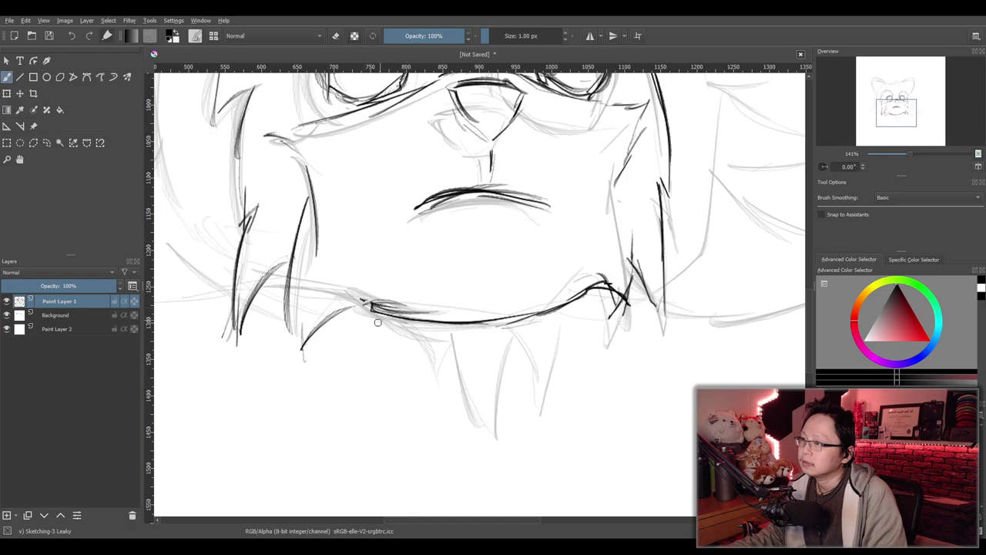
pyautogui.moveTo(342, 337)
pyautogui.mouseDown()
pyautogui.moveTo(423, 291)
pyautogui.moveTo(449, 293)
pyautogui.moveTo(443, 316)
pyautogui.mouseUp()
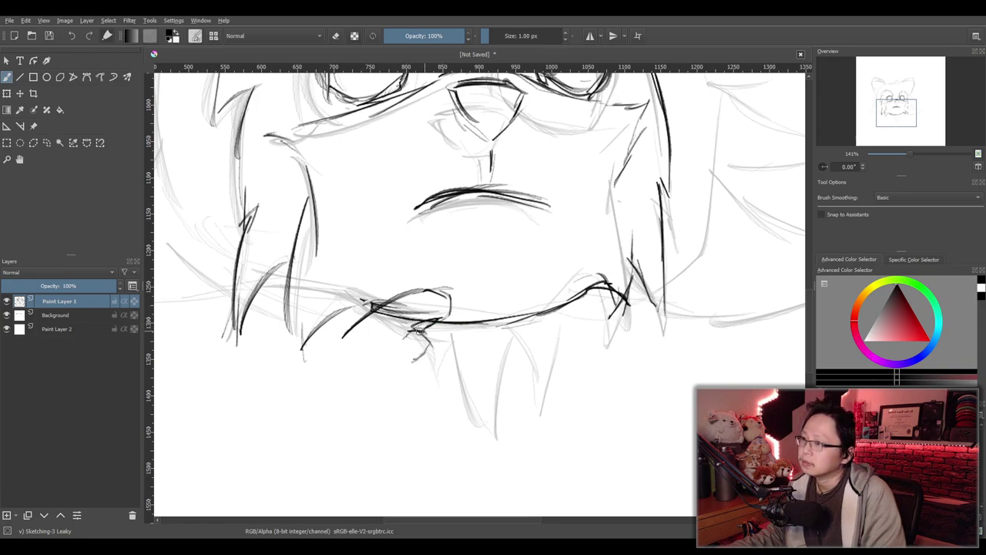
pyautogui.moveTo(451, 315)
pyautogui.mouseDown()
pyautogui.moveTo(405, 295)
pyautogui.moveTo(374, 303)
pyautogui.mouseUp()
pyautogui.moveTo(409, 331)
pyautogui.mouseDown()
pyautogui.moveTo(431, 341)
pyautogui.moveTo(411, 362)
pyautogui.moveTo(426, 332)
pyautogui.moveTo(412, 372)
pyautogui.moveTo(420, 407)
pyautogui.mouseUp()
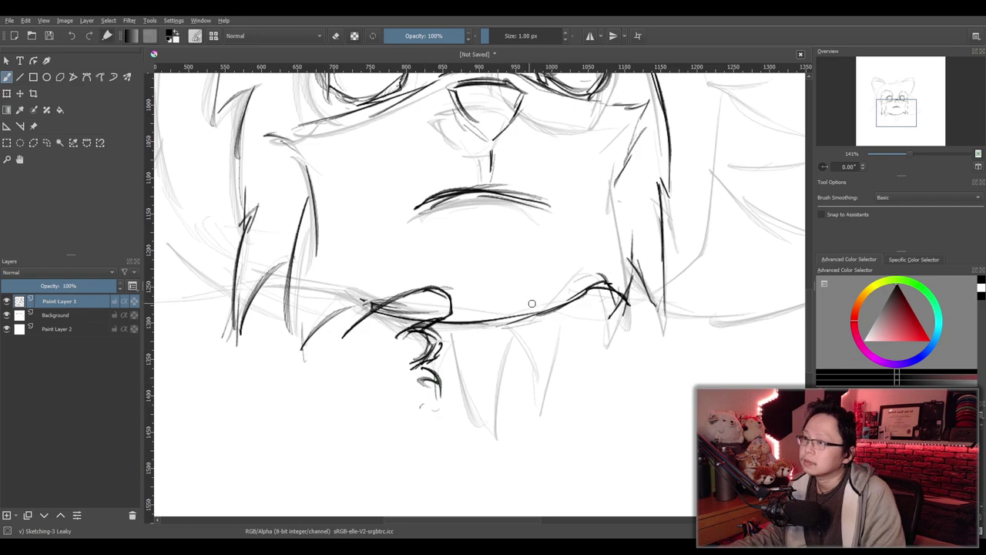
pyautogui.moveTo(530, 295)
pyautogui.mouseDown()
pyautogui.moveTo(493, 285)
pyautogui.moveTo(464, 311)
pyautogui.mouseUp()
# Undo the latest paw strokes and erase the rest of the paw from the chin line
pyautogui.hotkey('ctrl', 'z')
pyautogui.hotkey('ctrl', 'z')
pyautogui.hotkey('ctrl', 'z')
pyautogui.hotkey('ctrl', 'z')
pyautogui.hotkey('ctrl', 'z')
pyautogui.hotkey('ctrl', 'z')
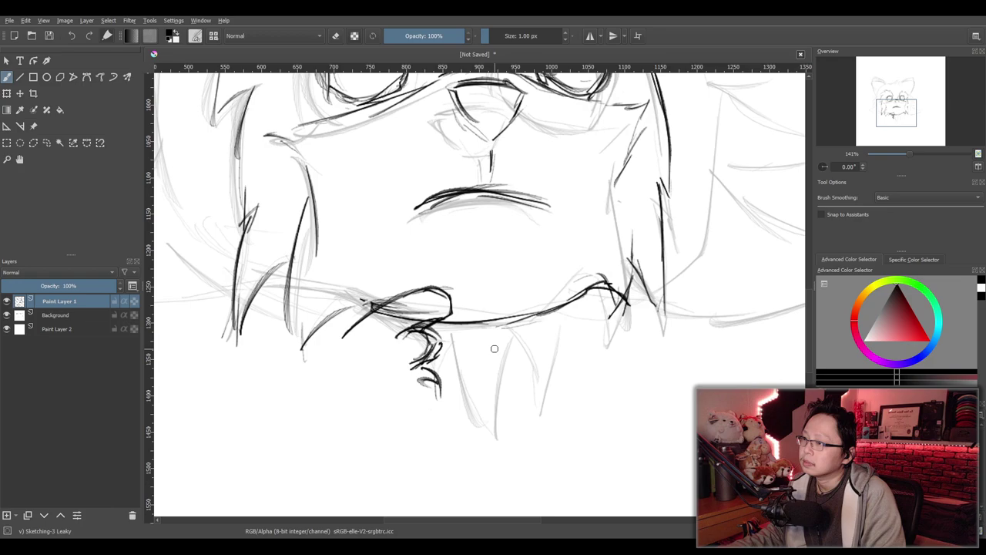
pyautogui.hotkey('ctrl', 'z')
pyautogui.hotkey('ctrl', 'z')
pyautogui.hotkey('ctrl', 'z')
pyautogui.hotkey('ctrl', 'z')
pyautogui.hotkey('ctrl', 'z')
pyautogui.hotkey('ctrl', 'z')
pyautogui.hotkey('ctrl', 'z')
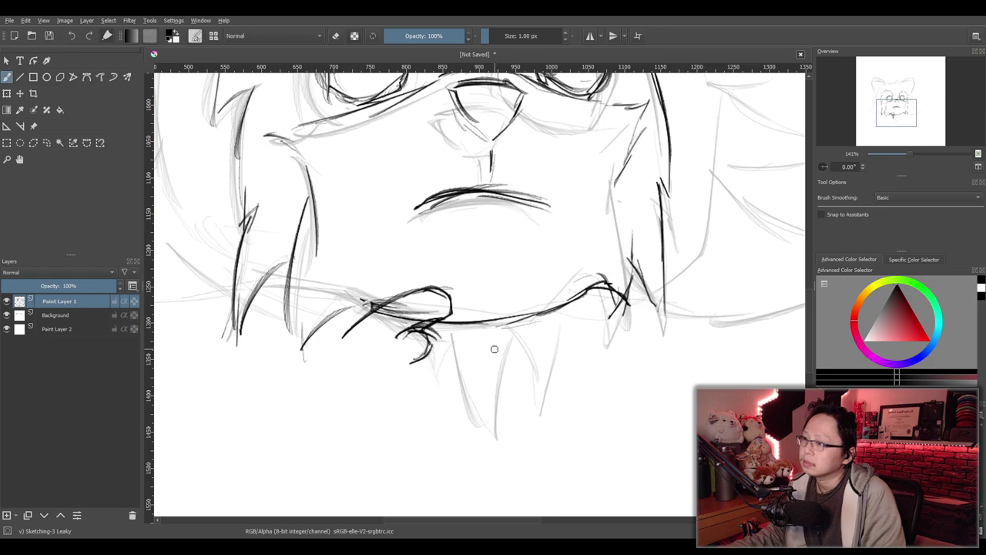
pyautogui.hotkey('ctrl', 'z')
pyautogui.hotkey('ctrl', 'z')
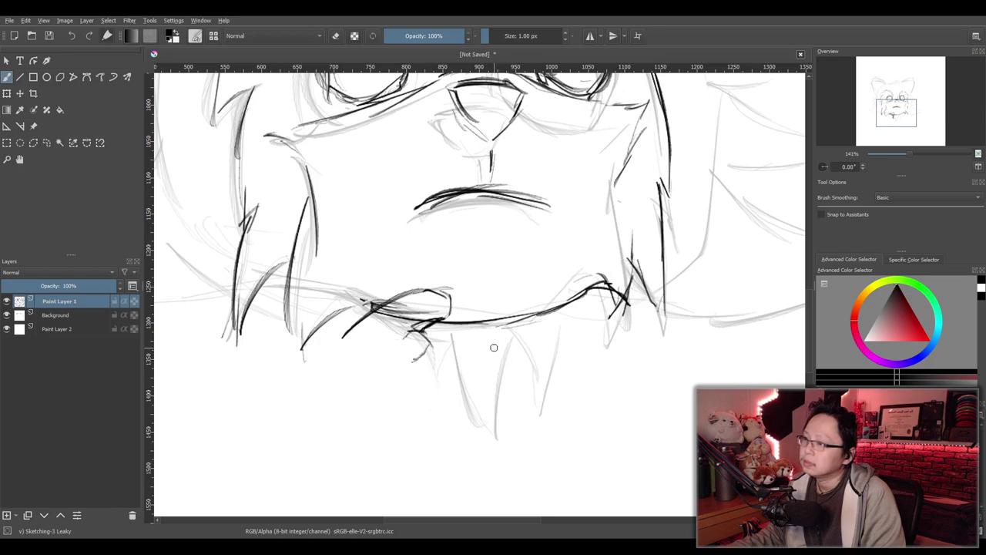
pyautogui.press('e')
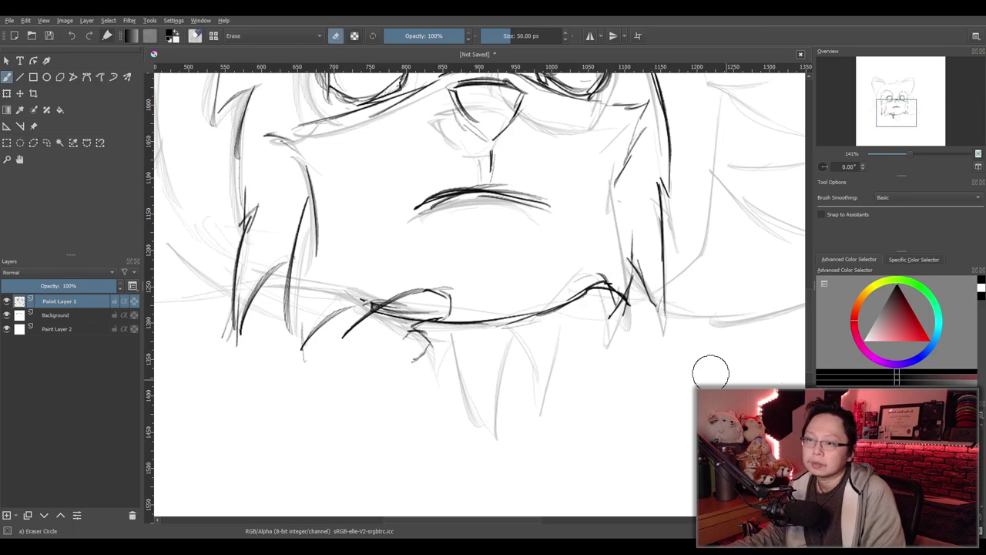
pyautogui.moveTo(446, 314)
pyautogui.mouseDown()
pyautogui.moveTo(447, 290)
pyautogui.moveTo(374, 300)
pyautogui.moveTo(370, 290)
pyautogui.moveTo(358, 329)
pyautogui.moveTo(370, 315)
pyautogui.moveTo(447, 348)
pyautogui.moveTo(409, 325)
pyautogui.moveTo(420, 369)
pyautogui.mouseUp()
# Add a new paint layer and draw the left-hand paw on it, with a rounded back and curled fingers beneath the chin's centre
pyautogui.press('Insert')
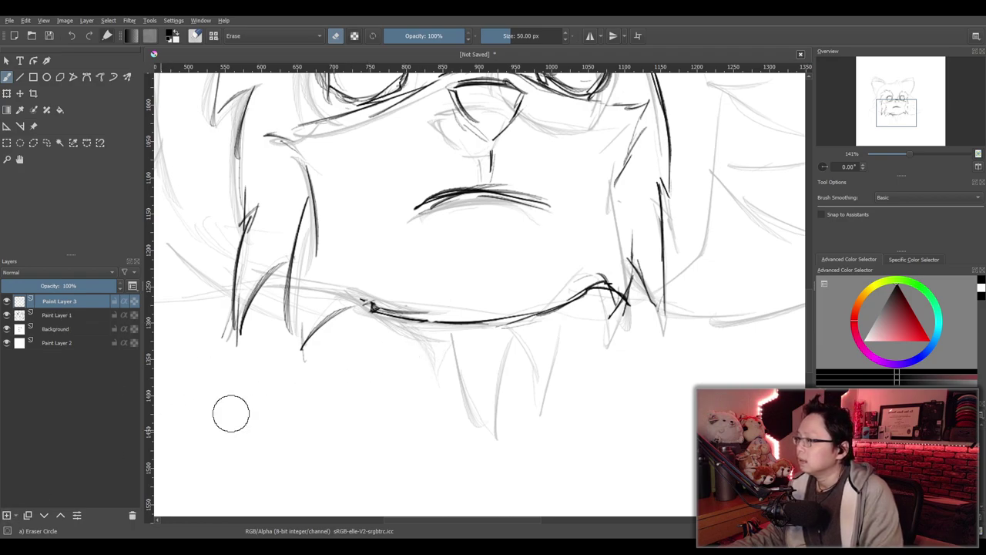
pyautogui.press('e')
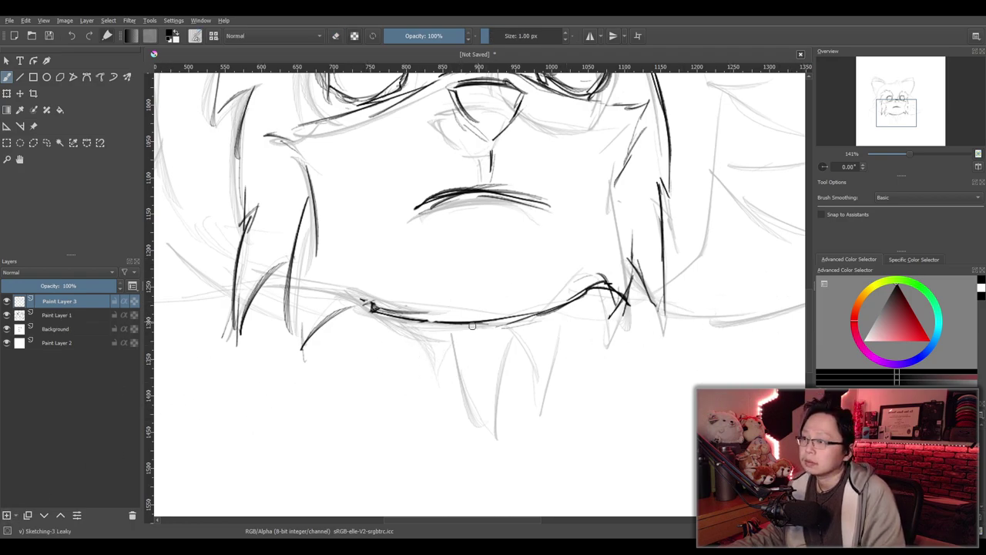
pyautogui.moveTo(395, 330); pyautogui.dragTo(466, 304)
pyautogui.hotkey('ctrl', 'z')
pyautogui.moveTo(391, 329)
pyautogui.mouseDown()
pyautogui.moveTo(470, 308)
pyautogui.moveTo(467, 328)
pyautogui.moveTo(458, 335)
pyautogui.moveTo(469, 318)
pyautogui.moveTo(442, 339)
pyautogui.moveTo(449, 359)
pyautogui.moveTo(438, 365)
pyautogui.moveTo(446, 335)
pyautogui.moveTo(429, 342)
pyautogui.moveTo(446, 351)
pyautogui.moveTo(429, 367)
pyautogui.moveTo(451, 376)
pyautogui.moveTo(416, 399)
pyautogui.mouseUp()
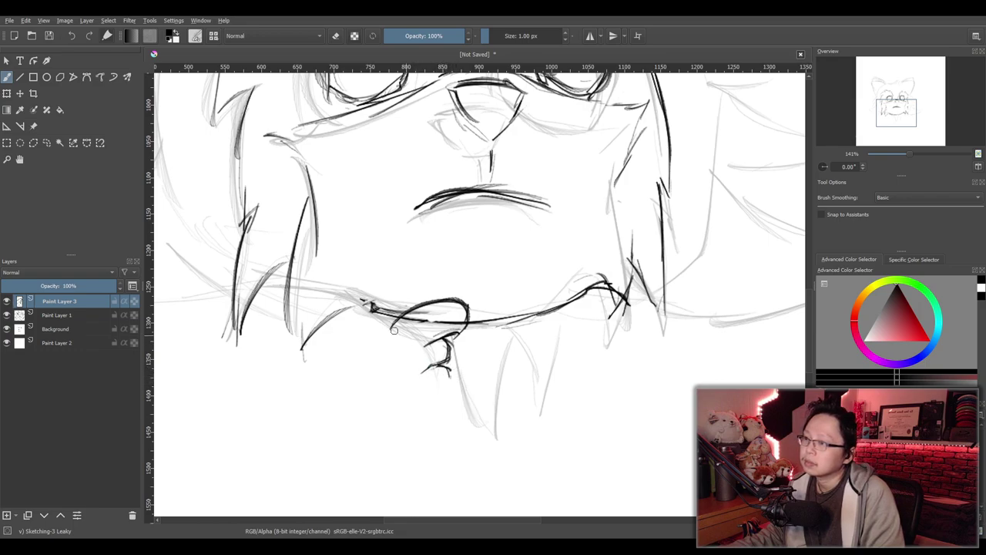
pyautogui.moveTo(398, 319); pyautogui.dragTo(352, 361)
# Draw the mirrored right-hand paw beside the first one, with jagged fur strokes fanning down its outer side
pyautogui.moveTo(539, 311)
pyautogui.mouseDown()
pyautogui.moveTo(484, 301)
pyautogui.moveTo(476, 332)
pyautogui.moveTo(510, 335)
pyautogui.moveTo(514, 344)
pyautogui.moveTo(491, 363)
pyautogui.moveTo(509, 364)
pyautogui.moveTo(505, 384)
pyautogui.moveTo(570, 329)
pyautogui.moveTo(587, 361)
pyautogui.moveTo(580, 392)
pyautogui.mouseUp()
pyautogui.moveTo(539, 310)
pyautogui.mouseDown()
pyautogui.moveTo(572, 345)
pyautogui.moveTo(570, 331)
pyautogui.mouseUp()
pyautogui.moveTo(564, 331); pyautogui.dragTo(579, 380)
pyautogui.moveTo(548, 311)
pyautogui.mouseDown()
pyautogui.moveTo(577, 331)
pyautogui.moveTo(607, 380)
pyautogui.mouseUp()
pyautogui.moveTo(570, 329)
pyautogui.mouseDown()
pyautogui.moveTo(611, 343)
pyautogui.moveTo(639, 383)
pyautogui.moveTo(605, 341)
pyautogui.mouseUp()
pyautogui.moveTo(598, 350); pyautogui.dragTo(608, 367)
# Add jagged fur strokes along the outer side of the left-hand paw
pyautogui.moveTo(377, 332); pyautogui.dragTo(308, 384)
pyautogui.moveTo(371, 337); pyautogui.dragTo(311, 382)
pyautogui.moveTo(335, 360); pyautogui.dragTo(319, 383)
pyautogui.moveTo(338, 349); pyautogui.dragTo(318, 376)
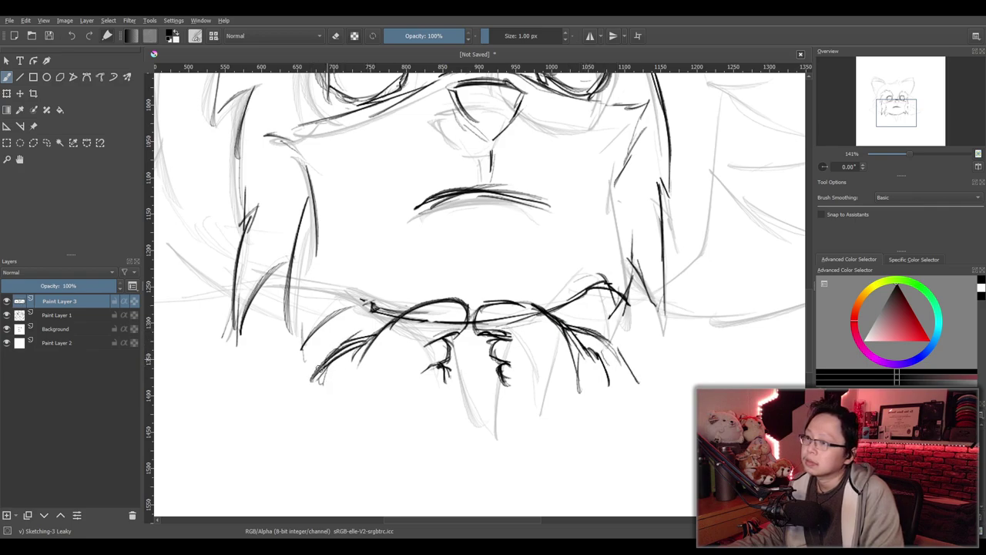
# Examine how the two paws sit beneath the chin in relation to the whole head
pyautogui.scroll(-4, 465, 293)
pyautogui.moveTo(465, 292); pyautogui.dragTo(502, 321)
pyautogui.scroll(1, 511, 320)
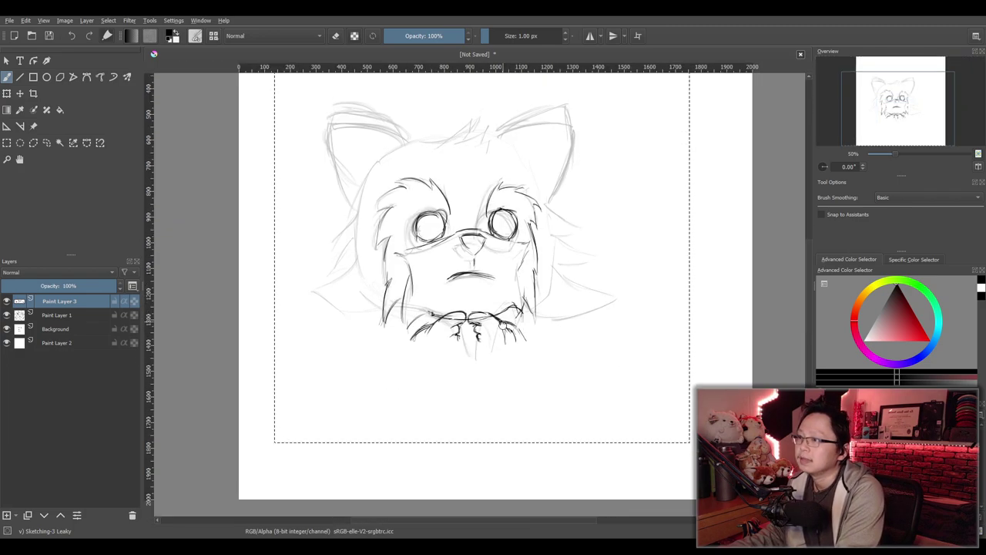
pyautogui.scroll(3, 504, 324)
pyautogui.scroll(1, 487, 339)
pyautogui.scroll(1, 472, 345)
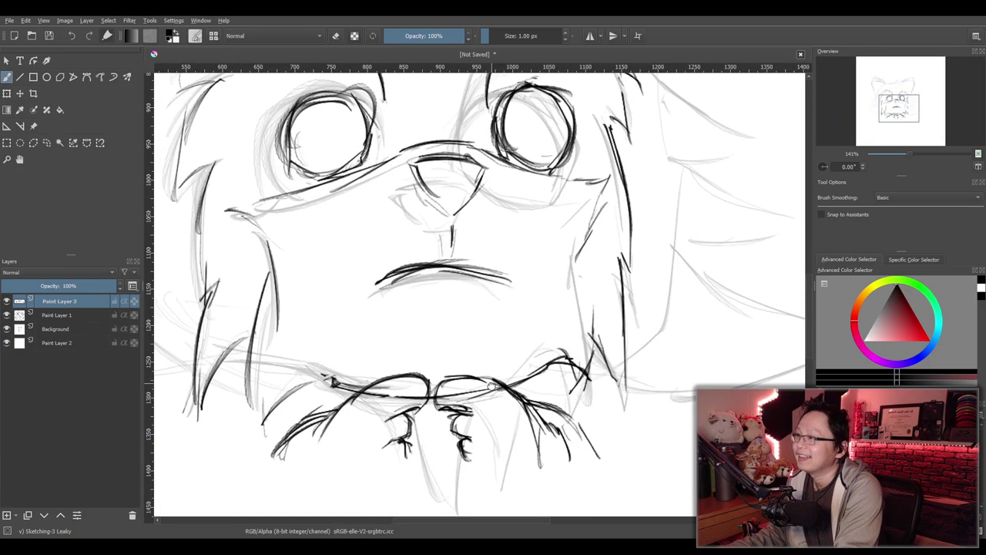
pyautogui.scroll(-3, 490, 383)
pyautogui.scroll(1, 484, 334)
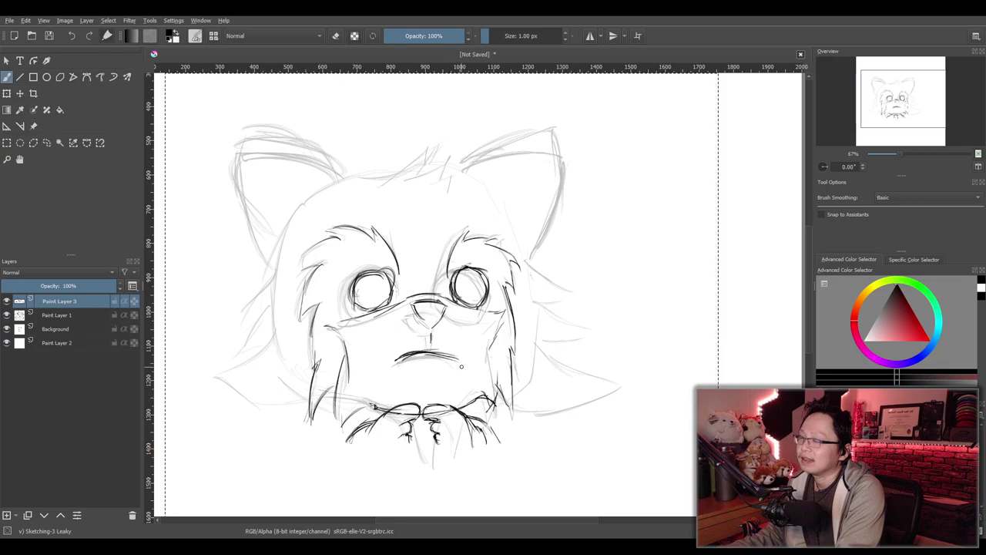
pyautogui.scroll(1, 463, 366)
pyautogui.scroll(-2, 447, 389)
pyautogui.scroll(1, 470, 365)
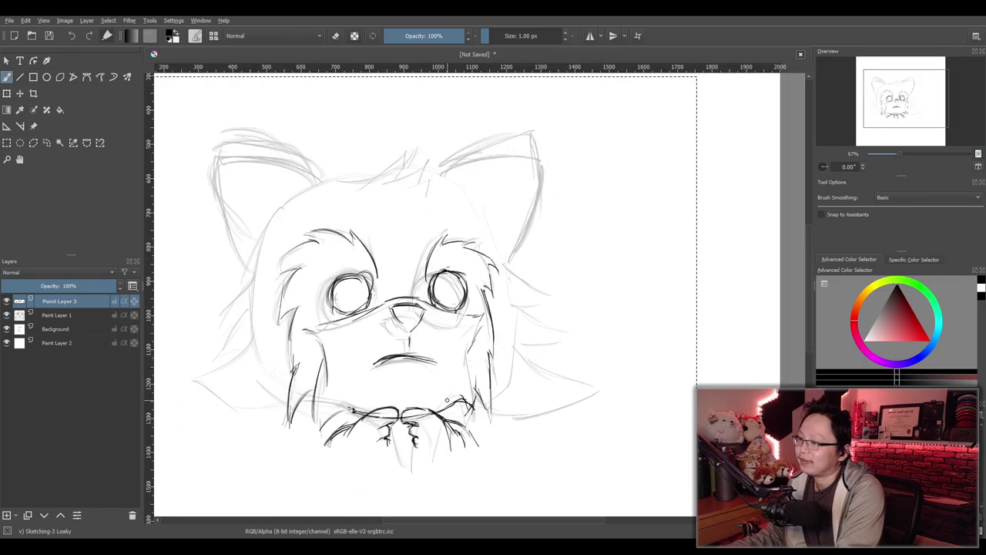
pyautogui.scroll(-1, 491, 344)
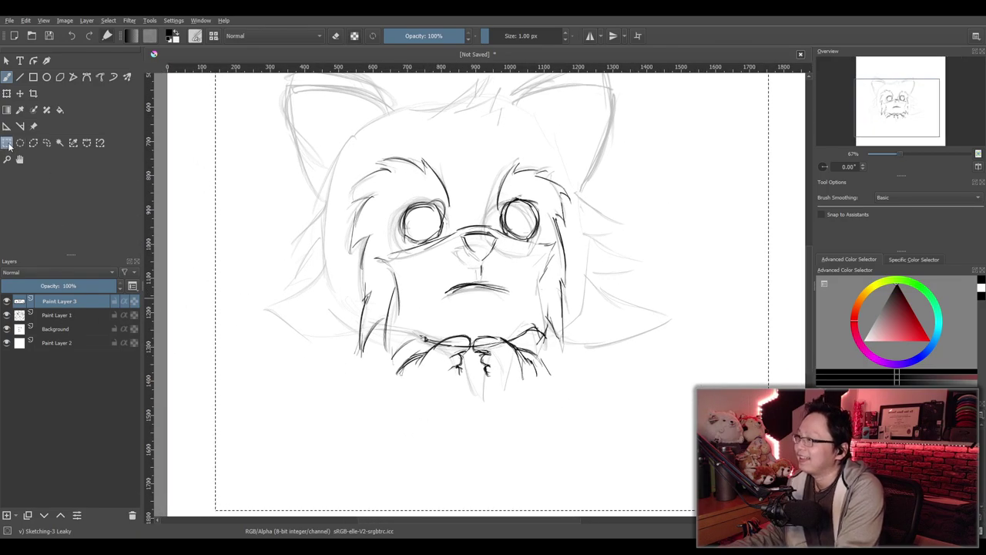
# Outline both paws with a freehand selection and reshape them with a perspective transform so they sit slightly higher against the chin
pyautogui.click(44, 143)
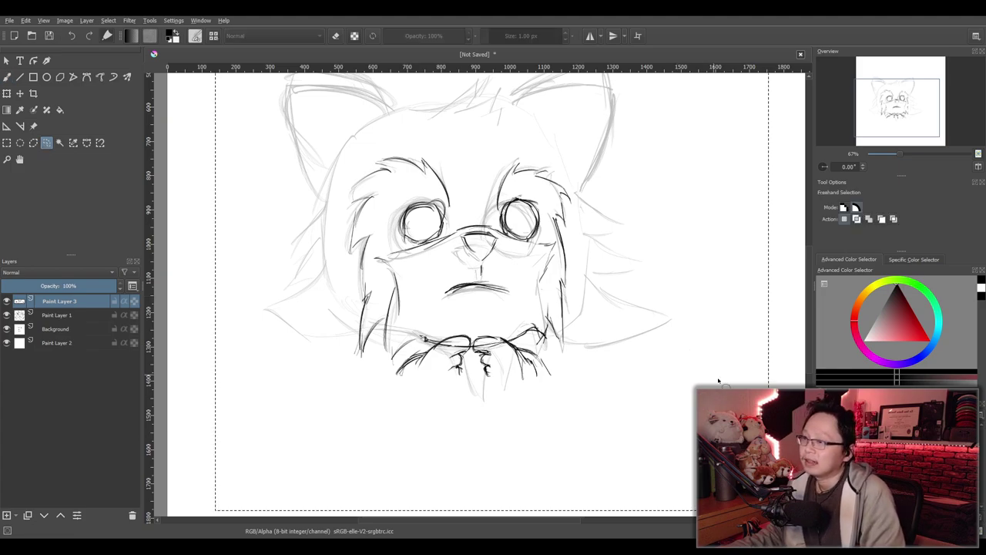
pyautogui.moveTo(568, 368)
pyautogui.mouseDown()
pyautogui.moveTo(466, 321)
pyautogui.moveTo(392, 361)
pyautogui.moveTo(435, 394)
pyautogui.moveTo(553, 398)
pyautogui.moveTo(569, 369)
pyautogui.mouseUp()
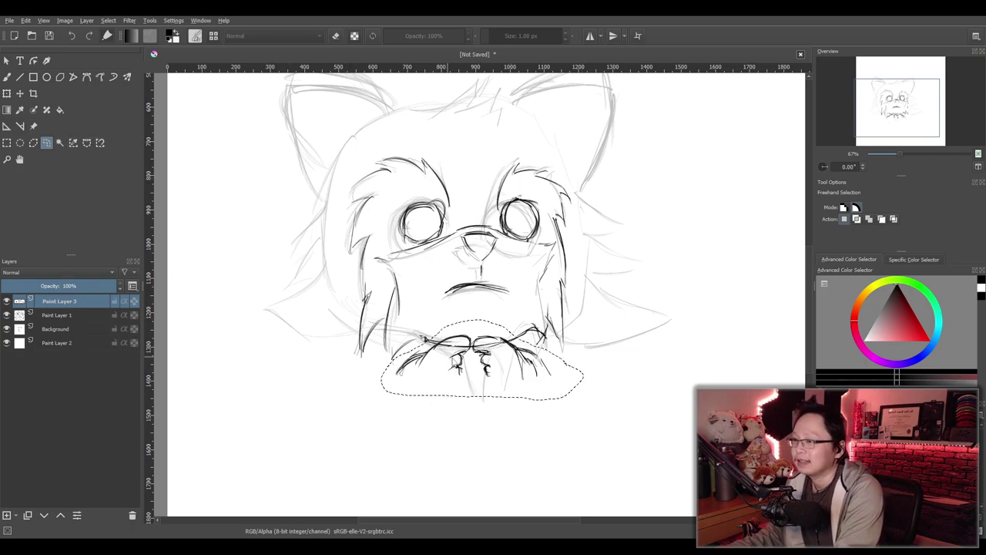
pyautogui.hotkey('ctrl', 't')
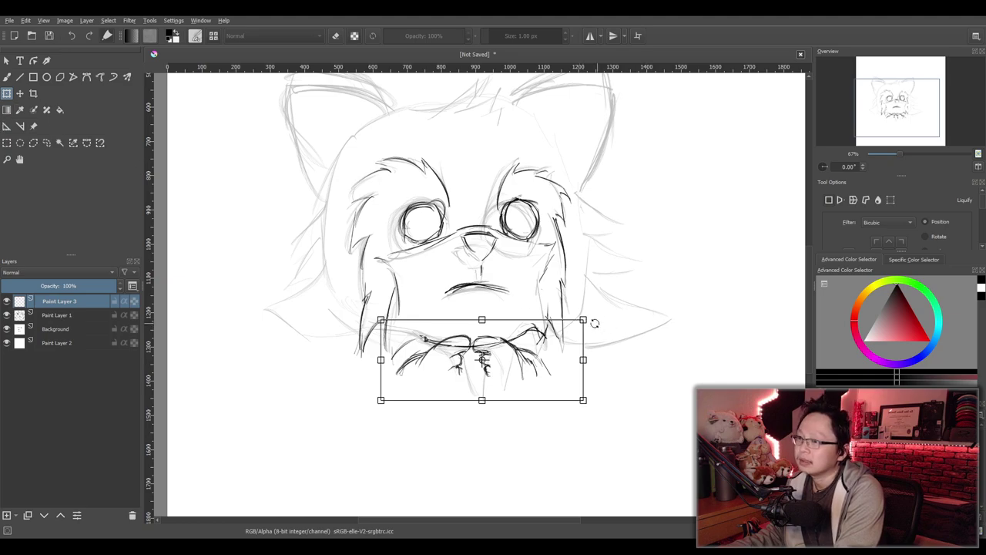
pyautogui.moveTo(586, 319); pyautogui.dragTo(589, 315)
pyautogui.hotkey('ctrl', 'z')
pyautogui.click(587, 377)
pyautogui.moveTo(584, 323); pyautogui.dragTo(559, 345)
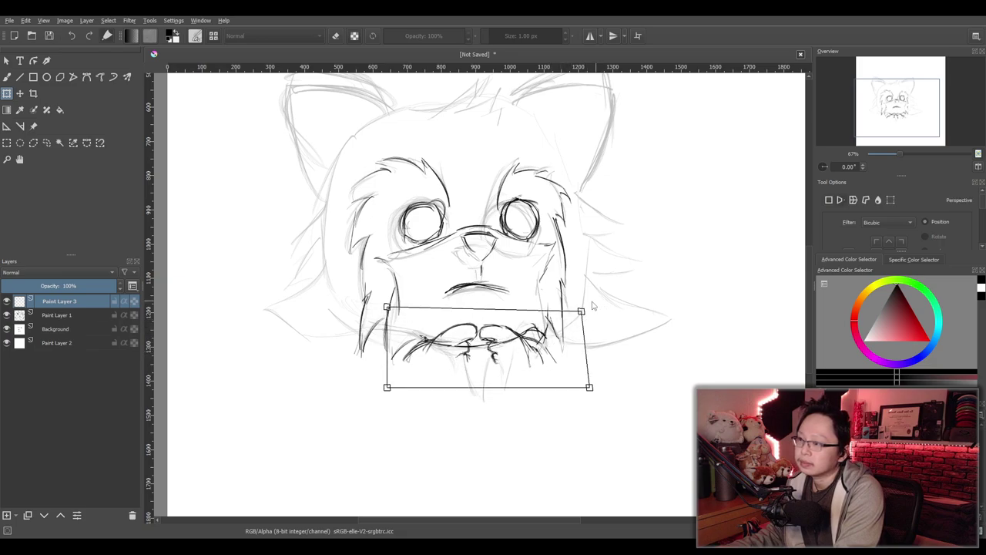
pyautogui.moveTo(578, 313)
pyautogui.mouseDown()
pyautogui.moveTo(588, 302)
pyautogui.moveTo(565, 326)
pyautogui.mouseUp()
pyautogui.moveTo(529, 373); pyautogui.dragTo(526, 375)
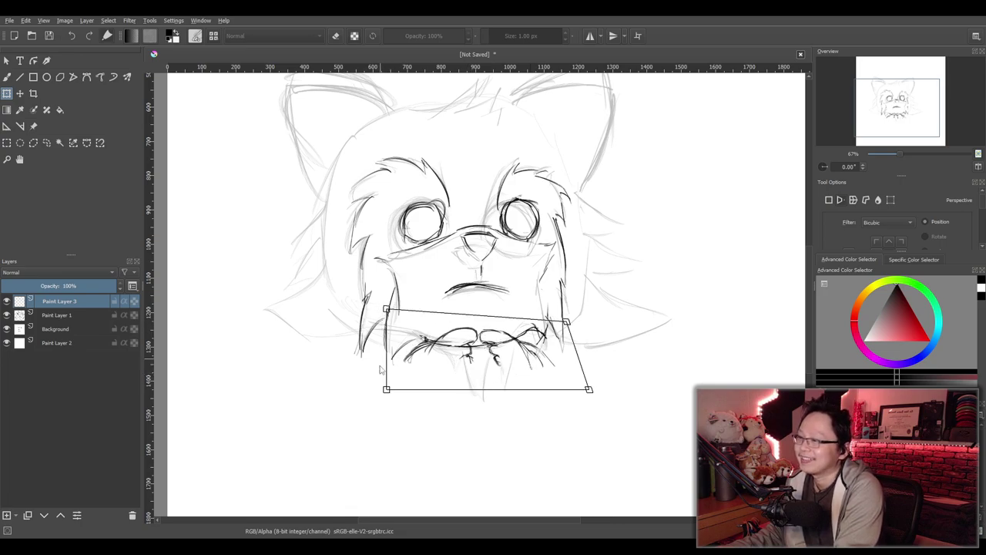
pyautogui.moveTo(559, 362); pyautogui.dragTo(561, 359)
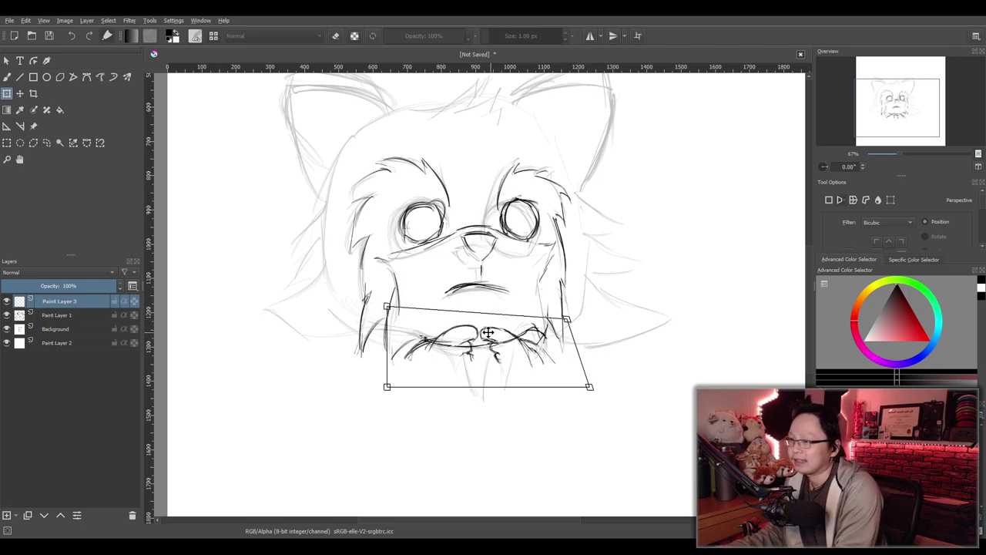
pyautogui.press('Return')
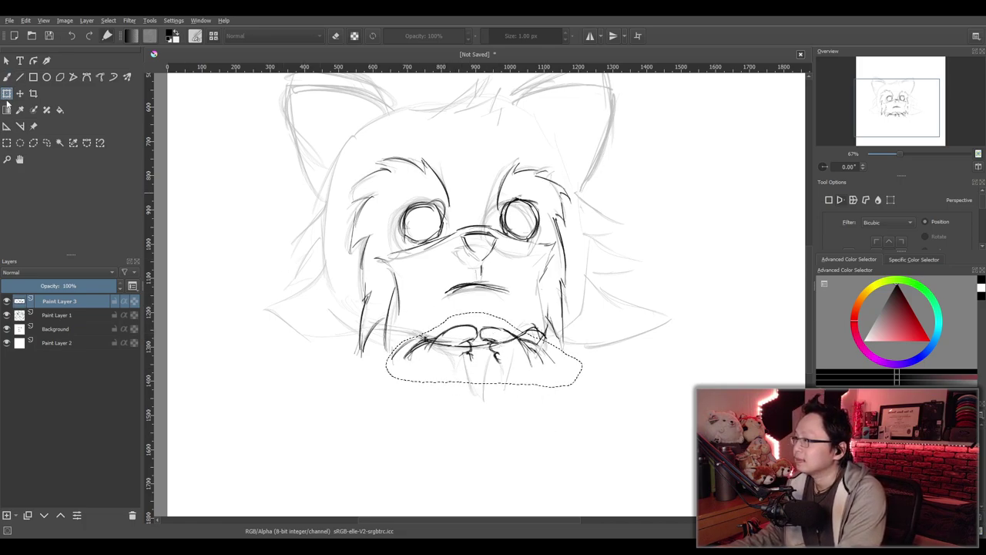
# Select the paws with a rectangular selection and enlarge them with the transform so they spread wider beneath the chin, then return to the brush
pyautogui.click(20, 143)
pyautogui.click(6, 143)
pyautogui.moveTo(366, 298); pyautogui.dragTo(592, 401)
pyautogui.click(6, 93)
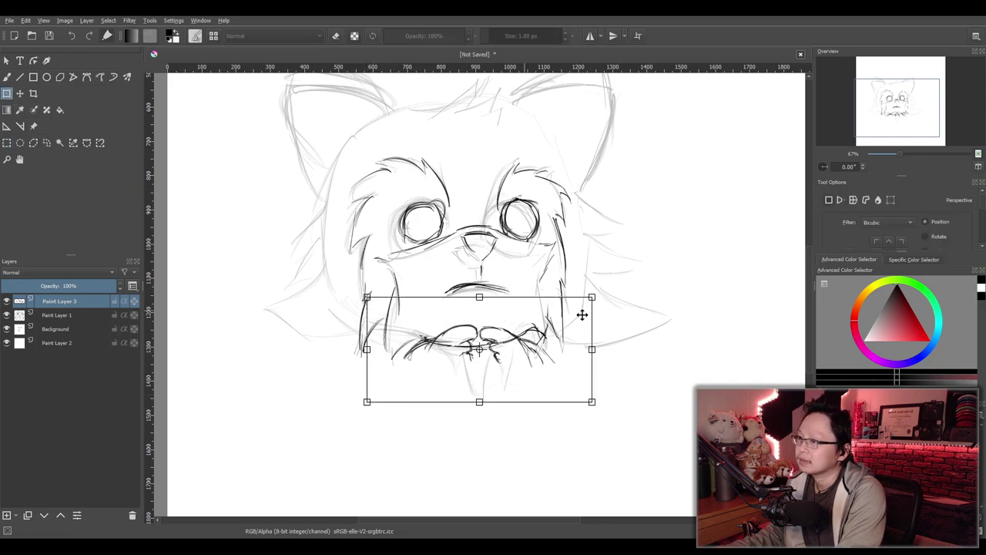
pyautogui.moveTo(592, 296); pyautogui.dragTo(616, 281)
pyautogui.moveTo(579, 327)
pyautogui.mouseDown()
pyautogui.moveTo(571, 337)
pyautogui.moveTo(566, 329)
pyautogui.mouseUp()
pyautogui.moveTo(603, 288); pyautogui.dragTo(640, 271)
pyautogui.hotkey('ctrl', 'z')
pyautogui.moveTo(572, 327); pyautogui.dragTo(547, 374)
pyautogui.scroll(-1, 546, 374)
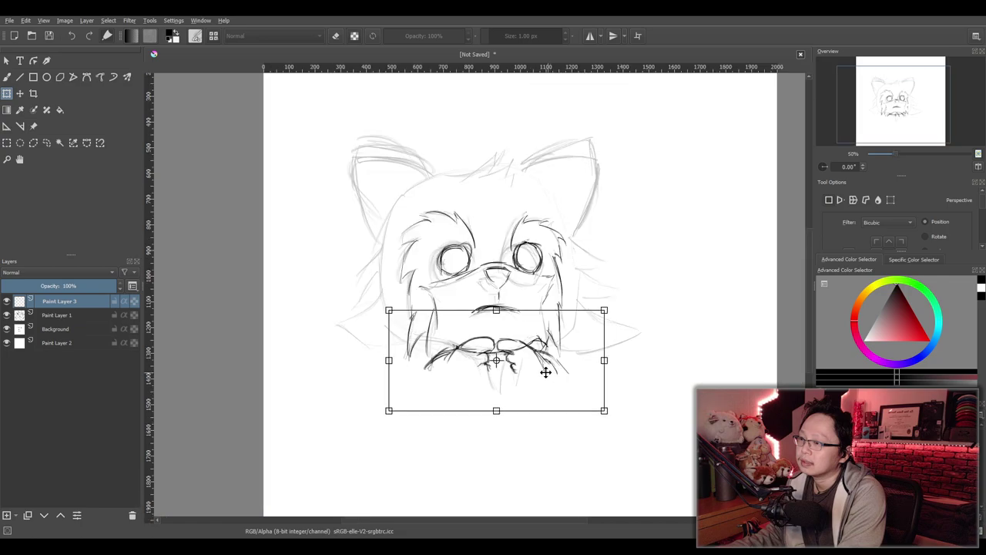
pyautogui.scroll(2, 543, 372)
pyautogui.scroll(-1, 505, 365)
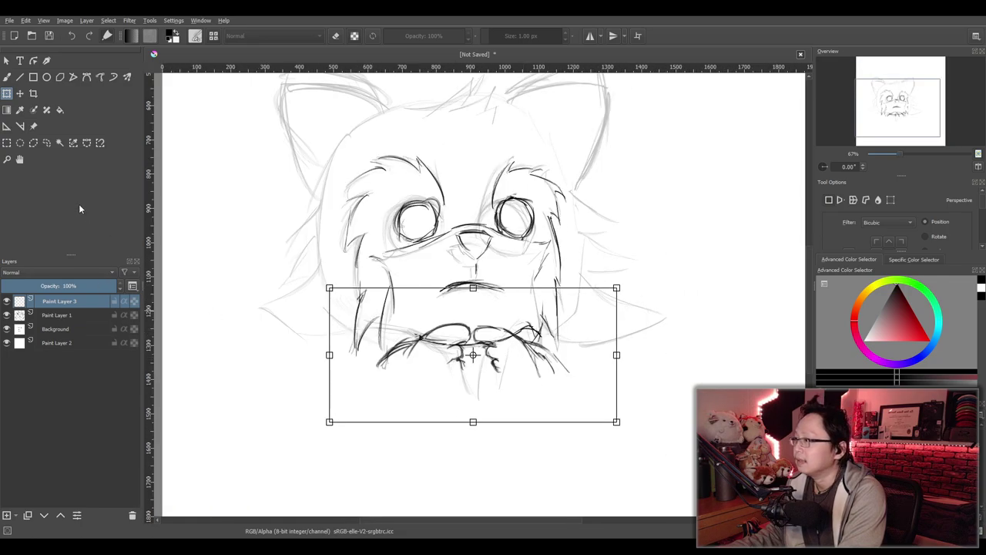
pyautogui.click(6, 78)
# Replace the selection with a large rectangle surrounding the whole head and ears, and return to the freehand brush
pyautogui.scroll(-2, 532, 275)
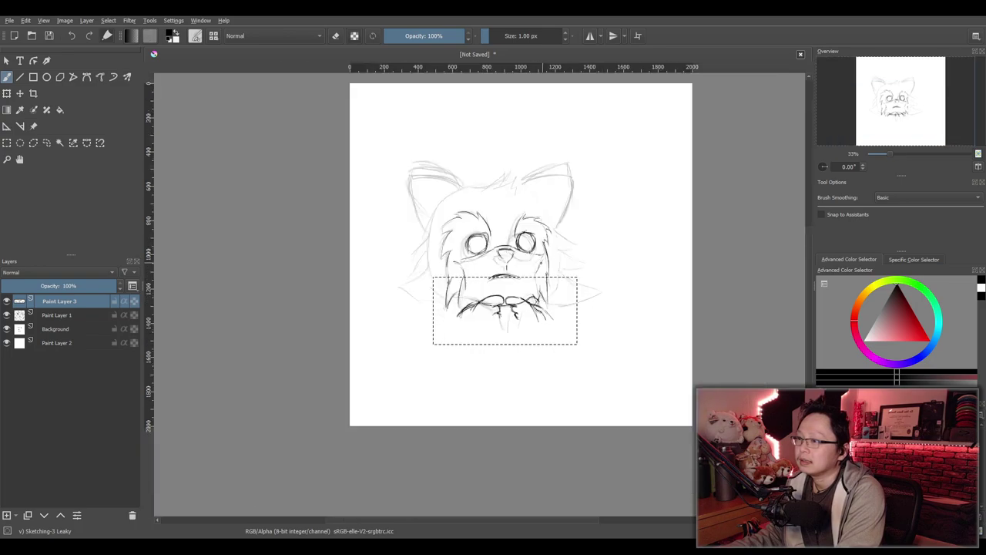
pyautogui.scroll(1, 518, 283)
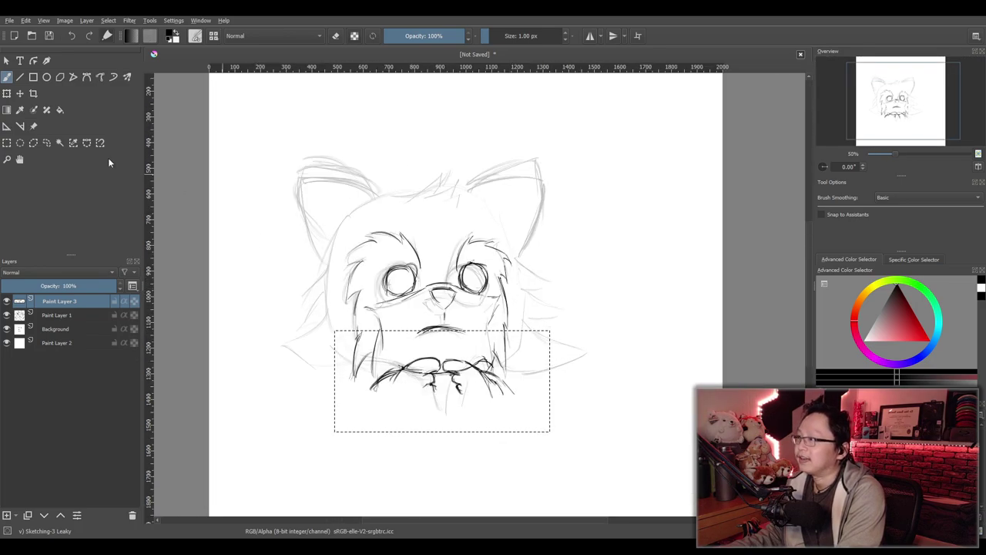
pyautogui.click(7, 142)
pyautogui.moveTo(262, 126); pyautogui.dragTo(648, 457)
pyautogui.scroll(1, 386, 253)
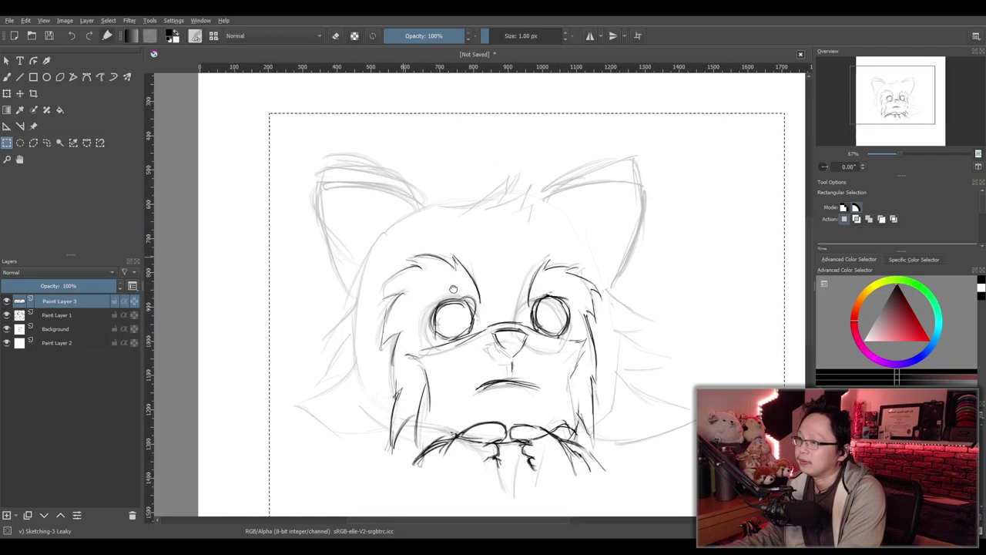
pyautogui.click(7, 77)
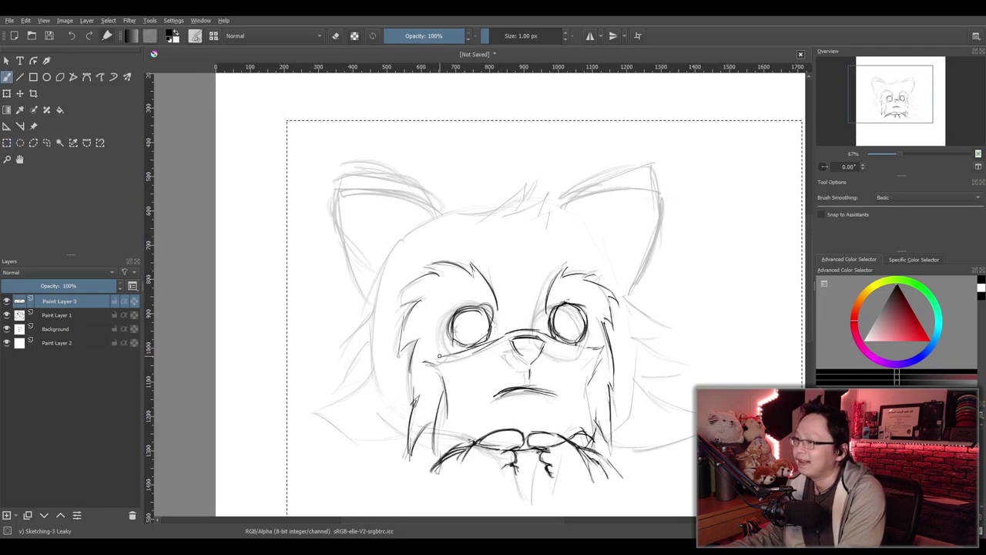
# Check the head's proportions at different sizes and in a mirrored view, restoring the normal orientation
pyautogui.scroll(3, 461, 305)
pyautogui.scroll(-3, 461, 305)
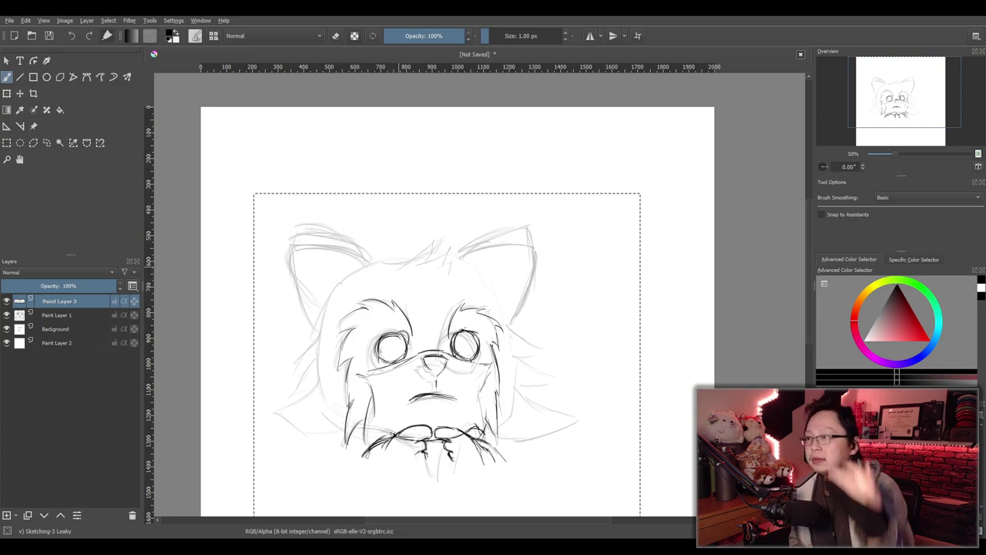
pyautogui.scroll(1, 387, 281)
pyautogui.scroll(1, 387, 281)
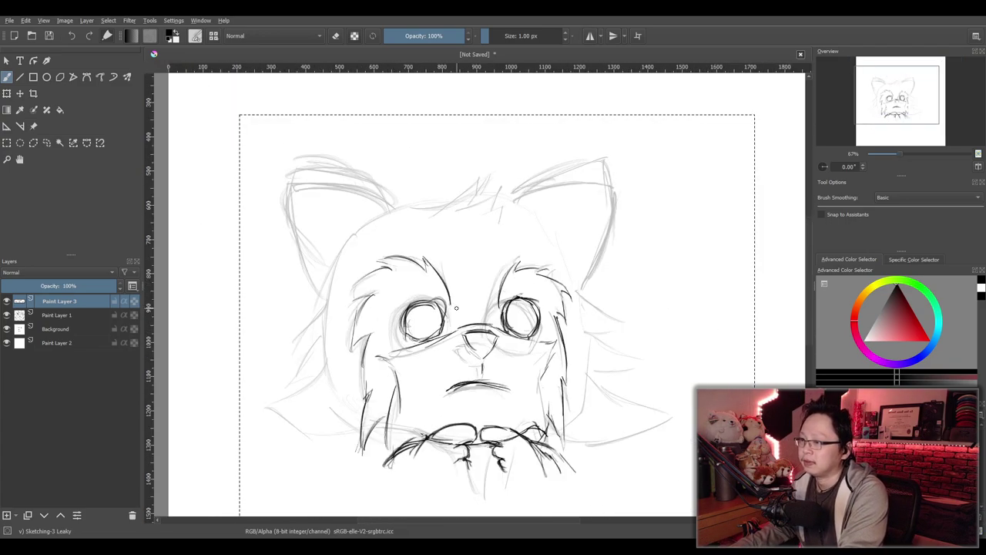
pyautogui.press('m')
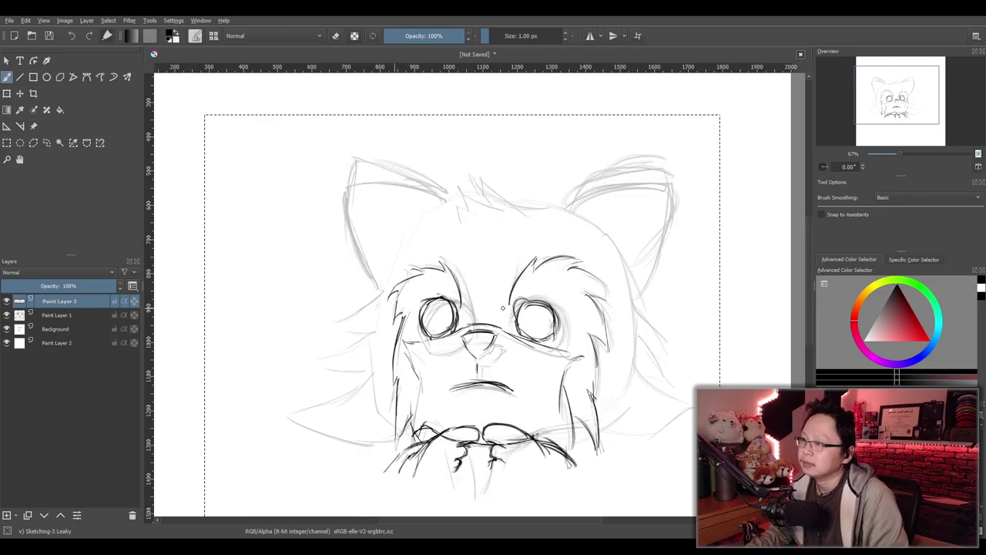
pyautogui.press('m')
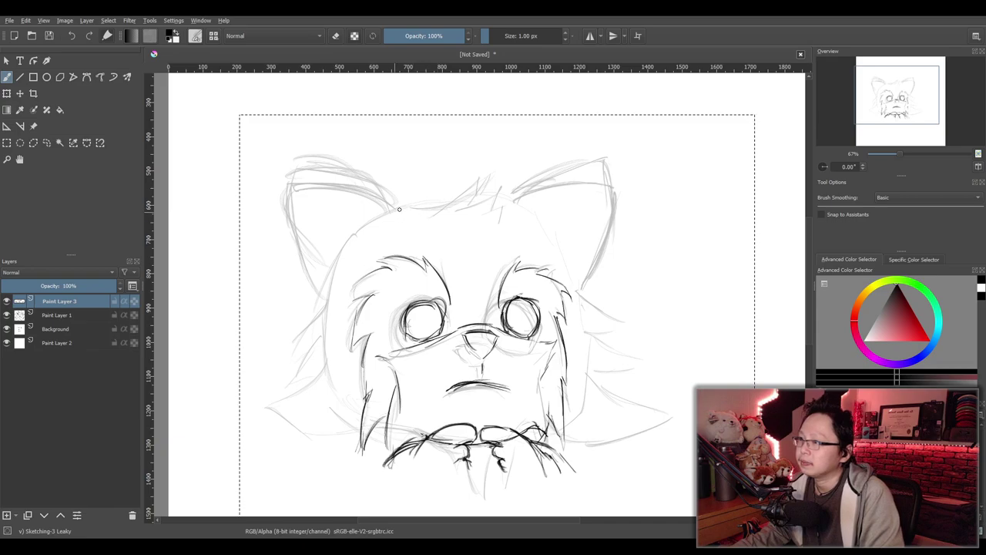
# Try to trace the head's outline with left-hand cheek fur, a forehead tuft and the upper right-hand curve
pyautogui.moveTo(426, 204); pyautogui.dragTo(372, 245)
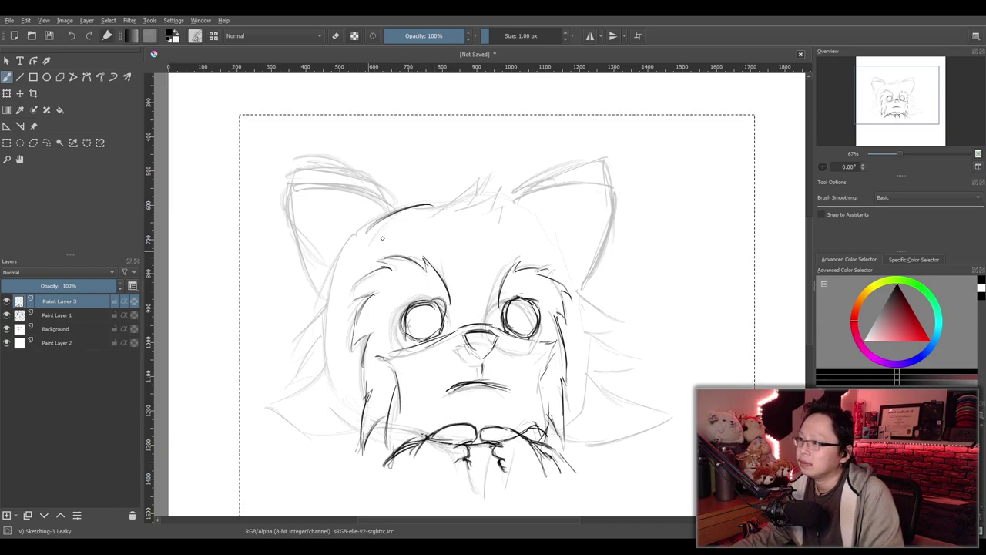
pyautogui.moveTo(347, 281)
pyautogui.mouseDown()
pyautogui.moveTo(317, 323)
pyautogui.moveTo(341, 318)
pyautogui.moveTo(307, 364)
pyautogui.moveTo(338, 360)
pyautogui.moveTo(296, 423)
pyautogui.moveTo(356, 419)
pyautogui.mouseUp()
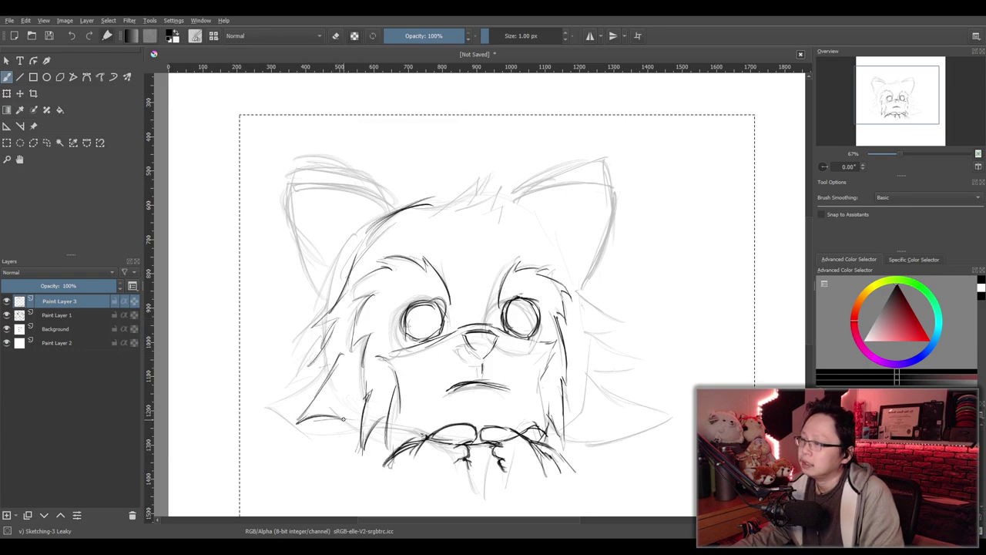
pyautogui.moveTo(344, 346)
pyautogui.mouseDown()
pyautogui.moveTo(317, 368)
pyautogui.moveTo(337, 347)
pyautogui.moveTo(343, 352)
pyautogui.moveTo(308, 408)
pyautogui.moveTo(309, 426)
pyautogui.moveTo(356, 418)
pyautogui.mouseUp()
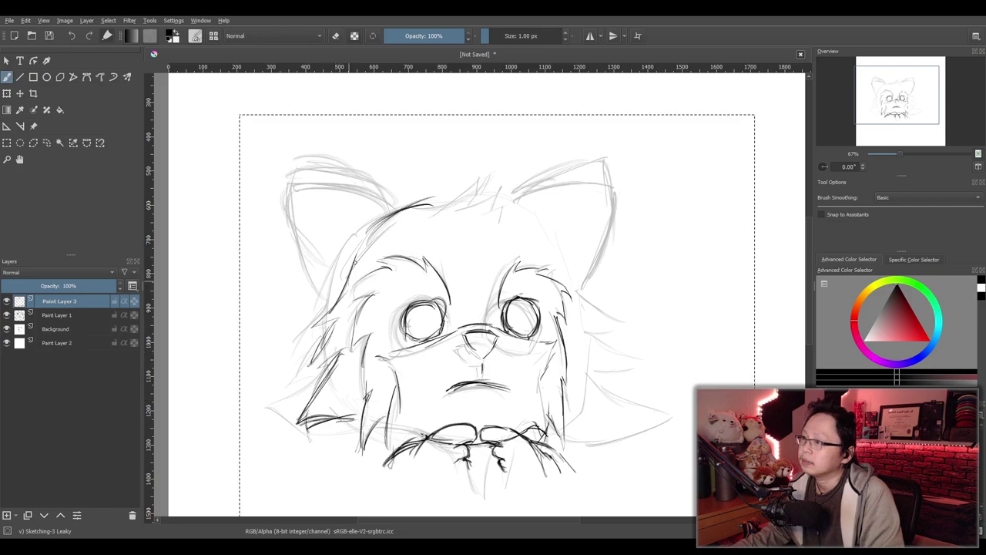
pyautogui.moveTo(358, 244)
pyautogui.mouseDown()
pyautogui.moveTo(416, 205)
pyautogui.moveTo(349, 262)
pyautogui.mouseUp()
pyautogui.moveTo(346, 275); pyautogui.dragTo(325, 309)
pyautogui.moveTo(400, 224); pyautogui.dragTo(304, 329)
pyautogui.moveTo(444, 208); pyautogui.dragTo(493, 185)
pyautogui.moveTo(441, 209); pyautogui.dragTo(485, 169)
pyautogui.moveTo(464, 214); pyautogui.dragTo(481, 191)
pyautogui.moveTo(491, 209)
pyautogui.mouseDown()
pyautogui.moveTo(499, 187)
pyautogui.moveTo(543, 221)
pyautogui.mouseUp()
pyautogui.moveTo(539, 218); pyautogui.dragTo(566, 272)
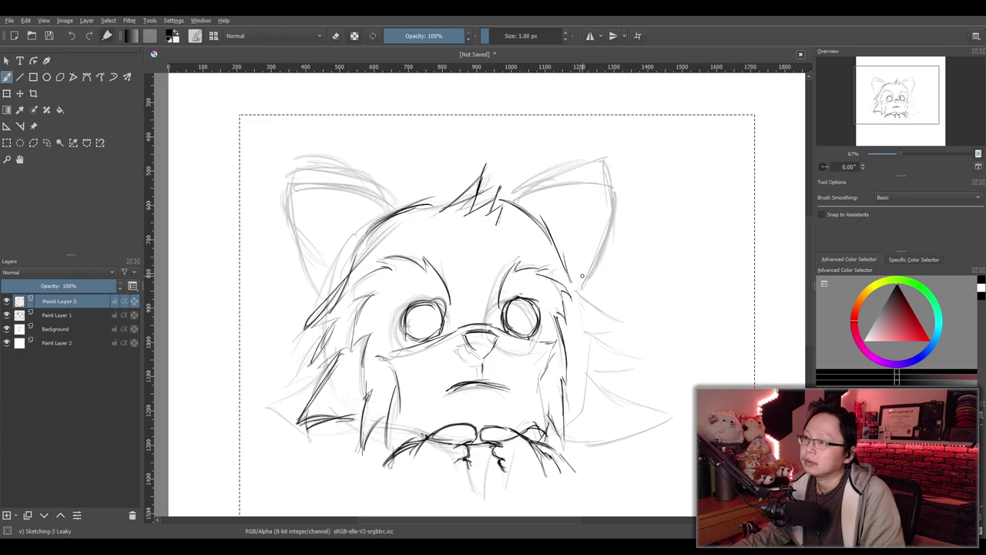
# Undo the recent head outline strokes and erase what remains of them with a 50 px circle eraser
pyautogui.hotkey('ctrl', 'z')
pyautogui.hotkey('ctrl', 'z')
pyautogui.hotkey('ctrl', 'z')
pyautogui.hotkey('ctrl', 'z')
pyautogui.hotkey('ctrl', 'z')
pyautogui.hotkey('ctrl', 'z')
pyautogui.hotkey('ctrl', 'z')
pyautogui.hotkey('ctrl', 'z')
pyautogui.hotkey('ctrl', 'z')
pyautogui.press('e')
pyautogui.moveTo(442, 215)
pyautogui.mouseDown()
pyautogui.moveTo(395, 217)
pyautogui.moveTo(330, 295)
pyautogui.moveTo(353, 270)
pyautogui.moveTo(337, 283)
pyautogui.moveTo(310, 341)
pyautogui.moveTo(321, 346)
pyautogui.moveTo(323, 314)
pyautogui.moveTo(329, 366)
pyautogui.moveTo(341, 355)
pyautogui.moveTo(293, 431)
pyautogui.moveTo(326, 406)
pyautogui.moveTo(347, 418)
pyautogui.mouseUp()
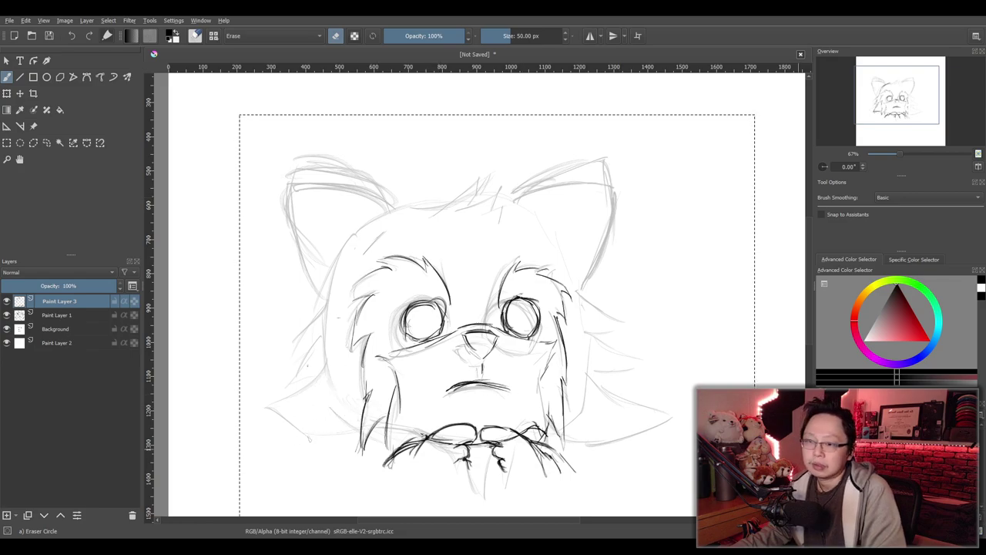
# Draw the forehead tuft and the head's left-hand contour with the 1 px sketching brush, ending in jagged, pointed cheek fur
pyautogui.press('/')
pyautogui.moveTo(428, 217)
pyautogui.mouseDown()
pyautogui.moveTo(475, 188)
pyautogui.moveTo(466, 204)
pyautogui.moveTo(486, 189)
pyautogui.moveTo(476, 216)
pyautogui.moveTo(497, 200)
pyautogui.moveTo(433, 202)
pyautogui.moveTo(382, 220)
pyautogui.moveTo(337, 280)
pyautogui.moveTo(287, 403)
pyautogui.mouseUp()
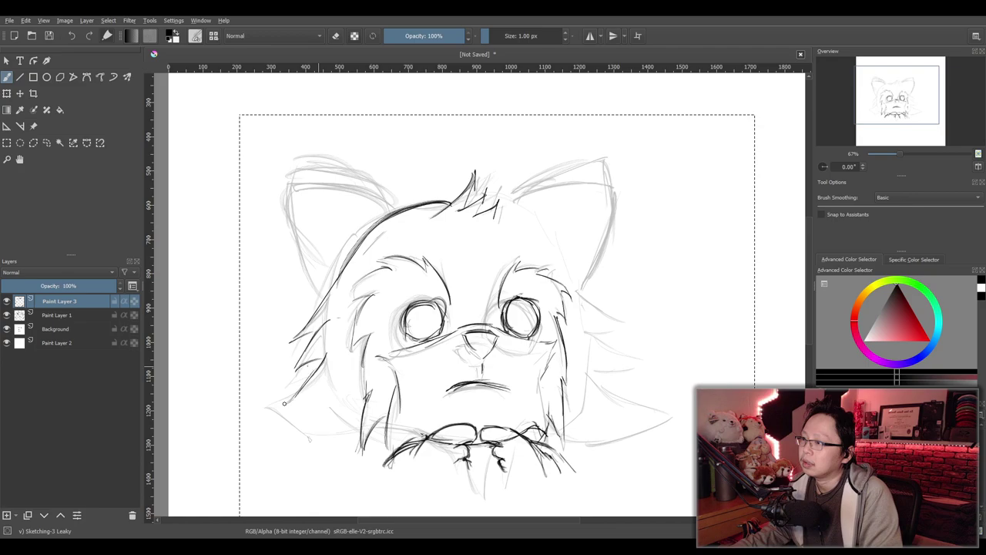
pyautogui.moveTo(333, 336)
pyautogui.mouseDown()
pyautogui.moveTo(285, 408)
pyautogui.moveTo(277, 405)
pyautogui.mouseUp()
pyautogui.moveTo(276, 407)
pyautogui.mouseDown()
pyautogui.moveTo(303, 423)
pyautogui.moveTo(344, 424)
pyautogui.mouseUp()
# Draw the head's right-hand contour down through jagged fur tufts, redrawing the lowest cheek point shorter than the faded sketch
pyautogui.moveTo(496, 207)
pyautogui.mouseDown()
pyautogui.moveTo(539, 226)
pyautogui.moveTo(601, 314)
pyautogui.moveTo(579, 345)
pyautogui.moveTo(629, 360)
pyautogui.moveTo(599, 386)
pyautogui.moveTo(641, 420)
pyautogui.moveTo(572, 436)
pyautogui.mouseUp()
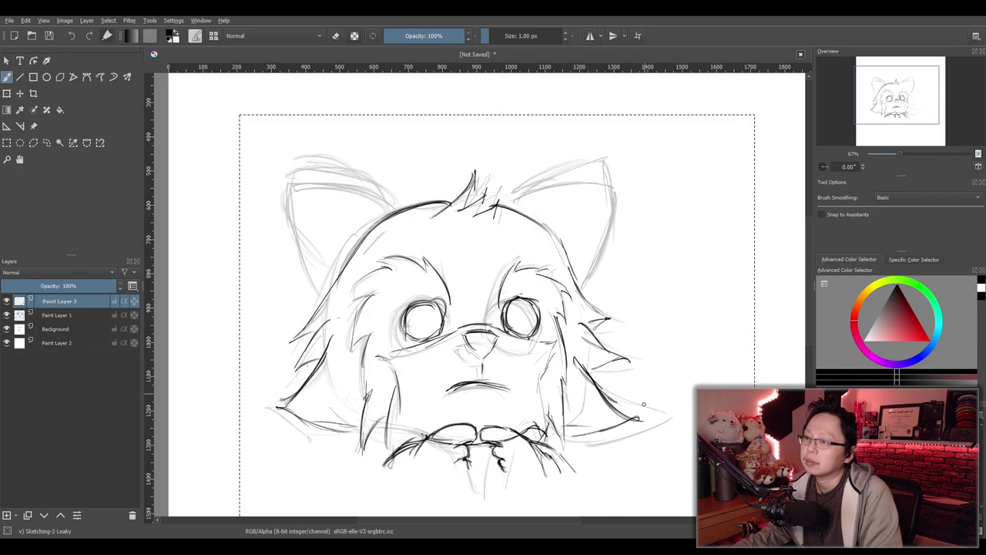
pyautogui.hotkey('ctrl', 'z')
pyautogui.hotkey('ctrl', 'z')
pyautogui.hotkey('ctrl', 'z')
pyautogui.moveTo(573, 355)
pyautogui.mouseDown()
pyautogui.moveTo(634, 397)
pyautogui.moveTo(565, 426)
pyautogui.moveTo(630, 399)
pyautogui.mouseUp()
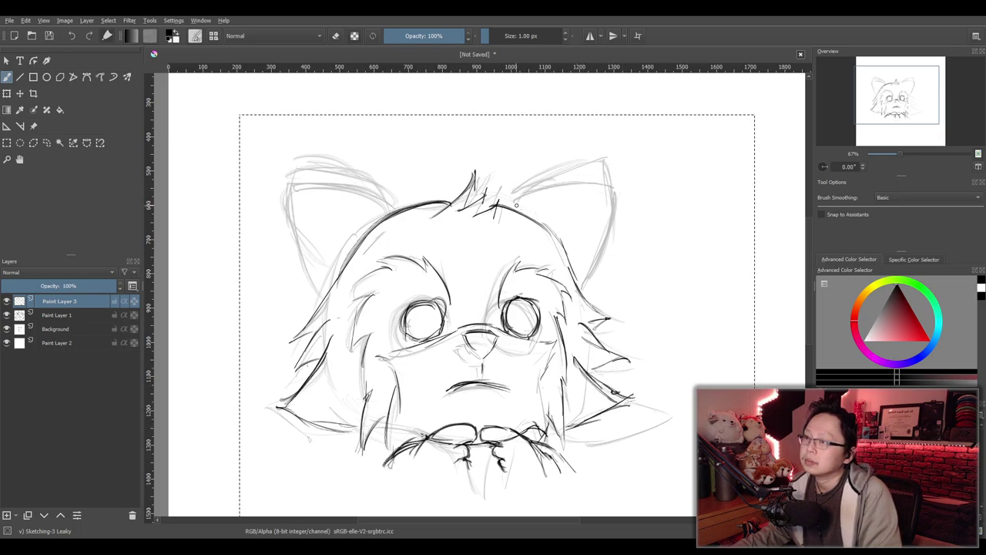
pyautogui.moveTo(514, 205); pyautogui.dragTo(557, 185)
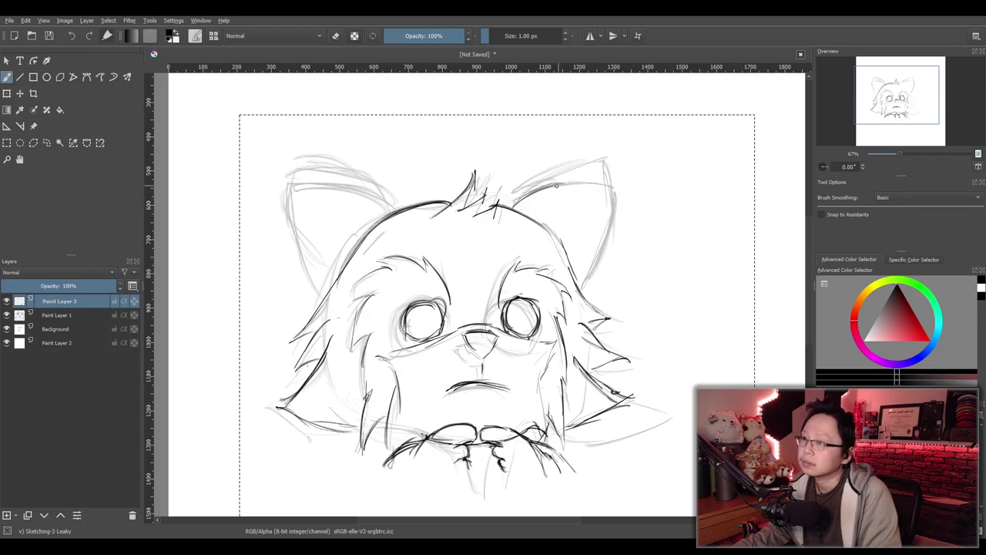
pyautogui.hotkey('ctrl', 'z')
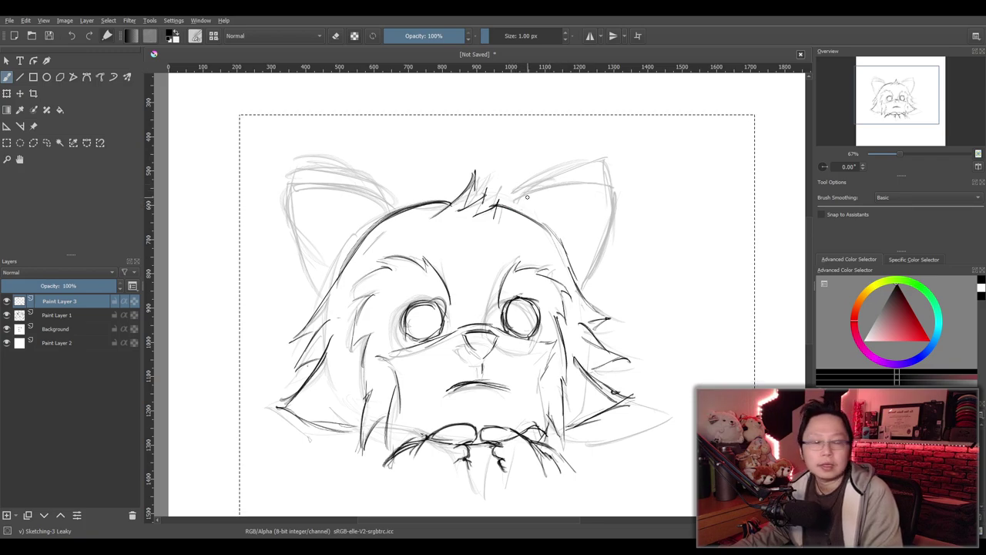
pyautogui.moveTo(513, 207); pyautogui.dragTo(574, 180)
pyautogui.hotkey('ctrl', 'z')
pyautogui.moveTo(508, 213); pyautogui.dragTo(596, 186)
pyautogui.hotkey('ctrl', 'z')
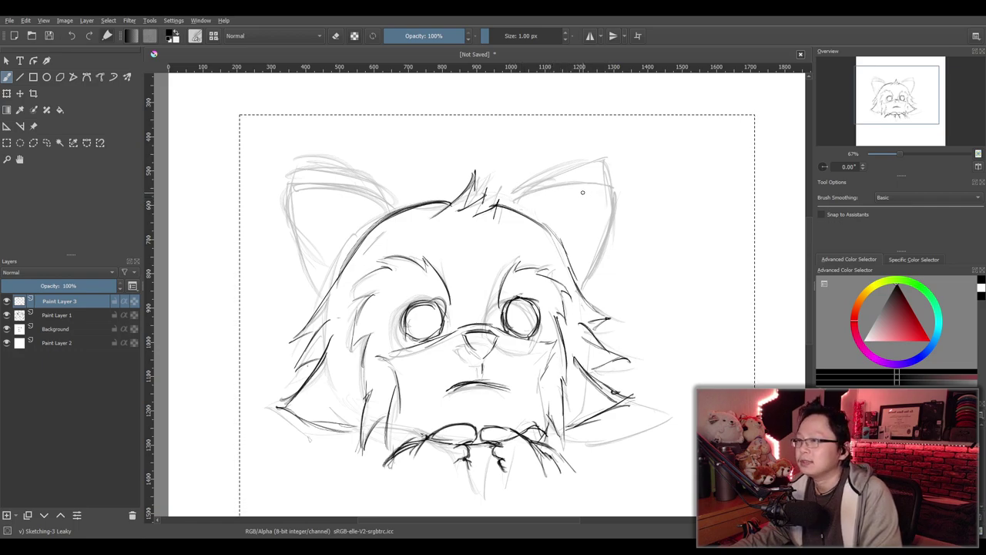
# Try an outline with inner fold lines for the right-hand ear, and undo those strokes
pyautogui.moveTo(515, 207); pyautogui.dragTo(580, 186)
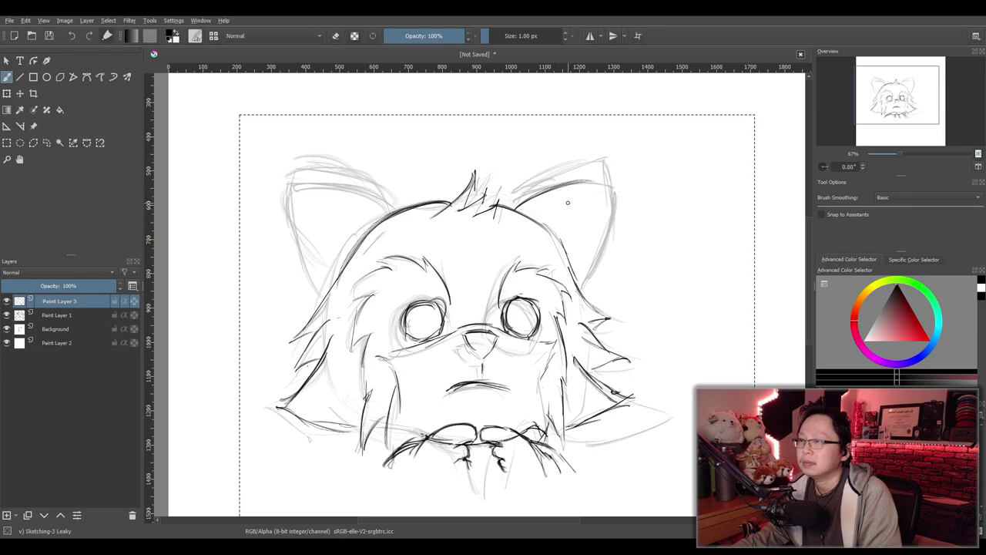
pyautogui.moveTo(593, 181); pyautogui.dragTo(595, 238)
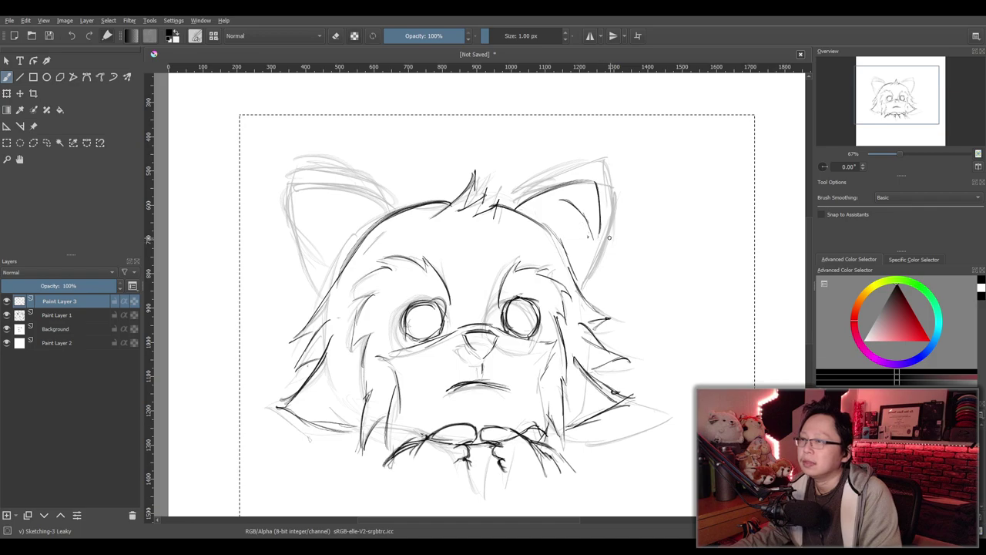
pyautogui.moveTo(532, 208); pyautogui.dragTo(574, 222)
pyautogui.hotkey('ctrl', 'z')
pyautogui.hotkey('ctrl', 'z')
pyautogui.hotkey('ctrl', 'z')
pyautogui.hotkey('ctrl', 'z')
pyautogui.hotkey('ctrl', 'z')
pyautogui.hotkey('ctrl', 'z')
pyautogui.moveTo(515, 208); pyautogui.dragTo(593, 169)
pyautogui.hotkey('ctrl', 'z')
pyautogui.moveTo(517, 207); pyautogui.dragTo(589, 176)
pyautogui.hotkey('ctrl', 'z')
pyautogui.moveTo(514, 208)
pyautogui.mouseDown()
pyautogui.moveTo(601, 185)
pyautogui.moveTo(606, 231)
pyautogui.moveTo(587, 290)
pyautogui.mouseUp()
pyautogui.hotkey('ctrl', 'z')
pyautogui.hotkey('ctrl', 'z')
pyautogui.hotkey('ctrl', 'z')
pyautogui.moveTo(518, 208); pyautogui.dragTo(580, 188)
pyautogui.hotkey('ctrl', 'z')
pyautogui.moveTo(518, 210)
pyautogui.mouseDown()
pyautogui.moveTo(593, 192)
pyautogui.moveTo(576, 189)
pyautogui.moveTo(590, 262)
pyautogui.mouseUp()
pyautogui.moveTo(591, 211); pyautogui.dragTo(582, 283)
pyautogui.hotkey('ctrl', 'z')
pyautogui.hotkey('ctrl', 'z')
pyautogui.hotkey('ctrl', 'z')
# Try a narrower right-hand ear set inside the faded sketch, and undo its strokes
pyautogui.moveTo(518, 211)
pyautogui.mouseDown()
pyautogui.moveTo(606, 199)
pyautogui.moveTo(595, 192)
pyautogui.moveTo(589, 274)
pyautogui.mouseUp()
pyautogui.moveTo(597, 203); pyautogui.dragTo(589, 274)
pyautogui.moveTo(599, 216); pyautogui.dragTo(584, 287)
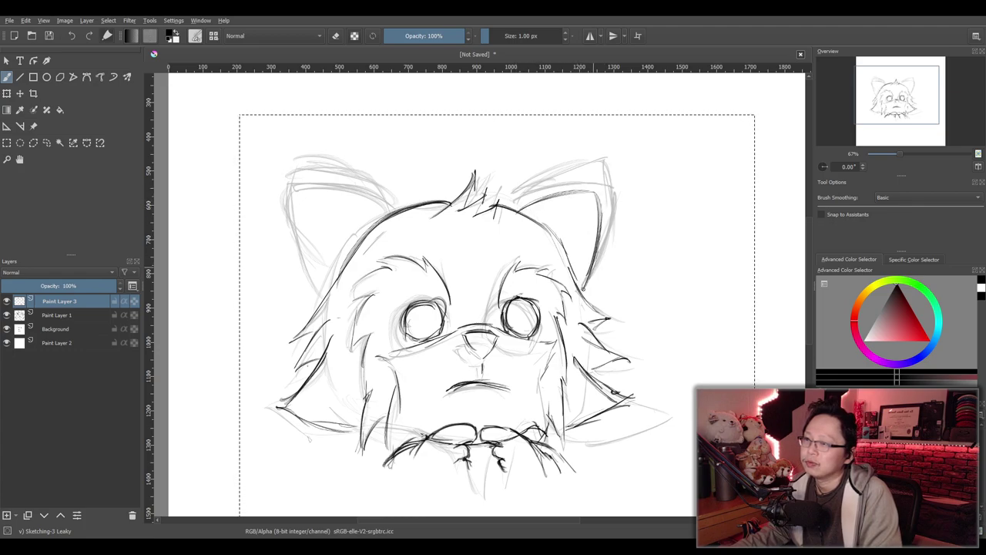
pyautogui.hotkey('ctrl', 'z')
pyautogui.hotkey('ctrl', 'z')
pyautogui.moveTo(517, 209)
pyautogui.mouseDown()
pyautogui.moveTo(586, 198)
pyautogui.moveTo(575, 264)
pyautogui.mouseUp()
pyautogui.moveTo(589, 228); pyautogui.dragTo(581, 274)
pyautogui.hotkey('ctrl', 'z')
pyautogui.hotkey('ctrl', 'z')
pyautogui.hotkey('ctrl', 'z')
# Draw the right-hand ear with a curved top edge and a rounded outer side running down to the head
pyautogui.moveTo(514, 209); pyautogui.dragTo(606, 172)
pyautogui.hotkey('ctrl', 'z')
pyautogui.moveTo(514, 210); pyautogui.dragTo(605, 183)
pyautogui.hotkey('ctrl', 'z')
pyautogui.moveTo(516, 210)
pyautogui.mouseDown()
pyautogui.moveTo(614, 182)
pyautogui.moveTo(601, 196)
pyautogui.moveTo(591, 268)
pyautogui.mouseUp()
pyautogui.moveTo(610, 216); pyautogui.dragTo(583, 291)
# Draw the left-hand ear to match, with a curved top edge and an outer side curving down to the head
pyautogui.moveTo(287, 202)
pyautogui.mouseDown()
pyautogui.moveTo(387, 212)
pyautogui.moveTo(347, 191)
pyautogui.moveTo(389, 210)
pyautogui.moveTo(317, 187)
pyautogui.moveTo(408, 203)
pyautogui.moveTo(391, 206)
pyautogui.mouseUp()
pyautogui.hotkey('ctrl', 'z')
pyautogui.hotkey('ctrl', 'z')
pyautogui.hotkey('ctrl', 'z')
pyautogui.hotkey('ctrl', 'z')
pyautogui.moveTo(286, 202); pyautogui.dragTo(303, 291)
pyautogui.moveTo(287, 223)
pyautogui.mouseDown()
pyautogui.moveTo(295, 258)
pyautogui.moveTo(307, 293)
pyautogui.mouseUp()
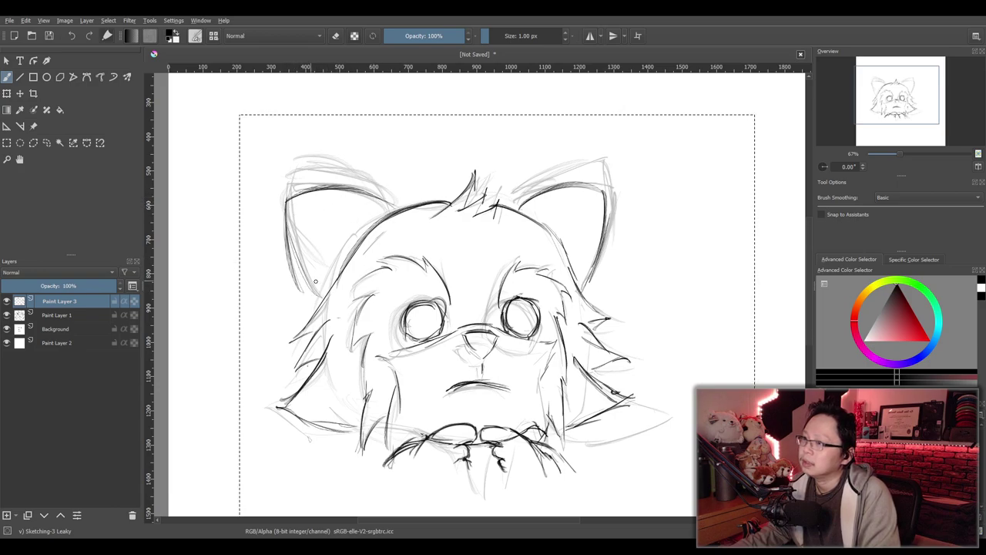
pyautogui.hotkey('ctrl', 'z')
pyautogui.hotkey('ctrl', 'z')
pyautogui.moveTo(286, 205)
pyautogui.mouseDown()
pyautogui.moveTo(323, 298)
pyautogui.moveTo(342, 308)
pyautogui.moveTo(320, 295)
pyautogui.mouseUp()
pyautogui.hotkey('ctrl', 'z')
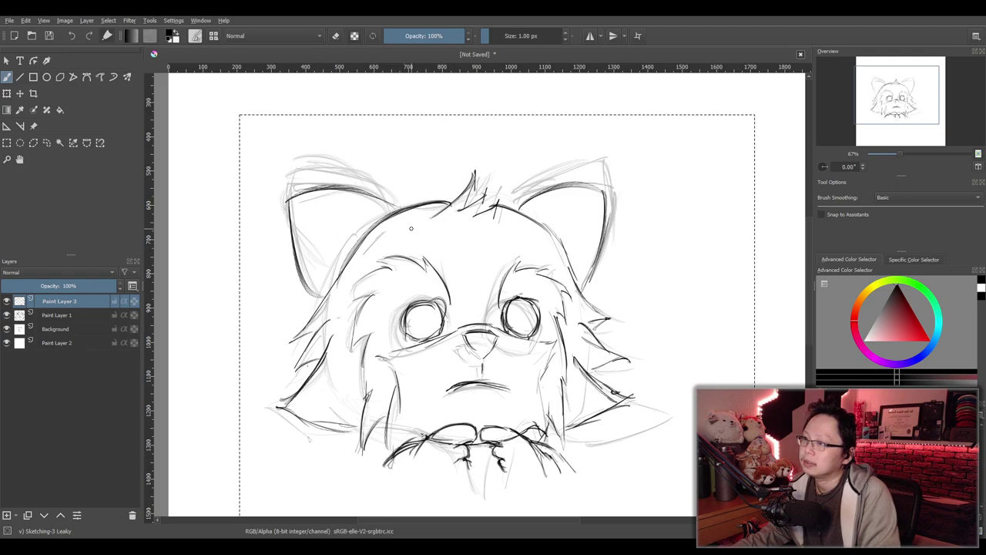
pyautogui.scroll(-2, 524, 317)
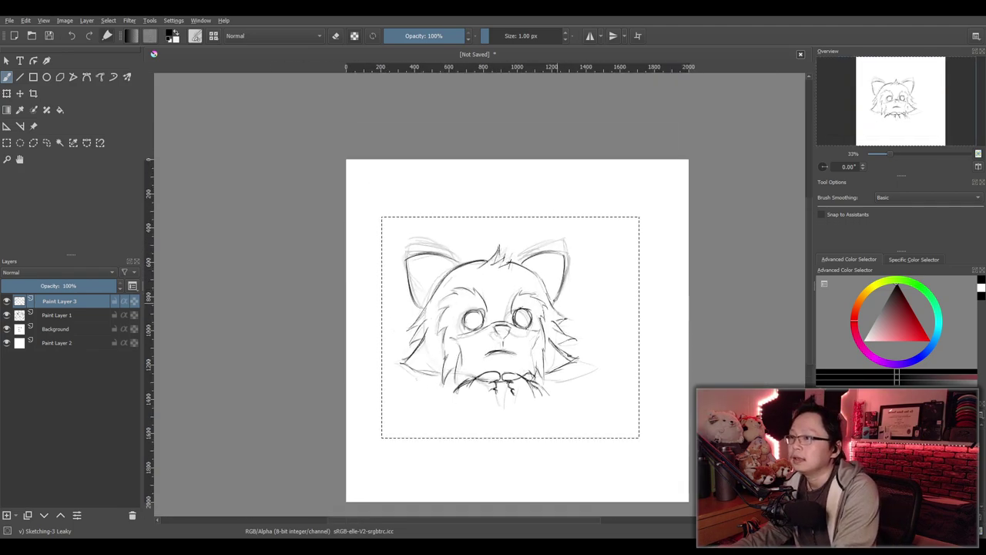
# Hide the Background layer so only the cleaner black linework shows over the white base
pyautogui.scroll(2, 543, 310)
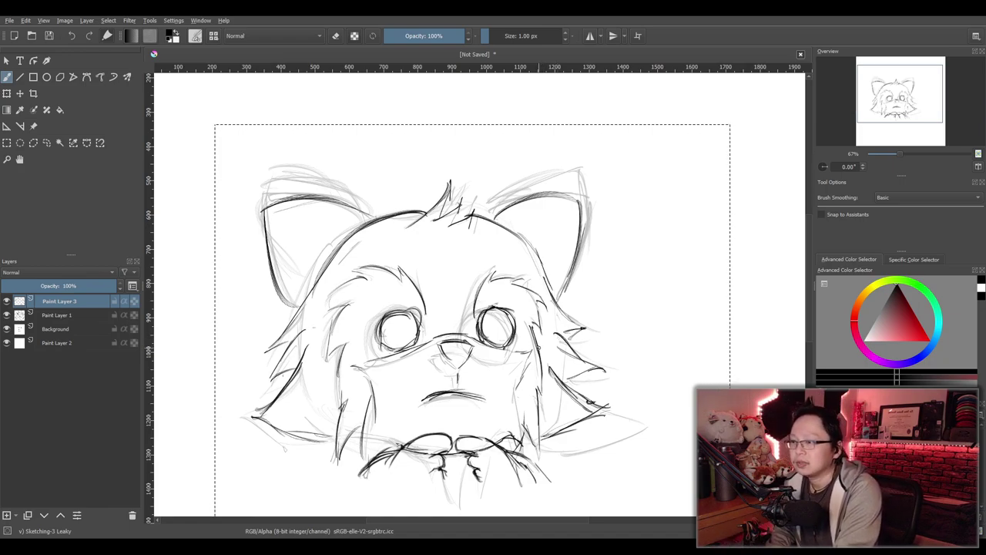
pyautogui.scroll(1, 541, 346)
pyautogui.scroll(-2, 531, 342)
pyautogui.scroll(1, 531, 342)
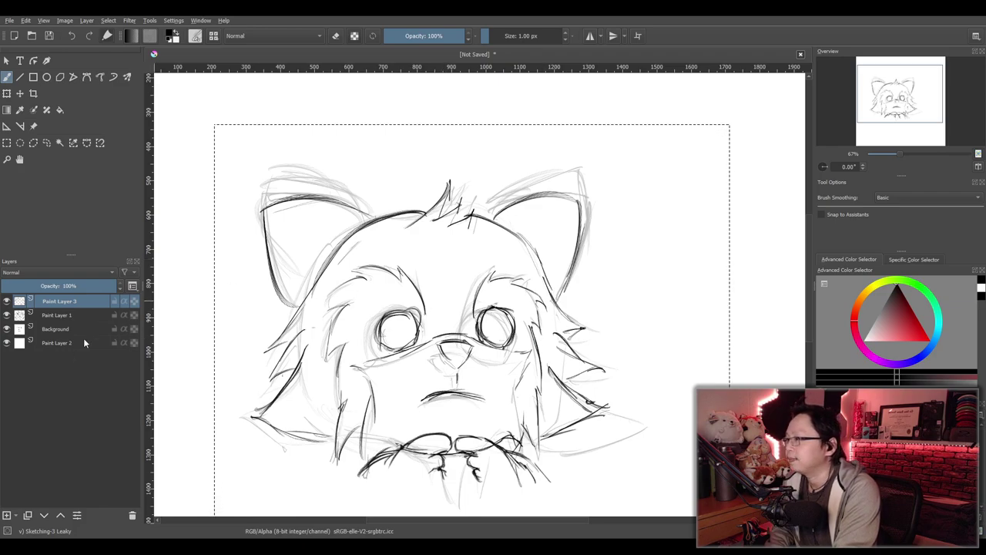
pyautogui.click(55, 328)
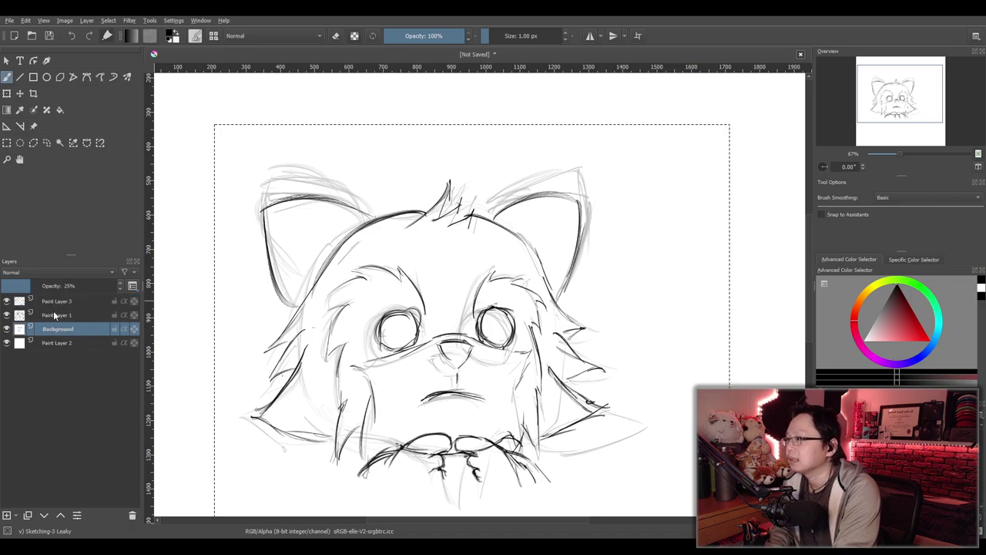
pyautogui.click(6, 329)
pyautogui.moveTo(440, 301); pyautogui.dragTo(463, 282)
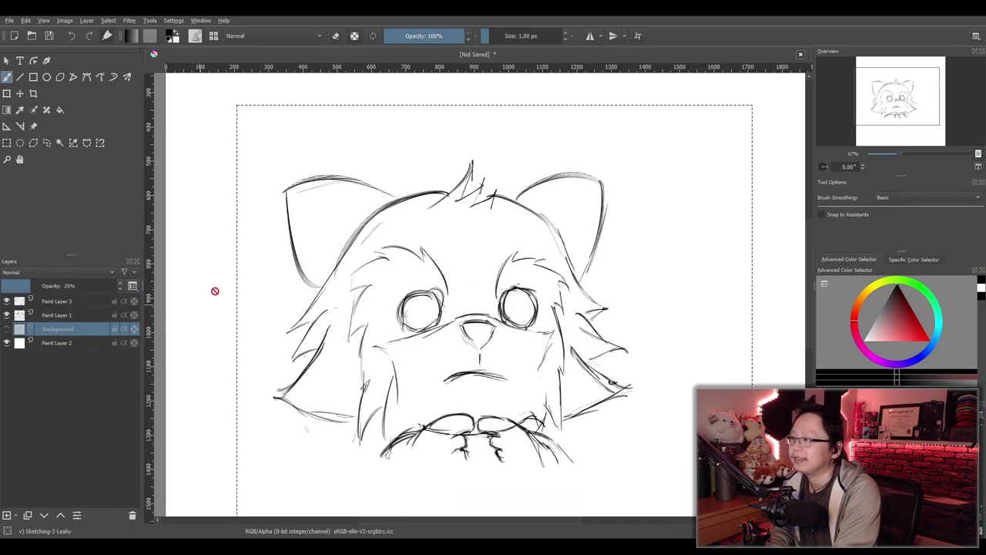
# Merge Paint Layer 3 with the ears down into Paint Layer 1, and add a new paint layer above it
pyautogui.click(56, 302)
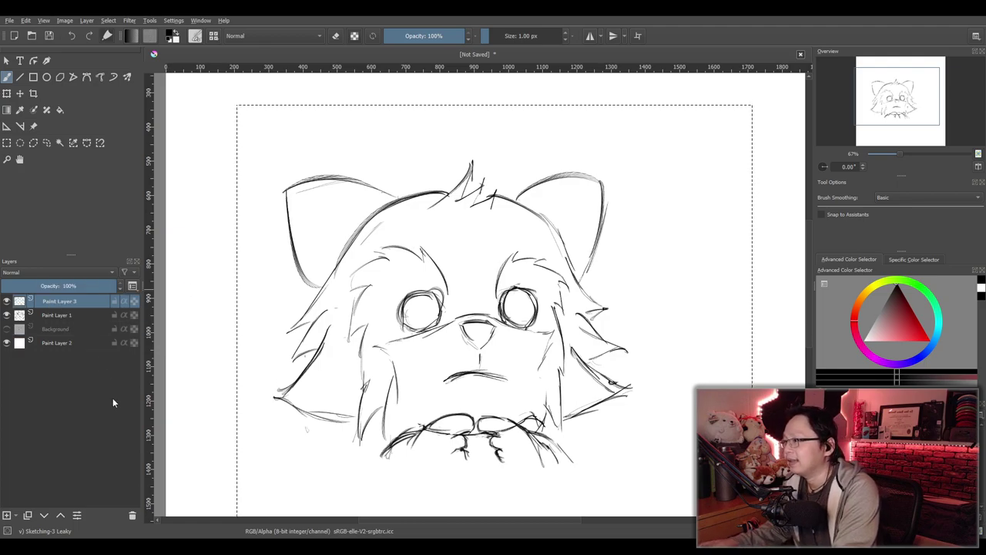
pyautogui.hotkey('shift', 'Delete')
pyautogui.scroll(-2, 448, 313)
pyautogui.moveTo(436, 372); pyautogui.dragTo(471, 387)
pyautogui.scroll(1, 471, 388)
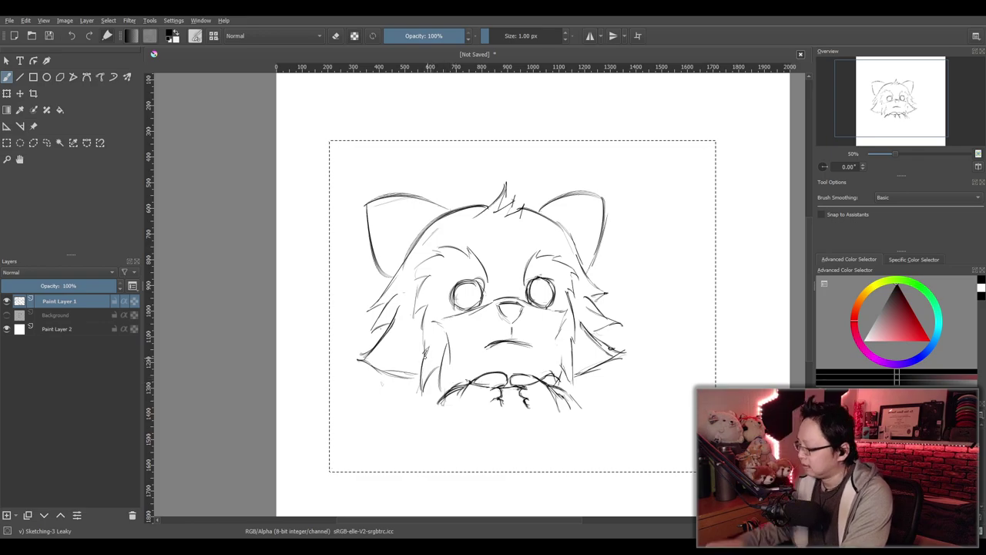
pyautogui.press('Insert')
pyautogui.scroll(3, 446, 396)
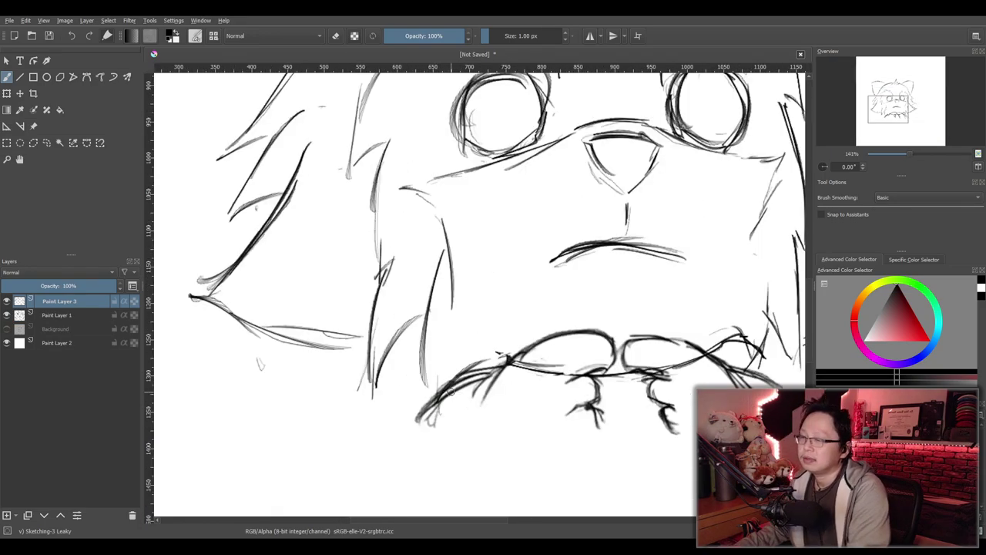
# Erase the chin line that crosses the two paws on Paint Layer 1 with the 50 px Eraser Circle
pyautogui.press('e')
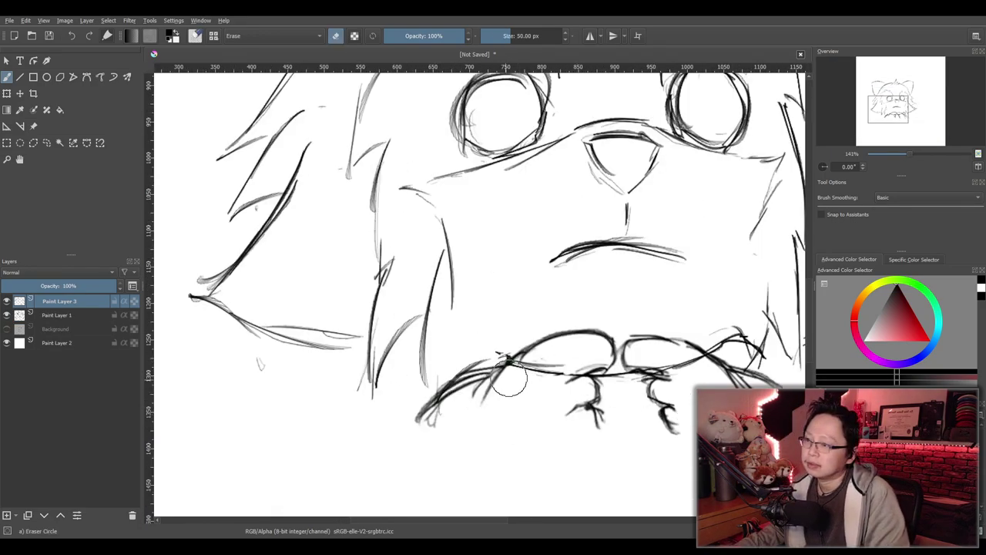
pyautogui.click(55, 315)
pyautogui.moveTo(526, 381)
pyautogui.mouseDown()
pyautogui.moveTo(533, 367)
pyautogui.moveTo(516, 368)
pyautogui.moveTo(566, 362)
pyautogui.moveTo(614, 379)
pyautogui.mouseUp()
pyautogui.moveTo(678, 369)
pyautogui.mouseDown()
pyautogui.moveTo(662, 365)
pyautogui.moveTo(702, 353)
pyautogui.moveTo(697, 399)
pyautogui.mouseUp()
pyautogui.scroll(-4, 682, 389)
pyautogui.scroll(2, 553, 376)
pyautogui.moveTo(693, 339); pyautogui.dragTo(528, 370)
pyautogui.scroll(-1, 470, 359)
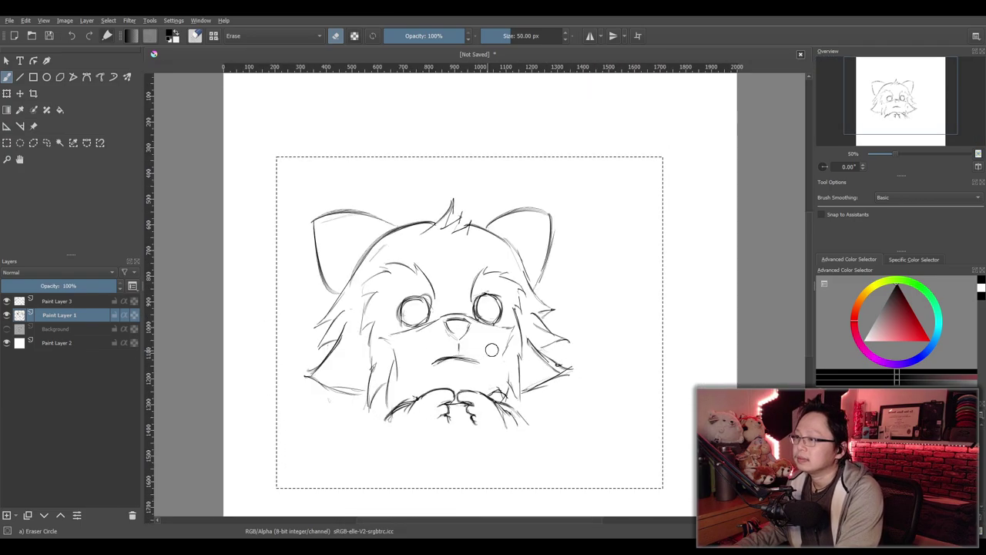
pyautogui.scroll(1, 488, 349)
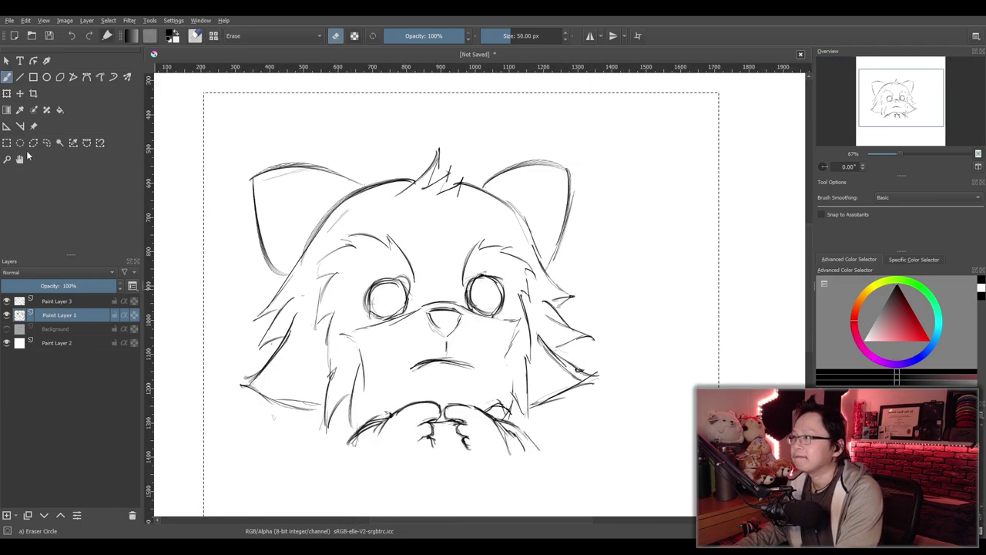
# Replace the current selection with a rectangular selection covering the whole canvas
pyautogui.scroll(-2, 291, 171)
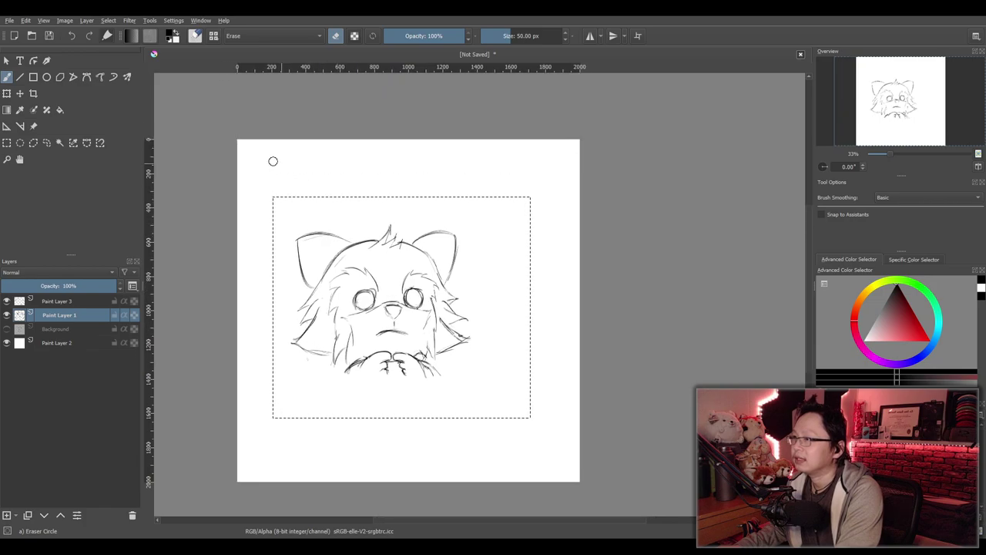
pyautogui.click(6, 143)
pyautogui.moveTo(238, 141); pyautogui.dragTo(576, 478)
pyautogui.scroll(2, 306, 295)
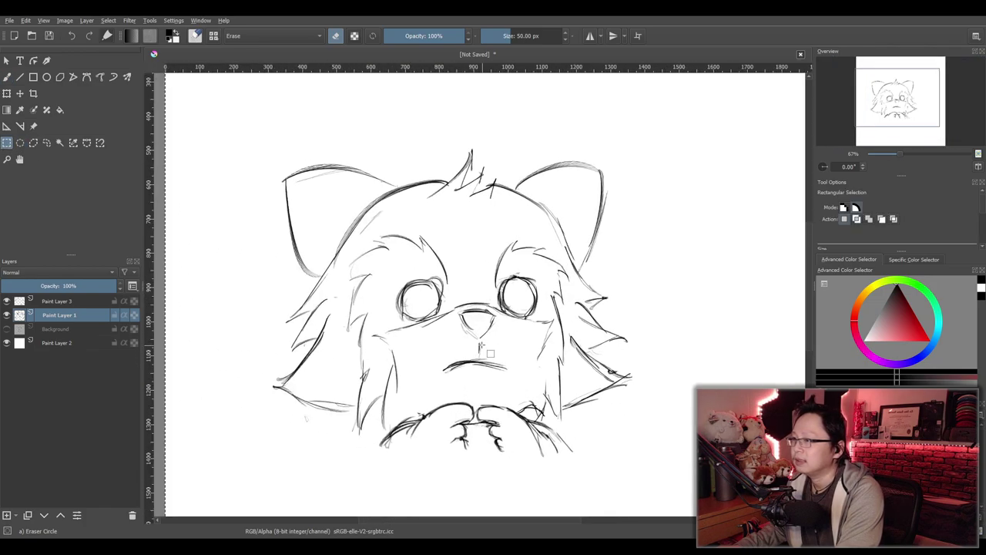
# Merge the top paint layer down into Paint Layer 1, and add a fresh empty paint layer above it
pyautogui.click(42, 302)
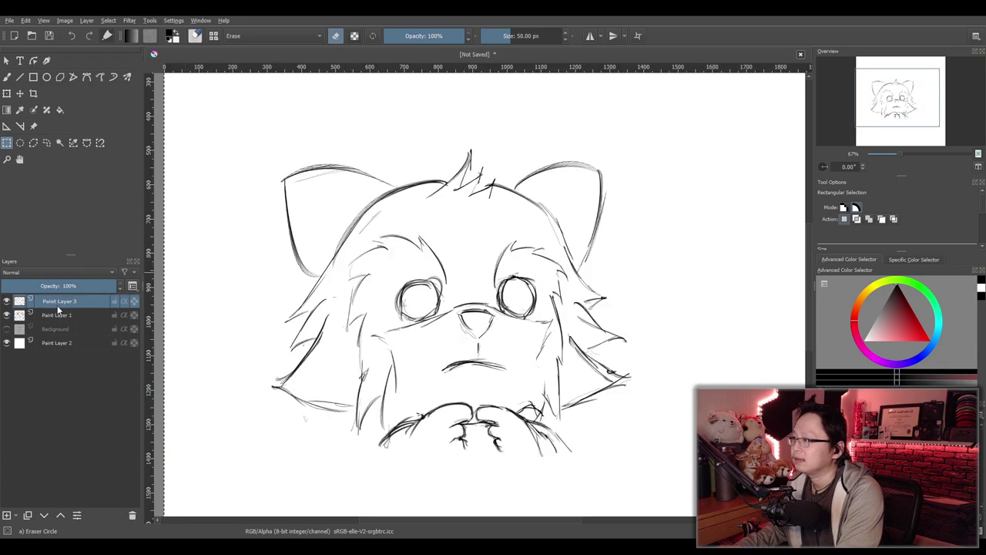
pyautogui.click(53, 315)
pyautogui.moveTo(77, 286)
pyautogui.mouseDown()
pyautogui.moveTo(27, 285)
pyautogui.moveTo(160, 297)
pyautogui.mouseUp()
pyautogui.click(66, 301)
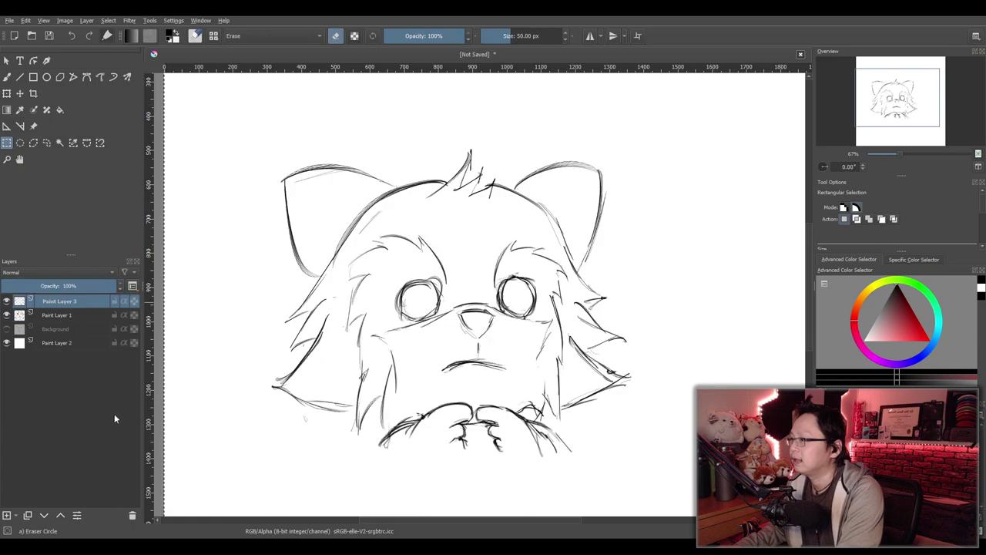
pyautogui.hotkey('ctrl', 'e')
pyautogui.click(7, 516)
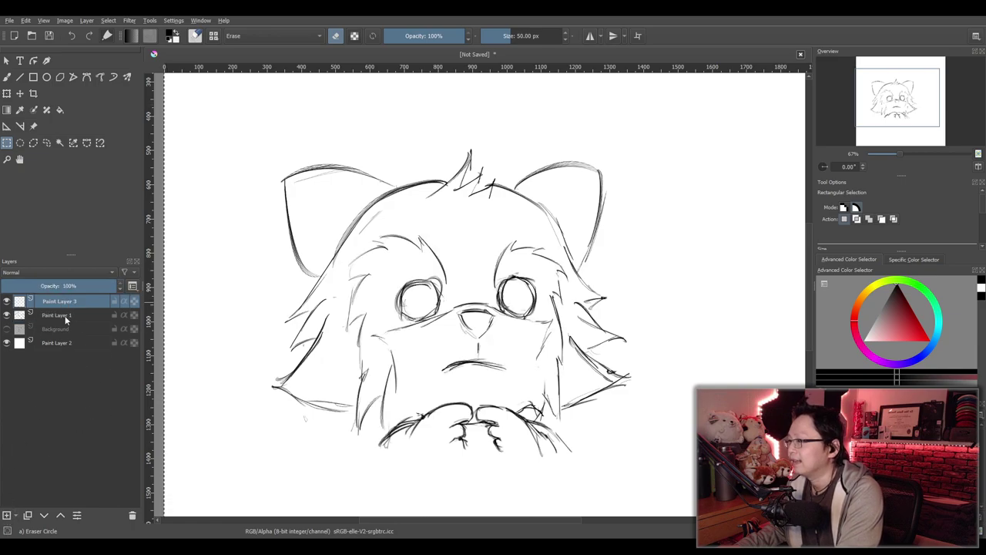
# Lower the opacity of Paint Layer 1 to 25% so its lines serve as a faded guide
pyautogui.click(65, 315)
pyautogui.moveTo(92, 286); pyautogui.dragTo(31, 286)
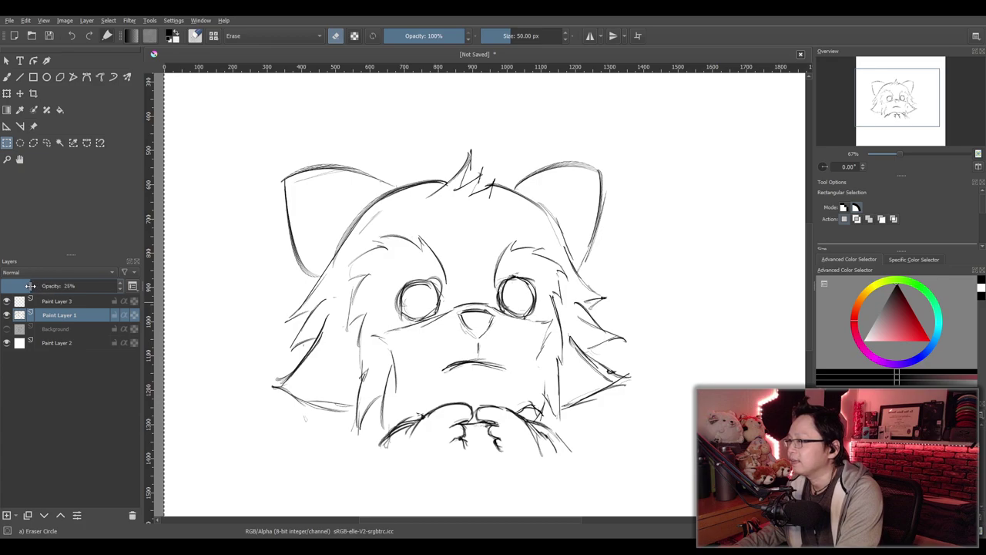
pyautogui.scroll(1, 390, 325)
pyautogui.moveTo(430, 325); pyautogui.dragTo(401, 305)
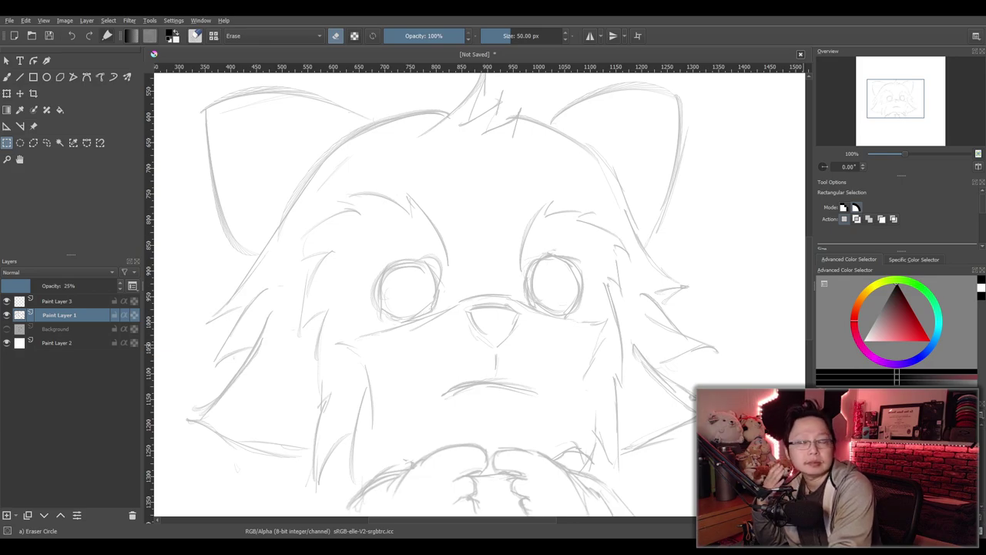
# Examine the faded sketch's face and paws both up close and as a whole
pyautogui.scroll(-2, 779, 252)
pyautogui.moveTo(680, 257)
pyautogui.mouseDown()
pyautogui.moveTo(614, 283)
pyautogui.moveTo(552, 288)
pyautogui.moveTo(537, 278)
pyautogui.mouseUp()
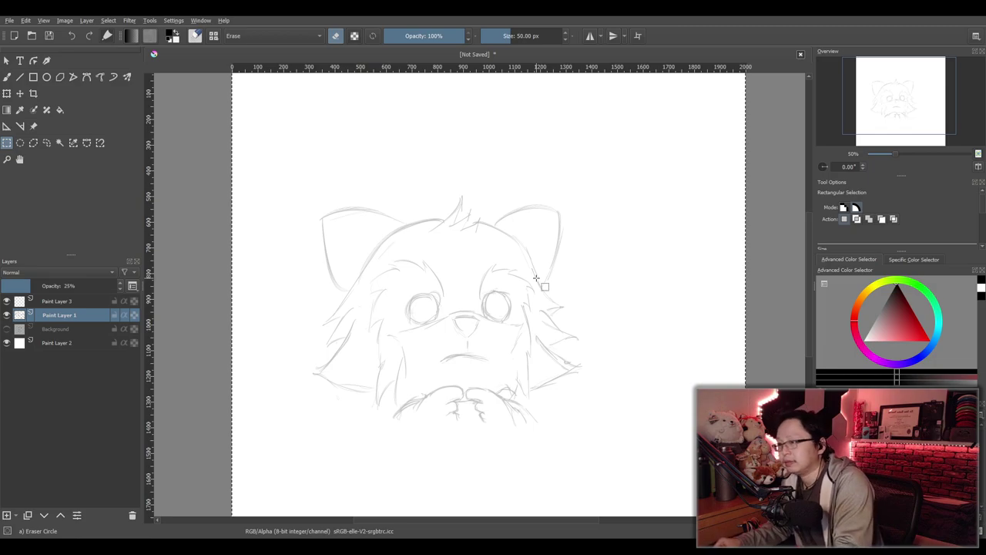
pyautogui.scroll(2, 539, 282)
pyautogui.moveTo(476, 362)
pyautogui.mouseDown()
pyautogui.moveTo(524, 331)
pyautogui.moveTo(495, 350)
pyautogui.moveTo(528, 355)
pyautogui.mouseUp()
pyautogui.scroll(-1, 524, 332)
pyautogui.scroll(1, 495, 351)
pyautogui.scroll(-1, 530, 353)
pyautogui.scroll(2, 532, 342)
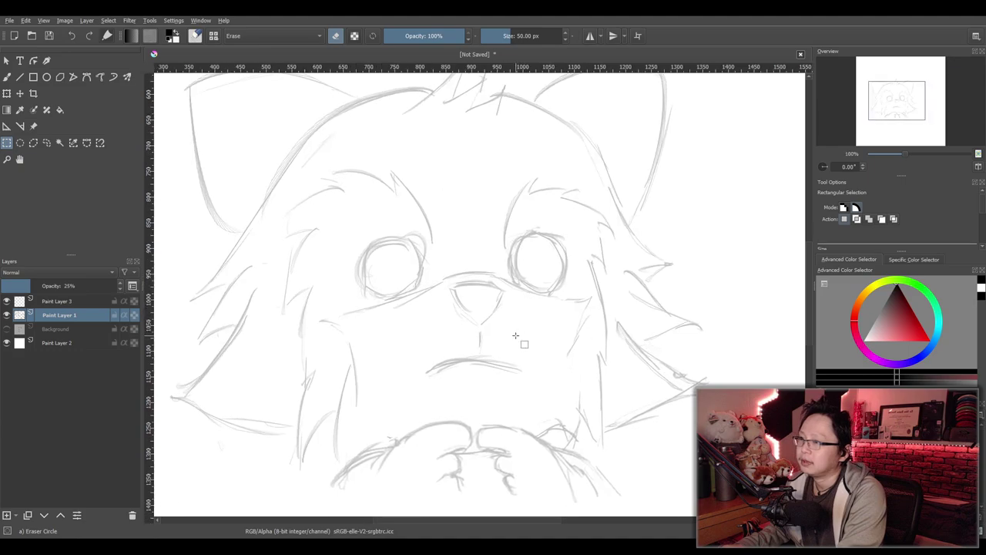
pyautogui.scroll(-1, 516, 336)
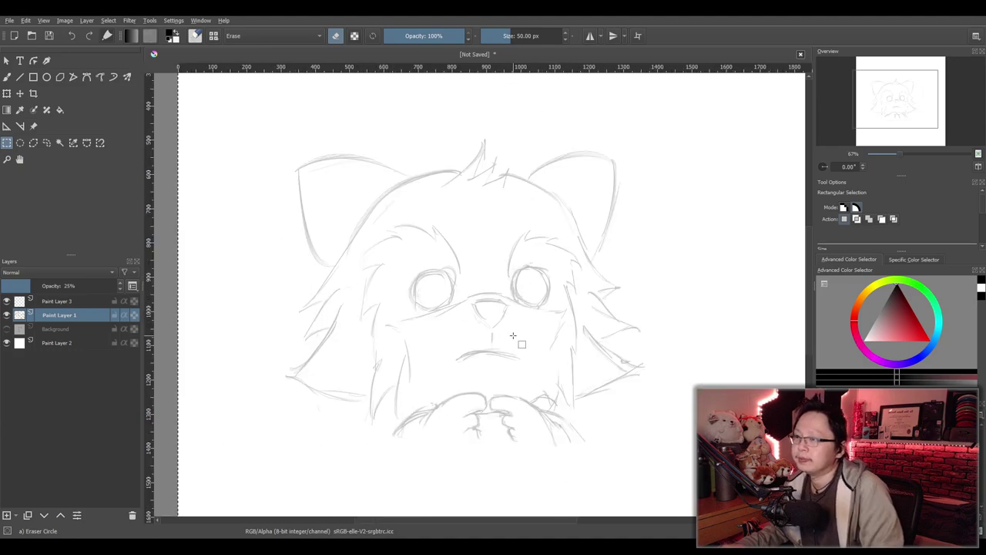
# Set up the freehand Sketching-3 Leaky brush at 1 px on the empty Paint Layer 3
pyautogui.press('/')
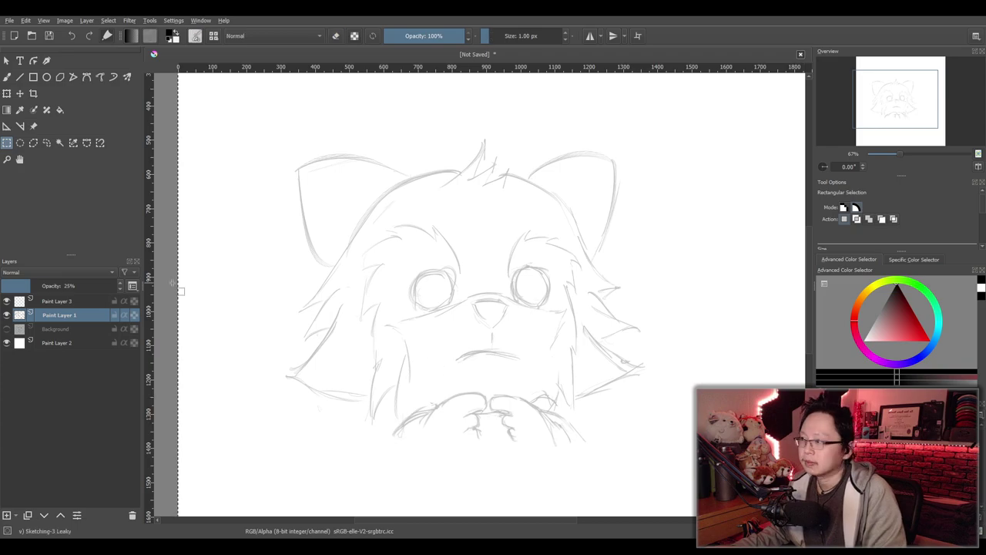
pyautogui.click(60, 302)
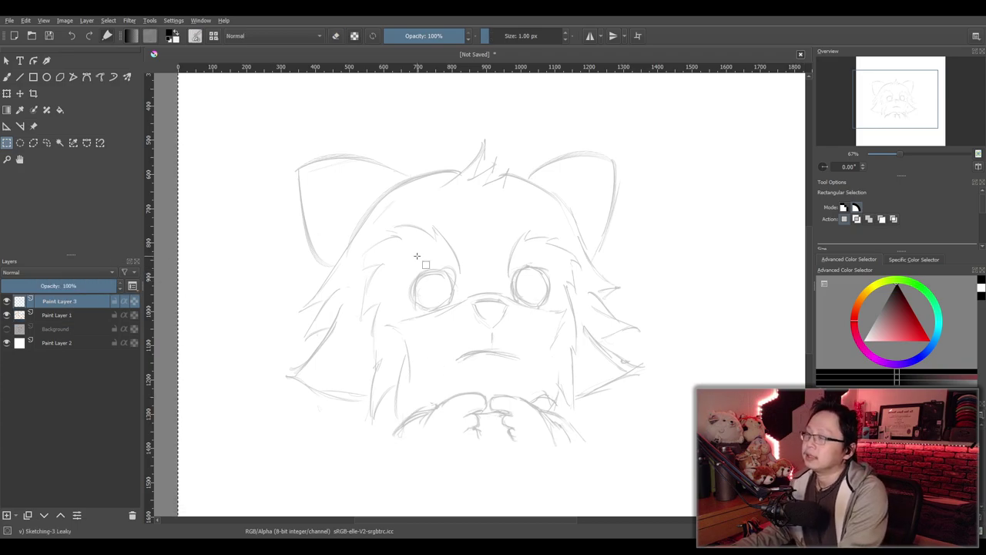
pyautogui.scroll(2, 409, 260)
pyautogui.press('b')
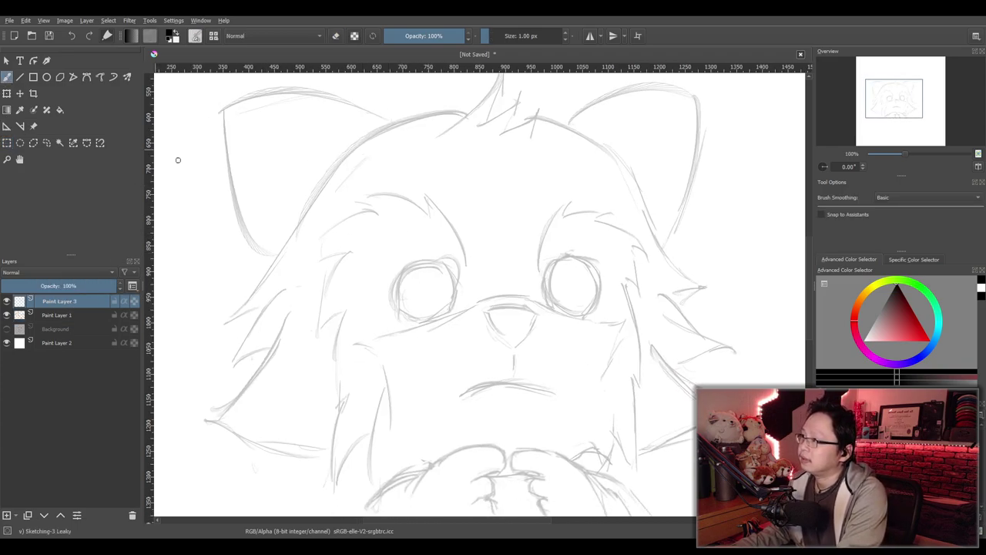
pyautogui.scroll(-2, 450, 285)
pyautogui.scroll(2, 451, 288)
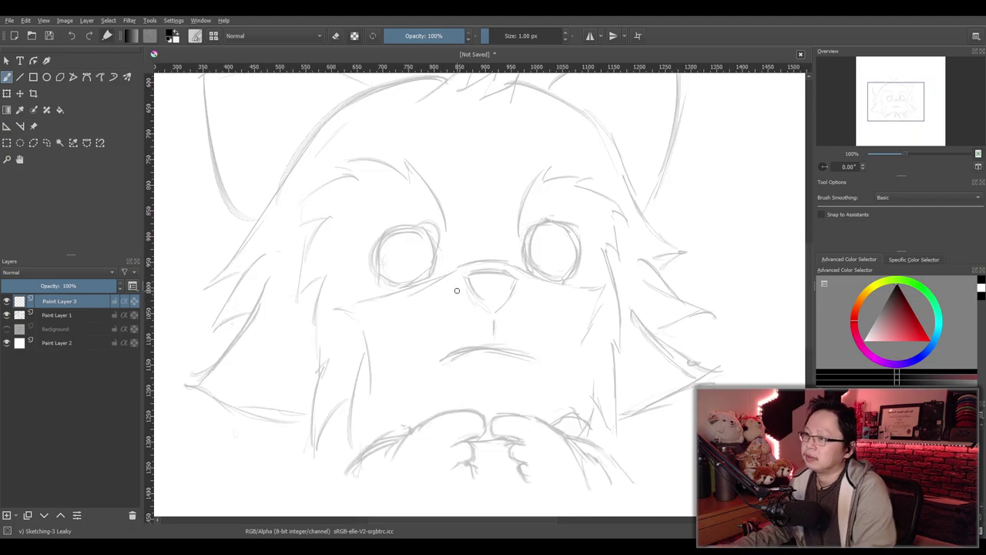
# Draw the muzzle's upper edge from the left-hand cheek up to and over the nose bridge
pyautogui.moveTo(342, 299); pyautogui.dragTo(466, 271)
pyautogui.hotkey('ctrl', 'z')
pyautogui.moveTo(342, 300); pyautogui.dragTo(464, 274)
pyautogui.hotkey('ctrl', 'z')
pyautogui.moveTo(344, 302); pyautogui.dragTo(439, 281)
pyautogui.hotkey('ctrl', 'z')
pyautogui.moveTo(347, 300)
pyautogui.mouseDown()
pyautogui.moveTo(446, 279)
pyautogui.moveTo(349, 306)
pyautogui.moveTo(437, 284)
pyautogui.moveTo(480, 262)
pyautogui.moveTo(531, 269)
pyautogui.mouseUp()
pyautogui.hotkey('ctrl', 'z')
pyautogui.hotkey('ctrl', 'z')
pyautogui.hotkey('ctrl', 'z')
# Continue the muzzle's upper edge from the nose bridge under the right-hand eye to the cheek
pyautogui.moveTo(457, 266); pyautogui.dragTo(595, 285)
pyautogui.hotkey('ctrl', 'z')
pyautogui.moveTo(525, 271); pyautogui.dragTo(597, 287)
pyautogui.hotkey('ctrl', 'z')
pyautogui.moveTo(527, 269); pyautogui.dragTo(584, 284)
pyautogui.hotkey('ctrl', 'z')
pyautogui.moveTo(528, 270)
pyautogui.mouseDown()
pyautogui.moveTo(613, 286)
pyautogui.moveTo(576, 347)
pyautogui.mouseUp()
pyautogui.hotkey('ctrl', 'z')
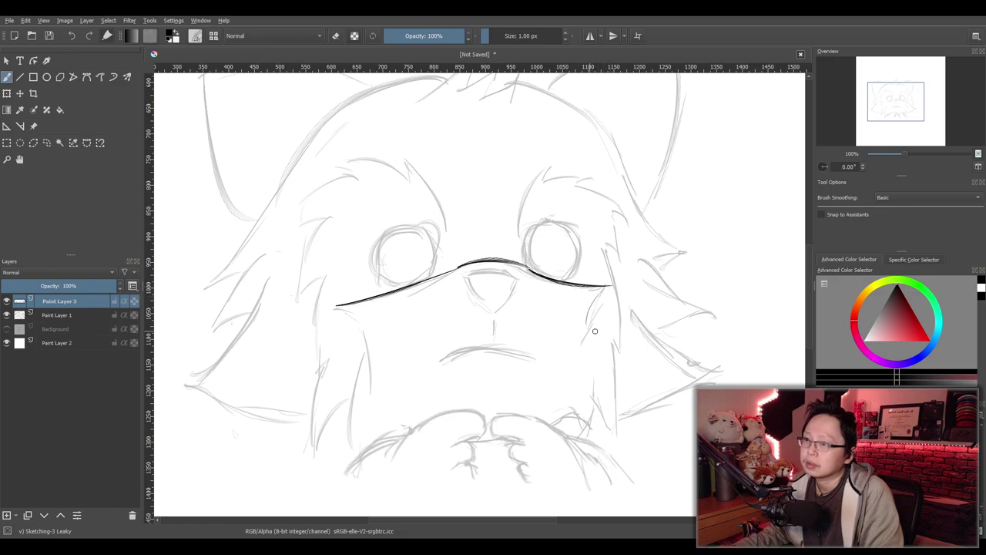
# Draw the muzzle's right-hand side as two curved strokes running down to a pointed fur corner beside the paw
pyautogui.moveTo(609, 287)
pyautogui.mouseDown()
pyautogui.moveTo(583, 345)
pyautogui.moveTo(585, 443)
pyautogui.mouseUp()
pyautogui.hotkey('ctrl', 'z')
pyautogui.moveTo(584, 344); pyautogui.dragTo(585, 442)
pyautogui.hotkey('ctrl', 'z')
pyautogui.hotkey('ctrl', 'z')
pyautogui.moveTo(610, 289); pyautogui.dragTo(589, 356)
pyautogui.hotkey('ctrl', 'z')
pyautogui.moveTo(611, 288); pyautogui.dragTo(579, 451)
pyautogui.hotkey('ctrl', 'z')
pyautogui.moveTo(592, 343); pyautogui.dragTo(584, 430)
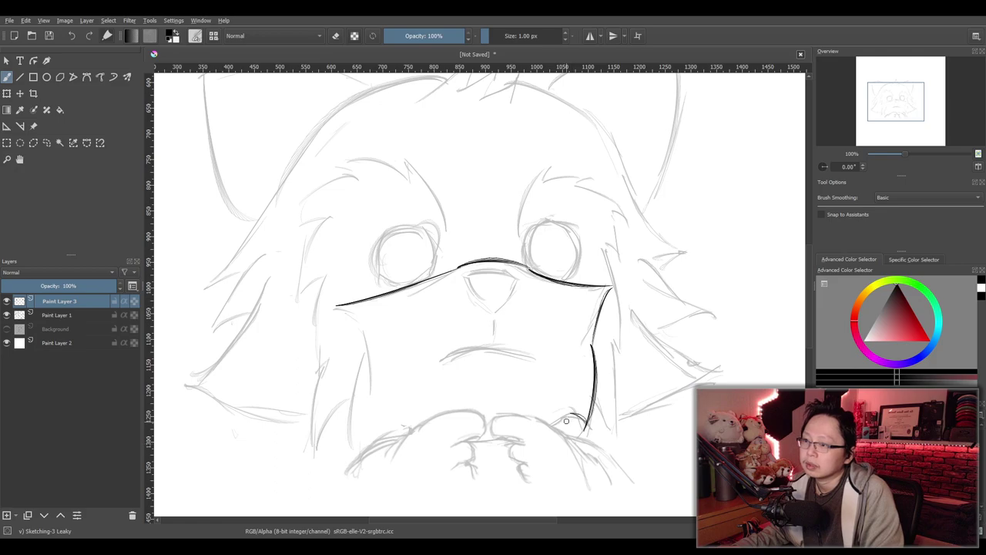
# Draw the chin as a shallow curve across the paws, with a fur stroke sweeping down to the left-hand corner
pyautogui.moveTo(401, 429)
pyautogui.mouseDown()
pyautogui.moveTo(512, 439)
pyautogui.moveTo(452, 439)
pyautogui.moveTo(556, 406)
pyautogui.mouseUp()
pyautogui.hotkey('ctrl', 'z')
pyautogui.hotkey('ctrl', 'z')
pyautogui.moveTo(408, 428); pyautogui.dragTo(571, 408)
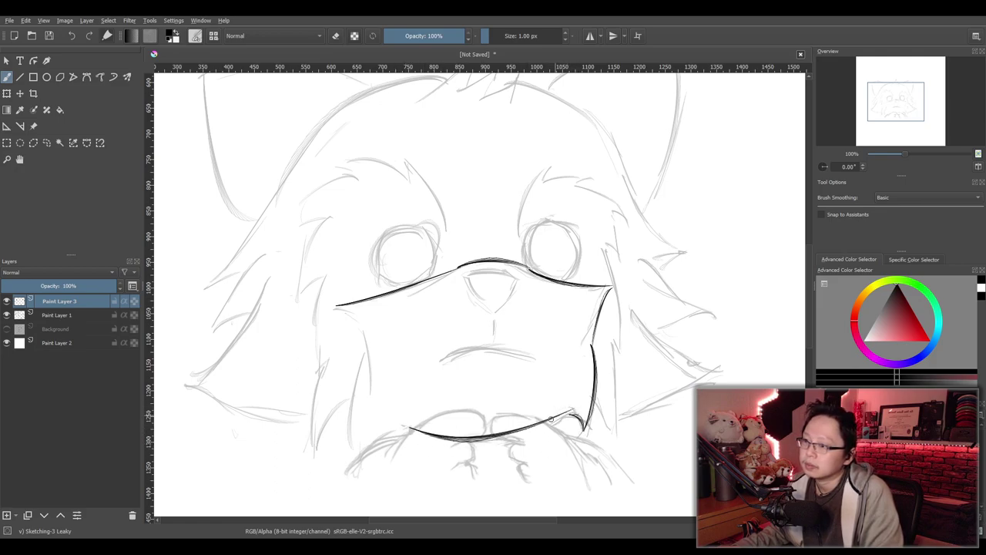
pyautogui.moveTo(409, 431); pyautogui.dragTo(354, 473)
pyautogui.hotkey('ctrl', 'z')
# Try side lines for the muzzle's left-hand edge down to the lower corner, and undo them
pyautogui.moveTo(370, 351)
pyautogui.mouseDown()
pyautogui.moveTo(343, 466)
pyautogui.moveTo(352, 471)
pyautogui.mouseUp()
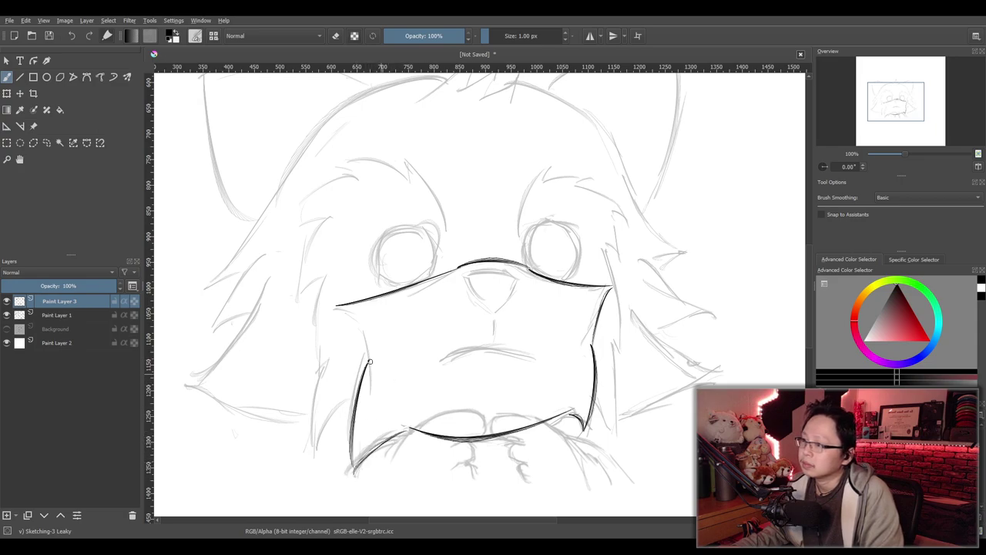
pyautogui.hotkey('ctrl', 'z')
pyautogui.moveTo(337, 306)
pyautogui.mouseDown()
pyautogui.moveTo(369, 360)
pyautogui.moveTo(336, 464)
pyautogui.mouseUp()
pyautogui.hotkey('ctrl', 'z')
pyautogui.hotkey('ctrl', 'z')
pyautogui.hotkey('ctrl', 'z')
# Try the muzzle's left-hand side as a long lower curve with a short upper curve, and undo both strokes
pyautogui.moveTo(367, 353); pyautogui.dragTo(354, 473)
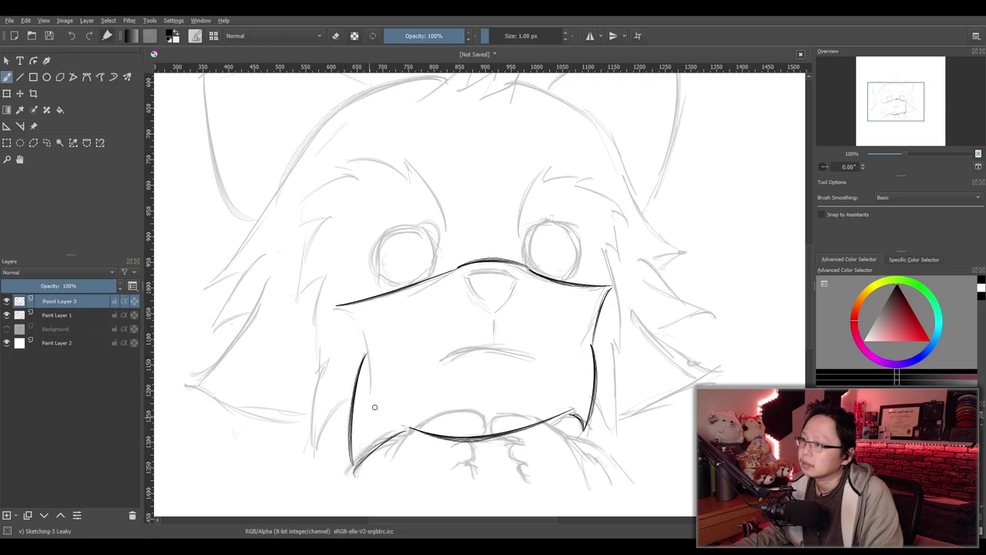
pyautogui.hotkey('ctrl', 'z')
pyautogui.moveTo(338, 306); pyautogui.dragTo(368, 358)
pyautogui.hotkey('ctrl', 'z')
pyautogui.moveTo(337, 307); pyautogui.dragTo(368, 356)
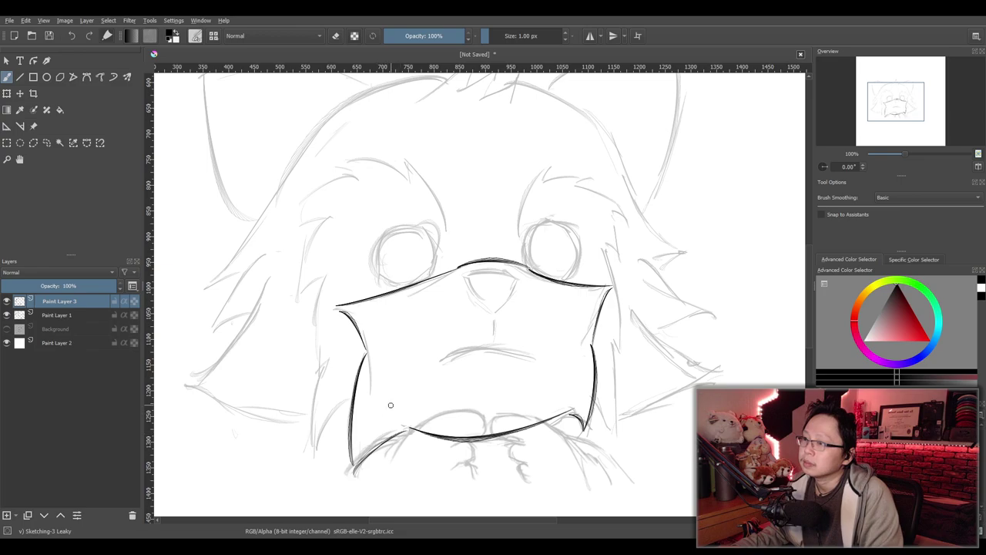
pyautogui.hotkey('ctrl', 'z')
pyautogui.hotkey('ctrl', 'z')
# Draw the muzzle's left-hand side as a short curve from the cheek point meeting a longer curve down to the corner
pyautogui.moveTo(366, 358)
pyautogui.mouseDown()
pyautogui.moveTo(342, 429)
pyautogui.moveTo(353, 453)
pyautogui.mouseUp()
pyautogui.hotkey('ctrl', 'z')
pyautogui.hotkey('ctrl', 'z')
pyautogui.moveTo(368, 367); pyautogui.dragTo(349, 471)
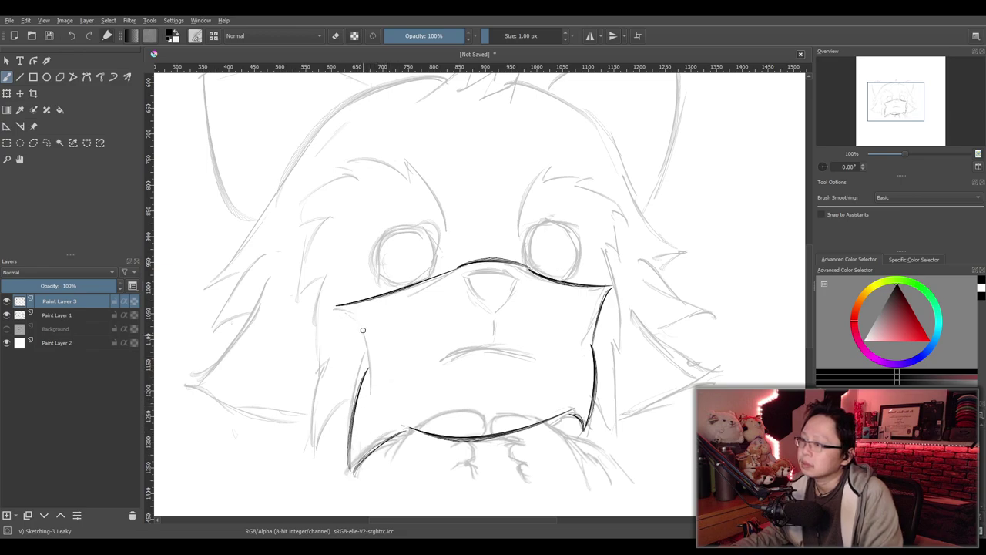
pyautogui.moveTo(337, 308)
pyautogui.mouseDown()
pyautogui.moveTo(370, 362)
pyautogui.moveTo(352, 458)
pyautogui.mouseUp()
pyautogui.hotkey('ctrl', 'z')
pyautogui.hotkey('ctrl', 'z')
pyautogui.moveTo(346, 309); pyautogui.dragTo(366, 356)
pyautogui.hotkey('ctrl', 'z')
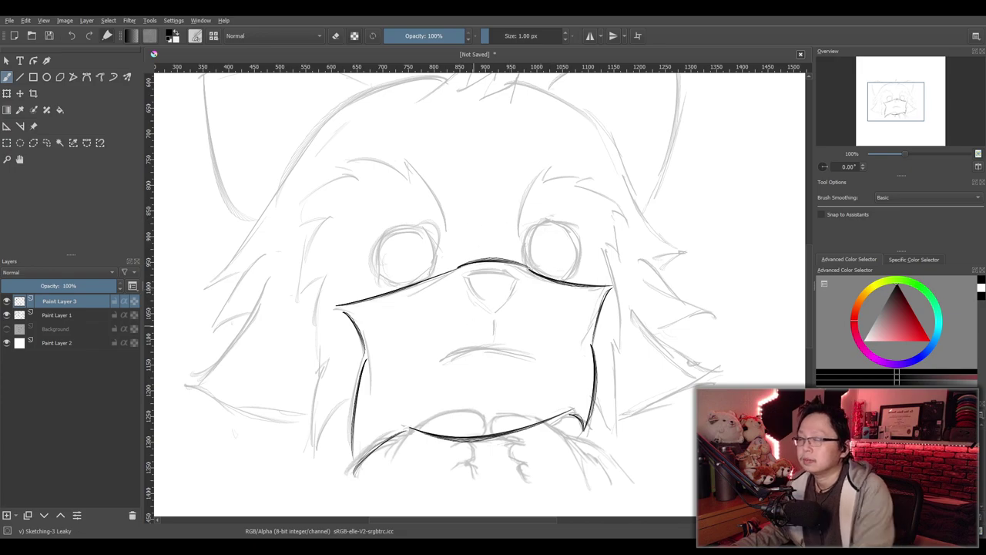
# Try a curved top edge for the nose over the faded guide, and undo the strokes
pyautogui.scroll(2, 473, 326)
pyautogui.moveTo(518, 336); pyautogui.dragTo(504, 344)
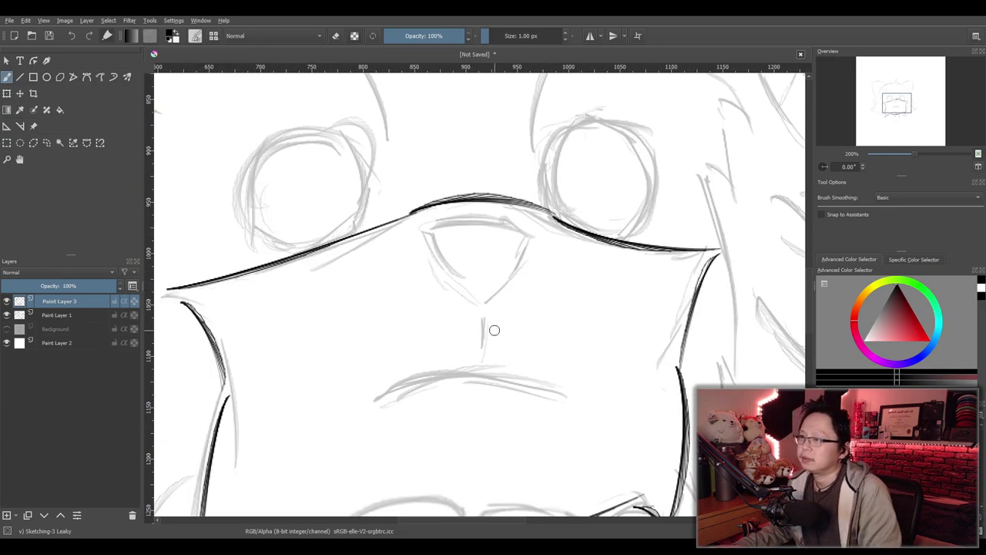
pyautogui.hotkey('ctrl', 'z')
pyautogui.moveTo(425, 235); pyautogui.dragTo(533, 238)
pyautogui.hotkey('ctrl', 'z')
pyautogui.moveTo(422, 234)
pyautogui.mouseDown()
pyautogui.moveTo(528, 244)
pyautogui.moveTo(506, 290)
pyautogui.mouseUp()
pyautogui.hotkey('ctrl', 'z')
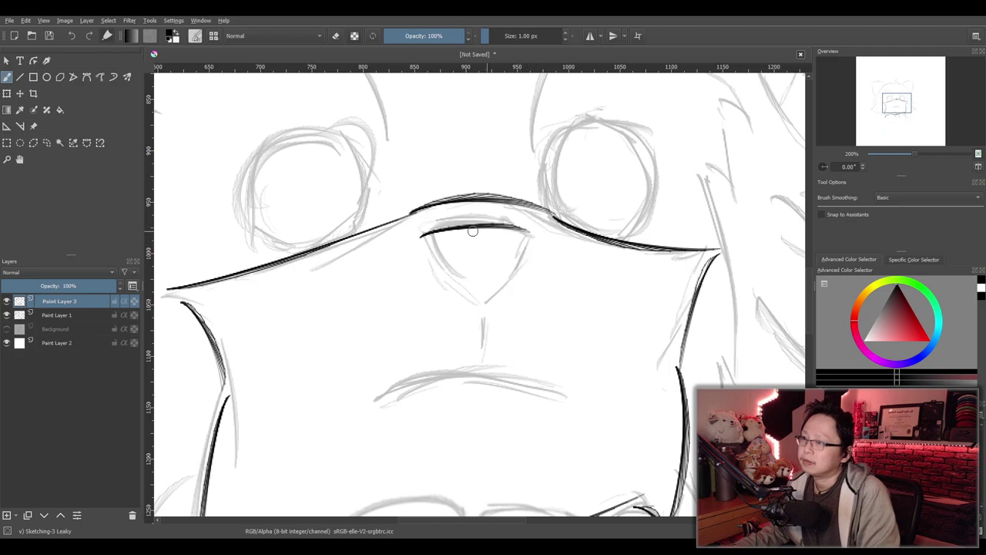
pyautogui.hotkey('ctrl', 'z')
pyautogui.hotkey('ctrl', 'z')
# Draw the nose as a rounded triangle with a curved top edge and sides meeting at a point below
pyautogui.moveTo(439, 227)
pyautogui.mouseDown()
pyautogui.moveTo(547, 238)
pyautogui.moveTo(526, 256)
pyautogui.mouseUp()
pyautogui.hotkey('ctrl', 'z')
pyautogui.hotkey('ctrl', 'z')
pyautogui.hotkey('ctrl', 'z')
pyautogui.moveTo(428, 231)
pyautogui.mouseDown()
pyautogui.moveTo(529, 245)
pyautogui.moveTo(532, 238)
pyautogui.moveTo(485, 295)
pyautogui.mouseUp()
pyautogui.hotkey('ctrl', 'z')
pyautogui.moveTo(436, 230); pyautogui.dragTo(484, 296)
pyautogui.hotkey('ctrl', 'z')
pyautogui.moveTo(433, 234)
pyautogui.mouseDown()
pyautogui.moveTo(440, 259)
pyautogui.moveTo(486, 299)
pyautogui.moveTo(455, 288)
pyautogui.moveTo(492, 290)
pyautogui.mouseUp()
pyautogui.hotkey('ctrl', 'z')
pyautogui.hotkey('ctrl', 'z')
pyautogui.hotkey('ctrl', 'z')
pyautogui.moveTo(434, 238); pyautogui.dragTo(493, 297)
pyautogui.scroll(-2, 497, 278)
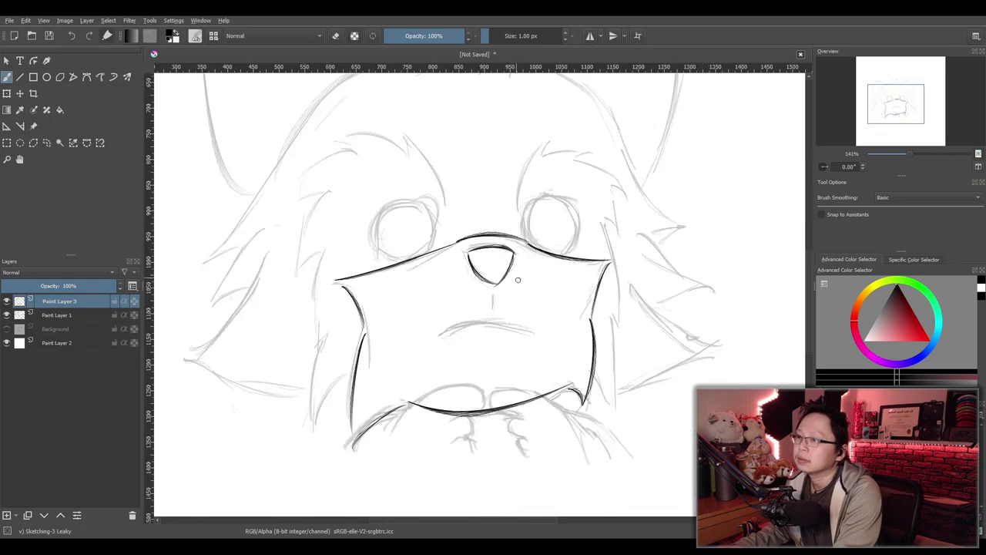
# Draw a short vertical line just below the nose's lower point
pyautogui.scroll(3, 511, 306)
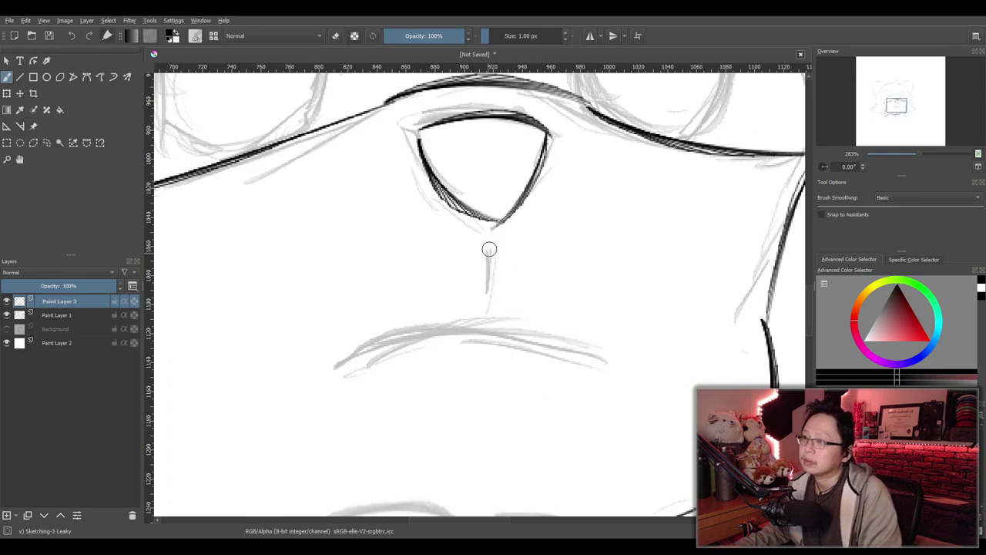
pyautogui.moveTo(501, 241); pyautogui.dragTo(498, 306)
pyautogui.hotkey('ctrl', 'z')
pyautogui.moveTo(501, 240); pyautogui.dragTo(497, 308)
# Try the mouth as a wide arc over the faded guide, and undo the strokes
pyautogui.moveTo(338, 363); pyautogui.dragTo(583, 353)
pyautogui.hotkey('ctrl', 'z')
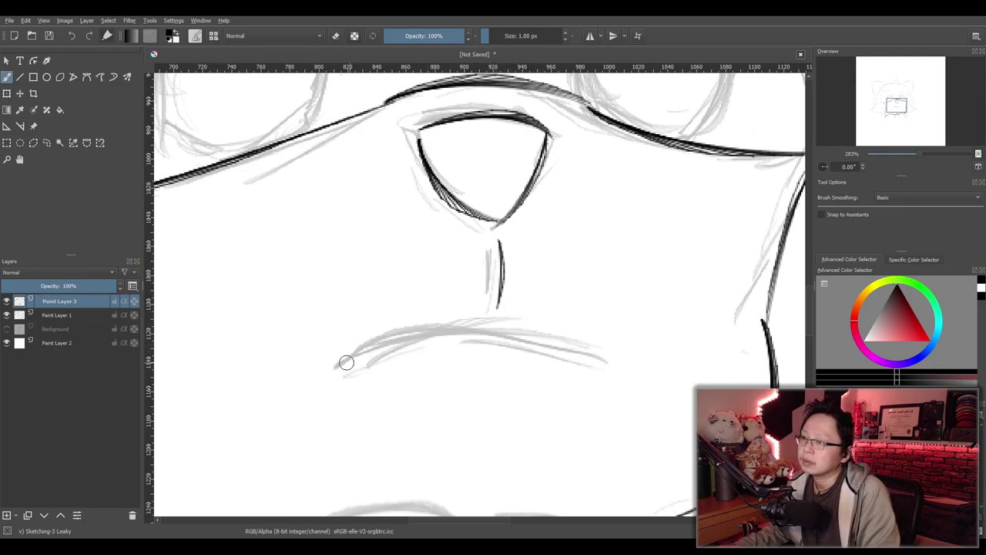
pyautogui.moveTo(337, 363); pyautogui.dragTo(598, 393)
pyautogui.scroll(-4, 501, 362)
pyautogui.scroll(2, 530, 382)
pyautogui.hotkey('ctrl', 'z')
# Draw the mouth as a shorter downturned arc beneath the nose line
pyautogui.moveTo(386, 356); pyautogui.dragTo(536, 344)
pyautogui.hotkey('ctrl', 'z')
pyautogui.moveTo(395, 348); pyautogui.dragTo(531, 337)
pyautogui.hotkey('ctrl', 'z')
pyautogui.moveTo(397, 352); pyautogui.dragTo(523, 359)
pyautogui.scroll(-3, 504, 359)
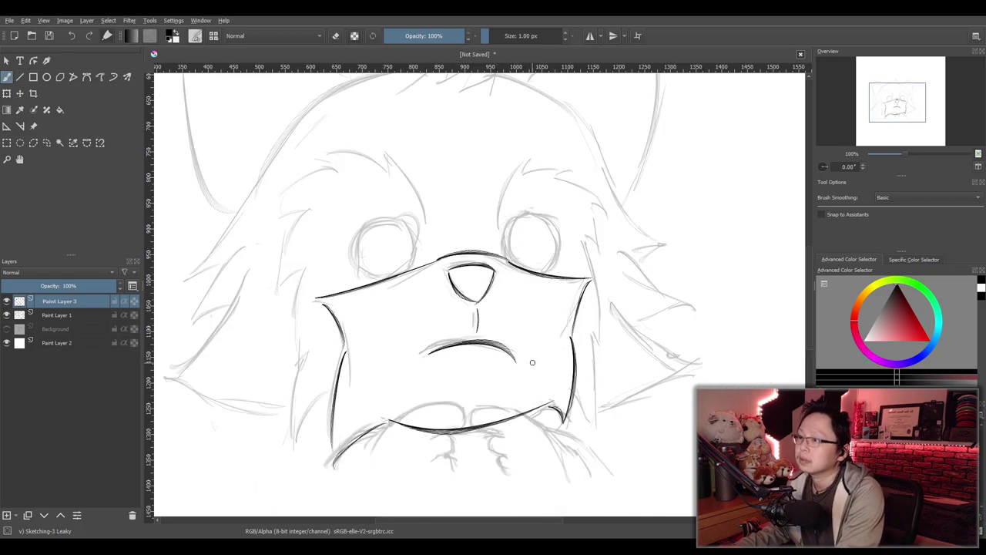
# Try the inner curve of the right-hand eye over the faded guide circle, and undo the strokes
pyautogui.scroll(2, 542, 346)
pyautogui.scroll(3, 516, 347)
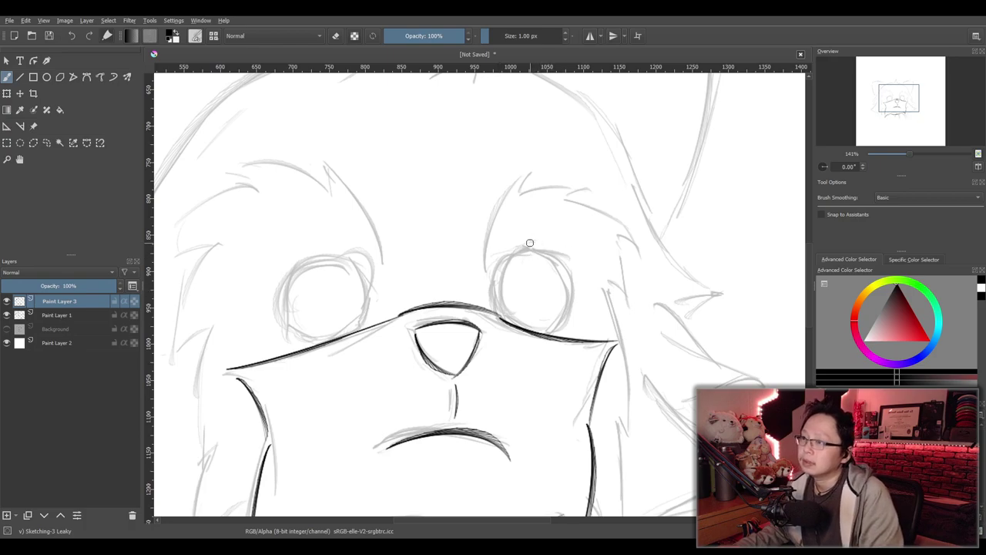
pyautogui.moveTo(524, 250); pyautogui.dragTo(511, 319)
pyautogui.hotkey('ctrl', 'z')
pyautogui.moveTo(530, 248)
pyautogui.mouseDown()
pyautogui.moveTo(518, 311)
pyautogui.moveTo(521, 251)
pyautogui.moveTo(505, 318)
pyautogui.mouseUp()
pyautogui.hotkey('ctrl', 'z')
pyautogui.hotkey('ctrl', 'z')
pyautogui.hotkey('ctrl', 'z')
pyautogui.moveTo(530, 250); pyautogui.dragTo(504, 317)
pyautogui.hotkey('ctrl', 'z')
pyautogui.moveTo(529, 254); pyautogui.dragTo(502, 314)
pyautogui.hotkey('ctrl', 'z')
# Try closing the right-hand eye with an outer curve from its top, and undo the strokes
pyautogui.moveTo(531, 251)
pyautogui.mouseDown()
pyautogui.moveTo(568, 335)
pyautogui.moveTo(551, 311)
pyautogui.mouseUp()
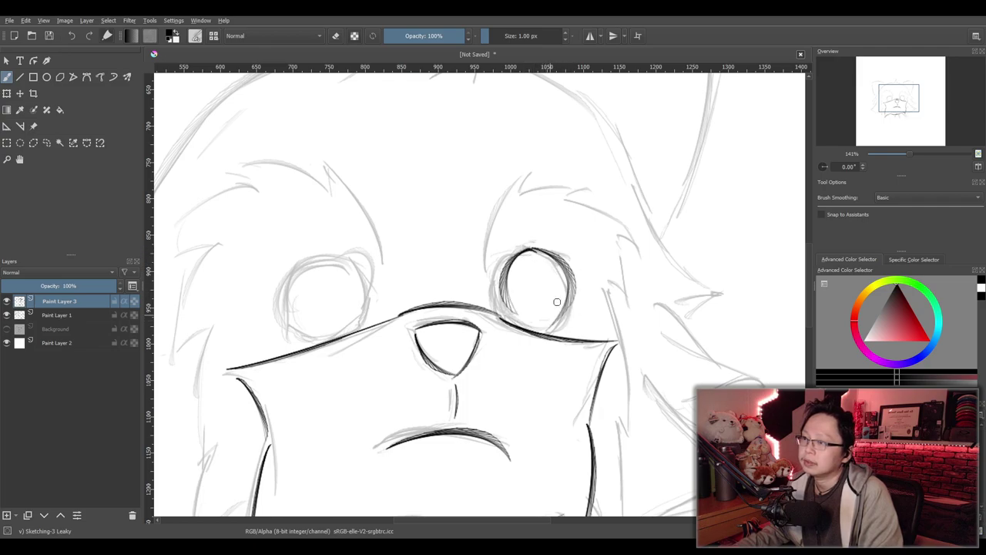
pyautogui.hotkey('ctrl', 'z')
pyautogui.hotkey('ctrl', 'z')
pyautogui.moveTo(530, 250)
pyautogui.mouseDown()
pyautogui.moveTo(494, 282)
pyautogui.moveTo(546, 272)
pyautogui.moveTo(534, 250)
pyautogui.moveTo(575, 296)
pyautogui.moveTo(534, 251)
pyautogui.moveTo(574, 284)
pyautogui.moveTo(567, 307)
pyautogui.mouseUp()
pyautogui.hotkey('ctrl', 'z')
pyautogui.hotkey('ctrl', 'z')
pyautogui.hotkey('ctrl', 'z')
# Try the right-hand eye as a narrow oval built from an inner and an outer curve, and undo it
pyautogui.moveTo(530, 250); pyautogui.dragTo(499, 319)
pyautogui.hotkey('ctrl', 'z')
pyautogui.moveTo(539, 250); pyautogui.dragTo(506, 314)
pyautogui.moveTo(538, 250); pyautogui.dragTo(568, 325)
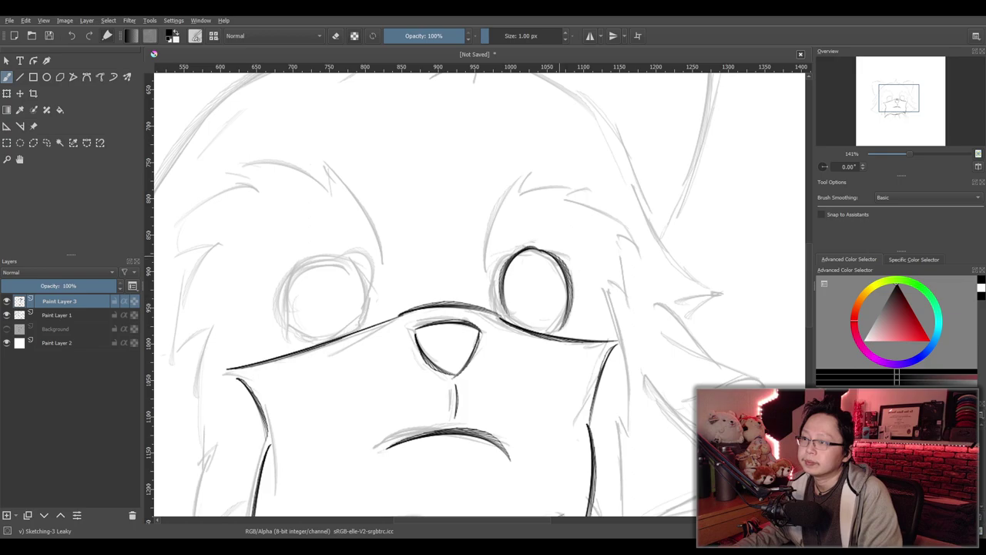
pyautogui.hotkey('ctrl', 'z')
pyautogui.moveTo(539, 251)
pyautogui.mouseDown()
pyautogui.moveTo(569, 301)
pyautogui.moveTo(543, 332)
pyautogui.mouseUp()
pyautogui.hotkey('ctrl', 'z')
pyautogui.hotkey('ctrl', 'z')
pyautogui.hotkey('ctrl', 'z')
# Try the right-hand eye's curves down to the muzzle line again, and undo them
pyautogui.moveTo(524, 251)
pyautogui.mouseDown()
pyautogui.moveTo(500, 308)
pyautogui.moveTo(504, 322)
pyautogui.moveTo(552, 341)
pyautogui.mouseUp()
pyautogui.hotkey('ctrl', 'z')
pyautogui.moveTo(528, 251); pyautogui.dragTo(556, 331)
pyautogui.hotkey('ctrl', 'z')
pyautogui.hotkey('ctrl', 'z')
# Draw the right-hand eye as an upright oval of an inner and an outer curve reaching the muzzle's upper edge
pyautogui.moveTo(525, 252); pyautogui.dragTo(512, 319)
pyautogui.moveTo(572, 260); pyautogui.dragTo(557, 333)
pyautogui.hotkey('ctrl', 'z')
pyautogui.moveTo(548, 248); pyautogui.dragTo(558, 339)
pyautogui.hotkey('ctrl', 'z')
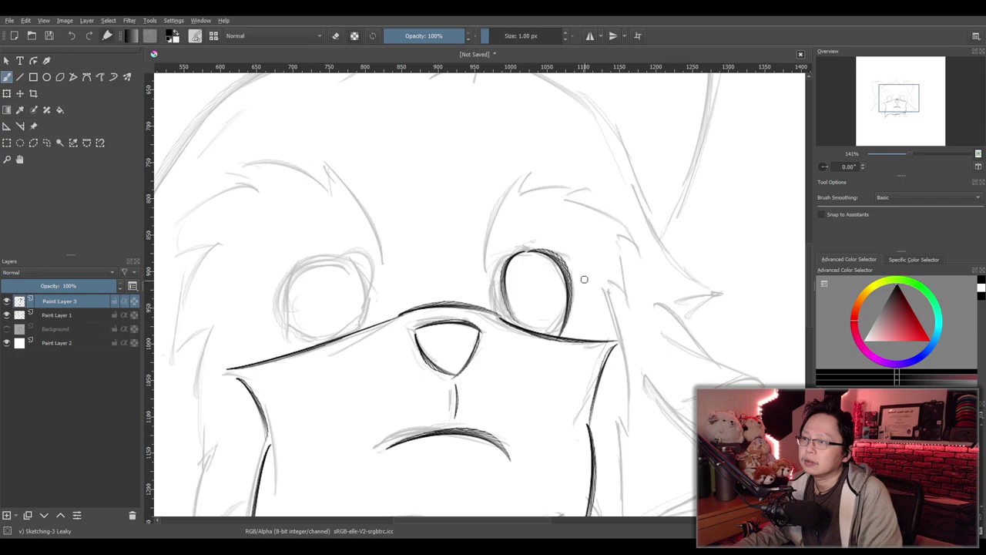
pyautogui.scroll(-3, 600, 261)
pyautogui.scroll(4, 623, 262)
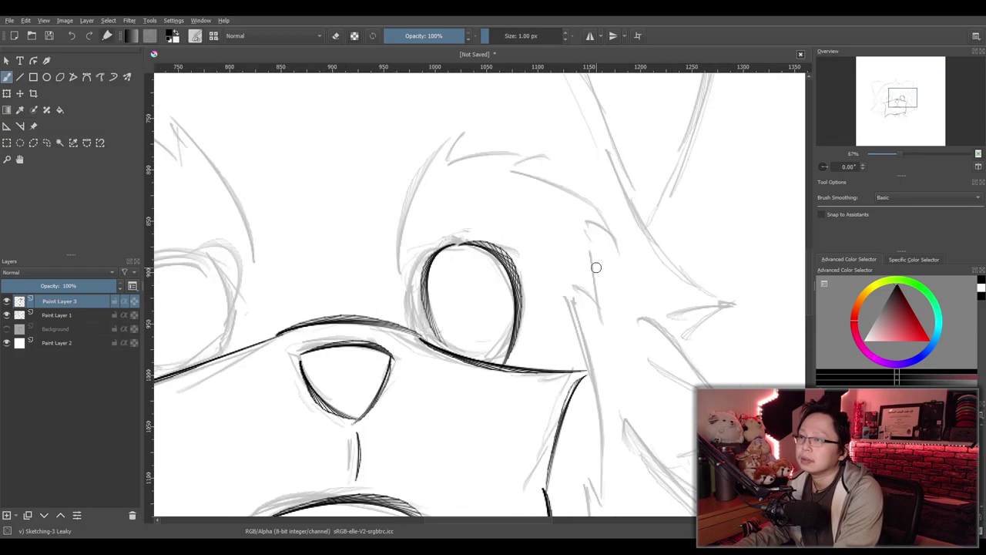
# Redraw the right-hand eye's outer curve from the top of the oval down to the muzzle line
pyautogui.moveTo(433, 249)
pyautogui.mouseDown()
pyautogui.moveTo(422, 333)
pyautogui.moveTo(515, 284)
pyautogui.moveTo(477, 346)
pyautogui.moveTo(515, 273)
pyautogui.moveTo(514, 360)
pyautogui.mouseUp()
pyautogui.hotkey('ctrl', 'z')
pyautogui.hotkey('ctrl', 'z')
pyautogui.hotkey('ctrl', 'z')
pyautogui.moveTo(448, 246); pyautogui.dragTo(511, 360)
pyautogui.hotkey('ctrl', 'z')
pyautogui.moveTo(449, 246); pyautogui.dragTo(511, 352)
pyautogui.scroll(-1, 527, 261)
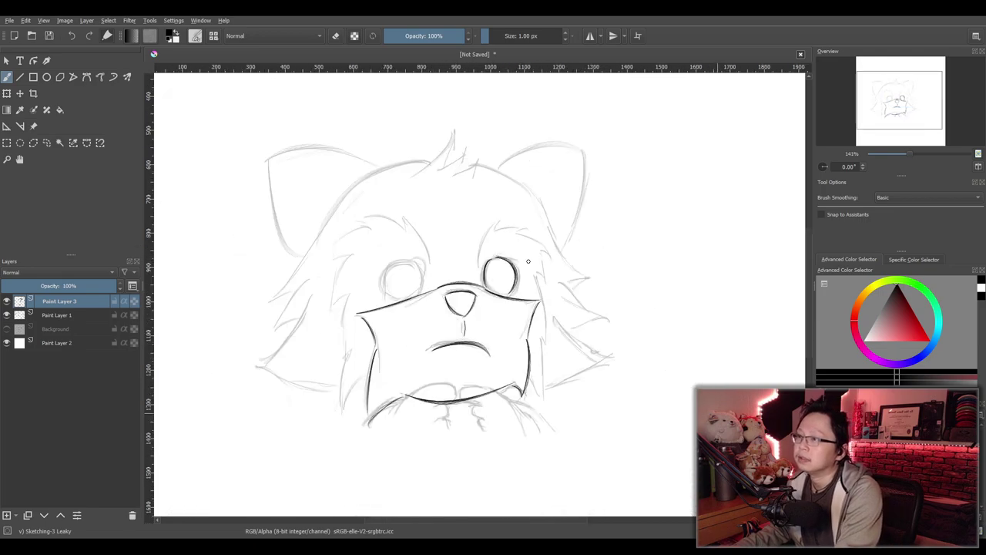
# Draw the left-hand eye as a round outline from two curves resting on the muzzle's upper edge
pyautogui.scroll(3, 400, 286)
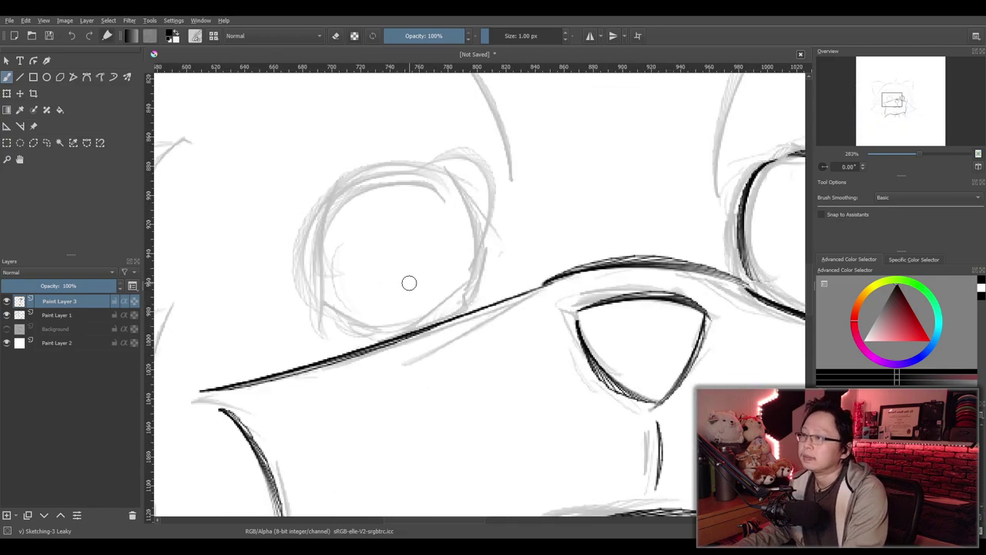
pyautogui.moveTo(389, 204); pyautogui.dragTo(347, 316)
pyautogui.hotkey('ctrl', 'z')
pyautogui.moveTo(398, 205); pyautogui.dragTo(405, 314)
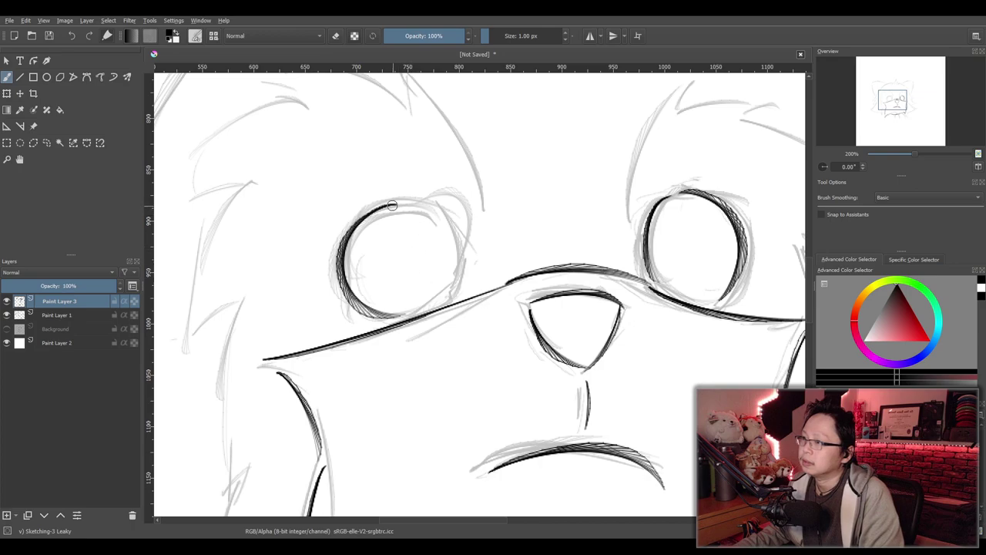
pyautogui.moveTo(392, 205); pyautogui.dragTo(439, 309)
pyautogui.scroll(-3, 478, 208)
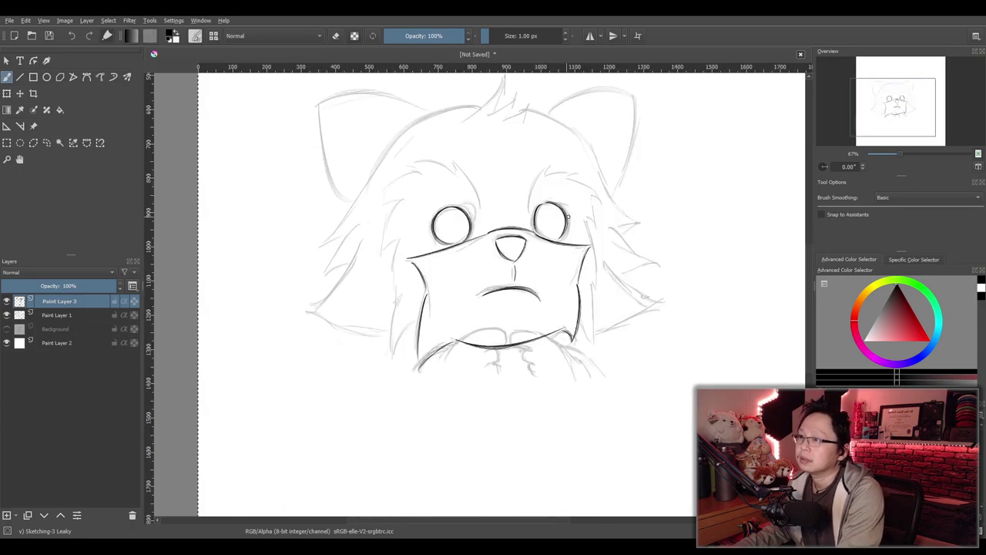
# Draw the fur patch above the right-hand eye as an inner curve rising to a pointed tuft, with jagged strokes outward
pyautogui.scroll(3, 574, 215)
pyautogui.scroll(-1, 574, 257)
pyautogui.scroll(1, 523, 258)
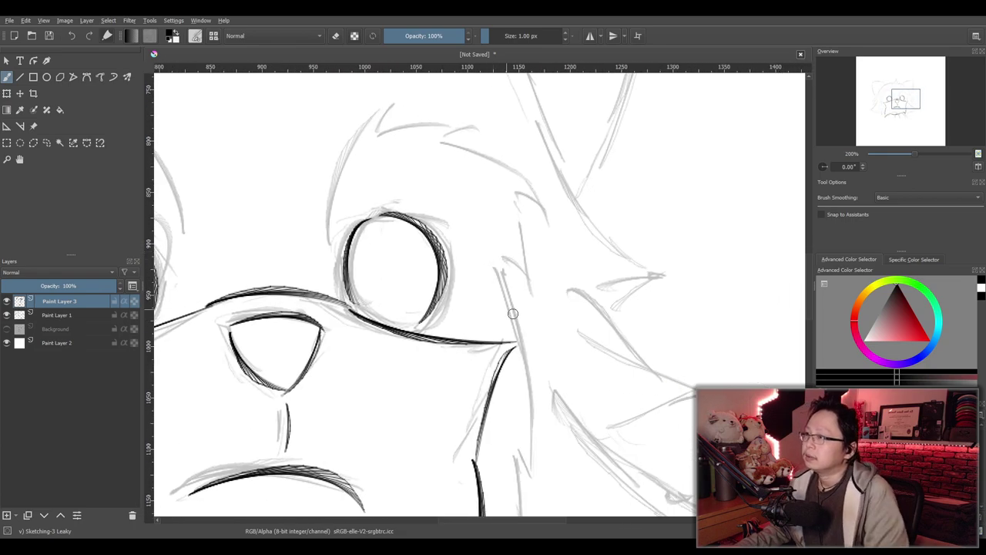
pyautogui.moveTo(330, 234); pyautogui.dragTo(378, 101)
pyautogui.hotkey('ctrl', 'z')
pyautogui.moveTo(327, 237)
pyautogui.mouseDown()
pyautogui.moveTo(413, 94)
pyautogui.moveTo(388, 133)
pyautogui.mouseUp()
pyautogui.hotkey('ctrl', 'z')
pyautogui.moveTo(404, 99)
pyautogui.mouseDown()
pyautogui.moveTo(393, 130)
pyautogui.moveTo(480, 141)
pyautogui.mouseUp()
pyautogui.hotkey('ctrl', 'z')
pyautogui.moveTo(392, 132)
pyautogui.mouseDown()
pyautogui.moveTo(477, 125)
pyautogui.moveTo(451, 139)
pyautogui.moveTo(543, 197)
pyautogui.mouseUp()
pyautogui.hotkey('ctrl', 'z')
# Draw a hooked fur tuft at the outer side of the right-hand eye patch
pyautogui.moveTo(455, 144)
pyautogui.mouseDown()
pyautogui.moveTo(543, 215)
pyautogui.moveTo(530, 298)
pyautogui.mouseUp()
pyautogui.hotkey('ctrl', 'z')
pyautogui.moveTo(516, 196); pyautogui.dragTo(533, 297)
pyautogui.hotkey('ctrl', 'z')
# Try long fur lines down the right-hand cheek beside the muzzle, and undo them
pyautogui.moveTo(516, 196)
pyautogui.mouseDown()
pyautogui.moveTo(539, 294)
pyautogui.moveTo(518, 271)
pyautogui.moveTo(543, 442)
pyautogui.mouseUp()
pyautogui.hotkey('ctrl', 'z')
pyautogui.moveTo(520, 273)
pyautogui.mouseDown()
pyautogui.moveTo(543, 332)
pyautogui.moveTo(533, 465)
pyautogui.mouseUp()
pyautogui.scroll(-2, 562, 347)
pyautogui.scroll(1, 568, 364)
pyautogui.hotkey('ctrl', 'z')
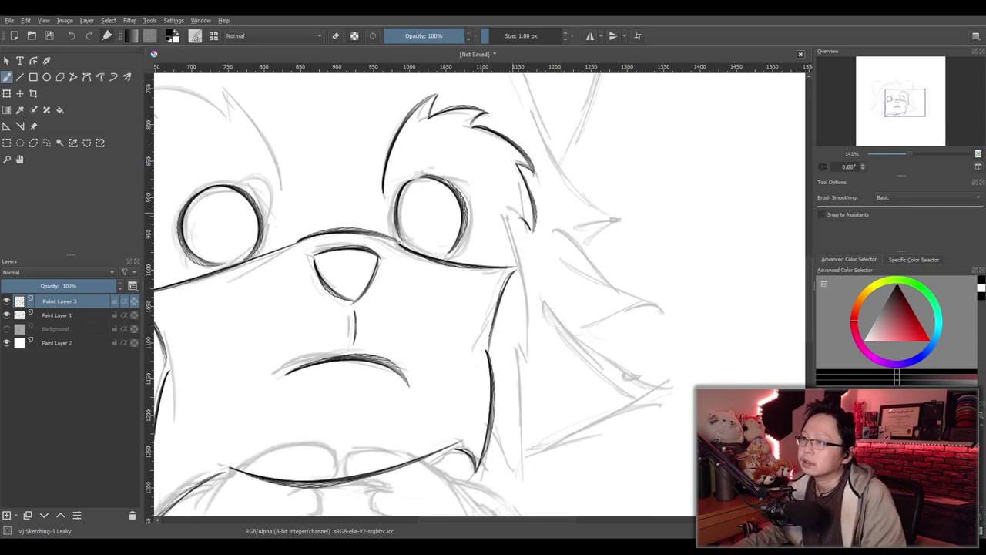
pyautogui.hotkey('ctrl', 'z')
# Draw the upper right-hand cheek fur as a long curve from the eye tuft down beside the muzzle
pyautogui.moveTo(505, 208)
pyautogui.mouseDown()
pyautogui.moveTo(533, 235)
pyautogui.moveTo(521, 462)
pyautogui.mouseUp()
pyautogui.hotkey('ctrl', 'z')
pyautogui.hotkey('ctrl', 'z')
pyautogui.moveTo(513, 341); pyautogui.dragTo(524, 404)
pyautogui.hotkey('ctrl', 'z')
# Draw the lower right-hand cheek fur as a curve ending in a point, with a short stroke back toward the muzzle corner
pyautogui.moveTo(514, 341); pyautogui.dragTo(520, 479)
pyautogui.hotkey('ctrl', 'z')
pyautogui.moveTo(514, 340); pyautogui.dragTo(516, 473)
pyautogui.hotkey('ctrl', 'z')
pyautogui.moveTo(514, 341); pyautogui.dragTo(511, 478)
pyautogui.moveTo(491, 437); pyautogui.dragTo(522, 453)
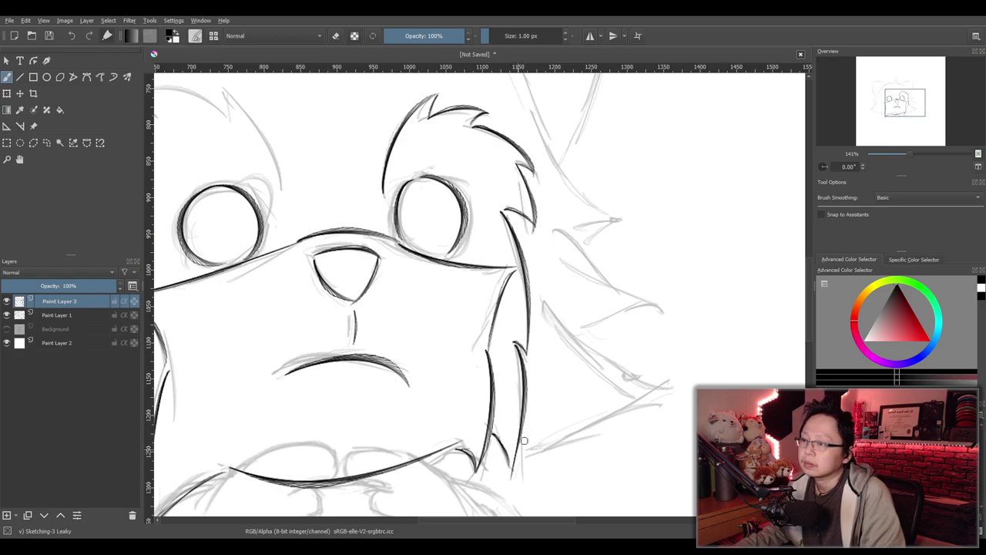
# Try a low fur outline close above the left-hand eye, and undo the strokes
pyautogui.scroll(-2, 526, 429)
pyautogui.moveTo(456, 402); pyautogui.dragTo(483, 390)
pyautogui.scroll(2, 483, 389)
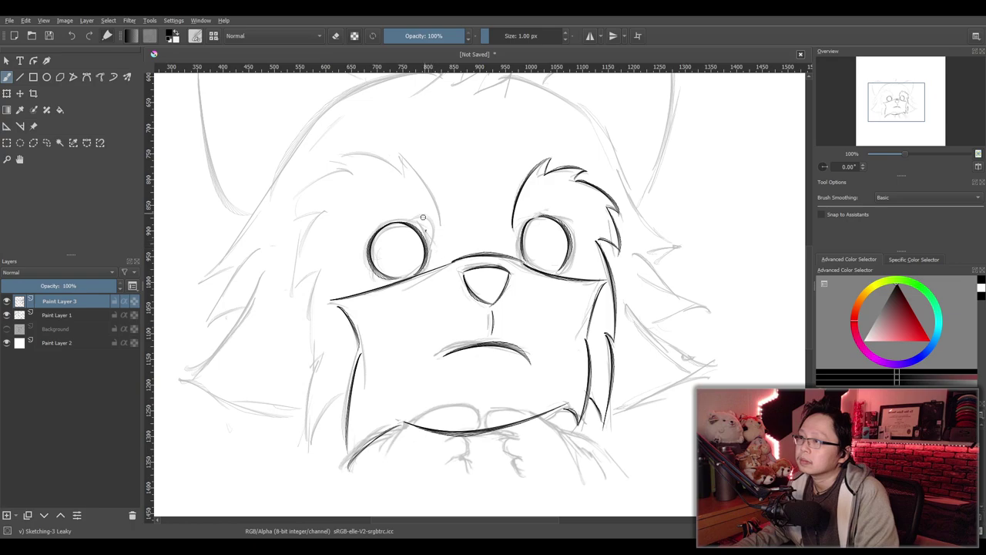
pyautogui.moveTo(430, 246); pyautogui.dragTo(395, 191)
pyautogui.hotkey('ctrl', 'z')
pyautogui.moveTo(430, 248)
pyautogui.mouseDown()
pyautogui.moveTo(384, 185)
pyautogui.moveTo(346, 190)
pyautogui.mouseUp()
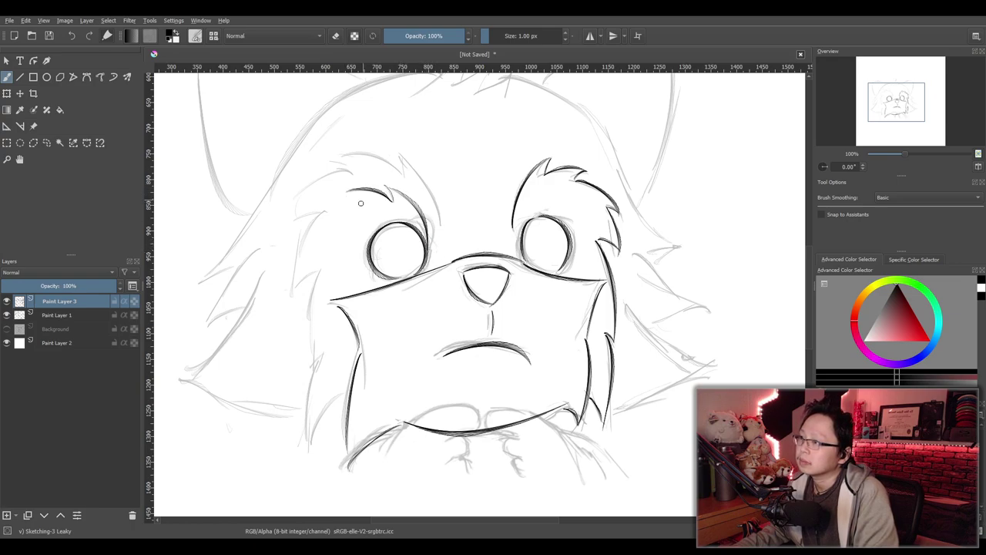
pyautogui.hotkey('ctrl', 'z')
pyautogui.hotkey('ctrl', 'z')
# Draw the fur patch above the left-hand eye with a long inner curve, a pointed tuft and a jagged outer edge
pyautogui.moveTo(400, 159); pyautogui.dragTo(428, 231)
pyautogui.moveTo(403, 181)
pyautogui.mouseDown()
pyautogui.moveTo(362, 155)
pyautogui.moveTo(321, 167)
pyautogui.mouseUp()
pyautogui.hotkey('ctrl', 'z')
pyautogui.moveTo(397, 174)
pyautogui.mouseDown()
pyautogui.moveTo(324, 167)
pyautogui.moveTo(290, 223)
pyautogui.mouseUp()
pyautogui.hotkey('ctrl', 'z')
pyautogui.moveTo(343, 175)
pyautogui.mouseDown()
pyautogui.moveTo(283, 234)
pyautogui.moveTo(284, 302)
pyautogui.mouseUp()
# Undo the first cheek strokes and draw the fur tuft and side line beside the left-hand eye
pyautogui.moveTo(322, 268)
pyautogui.mouseDown()
pyautogui.moveTo(306, 384)
pyautogui.moveTo(316, 280)
pyautogui.moveTo(299, 362)
pyautogui.moveTo(297, 468)
pyautogui.mouseUp()
pyautogui.hotkey('ctrl', 'z')
pyautogui.hotkey('ctrl', 'z')
pyautogui.hotkey('ctrl', 'z')
pyautogui.hotkey('ctrl', 'z')
pyautogui.hotkey('ctrl', 'z')
pyautogui.hotkey('ctrl', 'z')
pyautogui.hotkey('ctrl', 'z')
pyautogui.moveTo(320, 223)
pyautogui.mouseDown()
pyautogui.moveTo(310, 275)
pyautogui.moveTo(315, 350)
pyautogui.mouseUp()
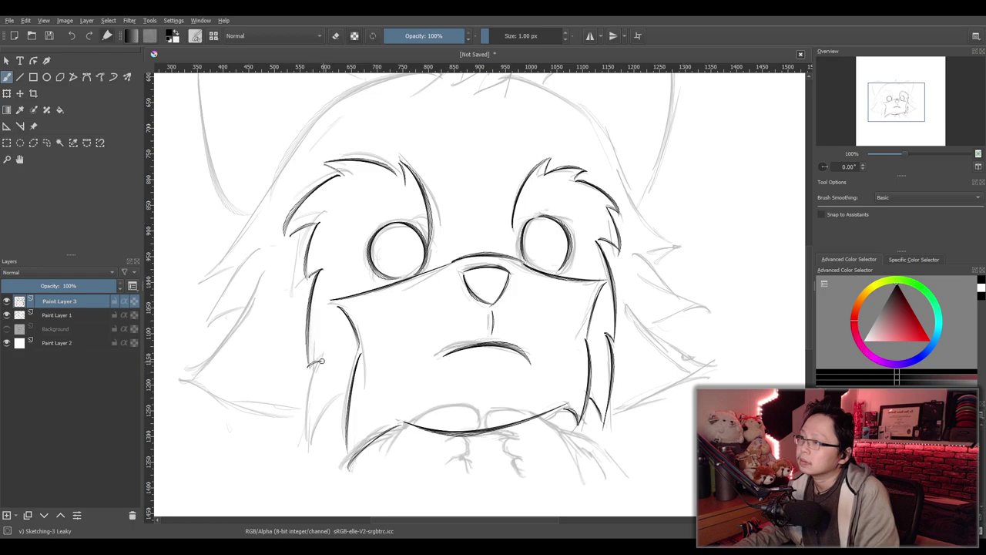
# Redraw the long left-hand cheek fur line running down beside the muzzle
pyautogui.hotkey('ctrl', 'z')
pyautogui.moveTo(319, 269); pyautogui.dragTo(308, 353)
pyautogui.hotkey('ctrl', 'z')
pyautogui.moveTo(321, 268)
pyautogui.mouseDown()
pyautogui.moveTo(315, 344)
pyautogui.moveTo(302, 365)
pyautogui.moveTo(311, 450)
pyautogui.mouseUp()
pyautogui.hotkey('ctrl', 'z')
pyautogui.hotkey('ctrl', 'z')
# Draw the lower left-hand cheek fur as a curve down to a point, with a short stroke back toward the muzzle
pyautogui.moveTo(316, 361)
pyautogui.mouseDown()
pyautogui.moveTo(316, 452)
pyautogui.moveTo(344, 413)
pyautogui.mouseUp()
pyautogui.hotkey('ctrl', 'z')
pyautogui.hotkey('ctrl', 'z')
pyautogui.moveTo(321, 357)
pyautogui.mouseDown()
pyautogui.moveTo(334, 417)
pyautogui.moveTo(314, 427)
pyautogui.moveTo(354, 393)
pyautogui.mouseUp()
pyautogui.hotkey('ctrl', 'z')
pyautogui.moveTo(312, 431); pyautogui.dragTo(344, 397)
pyautogui.scroll(-2, 397, 346)
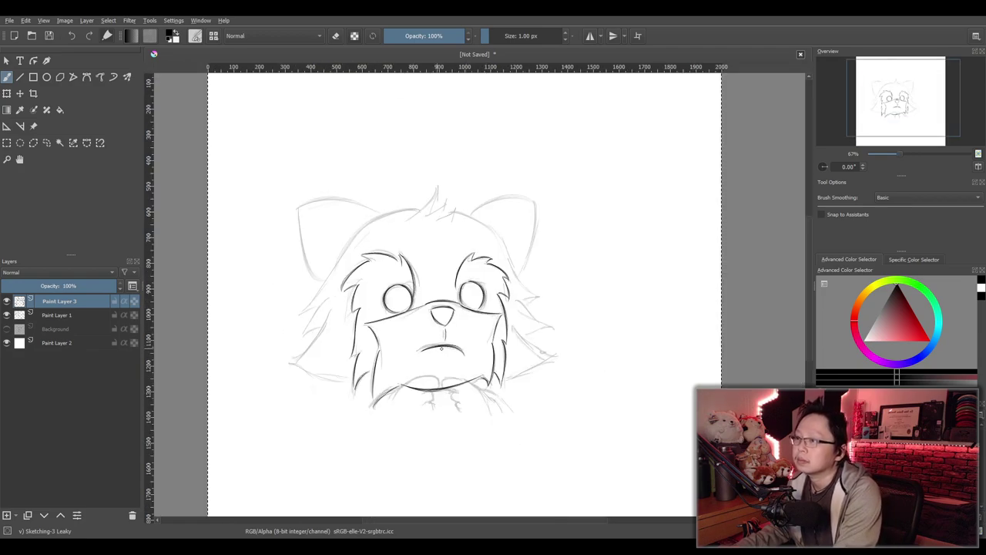
# Erase the muzzle's lower left-hand side and its corner stroke with the circle eraser
pyautogui.scroll(2, 396, 378)
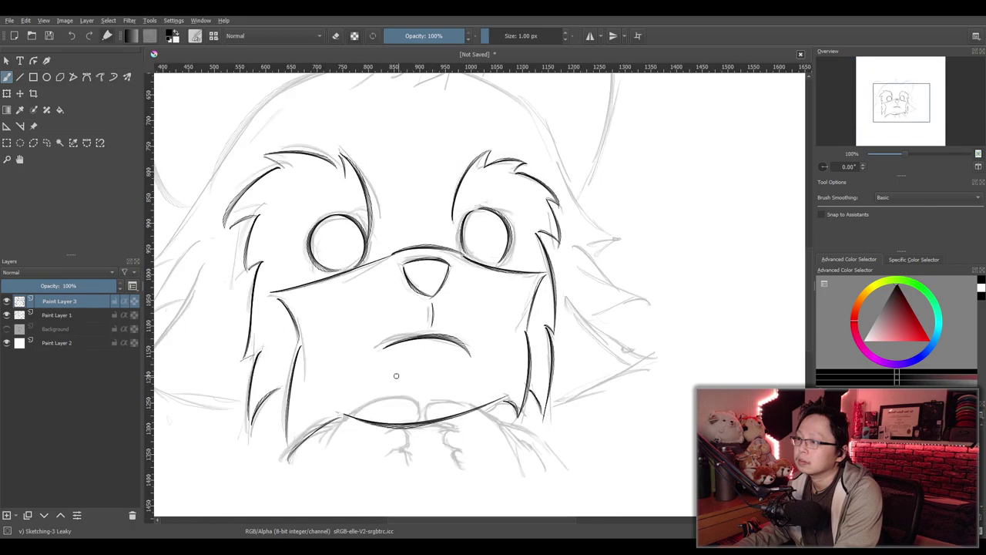
pyautogui.press('e')
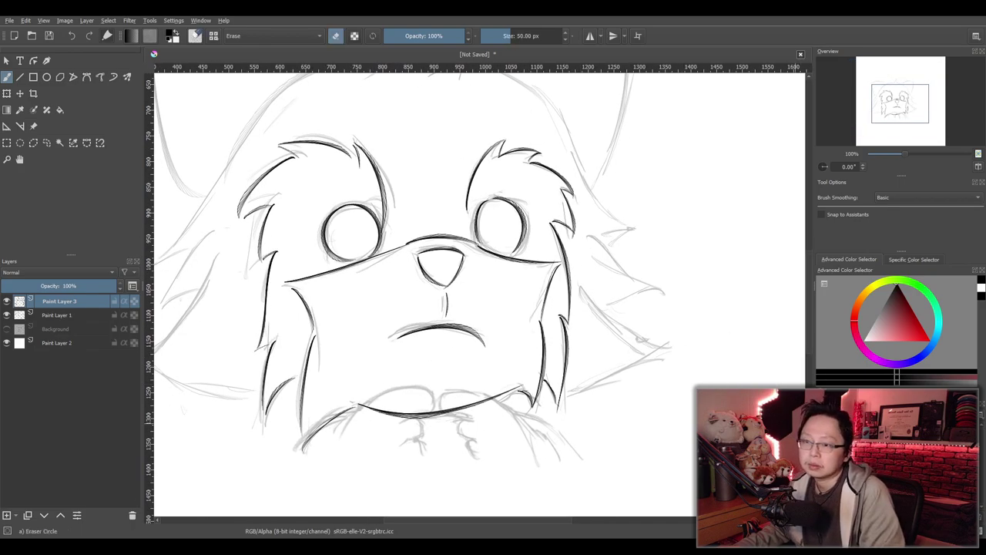
pyautogui.moveTo(320, 419)
pyautogui.mouseDown()
pyautogui.moveTo(350, 412)
pyautogui.moveTo(302, 441)
pyautogui.moveTo(309, 370)
pyautogui.moveTo(299, 394)
pyautogui.moveTo(312, 350)
pyautogui.mouseUp()
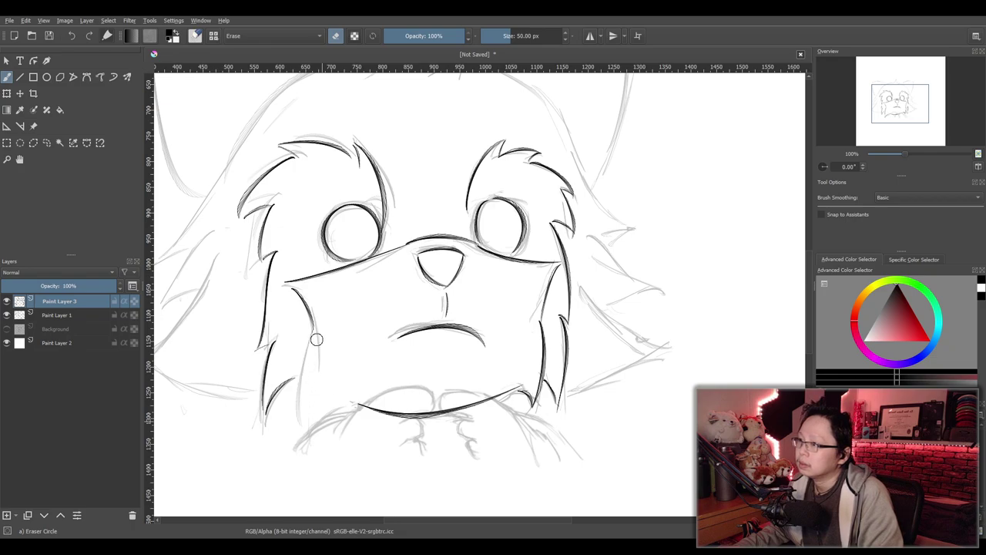
# Redraw the muzzle's lower left-hand side with a higher corner and a curve joining the bottom edge, using the sketching brush
pyautogui.press('/')
pyautogui.moveTo(313, 328)
pyautogui.mouseDown()
pyautogui.moveTo(326, 383)
pyautogui.moveTo(318, 375)
pyautogui.moveTo(305, 427)
pyautogui.moveTo(332, 406)
pyautogui.mouseUp()
pyautogui.hotkey('ctrl', 'z')
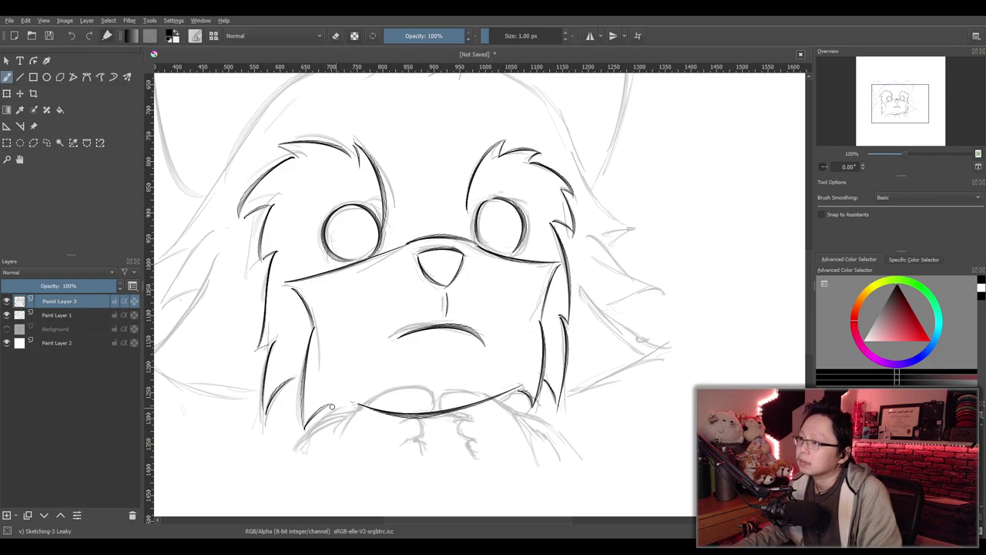
pyautogui.scroll(-2, 409, 388)
pyautogui.scroll(2, 437, 373)
pyautogui.moveTo(438, 340)
pyautogui.mouseDown()
pyautogui.moveTo(406, 382)
pyautogui.moveTo(453, 383)
pyautogui.mouseUp()
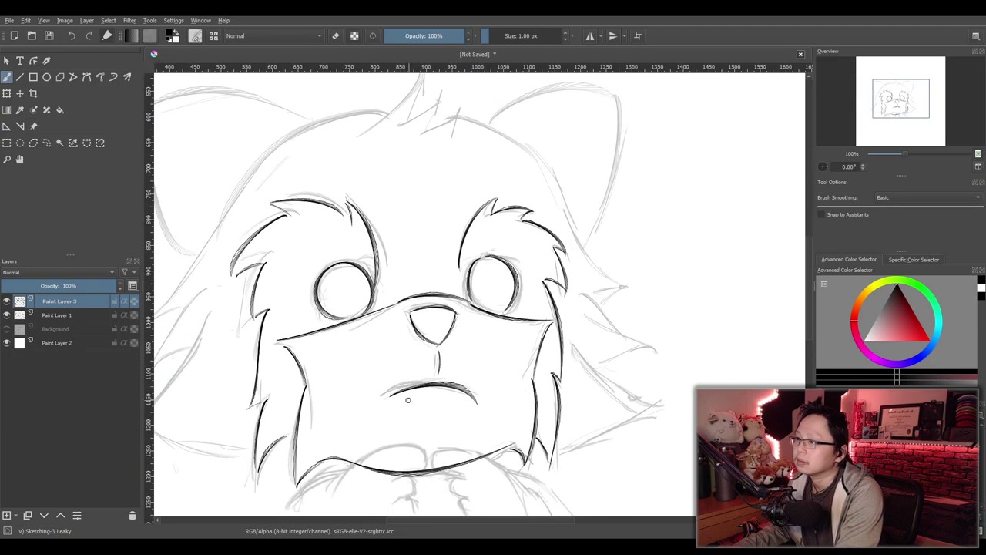
pyautogui.scroll(-1, 396, 425)
pyautogui.scroll(1, 400, 416)
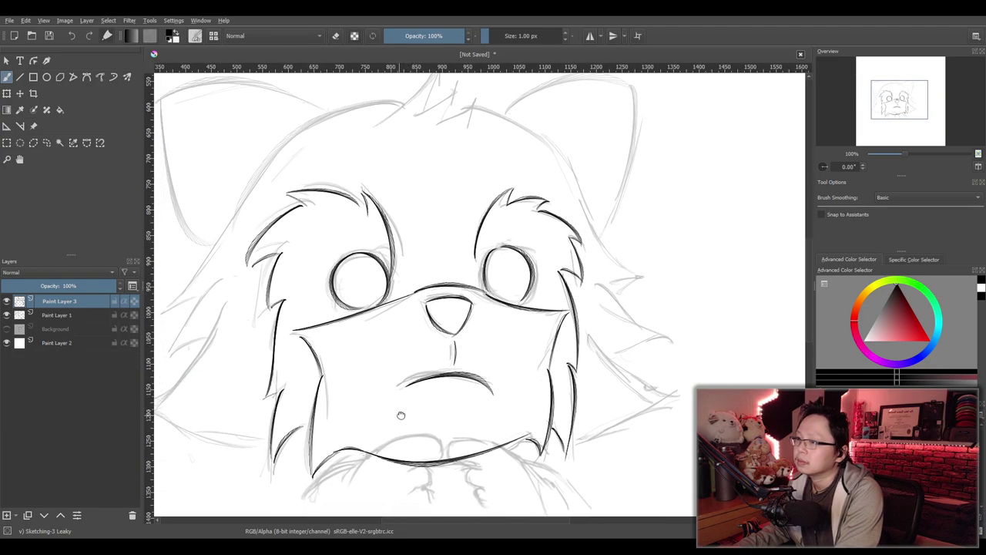
pyautogui.scroll(-2, 405, 407)
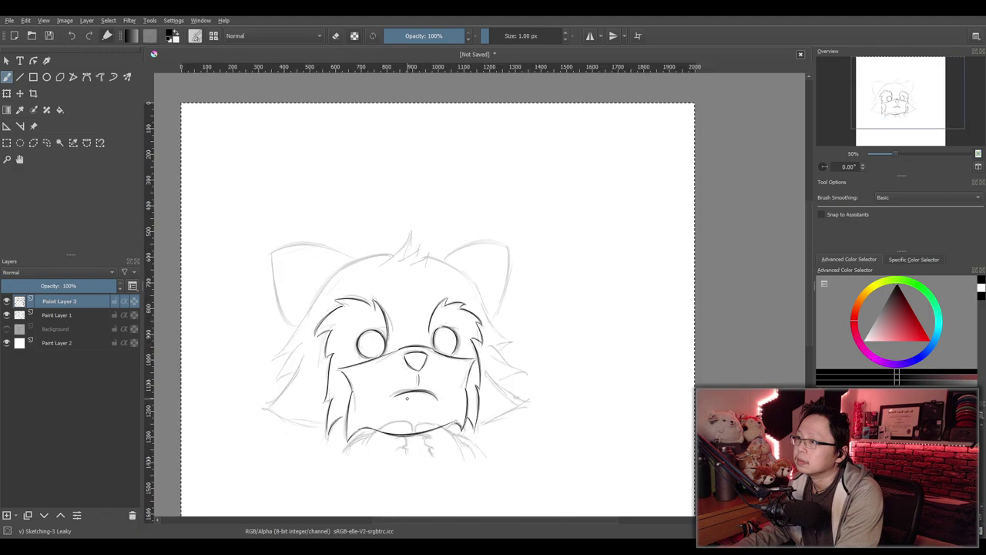
pyautogui.scroll(2, 407, 395)
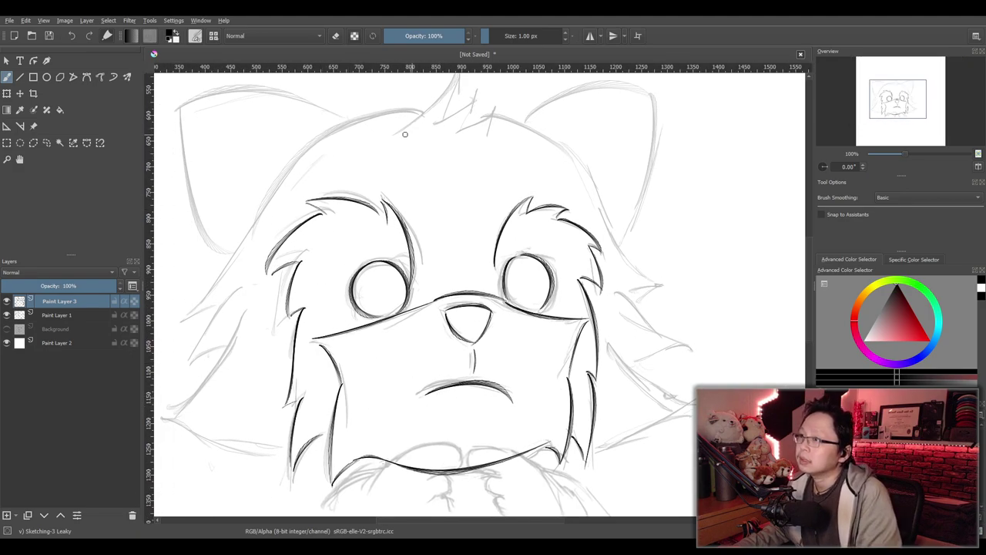
# Redraw the spiky hair tuft on top of the head over the faded sketch
pyautogui.moveTo(404, 134)
pyautogui.mouseDown()
pyautogui.moveTo(381, 192)
pyautogui.moveTo(431, 141)
pyautogui.mouseUp()
pyautogui.hotkey('ctrl', 'z')
pyautogui.moveTo(371, 206); pyautogui.dragTo(431, 137)
pyautogui.hotkey('ctrl', 'z')
pyautogui.moveTo(368, 200)
pyautogui.mouseDown()
pyautogui.moveTo(431, 164)
pyautogui.moveTo(421, 164)
pyautogui.moveTo(414, 197)
pyautogui.moveTo(456, 164)
pyautogui.moveTo(438, 188)
pyautogui.moveTo(406, 202)
pyautogui.moveTo(462, 173)
pyautogui.mouseUp()
pyautogui.moveTo(422, 205)
pyautogui.mouseDown()
pyautogui.moveTo(465, 182)
pyautogui.moveTo(458, 188)
pyautogui.moveTo(539, 228)
pyautogui.mouseUp()
pyautogui.hotkey('ctrl', 'z')
pyautogui.hotkey('ctrl', 'z')
# Draw the right-hand head outline as one long curve from the hair tuft down to the cheek
pyautogui.moveTo(458, 191)
pyautogui.mouseDown()
pyautogui.moveTo(536, 222)
pyautogui.moveTo(585, 261)
pyautogui.mouseUp()
pyautogui.hotkey('ctrl', 'z')
pyautogui.moveTo(459, 194); pyautogui.dragTo(617, 336)
pyautogui.hotkey('ctrl', 'z')
pyautogui.moveTo(456, 193)
pyautogui.mouseDown()
pyautogui.moveTo(550, 247)
pyautogui.moveTo(628, 359)
pyautogui.mouseUp()
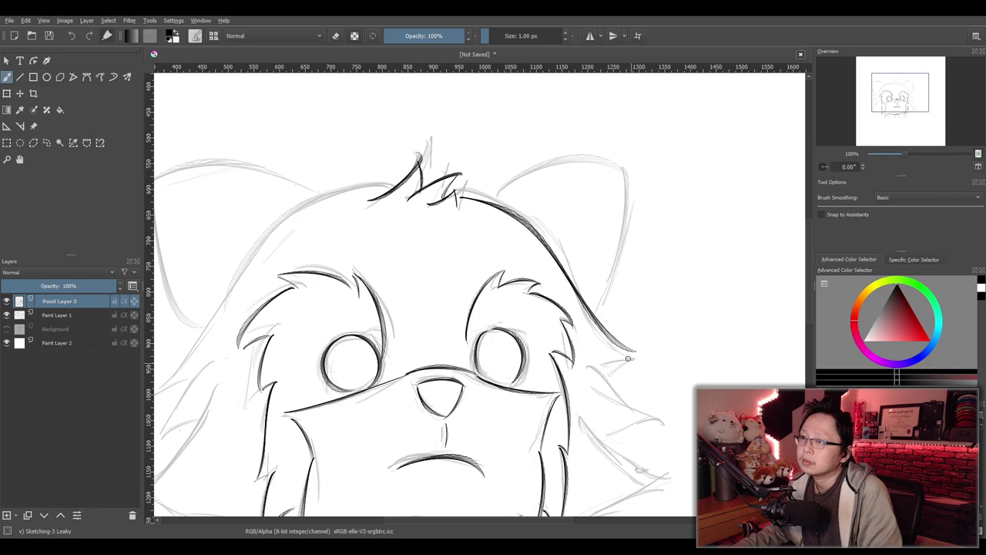
# Draw the upper fur spikes of the right-hand outer cheek, each with a short stroke back toward the face
pyautogui.moveTo(613, 400); pyautogui.dragTo(647, 415)
pyautogui.hotkey('ctrl', 'z')
pyautogui.moveTo(592, 364); pyautogui.dragTo(640, 410)
pyautogui.hotkey('ctrl', 'z')
pyautogui.moveTo(591, 363)
pyautogui.mouseDown()
pyautogui.moveTo(640, 408)
pyautogui.moveTo(607, 428)
pyautogui.moveTo(633, 477)
pyautogui.mouseUp()
pyautogui.moveTo(596, 415)
pyautogui.mouseDown()
pyautogui.moveTo(634, 473)
pyautogui.moveTo(660, 374)
pyautogui.mouseUp()
pyautogui.hotkey('ctrl', 'z')
pyautogui.hotkey('ctrl', 'z')
# Draw the long lowest spike of the right-hand cheek fur and its bottom edge curving back toward the muzzle
pyautogui.moveTo(617, 317)
pyautogui.mouseDown()
pyautogui.moveTo(681, 382)
pyautogui.moveTo(669, 379)
pyautogui.moveTo(584, 428)
pyautogui.mouseUp()
pyautogui.hotkey('ctrl', 'z')
pyautogui.moveTo(665, 377); pyautogui.dragTo(592, 416)
pyautogui.hotkey('ctrl', 'z')
pyautogui.moveTo(669, 378); pyautogui.dragTo(595, 421)
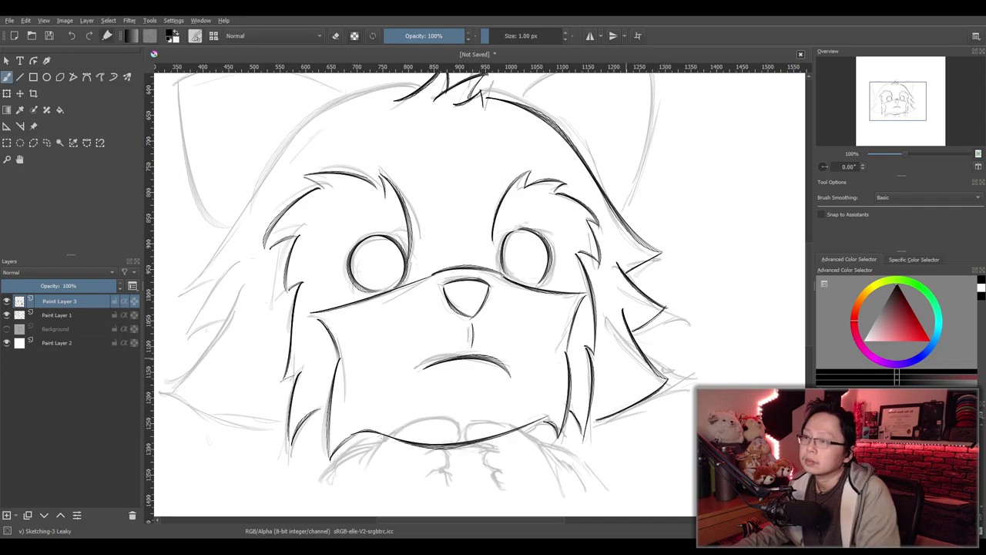
# Draw the left-hand head outline as a long curve from the hair tuft down to the first cheek point
pyautogui.press('-')
pyautogui.press('-')
pyautogui.press('+')
pyautogui.press('+')
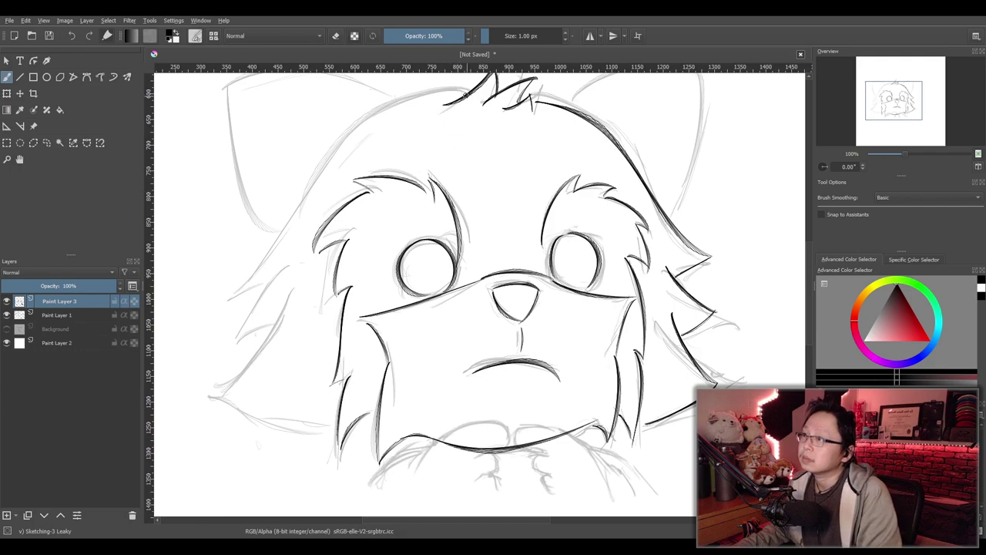
pyautogui.moveTo(463, 92); pyautogui.dragTo(265, 248)
pyautogui.hotkey('ctrl', 'z')
pyautogui.moveTo(465, 91)
pyautogui.mouseDown()
pyautogui.moveTo(251, 262)
pyautogui.moveTo(296, 270)
pyautogui.moveTo(244, 331)
pyautogui.mouseUp()
pyautogui.hotkey('ctrl', 'z')
# Draw the left-hand outer cheek fur with two upper spikes and a long lower spike whose bottom edge curves toward the muzzle
pyautogui.moveTo(301, 259)
pyautogui.mouseDown()
pyautogui.moveTo(242, 316)
pyautogui.moveTo(218, 399)
pyautogui.mouseUp()
pyautogui.hotkey('ctrl', 'z')
pyautogui.moveTo(288, 305)
pyautogui.mouseDown()
pyautogui.moveTo(227, 403)
pyautogui.moveTo(339, 436)
pyautogui.mouseUp()
pyautogui.hotkey('ctrl', 'z')
pyautogui.moveTo(221, 407); pyautogui.dragTo(329, 423)
pyautogui.hotkey('ctrl', 'z')
pyautogui.hotkey('ctrl', 'z')
pyautogui.moveTo(285, 311)
pyautogui.mouseDown()
pyautogui.moveTo(247, 403)
pyautogui.moveTo(230, 415)
pyautogui.moveTo(340, 426)
pyautogui.mouseUp()
pyautogui.hotkey('ctrl', 'z')
pyautogui.hotkey('ctrl', 'z')
pyautogui.moveTo(231, 418); pyautogui.dragTo(331, 428)
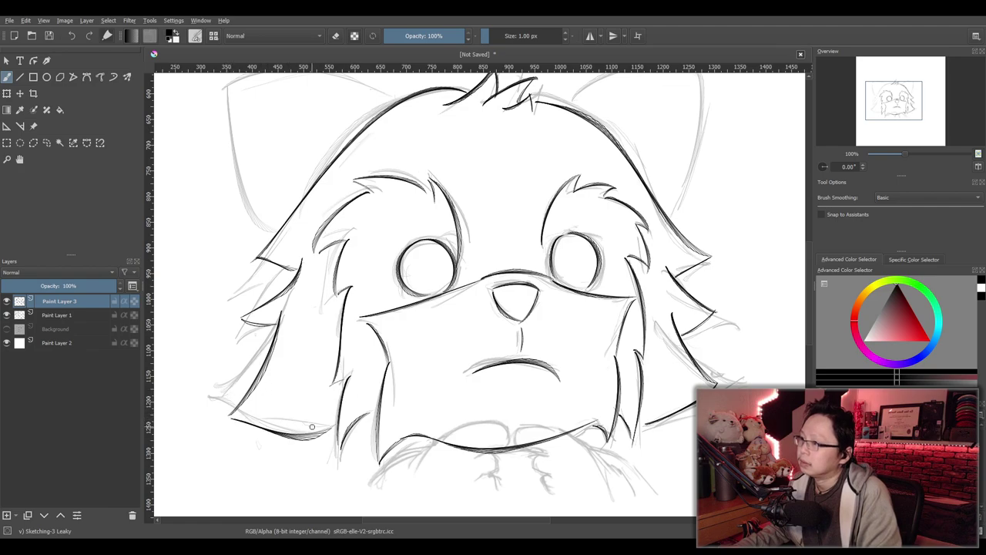
# Inspect the redrawn head outline and facial fur both up close and as a whole
pyautogui.scroll(-3, 293, 399)
pyautogui.scroll(2, 347, 354)
pyautogui.moveTo(410, 371); pyautogui.dragTo(306, 413)
pyautogui.scroll(1, 378, 374)
pyautogui.moveTo(378, 375); pyautogui.dragTo(543, 356)
pyautogui.scroll(1, 523, 359)
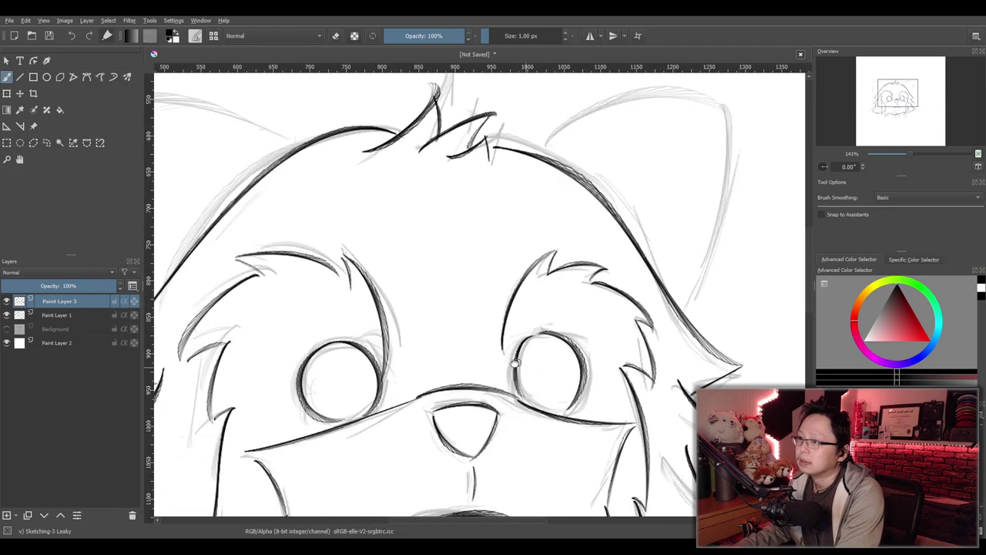
pyautogui.scroll(-3, 477, 350)
pyautogui.scroll(2, 470, 377)
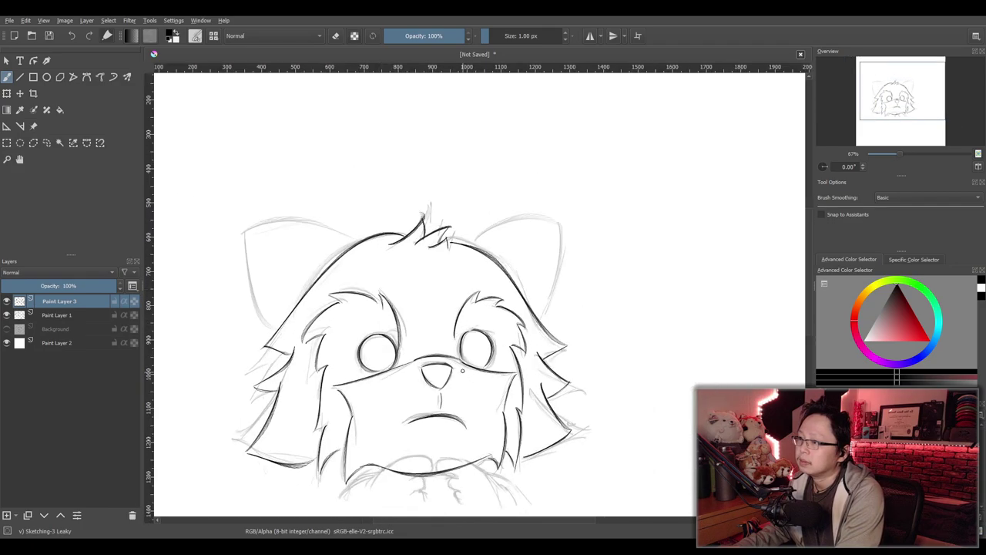
# Draw the right-hand ear with a curved top edge, a pointed corner and an outer side running down to the head
pyautogui.moveTo(454, 182); pyautogui.dragTo(553, 131)
pyautogui.hotkey('ctrl', 'z')
pyautogui.moveTo(451, 180)
pyautogui.mouseDown()
pyautogui.moveTo(576, 153)
pyautogui.moveTo(566, 302)
pyautogui.mouseUp()
pyautogui.hotkey('ctrl', 'z')
pyautogui.moveTo(583, 157)
pyautogui.mouseDown()
pyautogui.moveTo(542, 308)
pyautogui.moveTo(580, 270)
pyautogui.moveTo(562, 305)
pyautogui.moveTo(559, 290)
pyautogui.mouseUp()
pyautogui.hotkey('ctrl', 'z')
pyautogui.hotkey('ctrl', 'z')
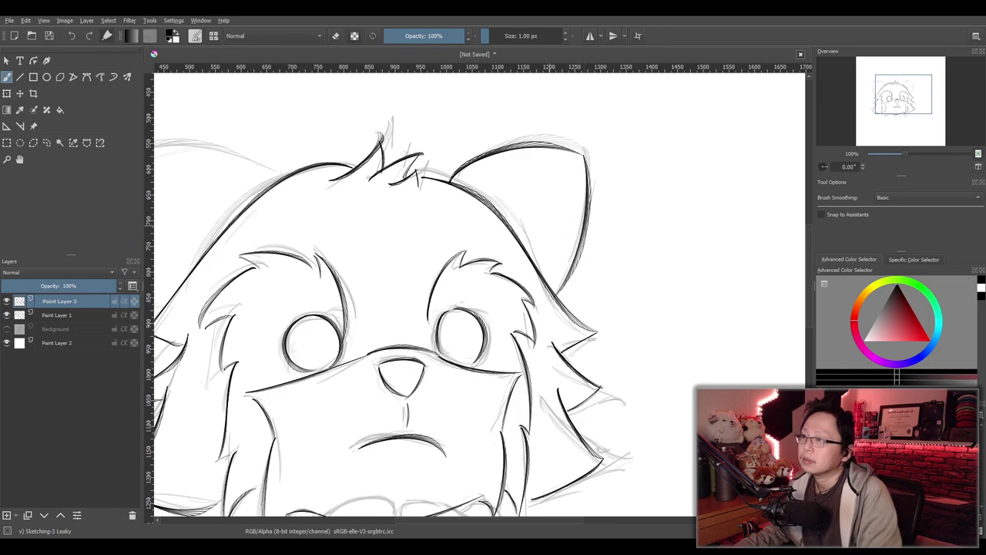
# Draw the curved top edge of the left-hand ear from its outer corner to the head outline
pyautogui.scroll(-2, 548, 220)
pyautogui.moveTo(330, 239); pyautogui.dragTo(426, 244)
pyautogui.scroll(2, 426, 244)
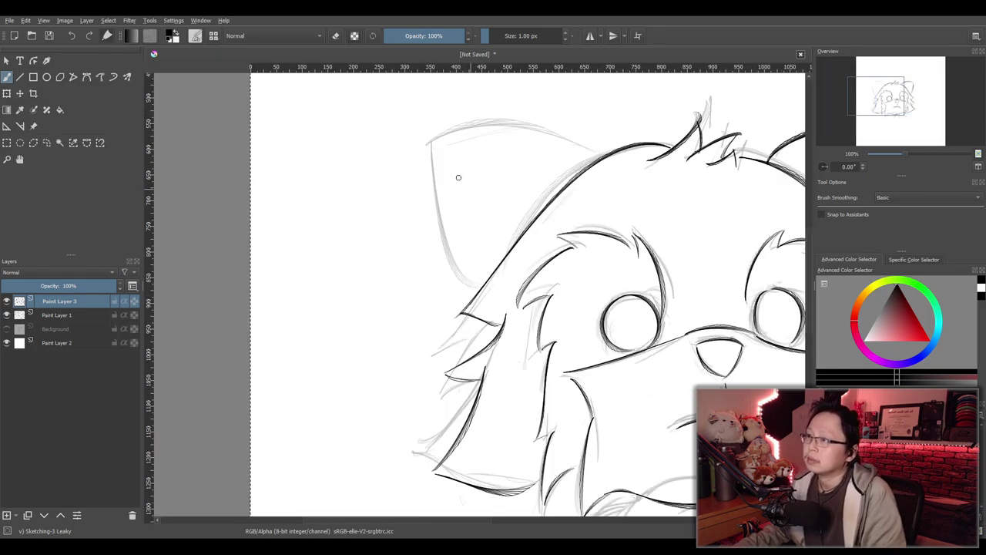
pyautogui.hotkey('ctrl', 'z')
pyautogui.moveTo(428, 140); pyautogui.dragTo(614, 146)
pyautogui.moveTo(432, 144); pyautogui.dragTo(487, 288)
pyautogui.hotkey('ctrl', 'z')
pyautogui.hotkey('ctrl', 'z')
pyautogui.moveTo(418, 146)
pyautogui.mouseDown()
pyautogui.moveTo(599, 151)
pyautogui.moveTo(587, 145)
pyautogui.mouseUp()
pyautogui.hotkey('ctrl', 'z')
pyautogui.moveTo(469, 124); pyautogui.dragTo(602, 149)
# Draw the outer side of the left-hand ear from its corner down to the head outline
pyautogui.moveTo(429, 142); pyautogui.dragTo(484, 287)
pyautogui.hotkey('ctrl', 'z')
pyautogui.moveTo(429, 142); pyautogui.dragTo(460, 281)
pyautogui.moveTo(432, 184); pyautogui.dragTo(485, 286)
# Add a new paint layer at the top of the layer stack, above the head line art
pyautogui.scroll(-4, 521, 176)
pyautogui.scroll(2, 558, 227)
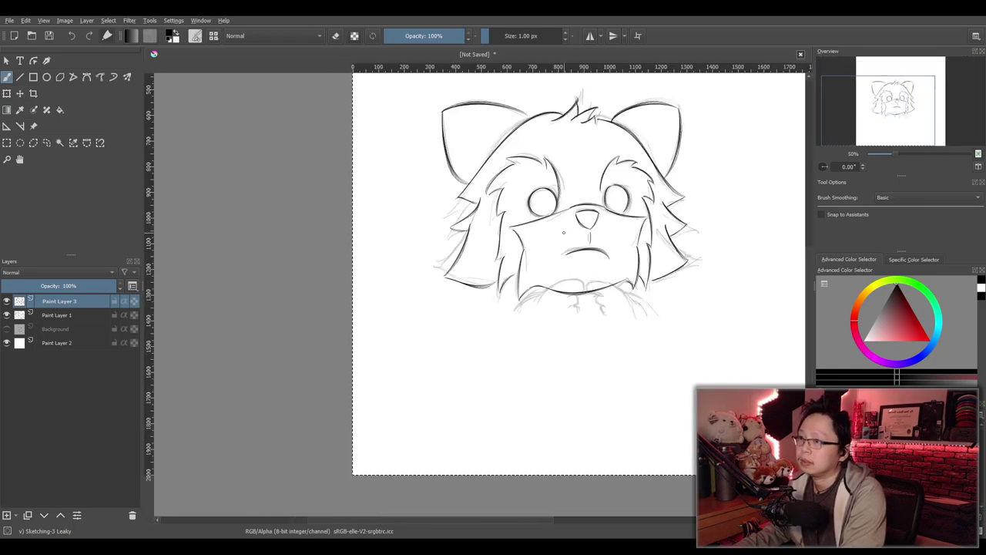
pyautogui.scroll(3, 562, 232)
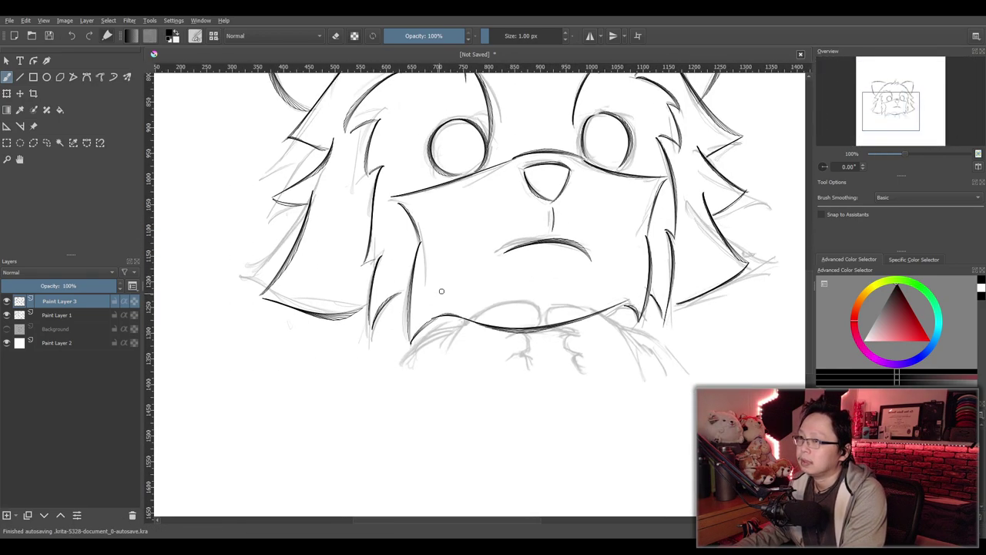
pyautogui.scroll(-3, 440, 292)
pyautogui.scroll(3, 440, 292)
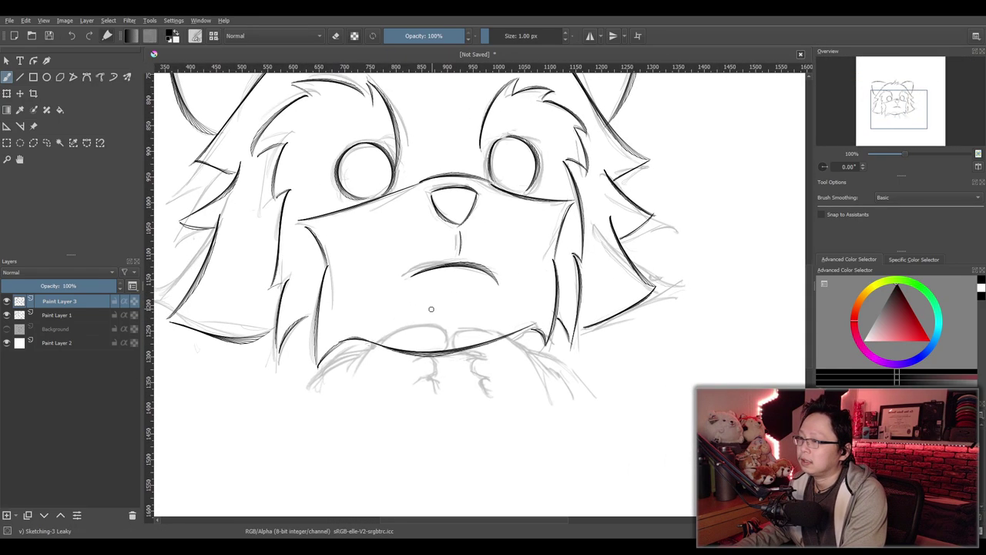
pyautogui.click(7, 515)
pyautogui.moveTo(56, 314)
pyautogui.mouseDown()
pyautogui.moveTo(57, 324)
pyautogui.moveTo(57, 298)
pyautogui.mouseUp()
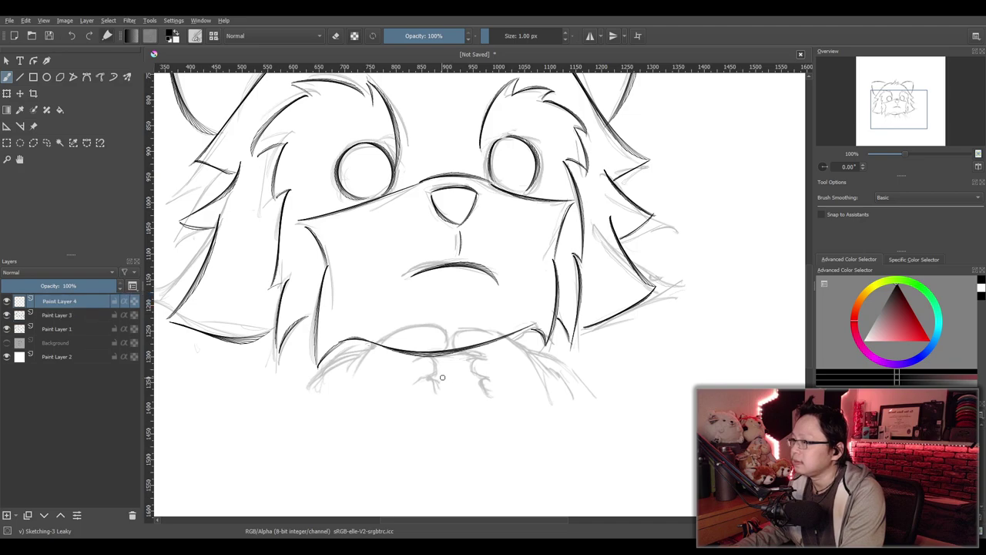
# Draw the arched top line of the left-hand paw beneath the mouth, following the sketch
pyautogui.scroll(2, 444, 378)
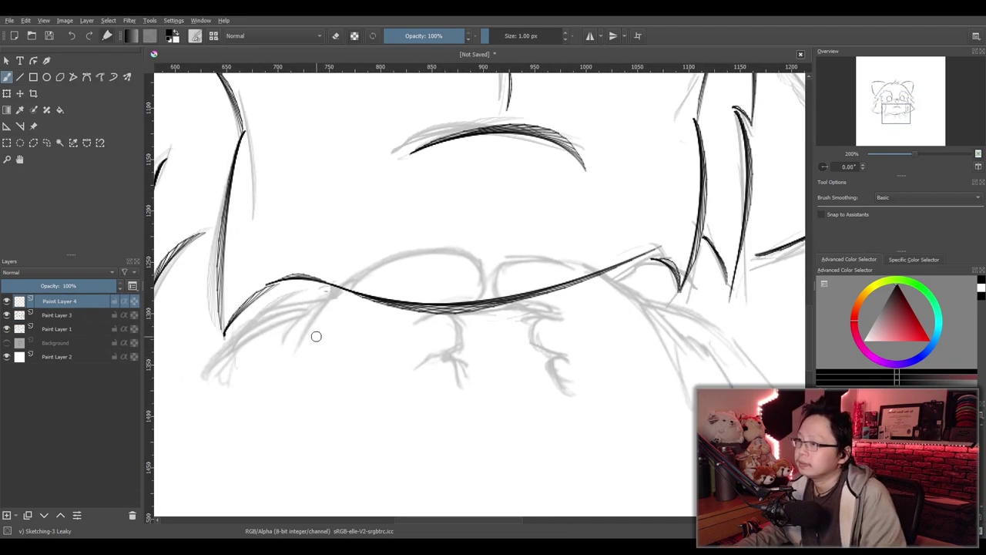
pyautogui.moveTo(303, 344); pyautogui.dragTo(462, 255)
pyautogui.hotkey('ctrl', 'z')
pyautogui.moveTo(302, 344)
pyautogui.mouseDown()
pyautogui.moveTo(471, 253)
pyautogui.moveTo(491, 300)
pyautogui.mouseUp()
pyautogui.hotkey('ctrl', 'z')
pyautogui.hotkey('ctrl', 'shift', 'z')
pyautogui.hotkey('ctrl', 'z')
pyautogui.hotkey('ctrl', 'shift', 'z')
pyautogui.hotkey('ctrl', 'z')
# Draw the rounded inner end of the left-hand paw, curving down past the muzzle's bottom edge to the first finger
pyautogui.moveTo(468, 254); pyautogui.dragTo(459, 315)
pyautogui.hotkey('ctrl', 'z')
pyautogui.moveTo(470, 251); pyautogui.dragTo(450, 360)
pyautogui.hotkey('ctrl', 'z')
pyautogui.hotkey('ctrl', 'z')
# Draw the lower hooked finger curve of the left-hand paw
pyautogui.moveTo(460, 321)
pyautogui.mouseDown()
pyautogui.moveTo(452, 346)
pyautogui.moveTo(460, 387)
pyautogui.mouseUp()
pyautogui.hotkey('ctrl', 'z')
pyautogui.hotkey('ctrl', 'z')
pyautogui.moveTo(412, 362)
pyautogui.mouseDown()
pyautogui.moveTo(455, 354)
pyautogui.moveTo(448, 384)
pyautogui.mouseUp()
pyautogui.hotkey('ctrl', 'z')
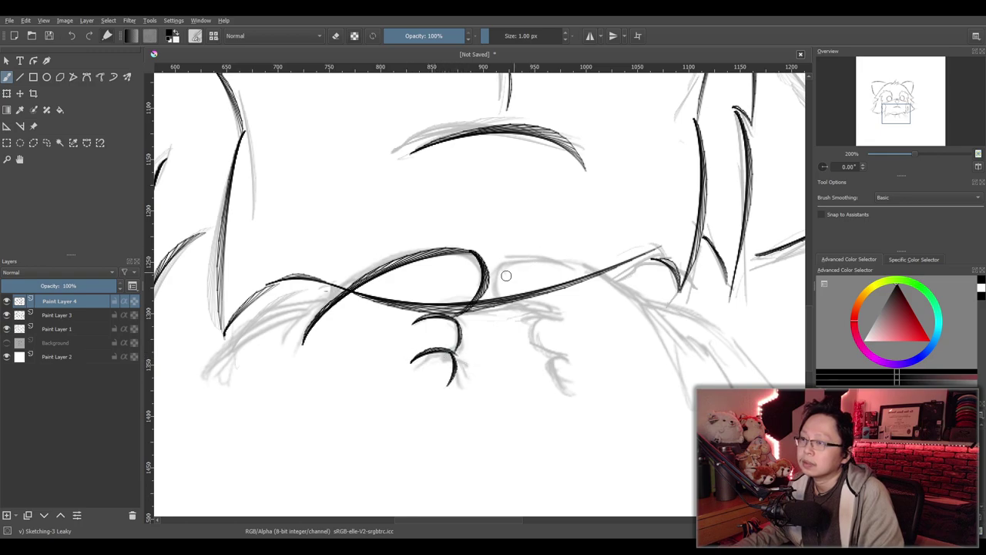
# Try to draw the right-hand paw's rounded inner end and its top line running out along the arm
pyautogui.hotkey('ctrl', 'z')
pyautogui.moveTo(536, 256); pyautogui.dragTo(499, 299)
pyautogui.moveTo(522, 254); pyautogui.dragTo(622, 300)
pyautogui.hotkey('ctrl', 'z')
pyautogui.hotkey('ctrl', 'z')
pyautogui.moveTo(529, 257)
pyautogui.mouseDown()
pyautogui.moveTo(502, 308)
pyautogui.moveTo(496, 266)
pyautogui.moveTo(497, 301)
pyautogui.moveTo(655, 305)
pyautogui.mouseUp()
pyautogui.hotkey('ctrl', 'z')
pyautogui.hotkey('ctrl', 'z')
pyautogui.moveTo(524, 254)
pyautogui.mouseDown()
pyautogui.moveTo(674, 410)
pyautogui.moveTo(641, 312)
pyautogui.moveTo(683, 397)
pyautogui.moveTo(678, 378)
pyautogui.moveTo(676, 402)
pyautogui.mouseUp()
pyautogui.hotkey('ctrl', 'z')
pyautogui.hotkey('ctrl', 'z')
pyautogui.hotkey('ctrl', 'z')
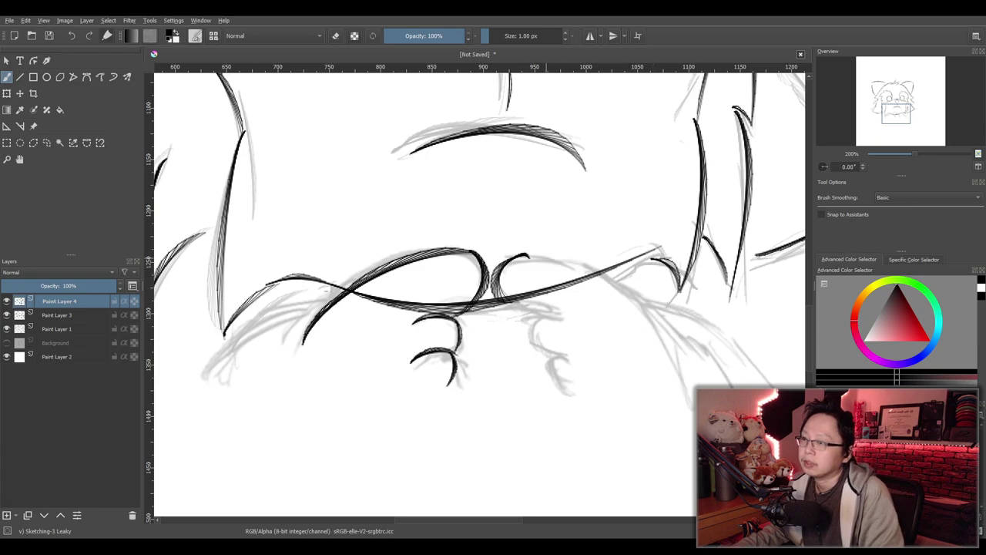
pyautogui.hotkey('ctrl', 'z')
# Draw the right-hand paw's rounded inner end and a long top line sweeping down and outward along the arm
pyautogui.moveTo(522, 255); pyautogui.dragTo(498, 302)
pyautogui.hotkey('ctrl', 'z')
pyautogui.moveTo(527, 252)
pyautogui.mouseDown()
pyautogui.moveTo(499, 301)
pyautogui.moveTo(664, 333)
pyautogui.mouseUp()
pyautogui.hotkey('ctrl', 'z')
pyautogui.moveTo(529, 253); pyautogui.dragTo(685, 412)
pyautogui.hotkey('ctrl', 'z')
pyautogui.moveTo(530, 252); pyautogui.dragTo(684, 402)
pyautogui.hotkey('ctrl', 'z')
pyautogui.moveTo(528, 253)
pyautogui.mouseDown()
pyautogui.moveTo(695, 389)
pyautogui.moveTo(545, 261)
pyautogui.moveTo(693, 408)
pyautogui.mouseUp()
pyautogui.hotkey('ctrl', 'z')
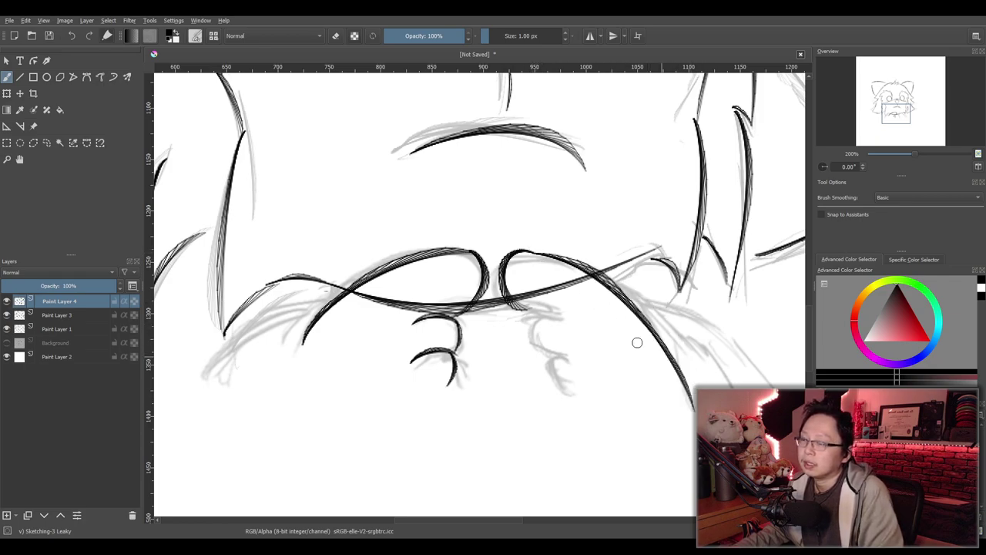
# Try to draw the upper finger strokes of the right-hand paw below its rounded end
pyautogui.hotkey('ctrl', 'z')
pyautogui.moveTo(518, 309)
pyautogui.mouseDown()
pyautogui.moveTo(565, 317)
pyautogui.moveTo(539, 345)
pyautogui.moveTo(536, 321)
pyautogui.moveTo(544, 347)
pyautogui.moveTo(577, 359)
pyautogui.moveTo(557, 389)
pyautogui.moveTo(591, 404)
pyautogui.mouseUp()
pyautogui.hotkey('ctrl', 'z')
pyautogui.hotkey('ctrl', 'z')
pyautogui.hotkey('ctrl', 'z')
pyautogui.hotkey('ctrl', 'z')
pyautogui.hotkey('ctrl', 'z')
pyautogui.hotkey('ctrl', 'z')
pyautogui.hotkey('ctrl', 'z')
pyautogui.hotkey('ctrl', 'z')
# Try to draw the lower finger curves of the right-hand paw with strokes running outward
pyautogui.moveTo(539, 343)
pyautogui.mouseDown()
pyautogui.moveTo(550, 376)
pyautogui.moveTo(590, 400)
pyautogui.mouseUp()
pyautogui.hotkey('ctrl', 'z')
pyautogui.moveTo(542, 372); pyautogui.dragTo(585, 399)
pyautogui.hotkey('ctrl', 'z')
pyautogui.moveTo(542, 373); pyautogui.dragTo(593, 390)
pyautogui.hotkey('ctrl', 'z')
pyautogui.moveTo(542, 345); pyautogui.dragTo(594, 382)
pyautogui.hotkey('ctrl', 'z')
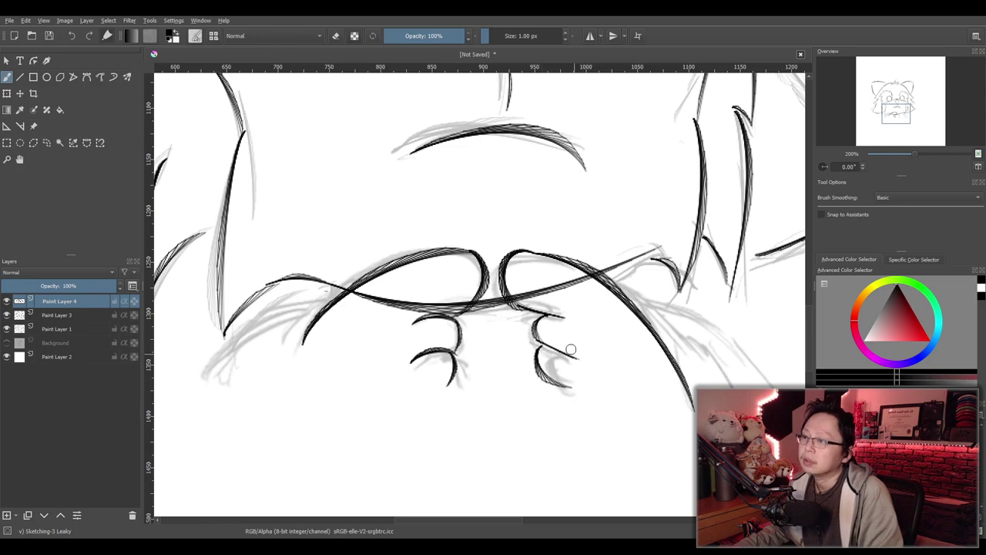
# Undo the finger strokes of the right-hand paw
pyautogui.scroll(-3, 568, 348)
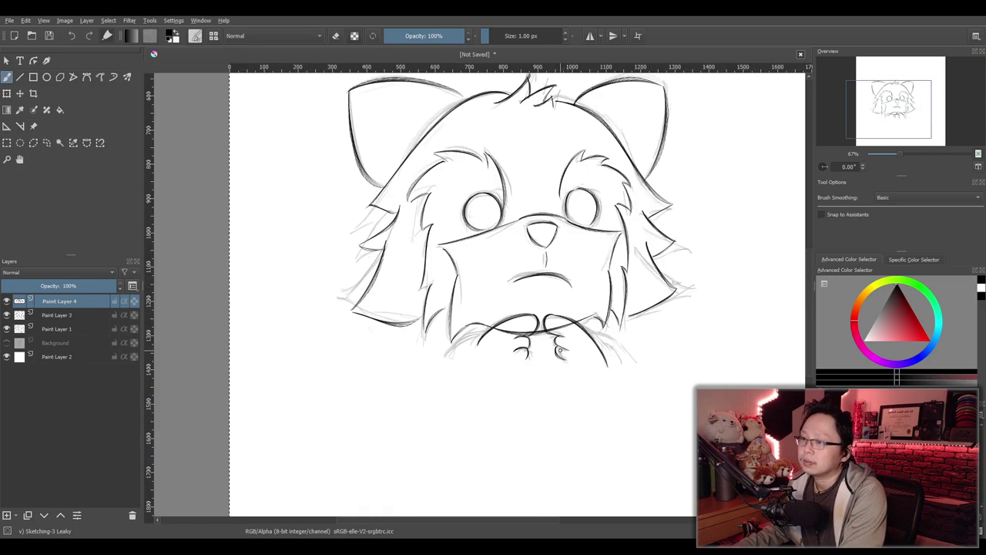
pyautogui.scroll(5, 560, 350)
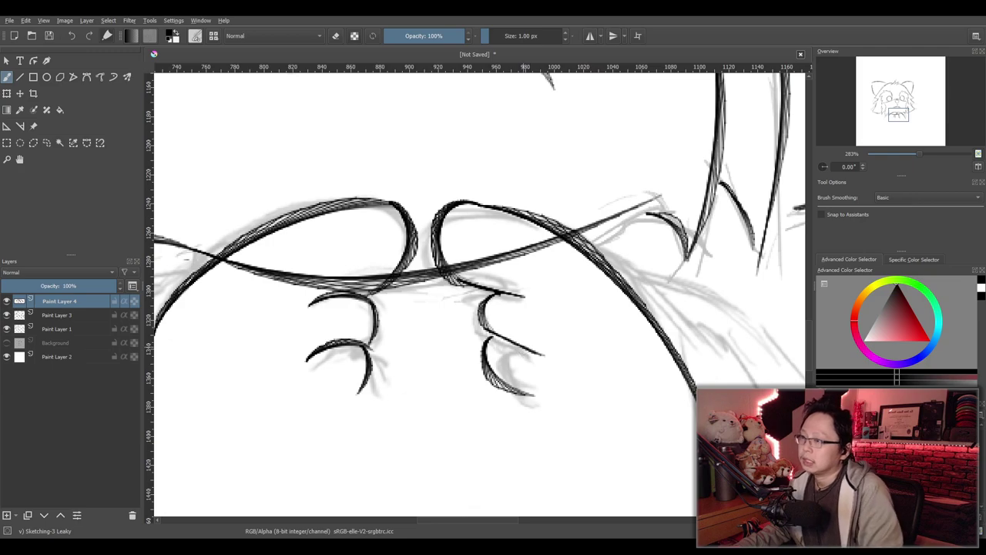
pyautogui.hotkey('ctrl', 'z')
pyautogui.hotkey('ctrl', 'z')
pyautogui.hotkey('ctrl', 'z')
pyautogui.hotkey('ctrl', 'z')
pyautogui.hotkey('ctrl', 'z')
# Try to draw the upper finger of the right-hand paw below its rounded inner end
pyautogui.moveTo(454, 275); pyautogui.dragTo(539, 292)
pyautogui.hotkey('ctrl', 'z')
pyautogui.moveTo(454, 278); pyautogui.dragTo(540, 297)
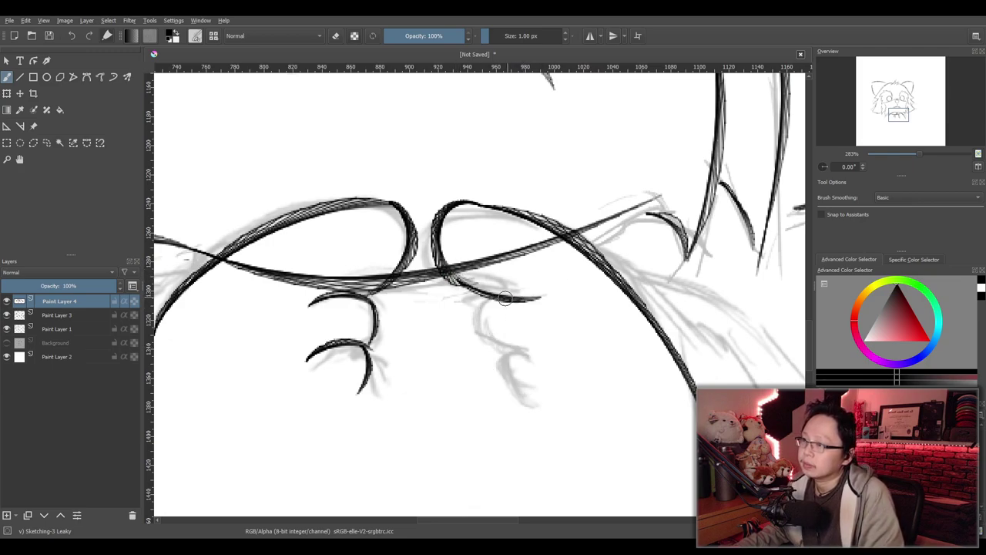
pyautogui.hotkey('ctrl', 'z')
pyautogui.moveTo(456, 279)
pyautogui.mouseDown()
pyautogui.moveTo(494, 297)
pyautogui.moveTo(466, 297)
pyautogui.moveTo(474, 334)
pyautogui.mouseUp()
pyautogui.hotkey('ctrl', 'z')
pyautogui.moveTo(491, 299); pyautogui.dragTo(480, 334)
pyautogui.hotkey('ctrl', 'z')
pyautogui.hotkey('ctrl', 'z')
pyautogui.moveTo(489, 278); pyautogui.dragTo(478, 334)
pyautogui.hotkey('ctrl', 'z')
# Try to draw the lower finger curve of the right-hand paw, then undo both finger strokes
pyautogui.moveTo(481, 280)
pyautogui.mouseDown()
pyautogui.moveTo(512, 339)
pyautogui.moveTo(517, 396)
pyautogui.mouseUp()
pyautogui.hotkey('ctrl', 'z')
pyautogui.moveTo(492, 338); pyautogui.dragTo(532, 401)
pyautogui.hotkey('ctrl', 'z')
pyautogui.moveTo(489, 344); pyautogui.dragTo(516, 396)
pyautogui.hotkey('ctrl', 'z')
pyautogui.moveTo(491, 345); pyautogui.dragTo(523, 400)
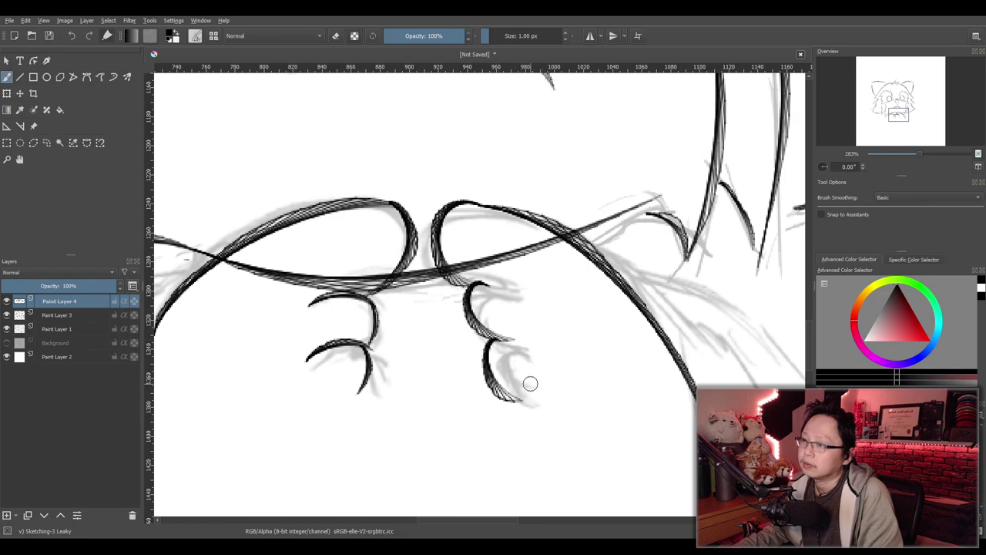
pyautogui.hotkey('ctrl', 'z')
pyautogui.hotkey('ctrl', 'z')
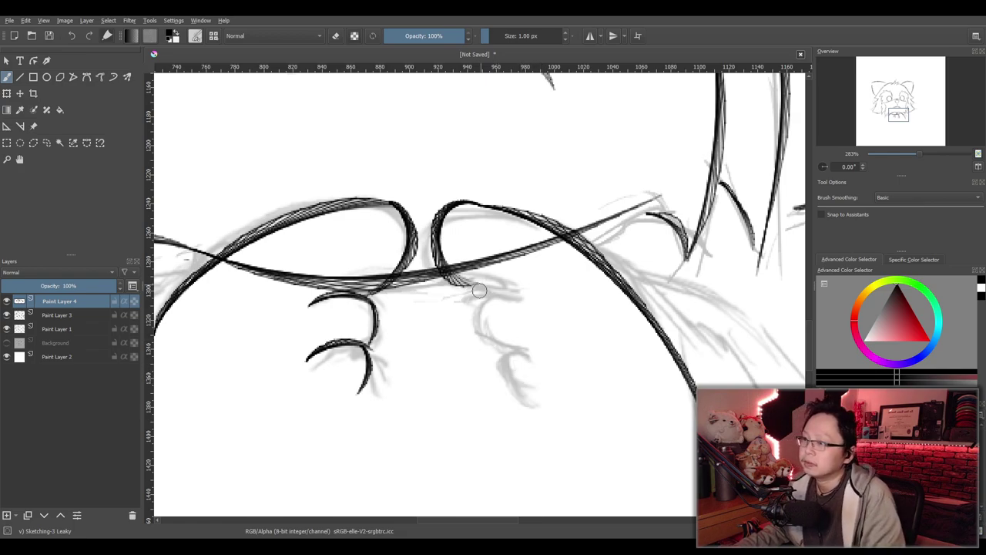
# Draw the right-hand paw's upper finger with a short top line and a curve sweeping down and outward
pyautogui.moveTo(508, 291); pyautogui.dragTo(523, 345)
pyautogui.hotkey('ctrl', 'z')
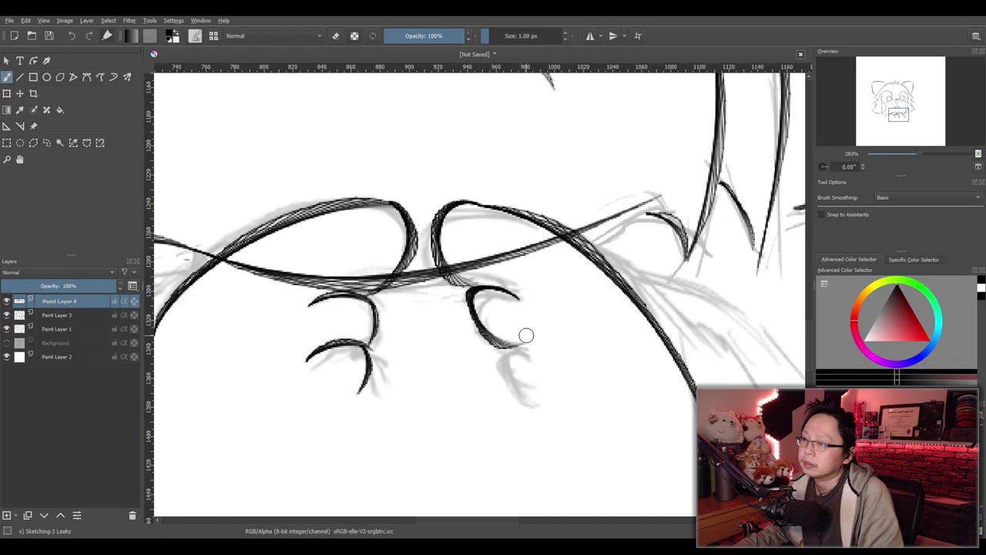
pyautogui.hotkey('ctrl', 'z')
pyautogui.moveTo(520, 299)
pyautogui.mouseDown()
pyautogui.moveTo(501, 327)
pyautogui.moveTo(471, 303)
pyautogui.moveTo(530, 351)
pyautogui.mouseUp()
pyautogui.hotkey('ctrl', 'z')
pyautogui.hotkey('ctrl', 'z')
pyautogui.moveTo(520, 302)
pyautogui.mouseDown()
pyautogui.moveTo(481, 288)
pyautogui.moveTo(550, 340)
pyautogui.moveTo(499, 349)
pyautogui.mouseUp()
pyautogui.hotkey('ctrl', 'z')
pyautogui.moveTo(475, 288)
pyautogui.mouseDown()
pyautogui.moveTo(471, 327)
pyautogui.moveTo(529, 354)
pyautogui.mouseUp()
pyautogui.hotkey('ctrl', 'z')
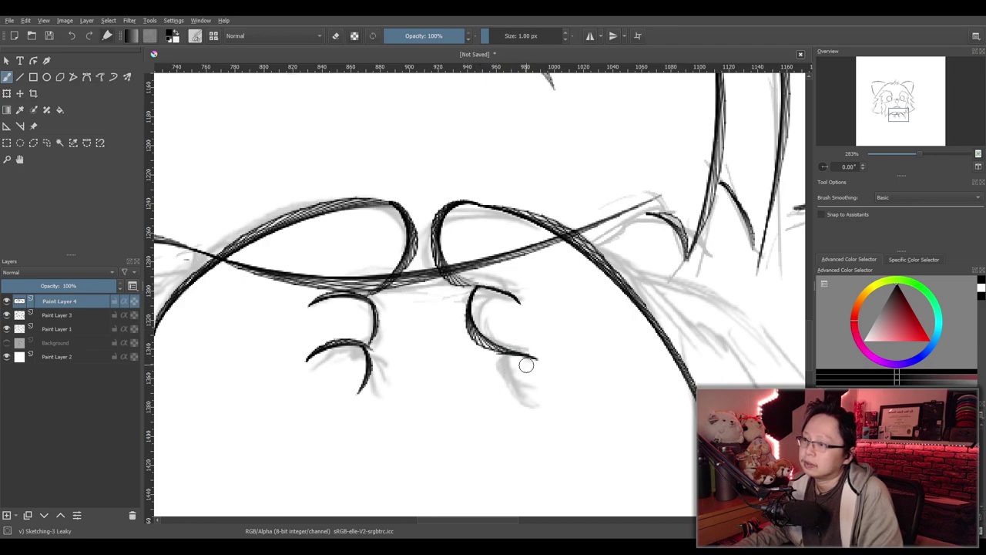
# Draw the right-hand paw's lower finger as a rounded curve running down and outward beneath the upper finger
pyautogui.moveTo(537, 359)
pyautogui.mouseDown()
pyautogui.moveTo(501, 356)
pyautogui.moveTo(487, 375)
pyautogui.moveTo(537, 410)
pyautogui.mouseUp()
pyautogui.hotkey('ctrl', 'z')
pyautogui.hotkey('ctrl', 'z')
pyautogui.moveTo(500, 363); pyautogui.dragTo(524, 409)
pyautogui.hotkey('ctrl', 'z')
pyautogui.hotkey('ctrl', 'z')
pyautogui.moveTo(541, 358)
pyautogui.mouseDown()
pyautogui.moveTo(492, 351)
pyautogui.moveTo(540, 400)
pyautogui.mouseUp()
pyautogui.hotkey('ctrl', 'z')
pyautogui.moveTo(490, 353)
pyautogui.mouseDown()
pyautogui.moveTo(532, 404)
pyautogui.moveTo(516, 401)
pyautogui.moveTo(539, 404)
pyautogui.mouseUp()
pyautogui.hotkey('ctrl', 'z')
pyautogui.scroll(-3, 566, 343)
pyautogui.moveTo(575, 341); pyautogui.dragTo(579, 383)
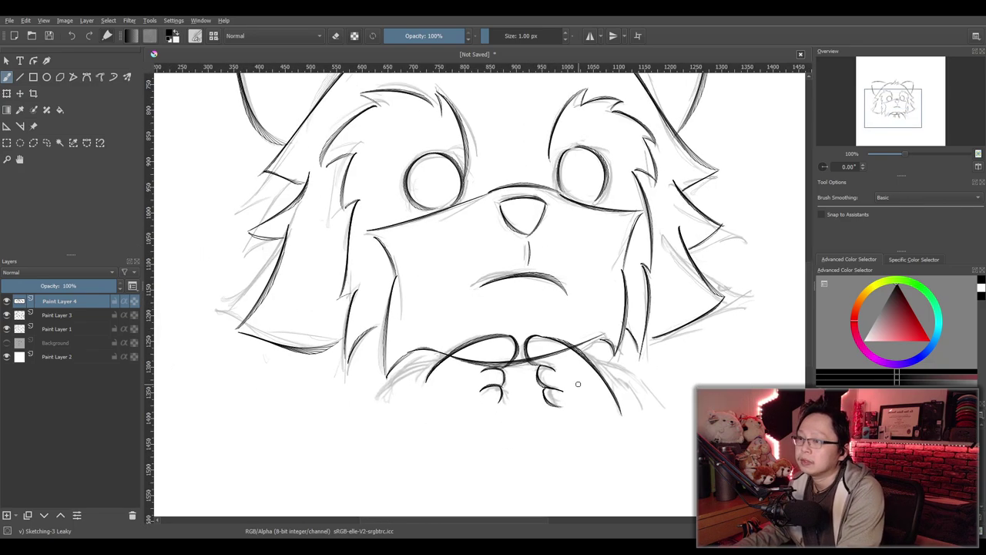
# Erase the long top line of the right-hand arm while keeping the paw's rounded inner end and fingers
pyautogui.scroll(2, 578, 383)
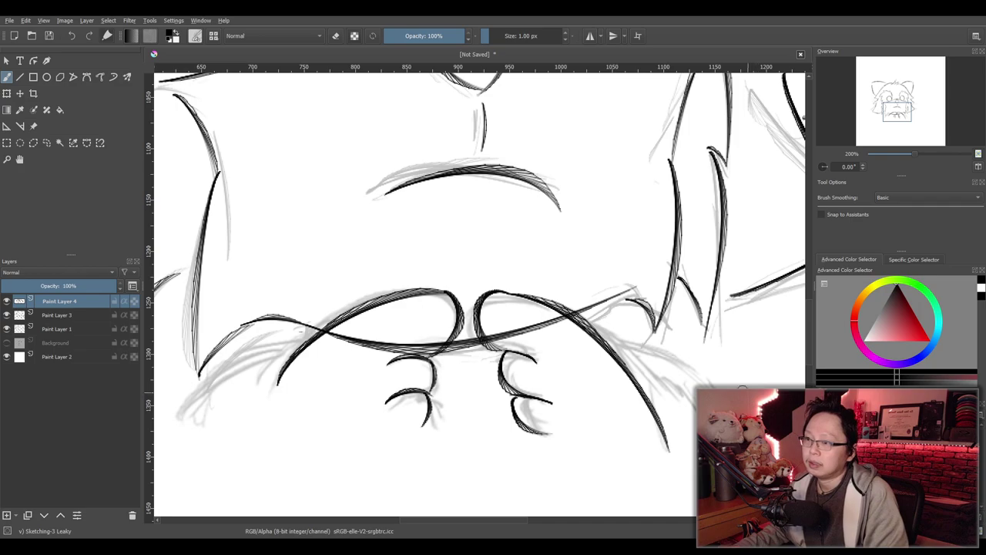
pyautogui.press('e')
pyautogui.moveTo(546, 297)
pyautogui.mouseDown()
pyautogui.moveTo(506, 286)
pyautogui.moveTo(590, 334)
pyautogui.moveTo(666, 452)
pyautogui.mouseUp()
pyautogui.press('e')
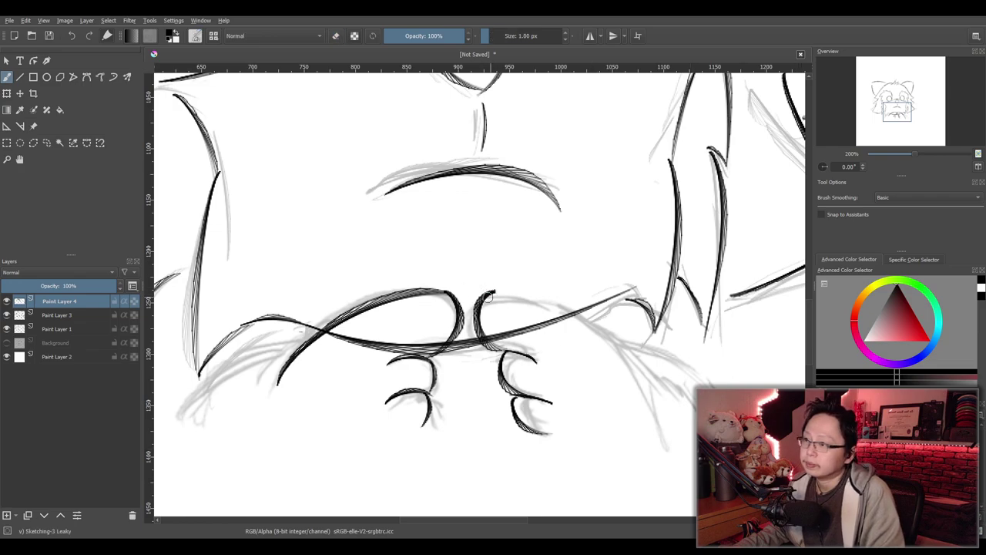
# Redraw the right-hand arm's top line as a smooth arc from the paw's rounded end down and outward
pyautogui.moveTo(479, 296); pyautogui.dragTo(641, 369)
pyautogui.hotkey('ctrl', 'z')
pyautogui.moveTo(487, 292)
pyautogui.mouseDown()
pyautogui.moveTo(567, 297)
pyautogui.moveTo(664, 432)
pyautogui.mouseUp()
pyautogui.hotkey('ctrl', 'z')
pyautogui.moveTo(485, 296); pyautogui.dragTo(650, 451)
pyautogui.hotkey('ctrl', 'z')
pyautogui.moveTo(492, 293)
pyautogui.mouseDown()
pyautogui.moveTo(644, 367)
pyautogui.moveTo(659, 425)
pyautogui.mouseUp()
pyautogui.hotkey('ctrl', 'z')
pyautogui.moveTo(490, 295); pyautogui.dragTo(645, 456)
pyautogui.hotkey('ctrl', 'z')
pyautogui.moveTo(481, 296); pyautogui.dragTo(659, 459)
pyautogui.hotkey('ctrl', 'z')
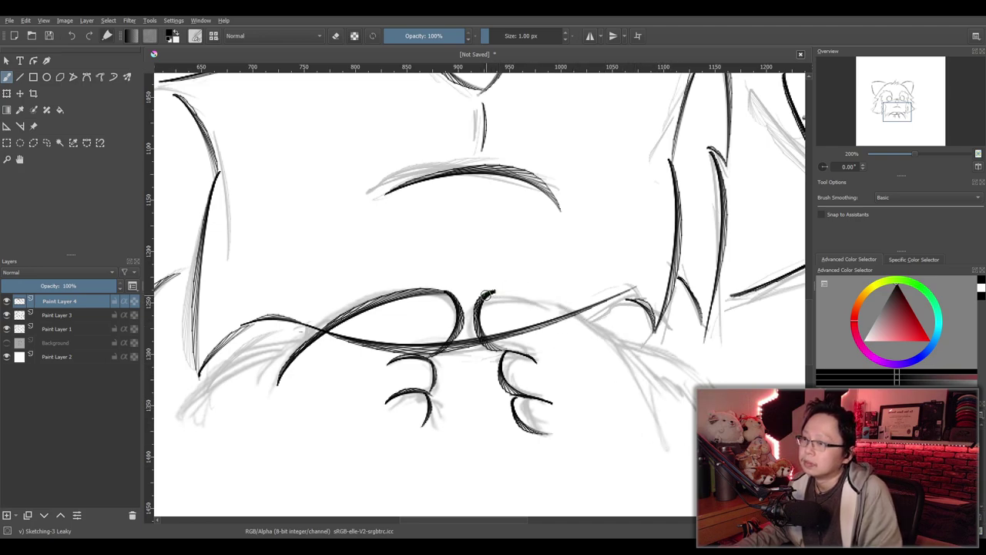
pyautogui.moveTo(487, 295); pyautogui.dragTo(644, 425)
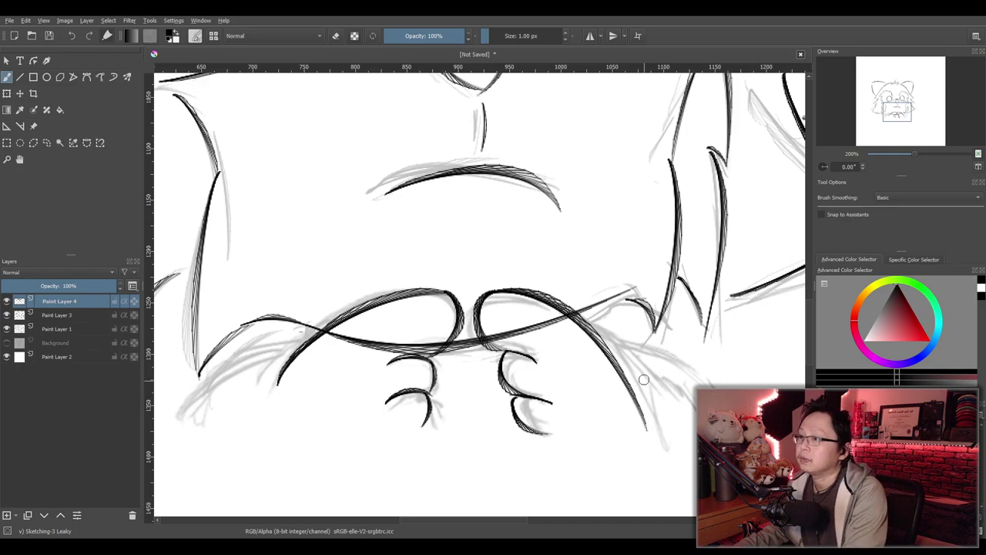
# Try to draw a curved arm stroke running down and outward beside the left-hand paw
pyautogui.scroll(-3, 642, 377)
pyautogui.scroll(1, 647, 385)
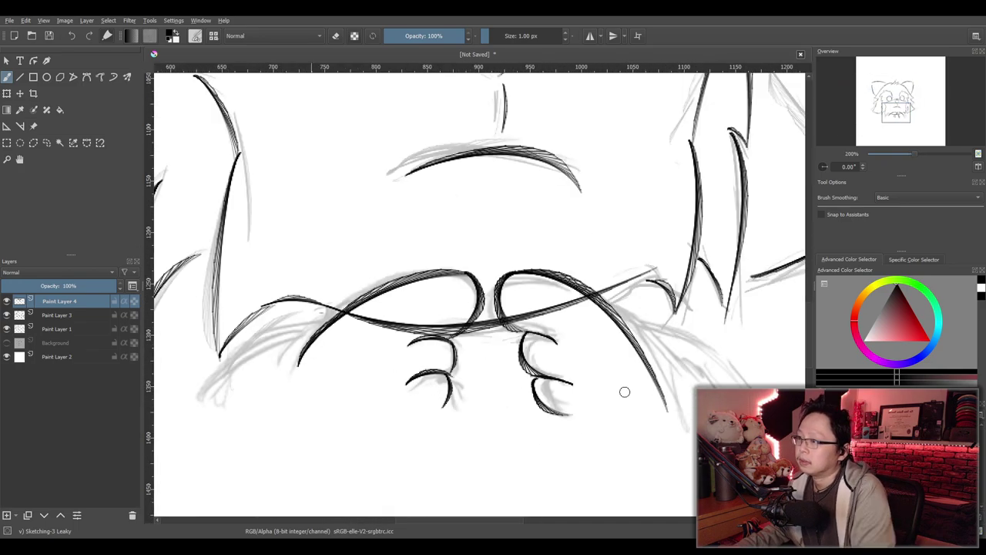
pyautogui.moveTo(330, 319); pyautogui.dragTo(226, 390)
pyautogui.hotkey('ctrl', 'z')
pyautogui.moveTo(329, 319)
pyautogui.mouseDown()
pyautogui.moveTo(246, 375)
pyautogui.moveTo(234, 422)
pyautogui.moveTo(242, 405)
pyautogui.mouseUp()
pyautogui.hotkey('ctrl', 'z')
pyautogui.hotkey('ctrl', 'z')
pyautogui.moveTo(323, 325); pyautogui.dragTo(242, 405)
# Try to draw a matching arm stroke beside the right-hand paw, then undo the arm strokes on both sides
pyautogui.moveTo(624, 322)
pyautogui.mouseDown()
pyautogui.moveTo(724, 385)
pyautogui.moveTo(688, 353)
pyautogui.moveTo(719, 385)
pyautogui.mouseUp()
pyautogui.hotkey('ctrl', 'z')
pyautogui.hotkey('ctrl', 'z')
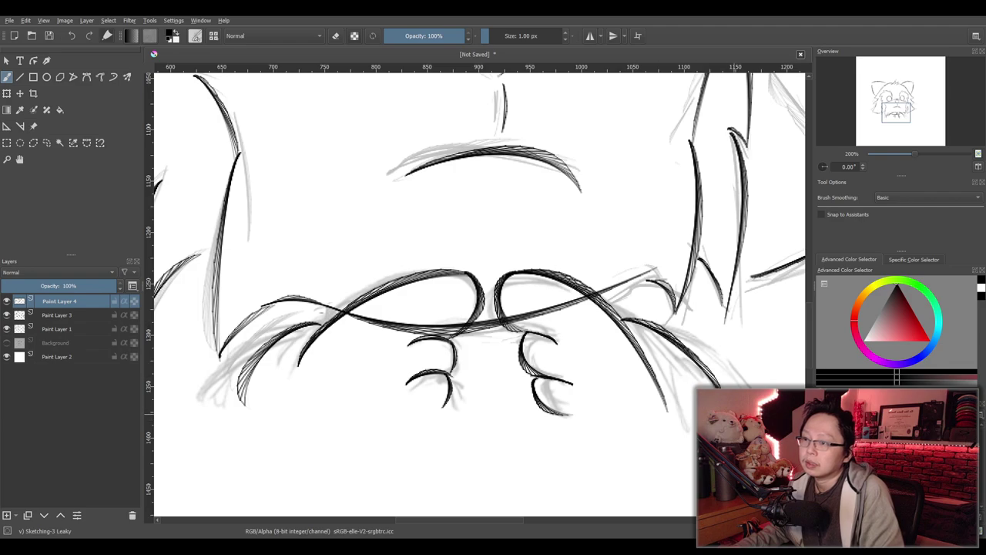
pyautogui.press('-')
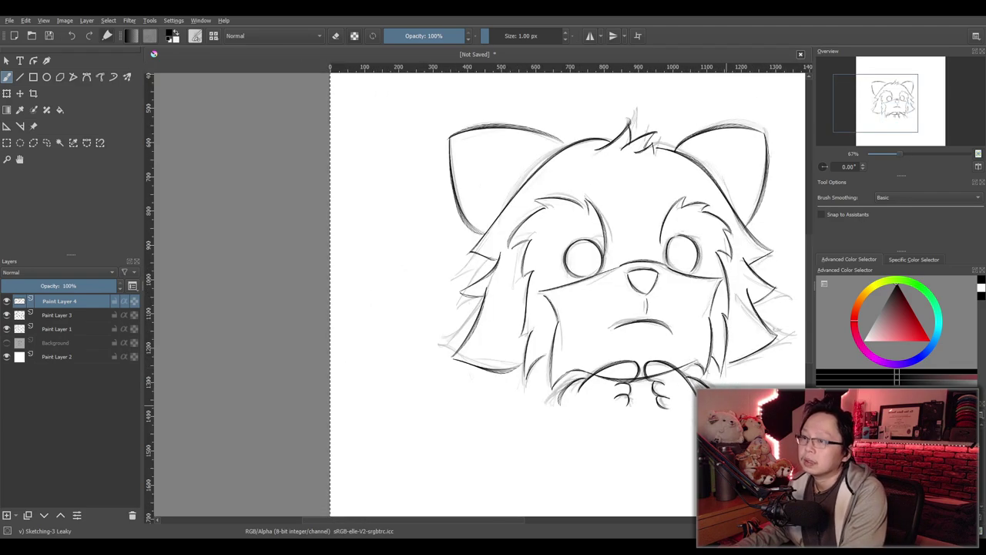
pyautogui.scroll(2, 711, 396)
pyautogui.hotkey('ctrl', 'z')
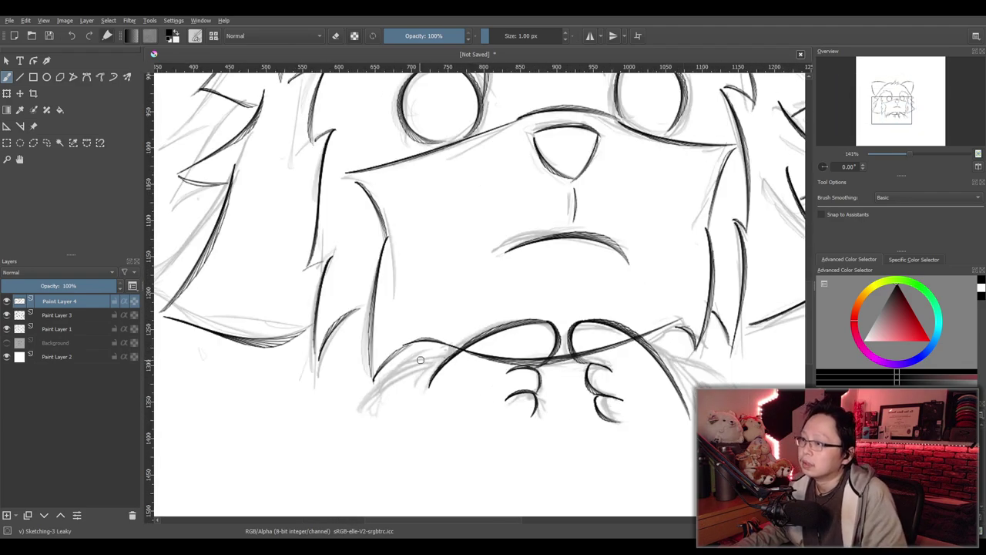
# Draw the left-hand arm's outer line curving down from the end of the cheek fur line
pyautogui.moveTo(425, 342); pyautogui.dragTo(381, 415)
pyautogui.hotkey('ctrl', 'z')
pyautogui.moveTo(436, 345)
pyautogui.mouseDown()
pyautogui.moveTo(380, 409)
pyautogui.moveTo(411, 354)
pyautogui.moveTo(387, 416)
pyautogui.mouseUp()
pyautogui.hotkey('ctrl', 'z')
# Draw the right-hand arm's outer line curving down and outward from the jaw line beside the paw
pyautogui.moveTo(681, 336); pyautogui.dragTo(715, 385)
pyautogui.hotkey('ctrl', 'z')
pyautogui.moveTo(668, 333)
pyautogui.mouseDown()
pyautogui.moveTo(720, 386)
pyautogui.moveTo(699, 369)
pyautogui.moveTo(702, 385)
pyautogui.mouseUp()
pyautogui.hotkey('ctrl', 'z')
pyautogui.hotkey('ctrl', 'z')
pyautogui.moveTo(664, 331)
pyautogui.mouseDown()
pyautogui.moveTo(697, 363)
pyautogui.moveTo(709, 389)
pyautogui.moveTo(697, 388)
pyautogui.mouseUp()
pyautogui.hotkey('ctrl', 'z')
pyautogui.hotkey('ctrl', 'z')
pyautogui.moveTo(656, 330); pyautogui.dragTo(701, 388)
pyautogui.hotkey('ctrl', 'z')
pyautogui.moveTo(659, 327); pyautogui.dragTo(693, 393)
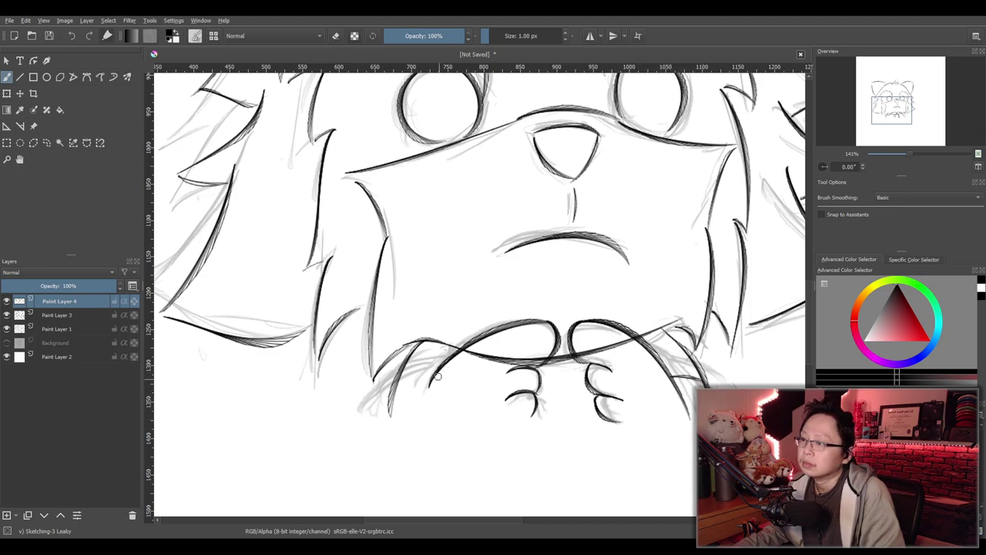
# Try to draw a short inner stroke between the left-hand arm's outer line and the paw
pyautogui.moveTo(400, 379); pyautogui.dragTo(442, 362)
pyautogui.hotkey('ctrl', 'z')
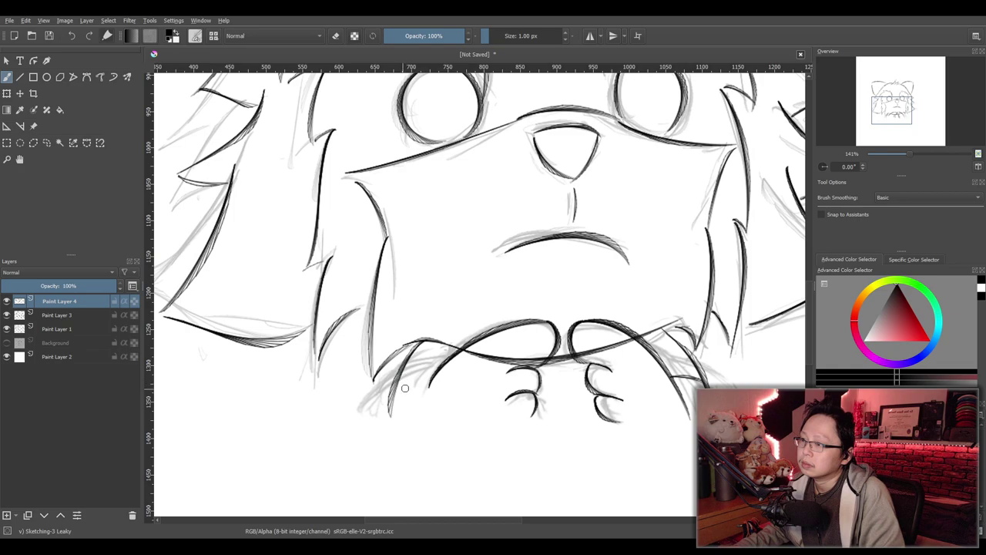
pyautogui.moveTo(399, 402); pyautogui.dragTo(450, 368)
pyautogui.hotkey('ctrl', 'z')
pyautogui.moveTo(395, 416); pyautogui.dragTo(452, 370)
pyautogui.hotkey('ctrl', 'z')
pyautogui.hotkey('ctrl', 'z')
pyautogui.moveTo(406, 405)
pyautogui.mouseDown()
pyautogui.moveTo(444, 360)
pyautogui.moveTo(442, 373)
pyautogui.mouseUp()
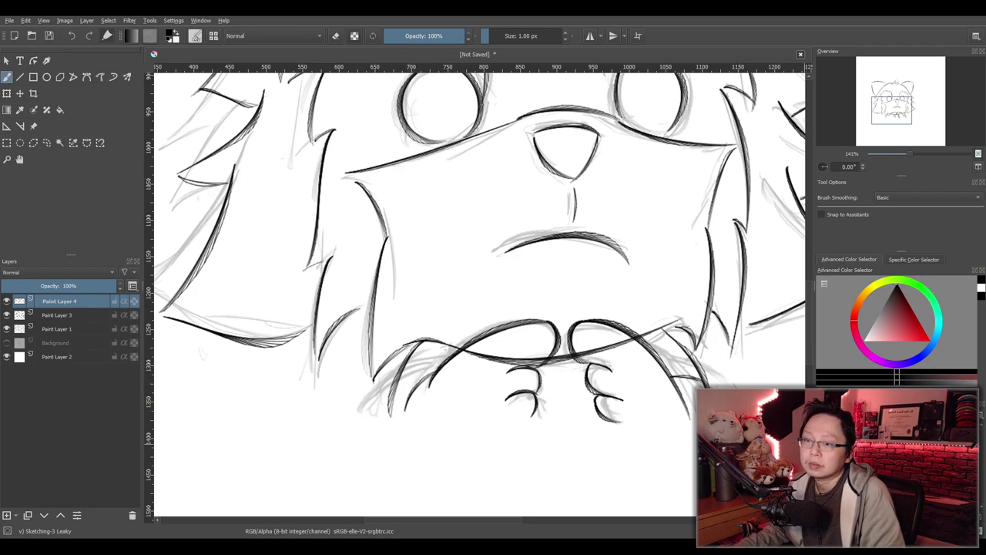
pyautogui.hotkey('ctrl', 'z')
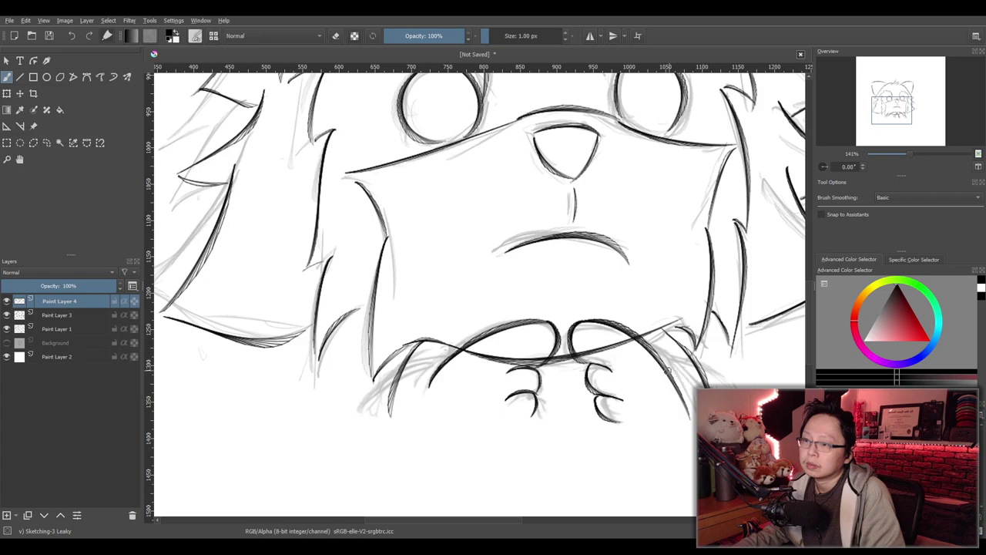
# Draw a short curved inner stroke between the paw and the outer arm line on both sides
pyautogui.hotkey('ctrl', 'z')
pyautogui.moveTo(667, 373); pyautogui.dragTo(692, 410)
pyautogui.hotkey('ctrl', 'z')
pyautogui.hotkey('ctrl', 'z')
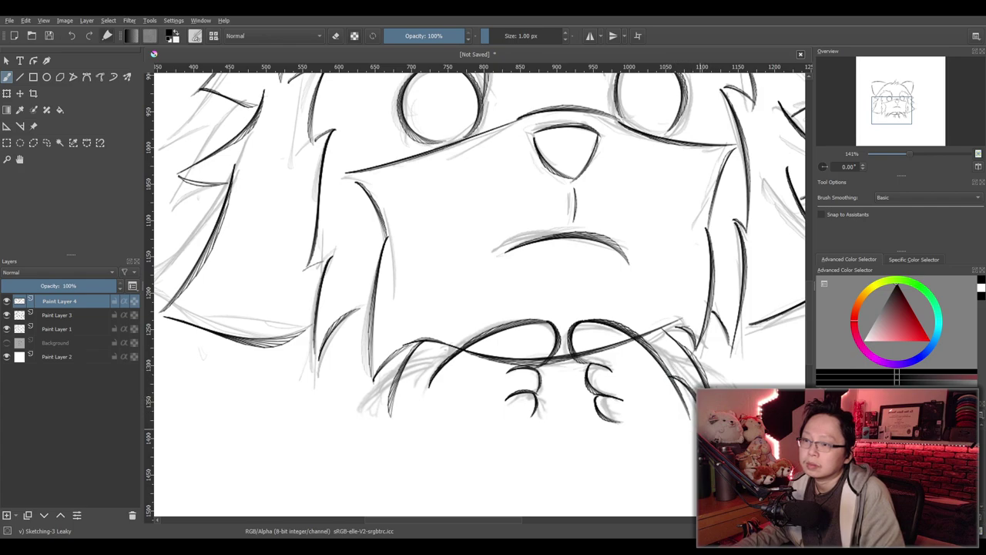
pyautogui.moveTo(402, 420); pyautogui.dragTo(435, 371)
pyautogui.hotkey('ctrl', 'z')
pyautogui.moveTo(403, 411); pyautogui.dragTo(438, 371)
pyautogui.hotkey('ctrl', 'z')
pyautogui.moveTo(402, 410); pyautogui.dragTo(439, 363)
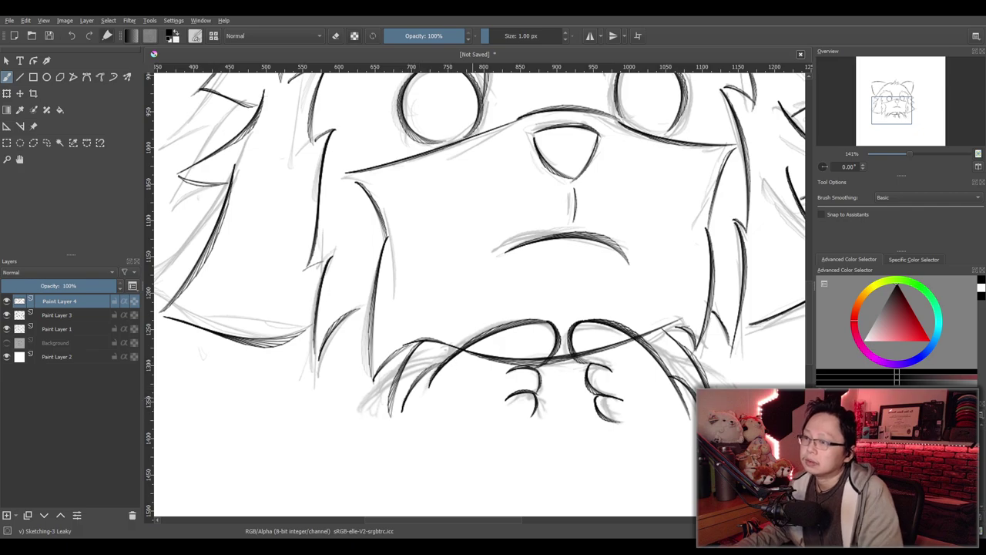
# Erase the jaw line where it crosses both paws on Paint Layer 3, keeping the part between the paws
pyautogui.scroll(-1, 484, 394)
pyautogui.moveTo(555, 410); pyautogui.dragTo(525, 415)
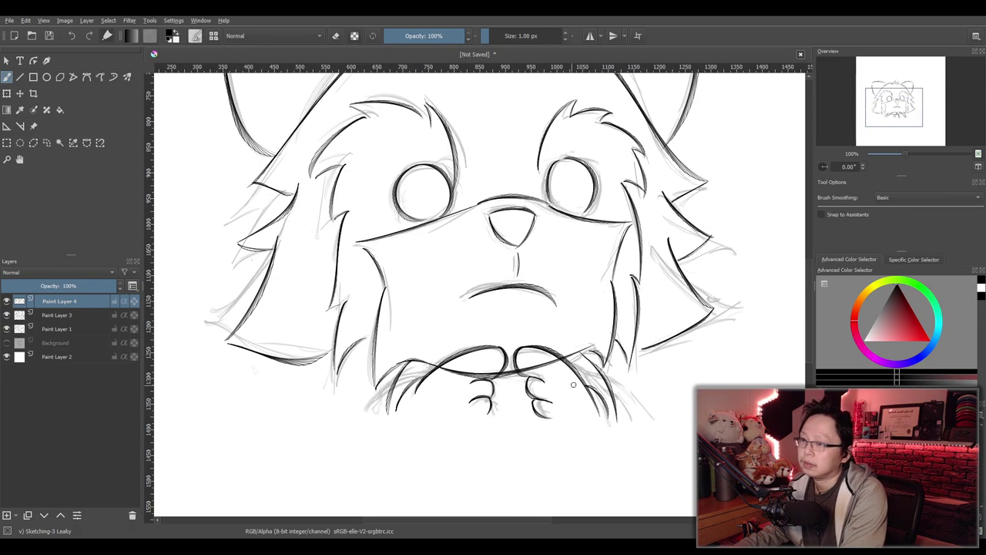
pyautogui.scroll(1, 599, 387)
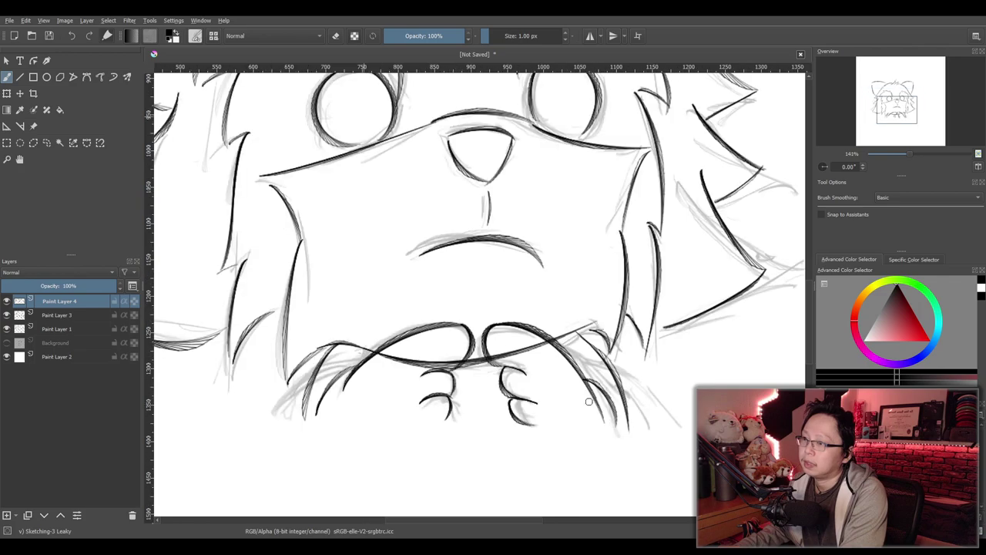
pyautogui.scroll(2, 585, 397)
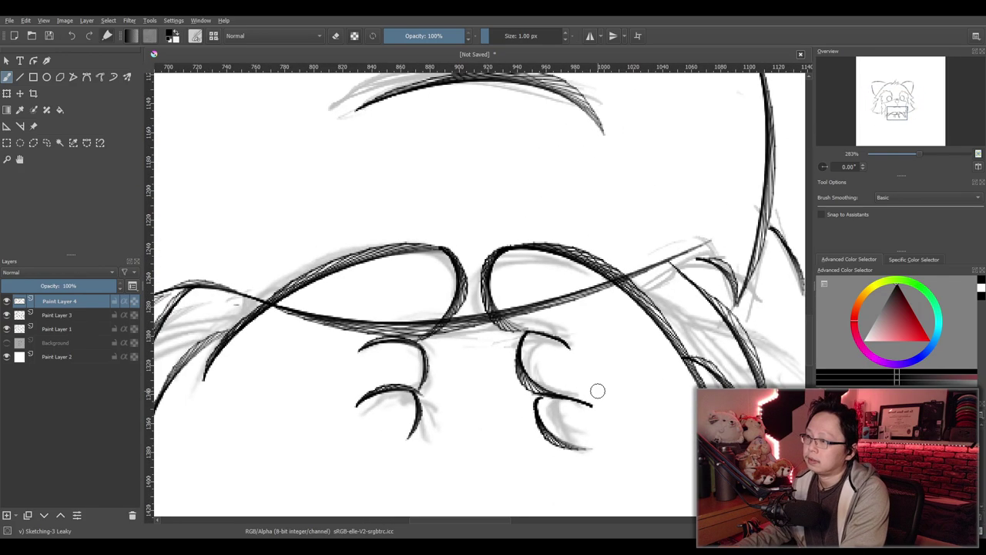
pyautogui.press('e')
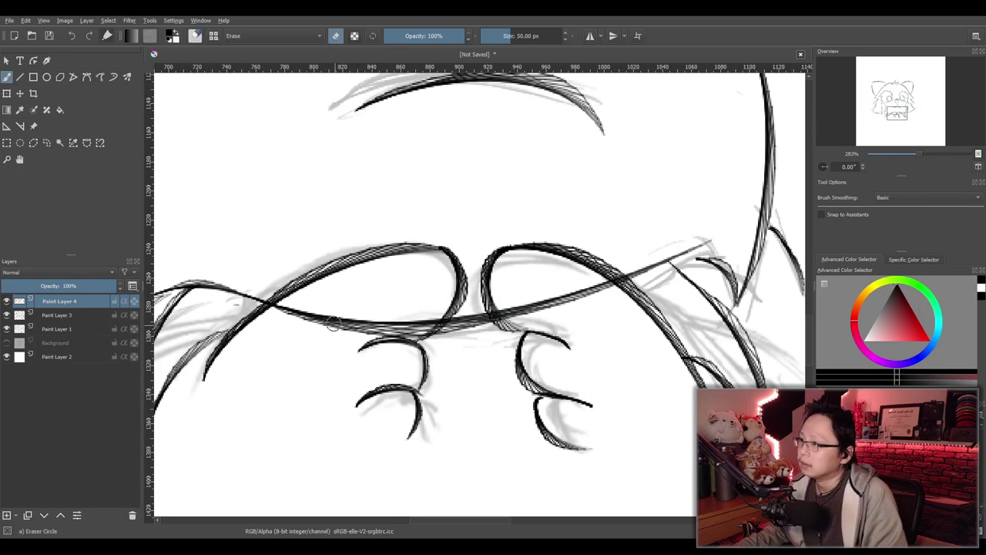
pyautogui.click(71, 310)
pyautogui.moveTo(340, 322)
pyautogui.mouseDown()
pyautogui.moveTo(272, 313)
pyautogui.moveTo(365, 318)
pyautogui.moveTo(372, 332)
pyautogui.moveTo(426, 309)
pyautogui.moveTo(414, 322)
pyautogui.moveTo(427, 311)
pyautogui.moveTo(598, 301)
pyautogui.mouseUp()
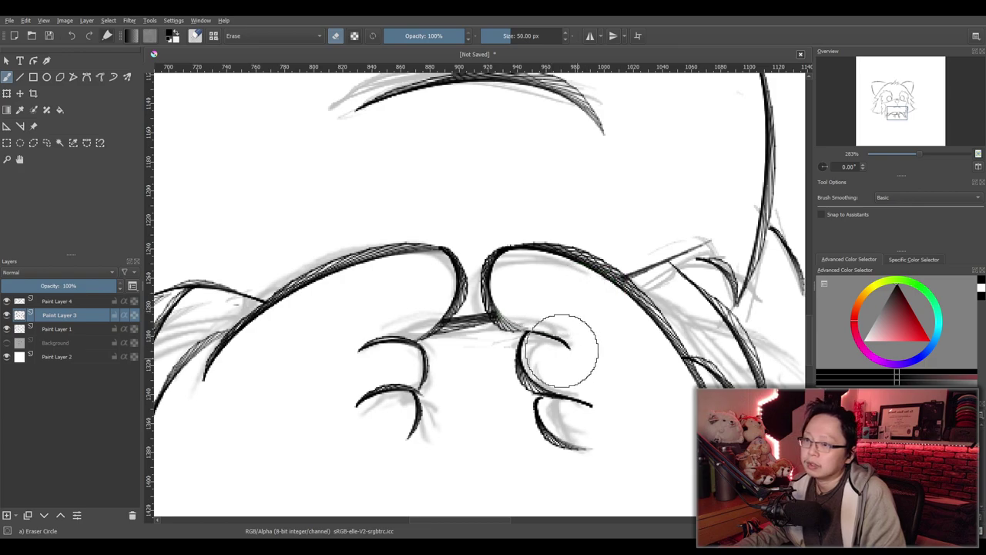
# Examine the paws and the whole character at different zoom levels
pyautogui.scroll(-3, 566, 351)
pyautogui.moveTo(546, 386); pyautogui.dragTo(524, 398)
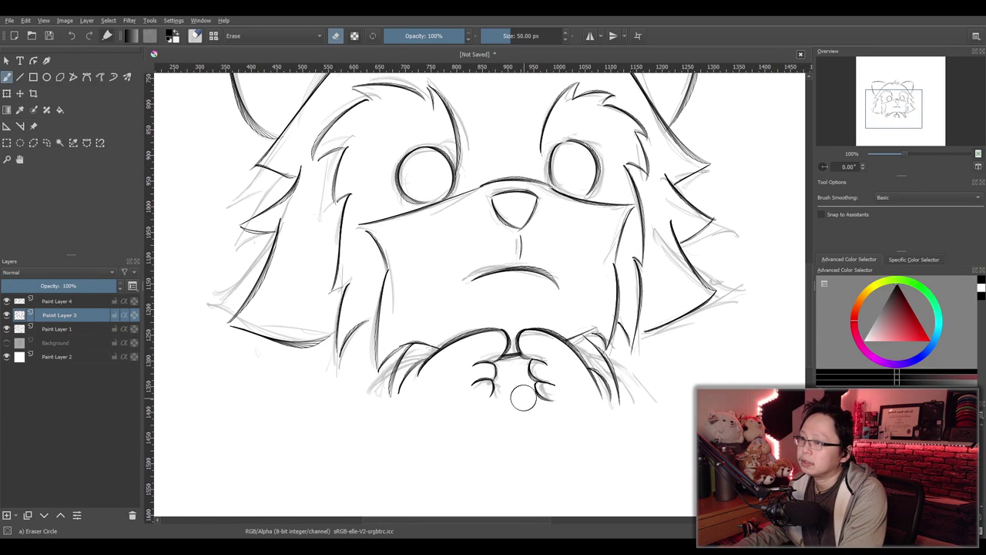
pyautogui.scroll(-2, 523, 385)
pyautogui.scroll(2, 543, 346)
pyautogui.moveTo(543, 347); pyautogui.dragTo(504, 417)
pyautogui.scroll(-2, 504, 416)
pyautogui.scroll(1, 503, 415)
pyautogui.scroll(2, 504, 416)
pyautogui.scroll(-2, 497, 395)
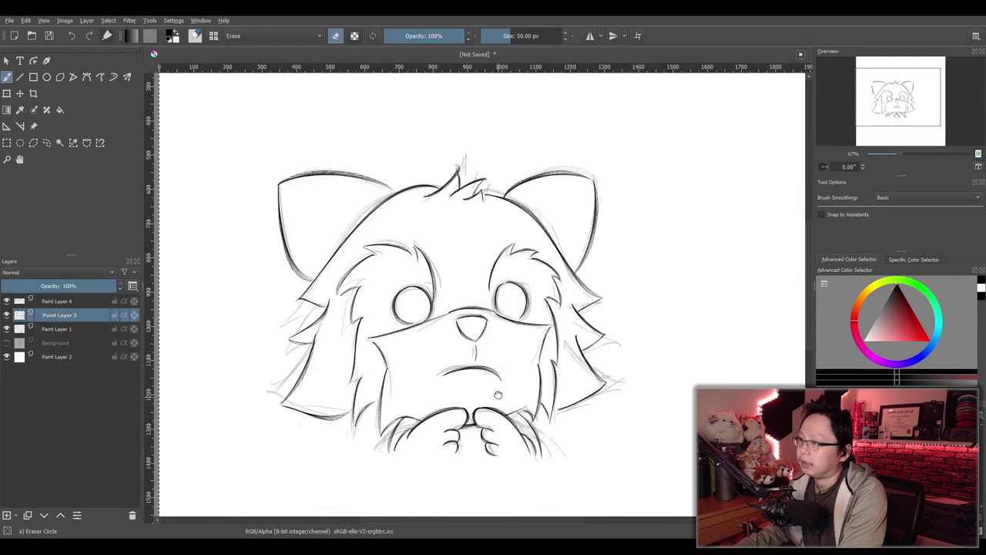
# Merge Paint Layer 4 down into Paint Layer 3 and hide the rough sketch on Paint Layer 1
pyautogui.click(7, 301)
pyautogui.click(9, 302)
pyautogui.click(53, 302)
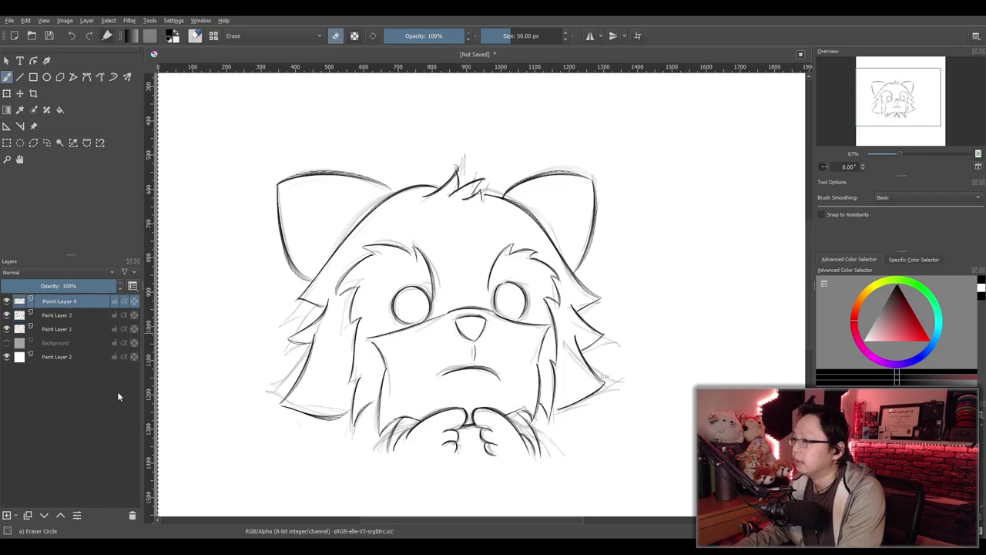
pyautogui.hotkey('shift', 'Delete')
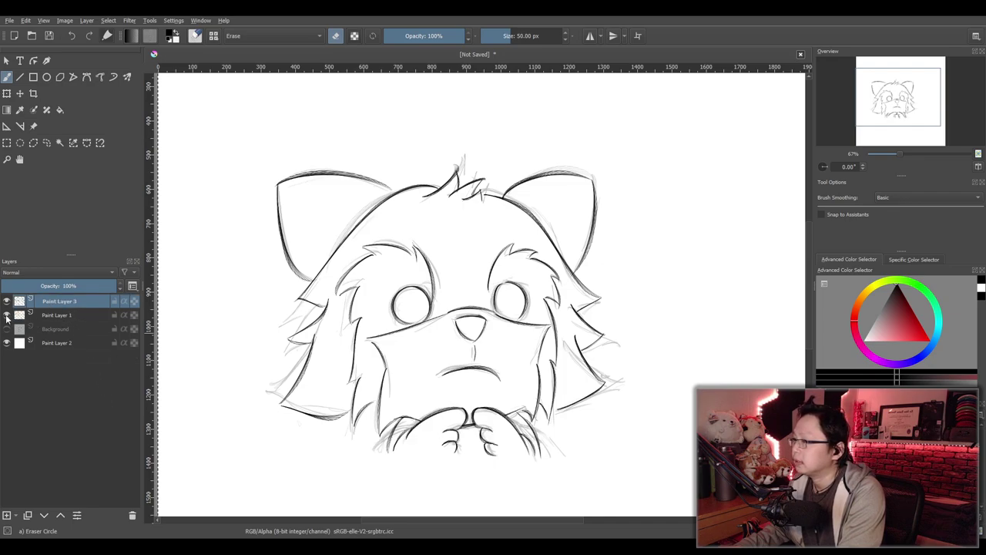
pyautogui.click(7, 316)
# Inspect the clean line art without the sketch, both as a whole and close up around the right-hand paw
pyautogui.moveTo(539, 370); pyautogui.dragTo(536, 394)
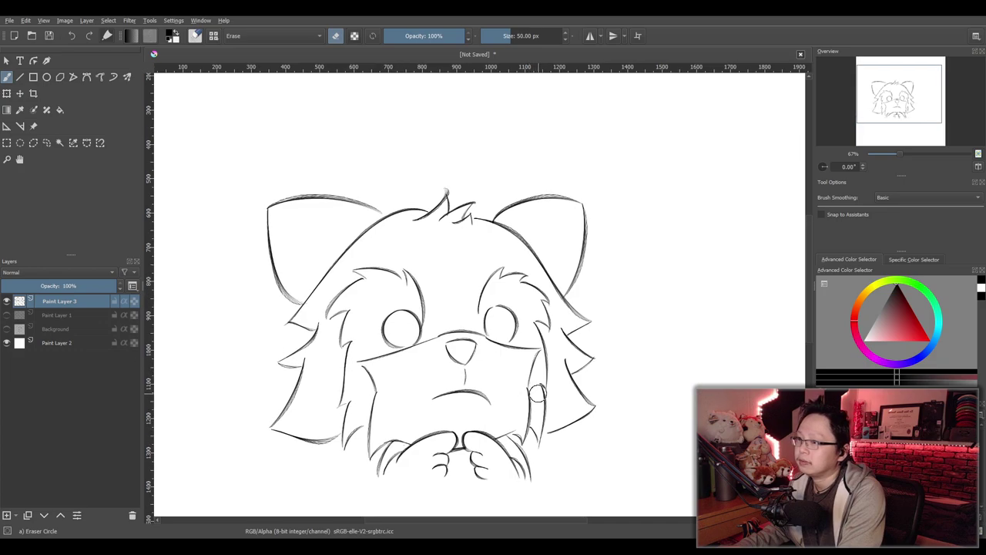
pyautogui.scroll(2, 537, 394)
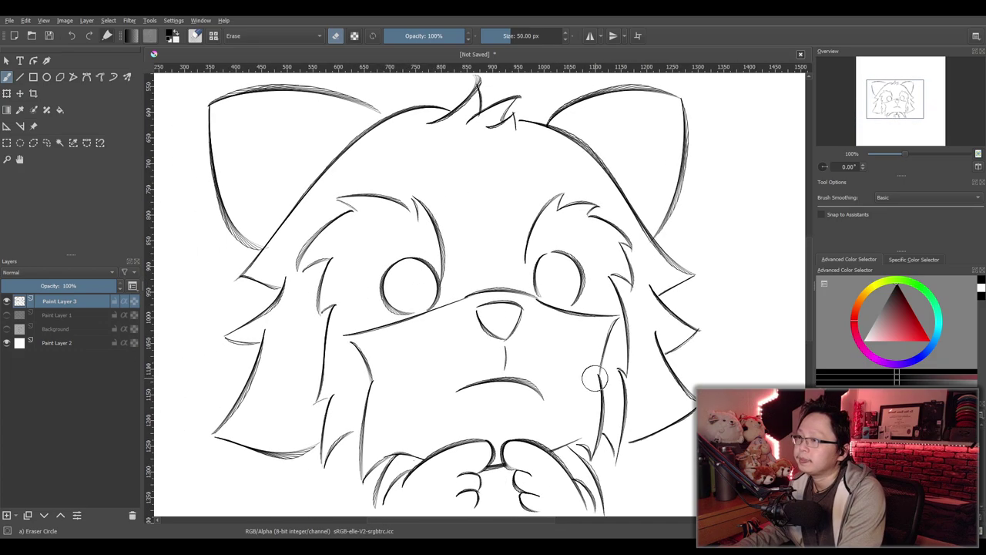
pyautogui.scroll(-2, 590, 380)
pyautogui.moveTo(590, 383); pyautogui.dragTo(552, 361)
pyautogui.scroll(1, 582, 377)
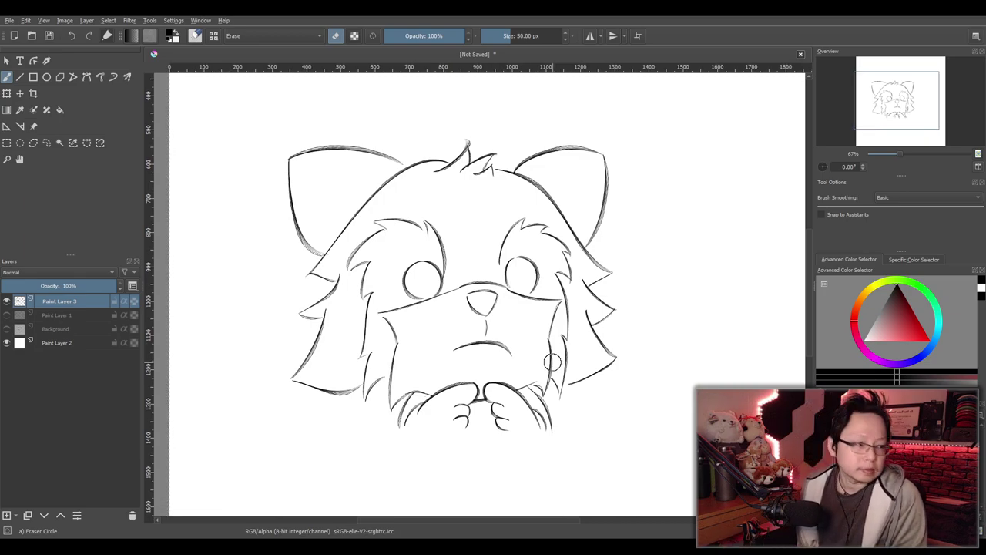
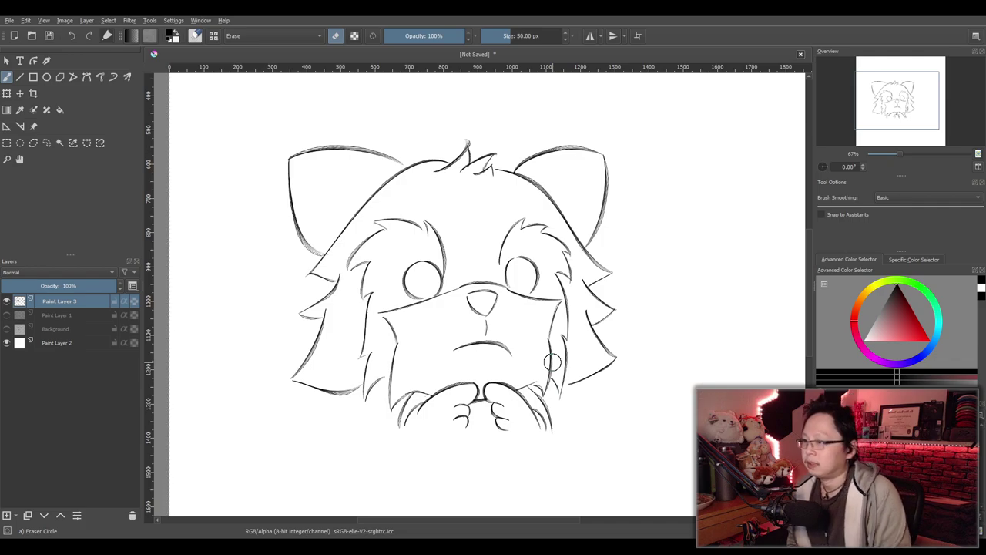
pyautogui.scroll(2, 635, 404)
pyautogui.moveTo(609, 409); pyautogui.dragTo(663, 381)
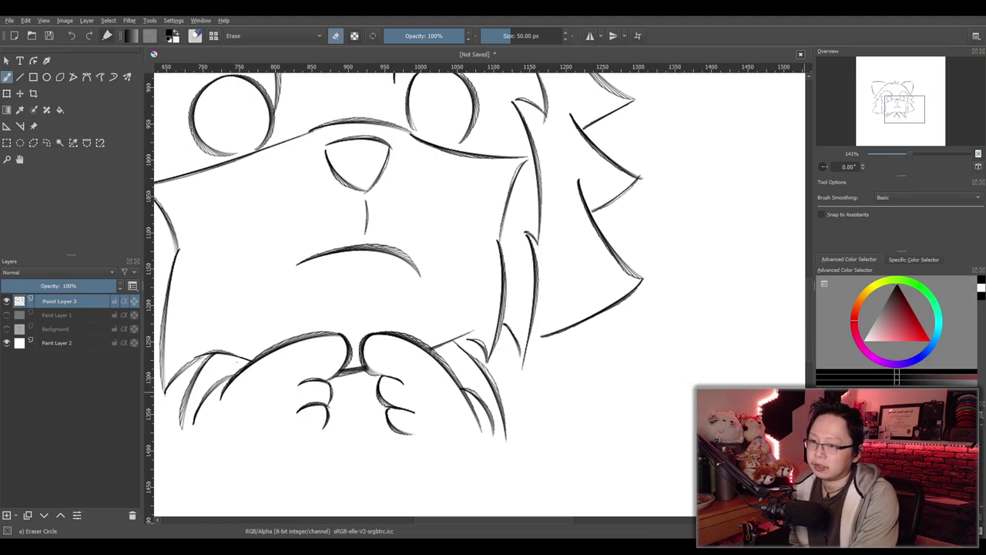
pyautogui.scroll(2, 466, 405)
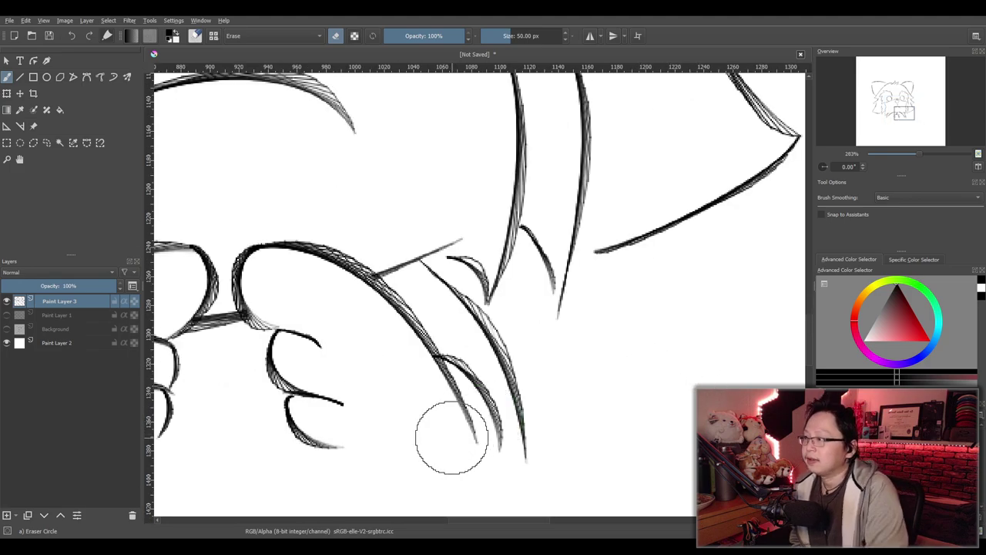
# Erase the faded lower end of the right-hand paw's outer line on Paint Layer 3
pyautogui.moveTo(436, 433)
pyautogui.mouseDown()
pyautogui.moveTo(465, 448)
pyautogui.moveTo(439, 413)
pyautogui.moveTo(476, 453)
pyautogui.moveTo(468, 419)
pyautogui.moveTo(473, 433)
pyautogui.moveTo(472, 421)
pyautogui.moveTo(450, 447)
pyautogui.mouseUp()
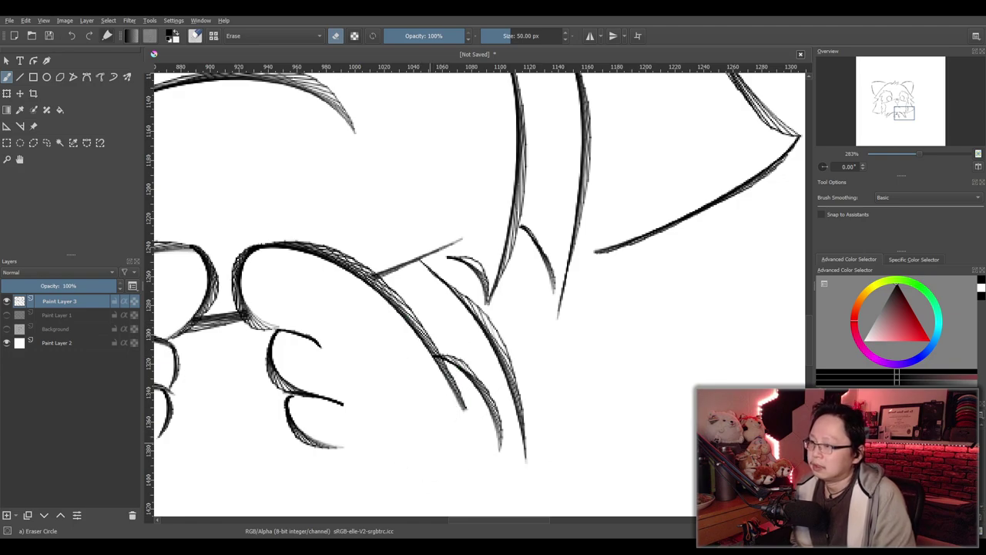
pyautogui.scroll(-5, 429, 440)
pyautogui.scroll(-2, 551, 398)
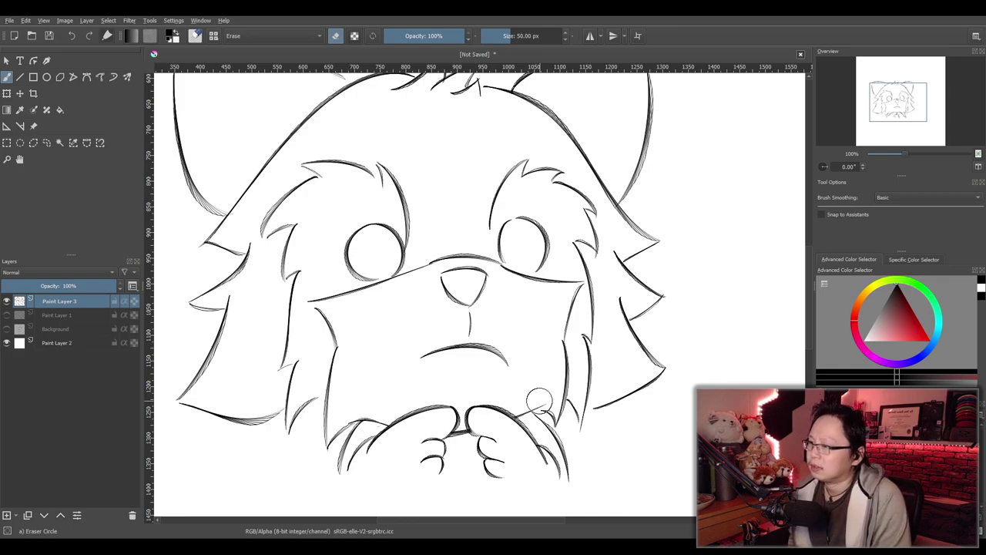
# Set the eraser size to 20 px and erase the stray speck between the jaw line and the left-hand paw
pyautogui.scroll(6, 540, 401)
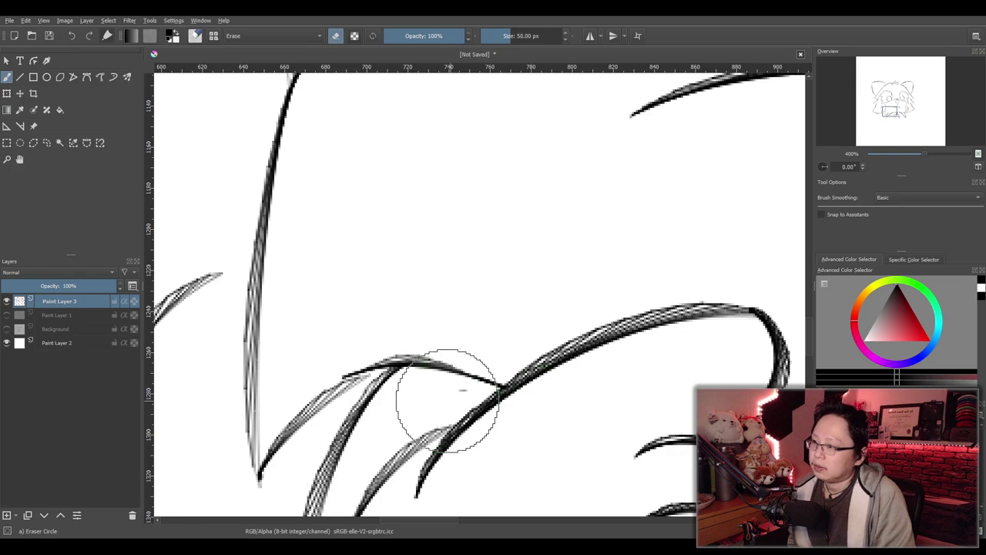
pyautogui.click(522, 36)
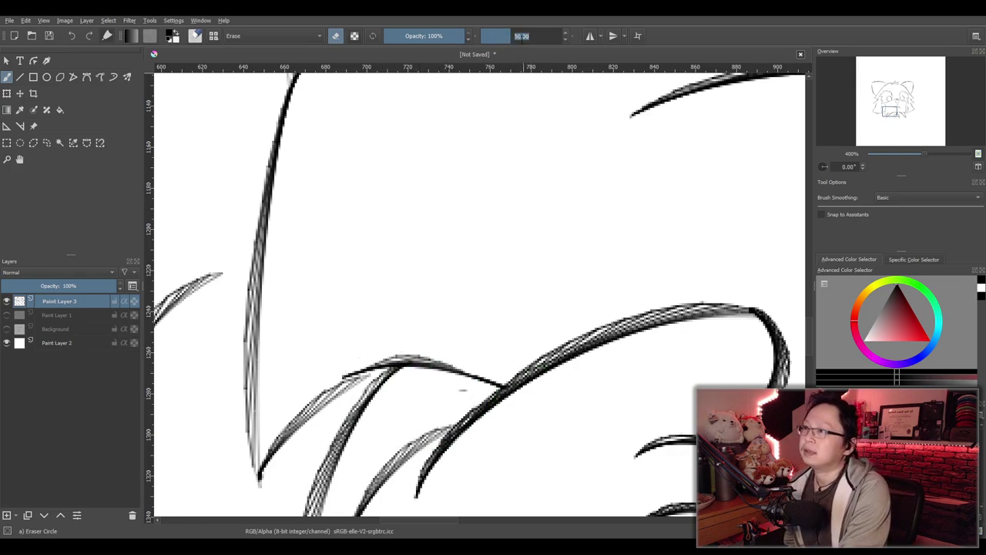
pyautogui.write('20')
pyautogui.press('Return')
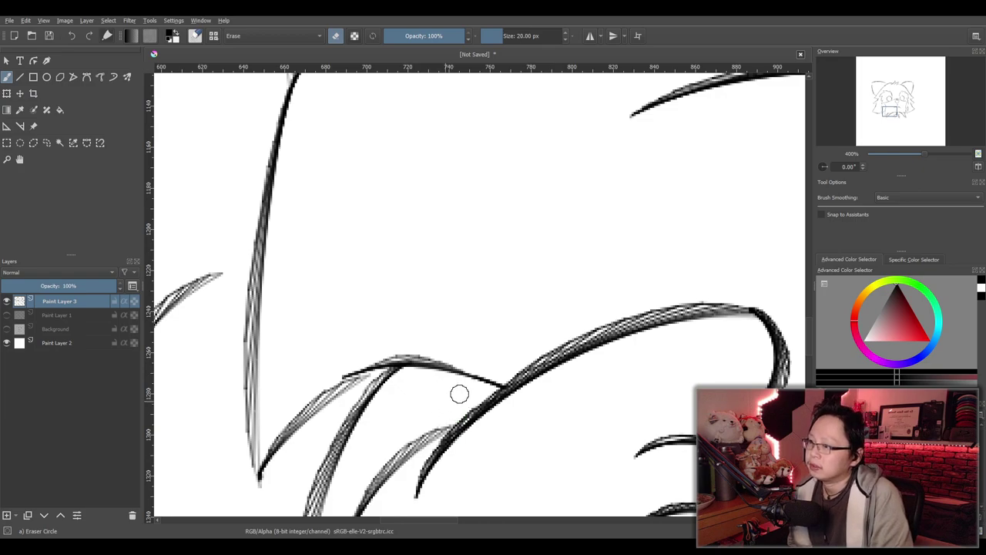
# Examine the face, mouth and paws of the clean line art for remaining flaws
pyautogui.scroll(-3, 462, 389)
pyautogui.moveTo(534, 383); pyautogui.dragTo(434, 444)
pyautogui.scroll(-2, 546, 382)
pyautogui.scroll(1, 500, 416)
pyautogui.moveTo(548, 383)
pyautogui.mouseDown()
pyautogui.moveTo(500, 416)
pyautogui.moveTo(539, 387)
pyautogui.mouseUp()
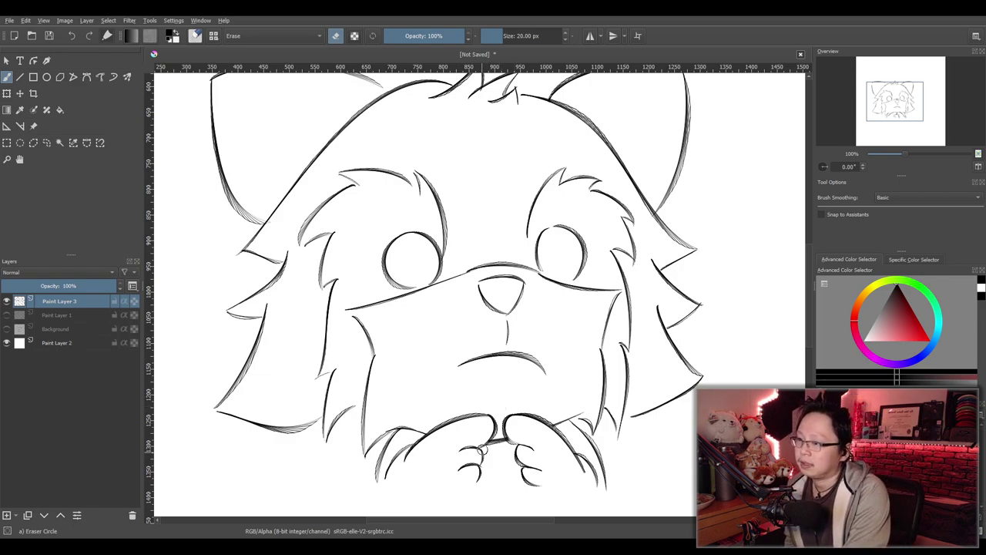
pyautogui.scroll(1, 514, 426)
pyautogui.moveTo(506, 395)
pyautogui.mouseDown()
pyautogui.moveTo(514, 426)
pyautogui.moveTo(485, 431)
pyautogui.moveTo(499, 381)
pyautogui.mouseUp()
pyautogui.scroll(-2, 508, 423)
pyautogui.scroll(1, 487, 428)
pyautogui.scroll(-2, 496, 402)
pyautogui.scroll(2, 495, 402)
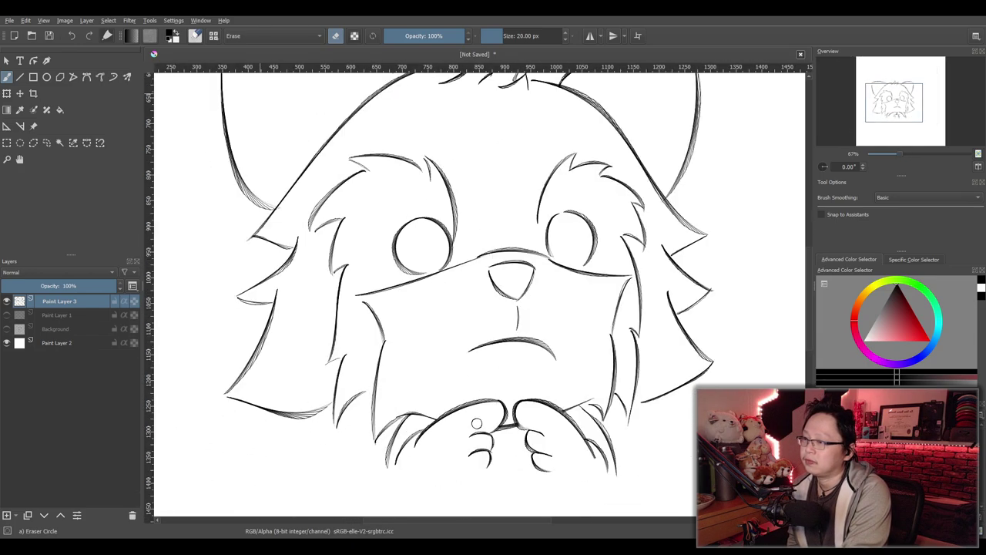
pyautogui.scroll(-1, 451, 425)
pyautogui.scroll(1, 460, 420)
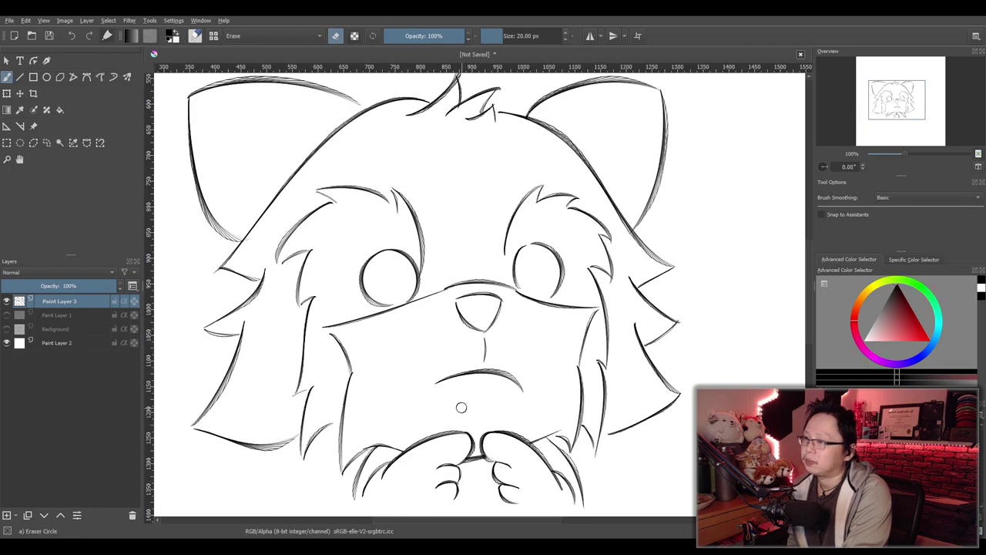
pyautogui.scroll(-1, 466, 408)
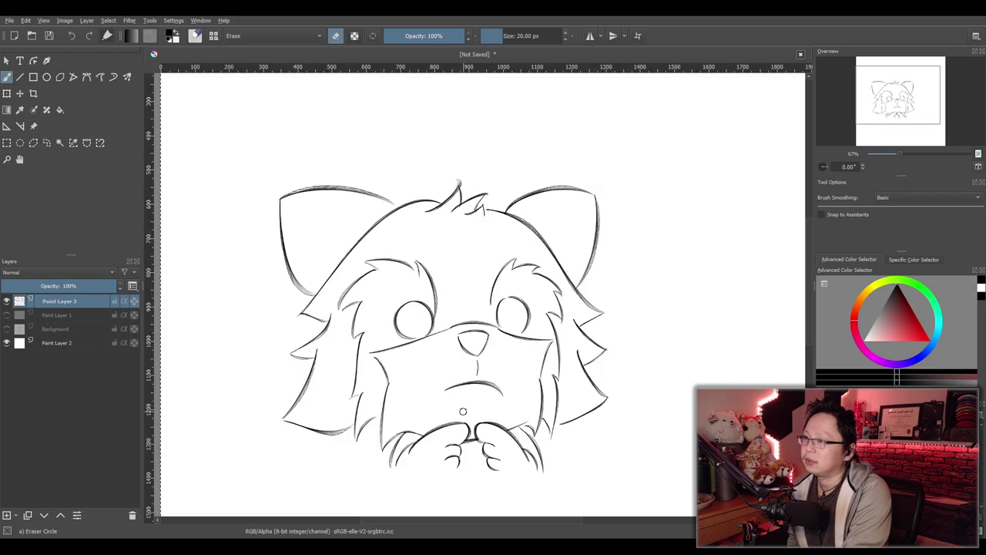
pyautogui.scroll(1, 466, 407)
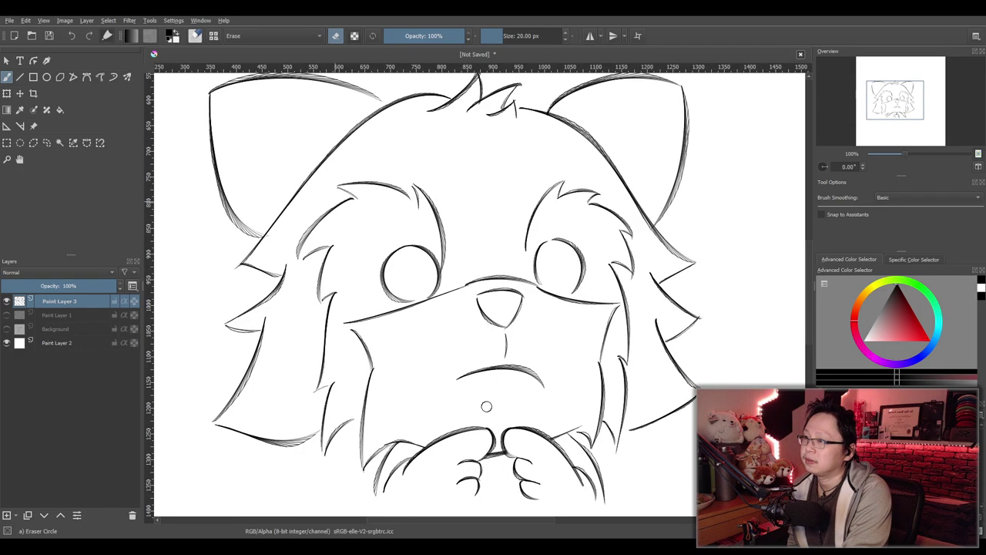
pyautogui.scroll(-1, 478, 408)
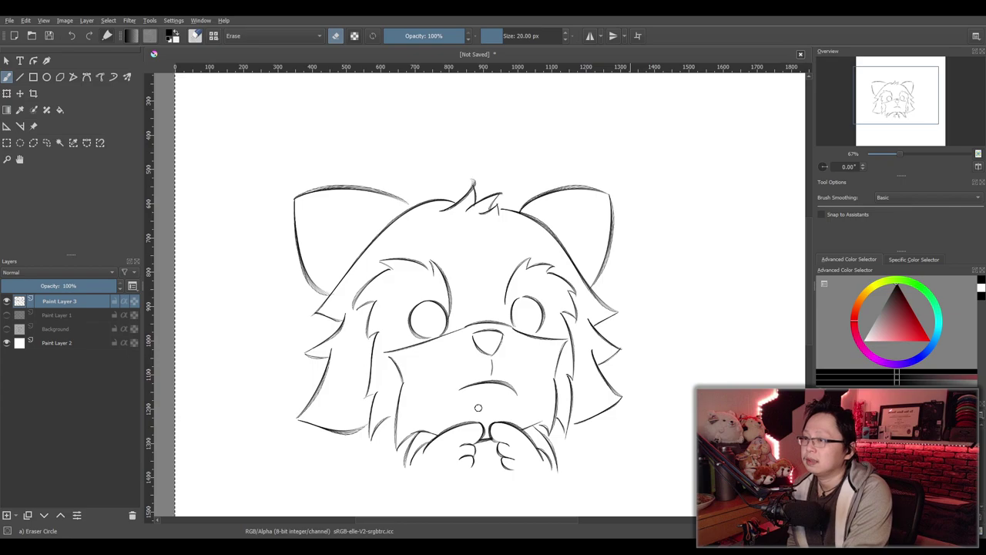
pyautogui.scroll(1, 476, 407)
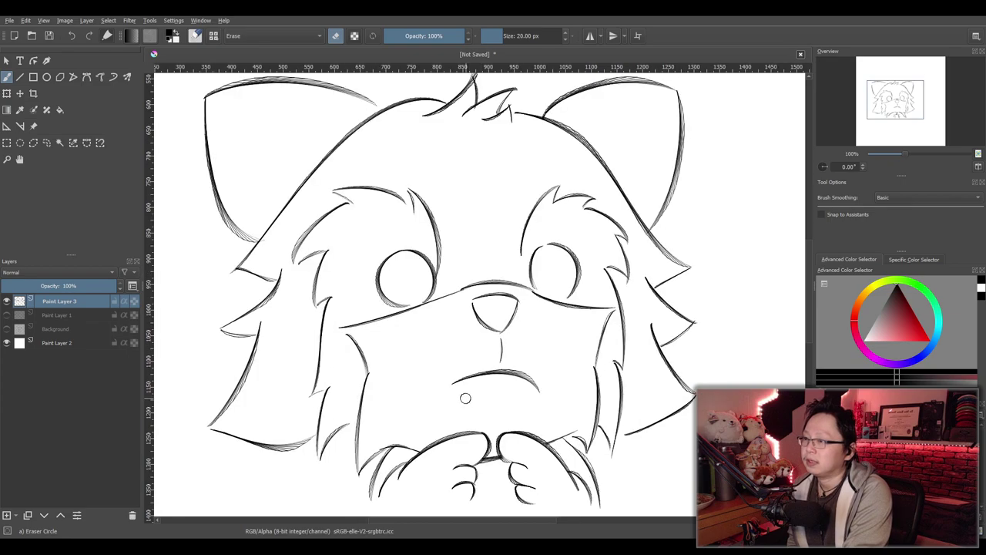
pyautogui.scroll(1, 465, 397)
pyautogui.moveTo(464, 396); pyautogui.dragTo(478, 428)
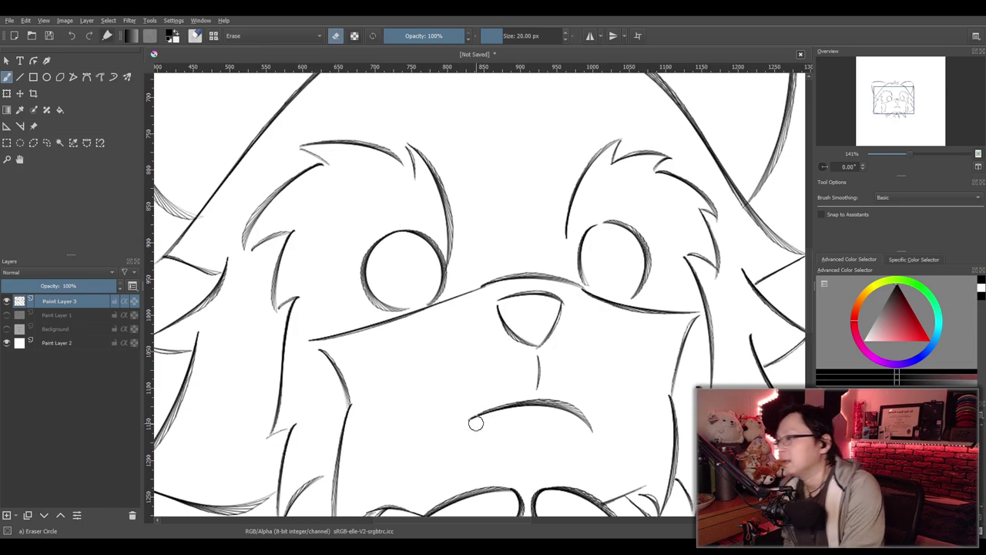
pyautogui.scroll(-1, 476, 423)
pyautogui.moveTo(481, 378); pyautogui.dragTo(488, 344)
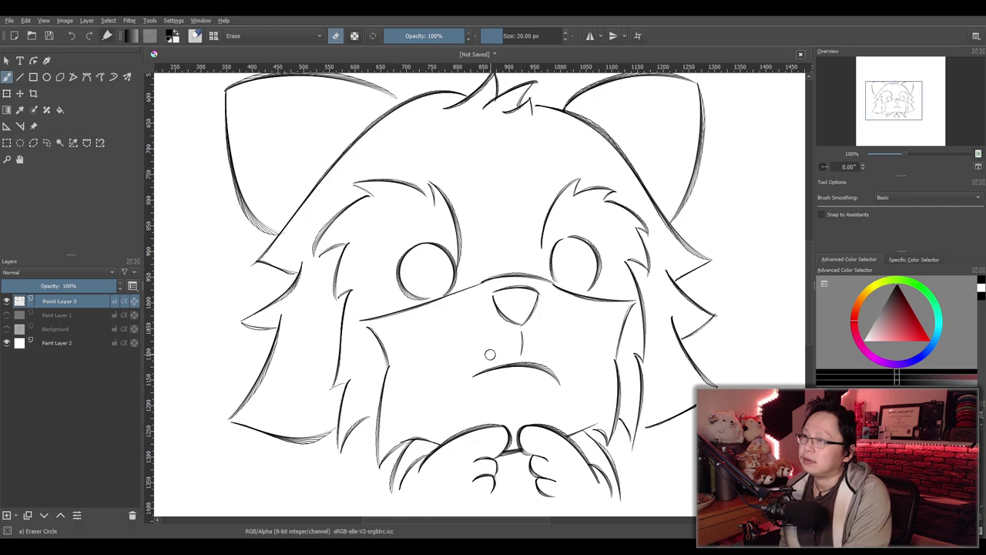
pyautogui.scroll(-1, 490, 348)
pyautogui.scroll(1, 491, 354)
pyautogui.moveTo(490, 353); pyautogui.dragTo(478, 370)
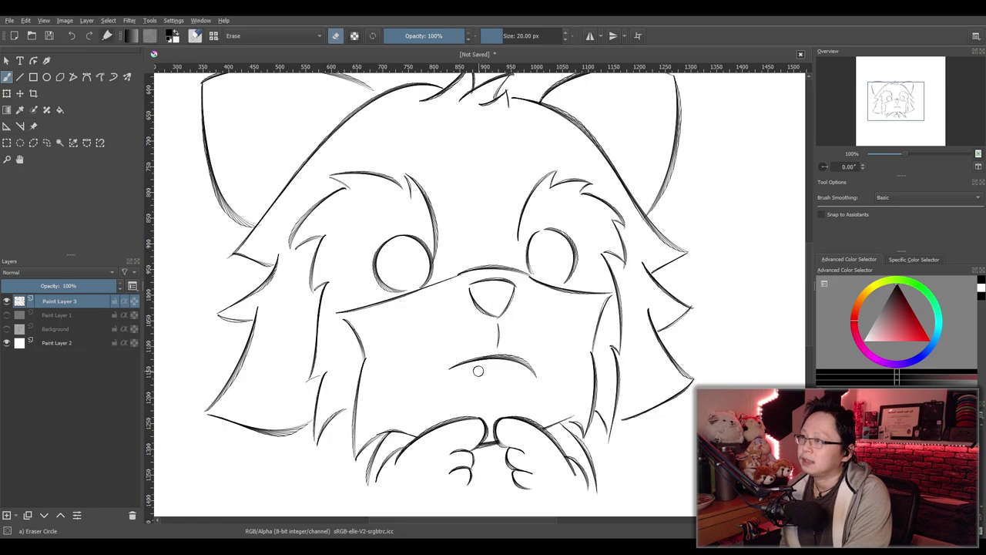
pyautogui.scroll(-1, 477, 371)
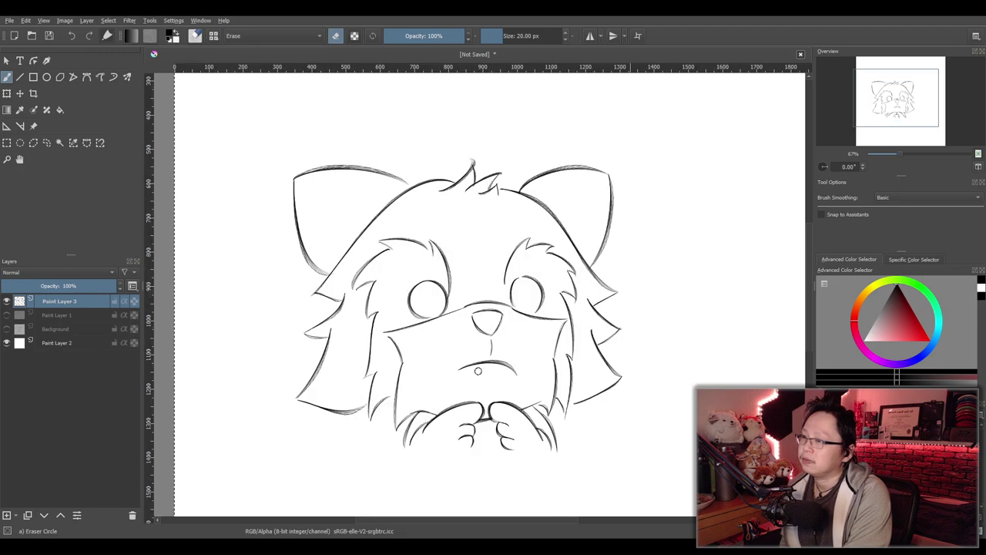
pyautogui.scroll(1, 478, 370)
pyautogui.moveTo(478, 370); pyautogui.dragTo(469, 369)
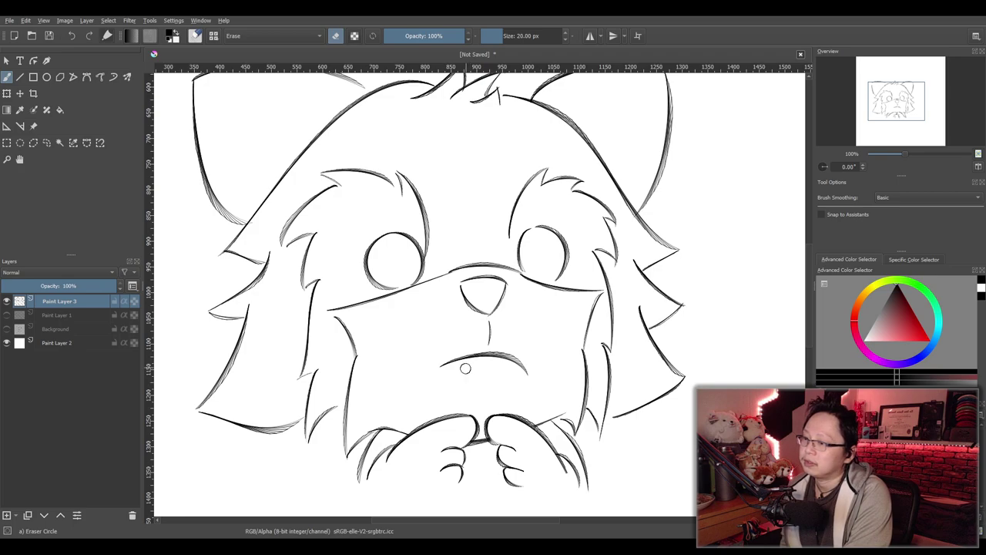
# Erase the top line of the right-hand paw's upper finger and return to the 1 px Sketching-3 Leaky brush
pyautogui.scroll(5, 530, 453)
pyautogui.moveTo(495, 413); pyautogui.dragTo(506, 404)
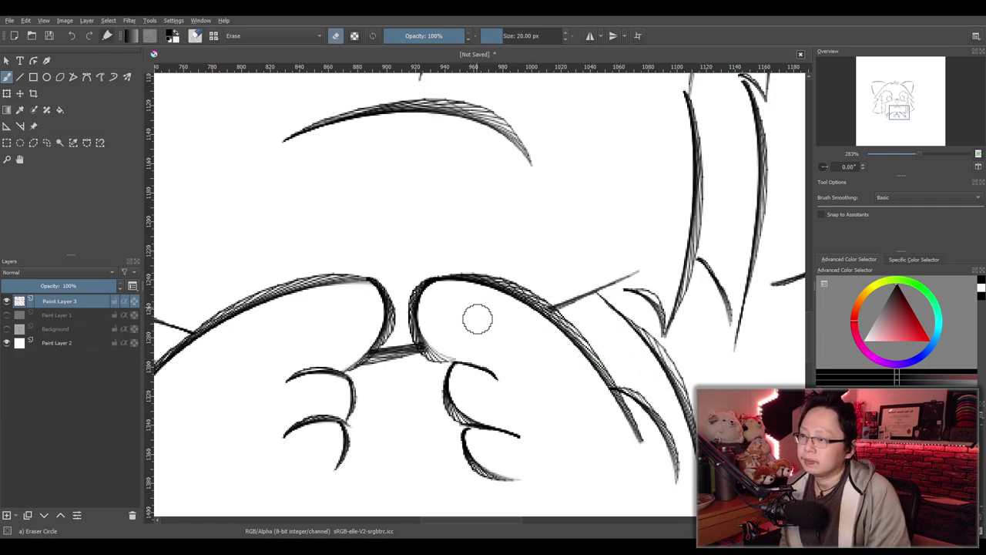
pyautogui.moveTo(504, 379); pyautogui.dragTo(458, 363)
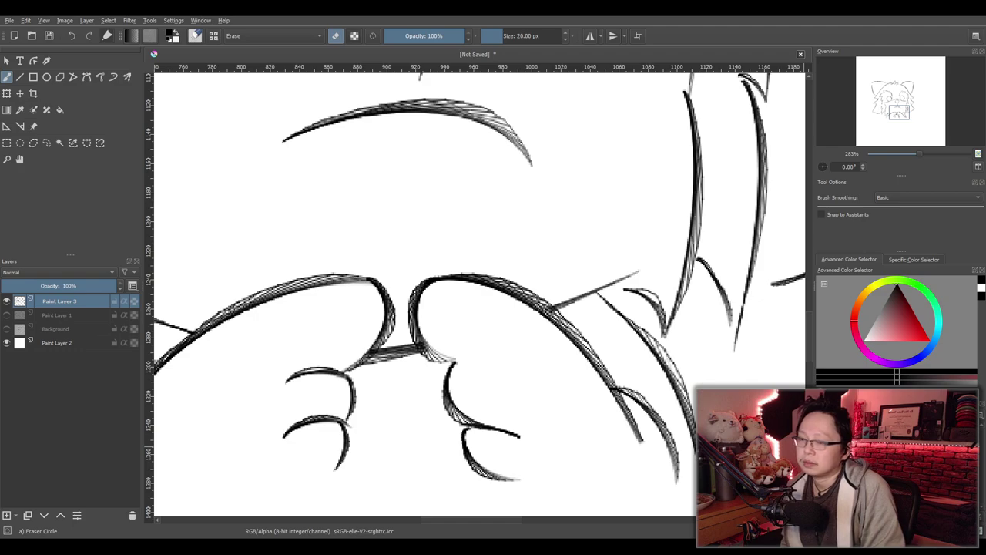
pyautogui.press('/')
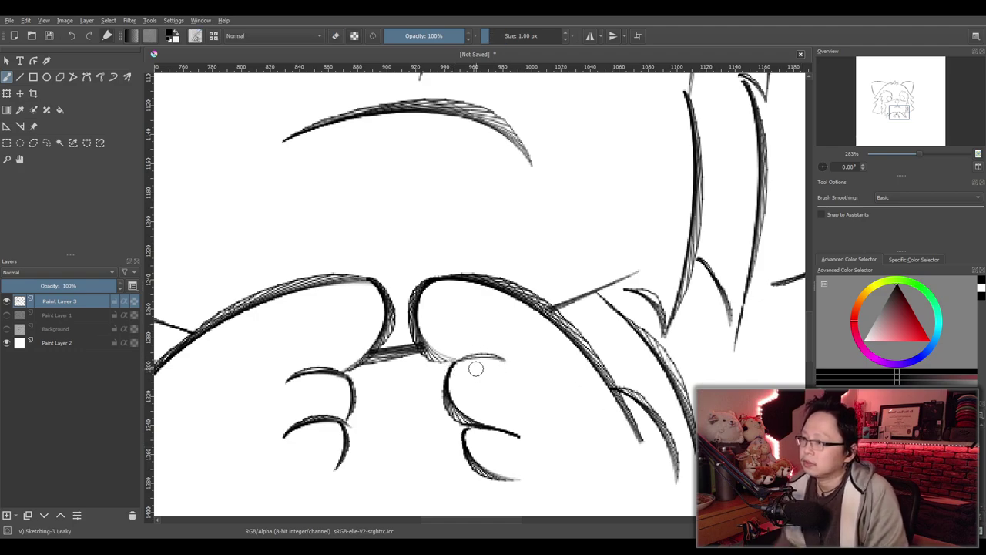
# Try several curved strokes for the top line of the right-hand paw's upper finger, then undo them
pyautogui.hotkey('ctrl', 'z')
pyautogui.moveTo(450, 365)
pyautogui.mouseDown()
pyautogui.moveTo(505, 359)
pyautogui.moveTo(509, 390)
pyautogui.mouseUp()
pyautogui.hotkey('ctrl', 'z')
pyautogui.hotkey('ctrl', 'z')
pyautogui.hotkey('ctrl', 'z')
pyautogui.hotkey('ctrl', 'z')
pyautogui.hotkey('ctrl', 'z')
pyautogui.moveTo(450, 363); pyautogui.dragTo(522, 387)
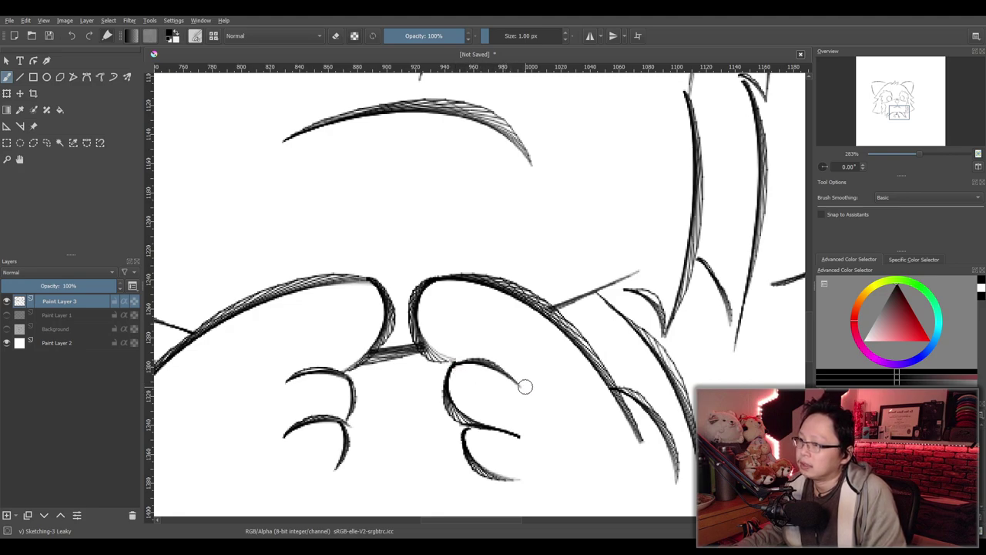
pyautogui.scroll(-4, 538, 342)
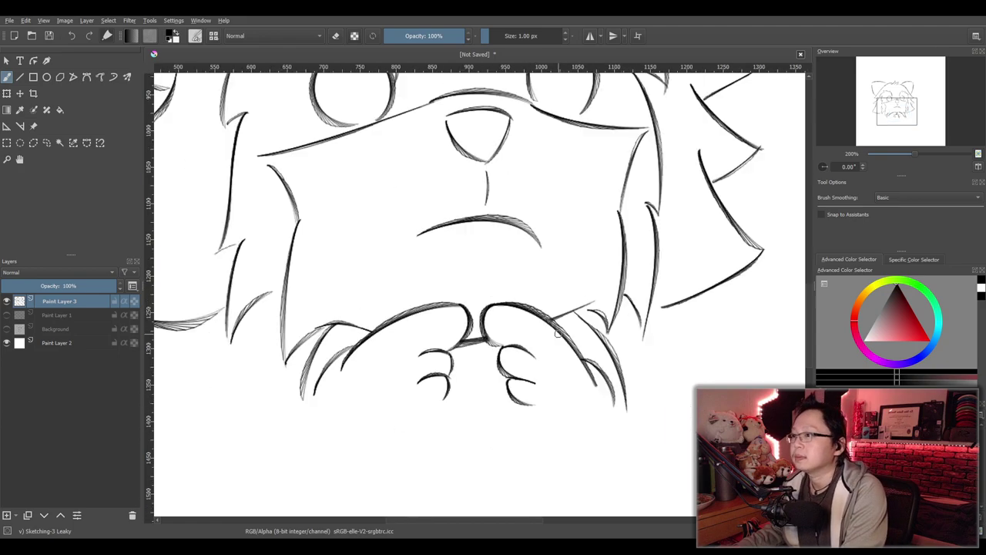
pyautogui.scroll(-1, 540, 338)
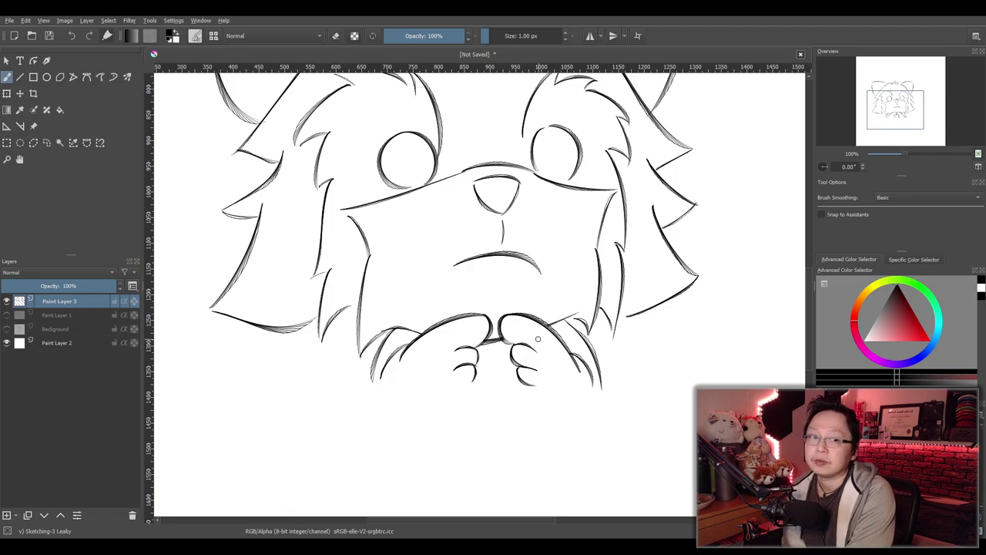
pyautogui.scroll(5, 538, 337)
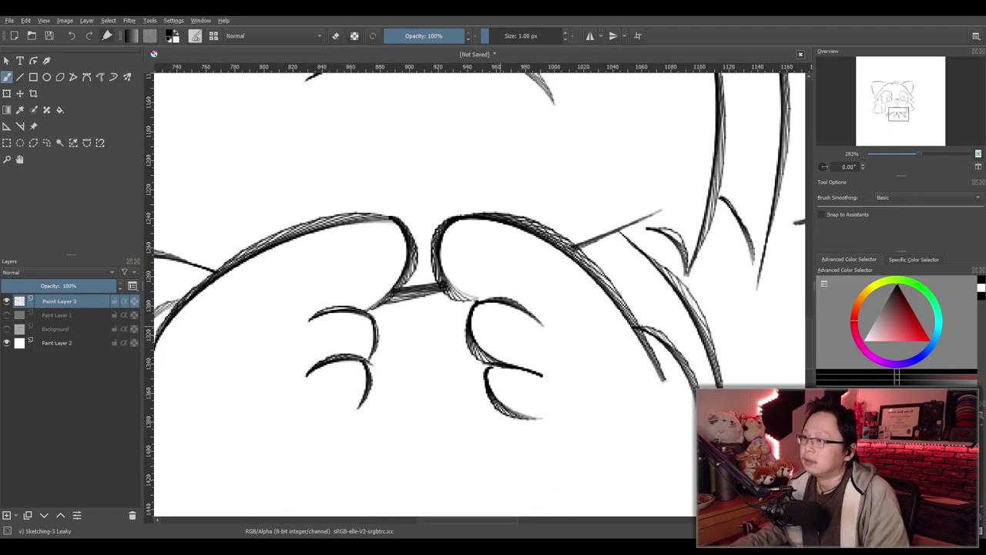
pyautogui.hotkey('ctrl', 'z')
pyautogui.hotkey('ctrl', 'z')
# Redraw the top line of the right-hand paw's upper finger as a smooth curve, undoing the unsatisfactory strokes
pyautogui.moveTo(474, 307)
pyautogui.mouseDown()
pyautogui.moveTo(508, 293)
pyautogui.moveTo(526, 319)
pyautogui.mouseUp()
pyautogui.hotkey('ctrl', 'z')
pyautogui.hotkey('ctrl', 'z')
pyautogui.hotkey('ctrl', 'z')
pyautogui.hotkey('ctrl', 'z')
pyautogui.moveTo(478, 299); pyautogui.dragTo(537, 317)
pyautogui.hotkey('ctrl', 'z')
pyautogui.moveTo(476, 304)
pyautogui.mouseDown()
pyautogui.moveTo(569, 305)
pyautogui.moveTo(564, 293)
pyautogui.moveTo(559, 335)
pyautogui.mouseUp()
pyautogui.scroll(-5, 550, 313)
pyautogui.scroll(-1, 554, 296)
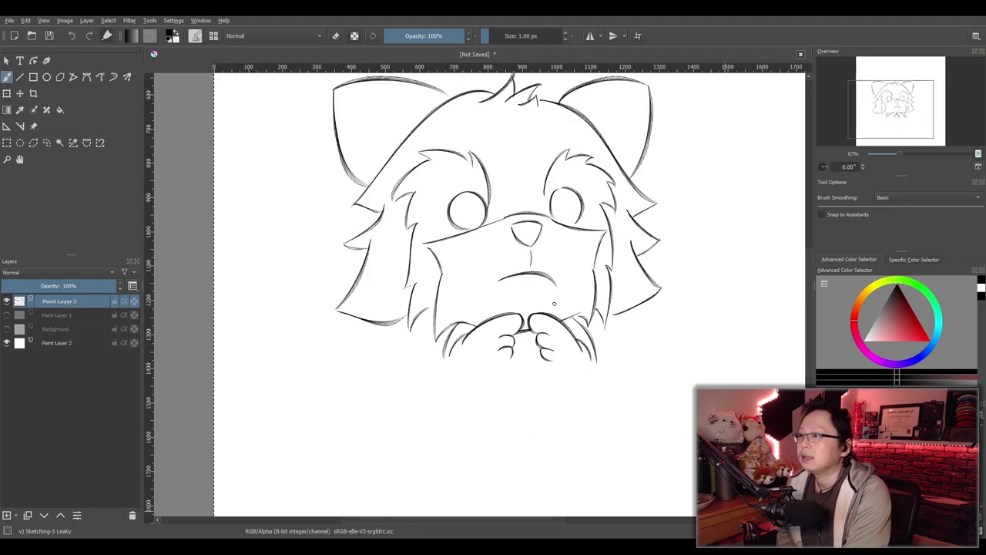
# Check the whole character with the redrawn finger, both from a distance and closer up
pyautogui.scroll(1, 555, 298)
pyautogui.moveTo(552, 299); pyautogui.dragTo(520, 382)
pyautogui.scroll(-1, 515, 324)
pyautogui.scroll(1, 514, 323)
pyautogui.scroll(-1, 517, 310)
pyautogui.scroll(1, 507, 346)
pyautogui.scroll(-1, 505, 333)
pyautogui.scroll(1, 501, 331)
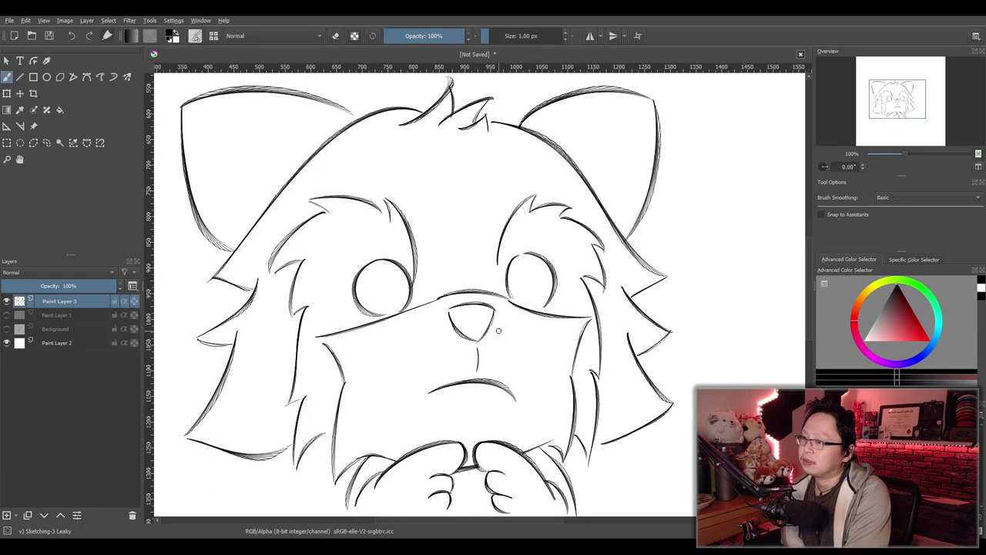
pyautogui.scroll(-1, 499, 331)
pyautogui.scroll(1, 494, 333)
pyautogui.moveTo(494, 334)
pyautogui.mouseDown()
pyautogui.moveTo(502, 328)
pyautogui.moveTo(488, 338)
pyautogui.mouseUp()
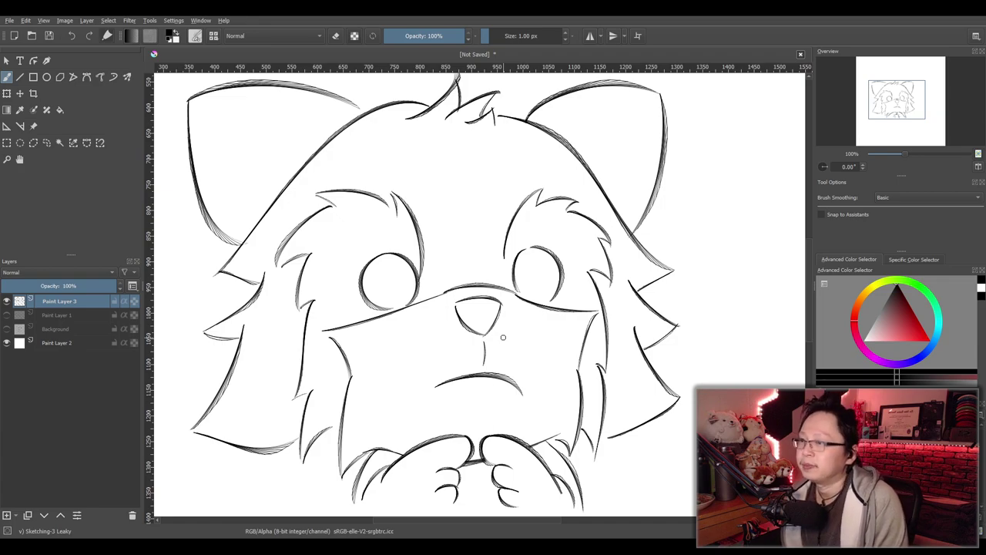
pyautogui.scroll(-2, 518, 329)
pyautogui.scroll(2, 517, 330)
pyautogui.scroll(-1, 505, 347)
pyautogui.scroll(1, 506, 350)
pyautogui.moveTo(505, 351)
pyautogui.mouseDown()
pyautogui.moveTo(529, 349)
pyautogui.moveTo(496, 340)
pyautogui.moveTo(495, 356)
pyautogui.mouseUp()
pyautogui.scroll(-1, 496, 342)
pyautogui.scroll(1, 496, 338)
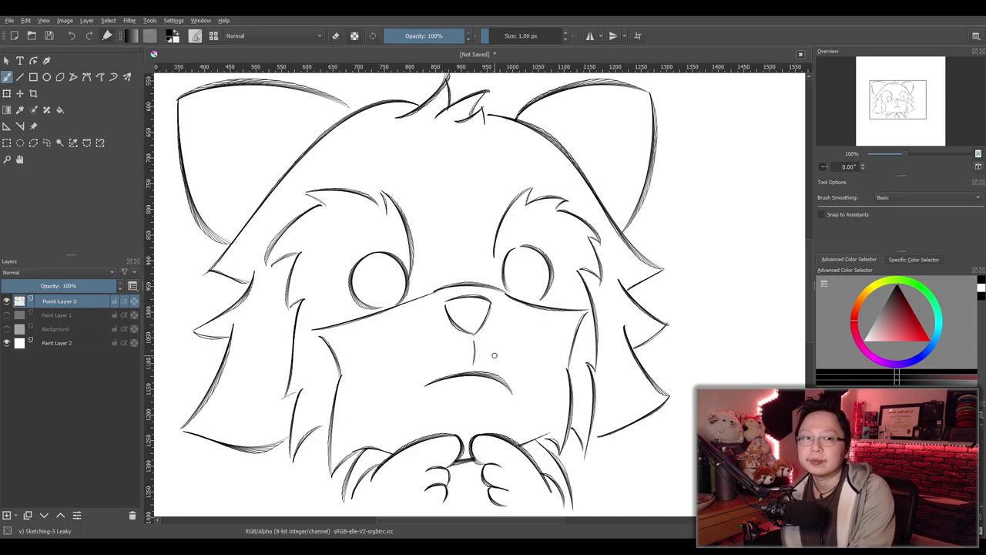
pyautogui.scroll(-1, 512, 336)
pyautogui.scroll(1, 550, 346)
pyautogui.moveTo(515, 334); pyautogui.dragTo(546, 337)
pyautogui.scroll(-1, 546, 339)
pyautogui.scroll(3, 546, 347)
pyautogui.scroll(-2, 520, 351)
pyautogui.scroll(1, 507, 356)
pyautogui.scroll(-2, 509, 358)
pyautogui.scroll(2, 513, 364)
pyautogui.scroll(-2, 514, 369)
pyautogui.scroll(3, 521, 359)
pyautogui.scroll(-1, 520, 361)
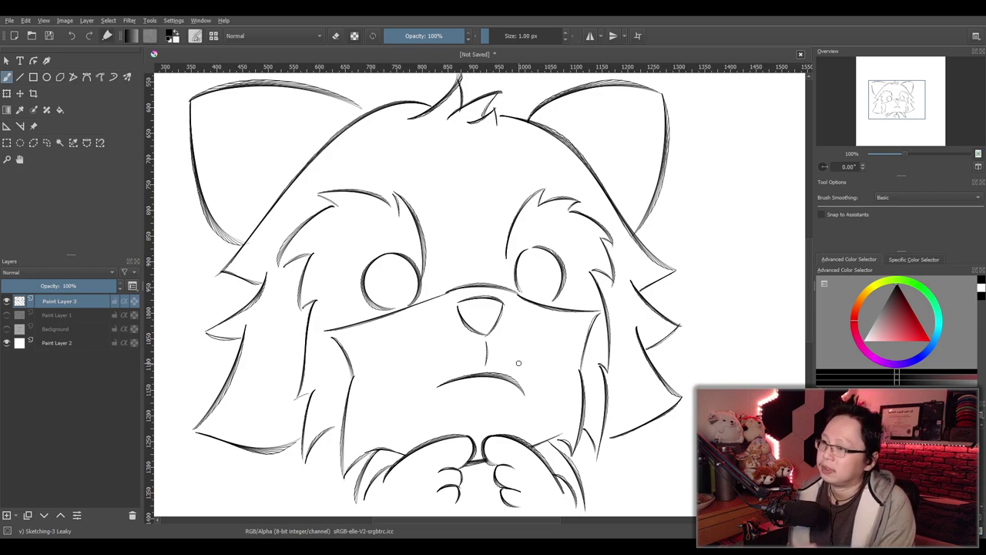
pyautogui.scroll(-1, 535, 360)
pyautogui.scroll(2, 535, 358)
pyautogui.scroll(-1, 529, 356)
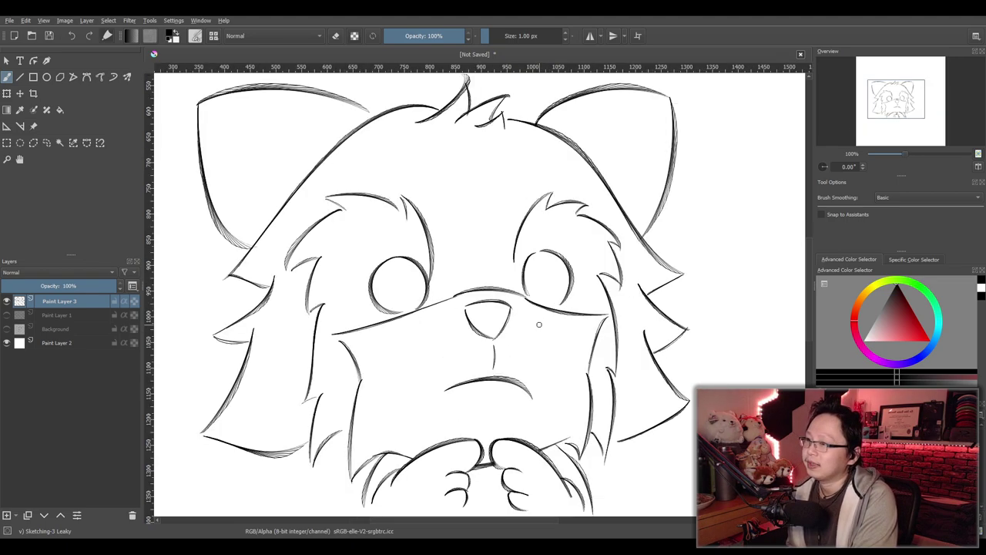
pyautogui.moveTo(519, 326); pyautogui.dragTo(541, 324)
pyautogui.scroll(-2, 539, 320)
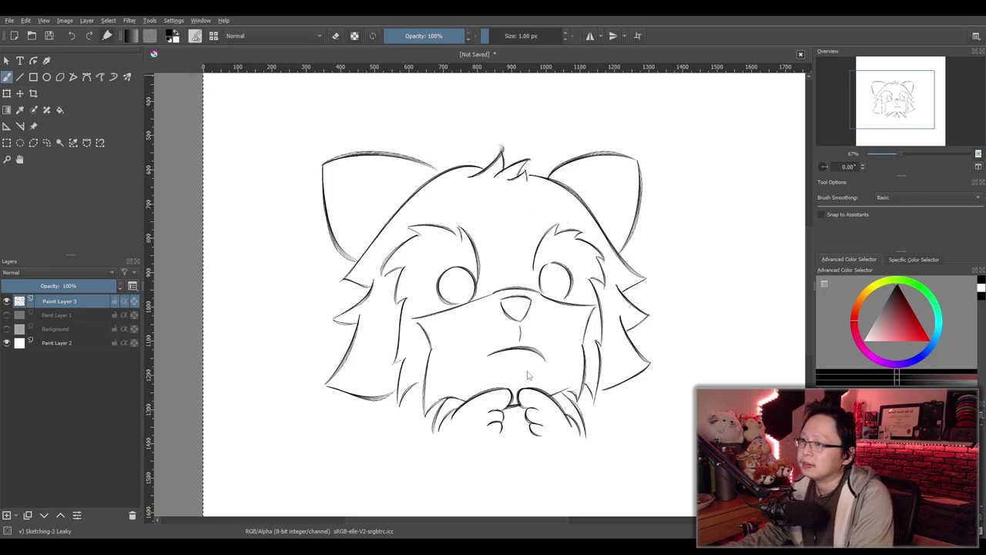
# Scale the whole image down to 32 by 32 px and inspect the pixelated drawing close up
pyautogui.scroll(-10, 746, 477)
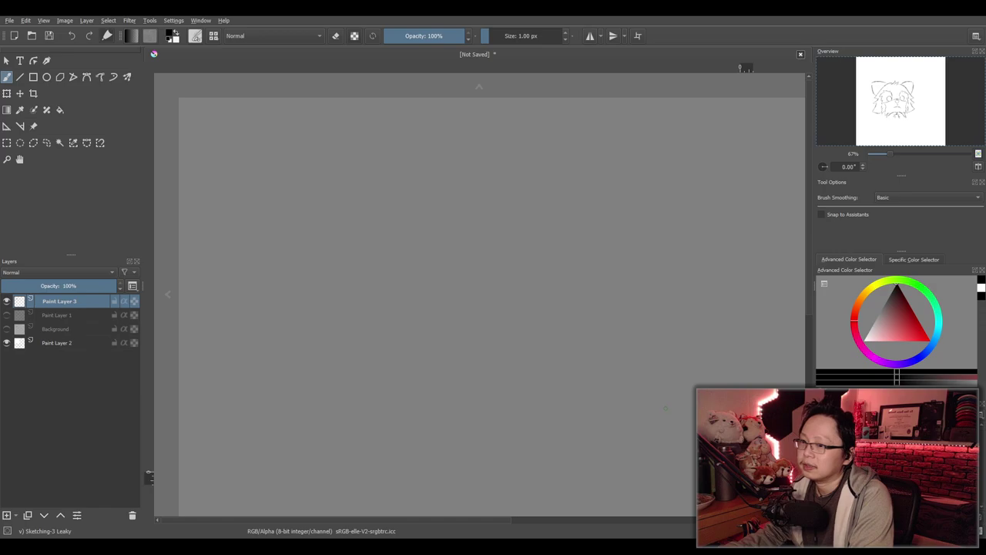
pyautogui.moveTo(540, 321); pyautogui.dragTo(437, 288)
pyautogui.moveTo(719, 483); pyautogui.dragTo(526, 305)
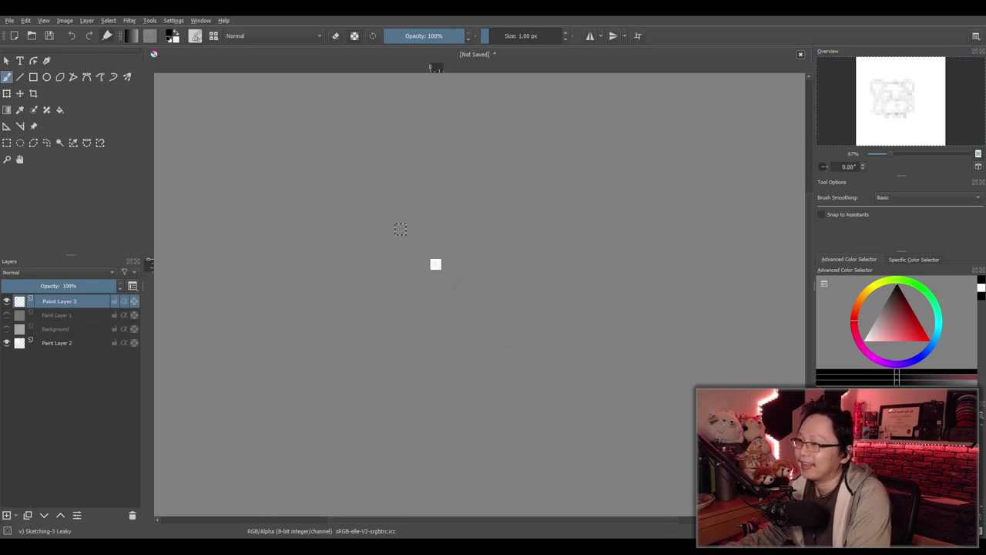
pyautogui.scroll(10, 416, 261)
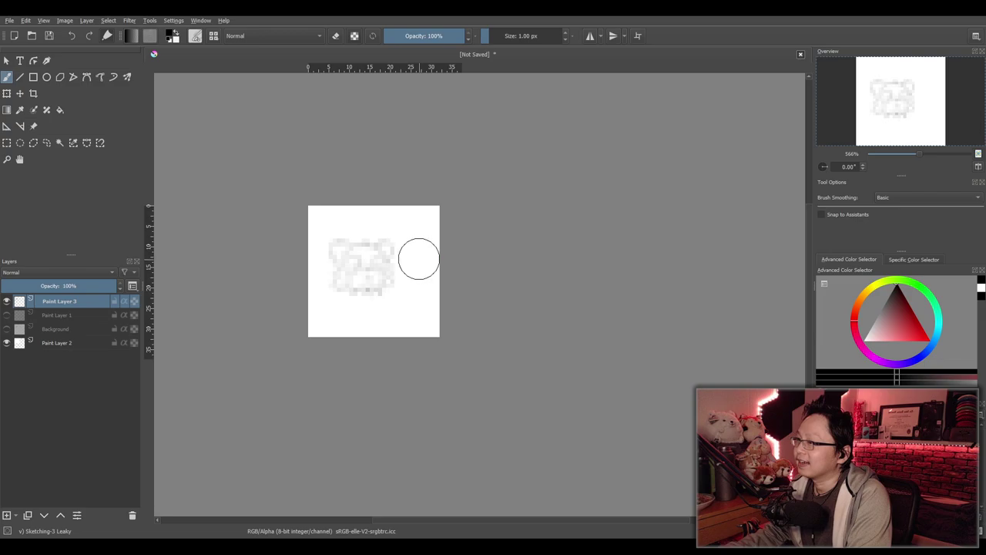
pyautogui.scroll(1, 416, 262)
pyautogui.moveTo(414, 266)
pyautogui.mouseDown()
pyautogui.moveTo(545, 277)
pyautogui.moveTo(724, 269)
pyautogui.moveTo(685, 279)
pyautogui.mouseUp()
pyautogui.scroll(1, 509, 274)
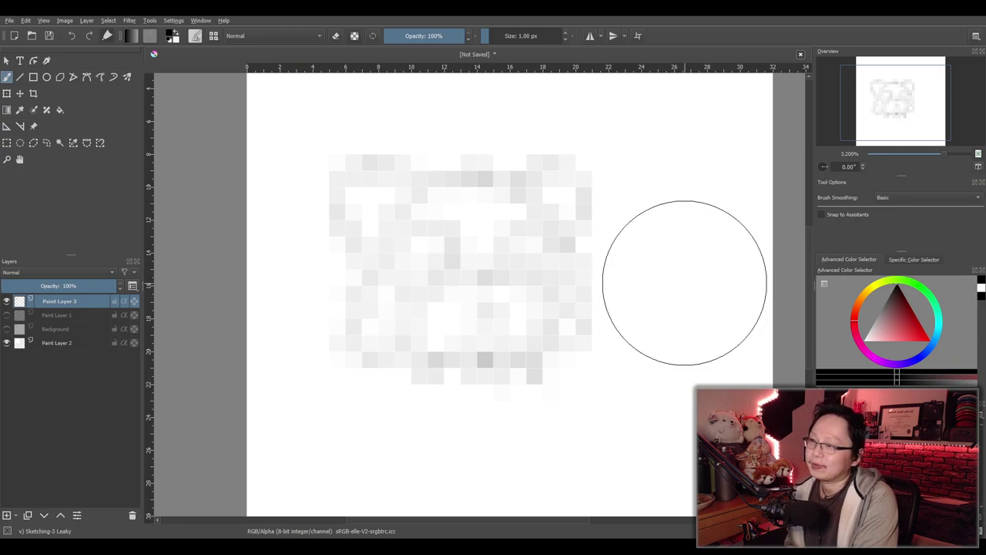
# Undo the scaling to 32 by 32 px and look over the full-size character
pyautogui.scroll(1, 685, 279)
pyautogui.moveTo(685, 283)
pyautogui.mouseDown()
pyautogui.moveTo(720, 290)
pyautogui.moveTo(697, 286)
pyautogui.mouseUp()
pyautogui.scroll(-1, 715, 286)
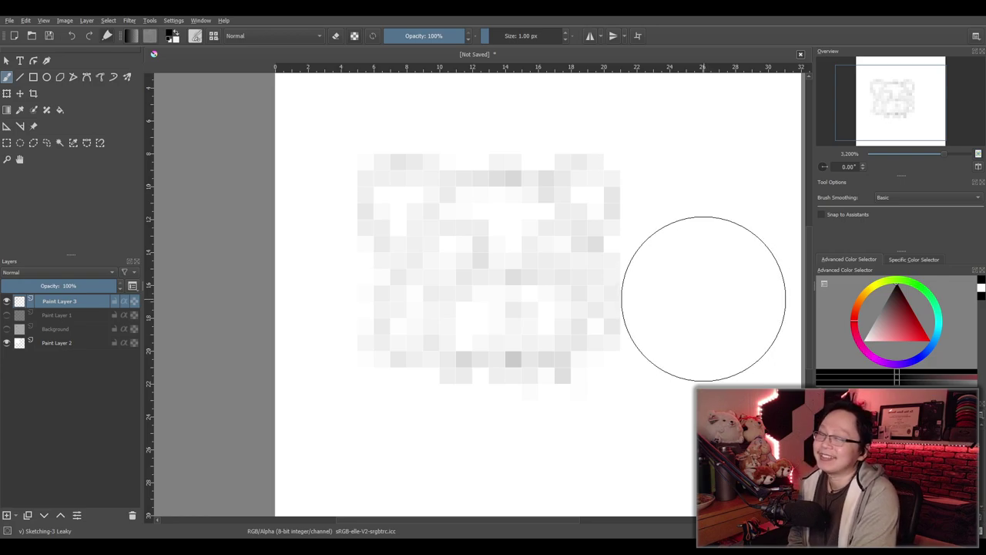
pyautogui.scroll(-5, 703, 304)
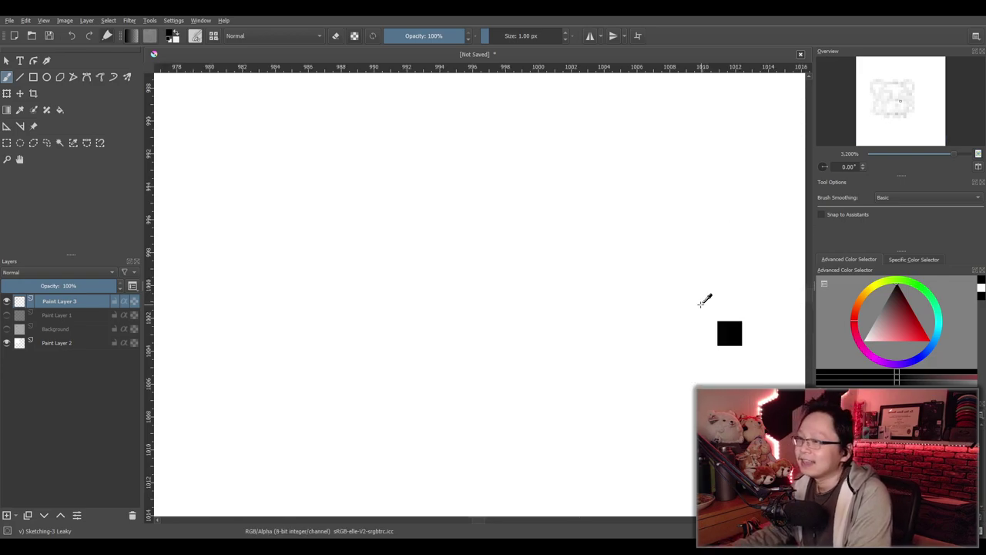
pyautogui.scroll(-8, 675, 304)
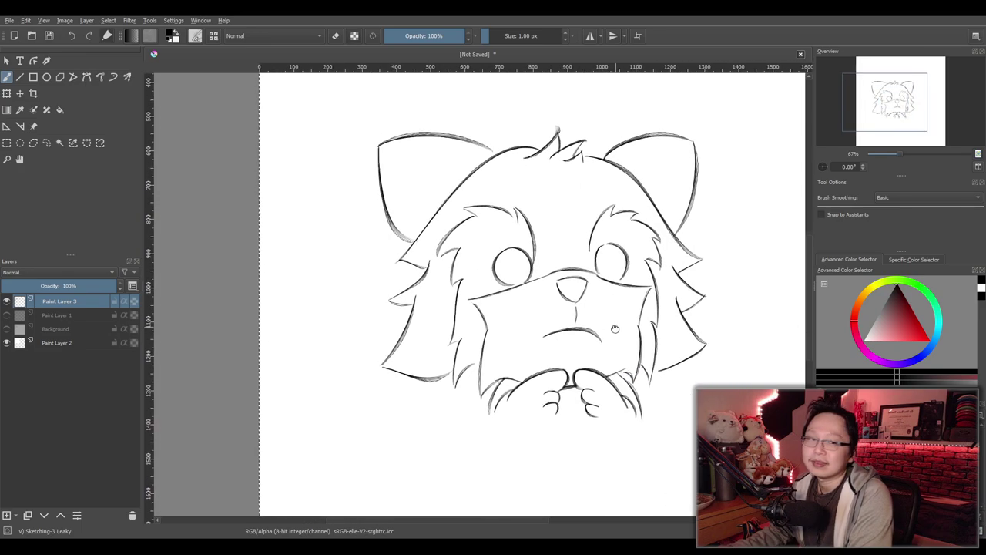
pyautogui.moveTo(602, 327); pyautogui.dragTo(564, 332)
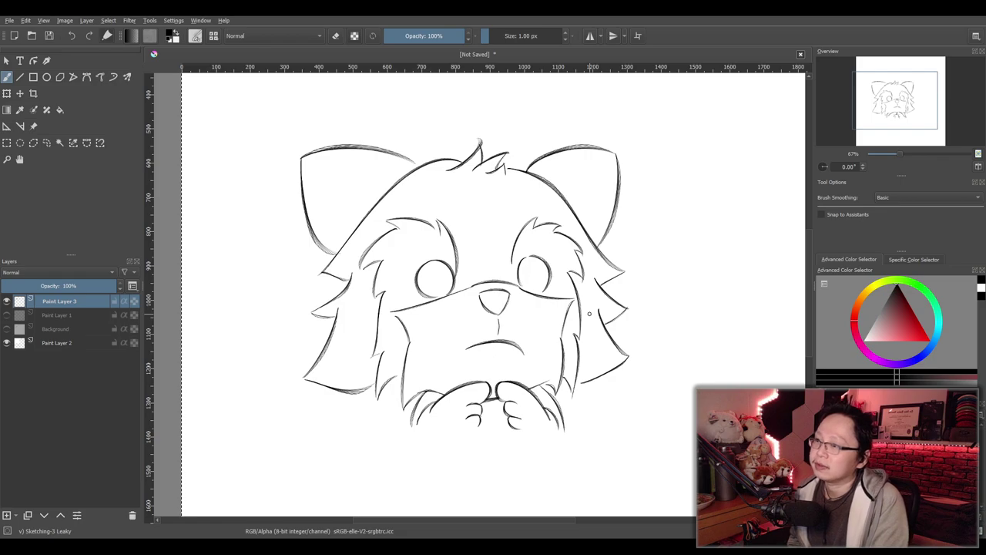
pyautogui.scroll(-3, 589, 314)
pyautogui.scroll(3, 586, 313)
pyautogui.moveTo(562, 319); pyautogui.dragTo(548, 338)
pyautogui.scroll(-2, 539, 326)
pyautogui.scroll(1, 539, 326)
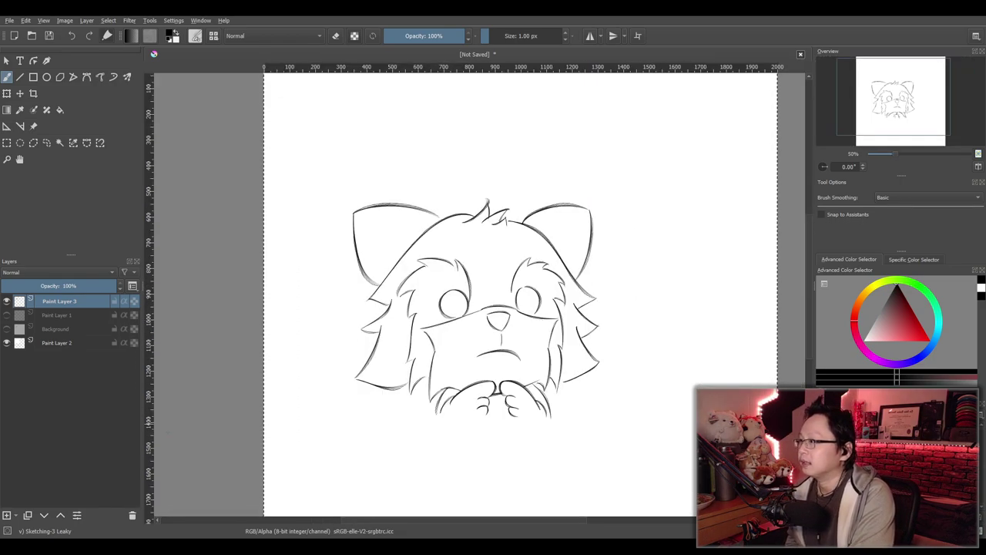
# Add a new paint layer above the line art and lower the opacity of Paint Layer 3 to 15%
pyautogui.click(7, 514)
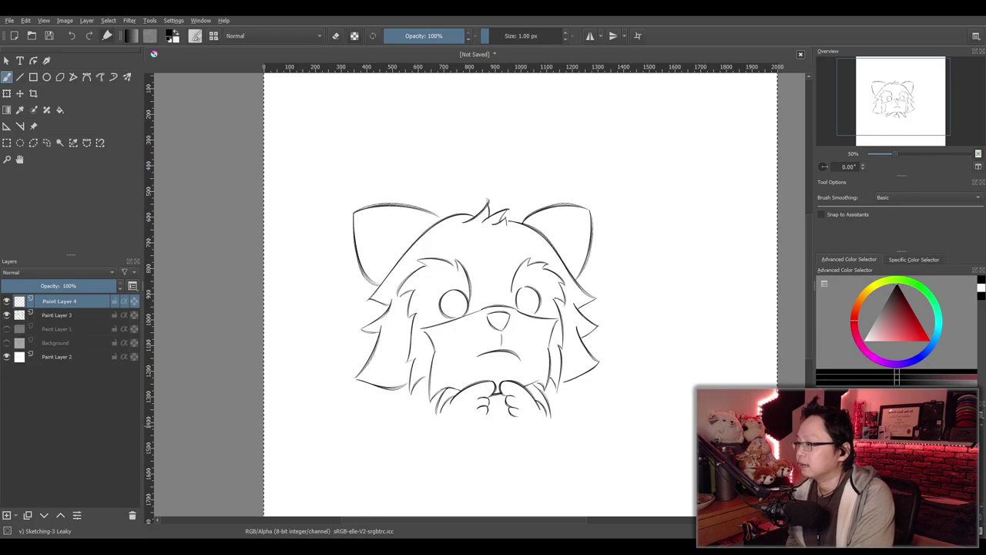
pyautogui.click(64, 314)
pyautogui.moveTo(92, 285); pyautogui.dragTo(19, 285)
pyautogui.moveTo(436, 376)
pyautogui.mouseDown()
pyautogui.moveTo(501, 372)
pyautogui.moveTo(483, 372)
pyautogui.mouseUp()
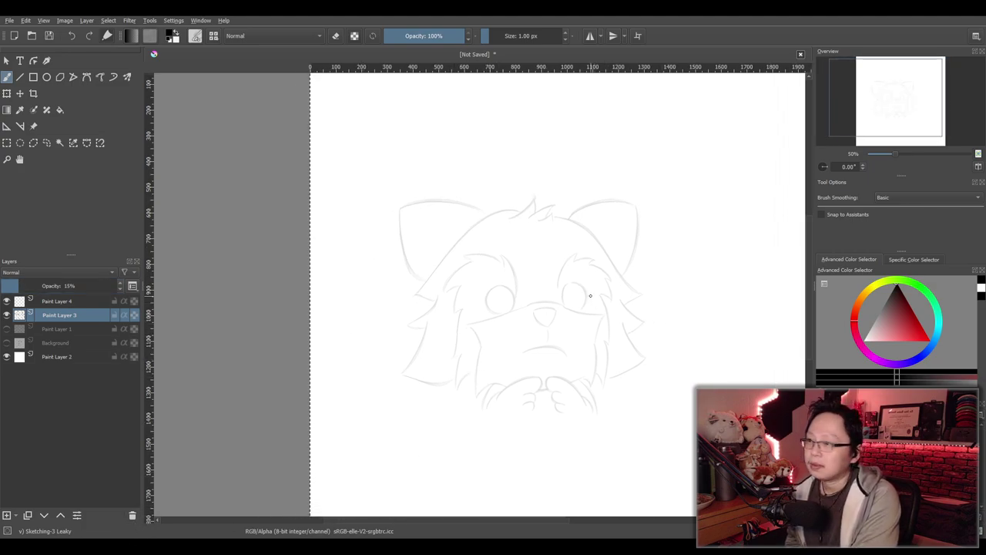
pyautogui.hscroll(1, 590, 288)
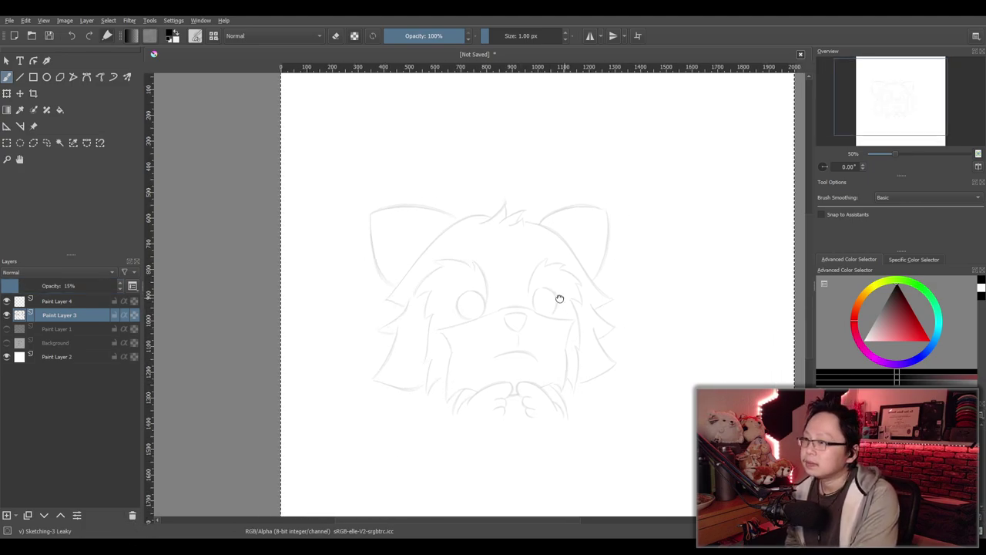
# Select the faded character with a rectangular selection and move it toward the centre of the canvas
pyautogui.click(7, 142)
pyautogui.moveTo(339, 163); pyautogui.dragTo(715, 463)
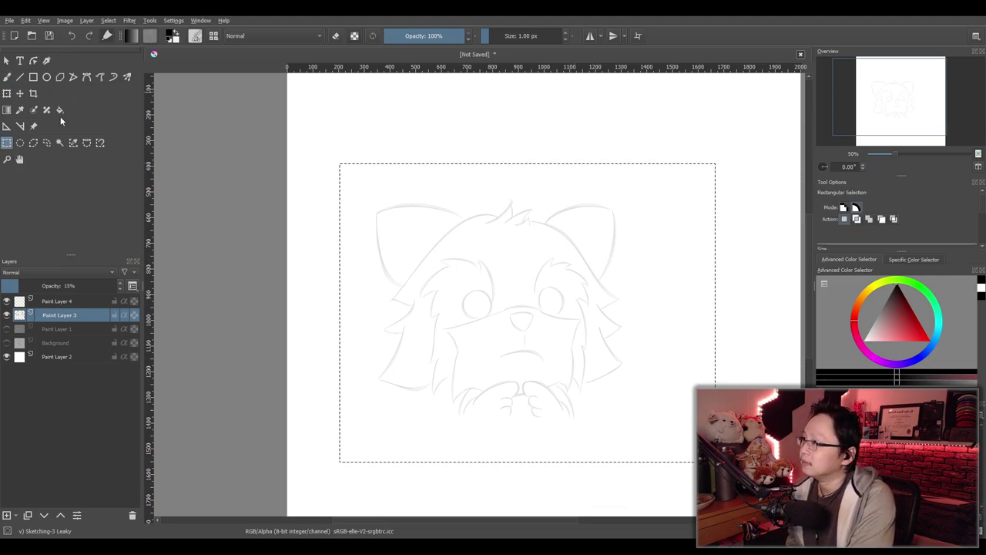
pyautogui.click(20, 94)
pyautogui.moveTo(603, 285)
pyautogui.mouseDown()
pyautogui.moveTo(591, 306)
pyautogui.moveTo(642, 301)
pyautogui.moveTo(597, 315)
pyautogui.mouseUp()
pyautogui.moveTo(587, 314); pyautogui.dragTo(581, 313)
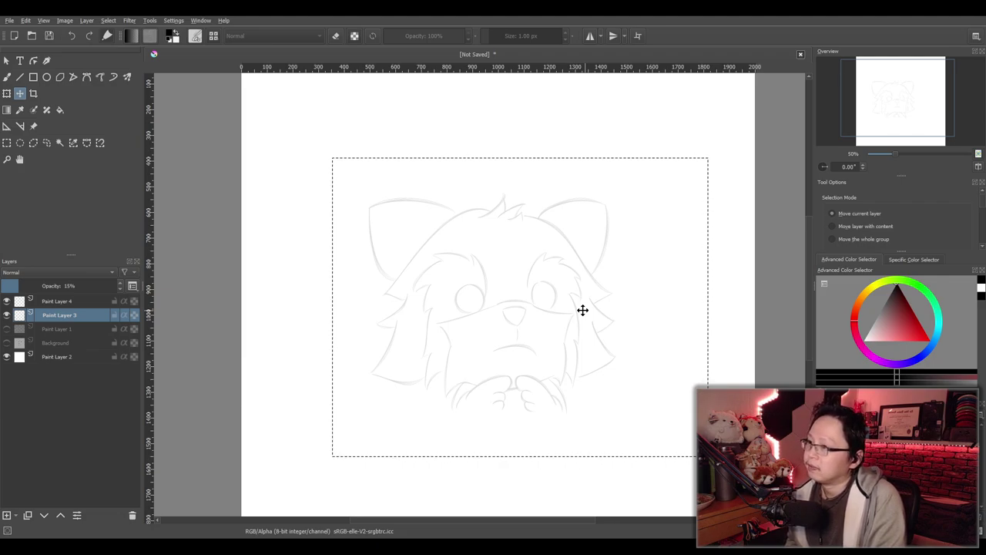
pyautogui.moveTo(600, 321); pyautogui.dragTo(592, 316)
pyautogui.press('-')
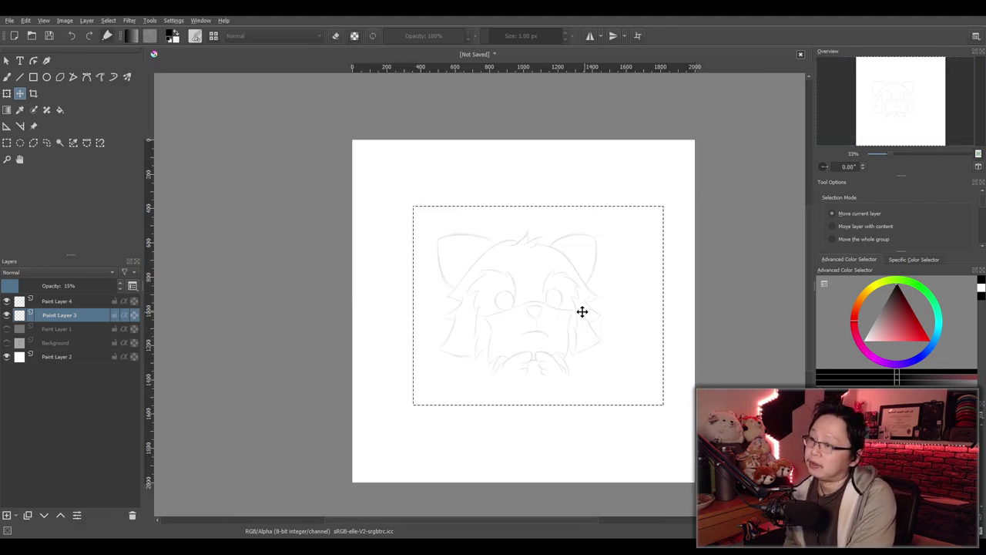
# Replace the selection around the character with a rectangular selection of the whole canvas
pyautogui.hotkey('ctrl', 'r')
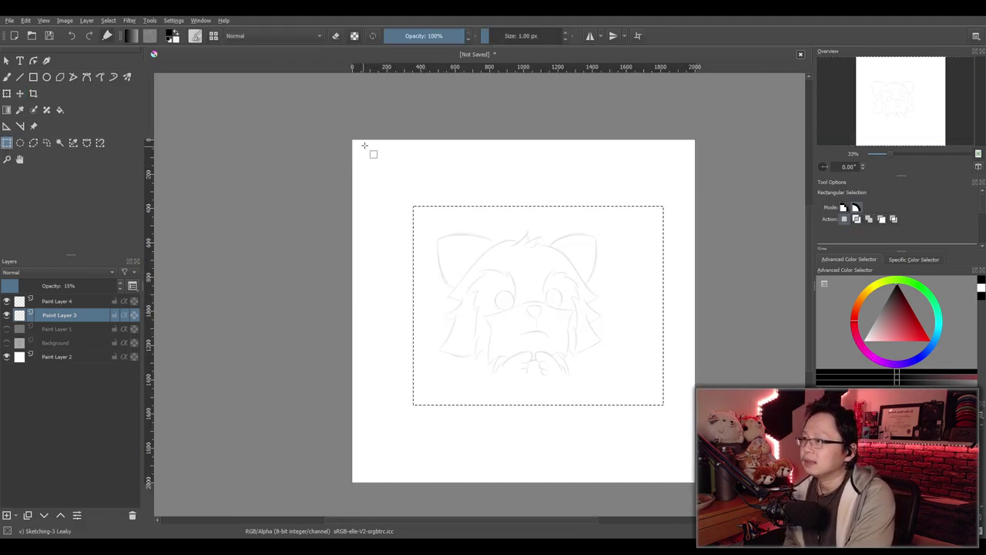
pyautogui.moveTo(353, 140); pyautogui.dragTo(691, 486)
pyautogui.scroll(2, 632, 393)
pyautogui.moveTo(632, 394); pyautogui.dragTo(723, 483)
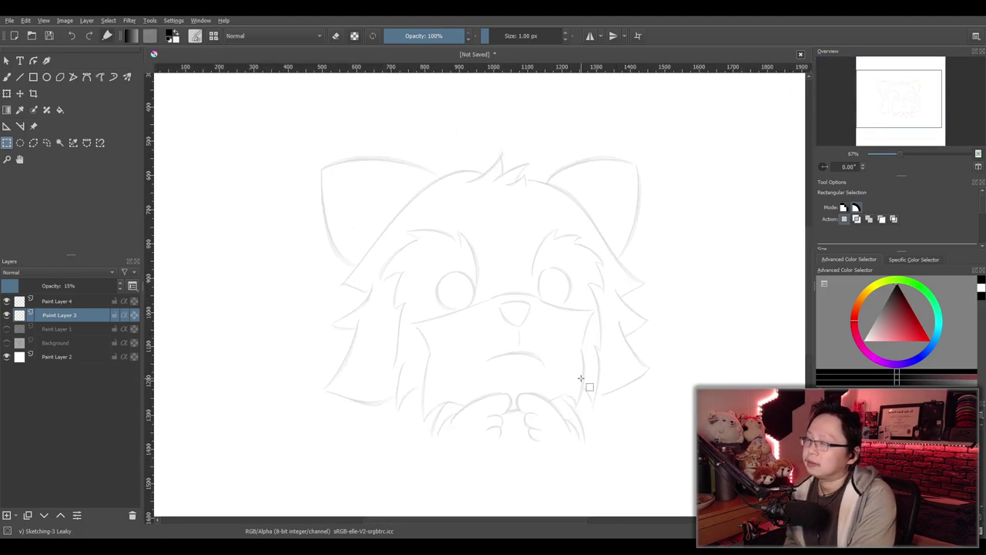
# Examine the faded line art's face, cheek fur and paws, both as a whole and closer up
pyautogui.scroll(1, 577, 377)
pyautogui.scroll(-1, 577, 376)
pyautogui.moveTo(577, 376); pyautogui.dragTo(566, 377)
pyautogui.scroll(-1, 566, 377)
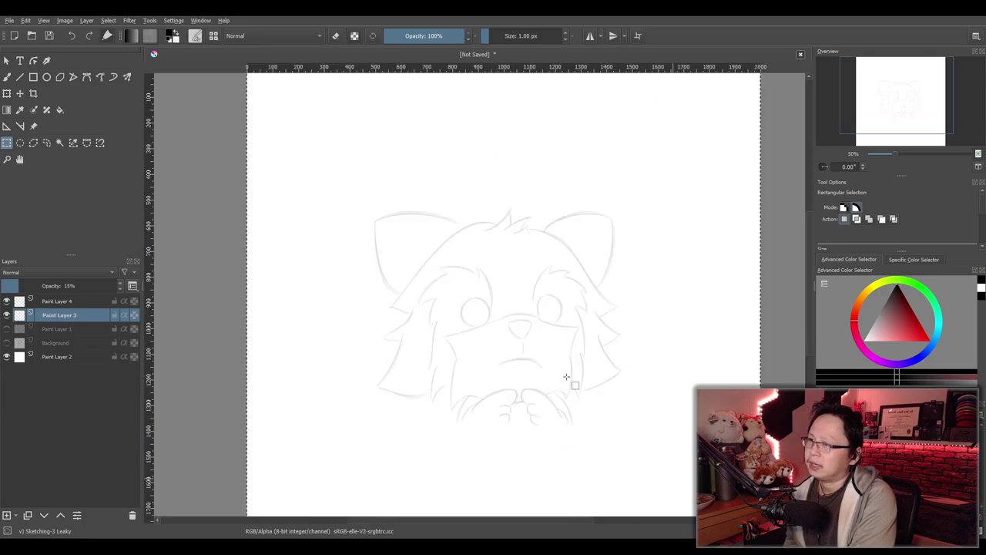
pyautogui.scroll(1, 566, 376)
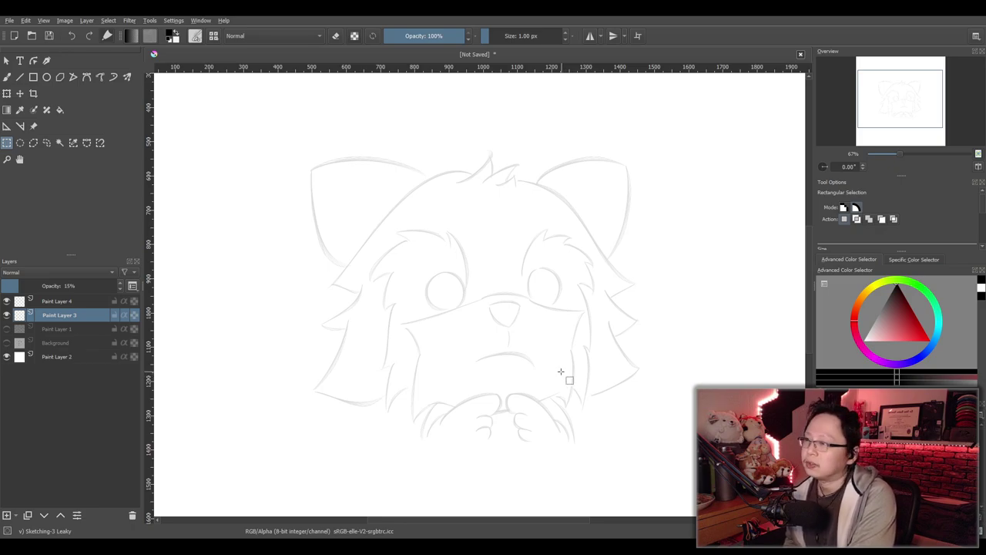
pyautogui.scroll(1, 564, 375)
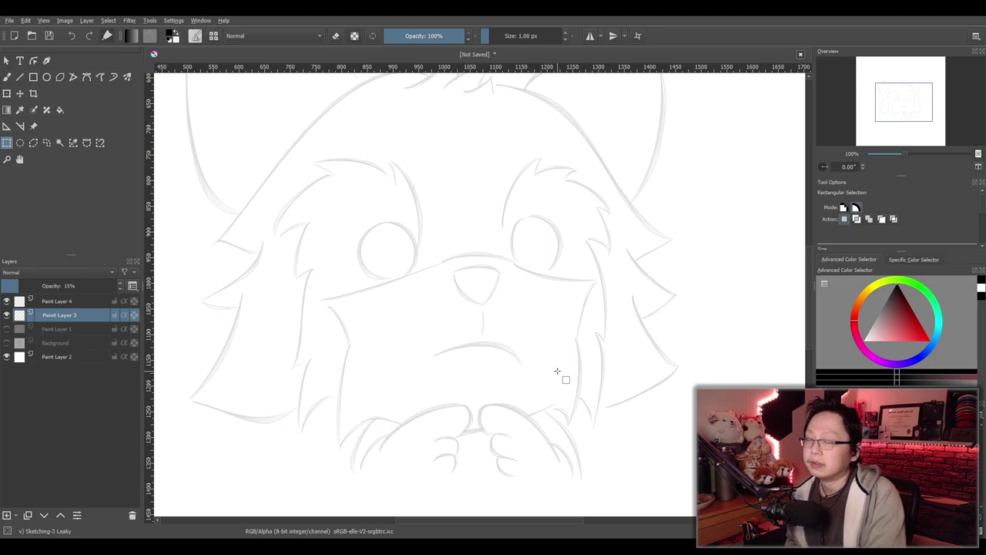
pyautogui.scroll(1, 557, 370)
pyautogui.scroll(-1, 511, 344)
pyautogui.moveTo(501, 337); pyautogui.dragTo(526, 358)
pyautogui.scroll(-1, 525, 358)
pyautogui.scroll(1, 521, 348)
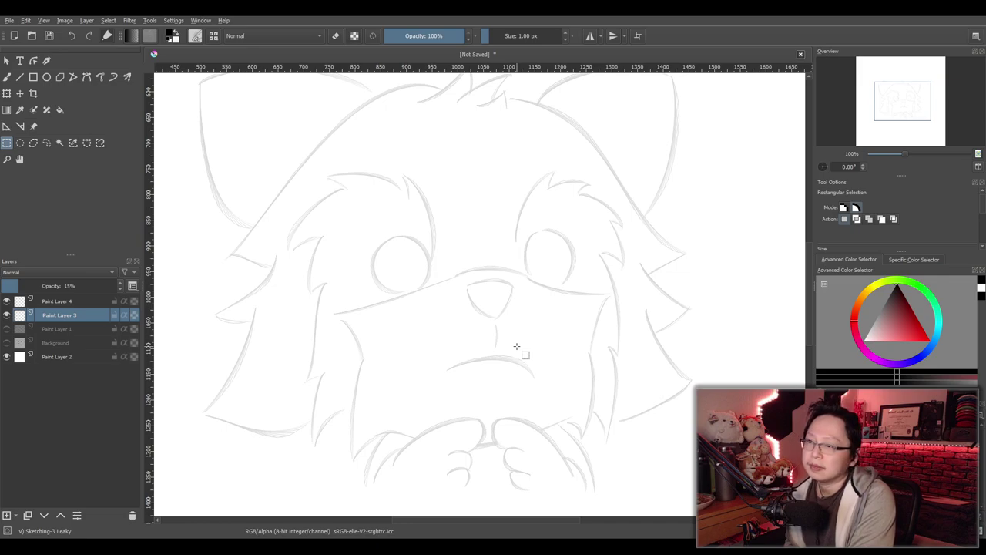
pyautogui.scroll(-1, 516, 347)
pyautogui.scroll(1, 517, 347)
pyautogui.scroll(-1, 513, 341)
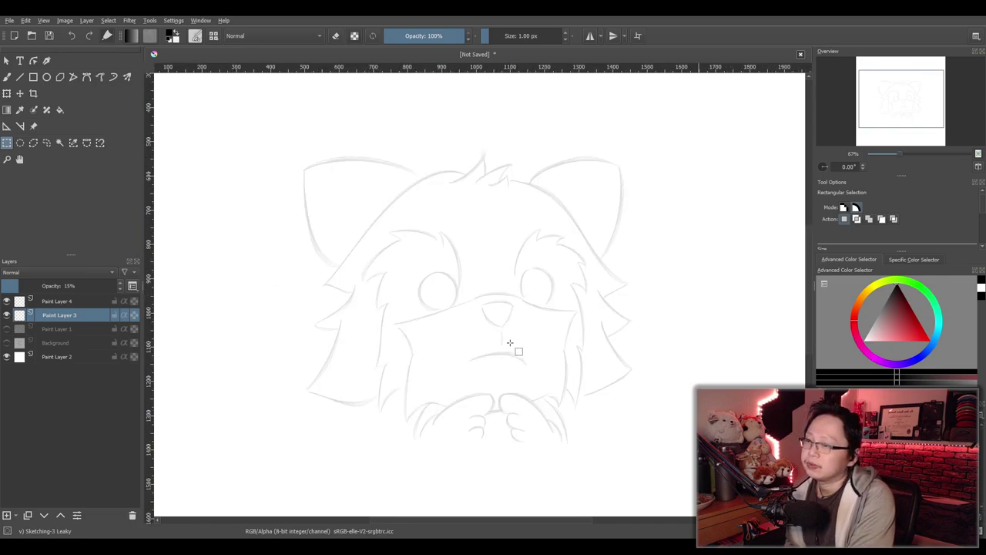
pyautogui.scroll(1, 505, 347)
pyautogui.scroll(-1, 508, 347)
pyautogui.scroll(1, 512, 353)
pyautogui.scroll(-1, 512, 349)
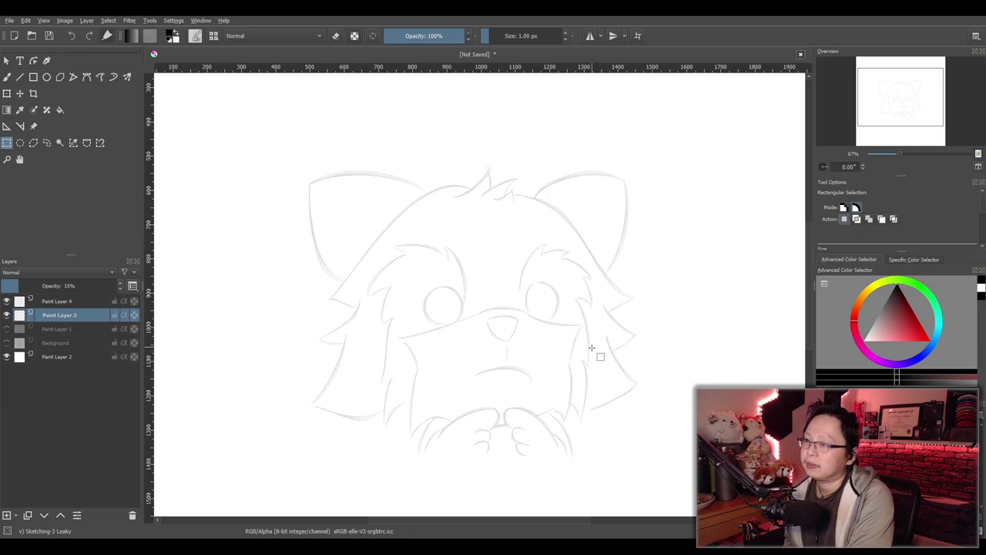
# Erase the long cheek fur line and its small tip beside the right-hand eye with the 20 px Eraser Circle brush
pyautogui.scroll(5, 593, 348)
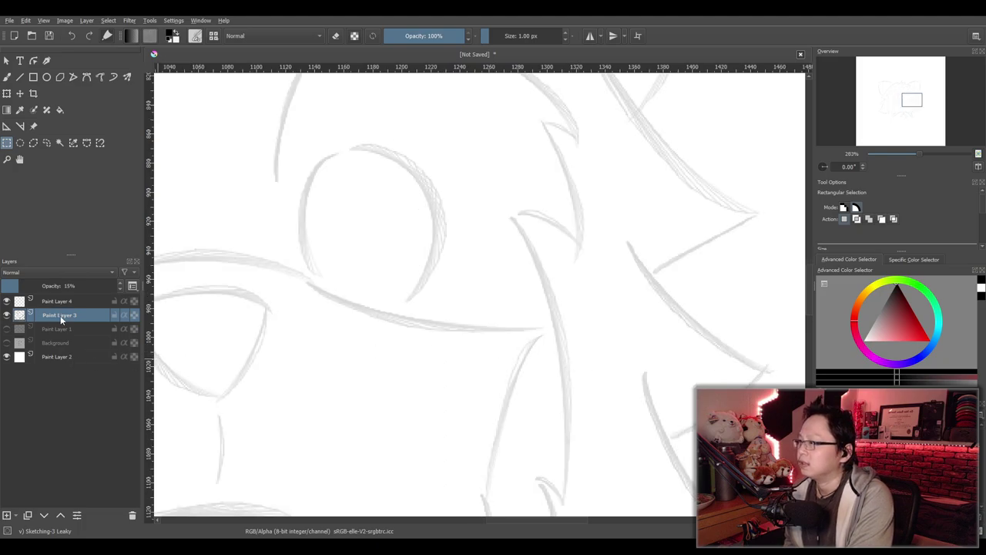
pyautogui.moveTo(535, 293); pyautogui.dragTo(512, 295)
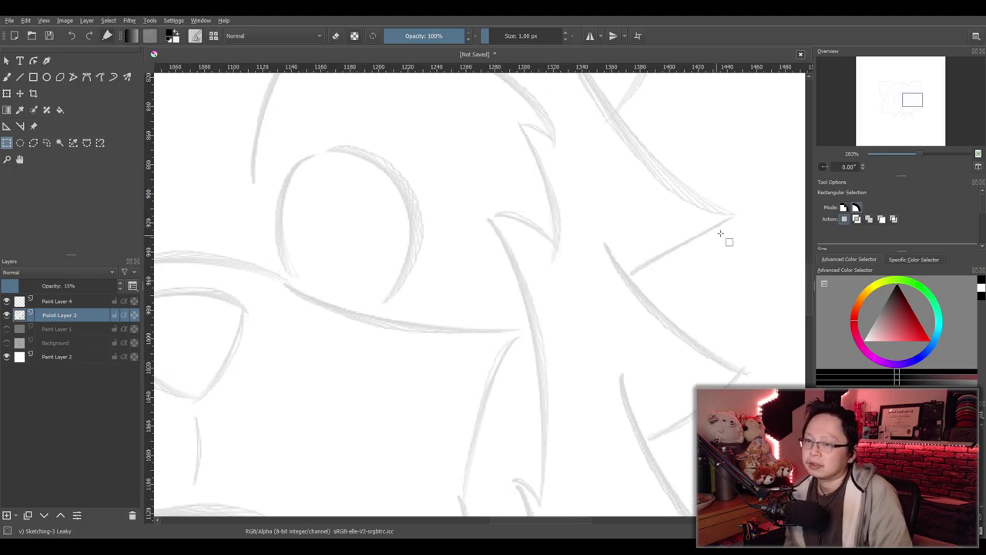
pyautogui.press('e')
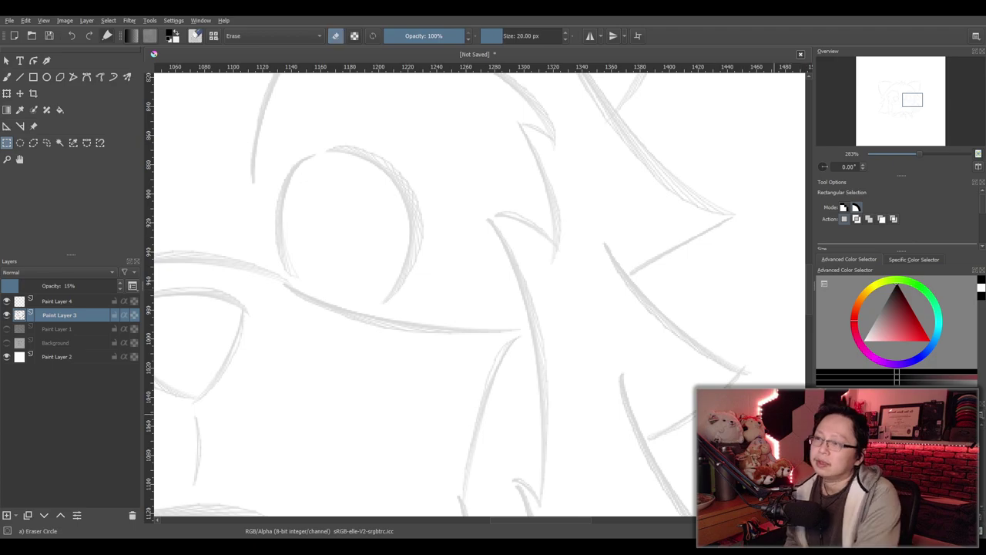
pyautogui.scroll(-4, 676, 385)
pyautogui.scroll(3, 655, 391)
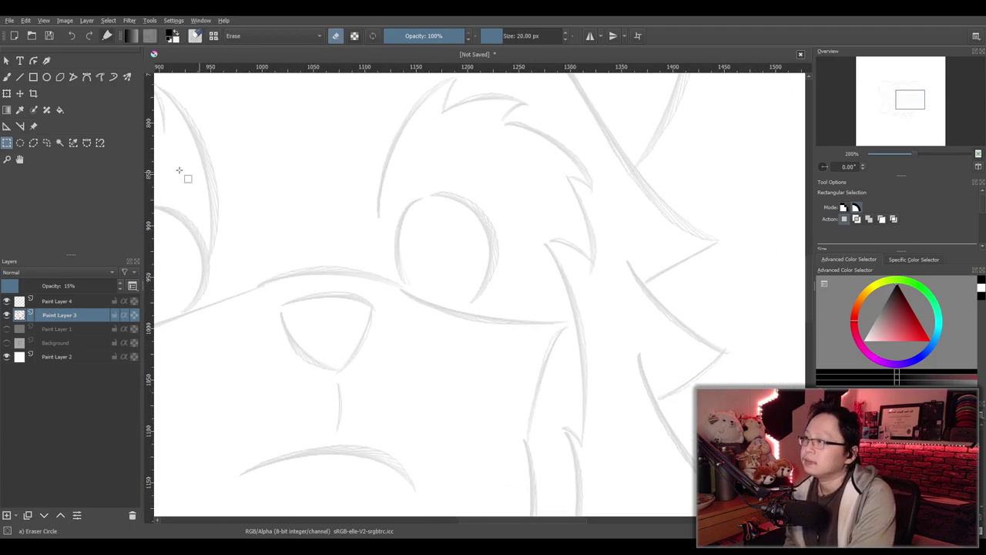
pyautogui.press('b')
pyautogui.moveTo(537, 229)
pyautogui.mouseDown()
pyautogui.moveTo(508, 239)
pyautogui.moveTo(498, 229)
pyautogui.mouseUp()
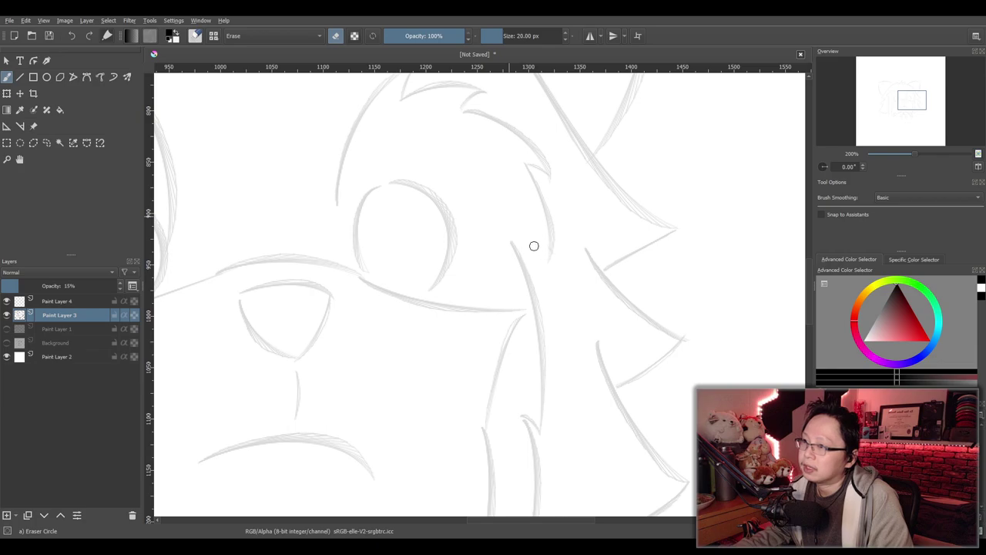
pyautogui.moveTo(518, 229)
pyautogui.mouseDown()
pyautogui.moveTo(536, 301)
pyautogui.moveTo(544, 424)
pyautogui.mouseUp()
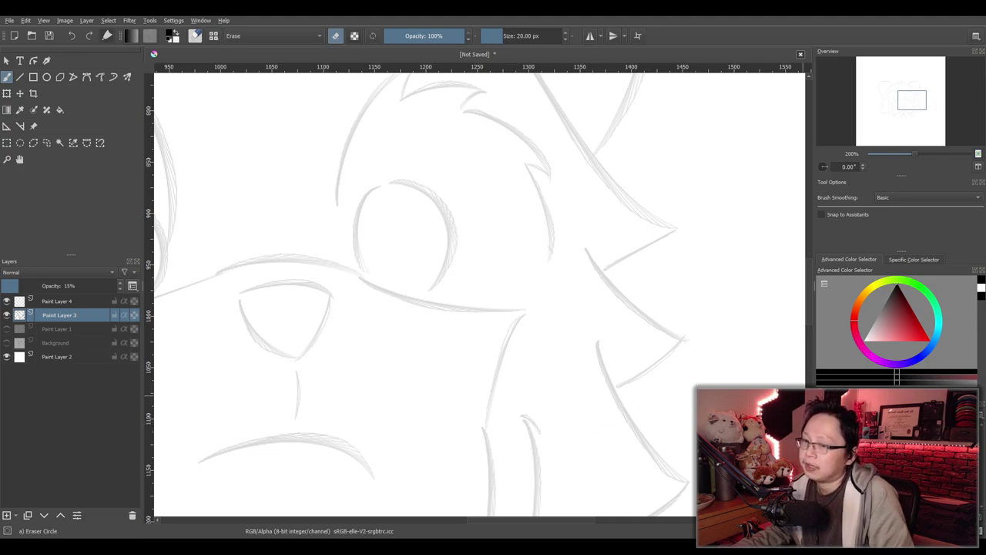
# Redraw the right-hand cheek fur's small tip and long curved line with the 1 px Sketching-3 Leaky brush, undoing unsatisfactory strokes
pyautogui.press('/')
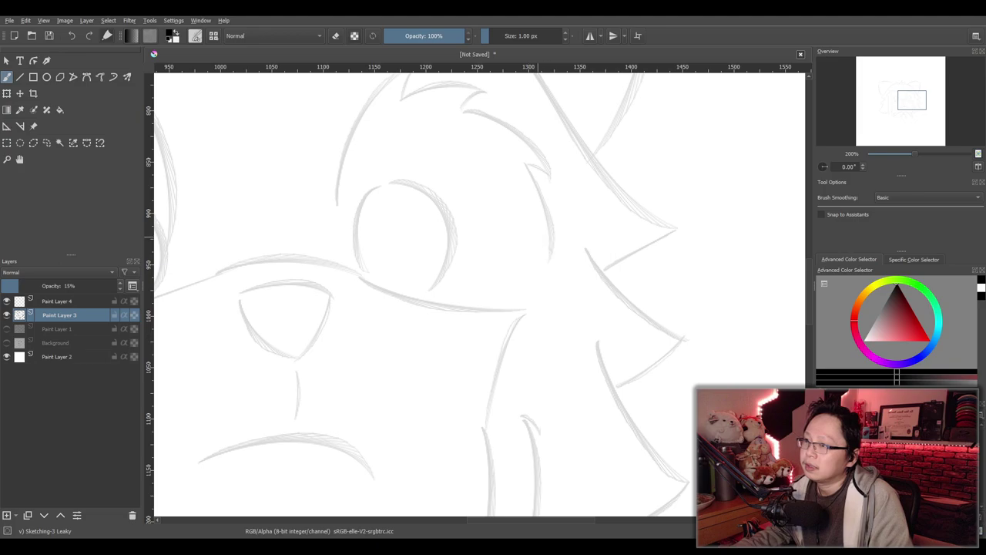
pyautogui.moveTo(522, 256)
pyautogui.mouseDown()
pyautogui.moveTo(553, 271)
pyautogui.moveTo(539, 247)
pyautogui.moveTo(551, 264)
pyautogui.moveTo(541, 257)
pyautogui.moveTo(551, 250)
pyautogui.moveTo(534, 267)
pyautogui.moveTo(542, 384)
pyautogui.mouseUp()
pyautogui.hotkey('ctrl', 'z')
pyautogui.hotkey('ctrl', 'z')
pyautogui.moveTo(524, 257)
pyautogui.mouseDown()
pyautogui.moveTo(568, 425)
pyautogui.moveTo(539, 416)
pyautogui.mouseUp()
pyautogui.hotkey('ctrl', 'z')
pyautogui.moveTo(526, 257); pyautogui.dragTo(545, 425)
pyautogui.hotkey('ctrl', 'z')
pyautogui.moveTo(527, 255); pyautogui.dragTo(546, 412)
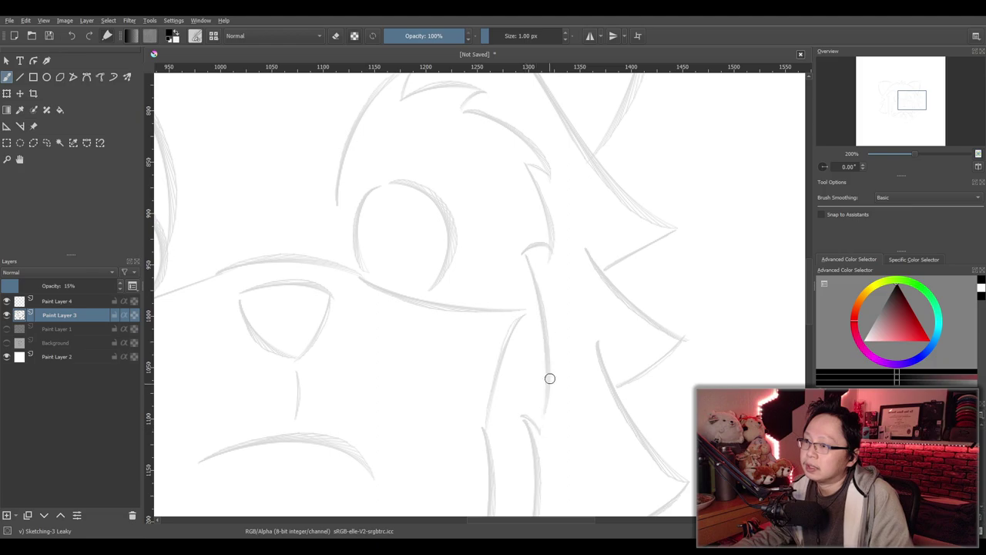
# Erase the overshooting lower end of the right-hand arm's outer line and make Paint Layer 4 the active layer
pyautogui.scroll(-3, 618, 339)
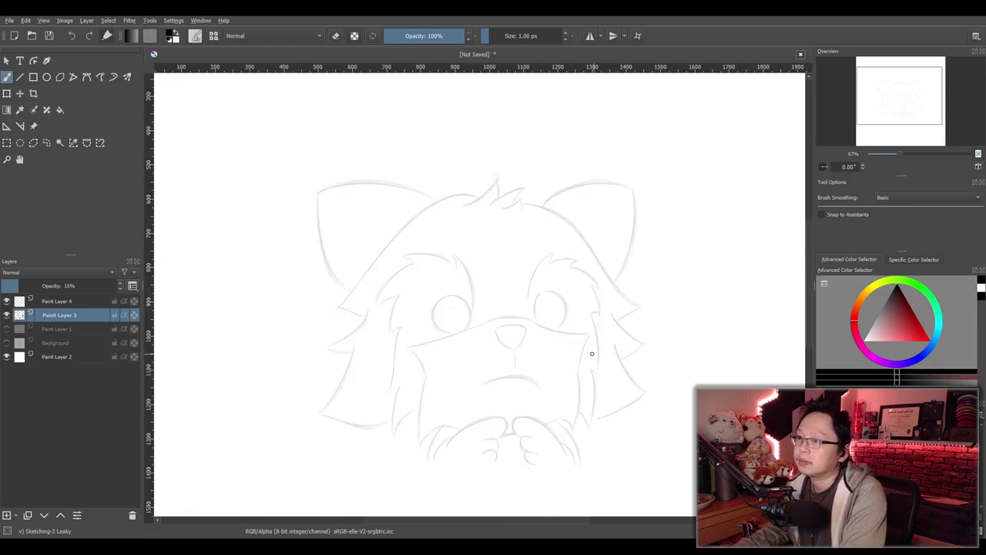
pyautogui.scroll(1, 570, 346)
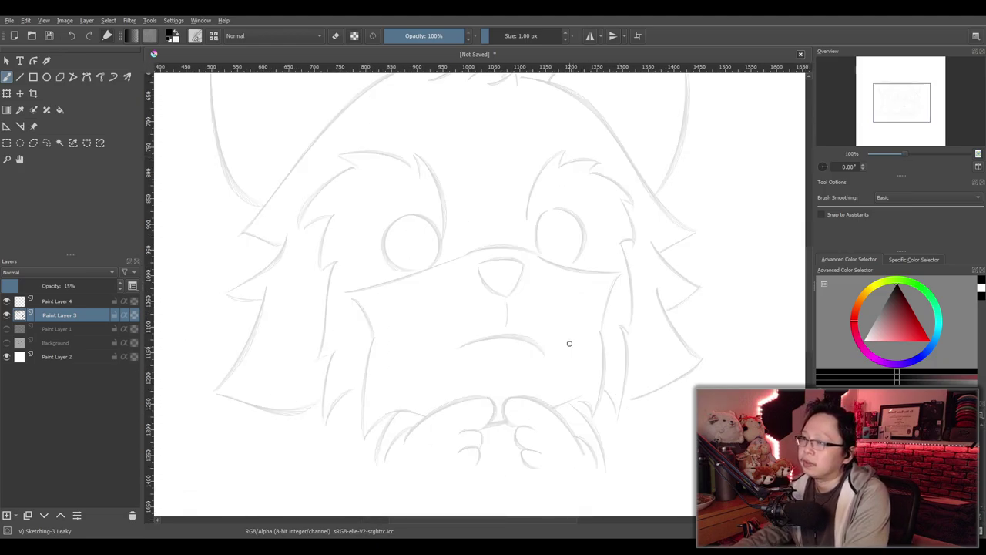
pyautogui.scroll(-1, 566, 377)
pyautogui.scroll(1, 559, 379)
pyautogui.moveTo(550, 393)
pyautogui.mouseDown()
pyautogui.moveTo(550, 376)
pyautogui.moveTo(546, 389)
pyautogui.moveTo(563, 399)
pyautogui.moveTo(546, 392)
pyautogui.mouseUp()
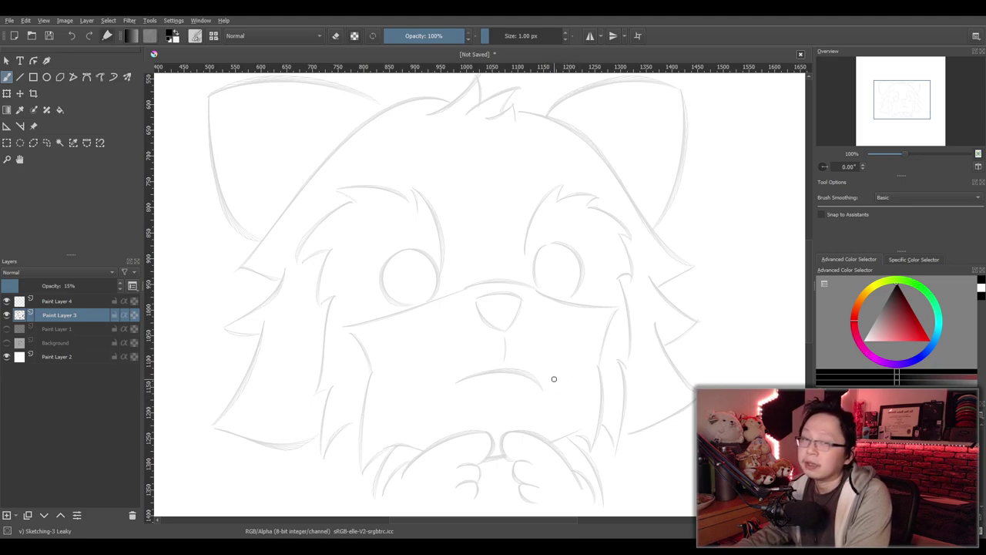
pyautogui.moveTo(554, 379); pyautogui.dragTo(556, 386)
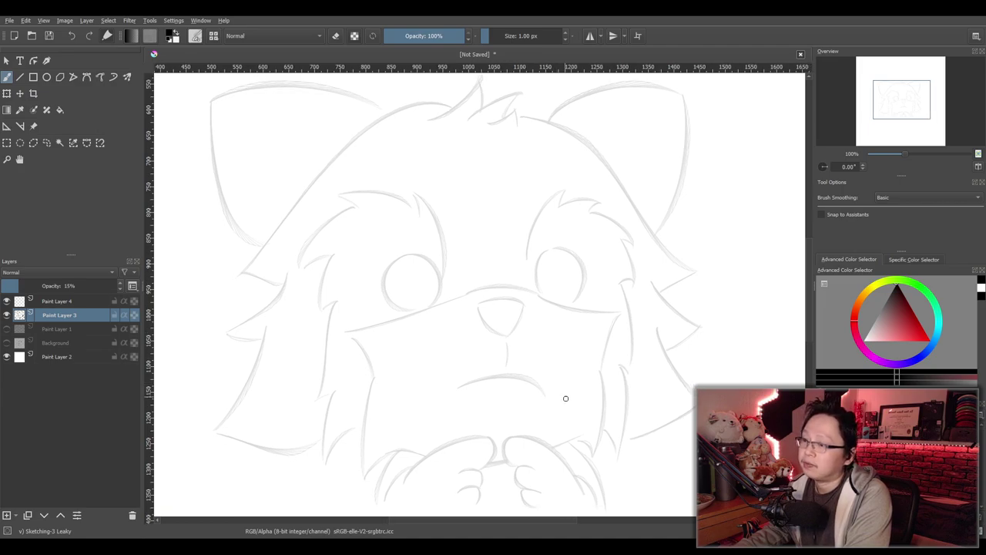
pyautogui.scroll(1, 644, 492)
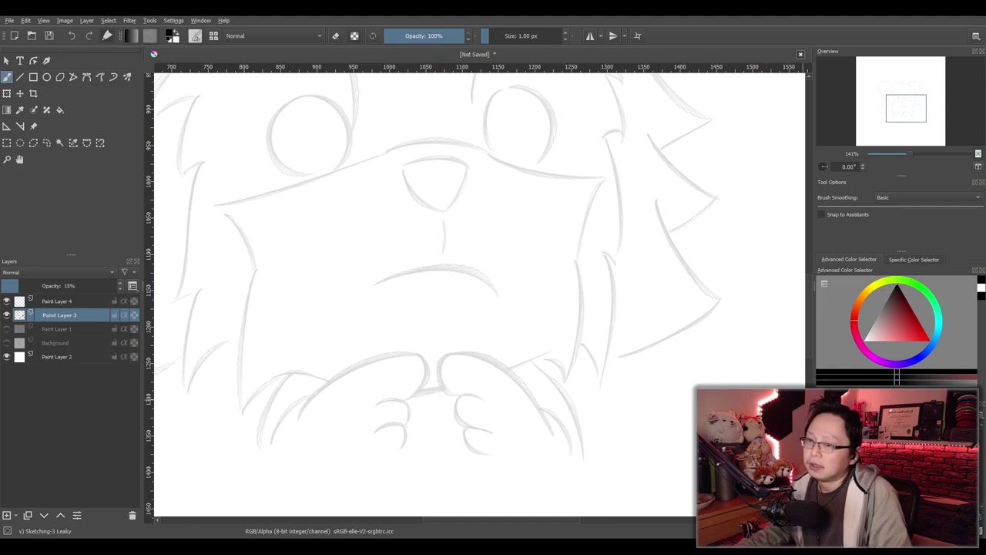
pyautogui.press('e')
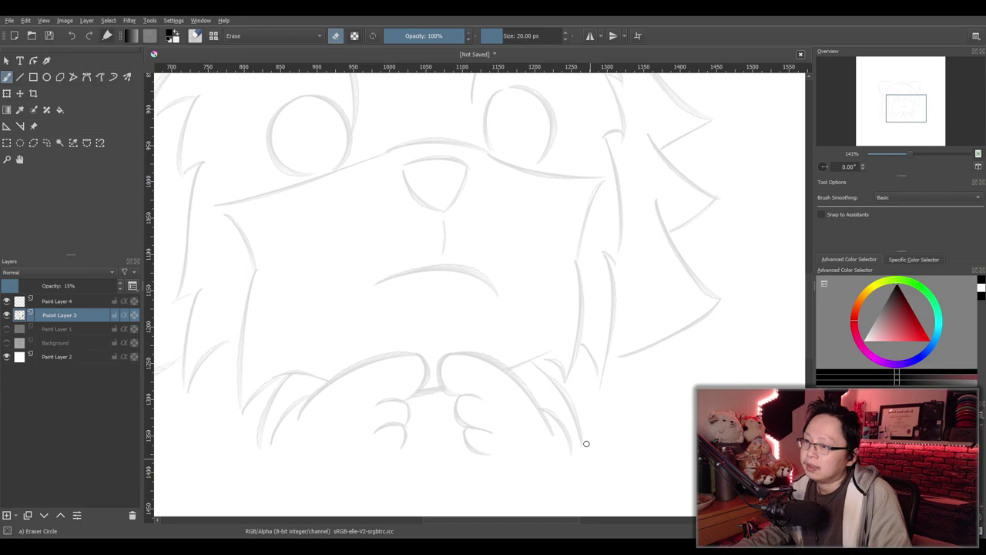
pyautogui.scroll(-1, 605, 439)
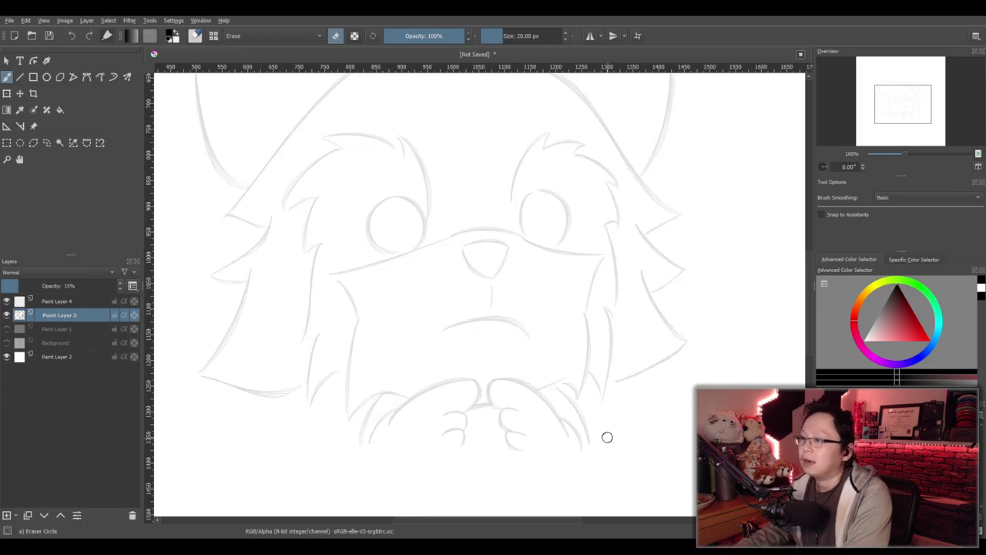
pyautogui.click(77, 303)
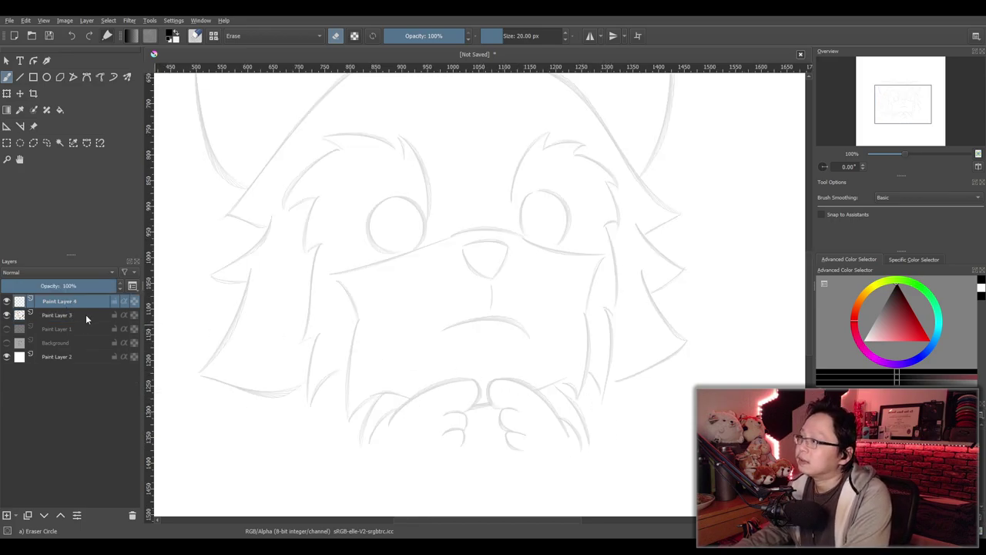
# Examine the faded line art of the whole head, from the ears and eyes down to the paws, closer up and zoomed out
pyautogui.scroll(-2, 563, 301)
pyautogui.moveTo(524, 308); pyautogui.dragTo(494, 355)
pyautogui.scroll(2, 528, 351)
pyautogui.scroll(-2, 497, 348)
pyautogui.scroll(2, 499, 343)
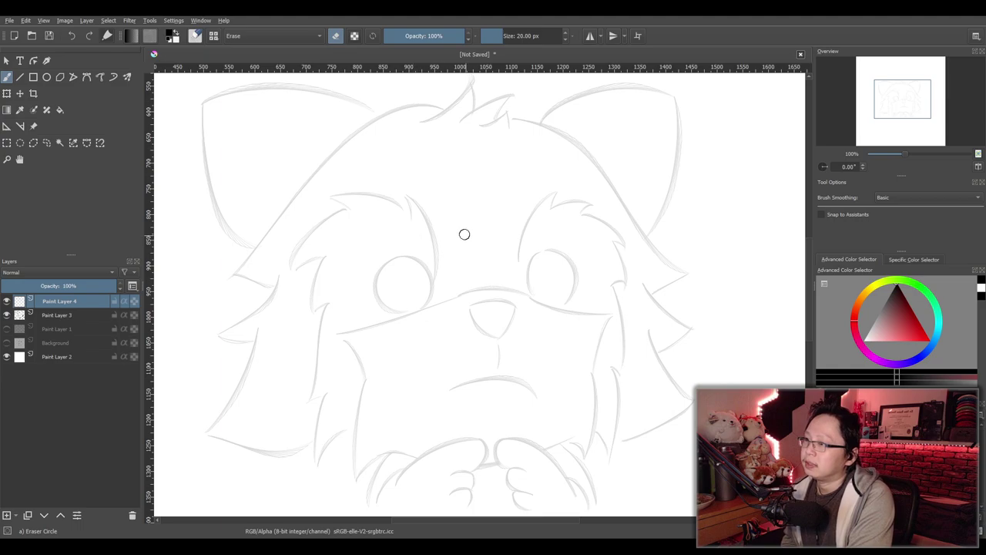
pyautogui.scroll(1, 454, 263)
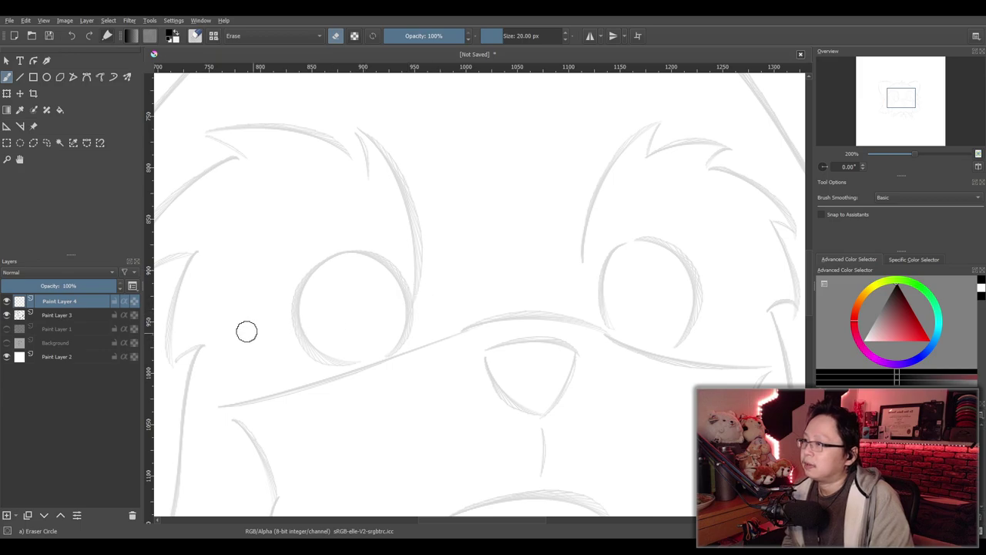
pyautogui.scroll(-1, 216, 255)
pyautogui.scroll(-3, 504, 258)
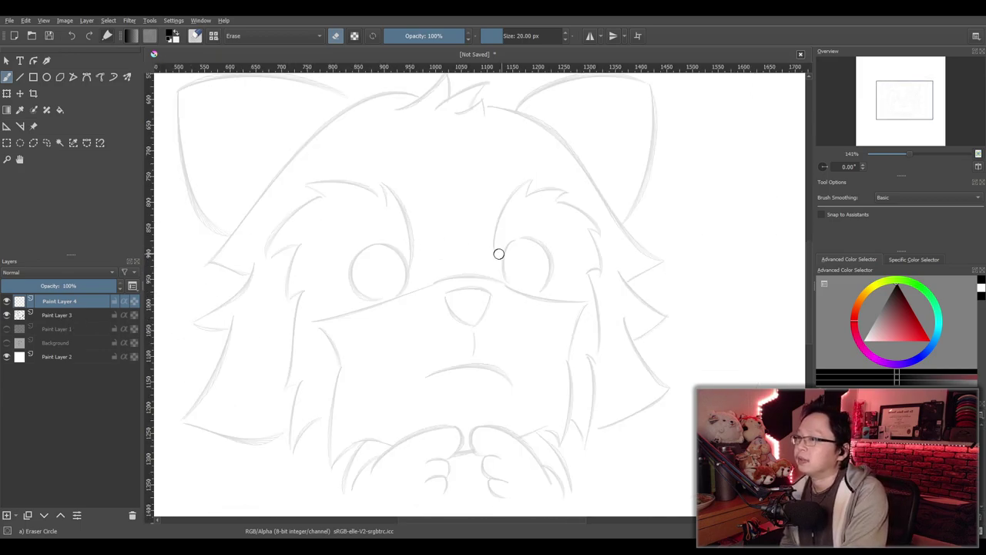
pyautogui.scroll(2, 509, 276)
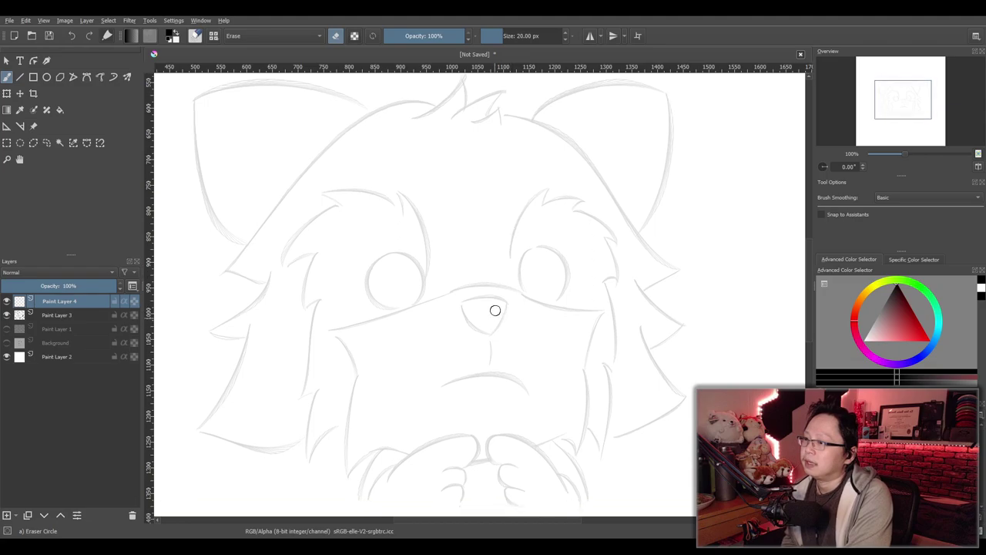
pyautogui.moveTo(491, 307)
pyautogui.mouseDown()
pyautogui.moveTo(513, 326)
pyautogui.moveTo(493, 328)
pyautogui.moveTo(509, 353)
pyautogui.mouseUp()
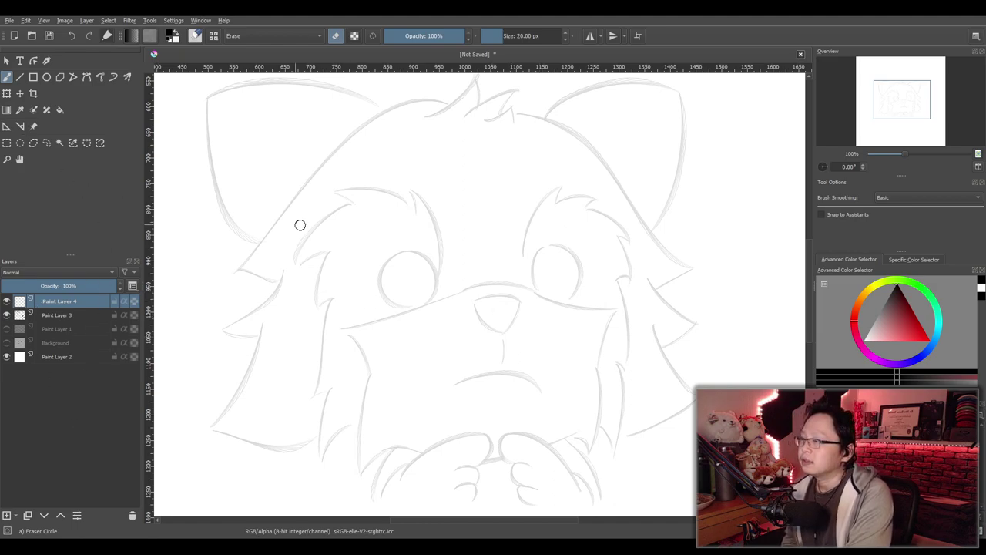
pyautogui.moveTo(452, 288); pyautogui.dragTo(480, 292)
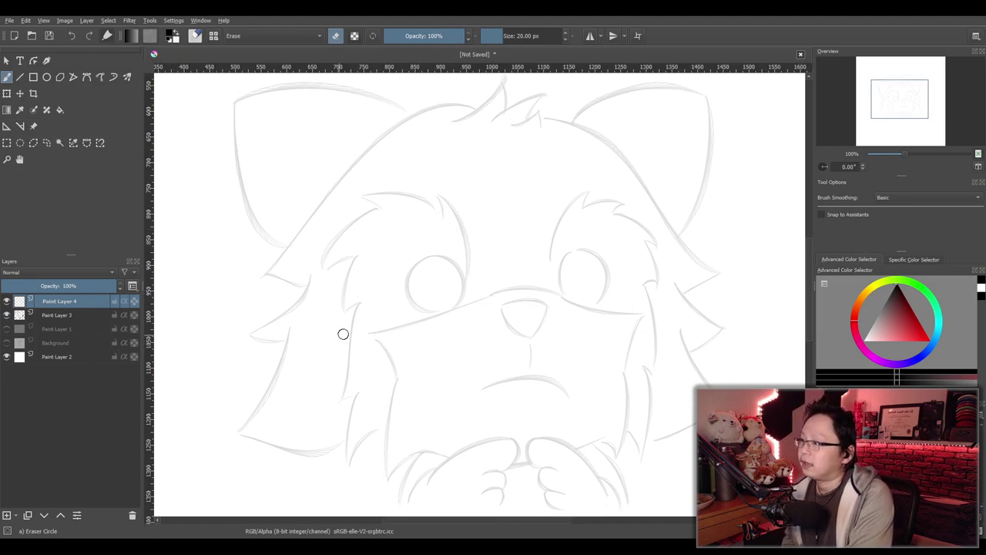
pyautogui.scroll(-3, 339, 335)
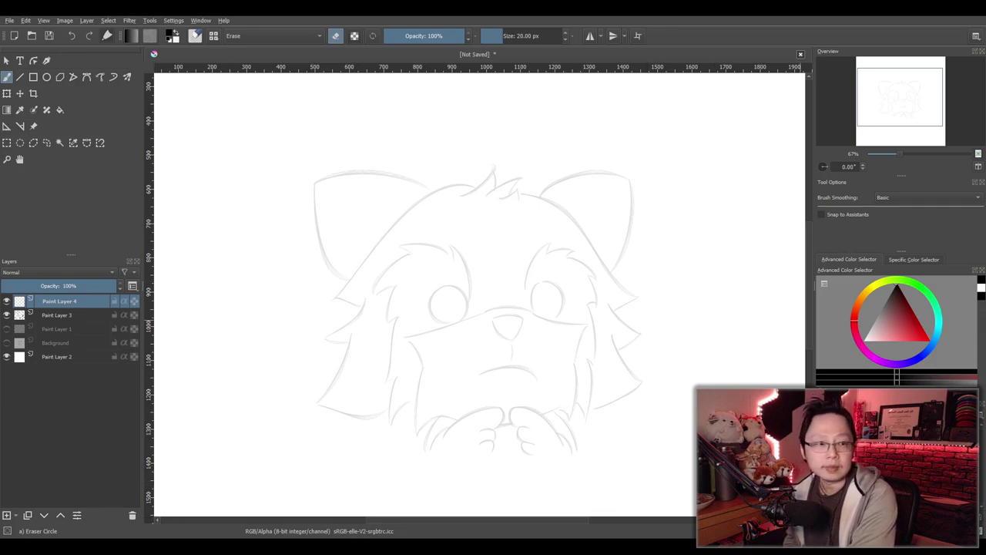
pyautogui.moveTo(487, 285); pyautogui.dragTo(480, 279)
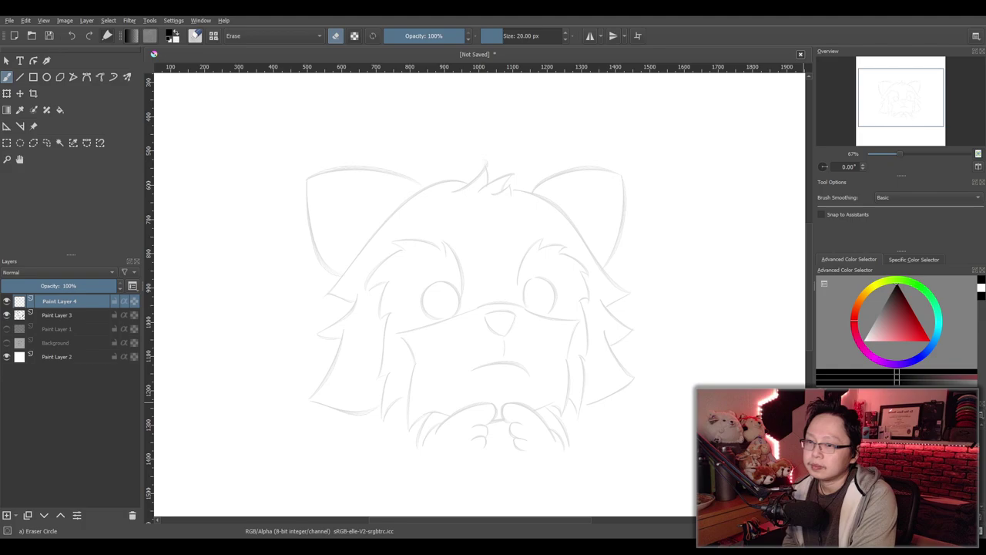
# Switch from the eraser to the 1 px Sketching-3 Leaky brush
pyautogui.press('e')
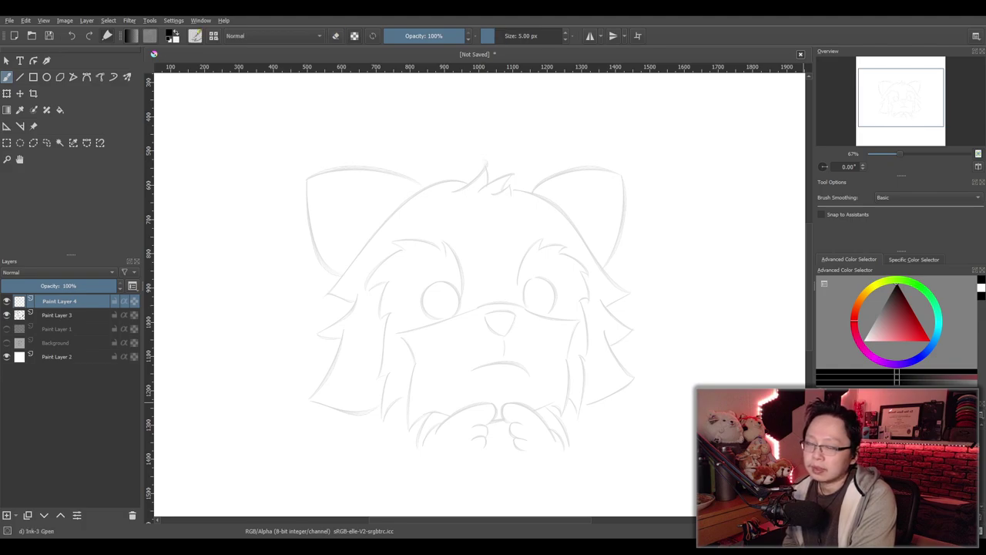
pyautogui.press('/')
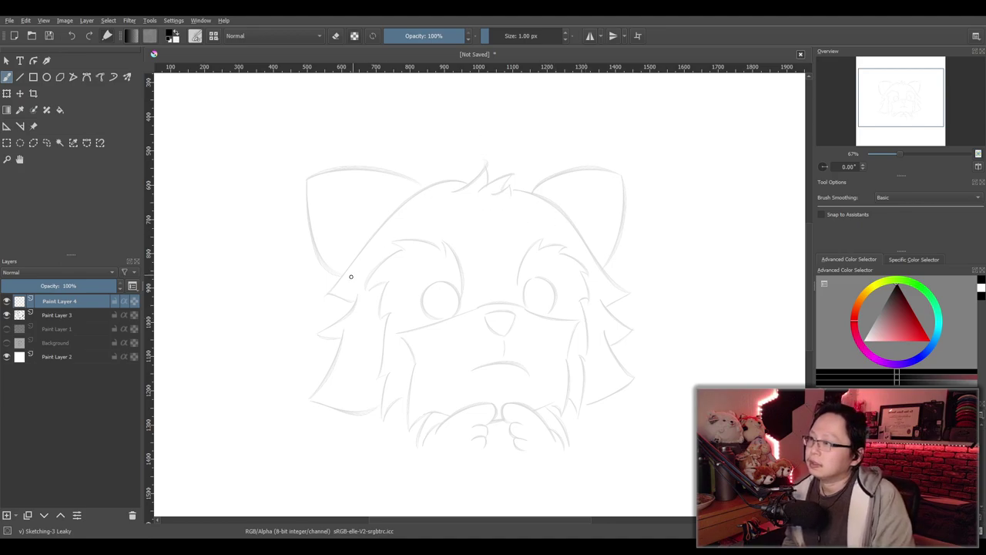
# Try a long diagonal slash stroke beside the left-hand ear, undoing and repeating it
pyautogui.moveTo(272, 361); pyautogui.dragTo(463, 154)
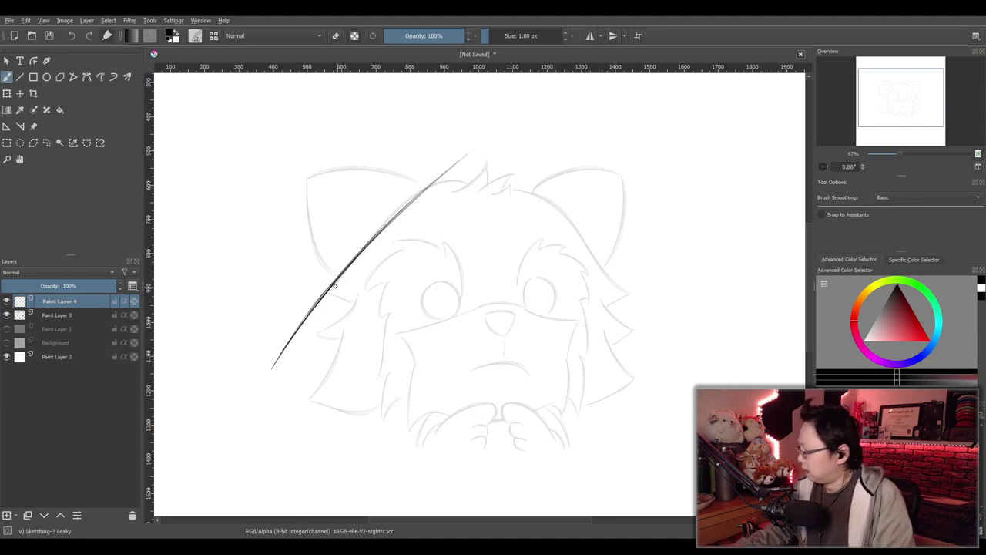
pyautogui.hotkey('ctrl', 'z')
pyautogui.moveTo(288, 311); pyautogui.dragTo(343, 239)
pyautogui.hotkey('ctrl', 'z')
pyautogui.moveTo(310, 297); pyautogui.dragTo(412, 170)
pyautogui.hotkey('ctrl', 'z')
pyautogui.moveTo(311, 312); pyautogui.dragTo(457, 163)
pyautogui.hotkey('ctrl', 'z')
pyautogui.moveTo(320, 313)
pyautogui.mouseDown()
pyautogui.moveTo(408, 200)
pyautogui.moveTo(469, 155)
pyautogui.mouseUp()
# Try a longer second diagonal slash across the middle of the face, undoing the attempts and the first slash as well
pyautogui.moveTo(289, 417); pyautogui.dragTo(604, 96)
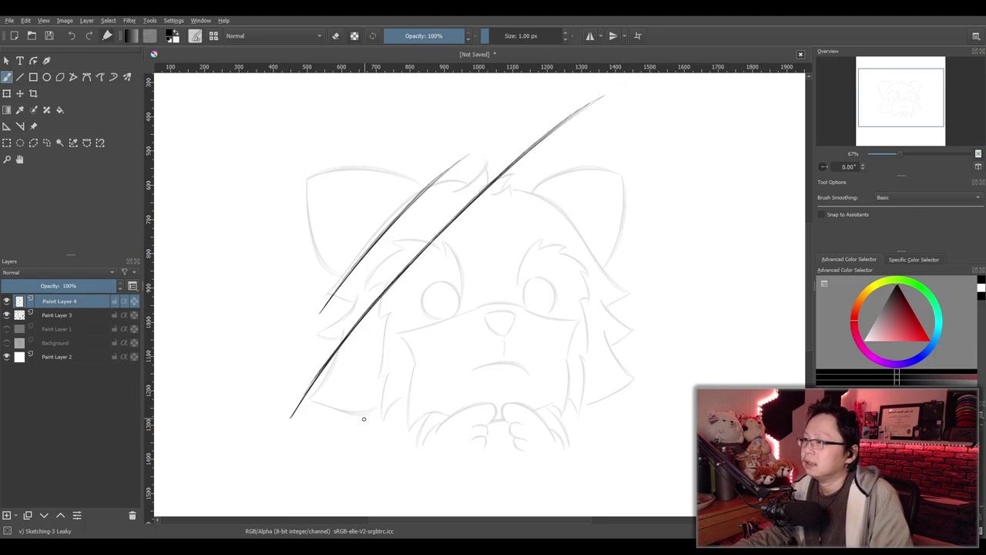
pyautogui.hotkey('ctrl', 'z')
pyautogui.moveTo(323, 379); pyautogui.dragTo(571, 134)
pyautogui.moveTo(355, 442); pyautogui.dragTo(688, 101)
pyautogui.hotkey('ctrl', 'z')
pyautogui.moveTo(346, 462); pyautogui.dragTo(652, 161)
pyautogui.hotkey('ctrl', 'z')
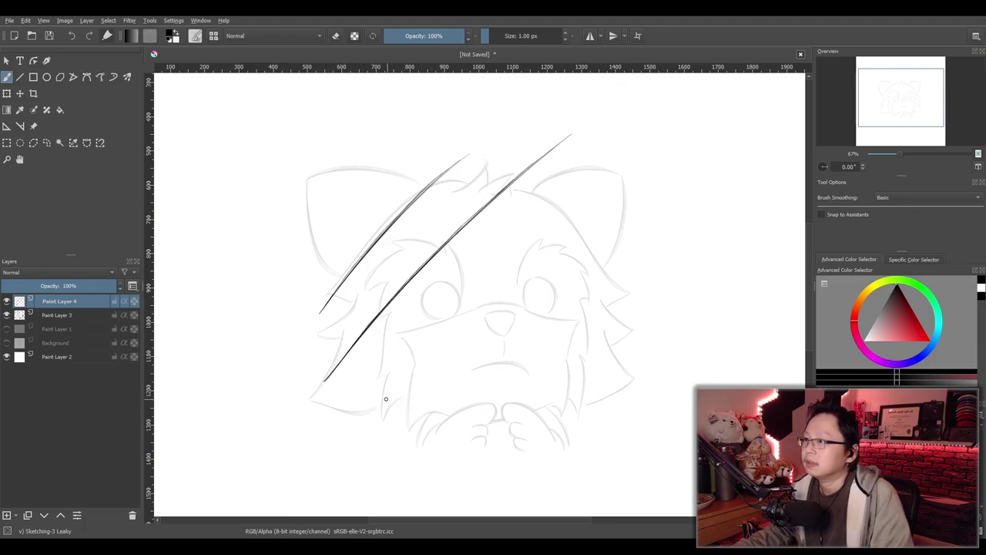
pyautogui.hotkey('ctrl', 'z')
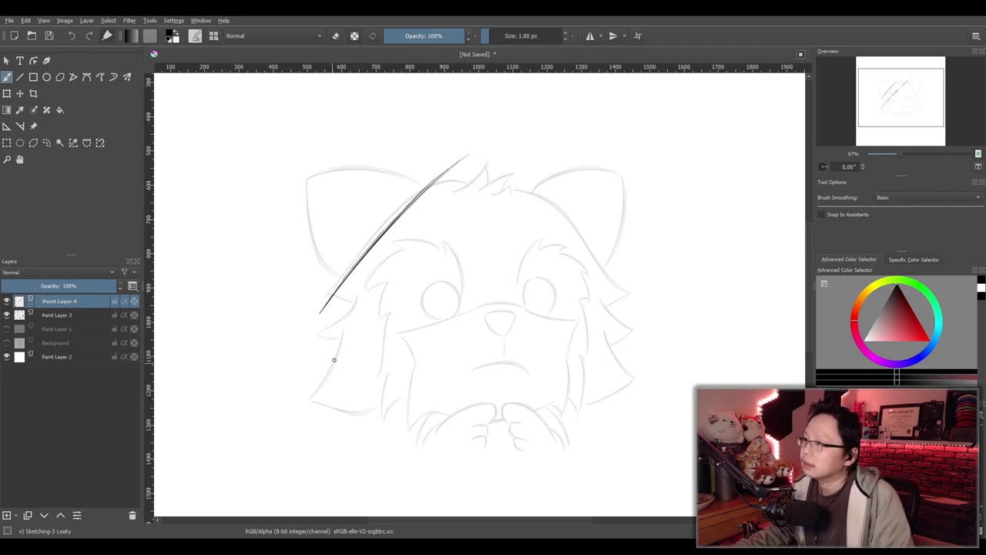
pyautogui.moveTo(269, 455); pyautogui.dragTo(601, 106)
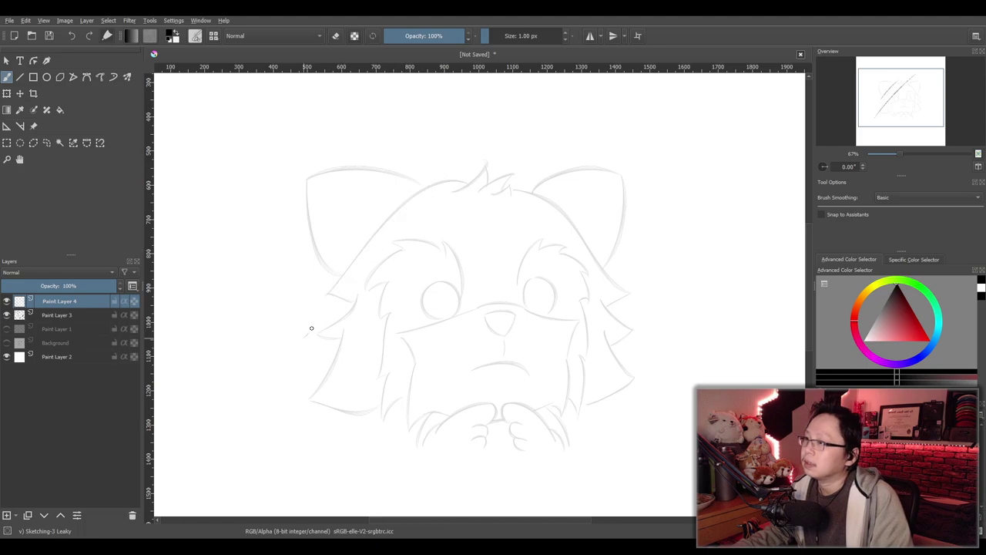
# Draw a diagonal slash beside the left-hand ear and a longer parallel one across the face, undoing unsatisfactory strokes
pyautogui.moveTo(305, 336); pyautogui.dragTo(450, 184)
pyautogui.moveTo(293, 425); pyautogui.dragTo(593, 131)
pyautogui.hotkey('ctrl', 'z')
pyautogui.moveTo(301, 437)
pyautogui.mouseDown()
pyautogui.moveTo(434, 253)
pyautogui.moveTo(590, 104)
pyautogui.mouseUp()
pyautogui.hotkey('ctrl', 'z')
pyautogui.moveTo(300, 465); pyautogui.dragTo(559, 169)
pyautogui.hotkey('ctrl', 'z')
pyautogui.moveTo(311, 449); pyautogui.dragTo(603, 135)
# Draw a third diagonal slash across the nose and a short fourth one over the right-hand cheek, undoing unsatisfactory strokes
pyautogui.moveTo(450, 387); pyautogui.dragTo(549, 266)
pyautogui.hotkey('ctrl', 'z')
pyautogui.moveTo(416, 418); pyautogui.dragTo(605, 216)
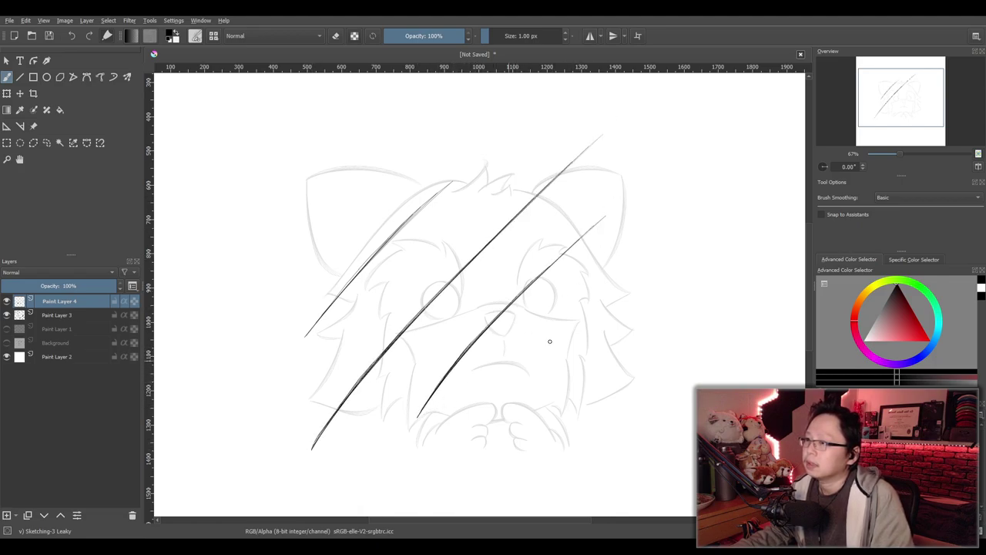
pyautogui.moveTo(510, 399); pyautogui.dragTo(596, 320)
pyautogui.hotkey('ctrl', 'z')
pyautogui.moveTo(509, 396); pyautogui.dragTo(583, 321)
pyautogui.hotkey('ctrl', 'z')
pyautogui.moveTo(519, 379); pyautogui.dragTo(596, 309)
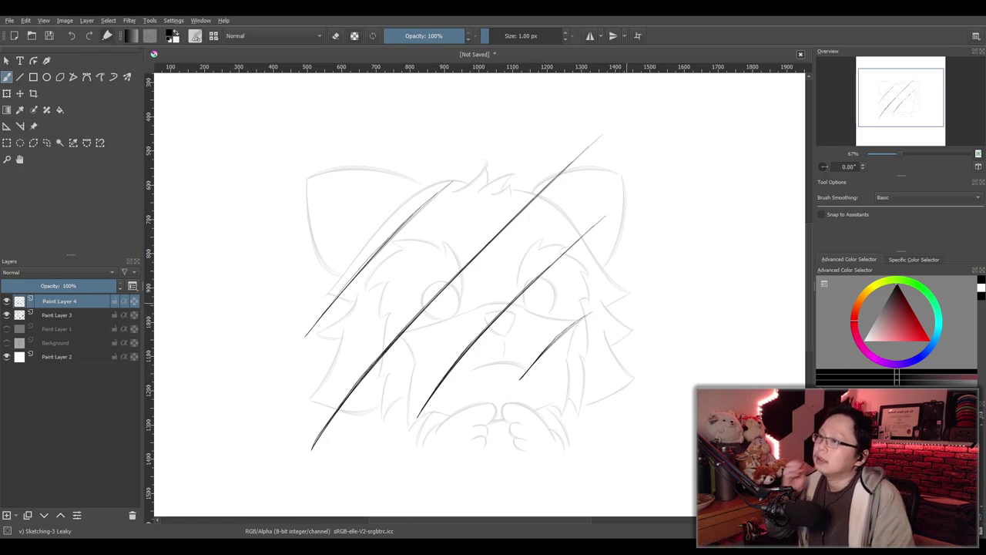
pyautogui.hotkey('ctrl', 'z')
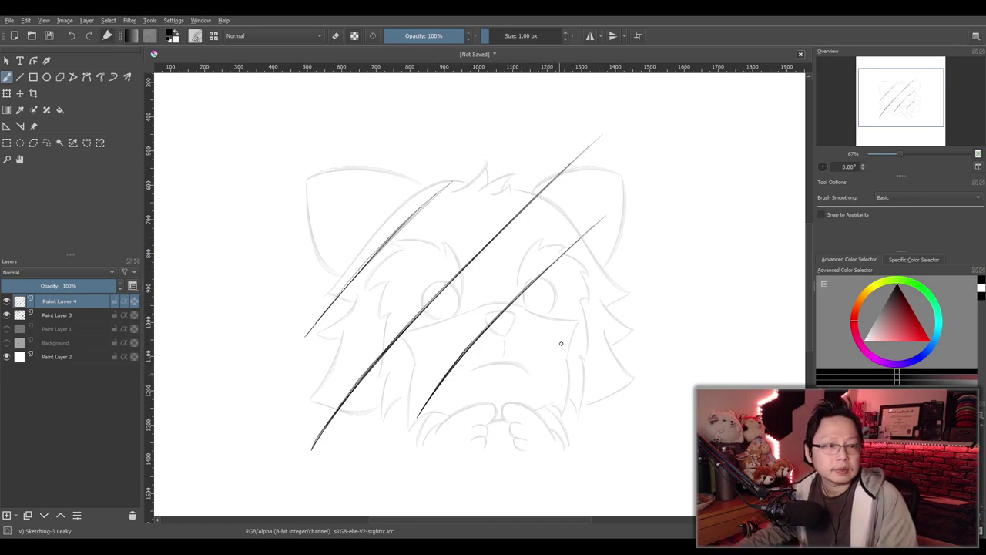
pyautogui.moveTo(523, 412)
pyautogui.mouseDown()
pyautogui.moveTo(595, 341)
pyautogui.moveTo(574, 350)
pyautogui.moveTo(613, 324)
pyautogui.mouseUp()
pyautogui.hotkey('ctrl', 'z')
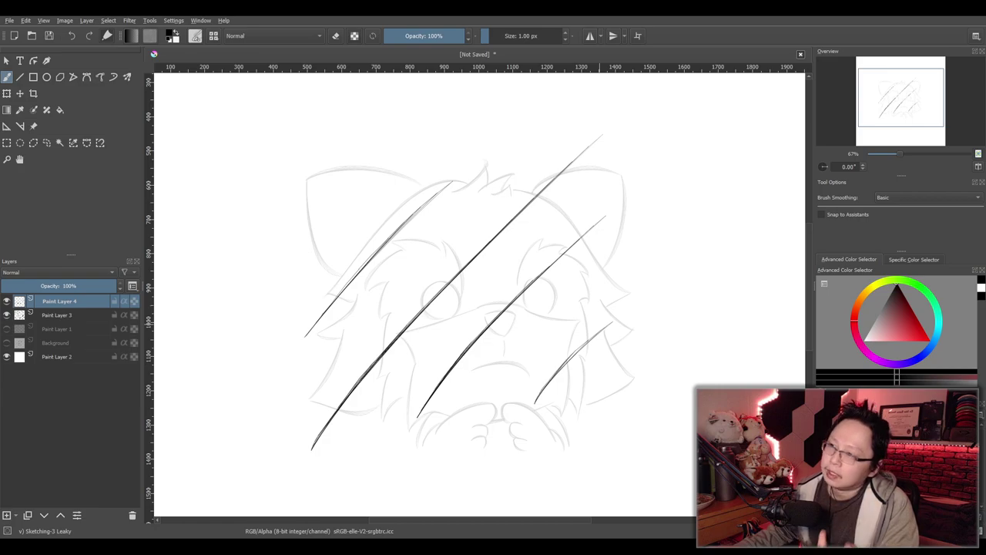
# Add a new paint layer above the layer holding the diagonal slashes
pyautogui.click(7, 515)
pyautogui.scroll(2, 462, 351)
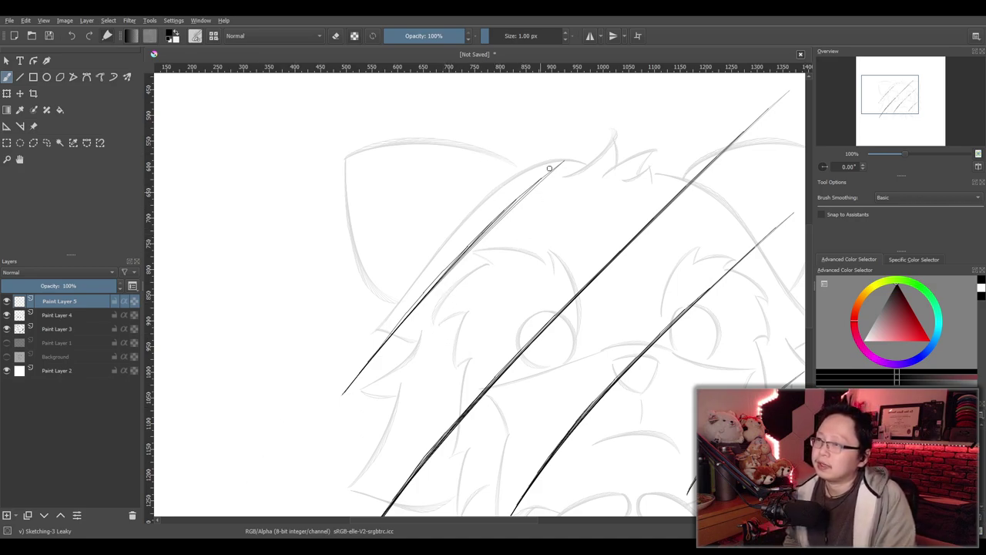
# Try a jagged torn outline around the leftmost slash and a downward arrow beside it, undoing both
pyautogui.moveTo(583, 114)
pyautogui.mouseDown()
pyautogui.moveTo(433, 218)
pyautogui.moveTo(323, 373)
pyautogui.moveTo(246, 508)
pyautogui.moveTo(514, 248)
pyautogui.moveTo(604, 143)
pyautogui.moveTo(596, 104)
pyautogui.moveTo(548, 188)
pyautogui.mouseUp()
pyautogui.scroll(-3, 627, 134)
pyautogui.scroll(2, 537, 247)
pyautogui.moveTo(541, 221); pyautogui.dragTo(570, 243)
pyautogui.scroll(2, 480, 255)
pyautogui.scroll(-2, 572, 240)
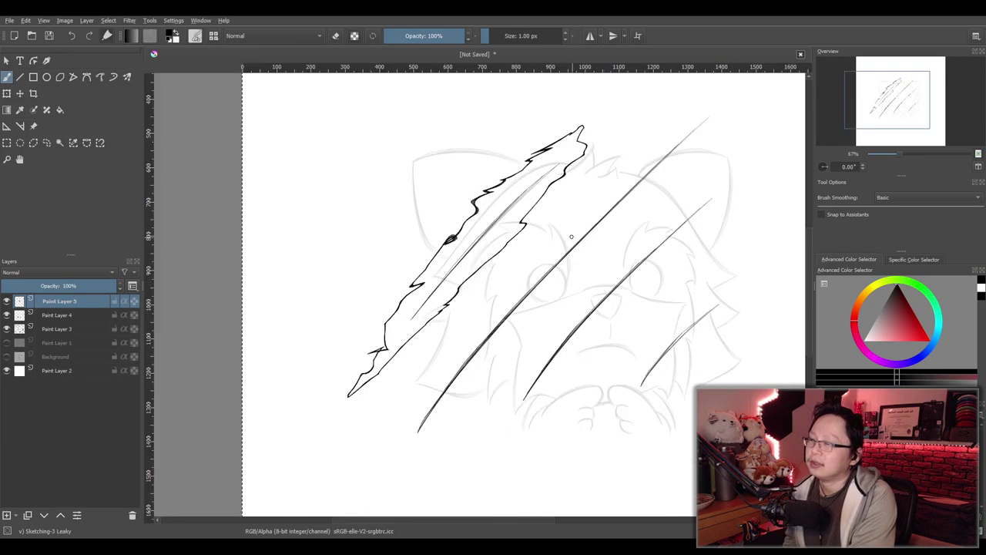
pyautogui.press('ctrl')
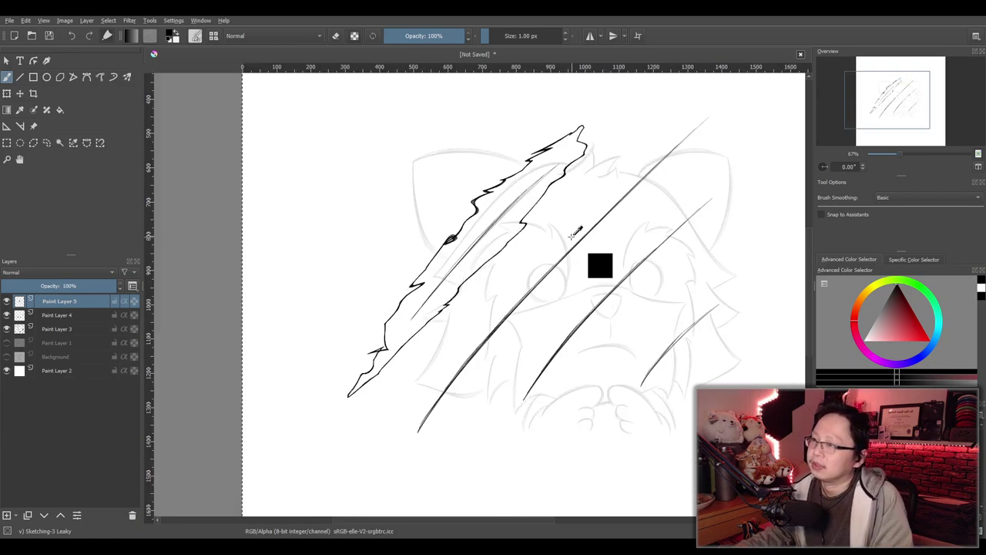
pyautogui.hotkey('ctrl', 'z')
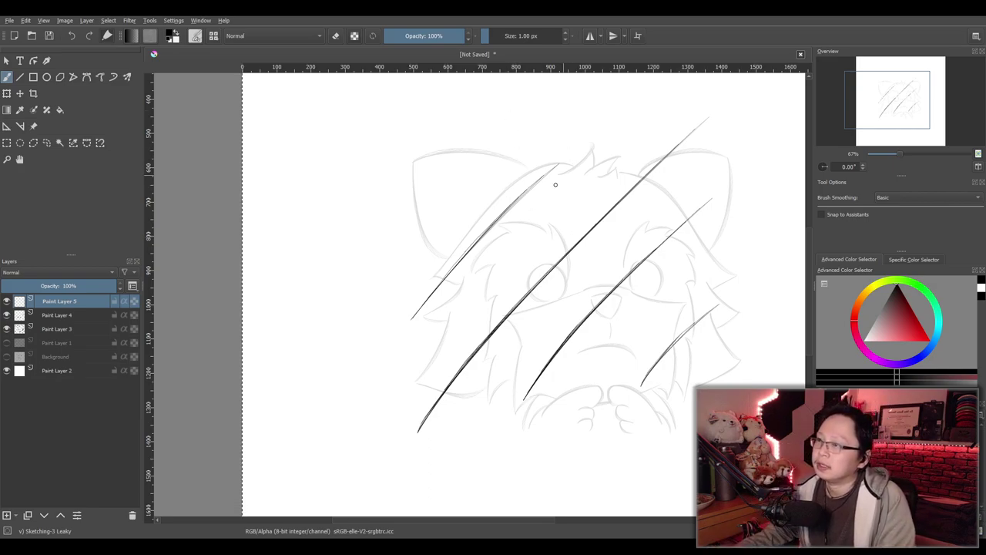
pyautogui.moveTo(478, 139); pyautogui.dragTo(389, 264)
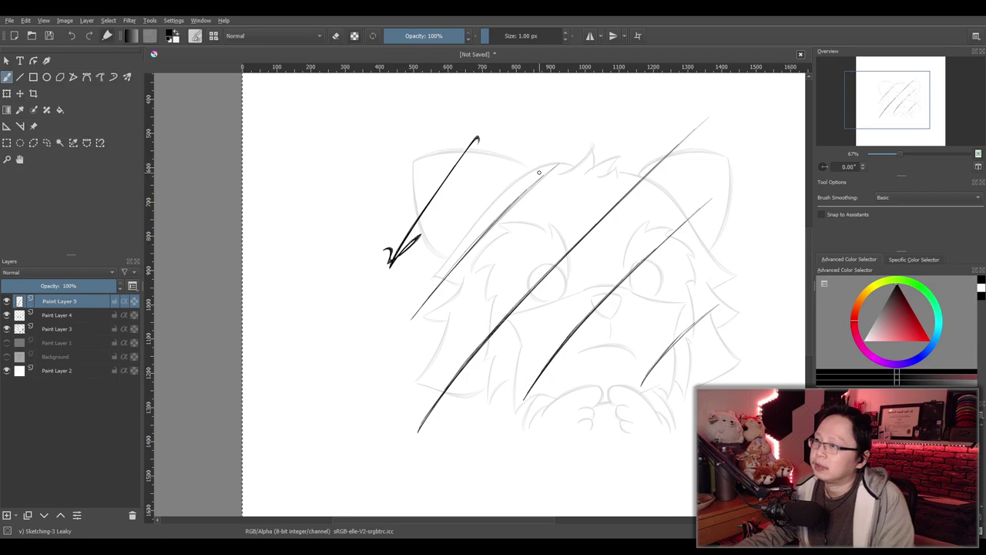
pyautogui.hotkey('ctrl', 'z')
pyautogui.hotkey('ctrl', 'z')
# Try dense zigzag edges around the leftmost slash with arrows showing the stroke directions, and undo all of them
pyautogui.moveTo(534, 154)
pyautogui.mouseDown()
pyautogui.moveTo(428, 248)
pyautogui.moveTo(374, 352)
pyautogui.moveTo(406, 346)
pyautogui.moveTo(448, 312)
pyautogui.moveTo(602, 141)
pyautogui.moveTo(541, 155)
pyautogui.moveTo(579, 143)
pyautogui.mouseUp()
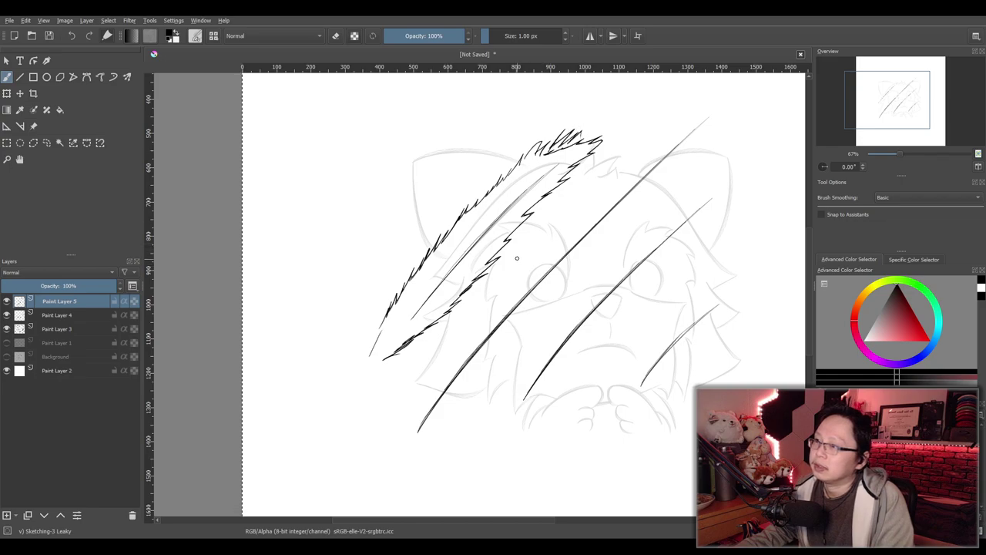
pyautogui.moveTo(492, 287)
pyautogui.mouseDown()
pyautogui.moveTo(556, 219)
pyautogui.moveTo(559, 228)
pyautogui.mouseUp()
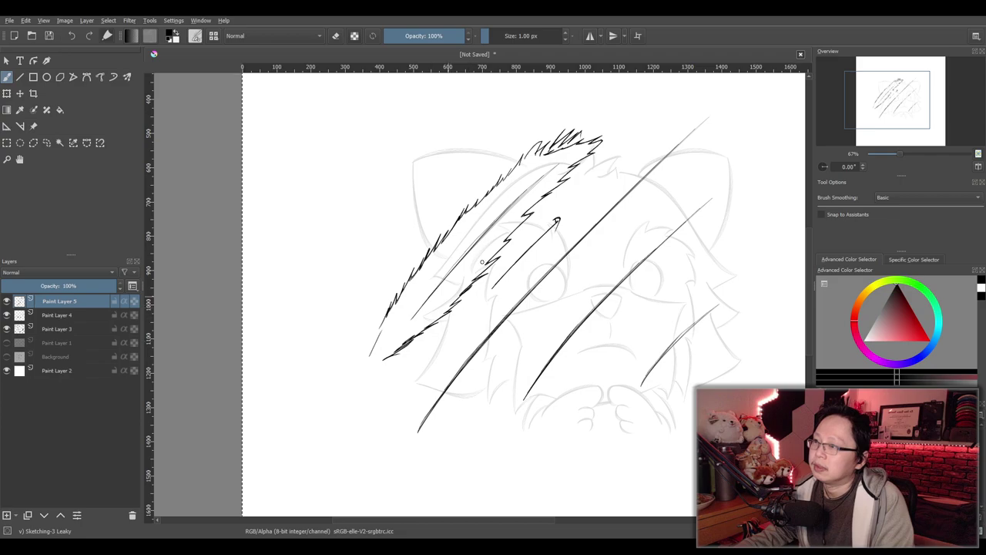
pyautogui.moveTo(512, 198)
pyautogui.mouseDown()
pyautogui.moveTo(403, 313)
pyautogui.moveTo(410, 302)
pyautogui.mouseUp()
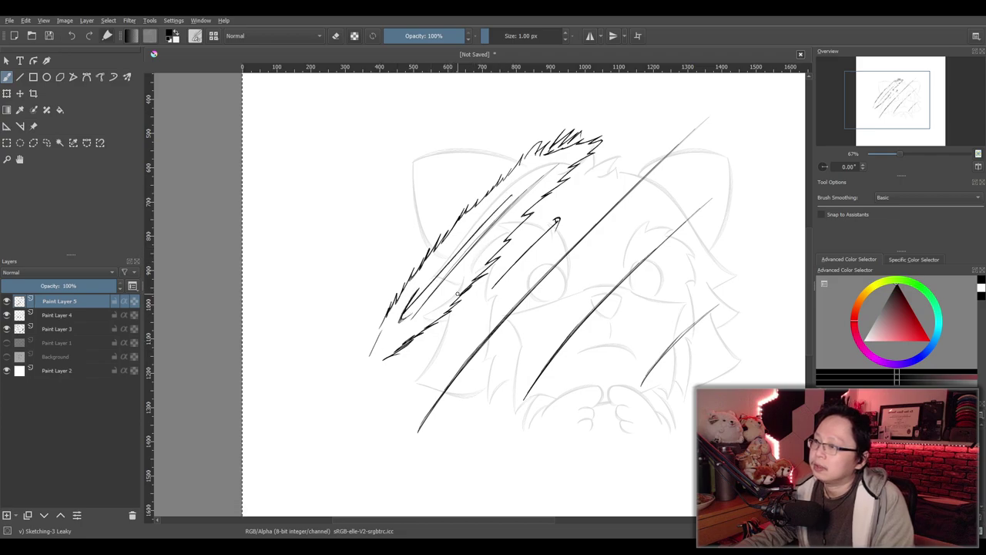
pyautogui.hotkey('ctrl', 'z')
pyautogui.hotkey('ctrl', 'z')
pyautogui.hotkey('ctrl', 'z')
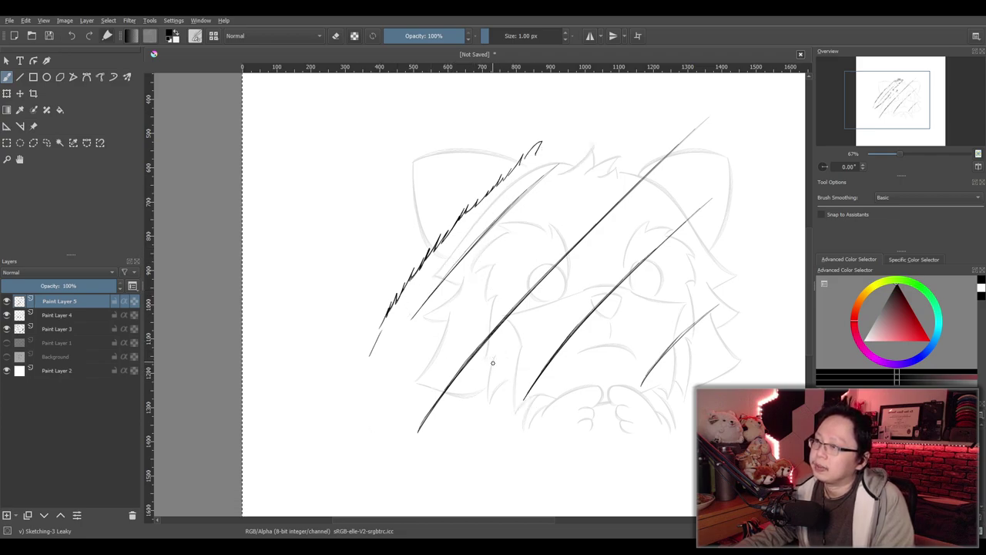
pyautogui.hotkey('ctrl', 'z')
pyautogui.hotkey('ctrl', 'z')
pyautogui.hotkey('ctrl', 'z')
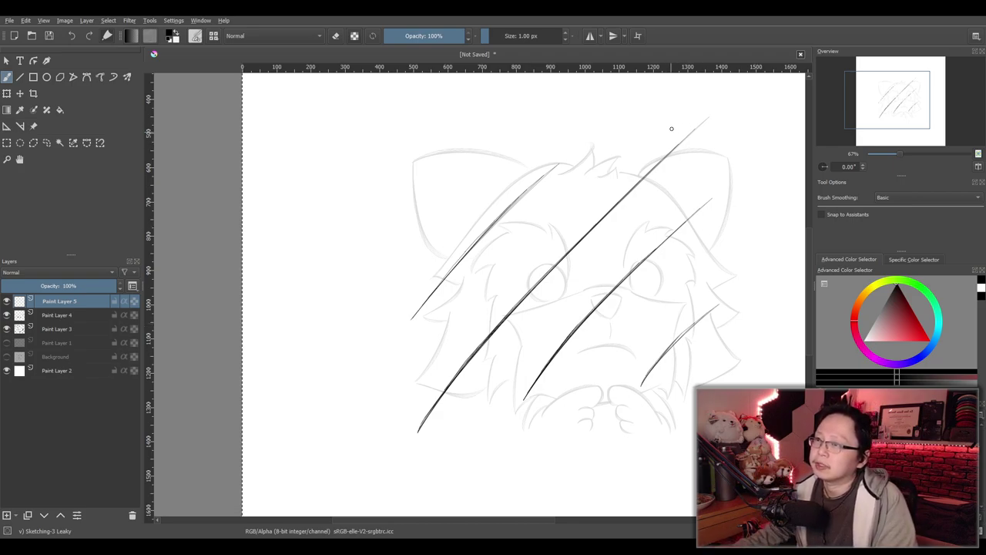
# Sketch small curved marks across the upper end of the longest slash and undo them
pyautogui.moveTo(685, 121)
pyautogui.mouseDown()
pyautogui.moveTo(669, 132)
pyautogui.moveTo(702, 135)
pyautogui.moveTo(697, 147)
pyautogui.moveTo(689, 134)
pyautogui.mouseUp()
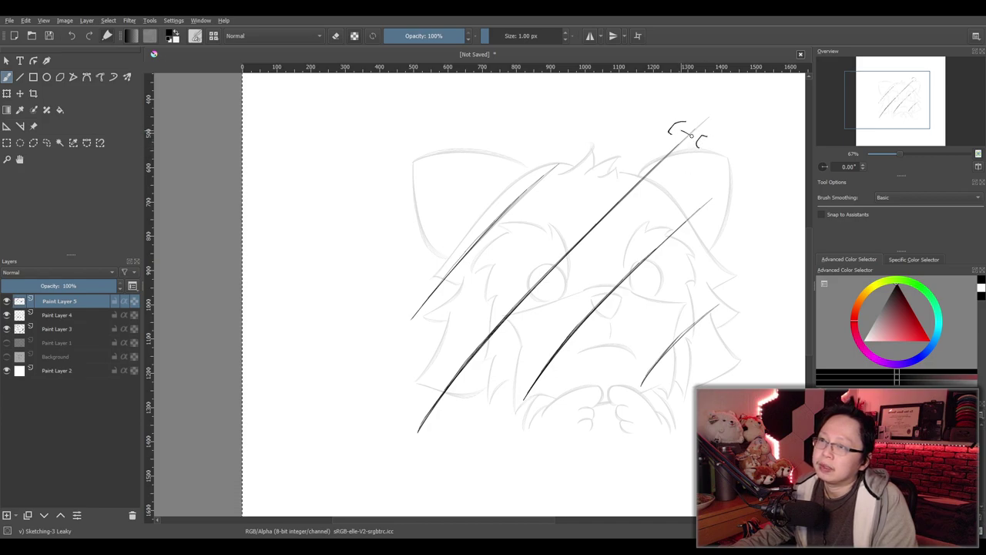
pyautogui.hotkey('ctrl', 'z')
pyautogui.hotkey('ctrl', 'z')
pyautogui.hotkey('ctrl', 'z')
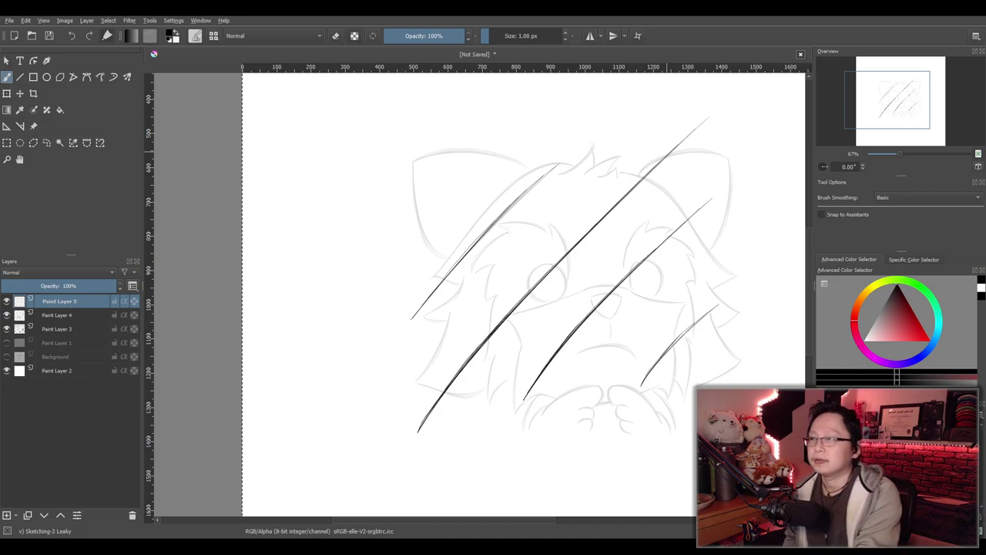
# Try the first segments of a jagged edge from the leftmost slash's upper tip, undoing every stroke
pyautogui.scroll(1, 581, 162)
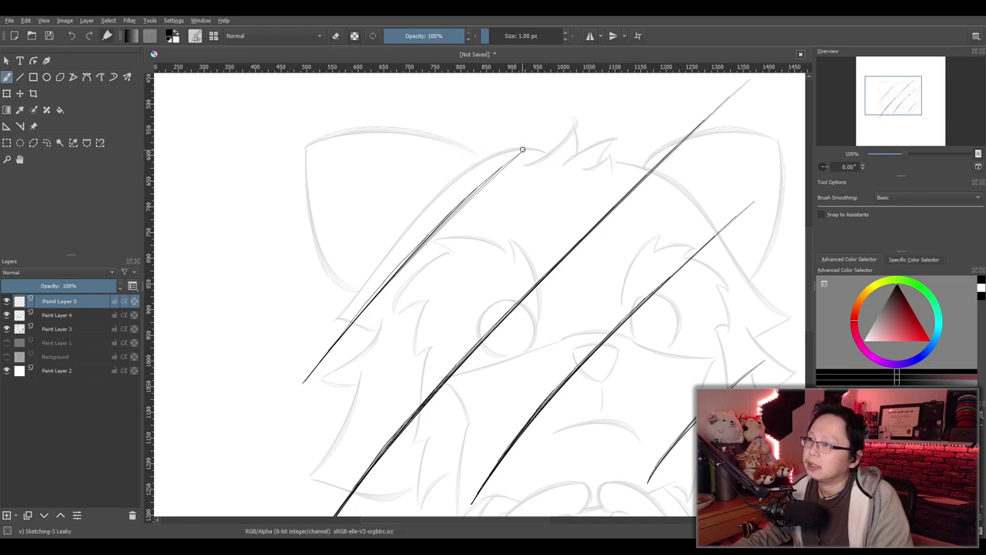
pyautogui.scroll(3, 574, 201)
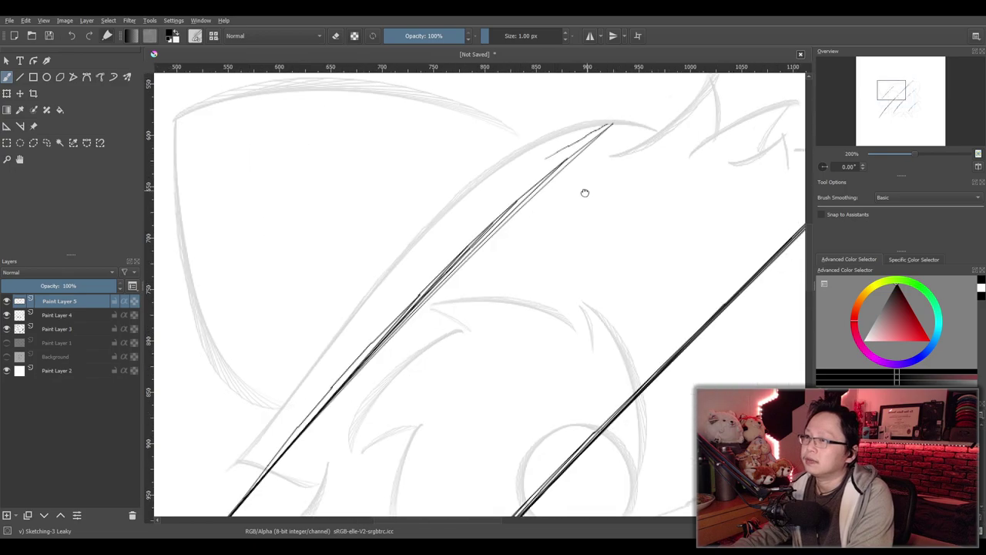
pyautogui.hotkey('ctrl', 'z')
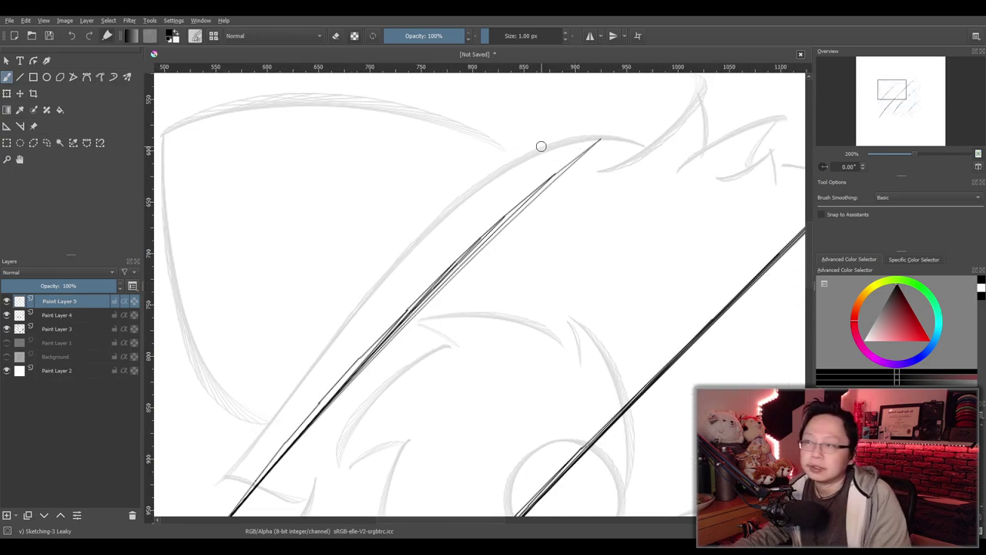
pyautogui.moveTo(594, 143); pyautogui.dragTo(524, 187)
pyautogui.hotkey('ctrl', 'z')
pyautogui.moveTo(597, 141); pyautogui.dragTo(531, 169)
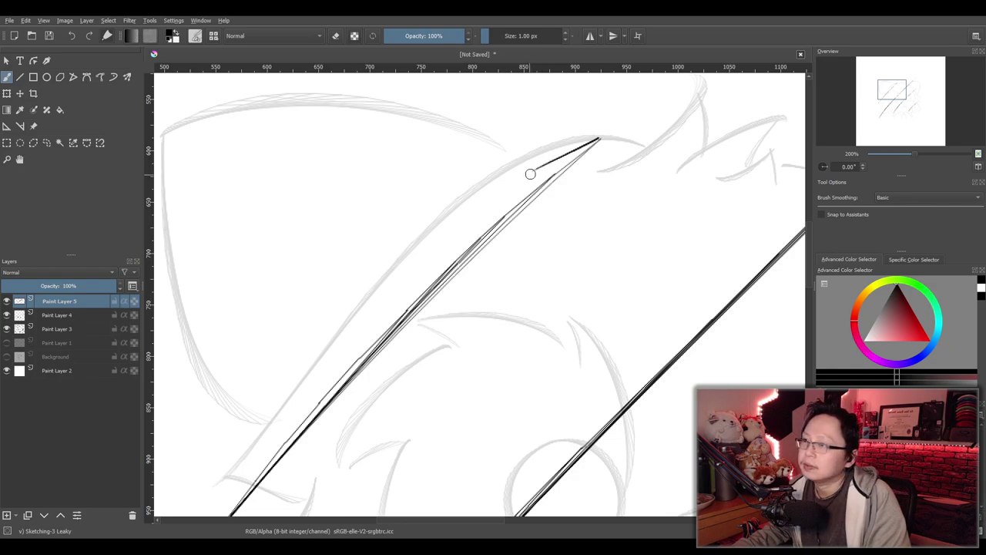
pyautogui.moveTo(532, 167)
pyautogui.mouseDown()
pyautogui.moveTo(494, 185)
pyautogui.moveTo(502, 183)
pyautogui.moveTo(445, 220)
pyautogui.mouseUp()
pyautogui.hotkey('ctrl', 'z')
pyautogui.hotkey('ctrl', 'z')
pyautogui.hotkey('ctrl', 'z')
pyautogui.hotkey('ctrl', 'z')
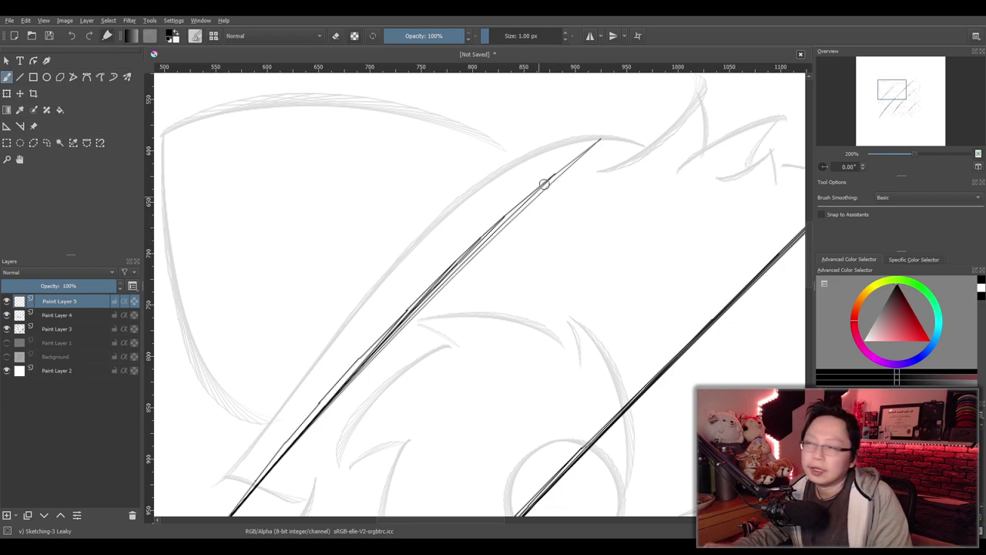
# Draw the outer jagged edge of the leftmost slash in short zigzag segments from its upper tip downward, undoing unsatisfactory strokes
pyautogui.moveTo(541, 165); pyautogui.dragTo(597, 141)
pyautogui.hotkey('ctrl', 'z')
pyautogui.moveTo(533, 167); pyautogui.dragTo(599, 140)
pyautogui.moveTo(532, 166)
pyautogui.mouseDown()
pyautogui.moveTo(514, 166)
pyautogui.moveTo(508, 185)
pyautogui.moveTo(511, 174)
pyautogui.moveTo(499, 185)
pyautogui.moveTo(452, 189)
pyautogui.mouseUp()
pyautogui.hotkey('ctrl', 'z')
pyautogui.hotkey('ctrl', 'z')
pyautogui.hotkey('ctrl', 'z')
pyautogui.moveTo(519, 170)
pyautogui.mouseDown()
pyautogui.moveTo(471, 220)
pyautogui.moveTo(435, 237)
pyautogui.moveTo(457, 232)
pyautogui.moveTo(425, 264)
pyautogui.moveTo(431, 252)
pyautogui.moveTo(401, 264)
pyautogui.moveTo(390, 287)
pyautogui.moveTo(348, 293)
pyautogui.mouseUp()
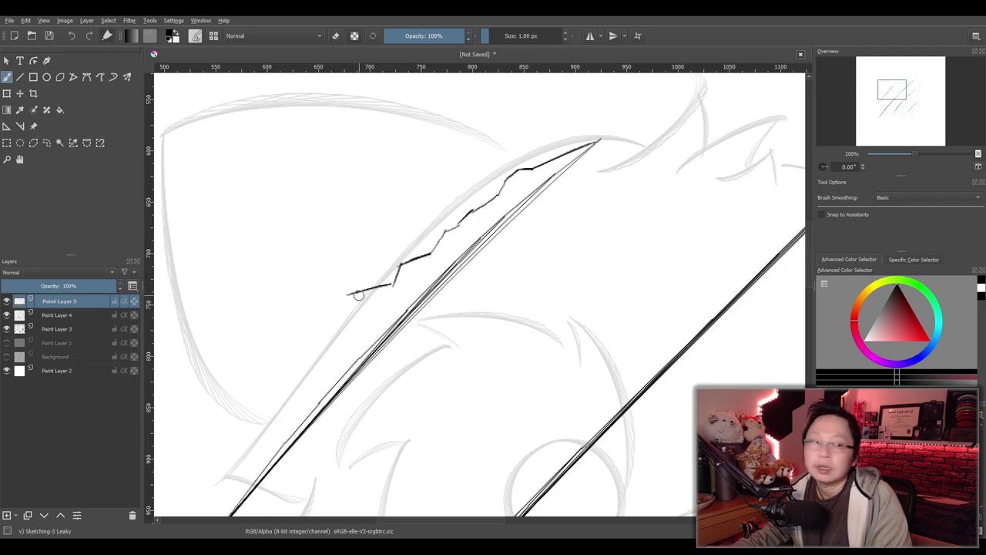
pyautogui.moveTo(415, 286)
pyautogui.mouseDown()
pyautogui.moveTo(526, 156)
pyautogui.moveTo(517, 172)
pyautogui.mouseUp()
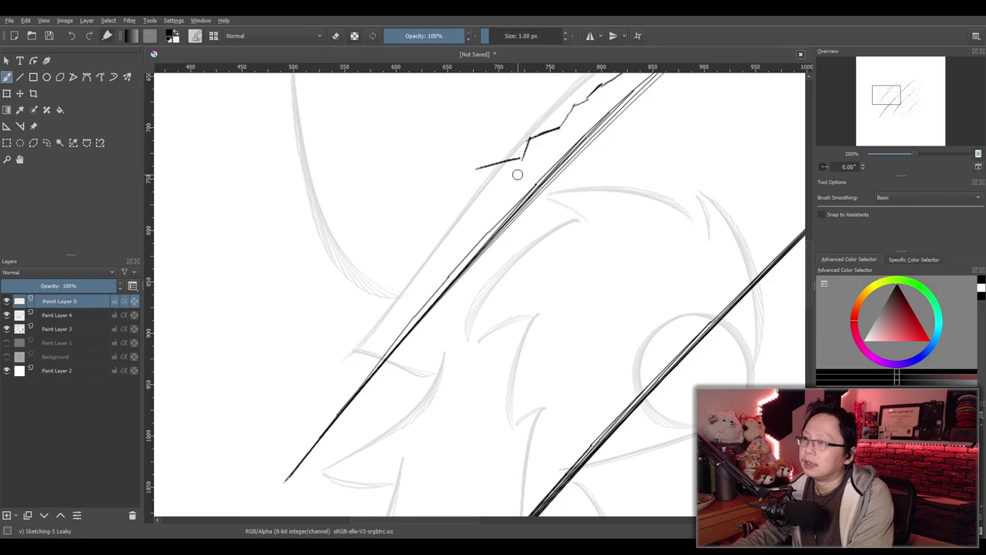
# Try to sketch a jagged upper edge from the top end of the leftmost diagonal line down to its lower tip
pyautogui.hotkey('ctrl', 'z')
pyautogui.scroll(-2, 579, 197)
pyautogui.moveTo(585, 198); pyautogui.dragTo(563, 238)
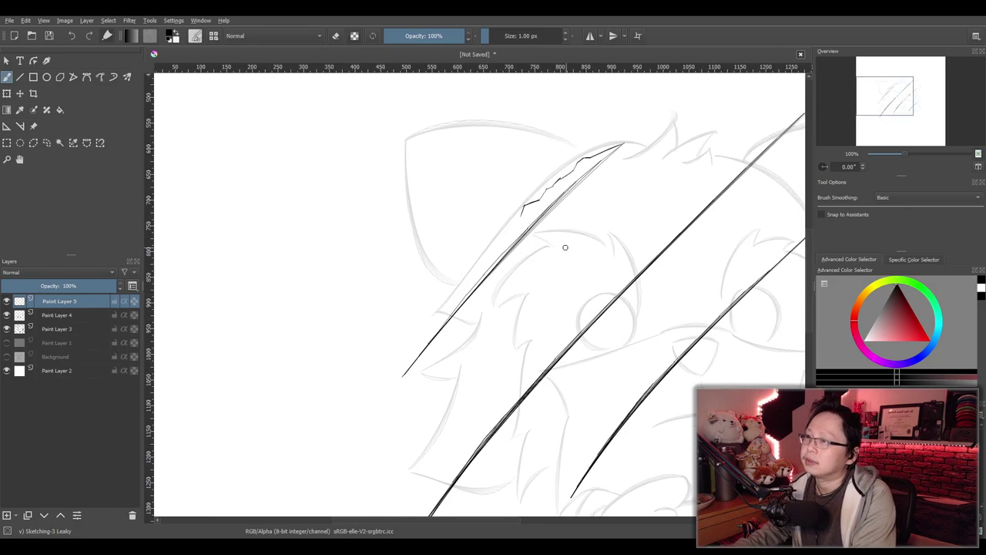
pyautogui.scroll(1, 567, 244)
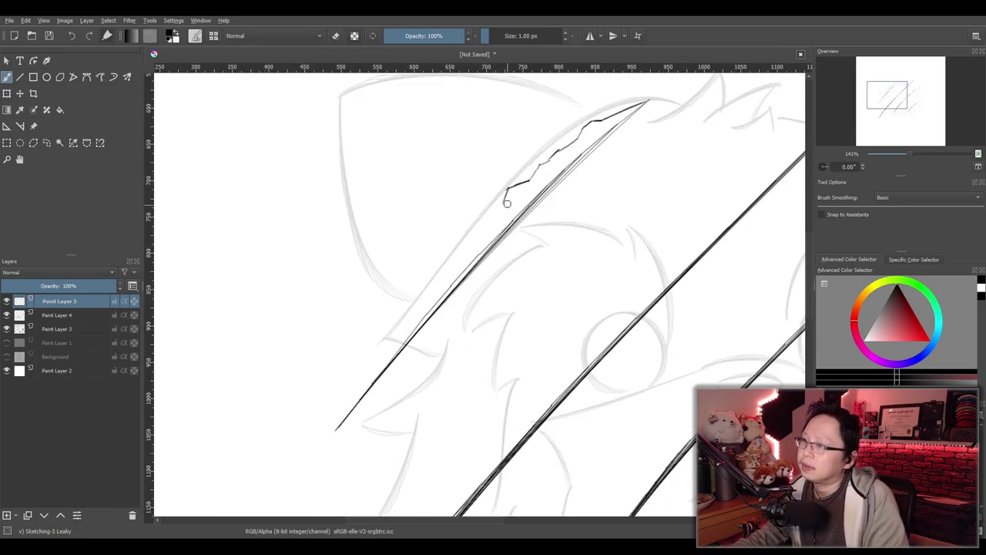
pyautogui.hotkey('ctrl', 'z')
pyautogui.moveTo(502, 202)
pyautogui.mouseDown()
pyautogui.moveTo(431, 265)
pyautogui.moveTo(426, 296)
pyautogui.moveTo(424, 285)
pyautogui.moveTo(398, 331)
pyautogui.moveTo(399, 311)
pyautogui.moveTo(391, 346)
pyautogui.moveTo(392, 335)
pyautogui.moveTo(354, 378)
pyautogui.moveTo(366, 364)
pyautogui.moveTo(335, 431)
pyautogui.mouseUp()
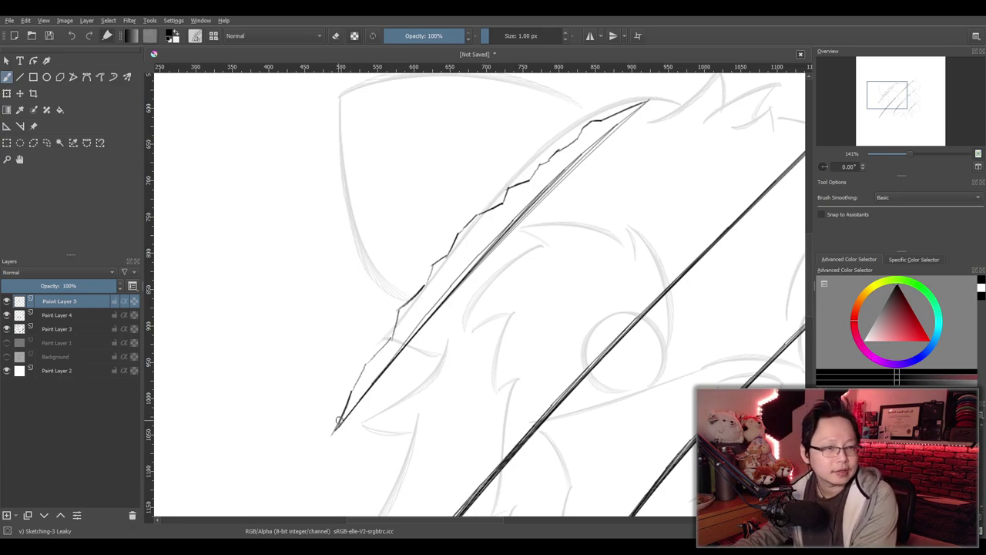
# Undo all jagged edge strokes along the leftmost diagonal line
pyautogui.hotkey('ctrl', 'z')
pyautogui.hotkey('ctrl', 'z')
pyautogui.hotkey('ctrl', 'z')
pyautogui.hotkey('ctrl', 'z')
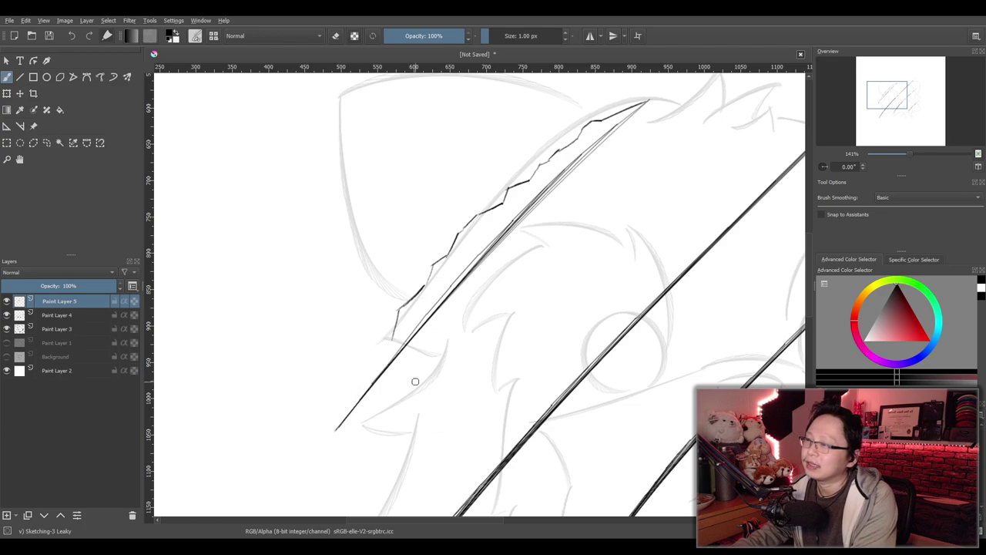
pyautogui.hotkey('ctrl', 'z')
pyautogui.hotkey('ctrl', 'z')
pyautogui.hotkey('ctrl', 'z')
pyautogui.hotkey('ctrl', 'z')
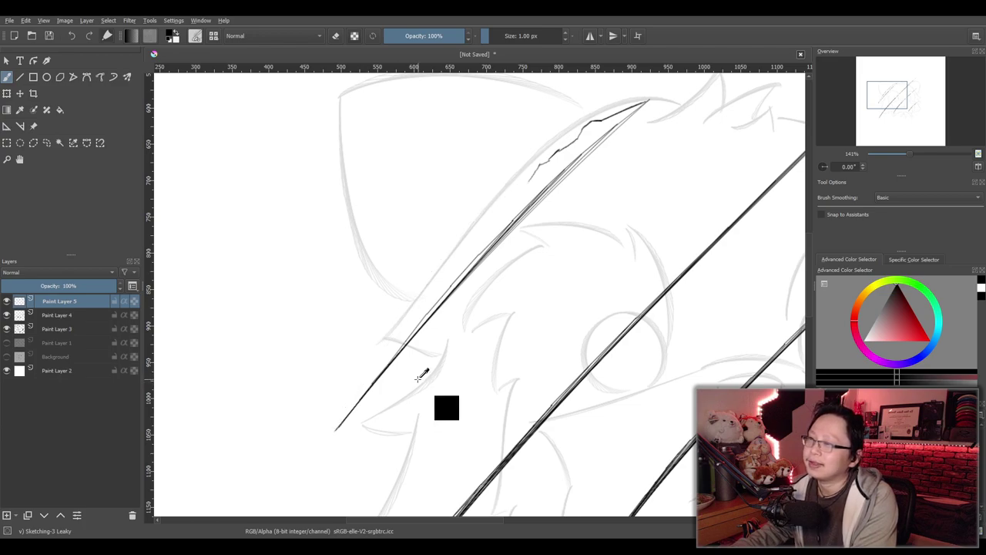
pyautogui.hotkey('ctrl', 'z')
pyautogui.hotkey('ctrl', 'z')
# Try to redraw the upper edge of the leftmost diagonal line with longer, smoother jagged segments
pyautogui.moveTo(563, 225); pyautogui.dragTo(541, 281)
pyautogui.scroll(1, 548, 258)
pyautogui.moveTo(547, 243); pyautogui.dragTo(548, 228)
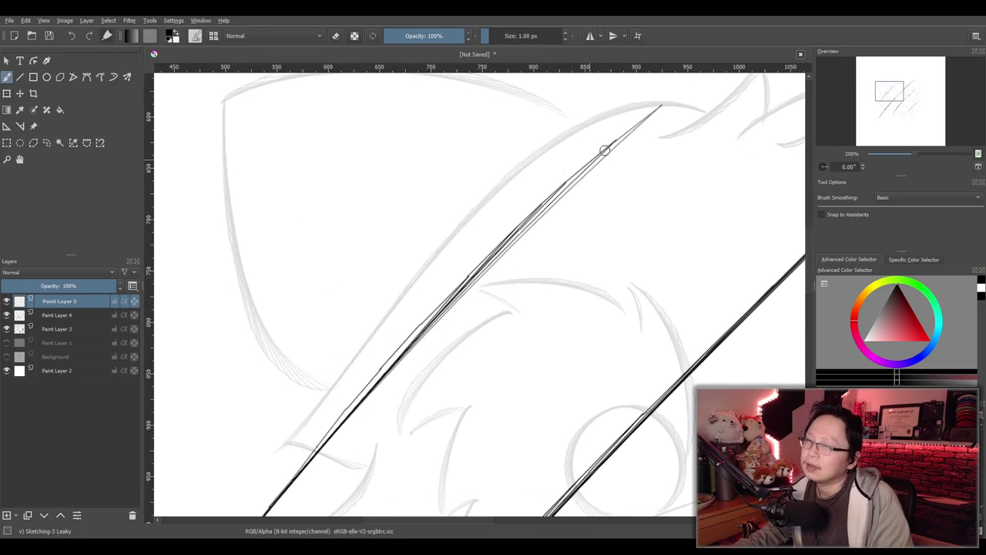
pyautogui.moveTo(658, 104); pyautogui.dragTo(561, 145)
pyautogui.hotkey('ctrl', 'z')
pyautogui.moveTo(658, 106)
pyautogui.mouseDown()
pyautogui.moveTo(568, 151)
pyautogui.moveTo(496, 217)
pyautogui.moveTo(502, 206)
pyautogui.moveTo(473, 224)
pyautogui.moveTo(438, 268)
pyautogui.mouseUp()
pyautogui.hotkey('ctrl', 'z')
pyautogui.hotkey('ctrl', 'z')
pyautogui.moveTo(469, 223)
pyautogui.mouseDown()
pyautogui.moveTo(431, 290)
pyautogui.moveTo(400, 320)
pyautogui.mouseUp()
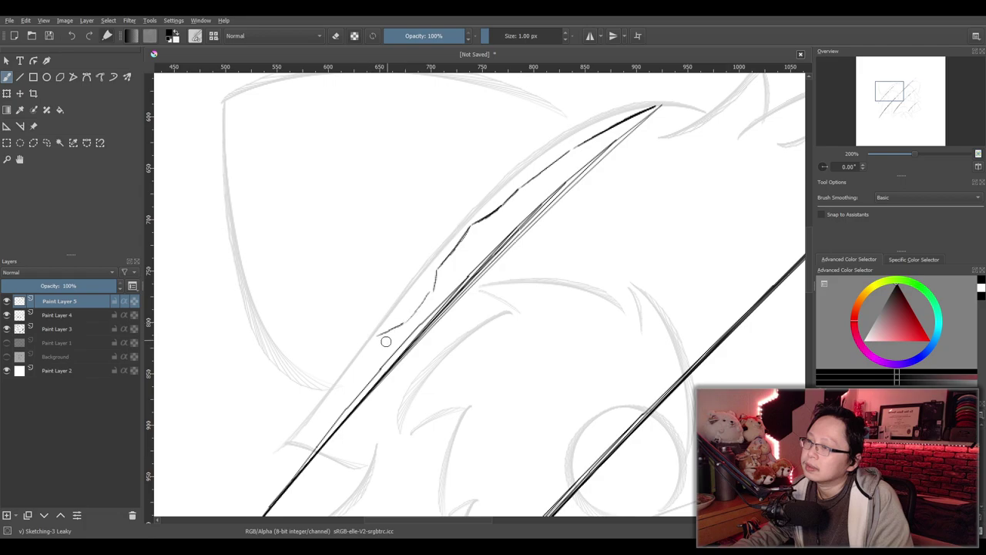
pyautogui.hotkey('ctrl', 'z')
pyautogui.hotkey('ctrl', 'z')
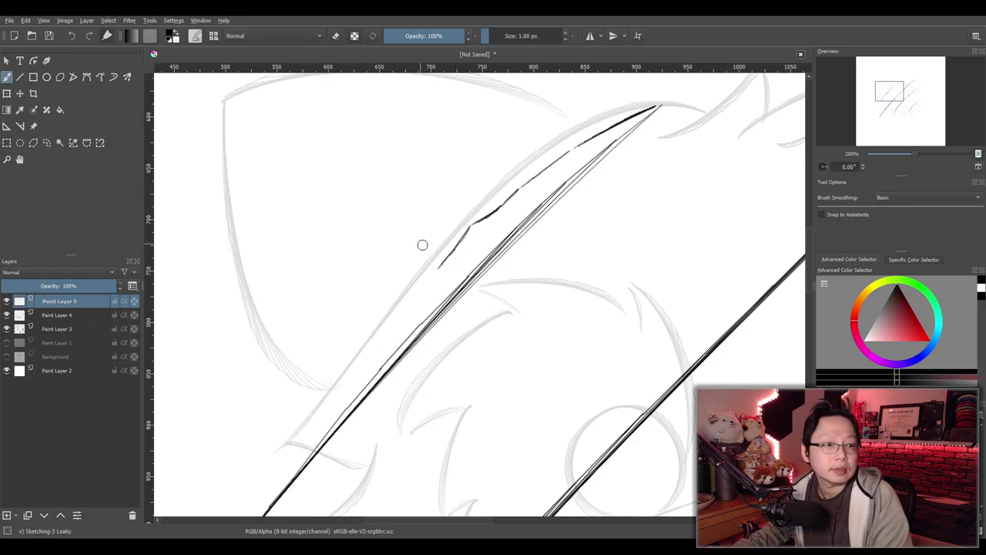
pyautogui.moveTo(436, 267)
pyautogui.mouseDown()
pyautogui.moveTo(379, 308)
pyautogui.moveTo(429, 275)
pyautogui.moveTo(387, 316)
pyautogui.mouseUp()
pyautogui.hotkey('ctrl', 'z')
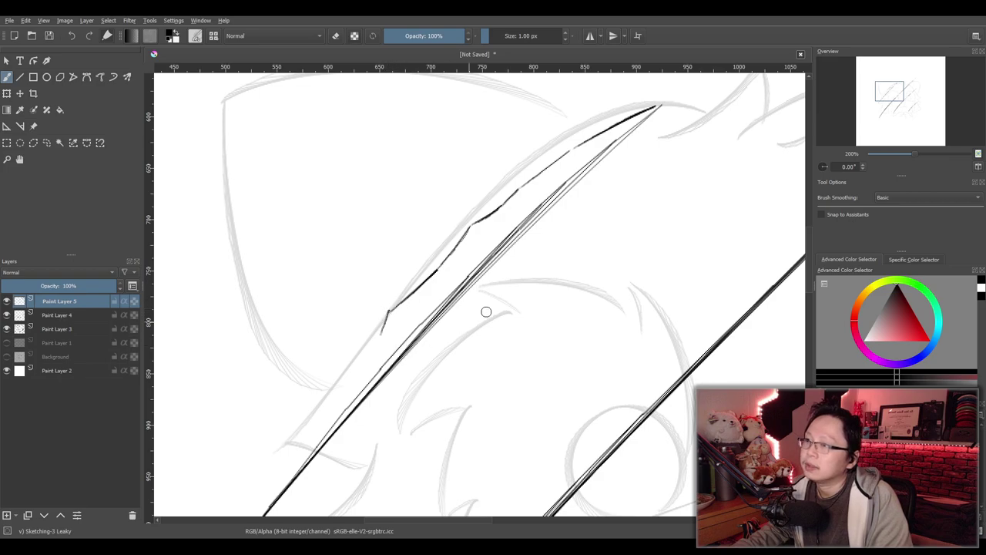
# Undo the smoother jagged segments back to the bare diagonal line
pyautogui.hotkey('ctrl', 'z')
pyautogui.hotkey('ctrl', 'z')
pyautogui.hotkey('ctrl', 'z')
pyautogui.hotkey('ctrl', 'z')
pyautogui.hotkey('ctrl', 'z')
pyautogui.hotkey('ctrl', 'z')
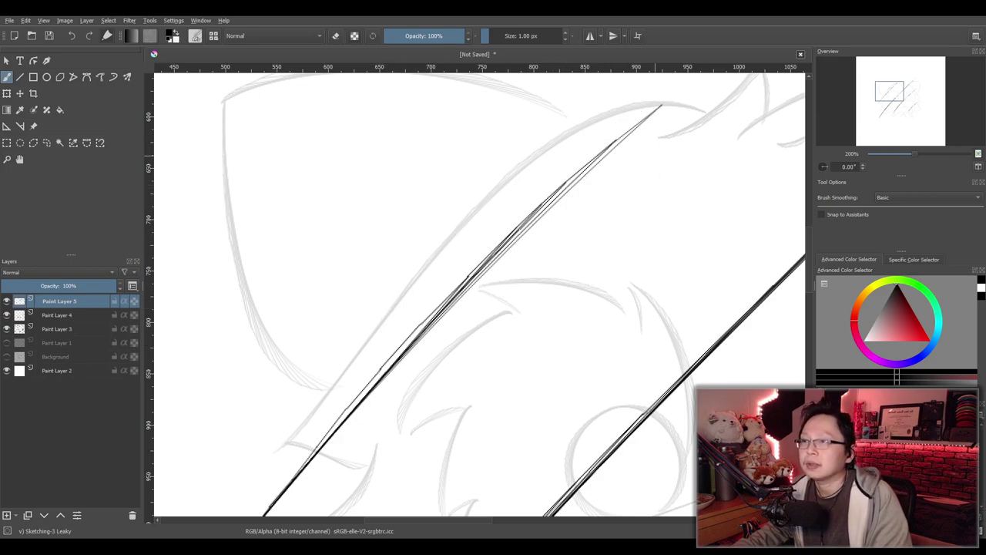
# Try another stepped edge above the leftmost diagonal line and undo its strokes
pyautogui.moveTo(661, 106); pyautogui.dragTo(614, 128)
pyautogui.hotkey('ctrl', 'z')
pyautogui.moveTo(660, 104)
pyautogui.mouseDown()
pyautogui.moveTo(520, 177)
pyautogui.moveTo(433, 247)
pyautogui.moveTo(440, 253)
pyautogui.moveTo(435, 245)
pyautogui.moveTo(383, 334)
pyautogui.mouseUp()
pyautogui.hotkey('ctrl', 'z')
pyautogui.hotkey('ctrl', 'z')
pyautogui.hotkey('ctrl', 'z')
pyautogui.hotkey('ctrl', 'z')
pyautogui.hotkey('ctrl', 'z')
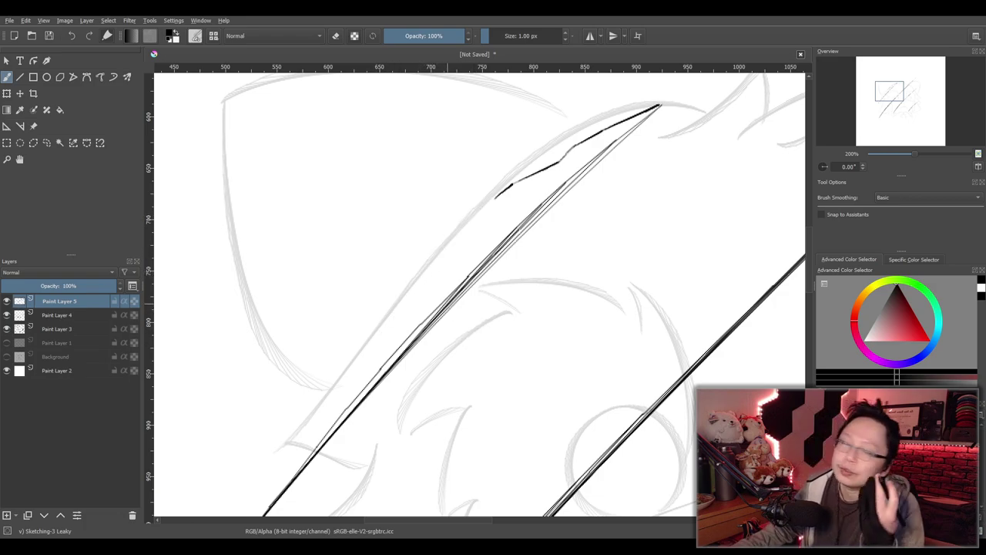
pyautogui.hotkey('ctrl', 'z')
pyautogui.hotkey('ctrl', 'z')
pyautogui.hotkey('ctrl', 'z')
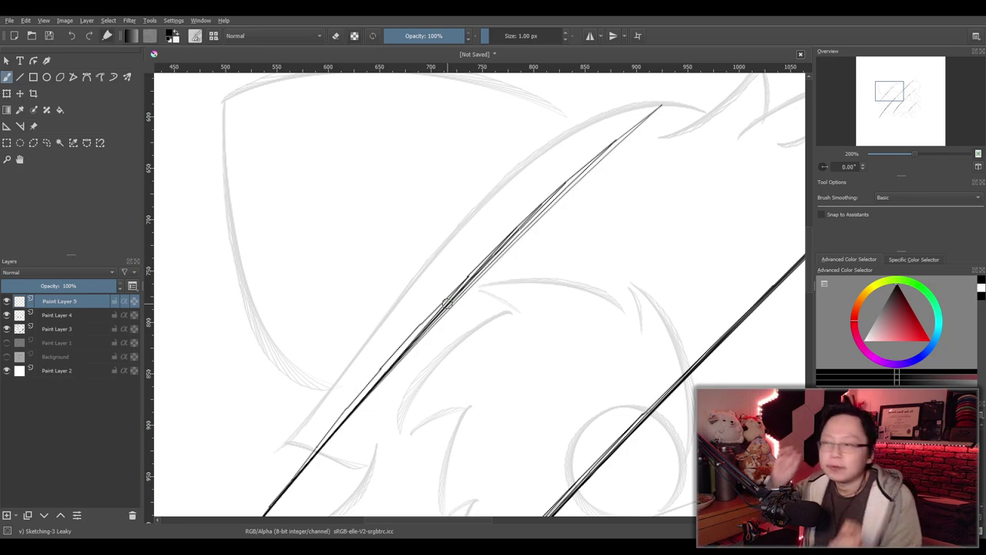
# On Paint Layer 4, draw three short tick marks across the upper end of the leftmost diagonal line
pyautogui.scroll(-2, 486, 296)
pyautogui.scroll(1, 488, 306)
pyautogui.moveTo(488, 305); pyautogui.dragTo(509, 284)
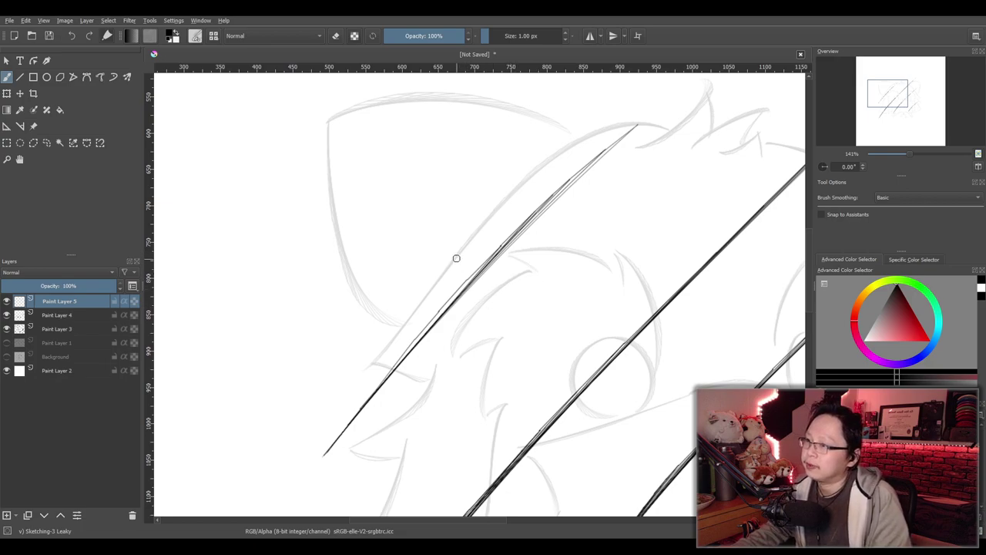
pyautogui.click(126, 313)
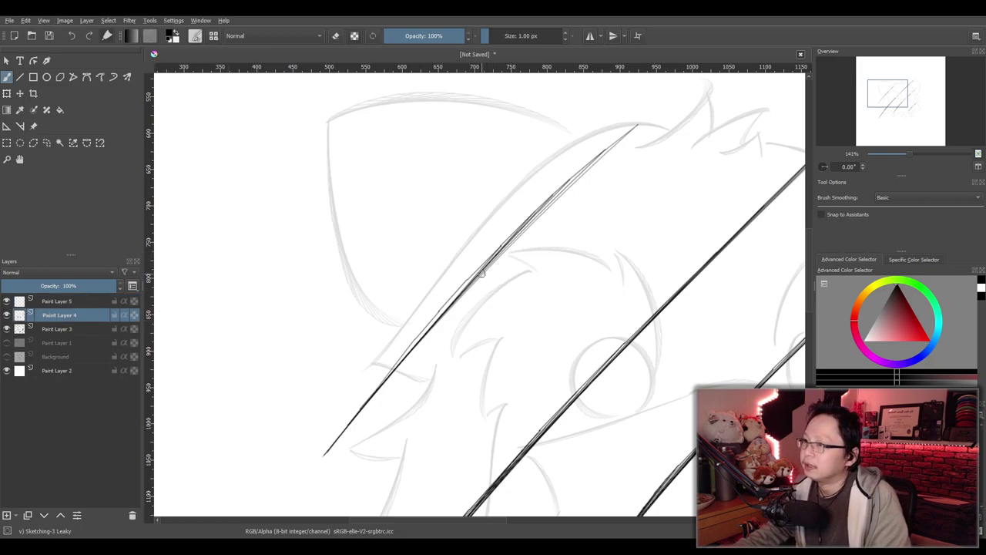
pyautogui.hotkey('ctrl', 'z')
pyautogui.moveTo(474, 251); pyautogui.dragTo(502, 289)
pyautogui.hotkey('ctrl', 'z')
pyautogui.moveTo(467, 257); pyautogui.dragTo(498, 289)
pyautogui.hotkey('ctrl', 'z')
pyautogui.hotkey('ctrl', 'z')
pyautogui.moveTo(498, 242); pyautogui.dragTo(517, 256)
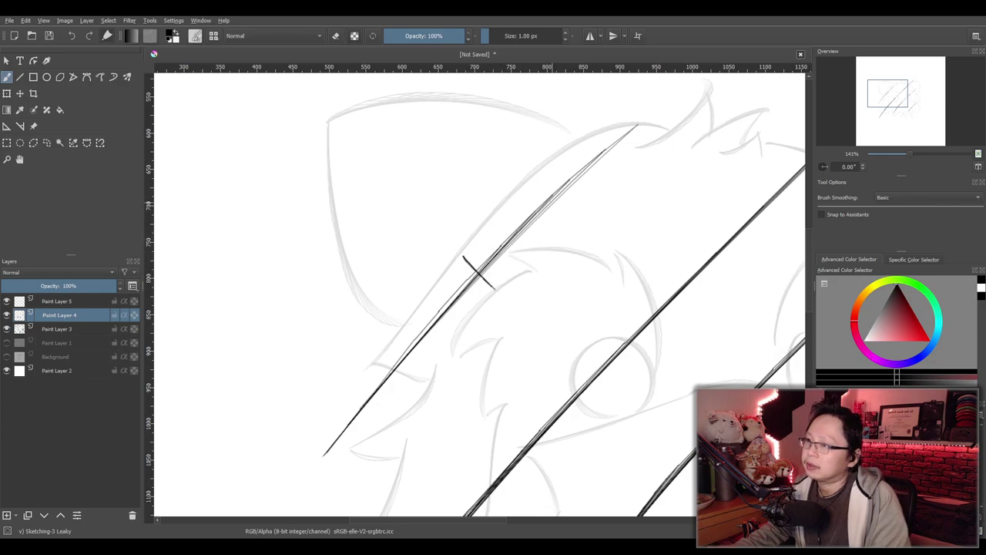
pyautogui.hotkey('ctrl', 'z')
pyautogui.moveTo(617, 131)
pyautogui.mouseDown()
pyautogui.moveTo(636, 149)
pyautogui.moveTo(618, 168)
pyautogui.mouseUp()
pyautogui.hotkey('ctrl', 'z')
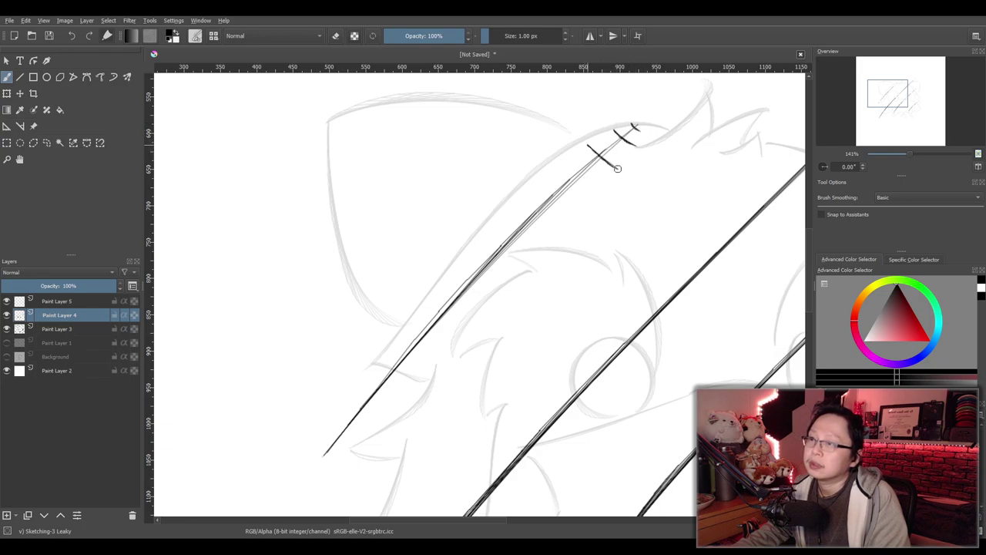
# Draw the remaining cross ticks down the leftmost diagonal line, widest around the middle and shortening toward the lower tip
pyautogui.moveTo(556, 162); pyautogui.dragTo(602, 192)
pyautogui.moveTo(524, 186); pyautogui.dragTo(568, 221)
pyautogui.hotkey('ctrl', 'z')
pyautogui.moveTo(525, 186); pyautogui.dragTo(569, 221)
pyautogui.moveTo(486, 218); pyautogui.dragTo(527, 256)
pyautogui.moveTo(460, 249); pyautogui.dragTo(518, 291)
pyautogui.hotkey('ctrl', 'z')
pyautogui.moveTo(452, 248); pyautogui.dragTo(502, 285)
pyautogui.moveTo(424, 291); pyautogui.dragTo(474, 331)
pyautogui.moveTo(400, 332)
pyautogui.mouseDown()
pyautogui.moveTo(407, 367)
pyautogui.moveTo(401, 348)
pyautogui.moveTo(423, 361)
pyautogui.moveTo(379, 369)
pyautogui.moveTo(400, 392)
pyautogui.moveTo(362, 412)
pyautogui.moveTo(362, 403)
pyautogui.moveTo(330, 455)
pyautogui.mouseUp()
pyautogui.hotkey('ctrl', 'z')
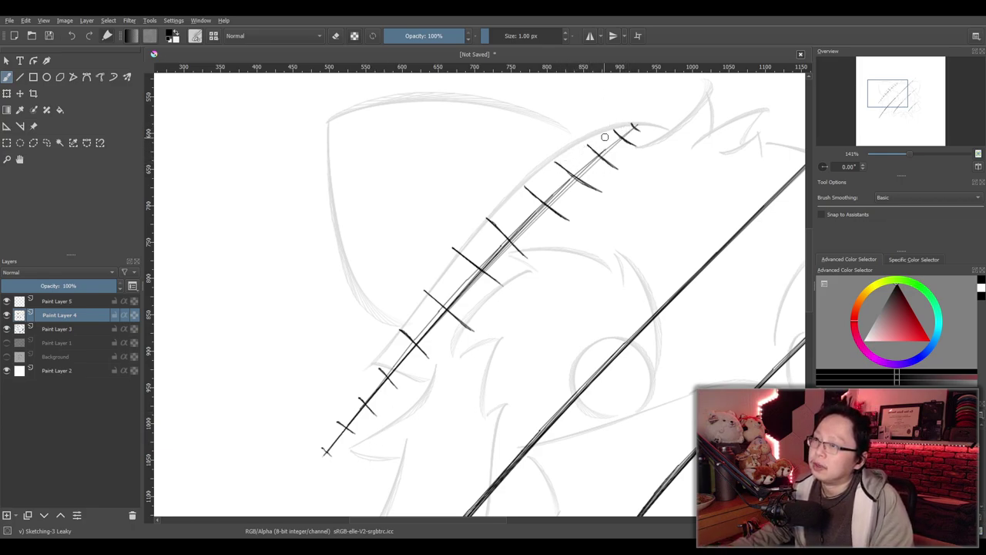
# On Paint Layer 5, try a jagged outline that follows the outer tick ends from the upper end to the lower tip
pyautogui.click(65, 302)
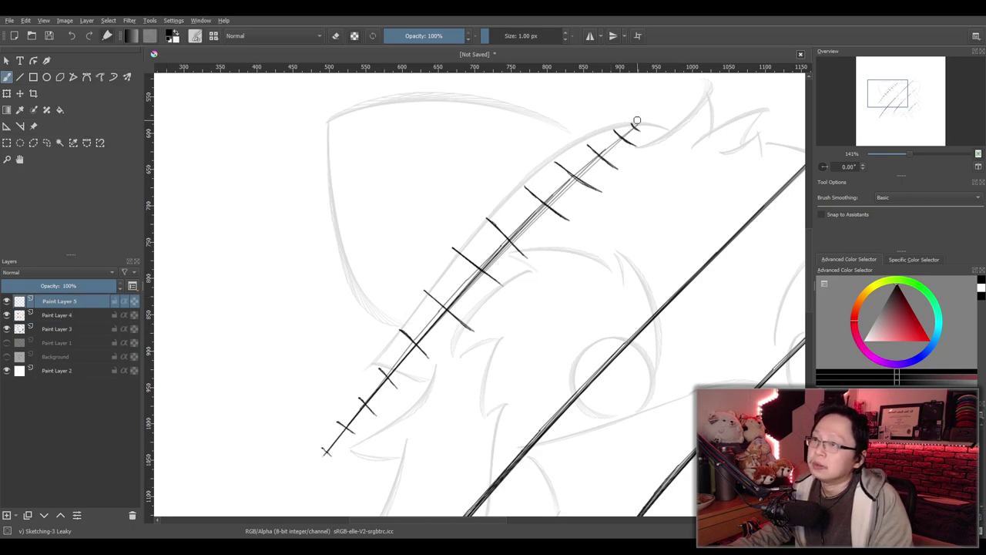
pyautogui.moveTo(609, 134); pyautogui.dragTo(635, 124)
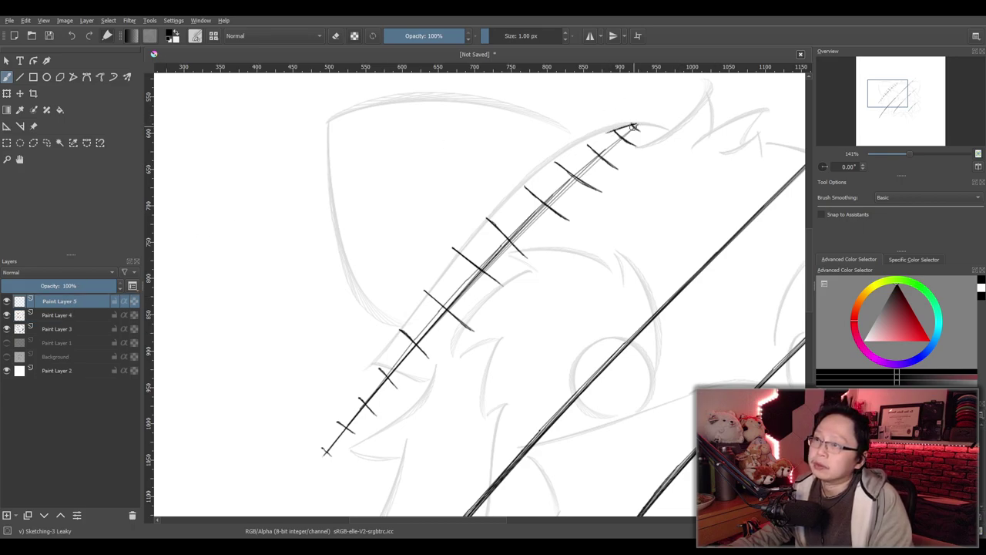
pyautogui.hotkey('ctrl', 'z')
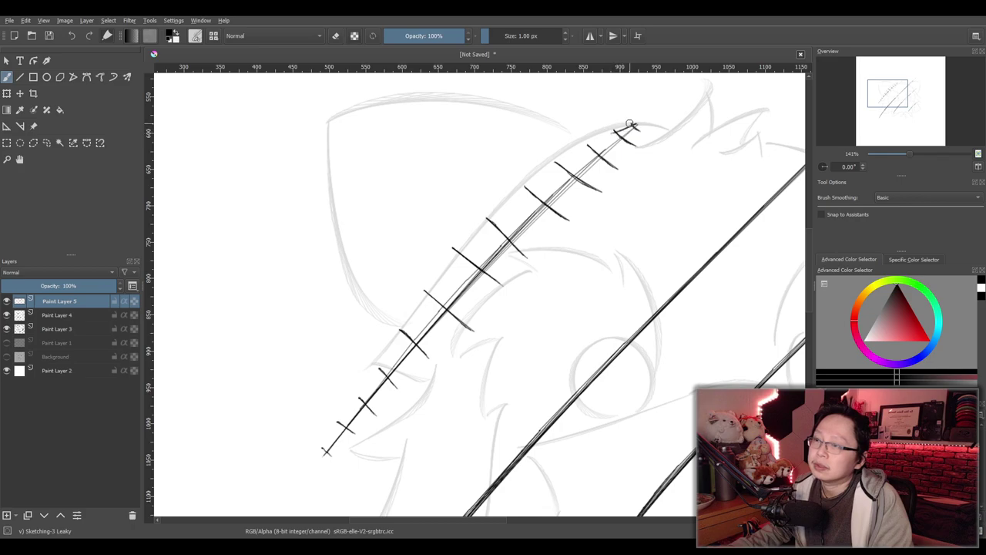
pyautogui.hotkey('ctrl', 'z')
pyautogui.moveTo(636, 123); pyautogui.dragTo(574, 143)
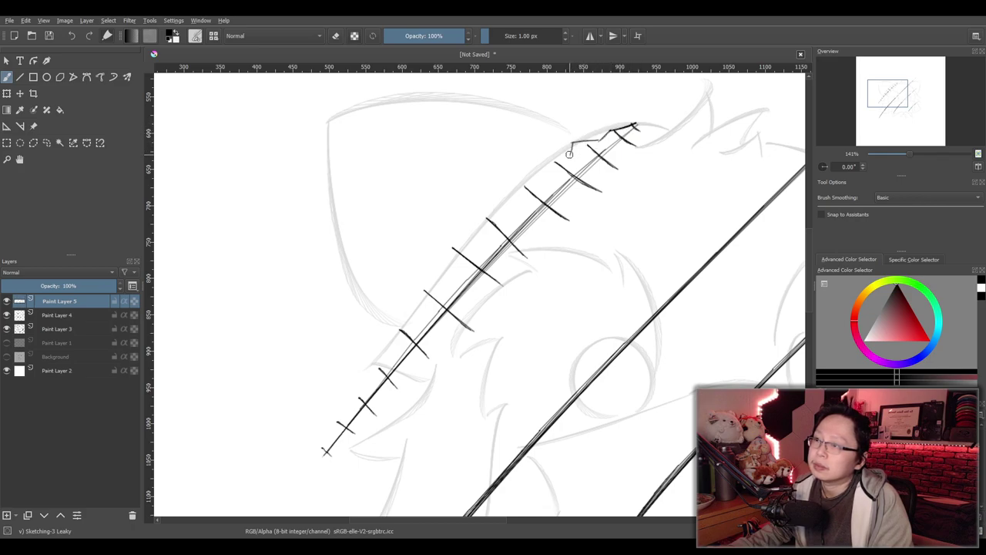
pyautogui.moveTo(569, 154)
pyautogui.mouseDown()
pyautogui.moveTo(518, 193)
pyautogui.moveTo(542, 191)
pyautogui.moveTo(532, 169)
pyautogui.moveTo(492, 233)
pyautogui.moveTo(514, 210)
pyautogui.moveTo(490, 222)
pyautogui.moveTo(476, 252)
pyautogui.moveTo(482, 244)
pyautogui.moveTo(448, 256)
pyautogui.moveTo(442, 279)
pyautogui.moveTo(444, 267)
pyautogui.moveTo(418, 293)
pyautogui.moveTo(412, 330)
pyautogui.moveTo(414, 297)
pyautogui.moveTo(390, 359)
pyautogui.moveTo(391, 348)
pyautogui.moveTo(324, 452)
pyautogui.mouseUp()
pyautogui.hotkey('ctrl', 'z')
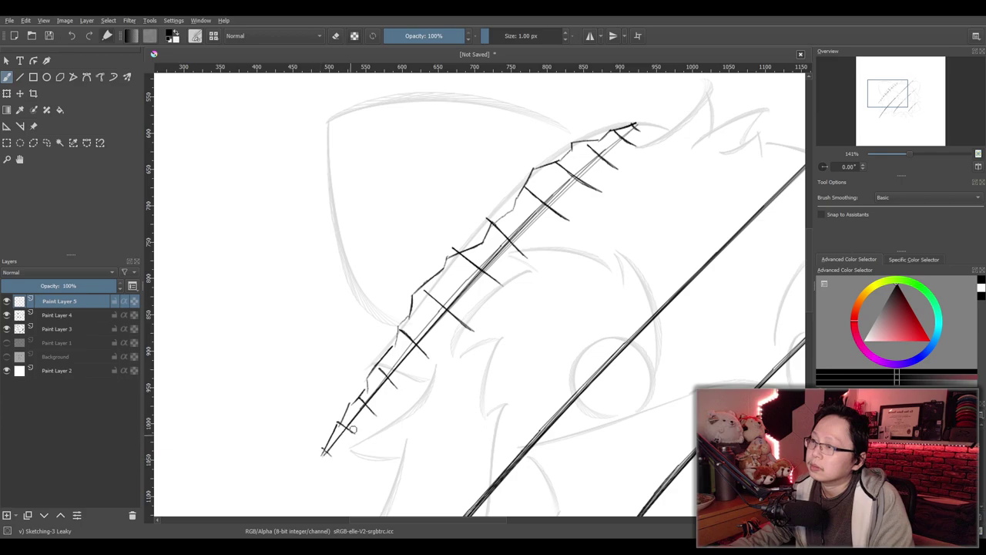
# Examine the jagged outline with Paint Layer 4 hidden, and show that layer again
pyautogui.scroll(-1, 471, 387)
pyautogui.scroll(1, 483, 376)
pyautogui.moveTo(438, 393); pyautogui.dragTo(443, 380)
pyautogui.click(6, 315)
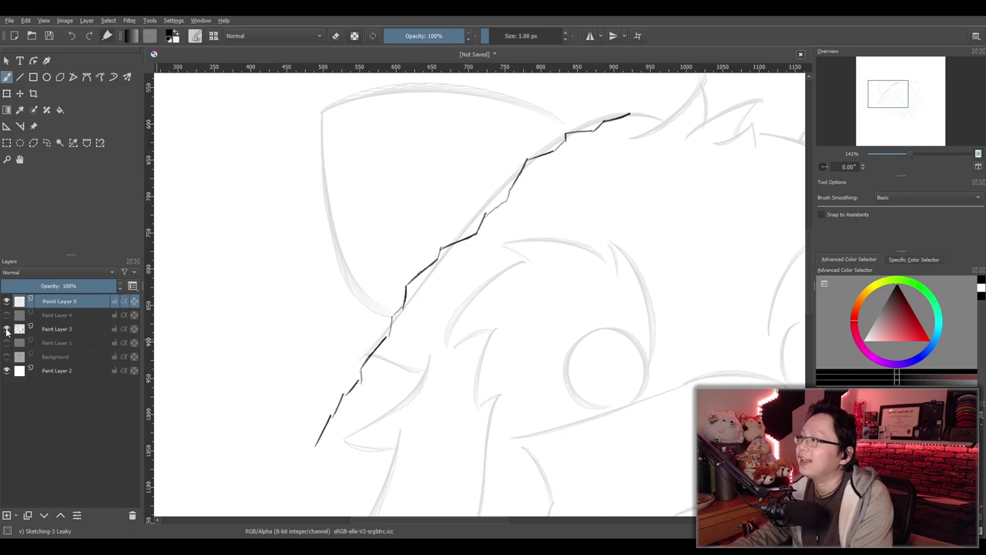
pyautogui.click(6, 315)
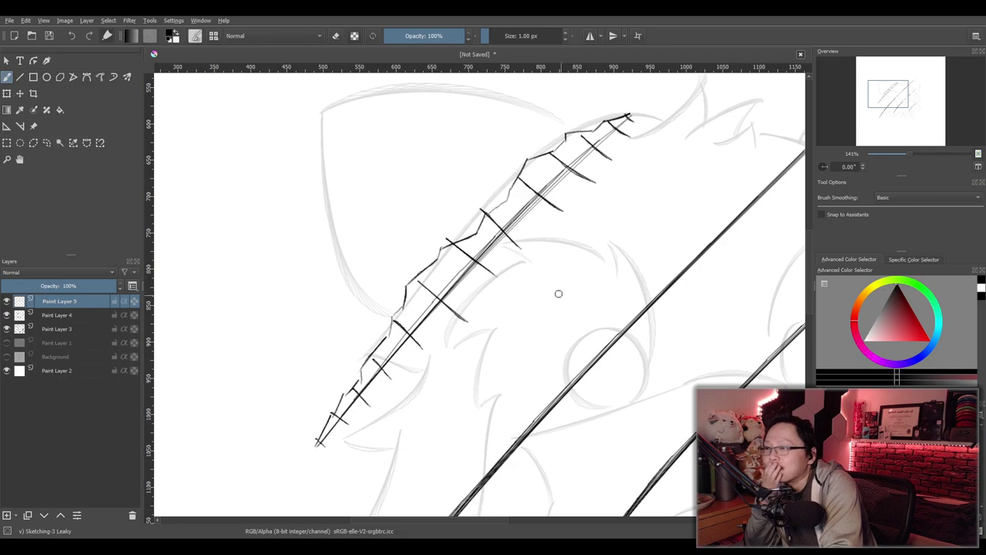
pyautogui.scroll(1, 550, 292)
pyautogui.scroll(-1, 560, 289)
pyautogui.moveTo(561, 291); pyautogui.dragTo(547, 306)
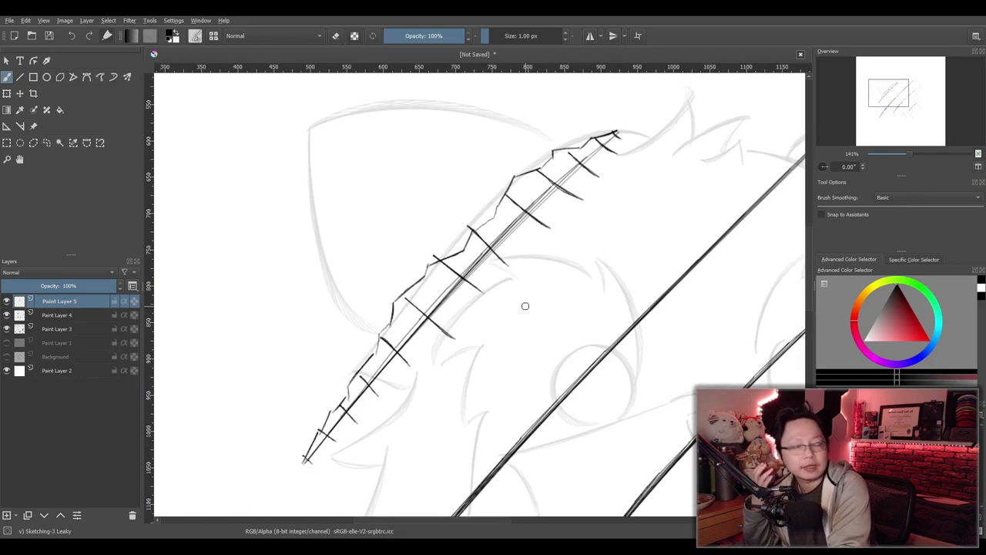
# Undo the whole jagged outline on Paint Layer 5, keeping the cross ticks
pyautogui.hotkey('ctrl', 'z')
pyautogui.hotkey('ctrl', 'z')
pyautogui.hotkey('ctrl', 'z')
pyautogui.hotkey('ctrl', 'z')
pyautogui.hotkey('ctrl', 'z')
pyautogui.hotkey('ctrl', 'z')
pyautogui.hotkey('ctrl', 'z')
pyautogui.hotkey('ctrl', 'z')
pyautogui.hotkey('ctrl', 'z')
pyautogui.hotkey('ctrl', 'z')
pyautogui.hotkey('ctrl', 'z')
pyautogui.hotkey('ctrl', 'z')
pyautogui.hotkey('ctrl', 'z')
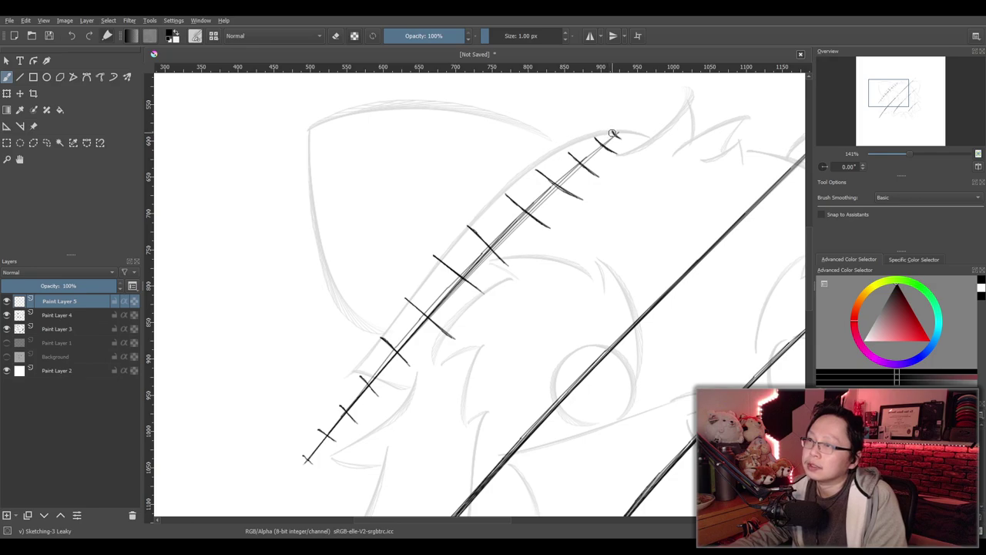
# Draw a notched outline on Paint Layer 5 along the outer tick ends, stepping at each tick from the upper end to the lower tip
pyautogui.moveTo(617, 133); pyautogui.dragTo(586, 138)
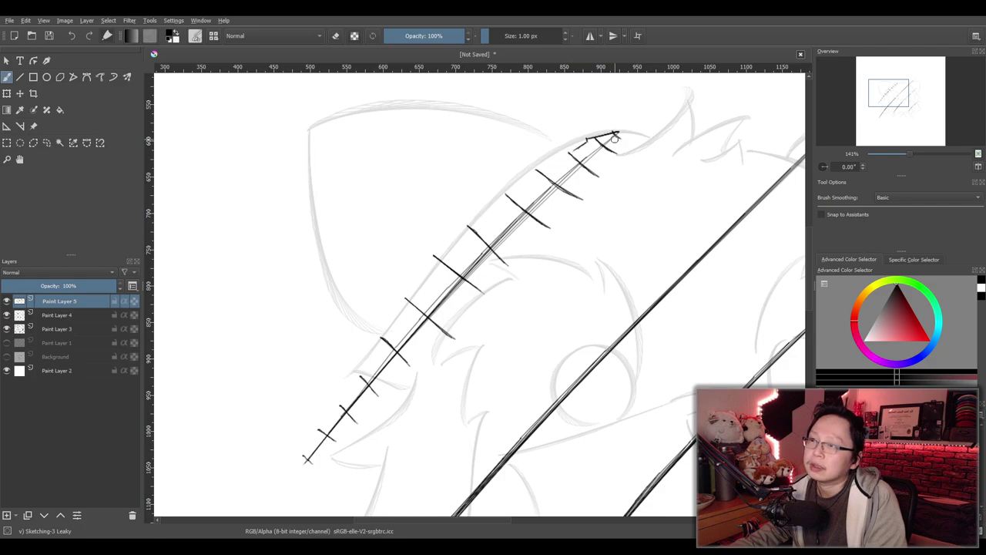
pyautogui.moveTo(586, 141)
pyautogui.mouseDown()
pyautogui.moveTo(543, 157)
pyautogui.moveTo(474, 235)
pyautogui.mouseUp()
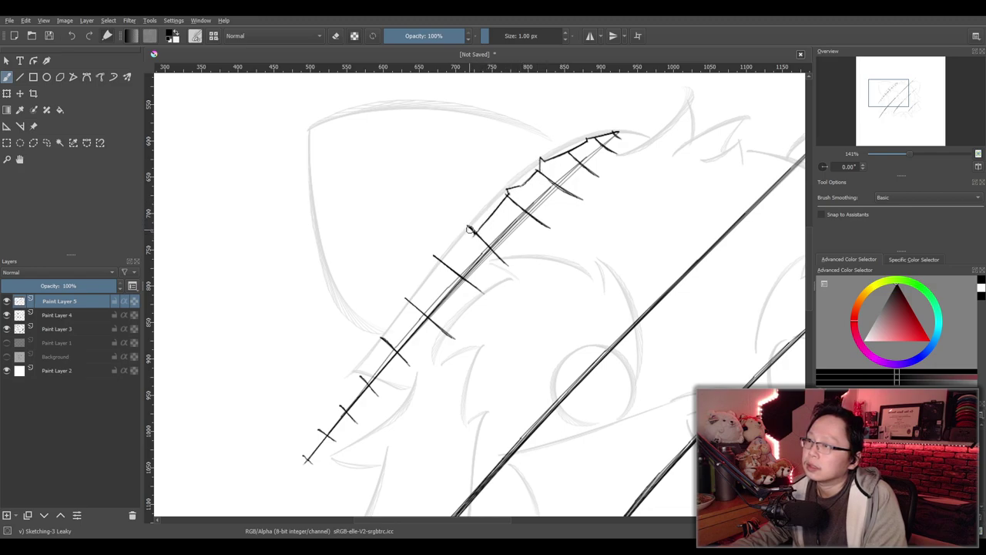
pyautogui.moveTo(459, 244)
pyautogui.mouseDown()
pyautogui.moveTo(420, 267)
pyautogui.moveTo(429, 278)
pyautogui.moveTo(424, 269)
pyautogui.moveTo(404, 306)
pyautogui.moveTo(395, 303)
pyautogui.moveTo(401, 313)
pyautogui.moveTo(382, 340)
pyautogui.mouseUp()
pyautogui.hotkey('ctrl', 'z')
pyautogui.moveTo(400, 303); pyautogui.dragTo(363, 373)
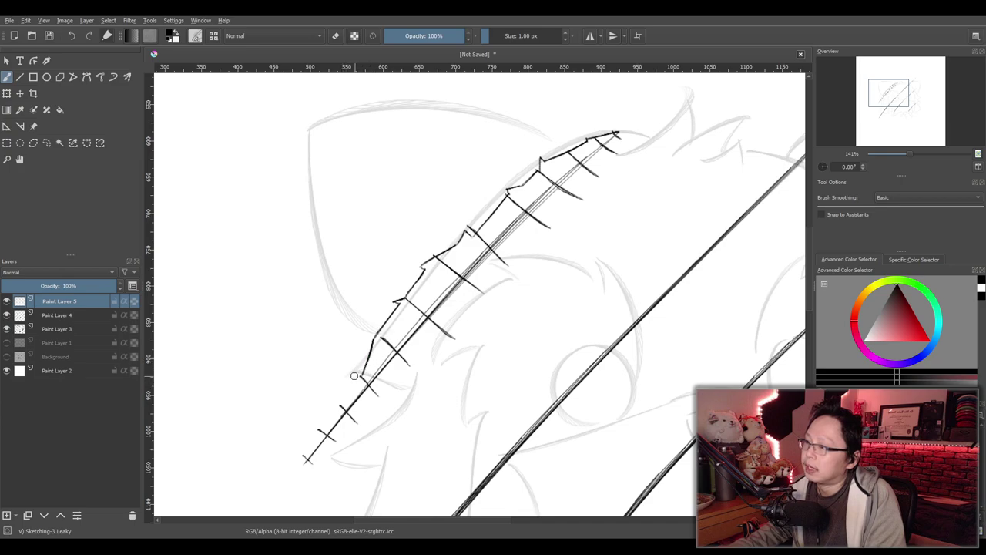
pyautogui.moveTo(351, 385)
pyautogui.mouseDown()
pyautogui.moveTo(315, 418)
pyautogui.moveTo(320, 430)
pyautogui.moveTo(302, 456)
pyautogui.mouseUp()
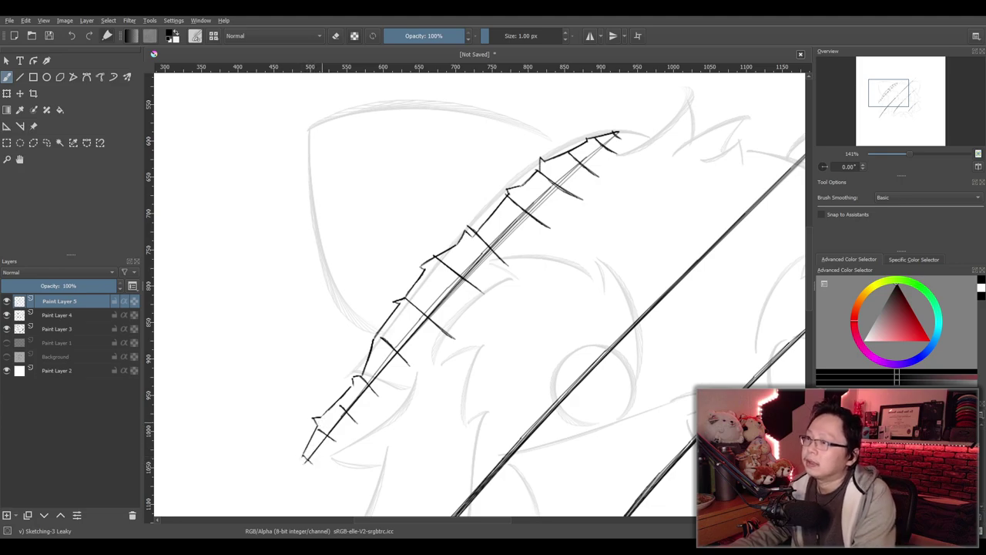
# Check the notched outline without the guide lines by temporarily hiding Paint Layer 4
pyautogui.scroll(-2, 480, 365)
pyautogui.scroll(2, 516, 368)
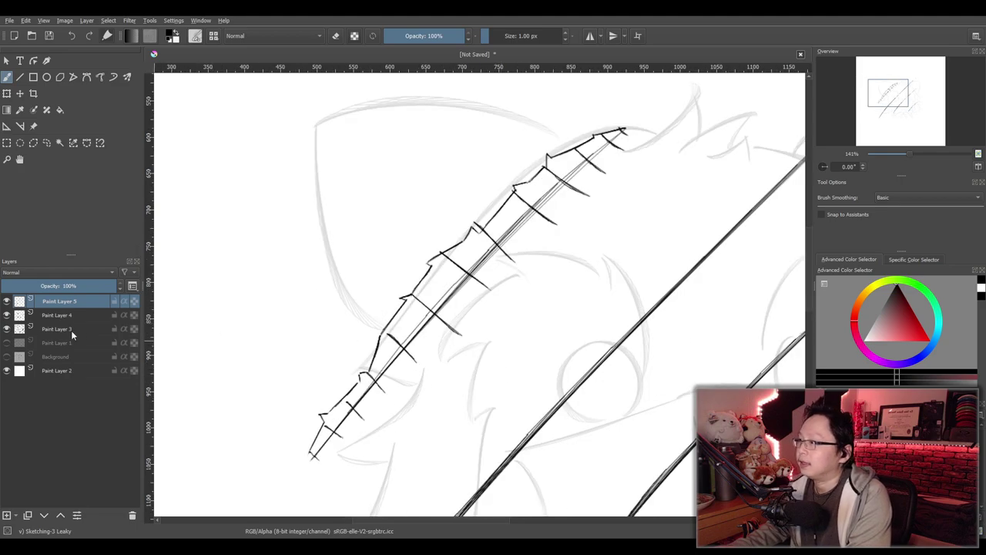
pyautogui.click(7, 315)
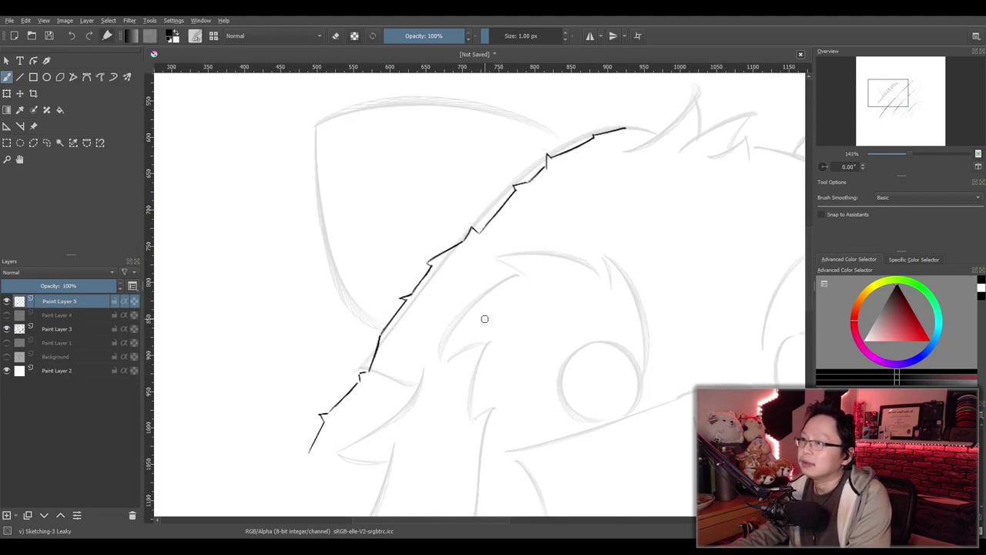
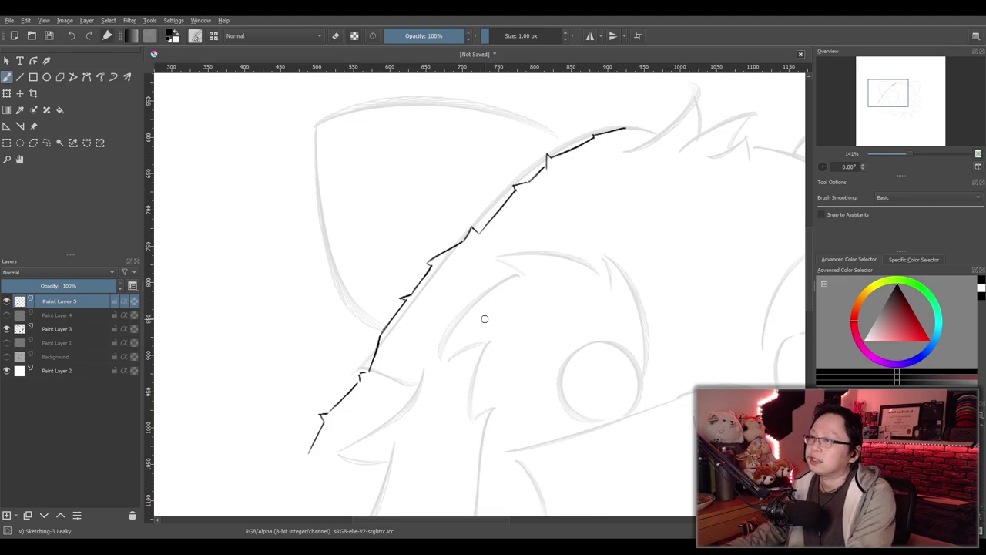
pyautogui.click(7, 314)
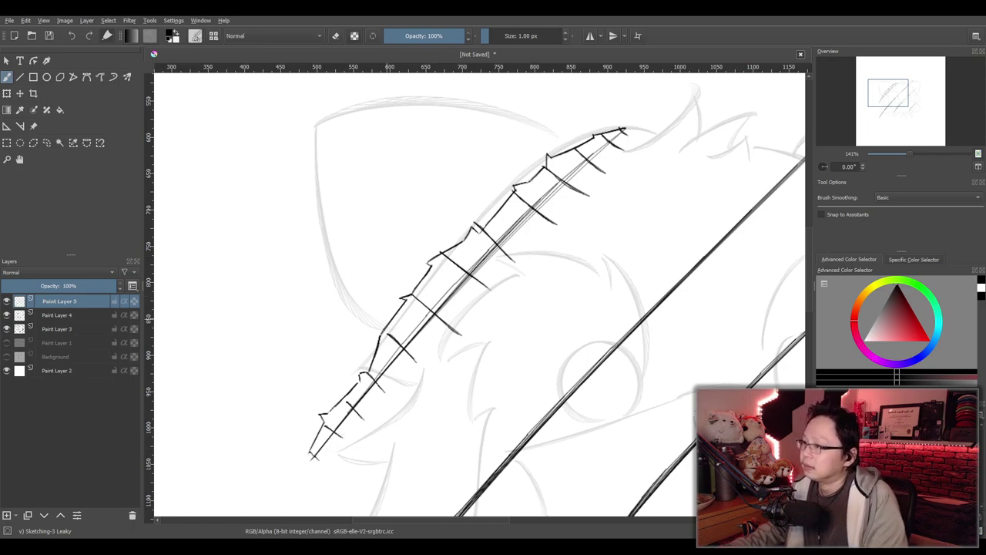
# Add a new paint layer on top and lower the opacity of Paint Layer 5 to 50%
pyautogui.click(6, 514)
pyautogui.click(63, 317)
pyautogui.click(59, 285)
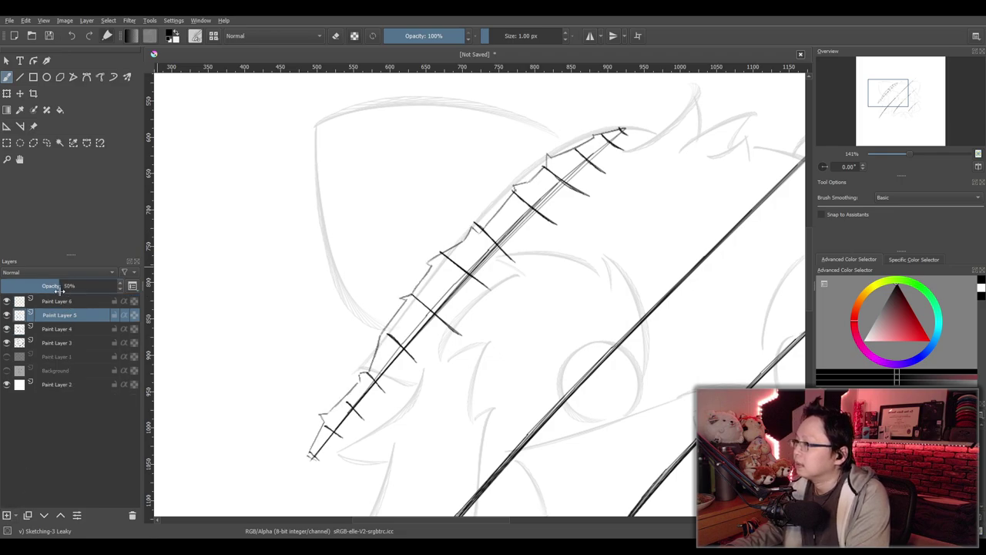
# On Paint Layer 6, trace the upper part of the notched outline with a finer jagged line, starting at the upper end
pyautogui.scroll(5, 528, 183)
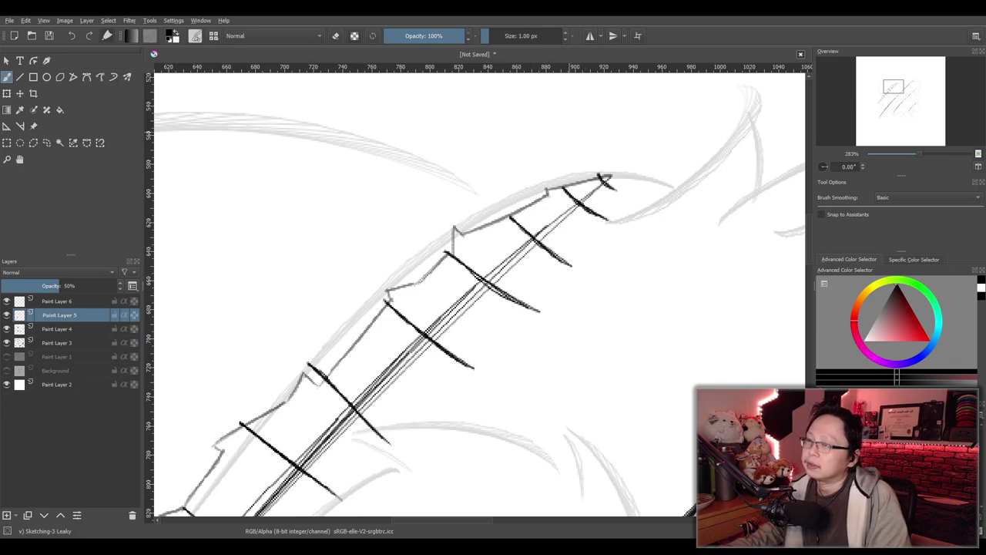
pyautogui.scroll(-3, 607, 173)
pyautogui.scroll(3, 606, 176)
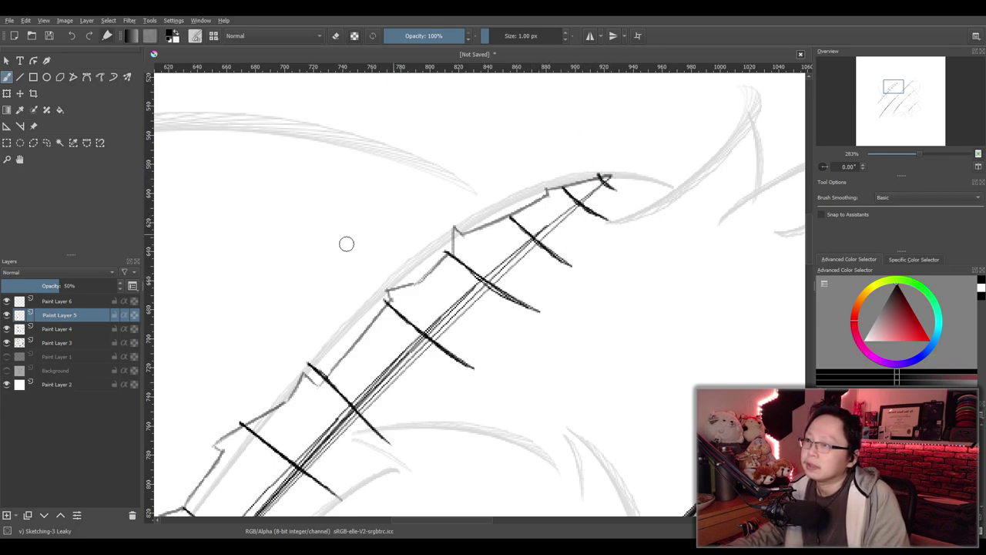
pyautogui.click(75, 300)
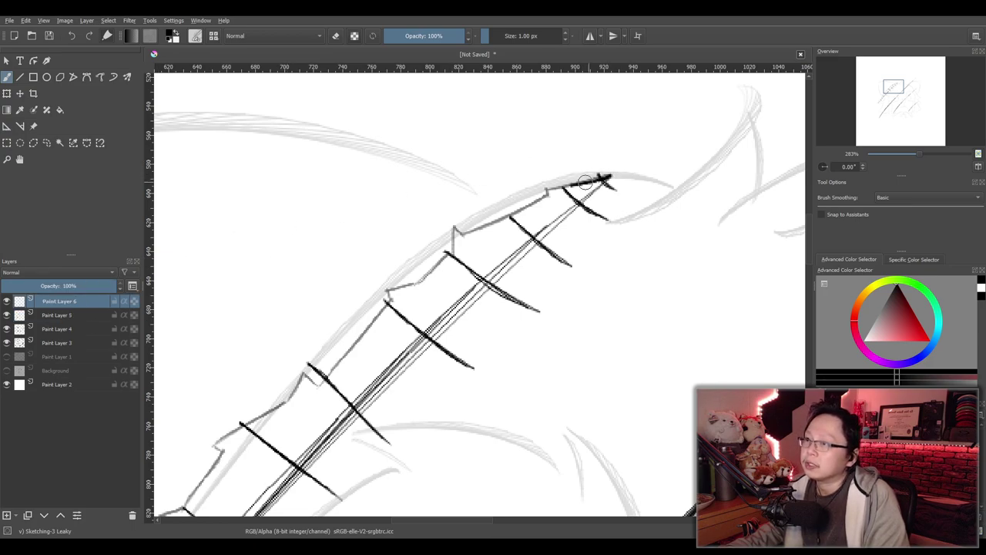
pyautogui.moveTo(606, 177); pyautogui.dragTo(581, 181)
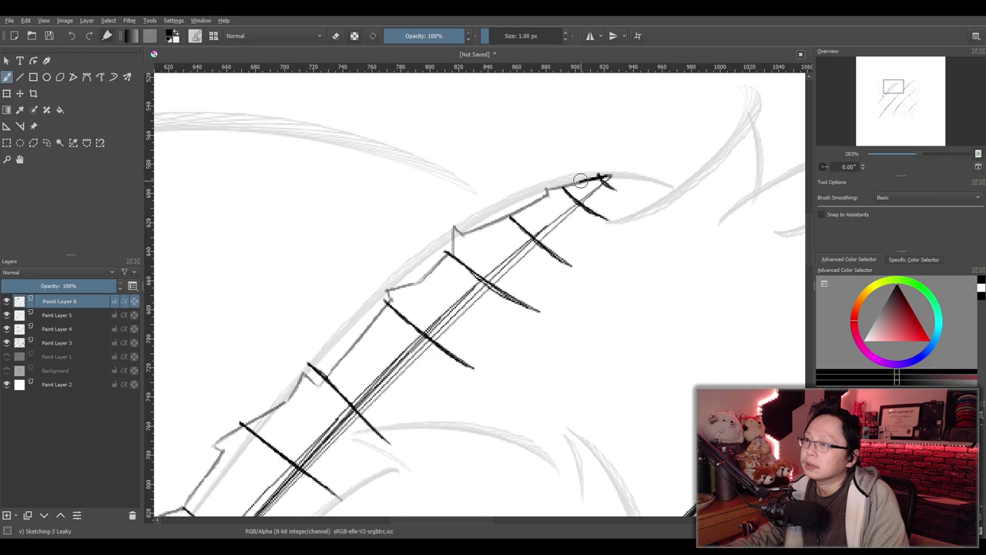
pyautogui.moveTo(581, 180)
pyautogui.mouseDown()
pyautogui.moveTo(497, 219)
pyautogui.moveTo(487, 213)
pyautogui.moveTo(482, 227)
pyautogui.moveTo(452, 228)
pyautogui.moveTo(452, 258)
pyautogui.moveTo(429, 261)
pyautogui.moveTo(446, 254)
pyautogui.moveTo(383, 305)
pyautogui.mouseUp()
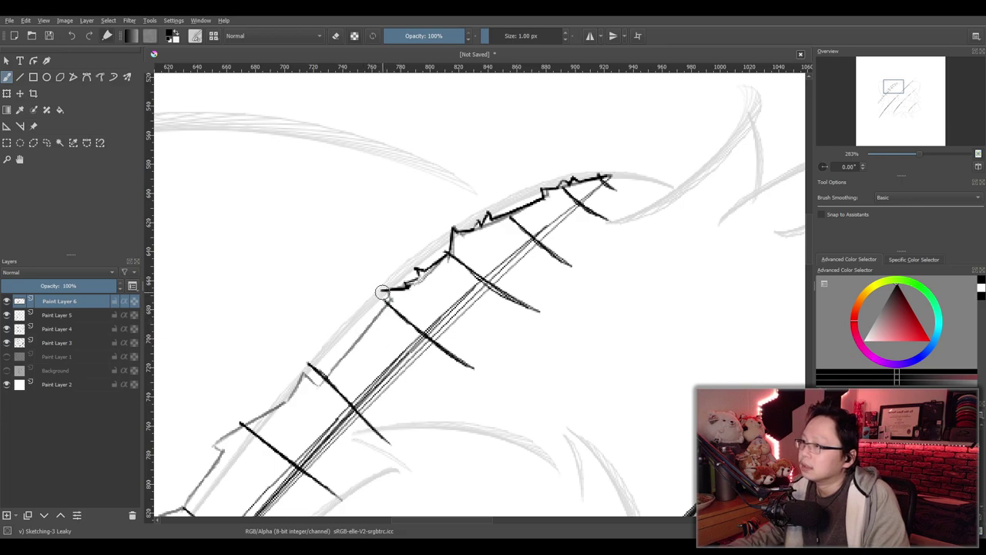
# Continue the fine jagged line over the middle section of the notched outline, adding small nicks near the tick ends
pyautogui.moveTo(384, 305)
pyautogui.mouseDown()
pyautogui.moveTo(329, 370)
pyautogui.moveTo(316, 369)
pyautogui.moveTo(314, 386)
pyautogui.moveTo(304, 376)
pyautogui.moveTo(296, 427)
pyautogui.moveTo(519, 216)
pyautogui.moveTo(491, 245)
pyautogui.moveTo(544, 219)
pyautogui.mouseUp()
pyautogui.moveTo(499, 240); pyautogui.dragTo(427, 327)
pyautogui.hotkey('ctrl', 'z')
pyautogui.moveTo(475, 269)
pyautogui.mouseDown()
pyautogui.moveTo(456, 304)
pyautogui.moveTo(427, 340)
pyautogui.mouseUp()
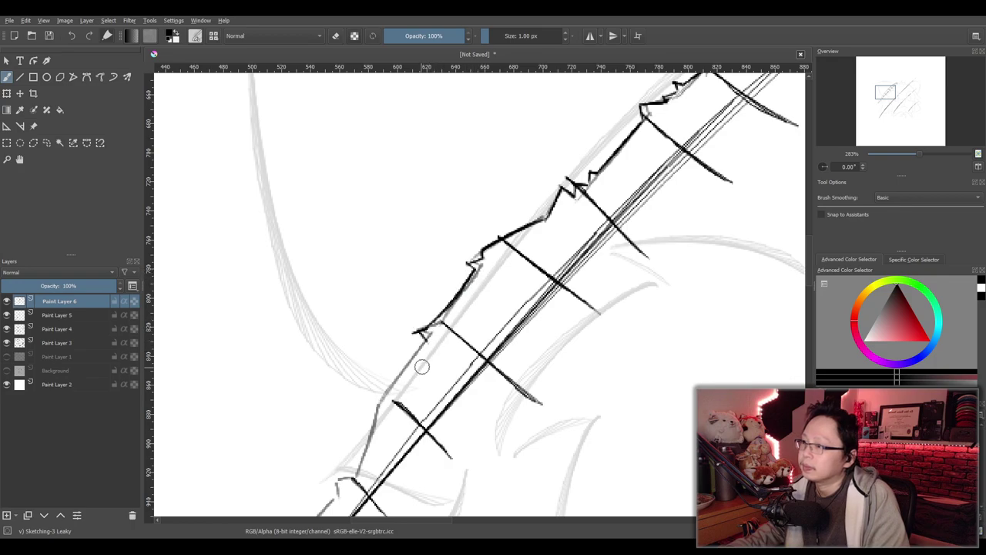
pyautogui.moveTo(395, 423); pyautogui.dragTo(468, 305)
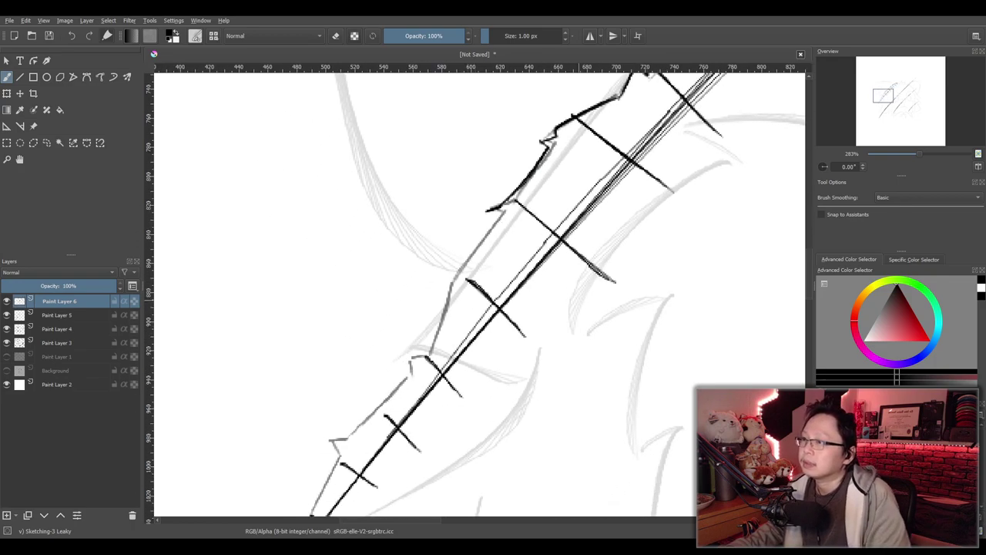
# Extend the jagged line down the lower section of the notched outline, ending with a small nick just above the lower tip
pyautogui.moveTo(490, 222); pyautogui.dragTo(444, 291)
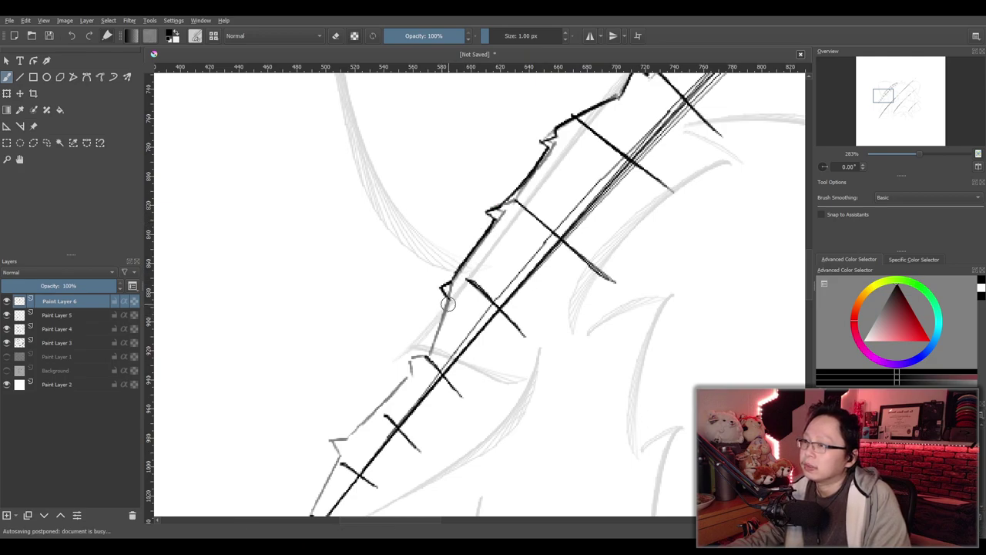
pyautogui.moveTo(444, 306)
pyautogui.mouseDown()
pyautogui.moveTo(428, 363)
pyautogui.moveTo(428, 354)
pyautogui.moveTo(407, 368)
pyautogui.moveTo(426, 354)
pyautogui.moveTo(410, 365)
pyautogui.moveTo(408, 387)
pyautogui.moveTo(410, 378)
pyautogui.moveTo(348, 436)
pyautogui.mouseUp()
pyautogui.hotkey('ctrl', 'z')
pyautogui.moveTo(409, 376)
pyautogui.mouseDown()
pyautogui.moveTo(340, 433)
pyautogui.moveTo(338, 454)
pyautogui.mouseUp()
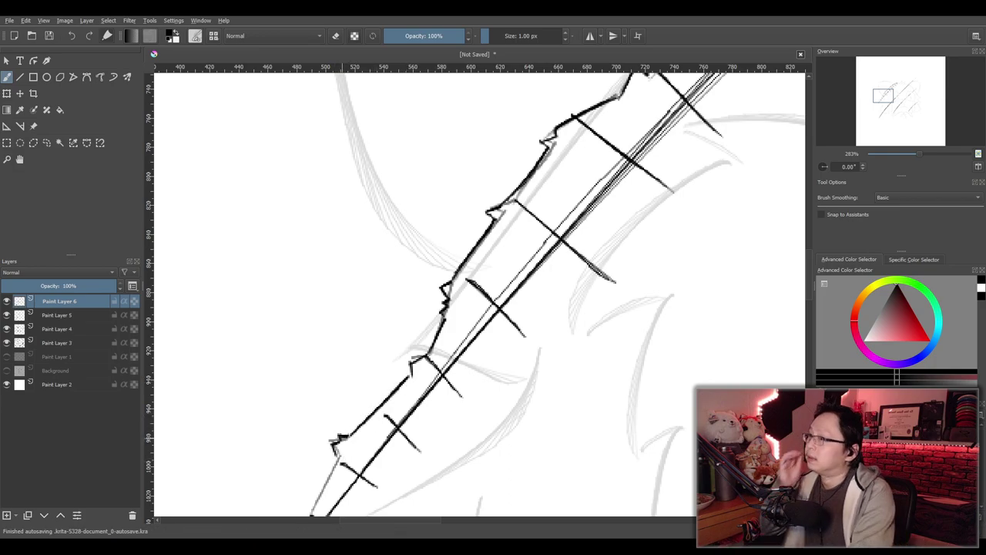
# Finish the jagged line on Paint Layer 6 with a stroke down to the lower tip of the guide
pyautogui.scroll(-2, 403, 412)
pyautogui.moveTo(403, 412); pyautogui.dragTo(444, 343)
pyautogui.scroll(1, 426, 384)
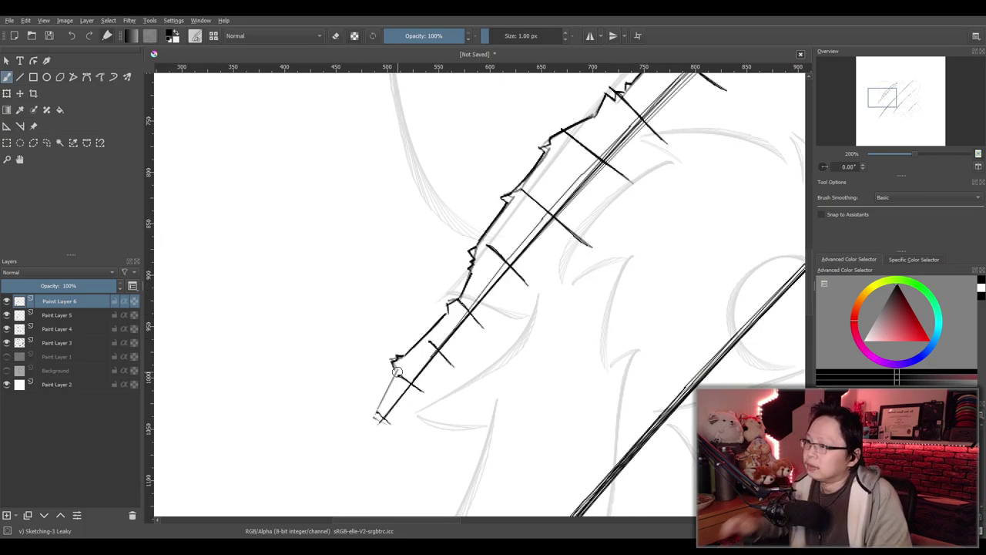
pyautogui.moveTo(396, 371); pyautogui.dragTo(378, 415)
pyautogui.scroll(-1, 449, 332)
pyautogui.scroll(1, 341, 323)
pyautogui.moveTo(510, 295); pyautogui.dragTo(231, 385)
pyautogui.scroll(-1, 380, 332)
# Hide the notched outline on Paint Layer 5 and add a new paint layer on top
pyautogui.click(6, 314)
pyautogui.moveTo(418, 313); pyautogui.dragTo(488, 299)
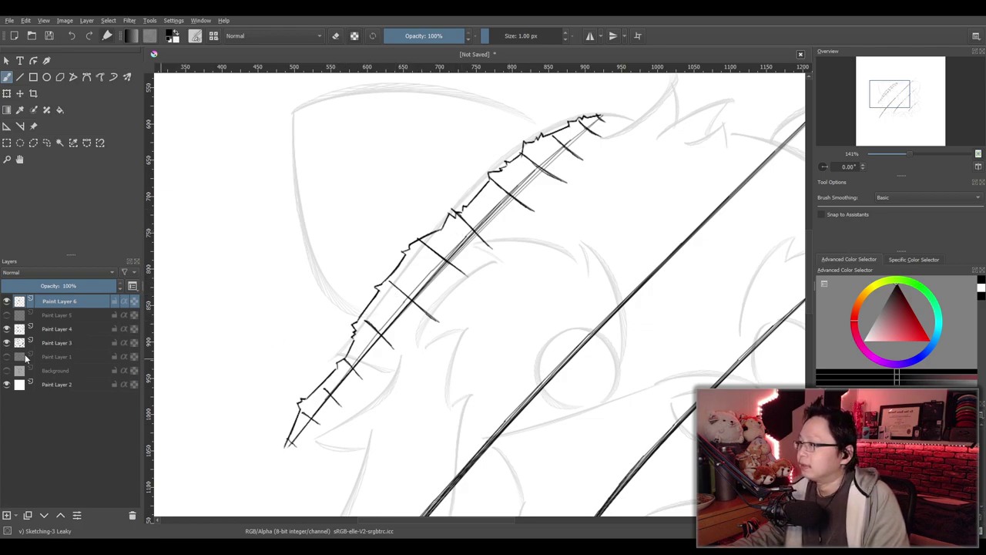
pyautogui.click(7, 514)
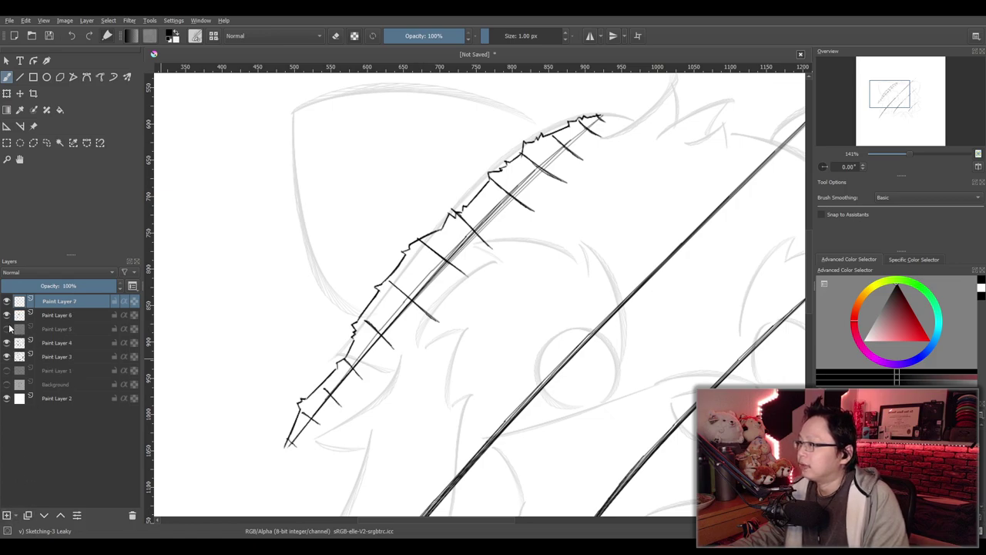
# Check the jagged line with Paint Layer 4 temporarily hidden, and hide Paint Layer 6 so only the tick guides remain
pyautogui.click(9, 329)
pyautogui.click(7, 329)
pyautogui.click(7, 343)
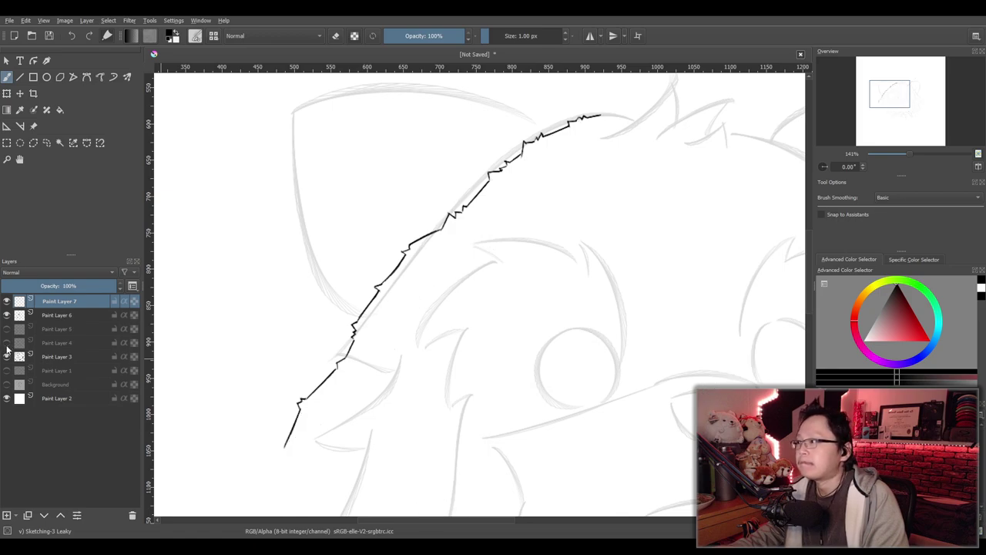
pyautogui.click(7, 342)
pyautogui.click(6, 315)
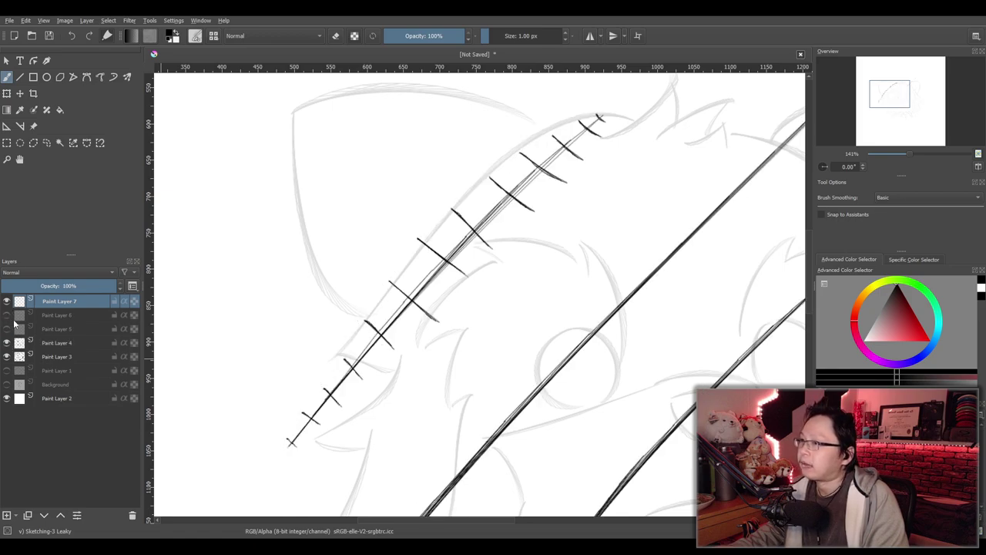
pyautogui.scroll(2, 506, 264)
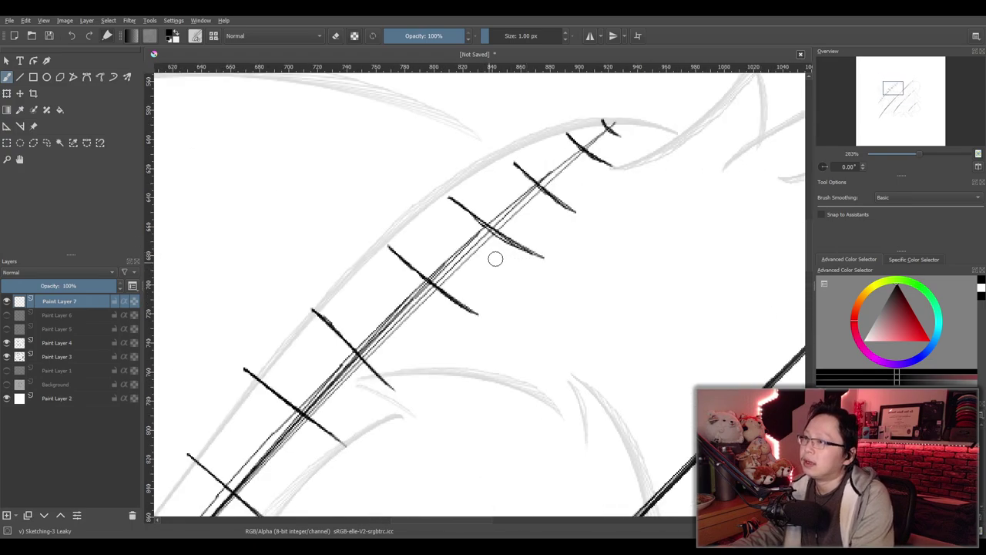
pyautogui.scroll(1, 517, 288)
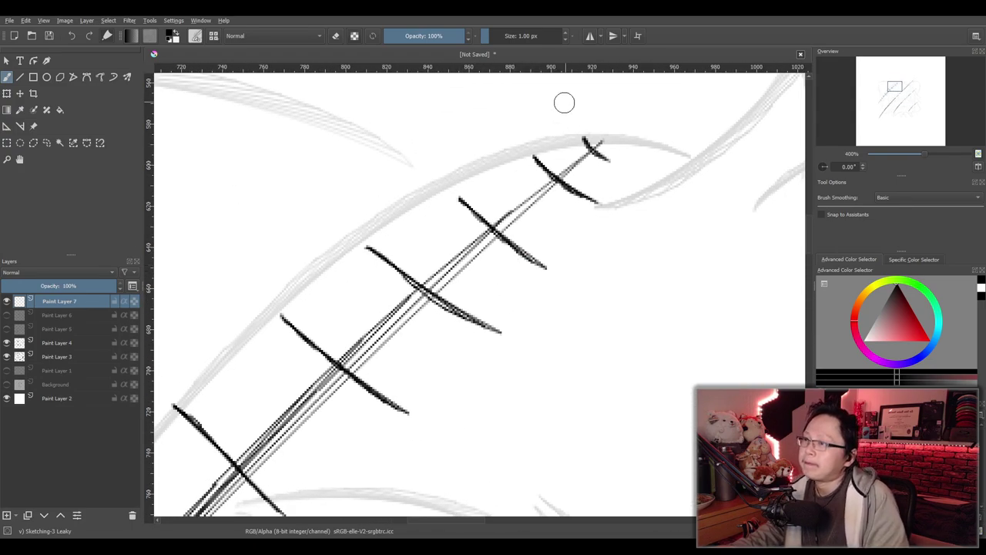
pyautogui.moveTo(595, 139)
pyautogui.mouseDown()
pyautogui.moveTo(551, 154)
pyautogui.moveTo(558, 137)
pyautogui.moveTo(523, 157)
pyautogui.mouseUp()
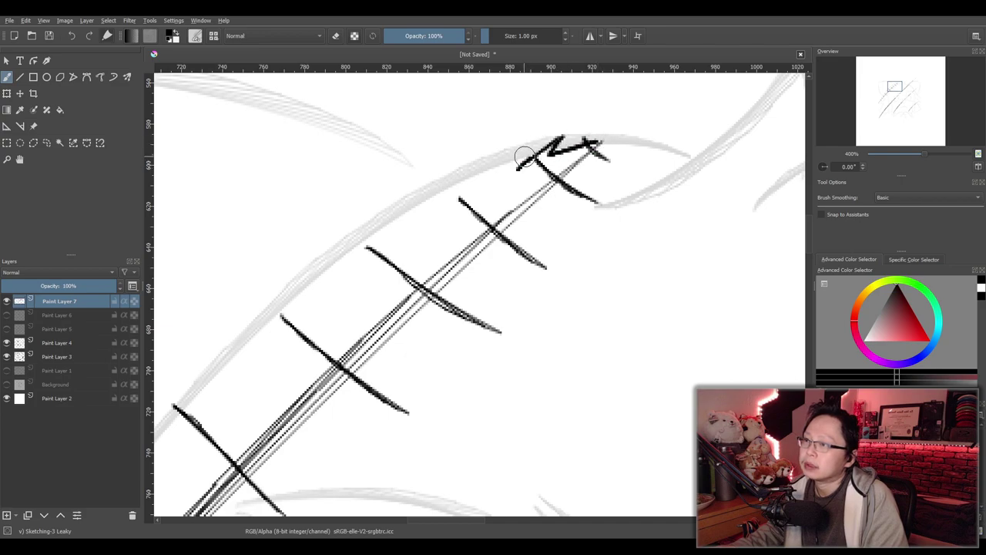
pyautogui.hotkey('ctrl', 'z')
pyautogui.hotkey('ctrl', 'z')
# Try to draw a loose ragged edge on Paint Layer 7 from the upper end across the outer halves of the first ticks
pyautogui.moveTo(602, 140)
pyautogui.mouseDown()
pyautogui.moveTo(553, 151)
pyautogui.moveTo(553, 136)
pyautogui.moveTo(511, 180)
pyautogui.moveTo(521, 172)
pyautogui.moveTo(497, 167)
pyautogui.moveTo(408, 252)
pyautogui.moveTo(408, 231)
pyautogui.moveTo(378, 274)
pyautogui.moveTo(389, 240)
pyautogui.moveTo(370, 296)
pyautogui.moveTo(368, 283)
pyautogui.moveTo(315, 318)
pyautogui.moveTo(211, 420)
pyautogui.moveTo(212, 376)
pyautogui.mouseUp()
pyautogui.hotkey('ctrl', 'z')
pyautogui.moveTo(193, 415); pyautogui.dragTo(214, 379)
pyautogui.moveTo(243, 425)
pyautogui.mouseDown()
pyautogui.moveTo(464, 235)
pyautogui.moveTo(354, 329)
pyautogui.mouseUp()
pyautogui.hotkey('ctrl', 'z')
pyautogui.hotkey('ctrl', 'z')
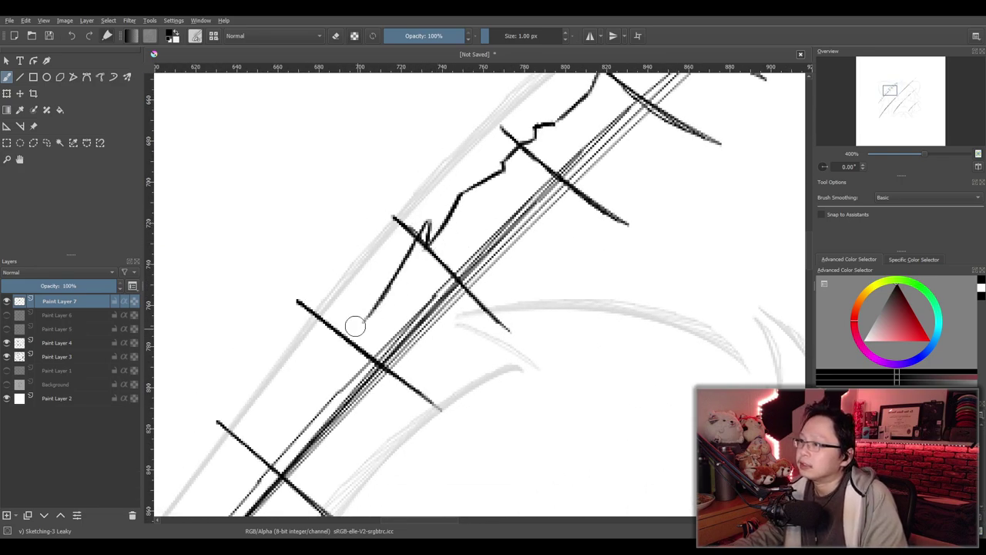
pyautogui.scroll(-3, 384, 312)
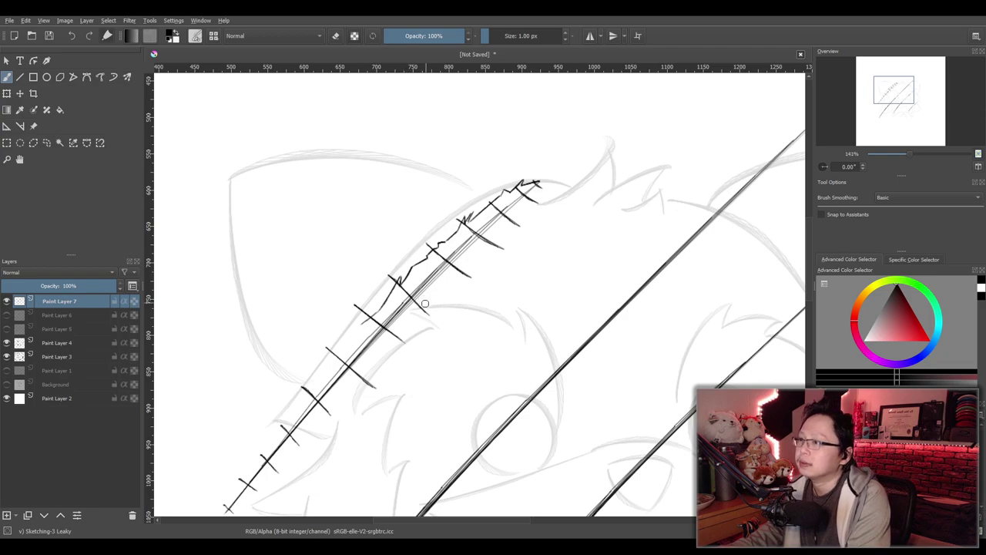
pyautogui.scroll(-2, 425, 303)
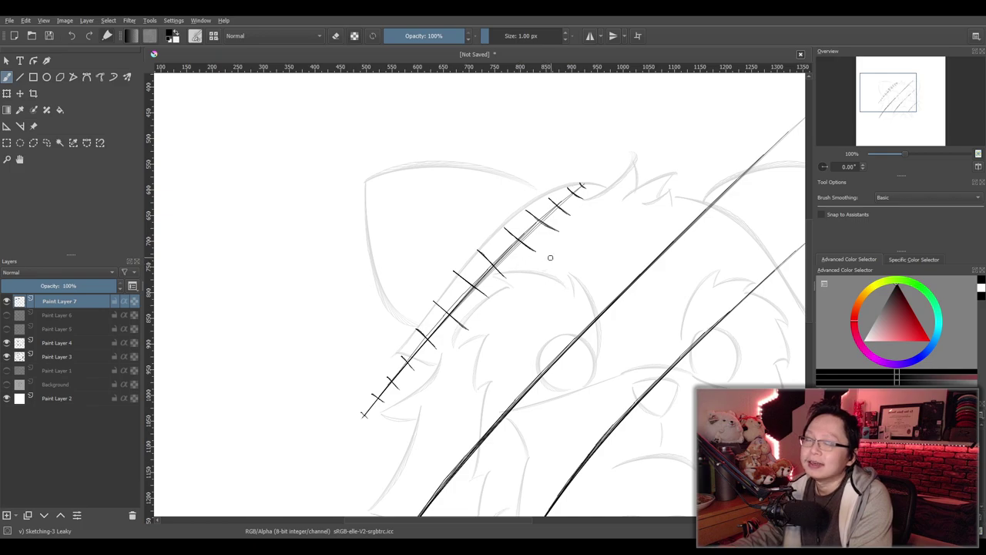
# Try to redraw the torn edge on Paint Layer 7 from the upper end past the first few ticks, and undo it
pyautogui.scroll(1, 547, 258)
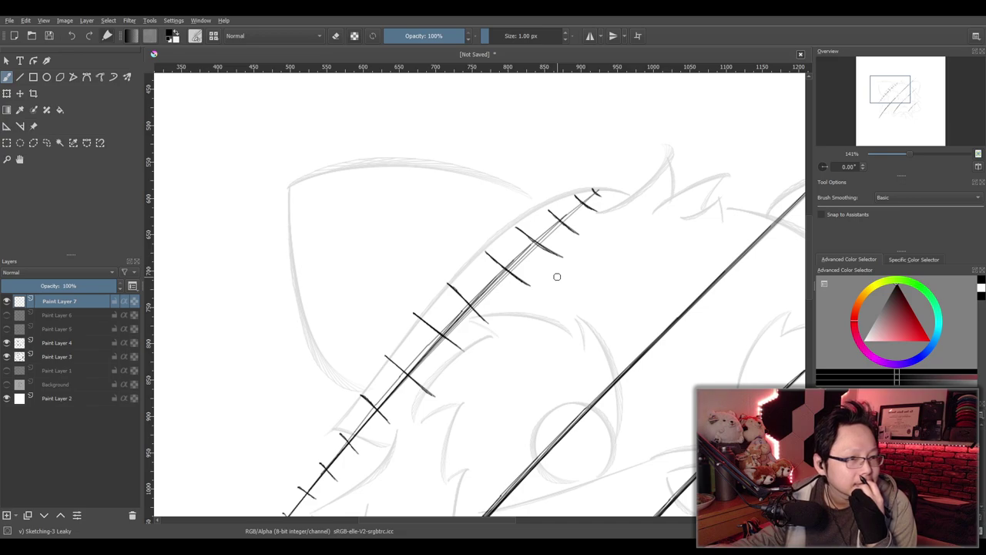
pyautogui.scroll(2, 557, 277)
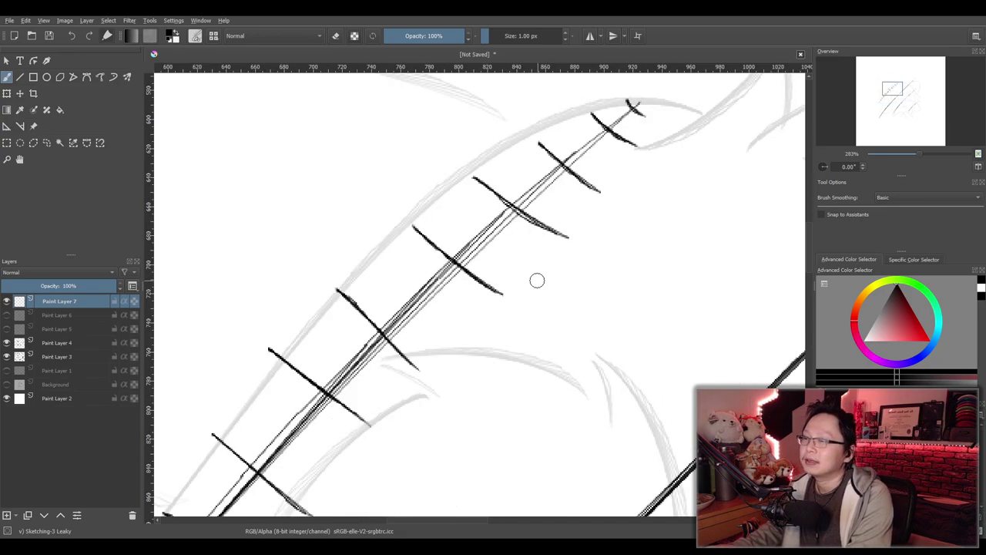
pyautogui.moveTo(519, 293)
pyautogui.mouseDown()
pyautogui.moveTo(478, 318)
pyautogui.moveTo(503, 288)
pyautogui.mouseUp()
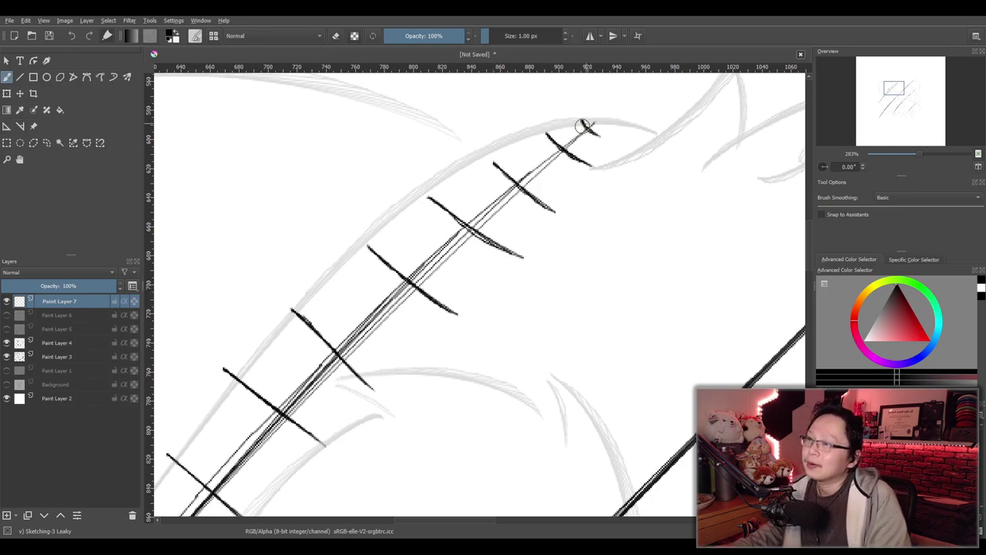
pyautogui.moveTo(589, 122)
pyautogui.mouseDown()
pyautogui.moveTo(510, 162)
pyautogui.moveTo(515, 148)
pyautogui.moveTo(496, 175)
pyautogui.moveTo(505, 162)
pyautogui.moveTo(405, 248)
pyautogui.mouseUp()
pyautogui.hotkey('ctrl', 'z')
pyautogui.hotkey('ctrl', 'z')
pyautogui.hotkey('ctrl', 'z')
pyautogui.hotkey('ctrl', 'z')
pyautogui.hotkey('ctrl', 'z')
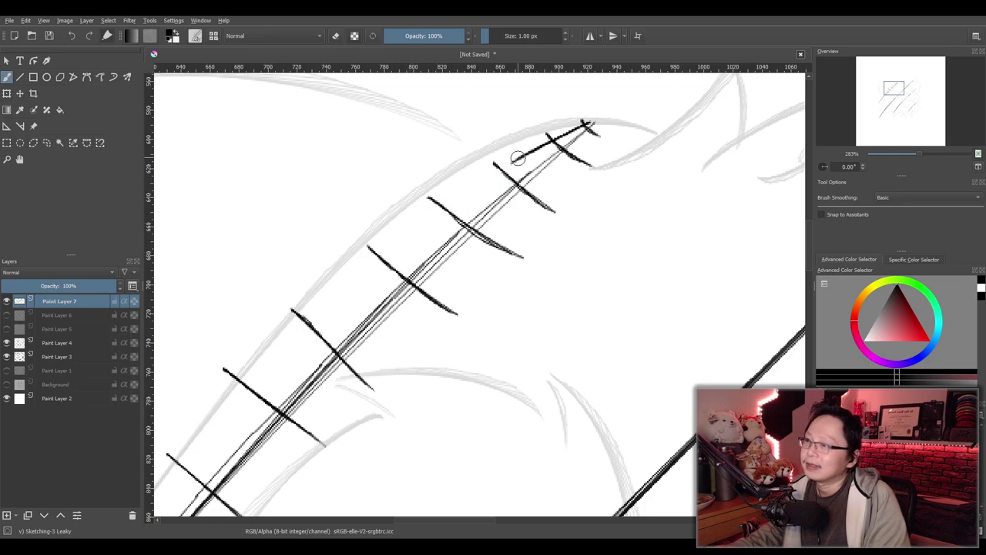
# Try to draw a torn edge of longer straight strokes crossing the upper ticks, with small notches between them
pyautogui.moveTo(510, 163)
pyautogui.mouseDown()
pyautogui.moveTo(444, 202)
pyautogui.moveTo(393, 262)
pyautogui.moveTo(400, 247)
pyautogui.moveTo(347, 287)
pyautogui.moveTo(343, 275)
pyautogui.moveTo(328, 308)
pyautogui.mouseUp()
pyautogui.hotkey('ctrl', 'z')
pyautogui.moveTo(342, 275)
pyautogui.mouseDown()
pyautogui.moveTo(317, 329)
pyautogui.moveTo(285, 357)
pyautogui.mouseUp()
pyautogui.hotkey('ctrl', 'z')
pyautogui.moveTo(340, 276)
pyautogui.mouseDown()
pyautogui.moveTo(306, 348)
pyautogui.moveTo(314, 314)
pyautogui.moveTo(304, 337)
pyautogui.moveTo(271, 358)
pyautogui.moveTo(532, 301)
pyautogui.moveTo(482, 355)
pyautogui.mouseUp()
pyautogui.hotkey('ctrl', 'z')
pyautogui.scroll(1, 532, 301)
pyautogui.hotkey('ctrl', 'z')
pyautogui.hotkey('ctrl', 'z')
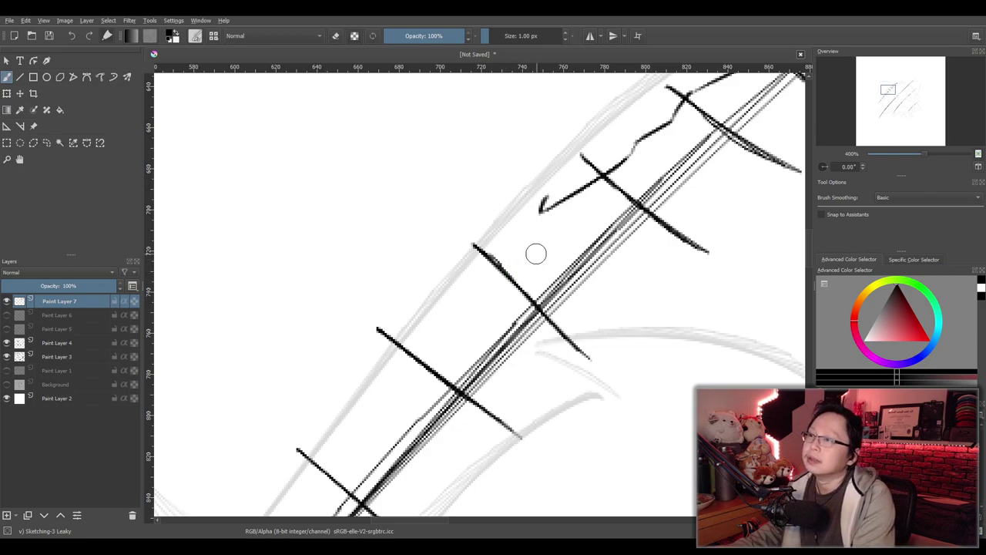
# Try to extend the straight-stroked edge with short notched strokes, and undo the whole line on Paint Layer 7
pyautogui.scroll(-2, 533, 255)
pyautogui.scroll(2, 609, 231)
pyautogui.hotkey('ctrl', 'z')
pyautogui.hotkey('ctrl', 'z')
pyautogui.moveTo(608, 230); pyautogui.dragTo(558, 305)
pyautogui.moveTo(608, 251); pyautogui.dragTo(636, 217)
pyautogui.moveTo(637, 217); pyautogui.dragTo(577, 301)
pyautogui.scroll(1, 577, 301)
pyautogui.hotkey('ctrl', 'z')
pyautogui.hotkey('ctrl', 'z')
pyautogui.hotkey('ctrl', 'z')
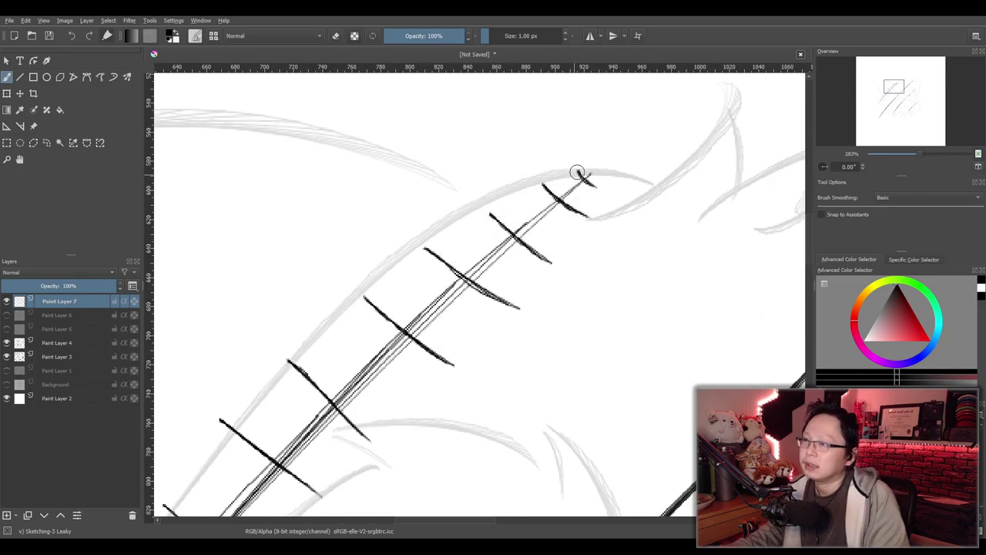
# Try to draw an edge of slanted strokes and sharp spikes on Paint Layer 7 from the upper end past the seventh tick
pyautogui.moveTo(587, 174)
pyautogui.mouseDown()
pyautogui.moveTo(534, 197)
pyautogui.moveTo(539, 178)
pyautogui.moveTo(513, 213)
pyautogui.mouseUp()
pyautogui.hotkey('ctrl', 'z')
pyautogui.moveTo(539, 180)
pyautogui.mouseDown()
pyautogui.moveTo(496, 224)
pyautogui.moveTo(434, 255)
pyautogui.moveTo(495, 219)
pyautogui.mouseUp()
pyautogui.hotkey('ctrl', 'z')
pyautogui.moveTo(446, 239)
pyautogui.mouseDown()
pyautogui.moveTo(431, 266)
pyautogui.moveTo(391, 279)
pyautogui.moveTo(411, 257)
pyautogui.mouseUp()
pyautogui.moveTo(411, 257)
pyautogui.mouseDown()
pyautogui.moveTo(363, 322)
pyautogui.moveTo(385, 299)
pyautogui.moveTo(334, 332)
pyautogui.moveTo(336, 314)
pyautogui.moveTo(321, 370)
pyautogui.mouseUp()
pyautogui.hotkey('ctrl', 'z')
pyautogui.moveTo(338, 312)
pyautogui.mouseDown()
pyautogui.moveTo(314, 375)
pyautogui.moveTo(255, 419)
pyautogui.moveTo(227, 425)
pyautogui.moveTo(211, 445)
pyautogui.moveTo(220, 451)
pyautogui.moveTo(171, 510)
pyautogui.mouseUp()
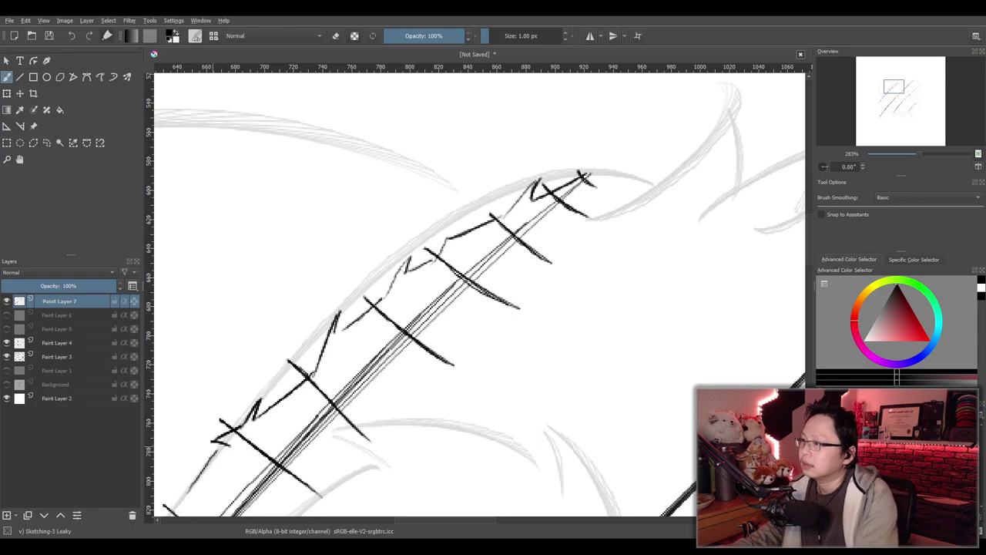
# Try to extend the spiky edge from the seventh tick toward the lower ticks, adding a pointed notch near each tick
pyautogui.moveTo(300, 440); pyautogui.dragTo(607, 210)
pyautogui.moveTo(561, 301); pyautogui.dragTo(565, 284)
pyautogui.hotkey('ctrl', 'z')
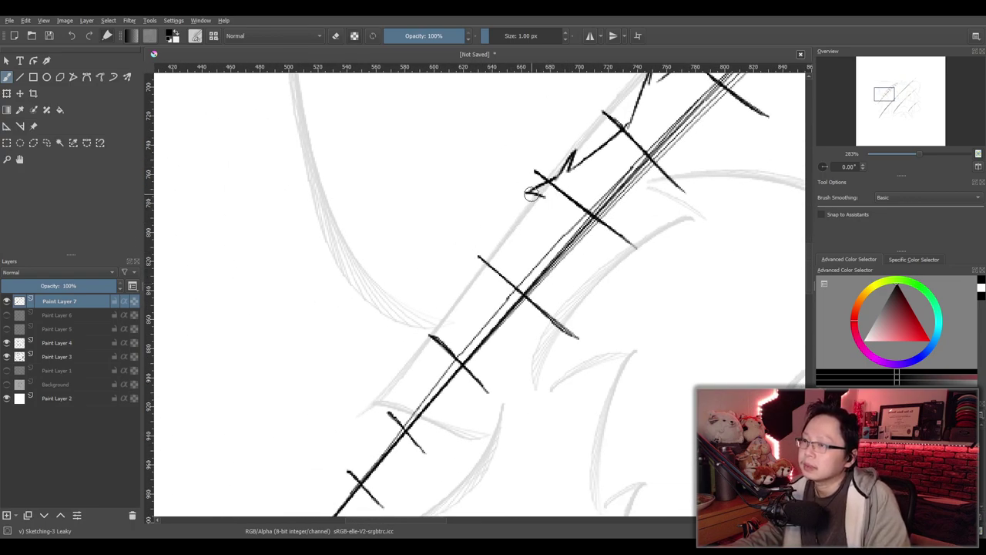
pyautogui.moveTo(542, 197)
pyautogui.mouseDown()
pyautogui.moveTo(465, 268)
pyautogui.moveTo(452, 307)
pyautogui.mouseUp()
pyautogui.moveTo(407, 357)
pyautogui.mouseDown()
pyautogui.moveTo(351, 429)
pyautogui.moveTo(363, 429)
pyautogui.moveTo(348, 439)
pyautogui.moveTo(341, 425)
pyautogui.moveTo(323, 449)
pyautogui.mouseUp()
pyautogui.hotkey('ctrl', 'z')
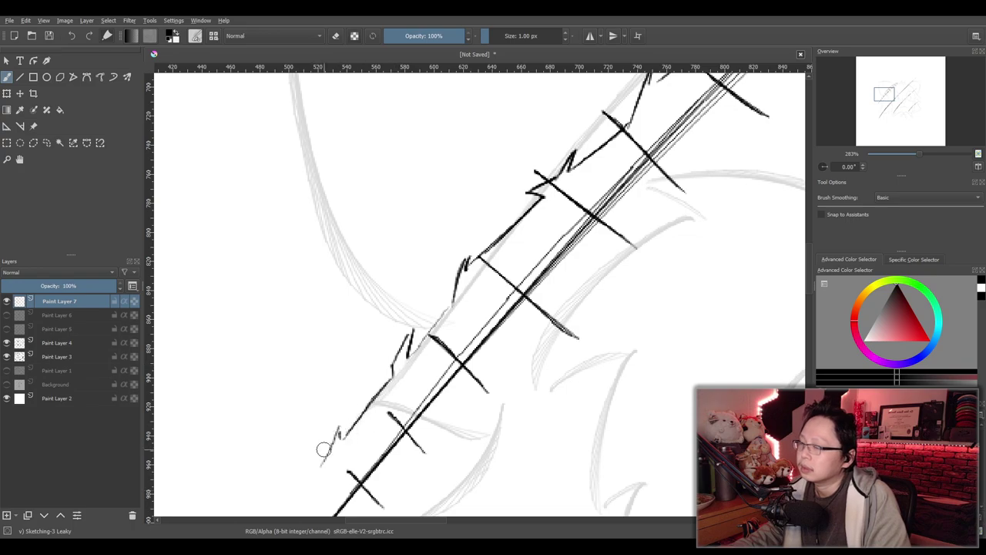
# Undo the whole spiky edge on Paint Layer 7, keeping the guide line and cross ticks
pyautogui.scroll(-2, 451, 395)
pyautogui.moveTo(424, 467); pyautogui.dragTo(426, 445)
pyautogui.hotkey('ctrl', 'z')
pyautogui.hotkey('ctrl', 'z')
pyautogui.hotkey('ctrl', 'z')
pyautogui.hotkey('ctrl', 'z')
pyautogui.hotkey('ctrl', 'z')
pyautogui.hotkey('ctrl', 'z')
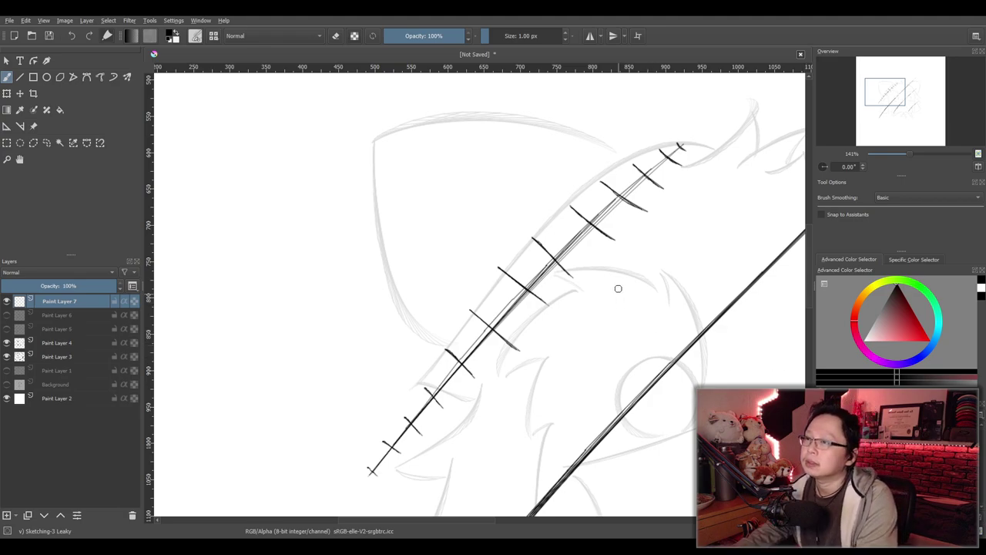
# Draw a torn edge on Paint Layer 7 along the first five outer tick ends, alternating straight strokes with clusters of small spikes
pyautogui.scroll(2, 603, 295)
pyautogui.scroll(4, 594, 302)
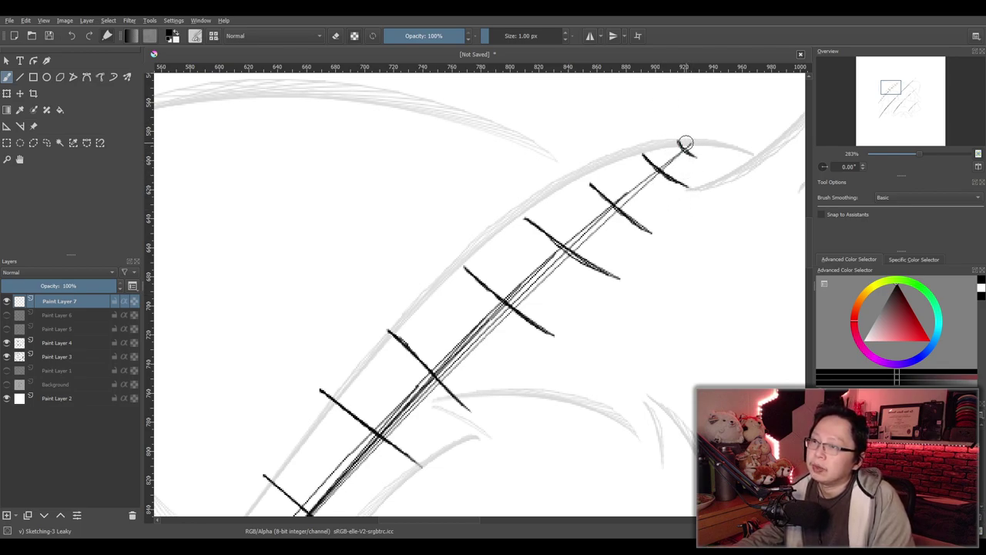
pyautogui.moveTo(686, 142)
pyautogui.mouseDown()
pyautogui.moveTo(638, 163)
pyautogui.moveTo(627, 154)
pyautogui.moveTo(626, 172)
pyautogui.moveTo(548, 205)
pyautogui.moveTo(533, 234)
pyautogui.moveTo(496, 263)
pyautogui.moveTo(514, 228)
pyautogui.moveTo(473, 256)
pyautogui.mouseUp()
pyautogui.hotkey('ctrl', 'z')
pyautogui.hotkey('ctrl', 'z')
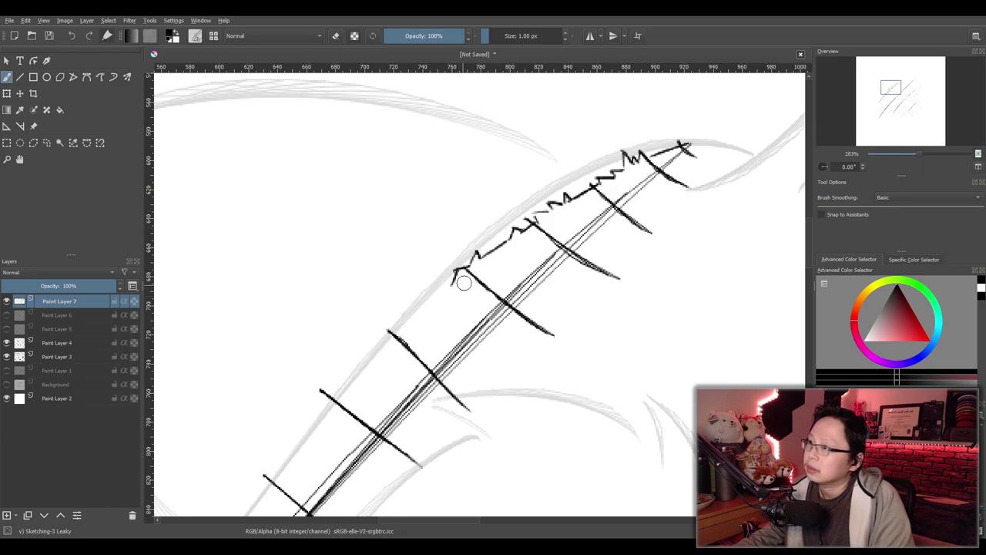
# Continue the torn edge from the fifth tick to just past the seventh, with small zigzag clusters between straight strokes
pyautogui.moveTo(468, 264); pyautogui.dragTo(427, 292)
pyautogui.moveTo(425, 302)
pyautogui.mouseDown()
pyautogui.moveTo(390, 359)
pyautogui.moveTo(347, 370)
pyautogui.mouseUp()
pyautogui.hotkey('ctrl', 'z')
pyautogui.hotkey('ctrl', 'z')
pyautogui.moveTo(419, 303)
pyautogui.mouseDown()
pyautogui.moveTo(385, 365)
pyautogui.moveTo(375, 355)
pyautogui.moveTo(374, 370)
pyautogui.moveTo(368, 362)
pyautogui.moveTo(384, 361)
pyautogui.moveTo(356, 377)
pyautogui.moveTo(348, 371)
pyautogui.moveTo(347, 389)
pyautogui.moveTo(319, 412)
pyautogui.moveTo(327, 419)
pyautogui.moveTo(308, 441)
pyautogui.moveTo(302, 422)
pyautogui.moveTo(308, 448)
pyautogui.mouseUp()
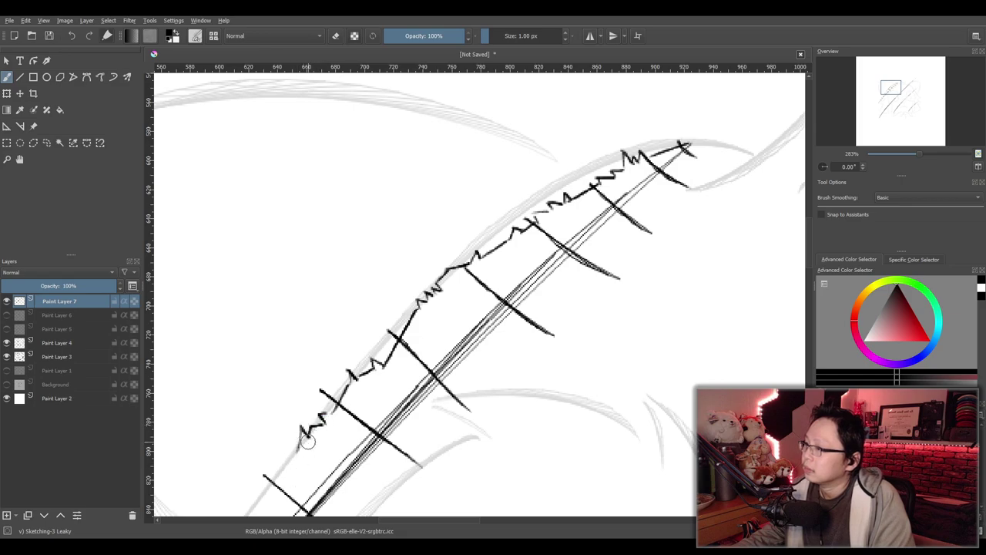
# Extend the torn edge on Paint Layer 7 from past the seventh tick down to the guide line's lower end, with small notches between straight strokes
pyautogui.moveTo(384, 418); pyautogui.dragTo(541, 297)
pyautogui.moveTo(532, 383); pyautogui.dragTo(542, 304)
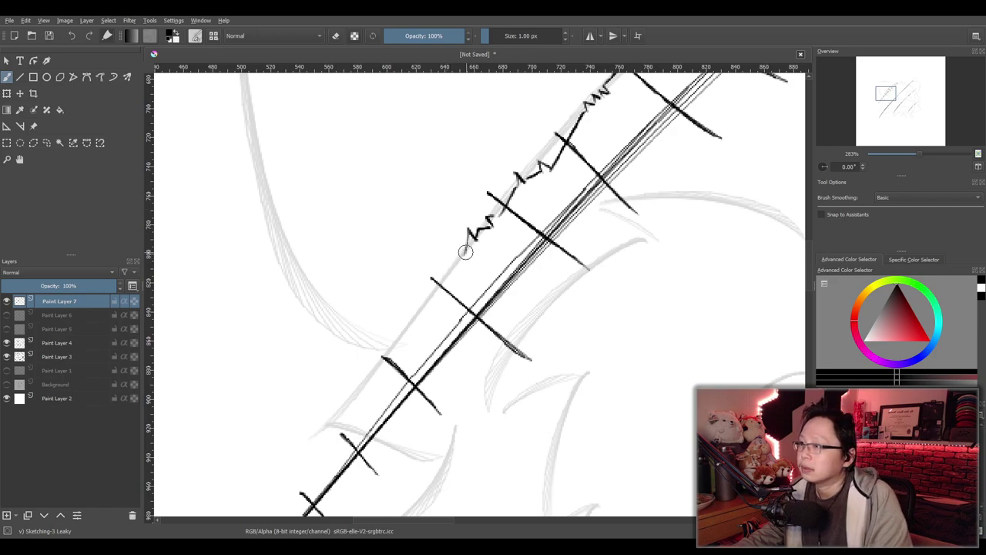
pyautogui.moveTo(460, 258)
pyautogui.mouseDown()
pyautogui.moveTo(425, 300)
pyautogui.moveTo(411, 300)
pyautogui.moveTo(420, 311)
pyautogui.moveTo(405, 309)
pyautogui.moveTo(396, 340)
pyautogui.moveTo(411, 319)
pyautogui.moveTo(396, 327)
pyautogui.moveTo(399, 340)
pyautogui.moveTo(302, 464)
pyautogui.moveTo(329, 437)
pyautogui.moveTo(351, 467)
pyautogui.moveTo(407, 358)
pyautogui.mouseUp()
pyautogui.hotkey('ctrl', 'z')
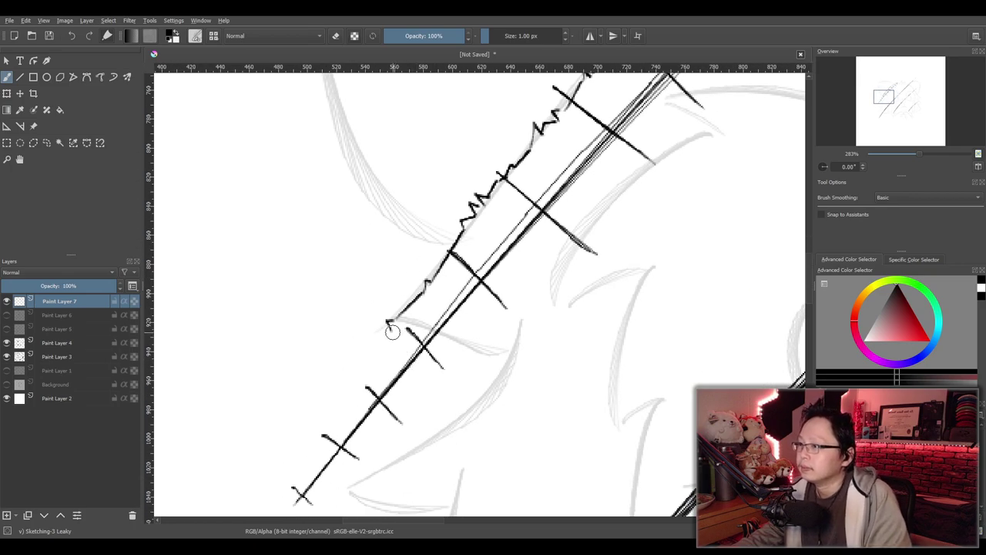
pyautogui.moveTo(388, 322)
pyautogui.mouseDown()
pyautogui.moveTo(366, 382)
pyautogui.moveTo(371, 374)
pyautogui.moveTo(359, 373)
pyautogui.moveTo(340, 392)
pyautogui.moveTo(345, 408)
pyautogui.moveTo(329, 427)
pyautogui.moveTo(321, 415)
pyautogui.moveTo(290, 508)
pyautogui.mouseUp()
pyautogui.scroll(-2, 339, 424)
pyautogui.scroll(2, 390, 439)
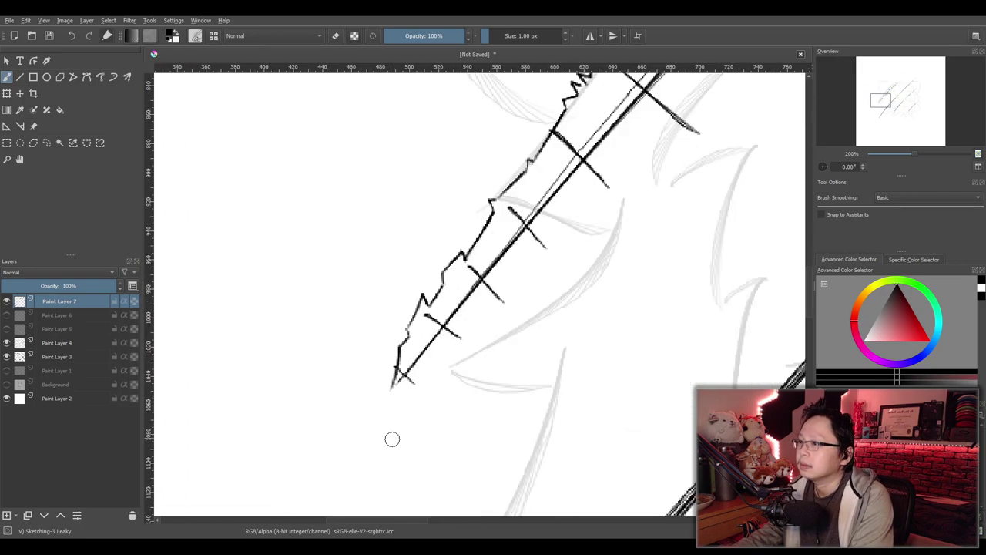
pyautogui.moveTo(566, 333); pyautogui.dragTo(262, 490)
pyautogui.scroll(-3, 359, 413)
pyautogui.moveTo(361, 413); pyautogui.dragTo(417, 386)
pyautogui.scroll(1, 418, 386)
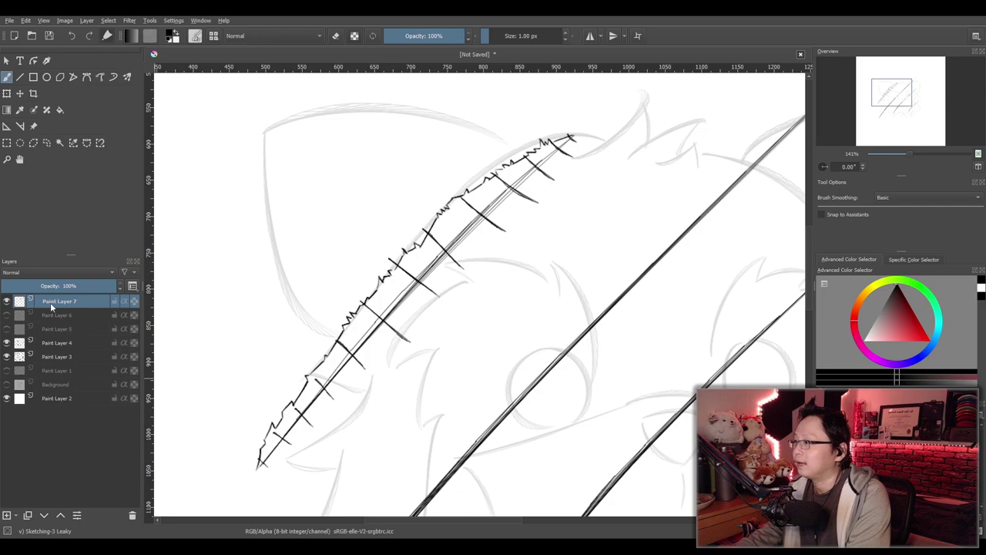
# Delete Paint Layer 7 with its torn edge and add a fresh paint layer in its place
pyautogui.hotkey('shift', 'Delete')
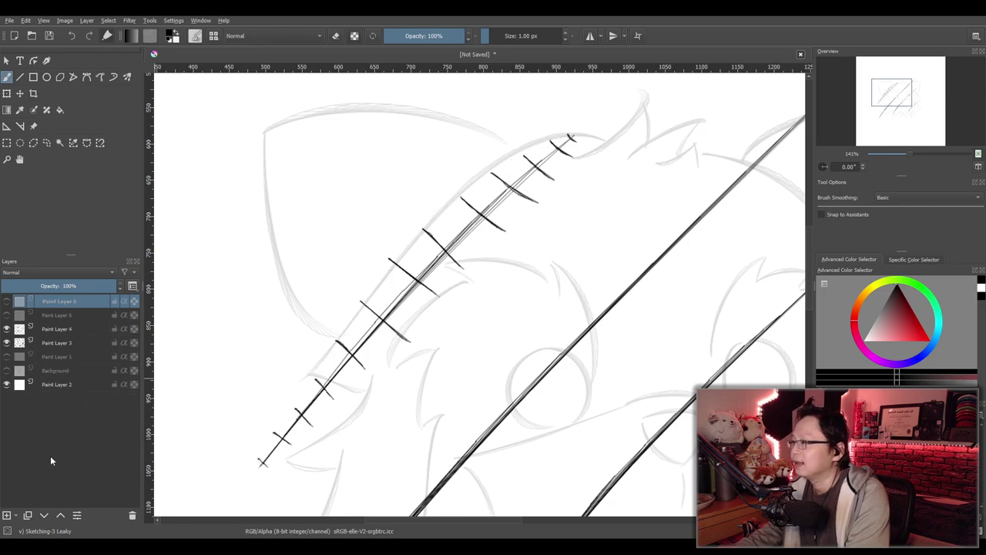
pyautogui.click(6, 515)
# Try a torn edge on the new layer from the upper tip past the fourth tick, placing clusters of irregular spikes between ticks
pyautogui.scroll(3, 627, 172)
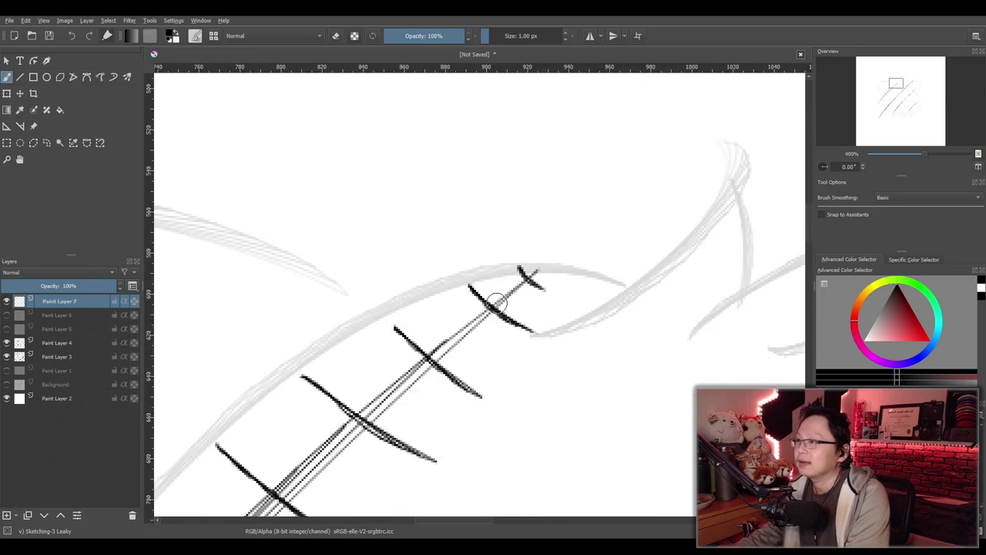
pyautogui.moveTo(557, 302); pyautogui.dragTo(563, 276)
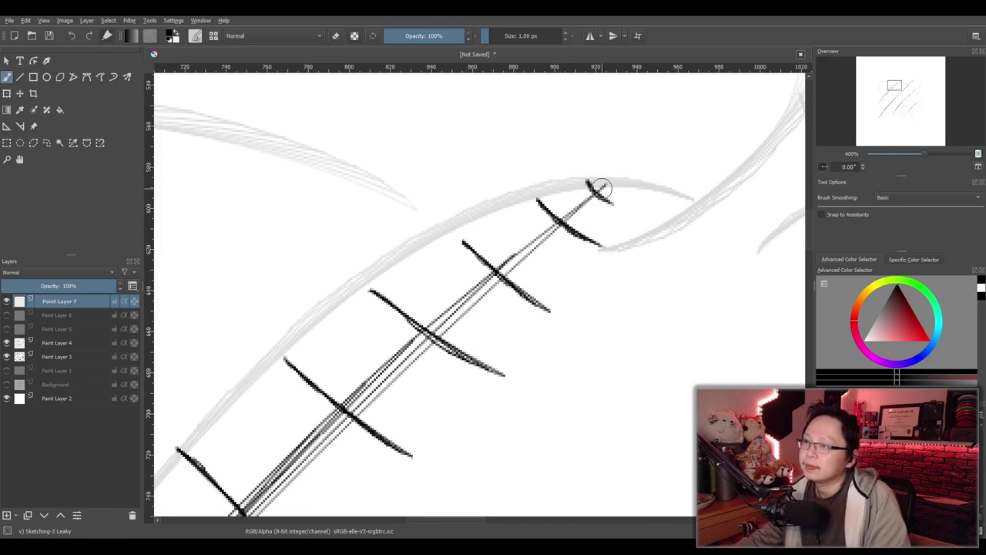
pyautogui.moveTo(606, 183); pyautogui.dragTo(540, 215)
pyautogui.hotkey('ctrl', 'z')
pyautogui.moveTo(599, 188)
pyautogui.mouseDown()
pyautogui.moveTo(495, 237)
pyautogui.moveTo(497, 248)
pyautogui.moveTo(404, 312)
pyautogui.mouseUp()
pyautogui.hotkey('ctrl', 'z')
pyautogui.moveTo(497, 246)
pyautogui.mouseDown()
pyautogui.moveTo(447, 265)
pyautogui.moveTo(362, 349)
pyautogui.moveTo(356, 337)
pyautogui.moveTo(370, 306)
pyautogui.moveTo(346, 340)
pyautogui.mouseUp()
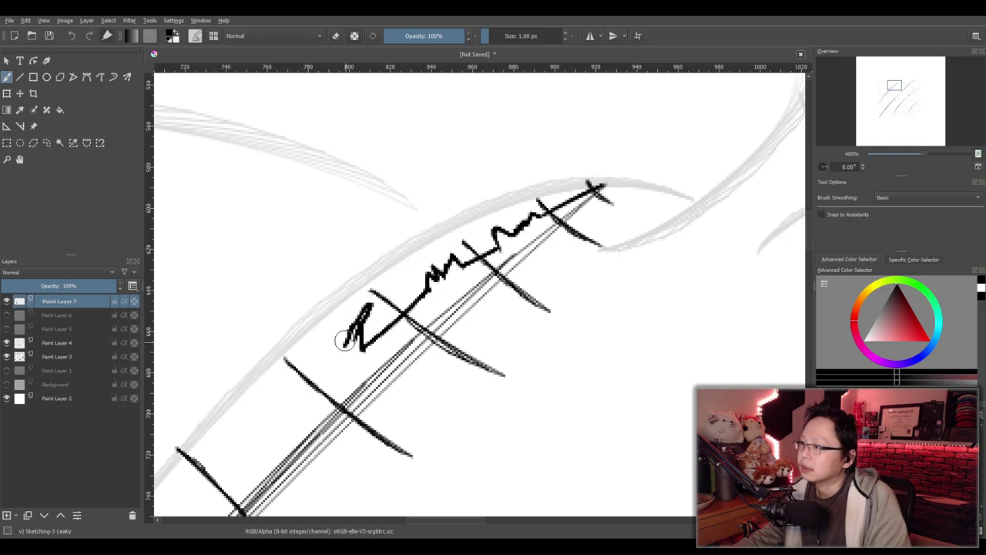
pyautogui.hotkey('ctrl', 'z')
pyautogui.hotkey('ctrl', 'z')
# Try a wavier, rough-textured edge from the upper tip down to the tenth tick, running between the guide line and outer tick ends
pyautogui.moveTo(593, 183)
pyautogui.mouseDown()
pyautogui.moveTo(513, 219)
pyautogui.moveTo(510, 240)
pyautogui.moveTo(425, 291)
pyautogui.moveTo(346, 370)
pyautogui.moveTo(324, 359)
pyautogui.moveTo(313, 392)
pyautogui.moveTo(273, 425)
pyautogui.moveTo(272, 403)
pyautogui.moveTo(537, 271)
pyautogui.mouseUp()
pyautogui.scroll(-2, 530, 254)
pyautogui.scroll(1, 538, 368)
pyautogui.moveTo(538, 368); pyautogui.dragTo(537, 335)
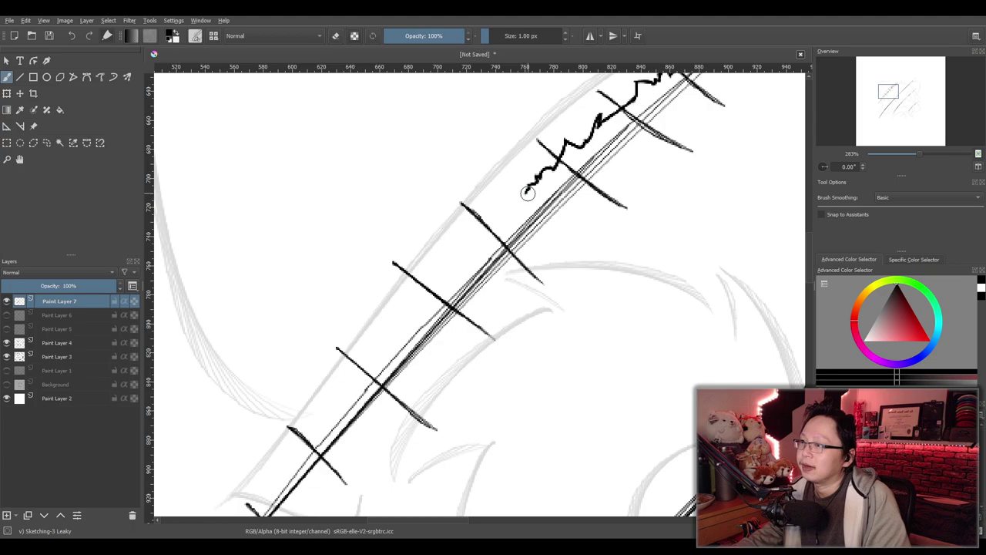
pyautogui.moveTo(527, 192)
pyautogui.mouseDown()
pyautogui.moveTo(424, 274)
pyautogui.moveTo(412, 311)
pyautogui.moveTo(375, 336)
pyautogui.moveTo(356, 375)
pyautogui.moveTo(318, 394)
pyautogui.moveTo(318, 411)
pyautogui.moveTo(248, 512)
pyautogui.mouseUp()
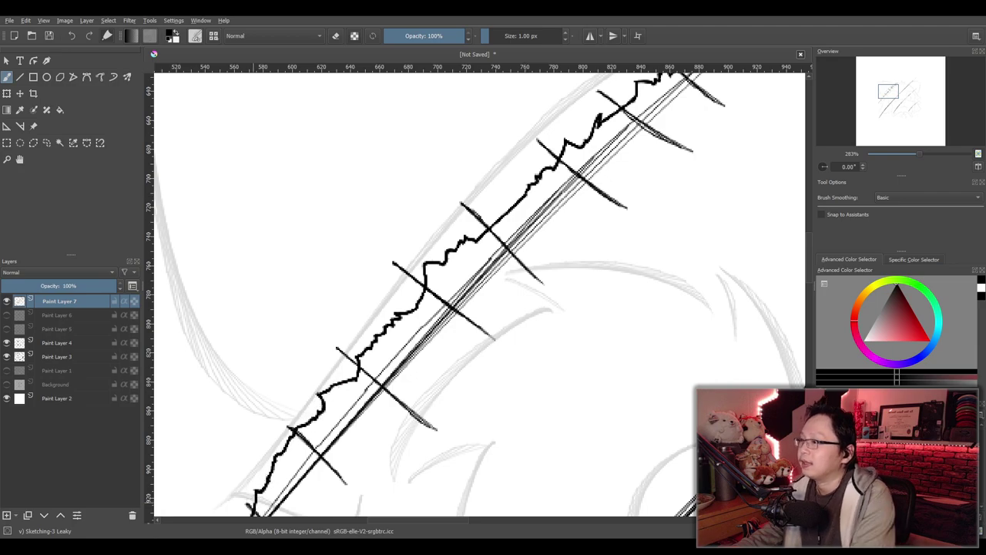
pyautogui.scroll(-2, 319, 485)
pyautogui.moveTo(319, 500); pyautogui.dragTo(485, 347)
pyautogui.scroll(1, 447, 362)
pyautogui.scroll(1, 433, 394)
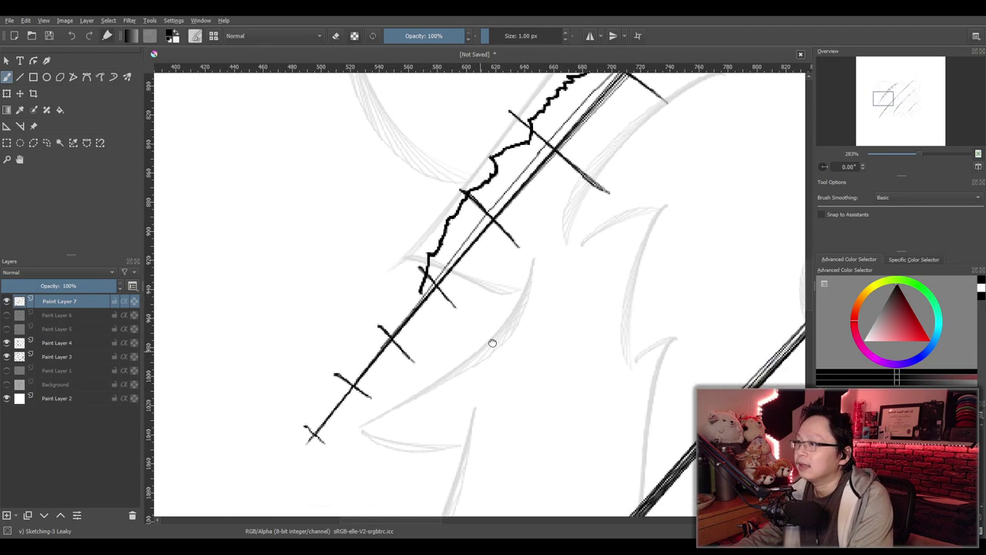
# Undo the whole wavy edge on Paint Layer 7, leaving only the guide line and cross ticks
pyautogui.hotkey('ctrl', 'z')
pyautogui.scroll(-2, 566, 193)
pyautogui.scroll(-1, 580, 203)
pyautogui.moveTo(608, 247); pyautogui.dragTo(580, 260)
pyautogui.hotkey('ctrl', 'z')
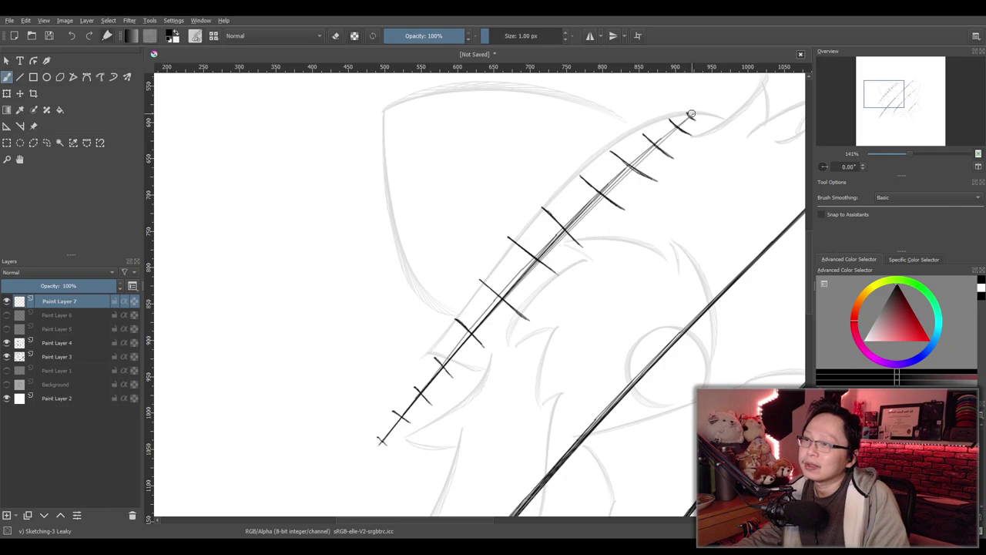
# Try a jagged outer edge from the upper tip along the ticks at the zoomed-out view, and undo it
pyautogui.moveTo(691, 114); pyautogui.dragTo(650, 128)
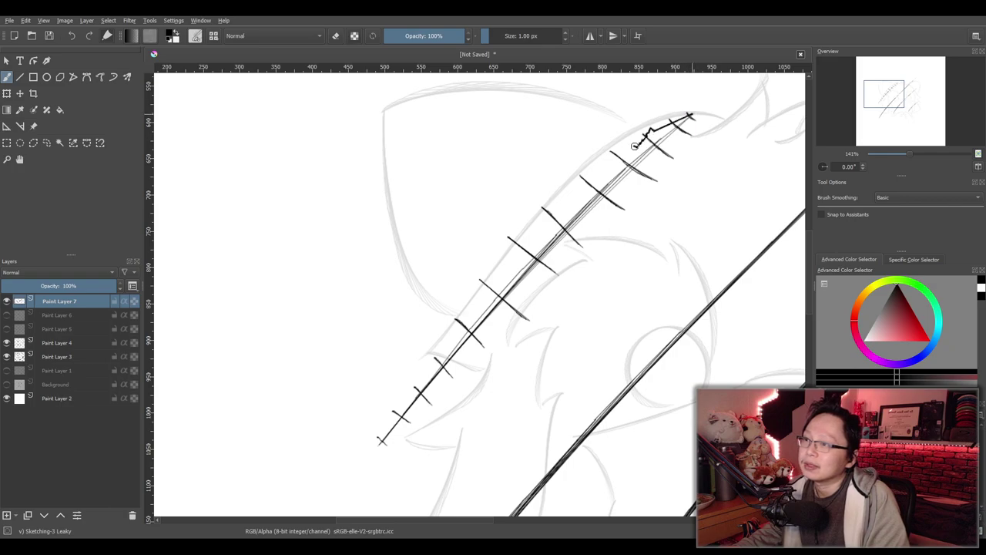
pyautogui.moveTo(580, 188)
pyautogui.mouseDown()
pyautogui.moveTo(536, 214)
pyautogui.moveTo(524, 257)
pyautogui.mouseUp()
pyautogui.hotkey('ctrl', 'z')
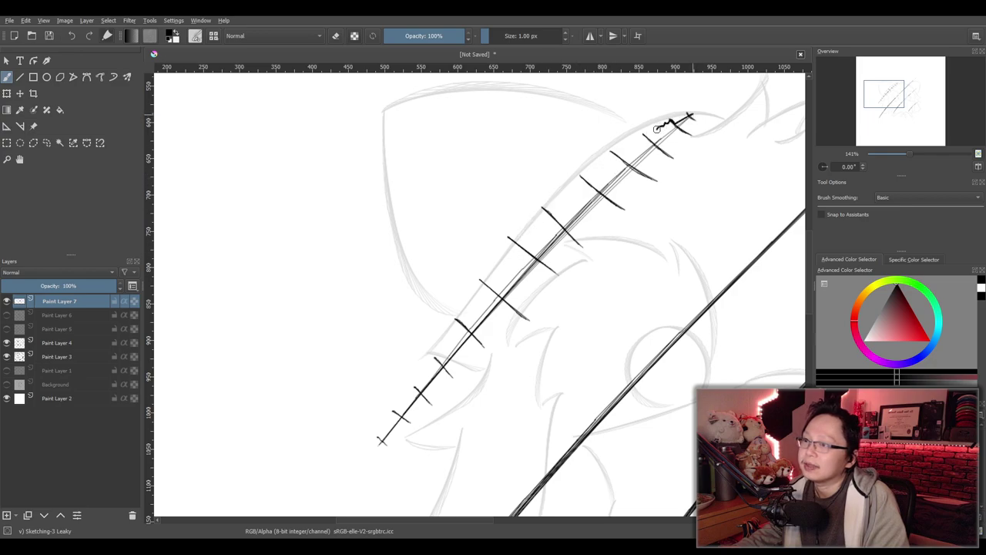
# Draw a finely jagged edge along the outer tick ends from the upper tip to the lower end of the guide line
pyautogui.moveTo(632, 142); pyautogui.dragTo(623, 144)
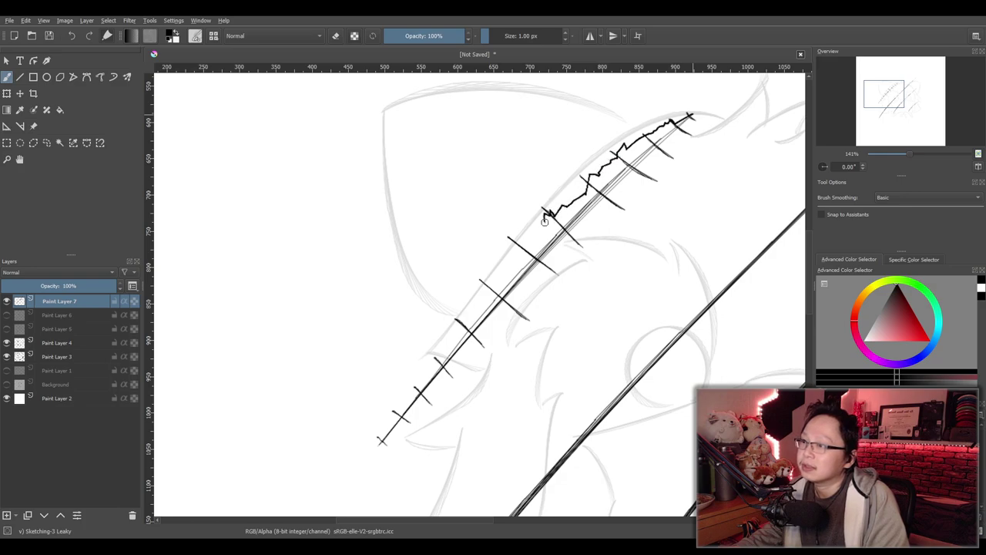
pyautogui.moveTo(531, 240); pyautogui.dragTo(503, 266)
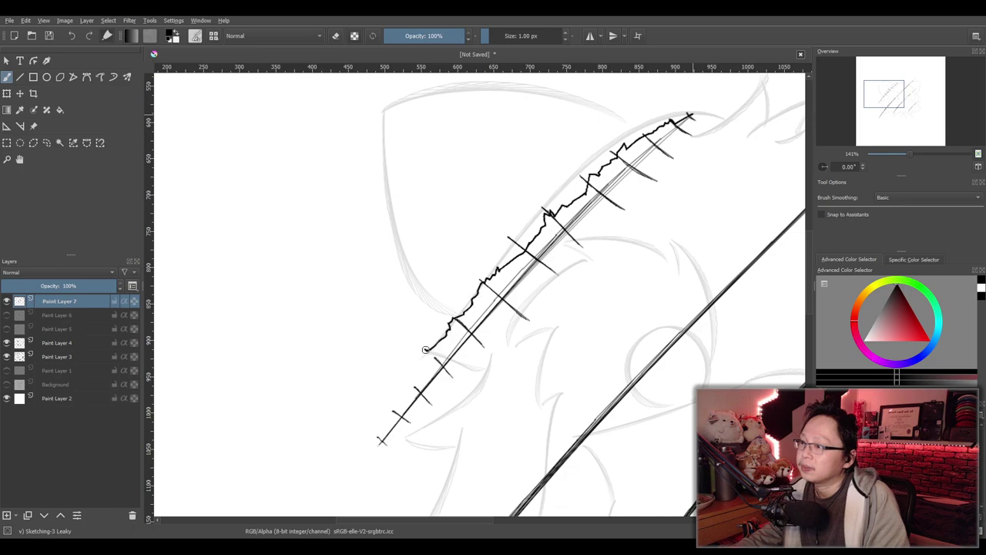
pyautogui.moveTo(419, 372); pyautogui.dragTo(374, 449)
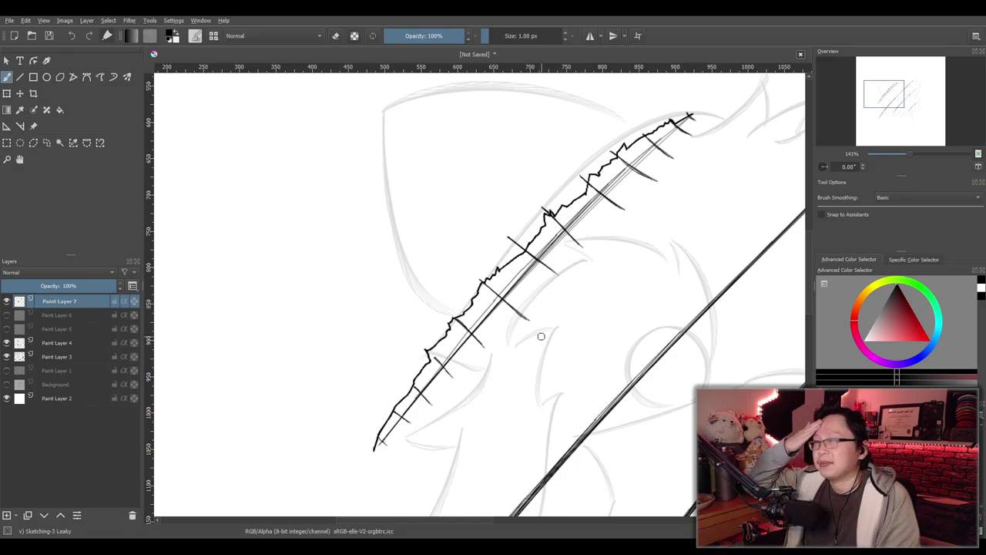
# Check the jagged edge with the Paint Layer 4 guides hidden, restore the guides, and undo the edge
pyautogui.click(7, 342)
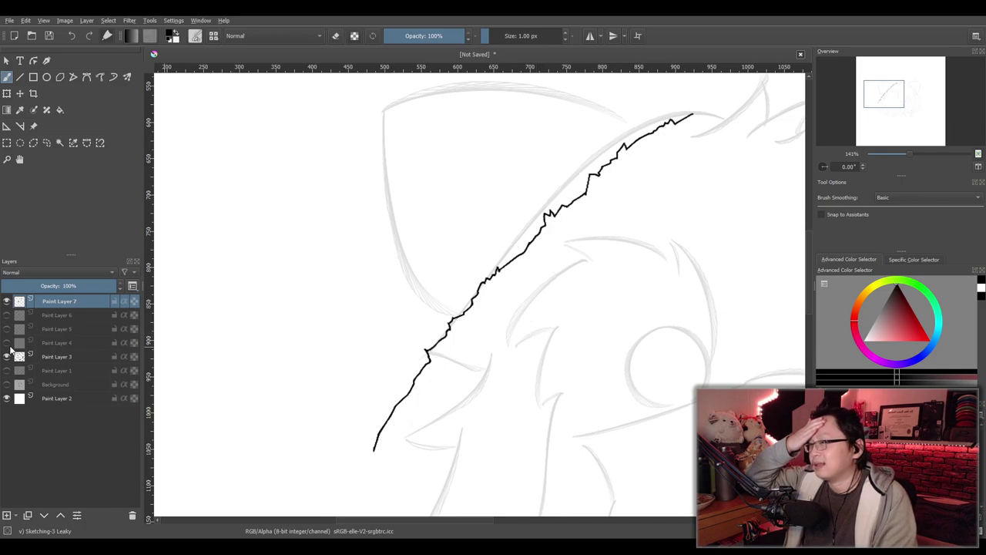
pyautogui.click(7, 342)
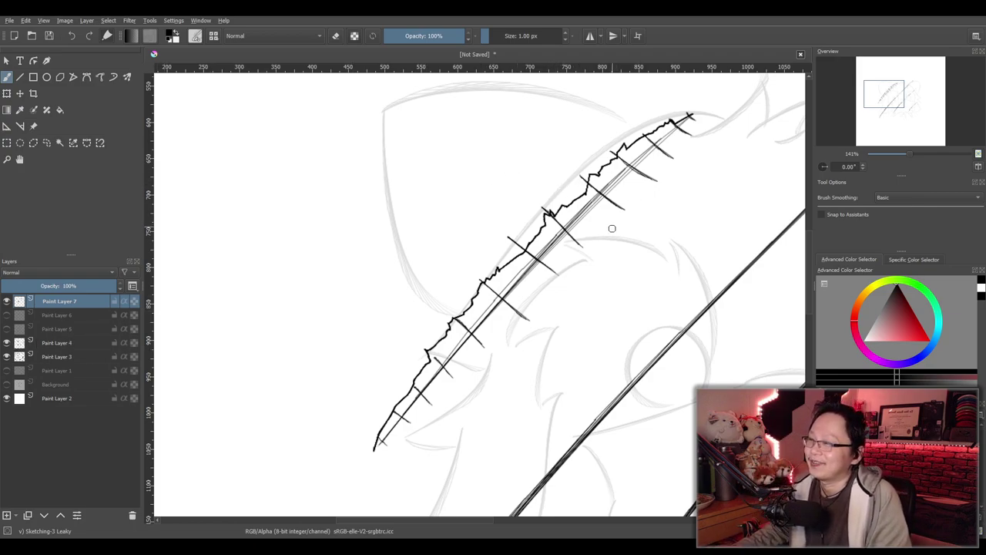
pyautogui.hotkey('ctrl', 'z')
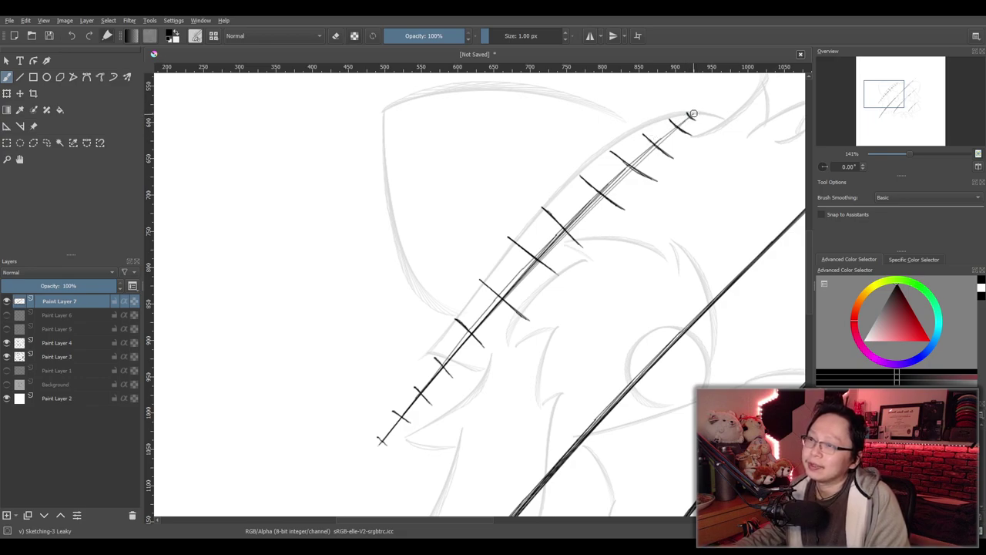
# Try a smoother outer edge with fewer notches from the upper tip to the seventh tick, and undo it
pyautogui.moveTo(691, 114); pyautogui.dragTo(624, 149)
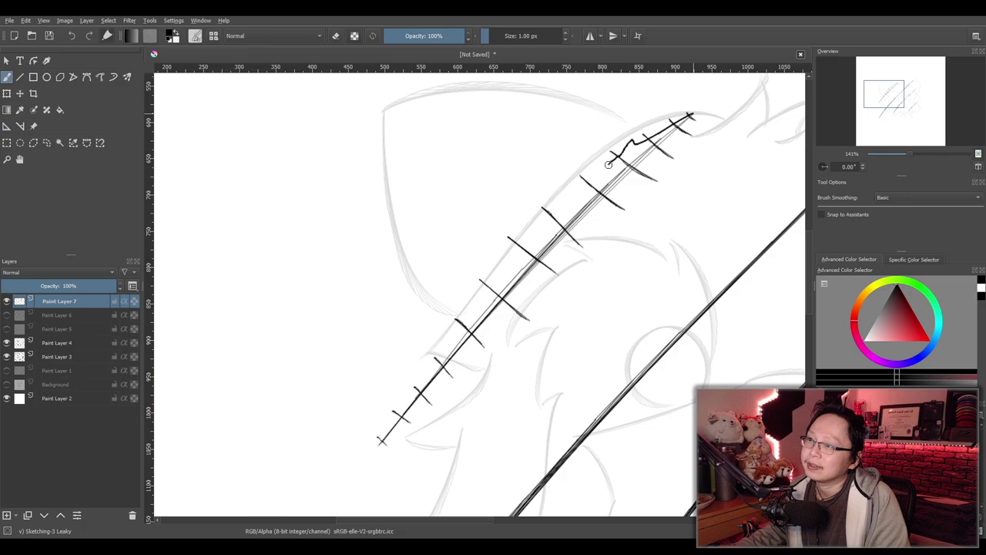
pyautogui.moveTo(559, 215); pyautogui.dragTo(515, 258)
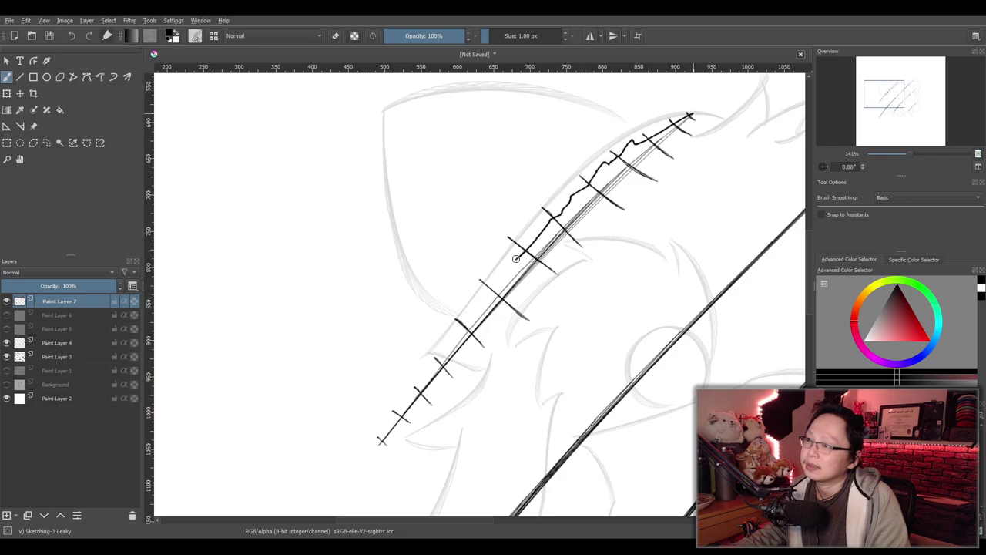
pyautogui.hotkey('ctrl', 'z')
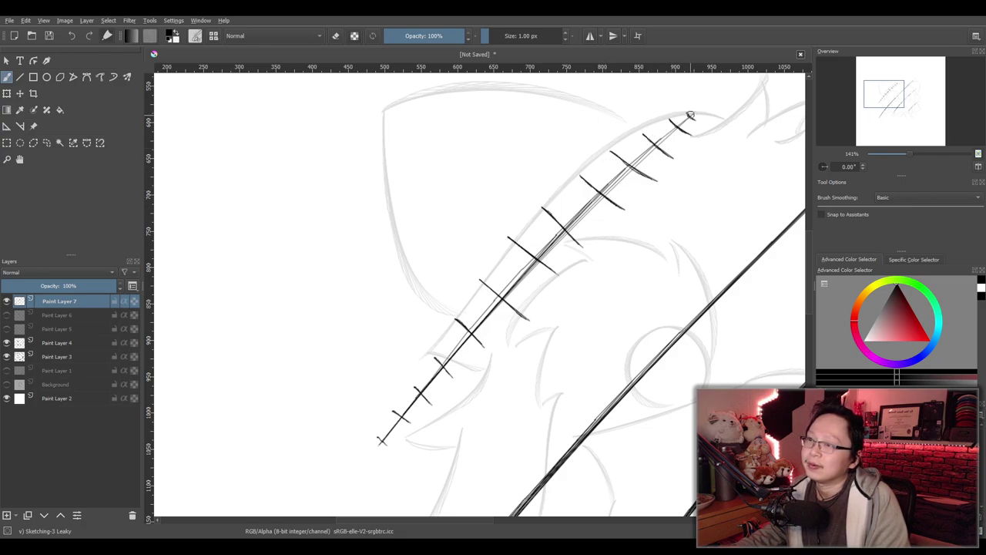
# Draw the outer torn edge from the upper tip to the lower end, with small notches at the outer tick ends joined by uneven strokes
pyautogui.moveTo(689, 116); pyautogui.dragTo(592, 177)
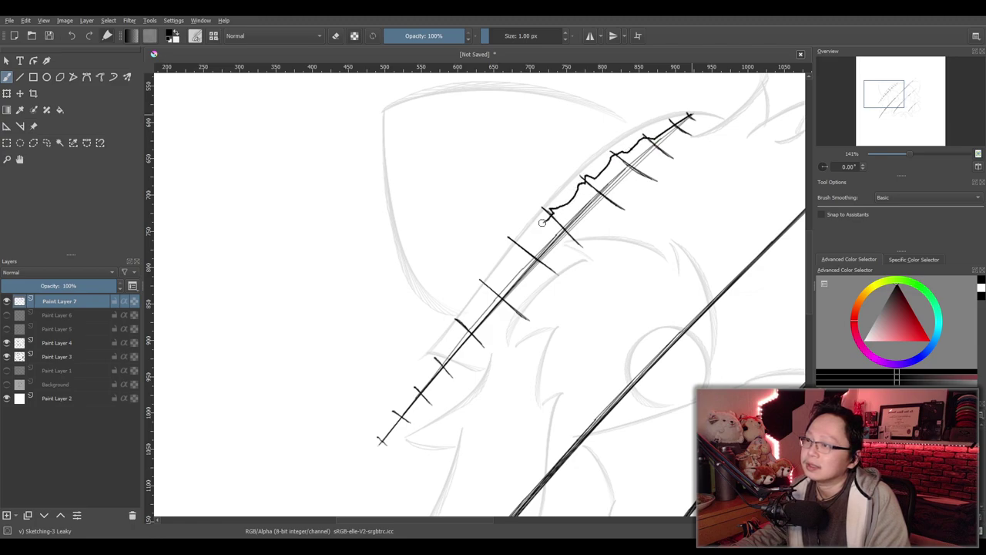
pyautogui.moveTo(506, 256); pyautogui.dragTo(460, 316)
pyautogui.moveTo(412, 381); pyautogui.dragTo(376, 451)
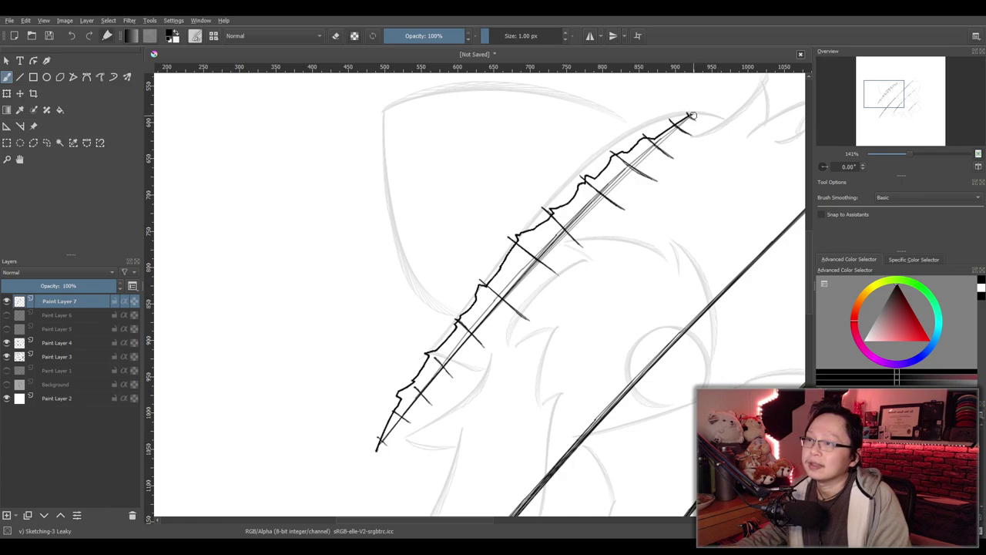
# Draw the opposite torn edge from the upper tip along the inner tick ends down to the lower end of the guide line
pyautogui.moveTo(691, 115); pyautogui.dragTo(677, 148)
pyautogui.hotkey('ctrl', 'z')
pyautogui.moveTo(691, 115); pyautogui.dragTo(653, 160)
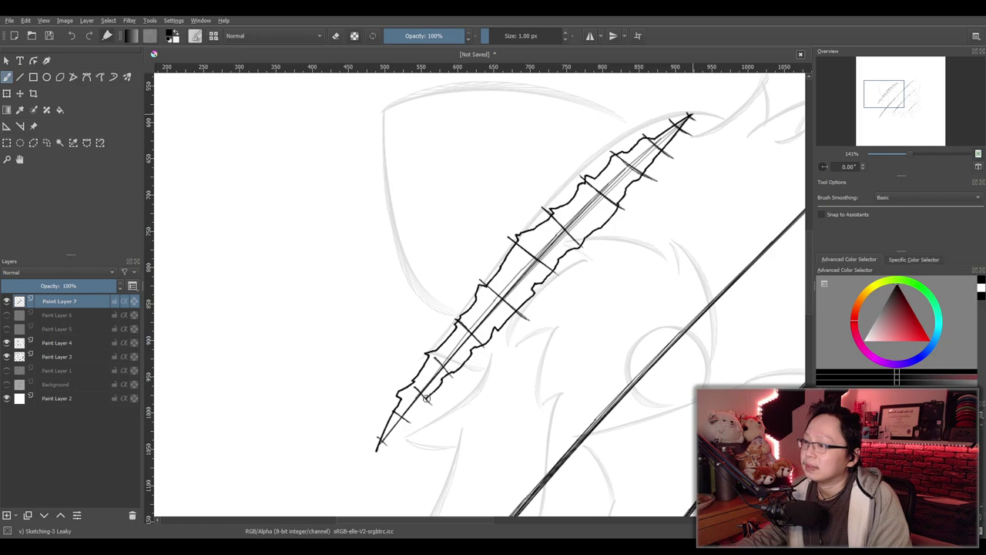
pyautogui.moveTo(407, 414); pyautogui.dragTo(383, 453)
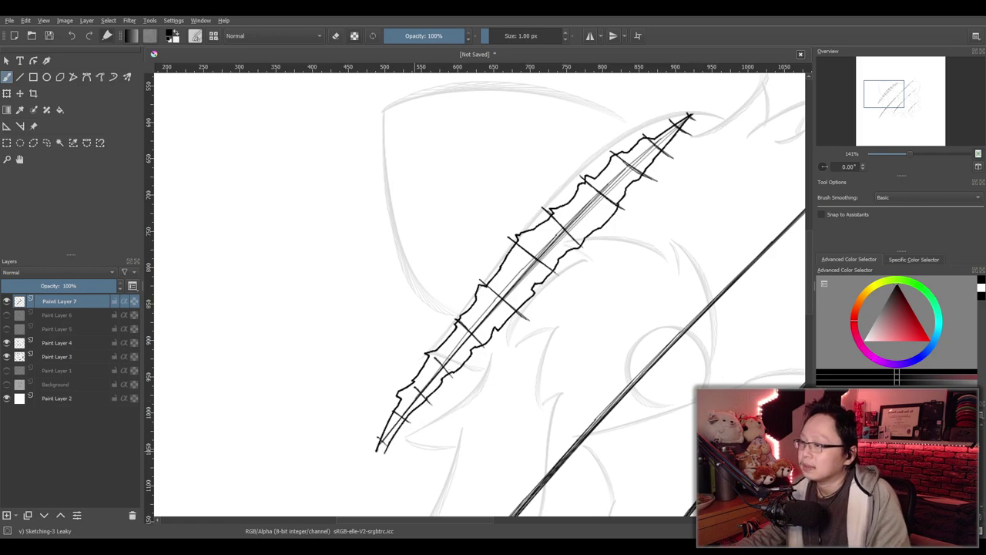
# Erase the inner edge's lower stretch below the eleventh tick and redraw it so it meets the outer edge in a point
pyautogui.scroll(5, 429, 424)
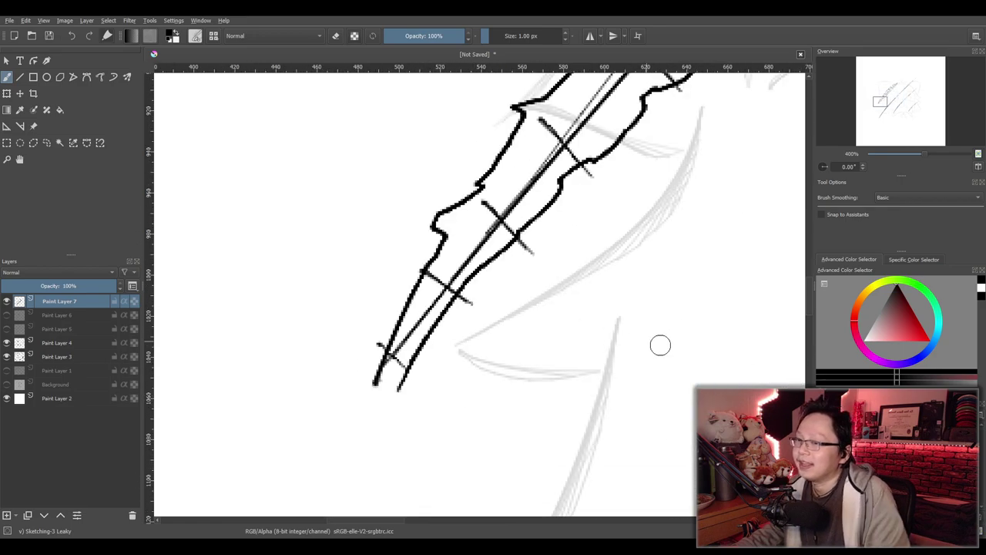
pyautogui.press('e')
pyautogui.moveTo(436, 378)
pyautogui.mouseDown()
pyautogui.moveTo(398, 387)
pyautogui.moveTo(454, 295)
pyautogui.moveTo(501, 251)
pyautogui.mouseUp()
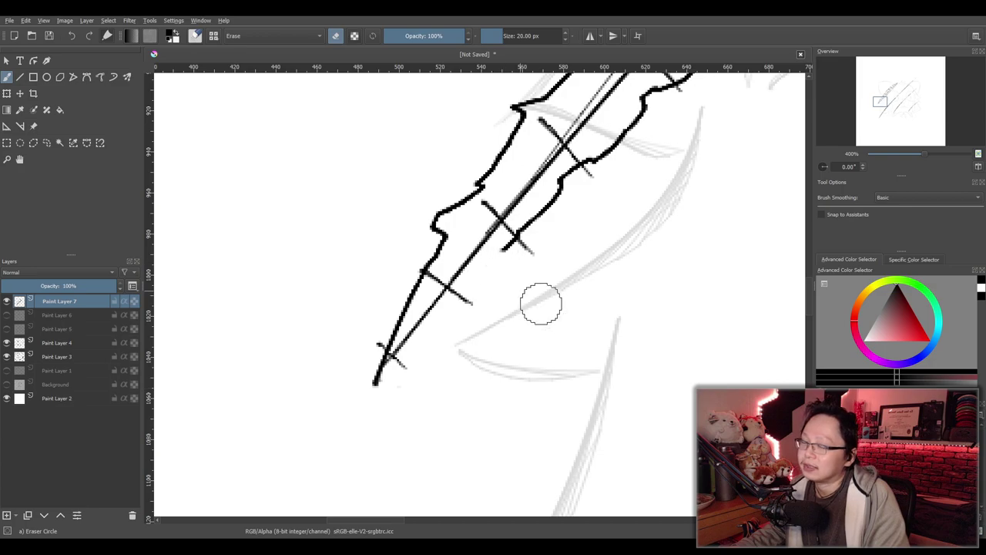
pyautogui.press('e')
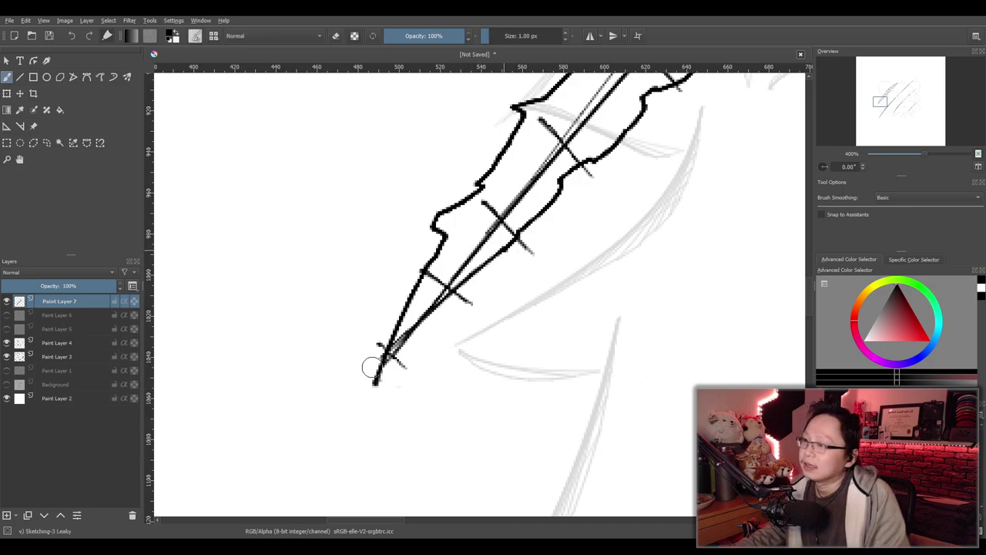
pyautogui.moveTo(503, 250); pyautogui.dragTo(480, 267)
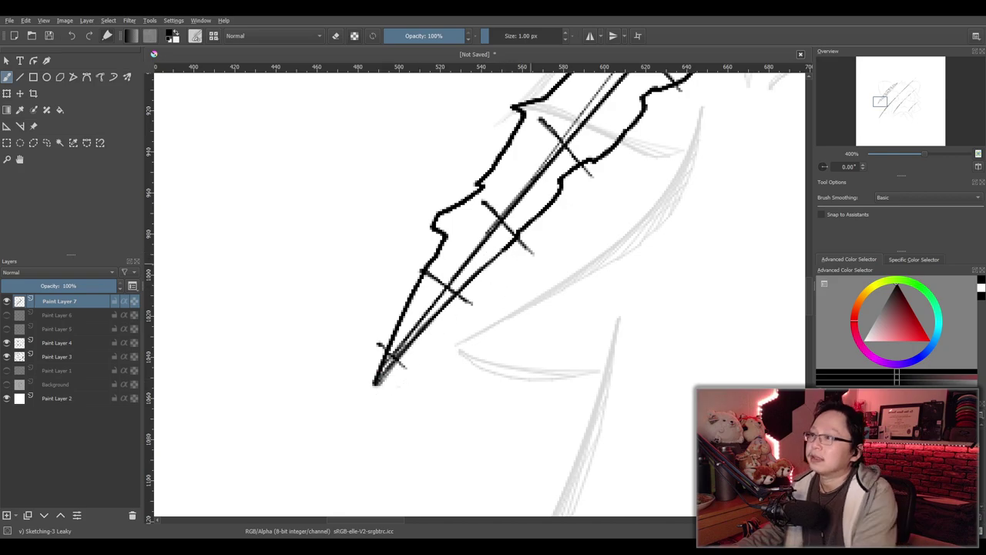
# Hide the Paint Layer 4 guides to review the torn outline against the face sketch, and show them again
pyautogui.scroll(-5, 546, 280)
pyautogui.scroll(5, 546, 280)
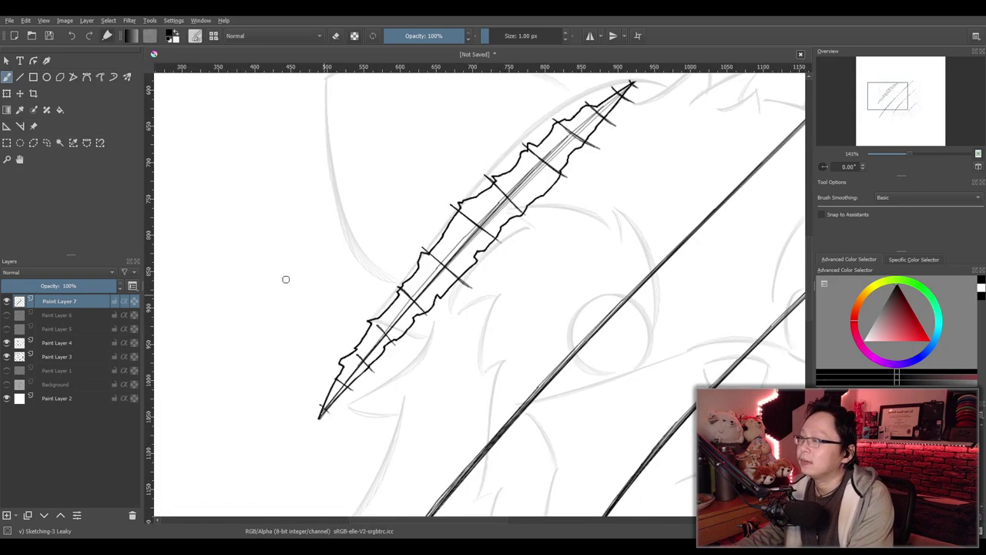
pyautogui.click(6, 342)
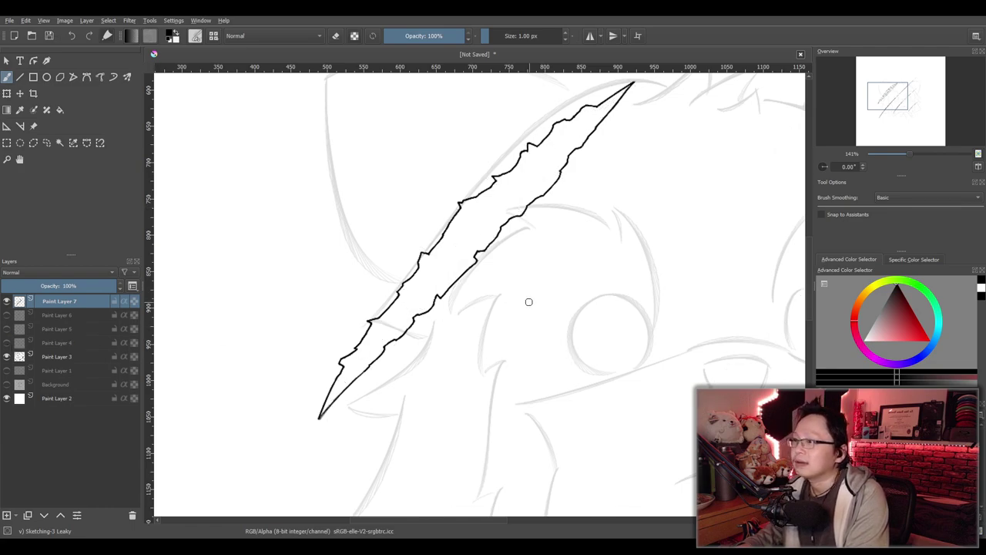
pyautogui.scroll(-4, 539, 299)
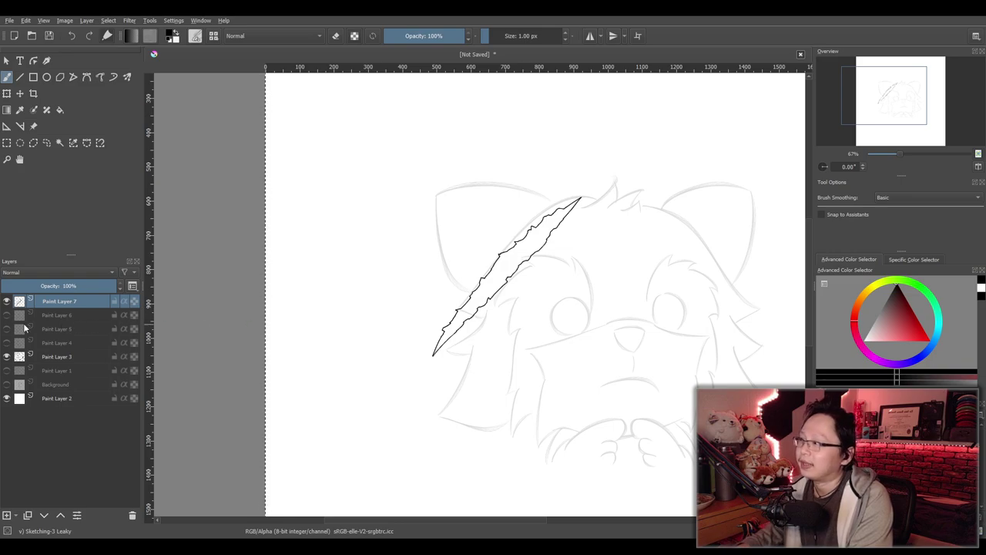
pyautogui.click(7, 343)
pyautogui.scroll(2, 605, 343)
pyautogui.moveTo(605, 343)
pyautogui.mouseDown()
pyautogui.moveTo(440, 378)
pyautogui.moveTo(464, 324)
pyautogui.mouseUp()
pyautogui.scroll(-2, 440, 379)
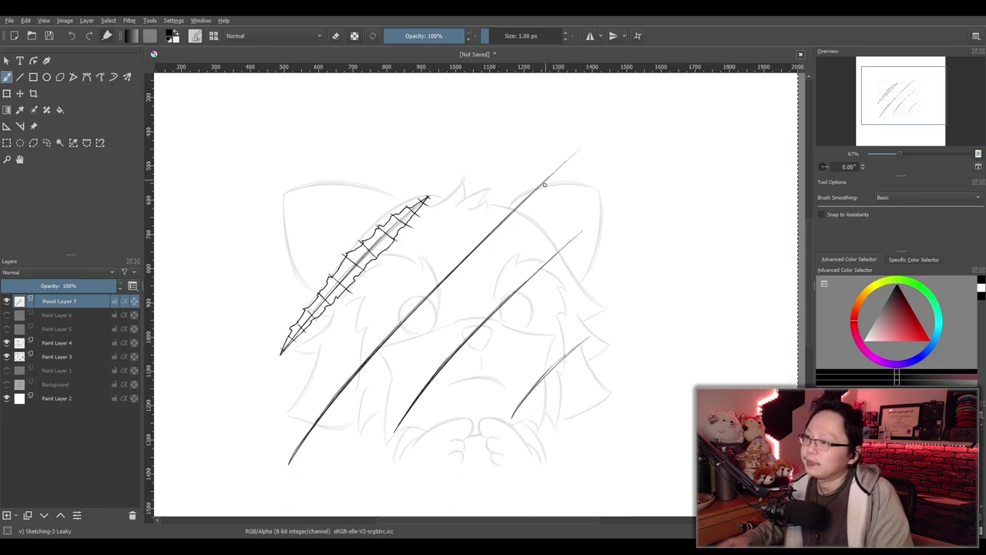
pyautogui.moveTo(578, 150); pyautogui.dragTo(532, 178)
pyautogui.hotkey('ctrl', 'z')
pyautogui.moveTo(575, 151)
pyautogui.mouseDown()
pyautogui.moveTo(542, 176)
pyautogui.moveTo(576, 151)
pyautogui.mouseUp()
pyautogui.hotkey('ctrl', 'z')
pyautogui.scroll(3, 542, 242)
pyautogui.moveTo(489, 238); pyautogui.dragTo(584, 234)
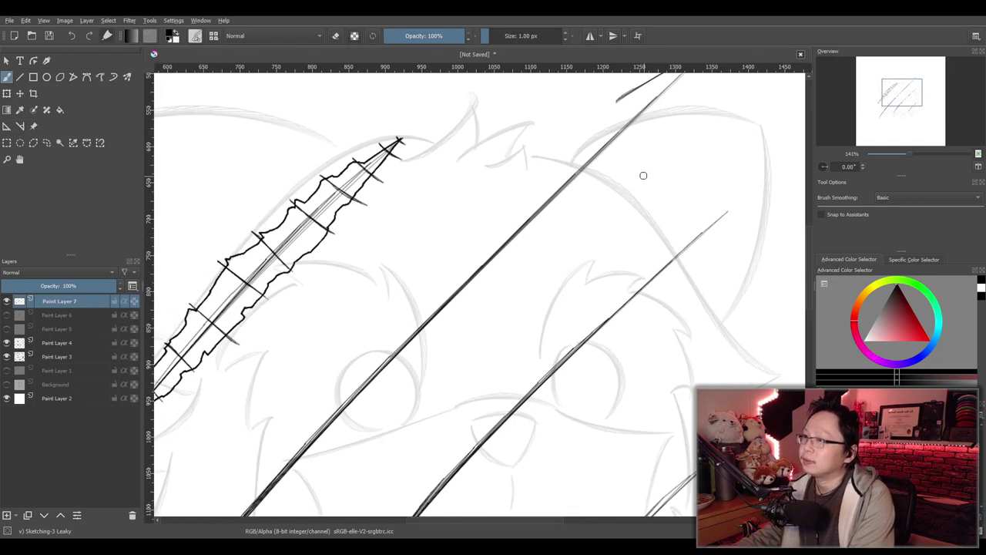
pyautogui.moveTo(667, 125); pyautogui.dragTo(563, 244)
pyautogui.scroll(-1, 563, 244)
pyautogui.scroll(1, 573, 237)
pyautogui.hotkey('ctrl', 'z')
pyautogui.scroll(-4, 603, 210)
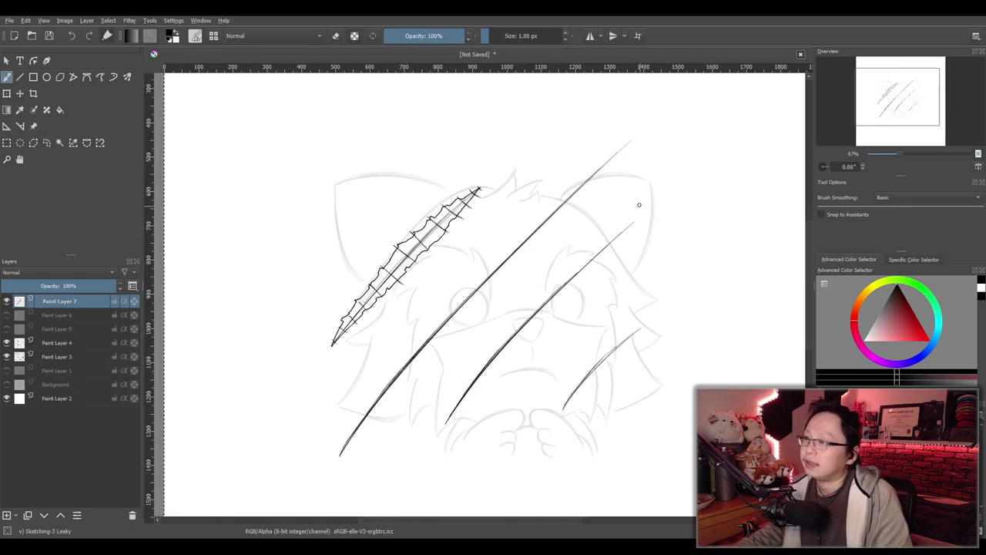
# Draw tick marks across the upper half of the longest guide line, widening them toward the middle of the face
pyautogui.moveTo(624, 144)
pyautogui.mouseDown()
pyautogui.moveTo(630, 150)
pyautogui.moveTo(610, 161)
pyautogui.moveTo(594, 204)
pyautogui.moveTo(543, 248)
pyautogui.mouseUp()
pyautogui.hotkey('ctrl', 'z')
pyautogui.hotkey('ctrl', 'z')
pyautogui.hotkey('ctrl', 'z')
pyautogui.hotkey('ctrl', 'z')
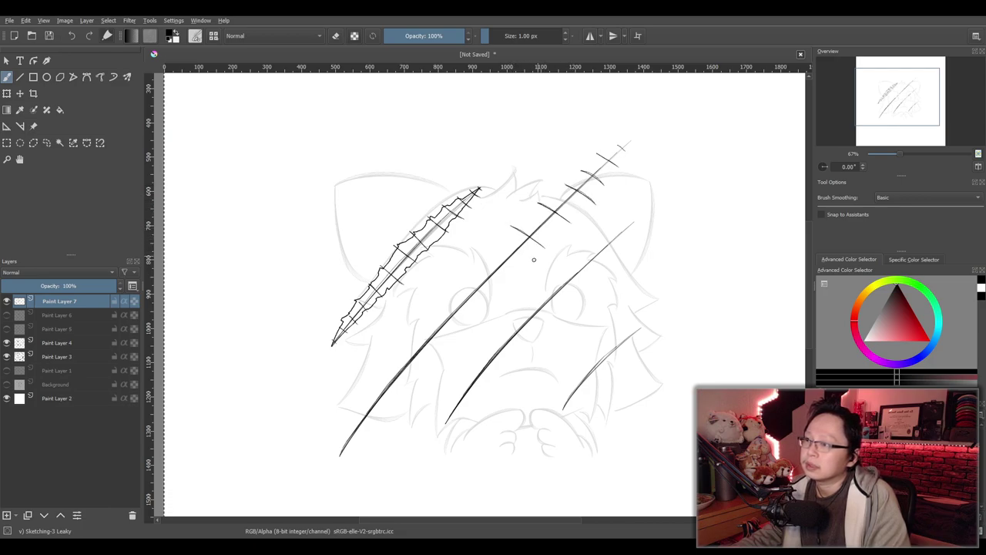
pyautogui.moveTo(479, 248); pyautogui.dragTo(524, 273)
pyautogui.hotkey('ctrl', 'z')
pyautogui.moveTo(479, 249); pyautogui.dragTo(524, 274)
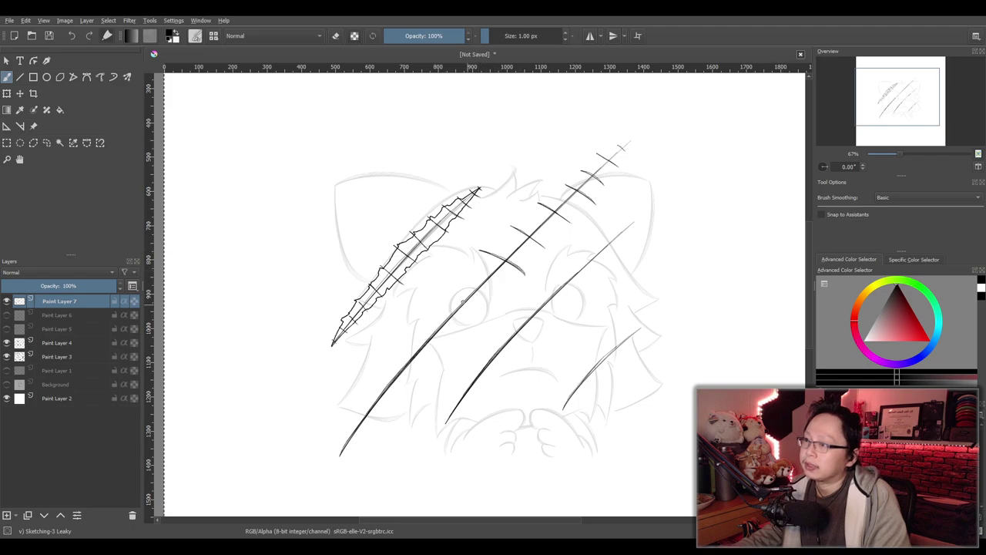
pyautogui.moveTo(455, 277); pyautogui.dragTo(493, 300)
pyautogui.hotkey('ctrl', 'z')
pyautogui.hotkey('ctrl', 'z')
pyautogui.hotkey('ctrl', 'z')
pyautogui.moveTo(460, 271); pyautogui.dragTo(494, 299)
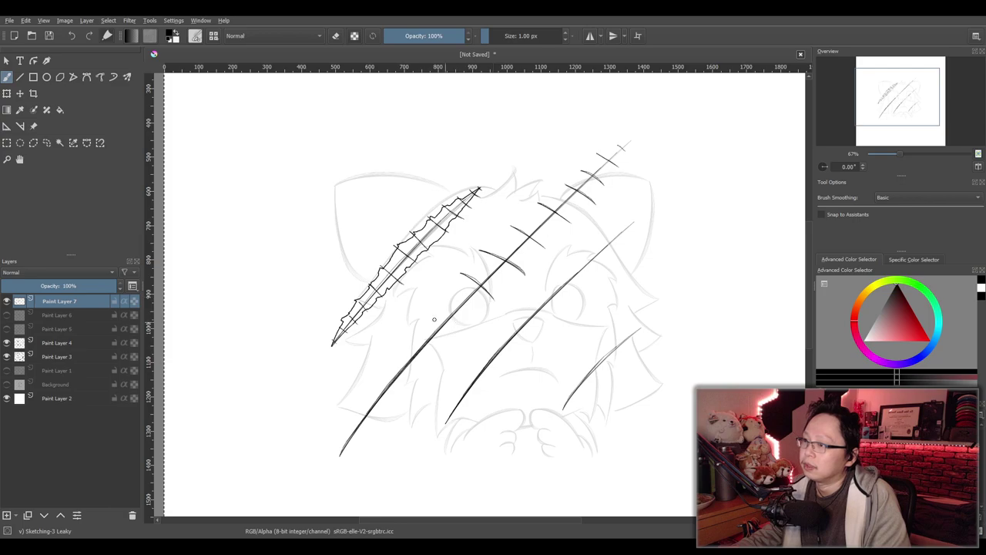
# Draw progressively shorter tick marks across the lower half of the longest guide line, down to its lower tip
pyautogui.moveTo(421, 299)
pyautogui.mouseDown()
pyautogui.moveTo(466, 328)
pyautogui.moveTo(398, 399)
pyautogui.mouseUp()
pyautogui.hotkey('ctrl', 'z')
pyautogui.hotkey('ctrl', 'z')
pyautogui.hotkey('ctrl', 'z')
pyautogui.hotkey('ctrl', 'z')
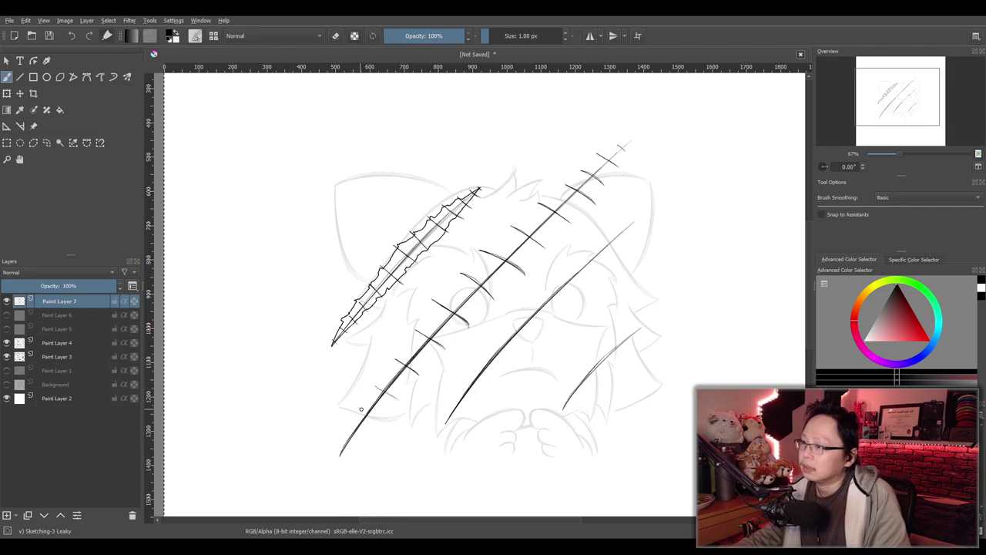
pyautogui.moveTo(345, 434); pyautogui.dragTo(359, 444)
pyautogui.hotkey('ctrl', 'z')
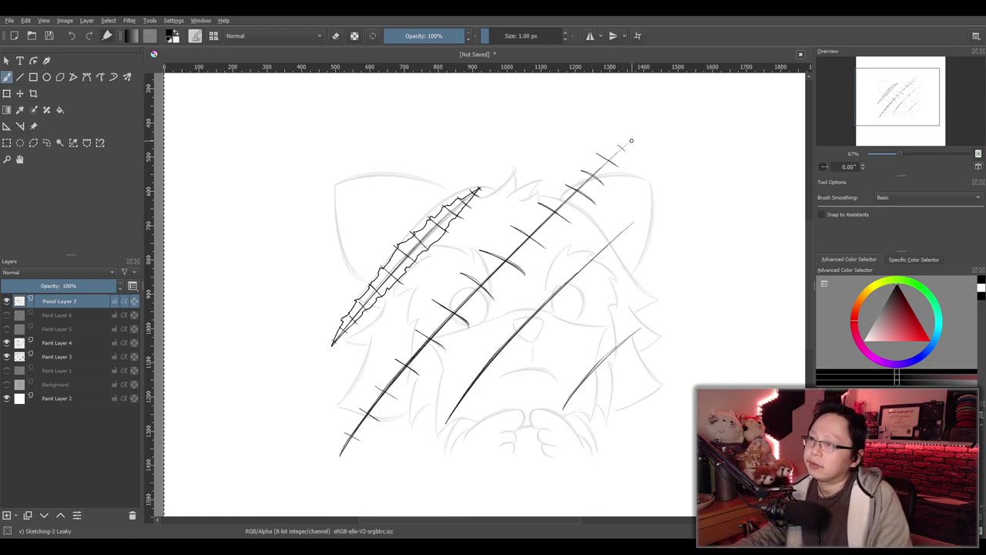
# Draw the outer torn edge of the longest scratch along the tick ends, from the upper tip to the lower tip
pyautogui.moveTo(630, 140); pyautogui.dragTo(599, 158)
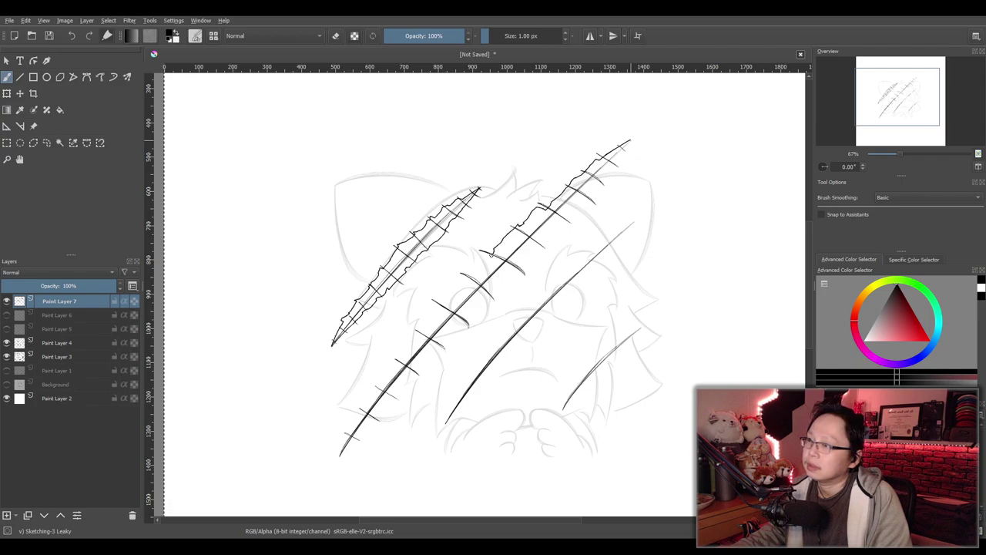
pyautogui.hotkey('ctrl', 'z')
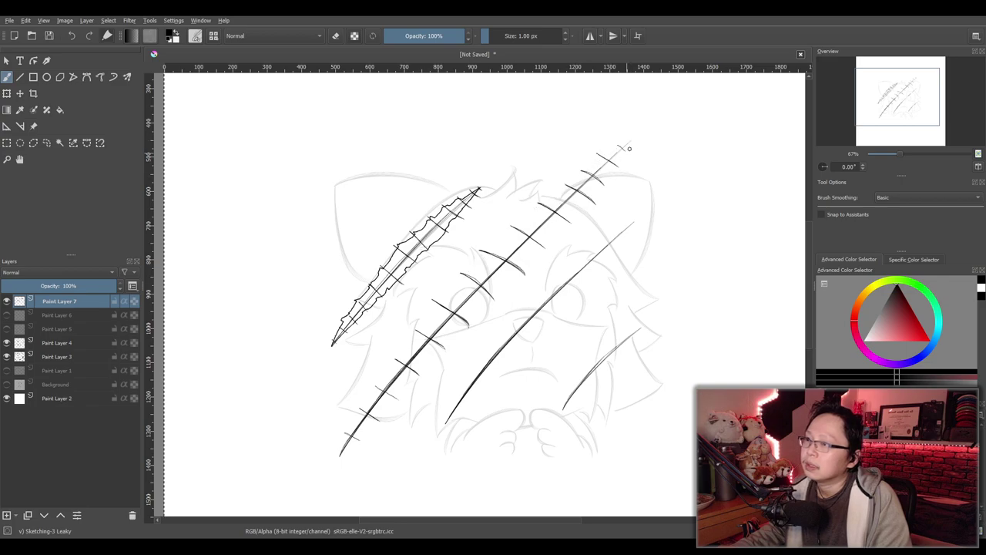
pyautogui.moveTo(630, 138); pyautogui.dragTo(595, 158)
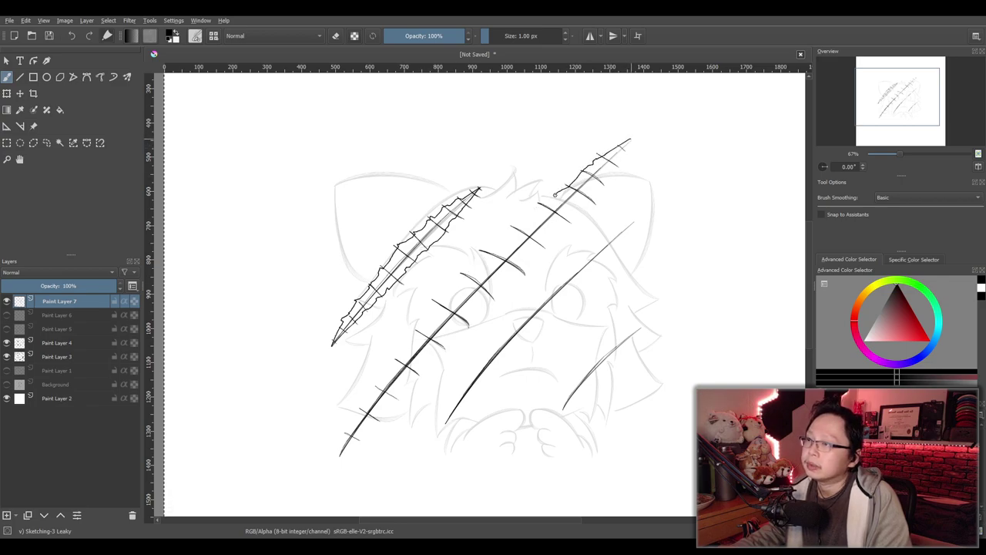
pyautogui.moveTo(512, 230); pyautogui.dragTo(452, 284)
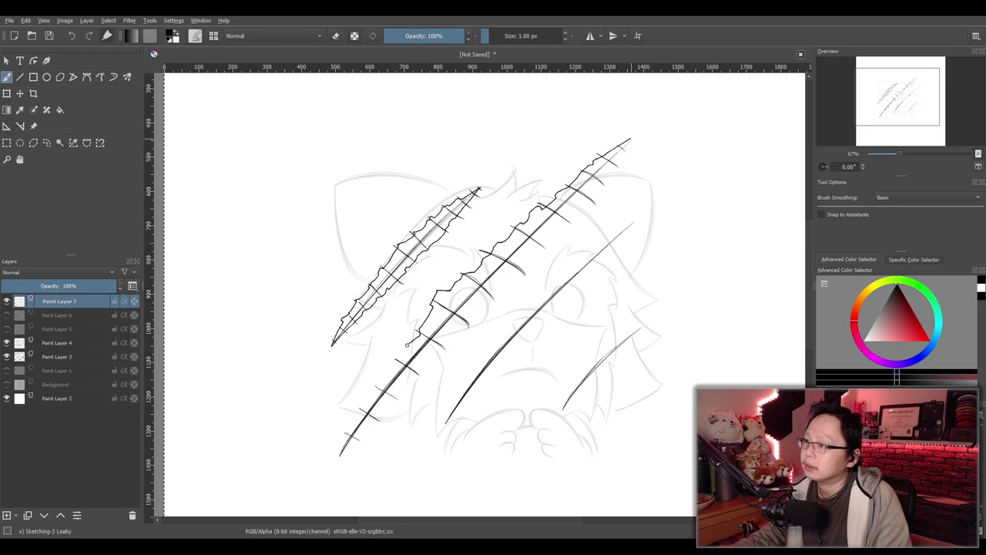
pyautogui.moveTo(366, 398); pyautogui.dragTo(340, 454)
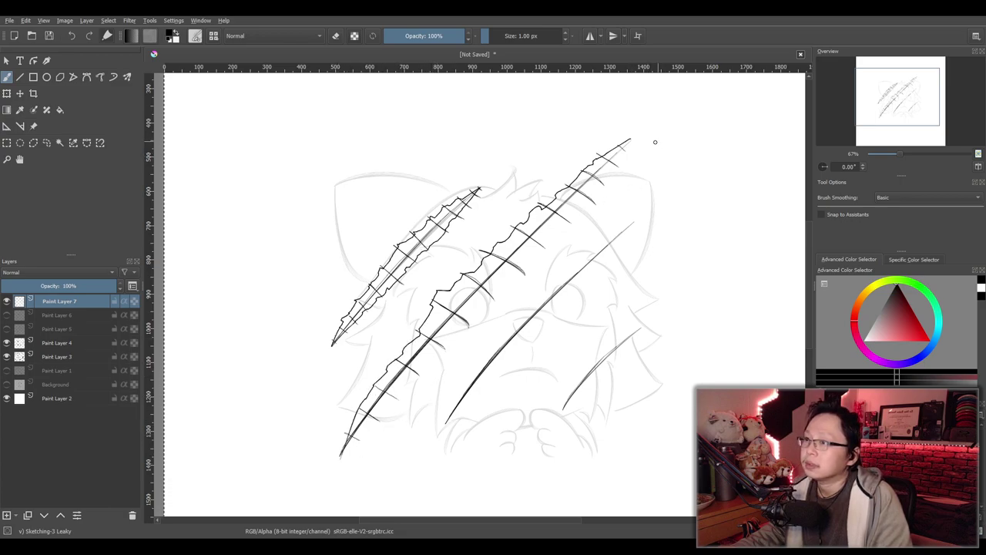
# Draw the inner torn edge of the longest scratch from the upper tip along the opposite tick ends to the lower tip
pyautogui.moveTo(630, 139); pyautogui.dragTo(578, 200)
pyautogui.hotkey('ctrl', 'z')
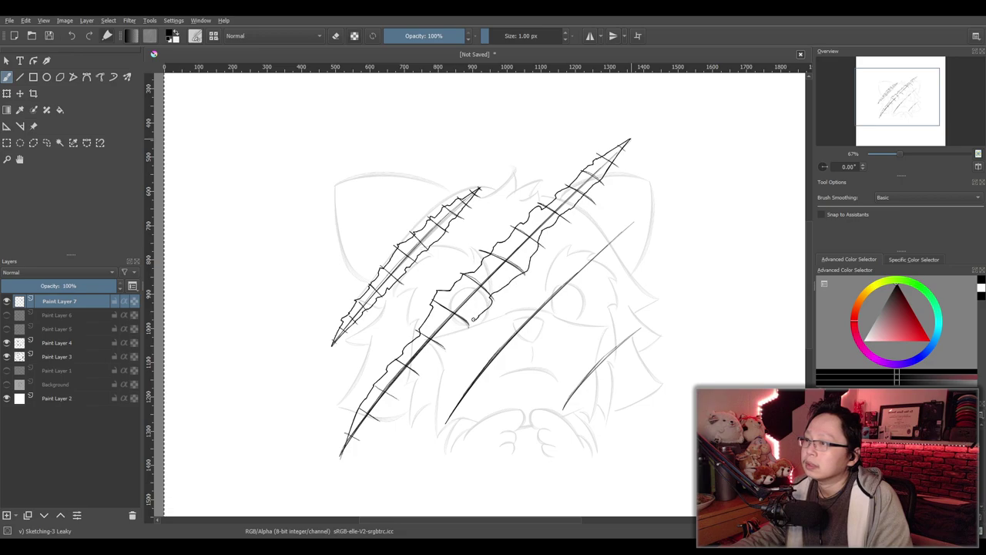
pyautogui.moveTo(465, 328); pyautogui.dragTo(341, 461)
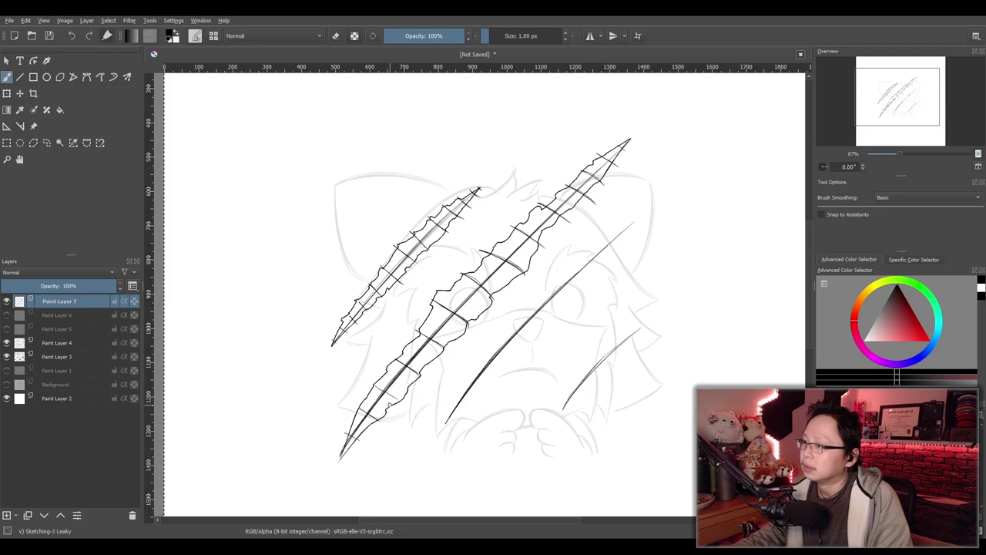
# Hide the Paint Layer 4 guides to check which marks belong to the outline layer, and show them again
pyautogui.scroll(-1, 437, 403)
pyautogui.scroll(1, 437, 403)
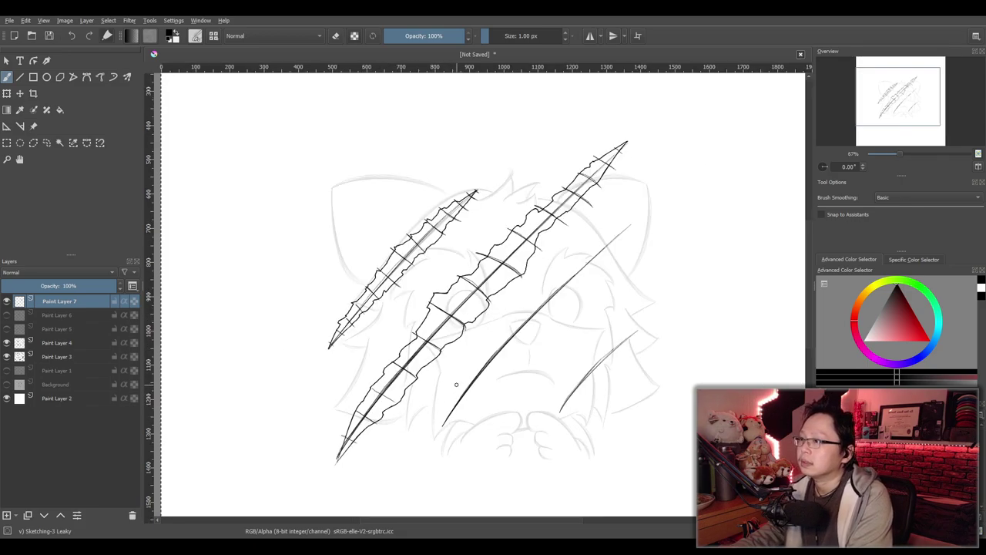
pyautogui.click(7, 344)
pyautogui.click(7, 343)
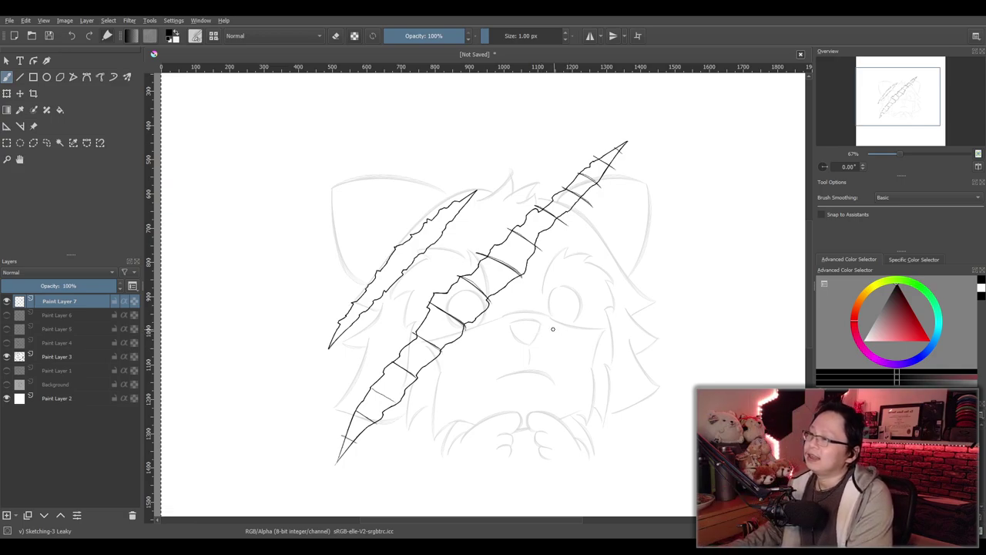
pyautogui.click(7, 342)
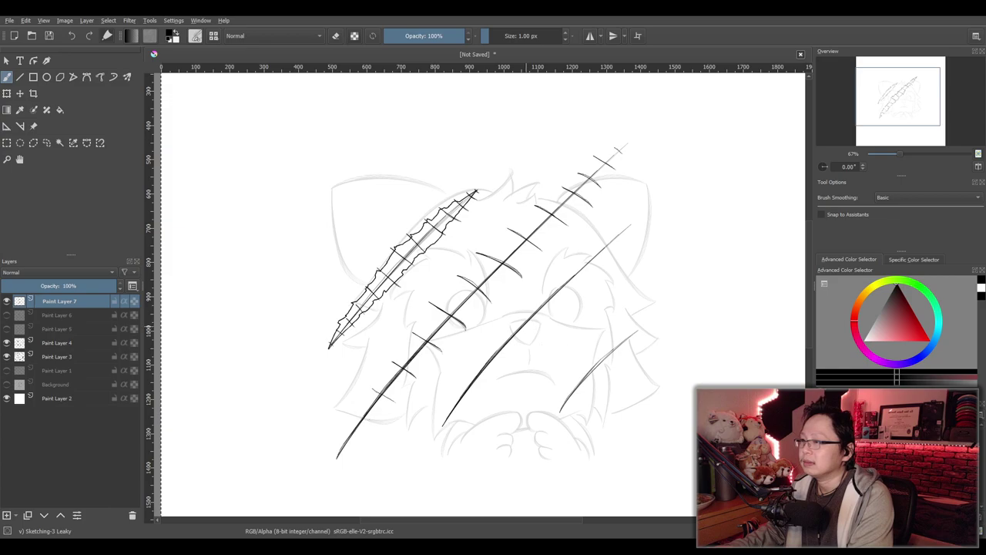
# Undo both torn edges and all tick marks drawn along the longest guide line
pyautogui.hotkey('ctrl', 'z')
pyautogui.hotkey('ctrl', 'z')
pyautogui.hotkey('ctrl', 'z')
pyautogui.hotkey('ctrl', 'z')
pyautogui.hotkey('ctrl', 'z')
pyautogui.hotkey('ctrl', 'z')
pyautogui.hotkey('ctrl', 'z')
pyautogui.hotkey('ctrl', 'z')
pyautogui.hotkey('ctrl', 'z')
pyautogui.hotkey('ctrl', 'z')
pyautogui.hotkey('ctrl', 'z')
pyautogui.hotkey('ctrl', 'z')
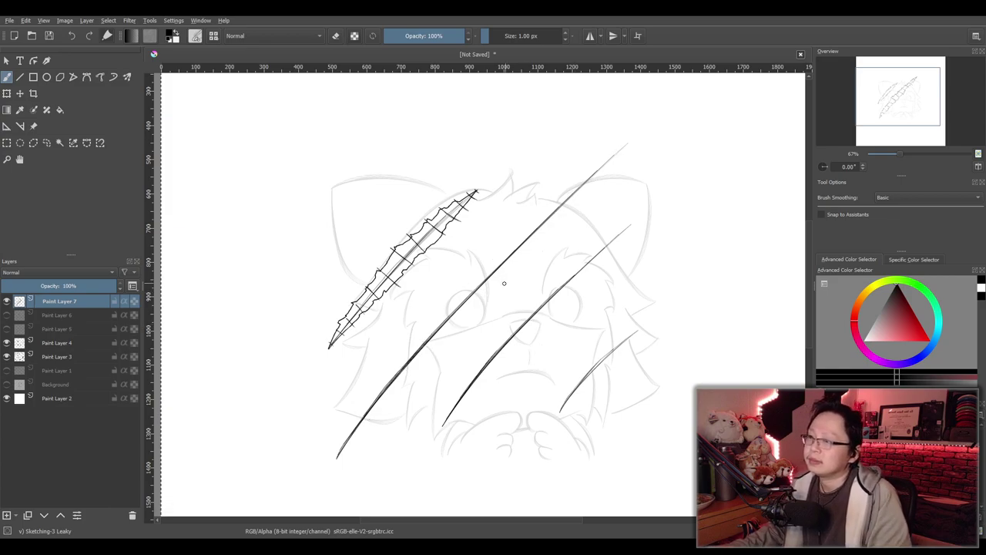
# Lasso the longest guide line with a freehand selection and move it slightly up and left on Paint Layer 4
pyautogui.click(47, 141)
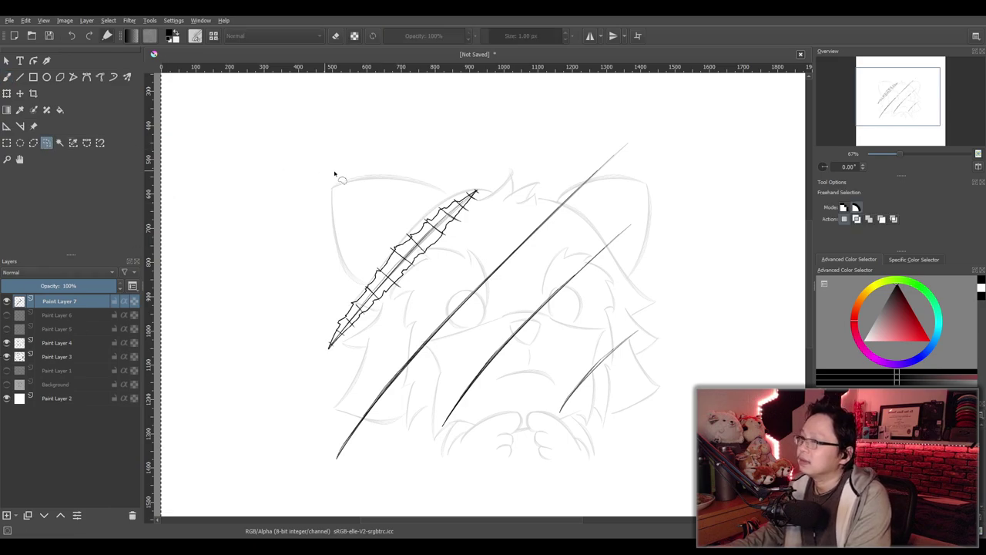
pyautogui.moveTo(614, 138)
pyautogui.mouseDown()
pyautogui.moveTo(512, 210)
pyautogui.moveTo(326, 435)
pyautogui.moveTo(357, 475)
pyautogui.moveTo(549, 252)
pyautogui.moveTo(624, 192)
pyautogui.moveTo(654, 148)
pyautogui.moveTo(612, 137)
pyautogui.mouseUp()
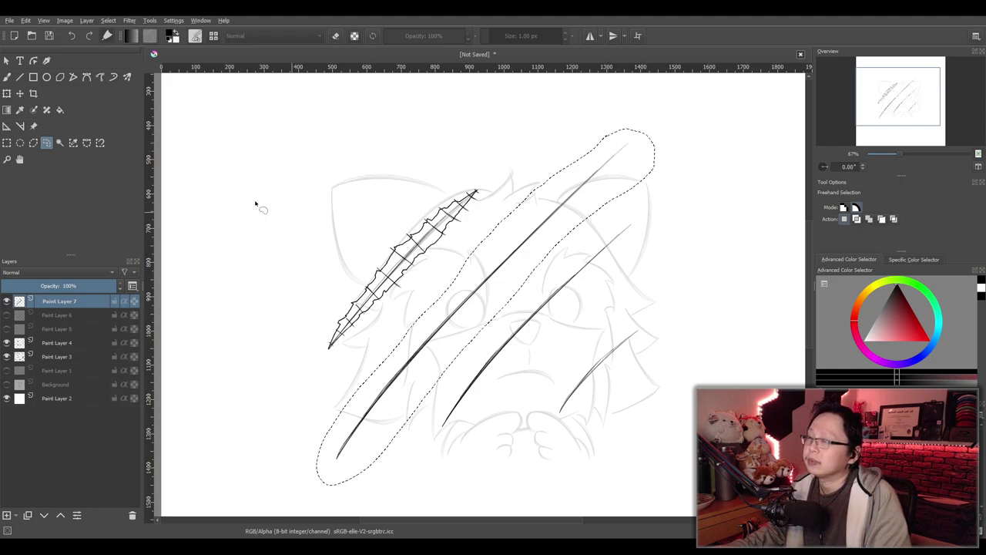
pyautogui.click(20, 93)
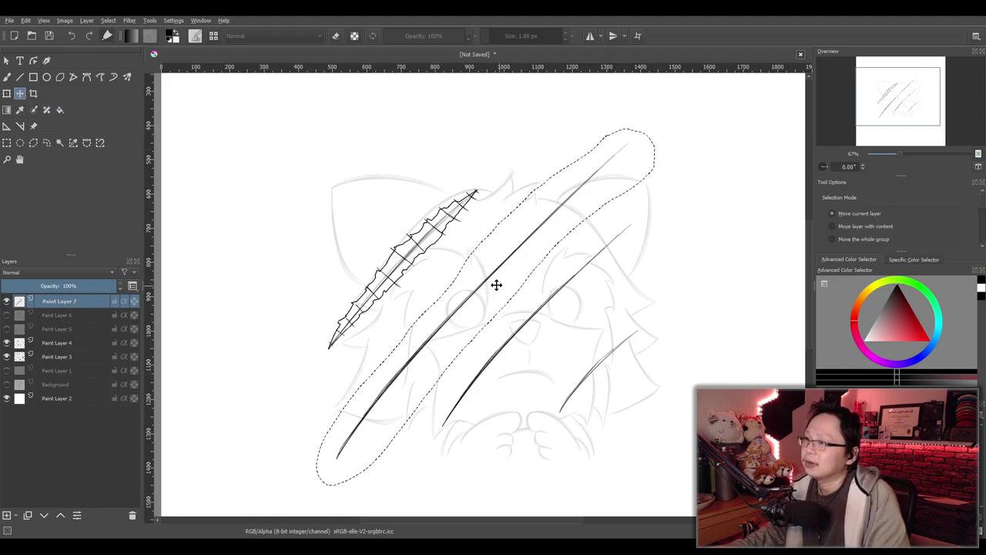
pyautogui.click(68, 344)
pyautogui.moveTo(496, 305)
pyautogui.mouseDown()
pyautogui.moveTo(477, 292)
pyautogui.moveTo(485, 286)
pyautogui.mouseUp()
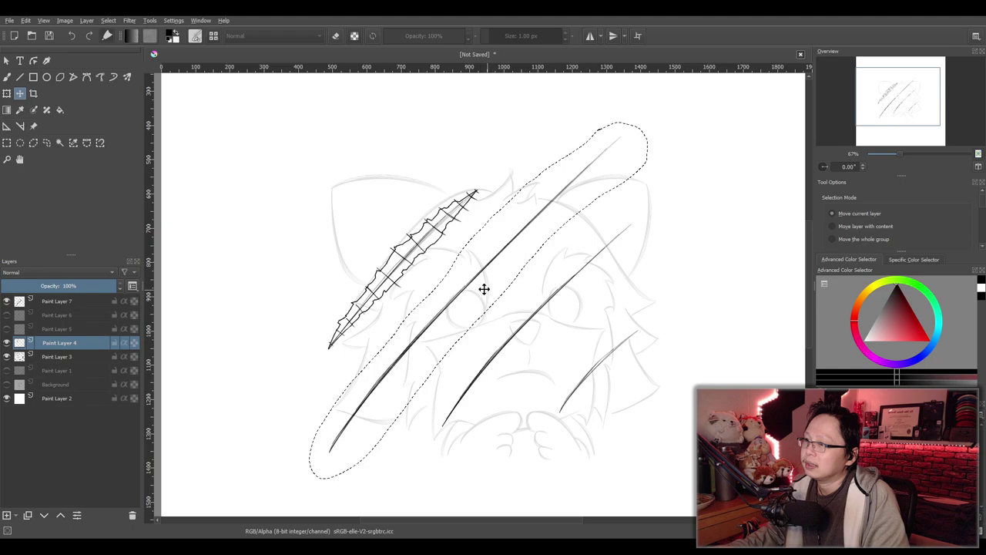
# Replace the lasso with a rectangular selection around the whole face sketch, keeping Paint Layer 4 as the active layer
pyautogui.click(62, 301)
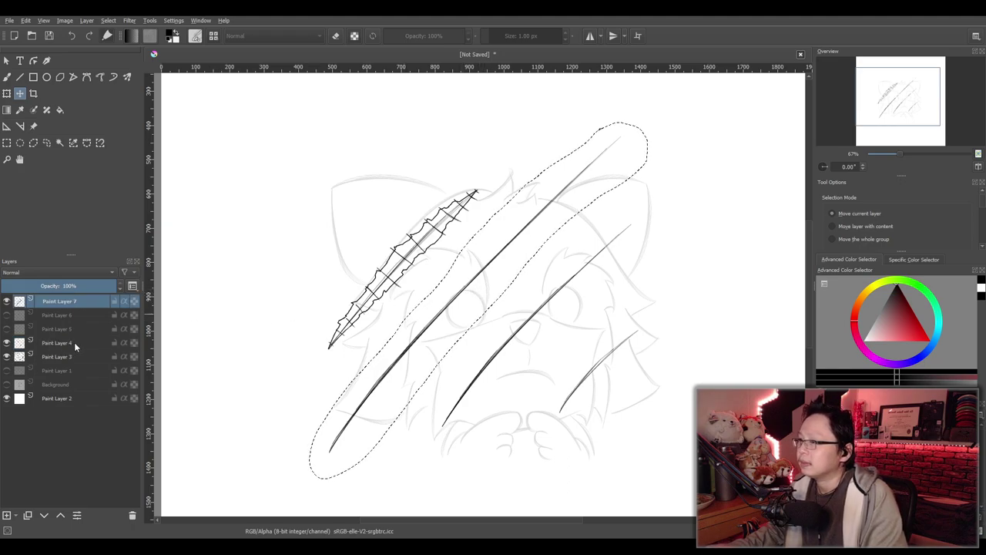
pyautogui.click(6, 142)
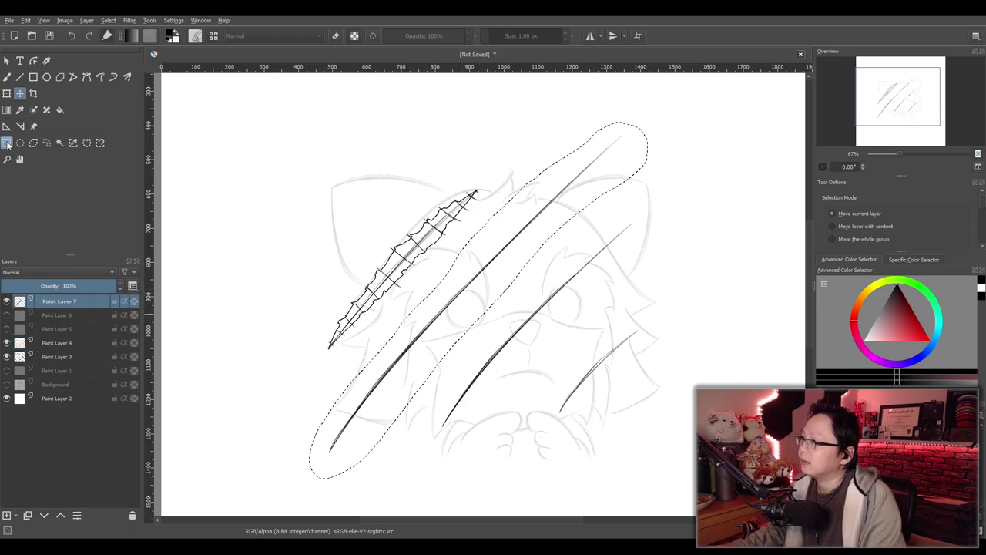
pyautogui.moveTo(254, 104); pyautogui.dragTo(727, 479)
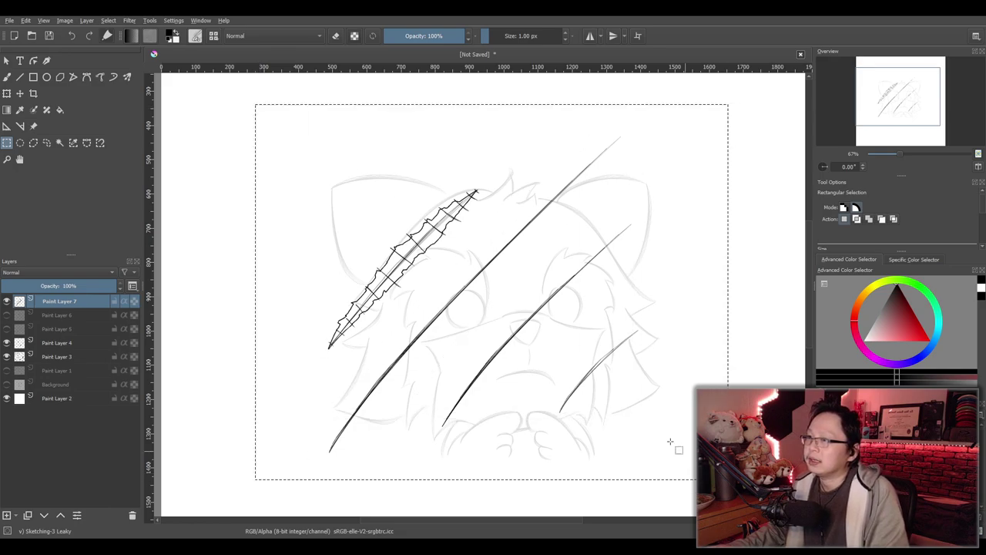
pyautogui.click(60, 344)
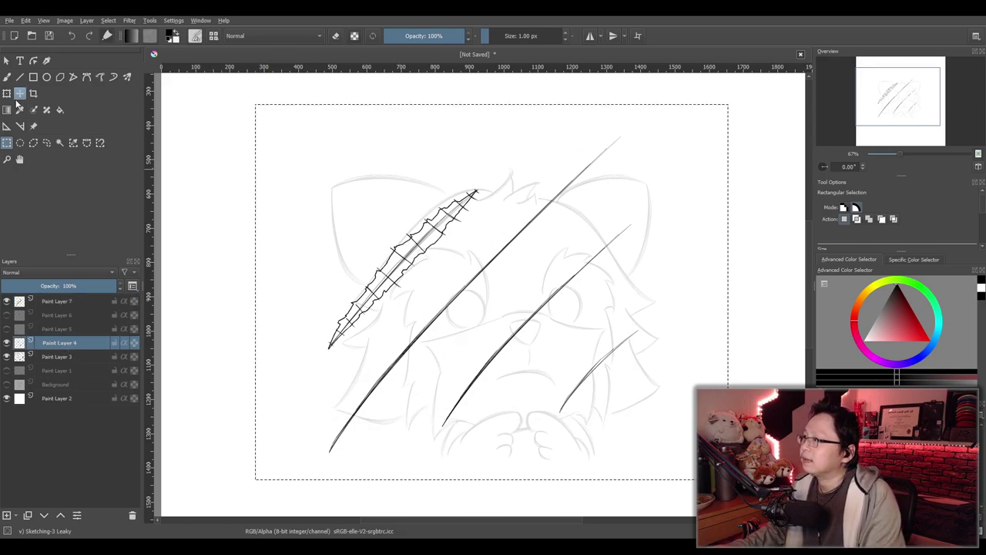
# Brush curved tick marks across the upper part of the longest guide line on Paint Layer 4, lengthening them toward the middle
pyautogui.click(10, 78)
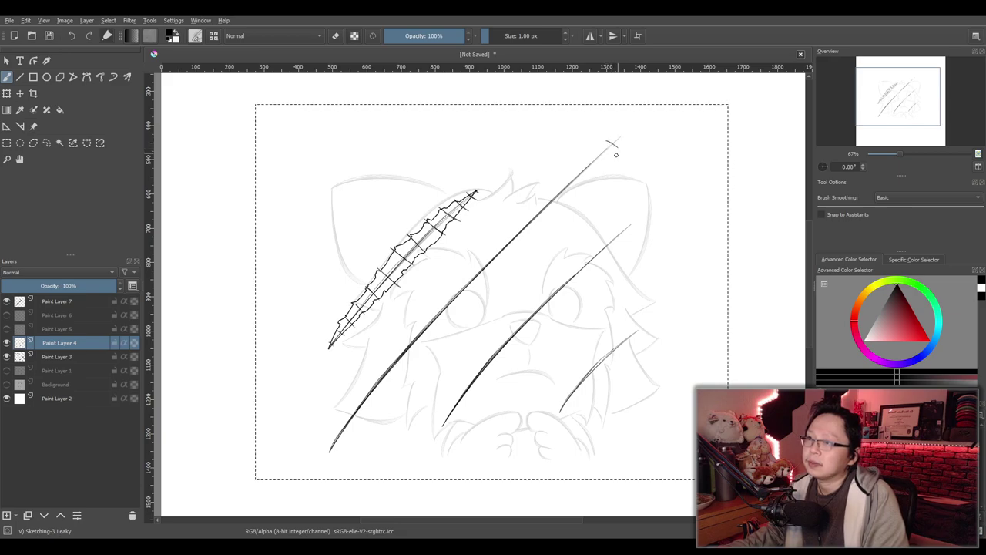
pyautogui.moveTo(586, 154)
pyautogui.mouseDown()
pyautogui.moveTo(607, 168)
pyautogui.moveTo(584, 182)
pyautogui.moveTo(551, 244)
pyautogui.mouseUp()
pyautogui.hotkey('ctrl', 'z')
pyautogui.hotkey('ctrl', 'z')
pyautogui.hotkey('ctrl', 'z')
pyautogui.hotkey('ctrl', 'z')
pyautogui.moveTo(504, 215); pyautogui.dragTo(543, 245)
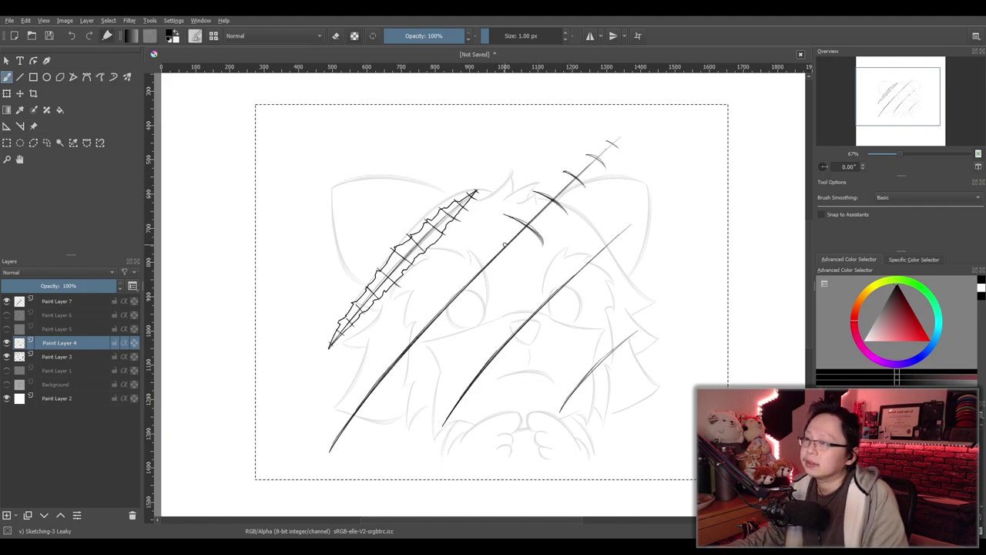
# Continue the curved tick marks across the middle and lower parts of the longest guide line, shortening them toward the lower tip
pyautogui.moveTo(479, 235); pyautogui.dragTo(521, 261)
pyautogui.hotkey('ctrl', 'z')
pyautogui.hotkey('ctrl', 'z')
pyautogui.moveTo(476, 239)
pyautogui.mouseDown()
pyautogui.moveTo(516, 265)
pyautogui.moveTo(496, 288)
pyautogui.mouseUp()
pyautogui.hotkey('ctrl', 'z')
pyautogui.moveTo(451, 262); pyautogui.dragTo(487, 279)
pyautogui.moveTo(453, 264)
pyautogui.mouseDown()
pyautogui.moveTo(491, 289)
pyautogui.moveTo(438, 332)
pyautogui.mouseUp()
pyautogui.hotkey('ctrl', 'z')
pyautogui.hotkey('ctrl', 'z')
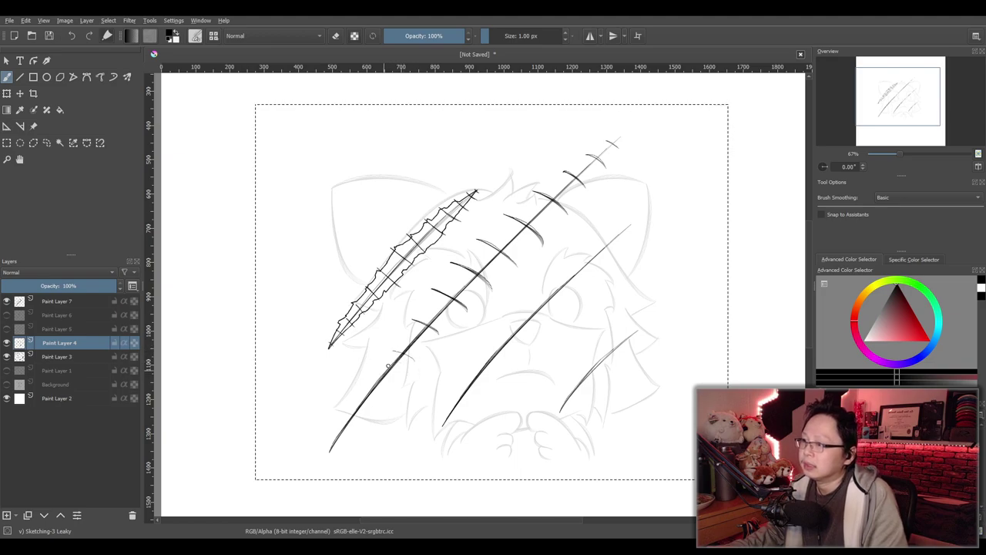
pyautogui.moveTo(393, 343); pyautogui.dragTo(413, 356)
pyautogui.moveTo(359, 391)
pyautogui.mouseDown()
pyautogui.moveTo(373, 408)
pyautogui.moveTo(353, 434)
pyautogui.mouseUp()
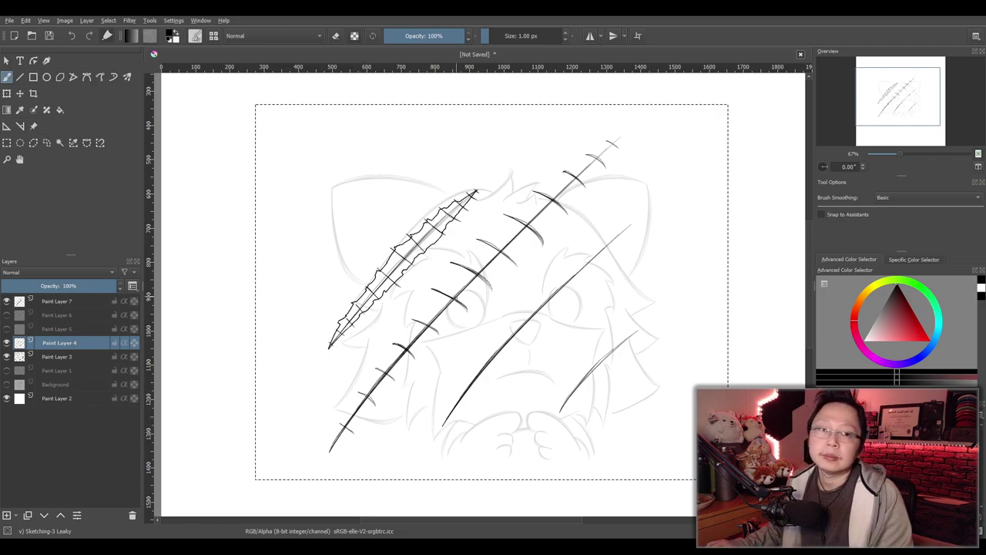
# On Paint Layer 7, draw the longest scratch's outer torn edge from the upper tip along the tick ends to the lower tip
pyautogui.click(68, 300)
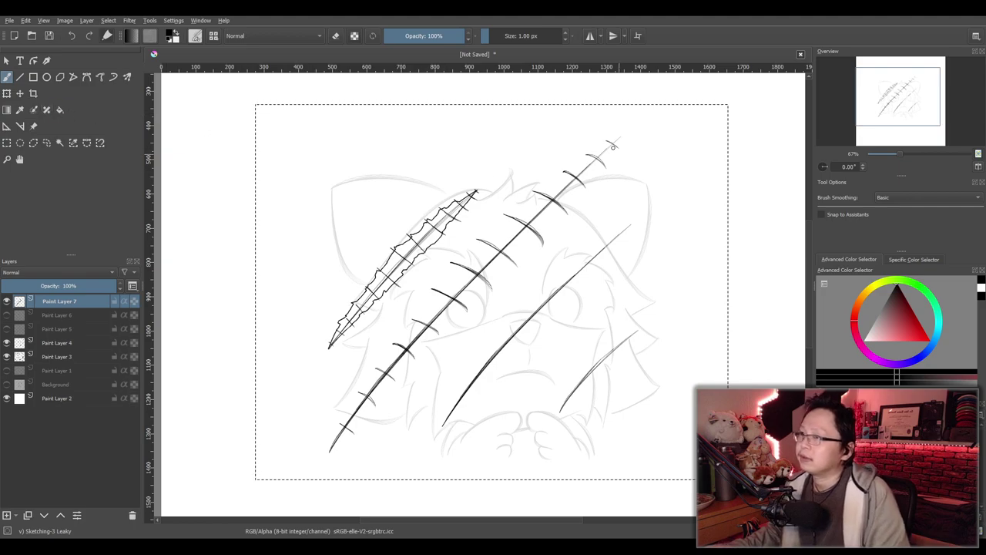
pyautogui.hotkey('ctrl', 'z')
pyautogui.moveTo(620, 136); pyautogui.dragTo(570, 168)
pyautogui.hotkey('ctrl', 'z')
pyautogui.moveTo(620, 136); pyautogui.dragTo(561, 174)
pyautogui.hotkey('ctrl', 'z')
pyautogui.moveTo(621, 136); pyautogui.dragTo(571, 173)
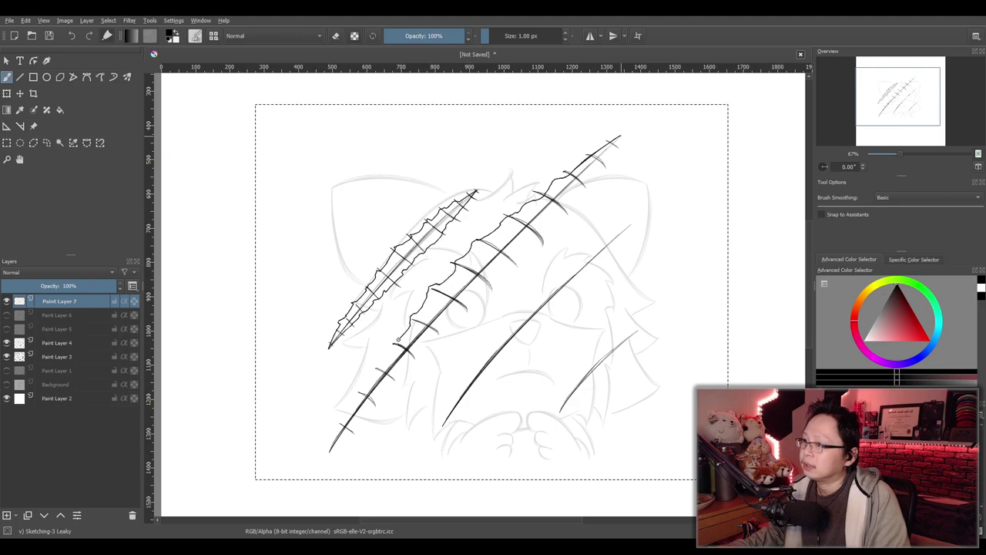
pyautogui.moveTo(387, 354); pyautogui.dragTo(331, 450)
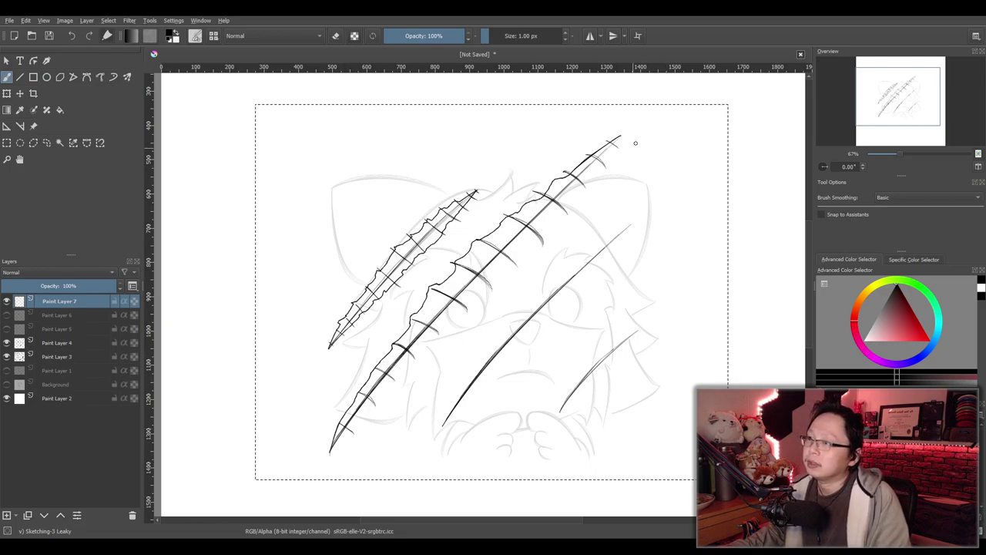
# Draw the longest scratch's inner torn edge along the opposite tick ends to the lower tip, and hide the Paint Layer 4 guides
pyautogui.moveTo(620, 136); pyautogui.dragTo(587, 182)
pyautogui.hotkey('ctrl', 'z')
pyautogui.moveTo(620, 137); pyautogui.dragTo(591, 178)
pyautogui.hotkey('ctrl', 'z')
pyautogui.moveTo(620, 137); pyautogui.dragTo(583, 185)
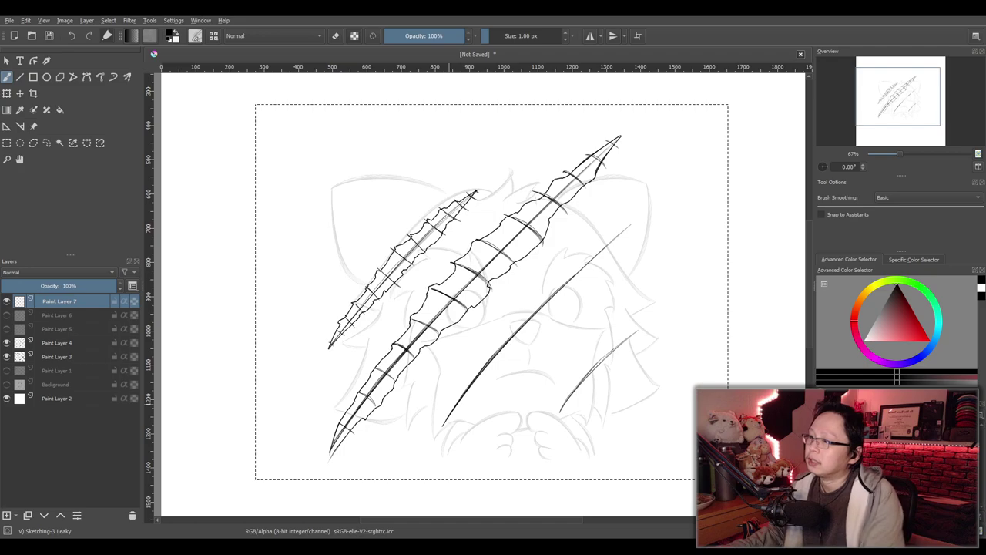
pyautogui.click(7, 342)
pyautogui.moveTo(531, 333); pyautogui.dragTo(510, 328)
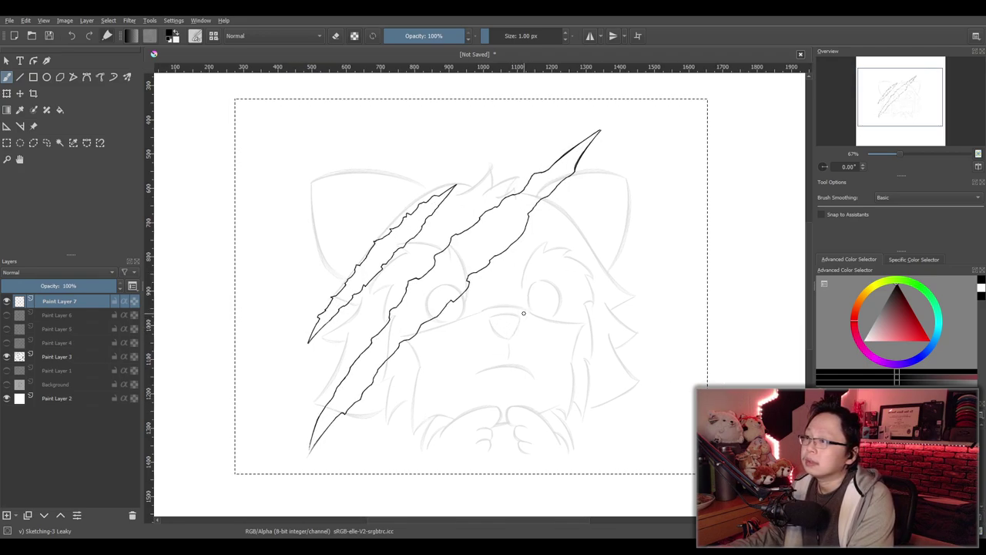
# Erase the rough upper stretch of the longest scratch's outer edge and redraw it as one clean curve to the upper tip
pyautogui.scroll(5, 563, 282)
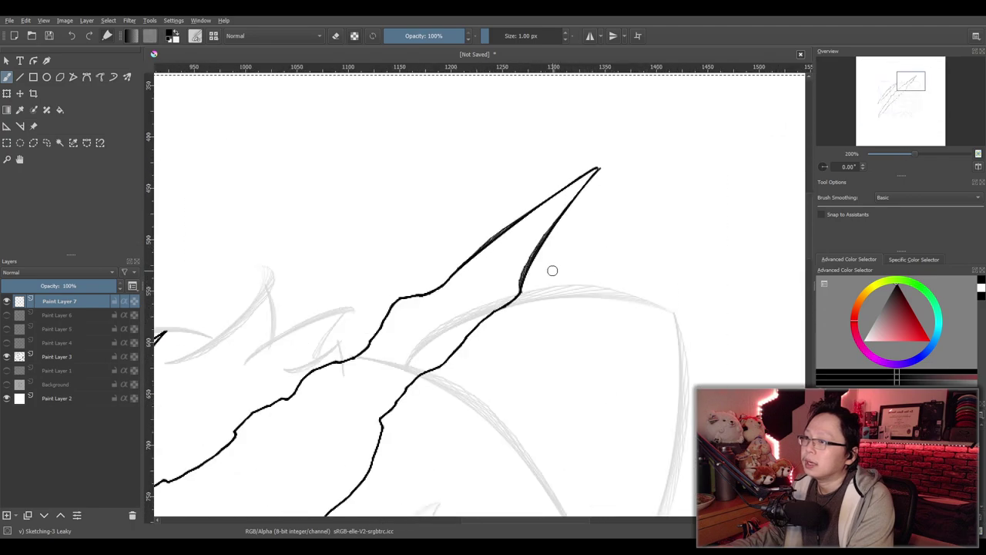
pyautogui.scroll(-5, 535, 269)
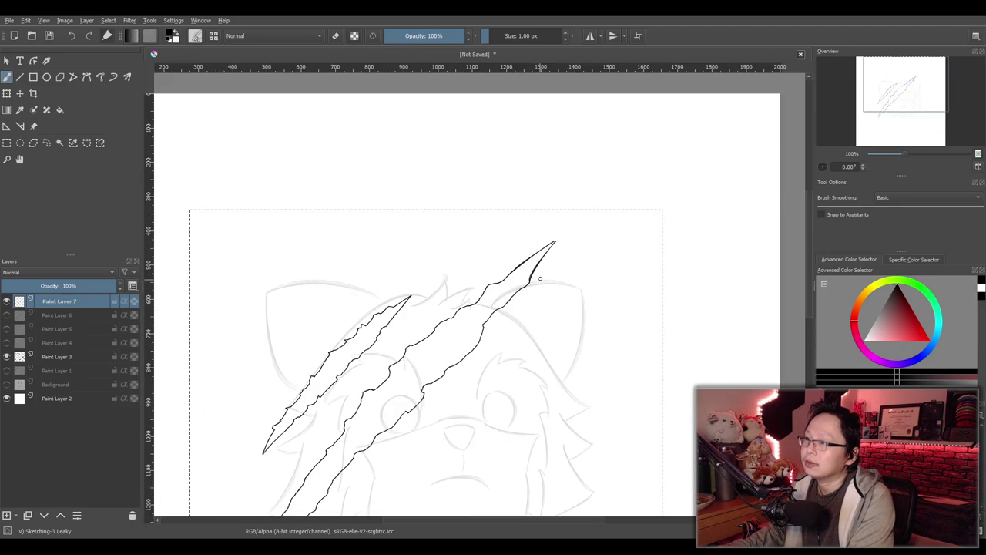
pyautogui.scroll(2, 537, 283)
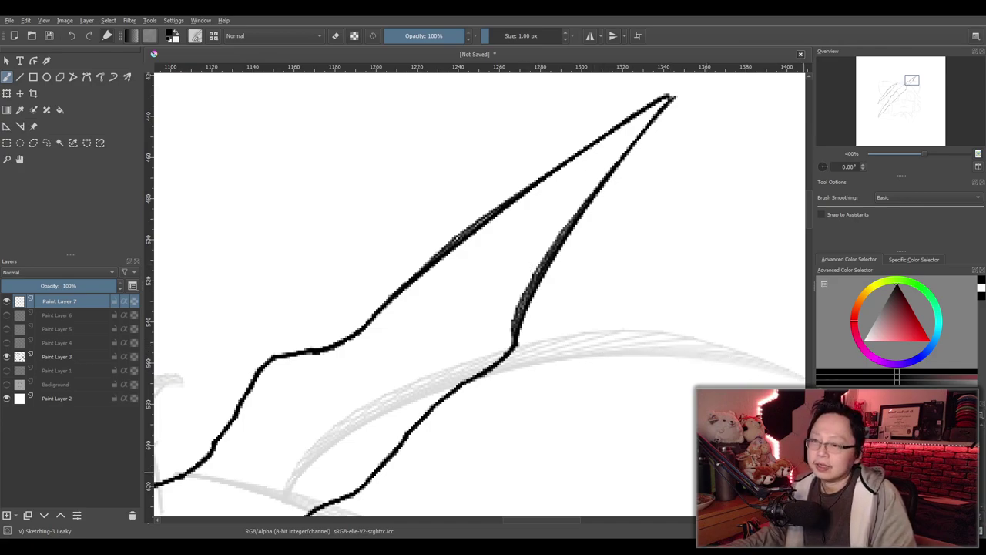
pyautogui.press('/')
pyautogui.moveTo(412, 288)
pyautogui.mouseDown()
pyautogui.moveTo(397, 301)
pyautogui.moveTo(392, 293)
pyautogui.moveTo(633, 115)
pyautogui.mouseUp()
pyautogui.moveTo(585, 154)
pyautogui.mouseDown()
pyautogui.moveTo(600, 129)
pyautogui.moveTo(661, 93)
pyautogui.moveTo(631, 110)
pyautogui.moveTo(657, 94)
pyautogui.mouseUp()
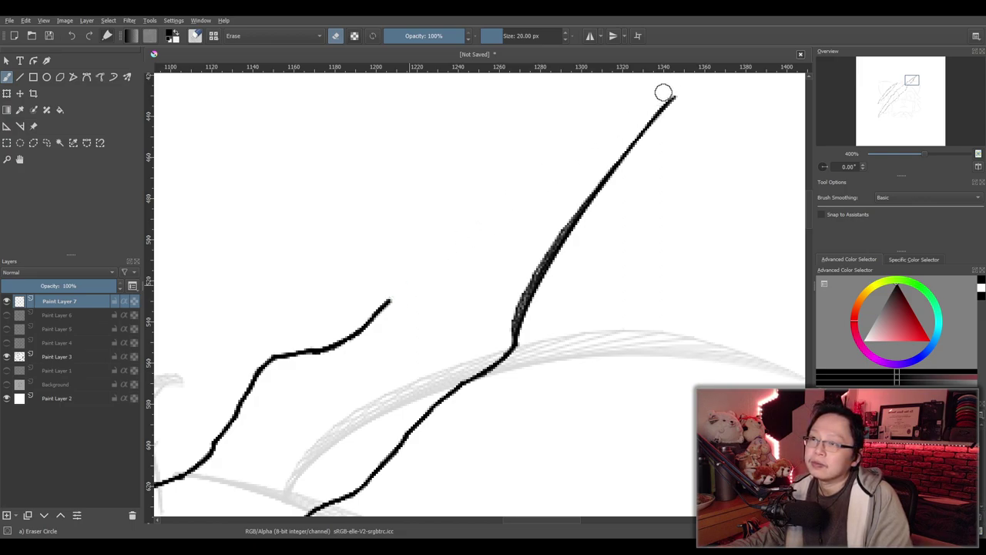
pyautogui.press('e')
pyautogui.moveTo(392, 291); pyautogui.dragTo(678, 99)
pyautogui.hotkey('ctrl', 'z')
pyautogui.moveTo(391, 301)
pyautogui.mouseDown()
pyautogui.moveTo(436, 248)
pyautogui.moveTo(589, 136)
pyautogui.moveTo(680, 100)
pyautogui.moveTo(551, 171)
pyautogui.moveTo(412, 286)
pyautogui.moveTo(541, 175)
pyautogui.moveTo(677, 101)
pyautogui.mouseUp()
pyautogui.hotkey('ctrl', 'z')
pyautogui.hotkey('ctrl', 'z')
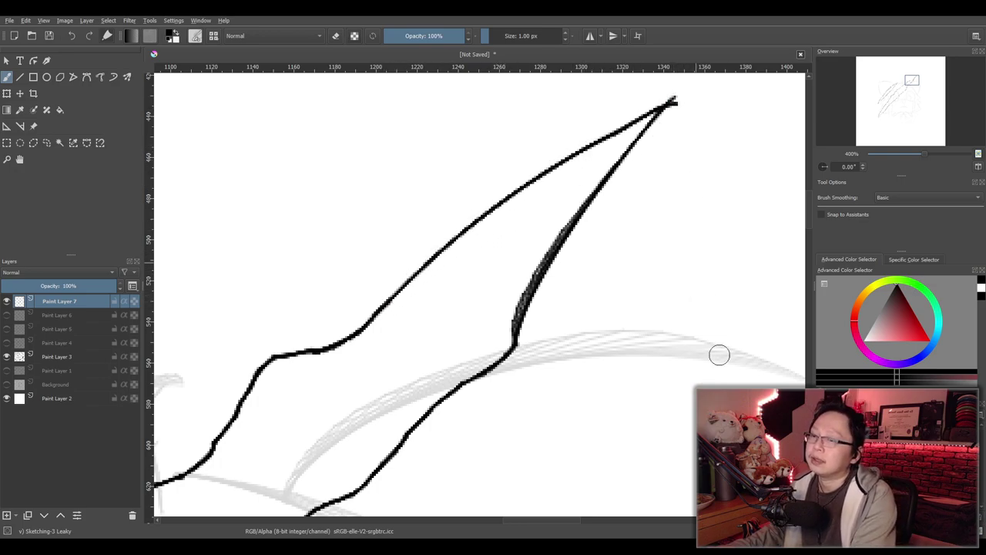
# Erase the stray line ends that overshoot the longest scratch's upper tip
pyautogui.press('e')
pyautogui.moveTo(656, 359); pyautogui.dragTo(587, 372)
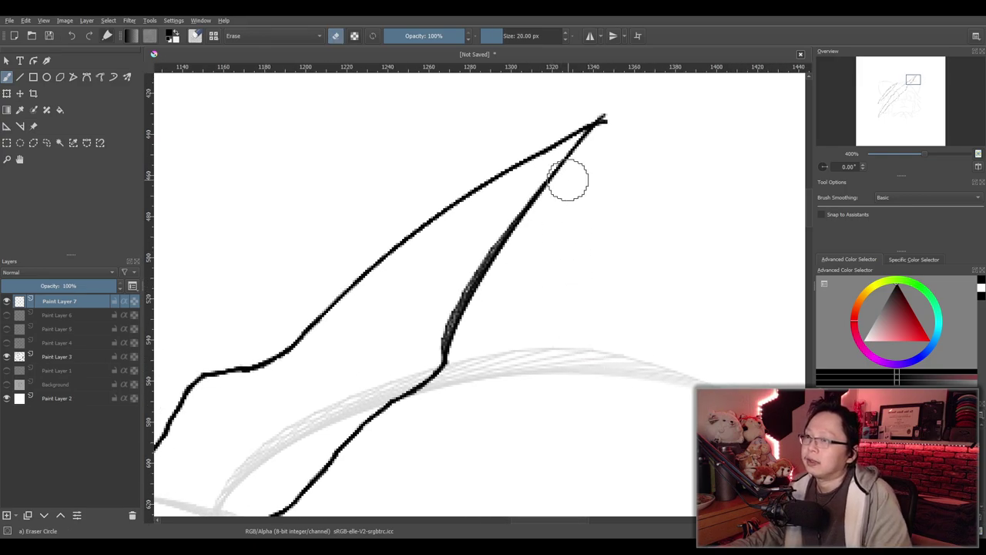
pyautogui.moveTo(612, 130)
pyautogui.mouseDown()
pyautogui.moveTo(601, 110)
pyautogui.moveTo(592, 134)
pyautogui.mouseUp()
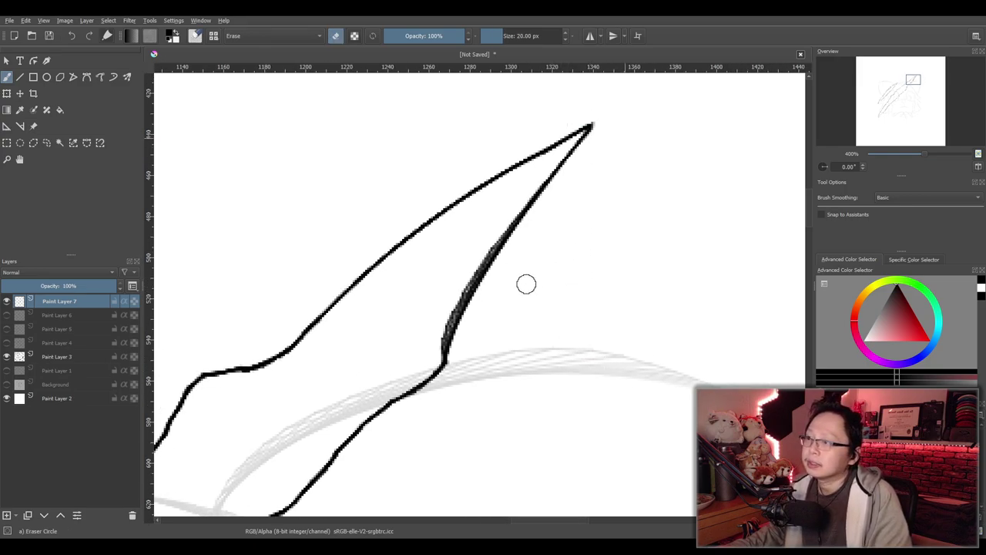
# Erase the doubled upper stretch of the longest scratch's inner edge and redraw it as a single clean line from the upper tip
pyautogui.moveTo(460, 348)
pyautogui.mouseDown()
pyautogui.moveTo(439, 348)
pyautogui.moveTo(451, 363)
pyautogui.moveTo(470, 286)
pyautogui.moveTo(594, 138)
pyautogui.mouseUp()
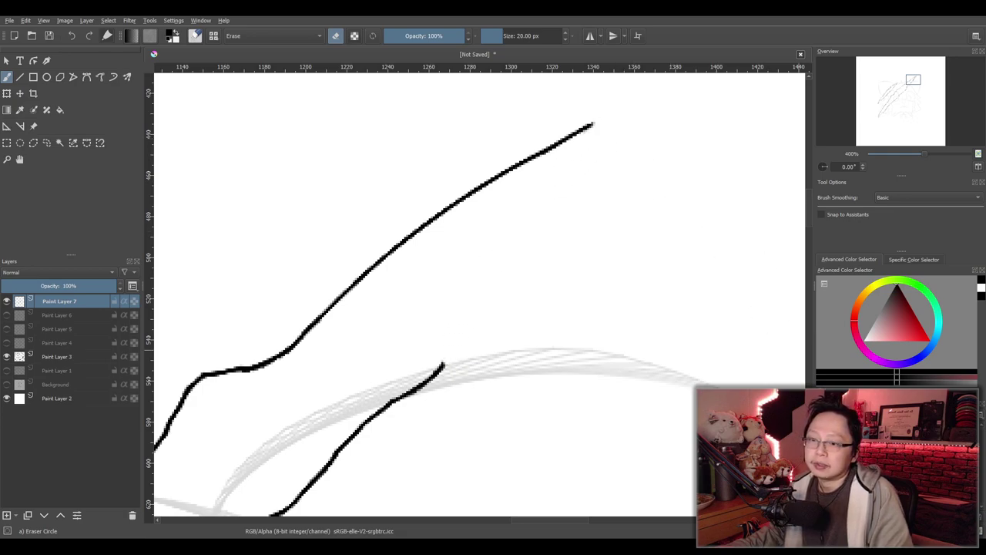
pyautogui.press('/')
pyautogui.moveTo(590, 126)
pyautogui.mouseDown()
pyautogui.moveTo(485, 267)
pyautogui.moveTo(433, 362)
pyautogui.moveTo(536, 188)
pyautogui.moveTo(455, 300)
pyautogui.moveTo(434, 359)
pyautogui.mouseUp()
pyautogui.hotkey('ctrl', 'z')
pyautogui.hotkey('ctrl', 'z')
pyautogui.moveTo(590, 126)
pyautogui.mouseDown()
pyautogui.moveTo(554, 196)
pyautogui.moveTo(436, 359)
pyautogui.mouseUp()
pyautogui.hotkey('ctrl', 'z')
pyautogui.moveTo(590, 125); pyautogui.dragTo(442, 354)
pyautogui.hotkey('ctrl', 'z')
pyautogui.moveTo(587, 125); pyautogui.dragTo(441, 360)
pyautogui.hotkey('ctrl', 'z')
pyautogui.moveTo(590, 125); pyautogui.dragTo(431, 369)
pyautogui.scroll(-4, 530, 277)
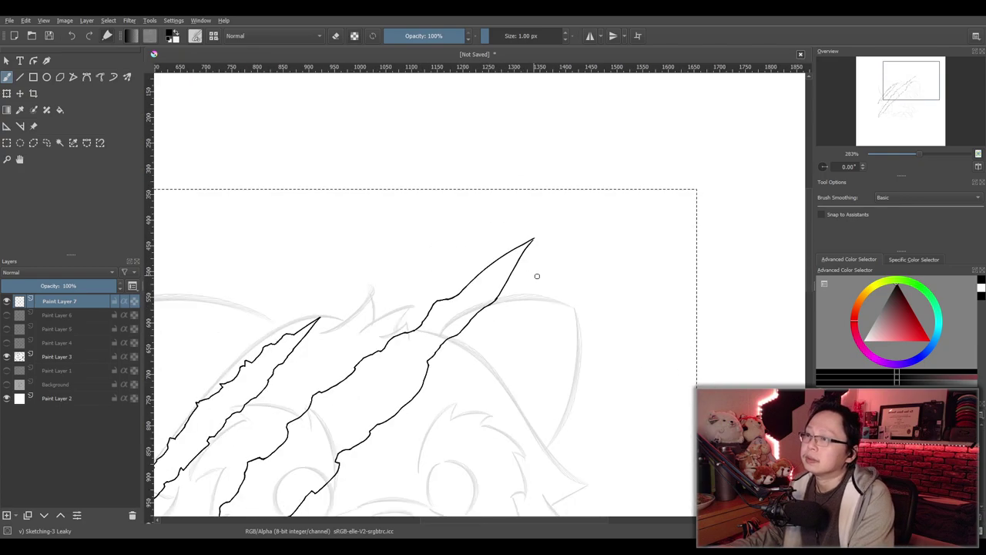
# Clean up with the eraser the joint where the redrawn inner edge meets the rest of the longest scratch's outline
pyautogui.scroll(3, 508, 308)
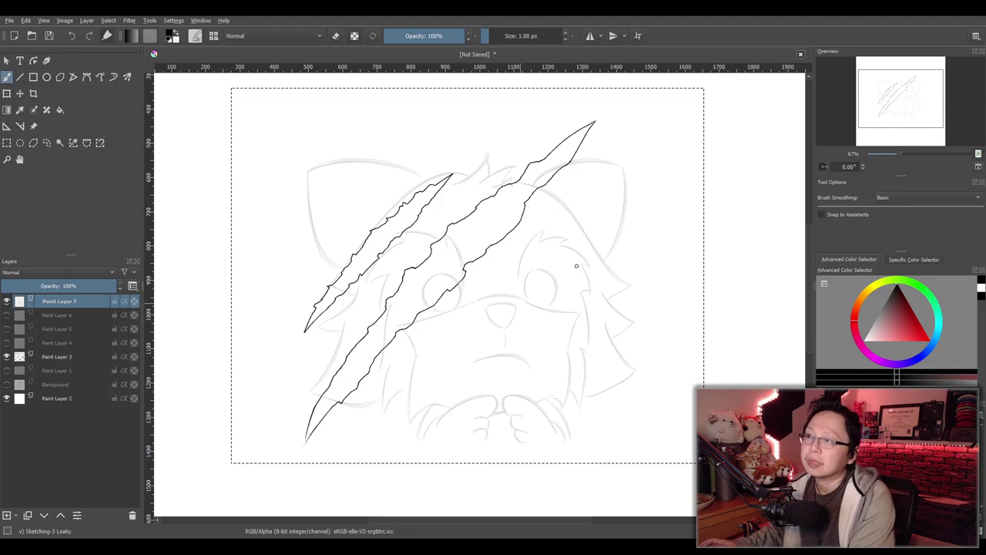
pyautogui.scroll(3, 595, 272)
pyautogui.scroll(4, 546, 385)
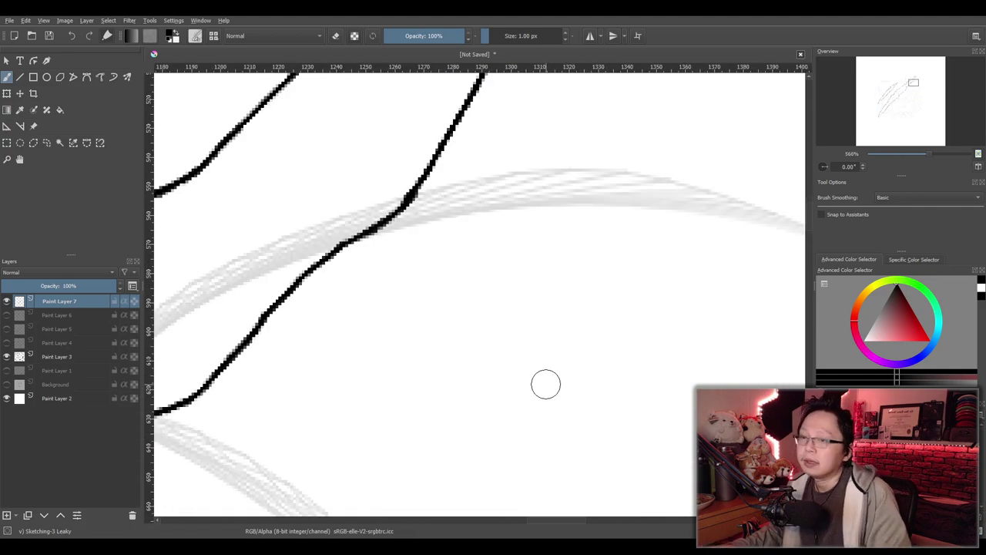
pyautogui.press('e')
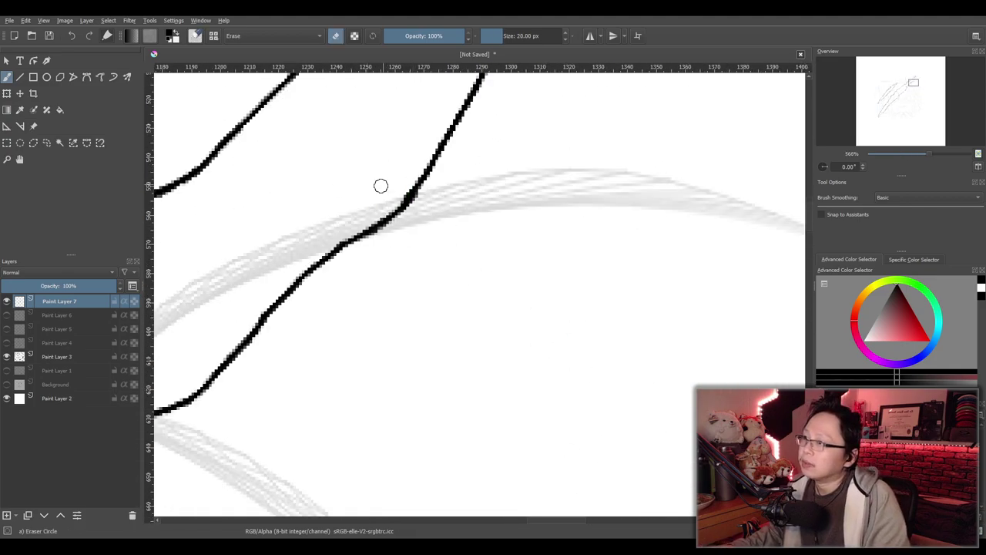
pyautogui.moveTo(399, 193)
pyautogui.mouseDown()
pyautogui.moveTo(408, 177)
pyautogui.moveTo(405, 185)
pyautogui.mouseUp()
pyautogui.scroll(-12, 420, 139)
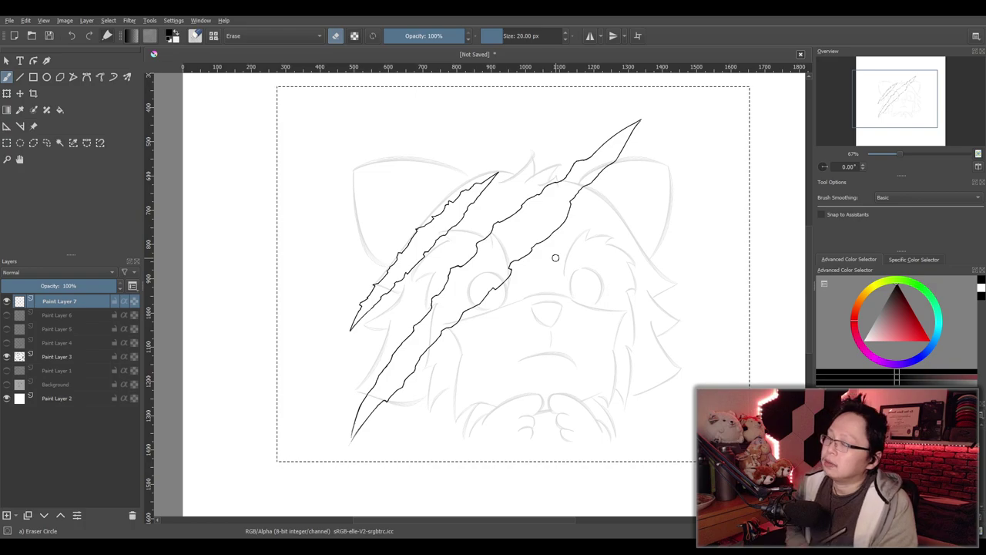
# Erase the faded lower end of the longest scratch's inner edge and redraw it as a crisp line to the lower tip
pyautogui.scroll(10, 347, 442)
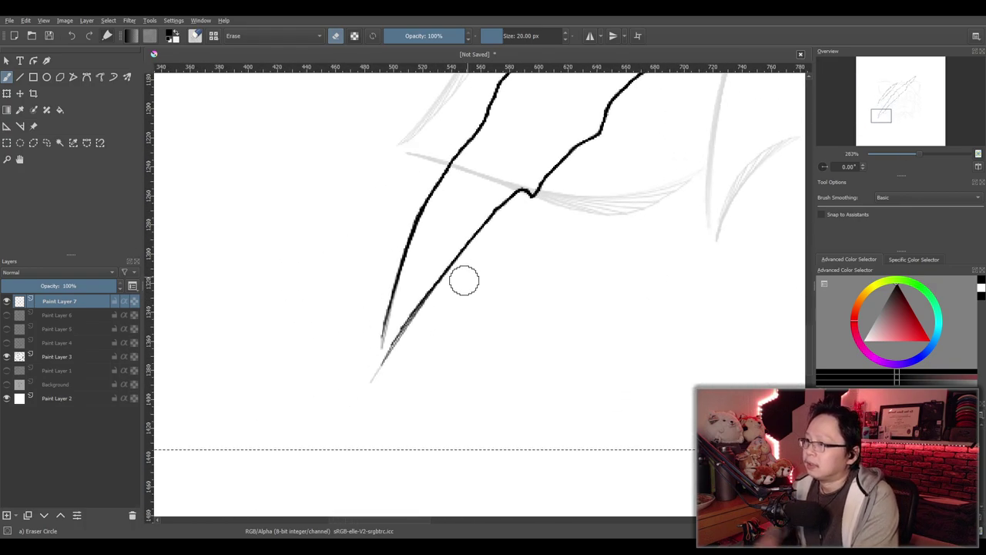
pyautogui.moveTo(275, 489)
pyautogui.mouseDown()
pyautogui.moveTo(304, 436)
pyautogui.moveTo(338, 405)
pyautogui.moveTo(326, 406)
pyautogui.moveTo(363, 345)
pyautogui.moveTo(407, 300)
pyautogui.mouseUp()
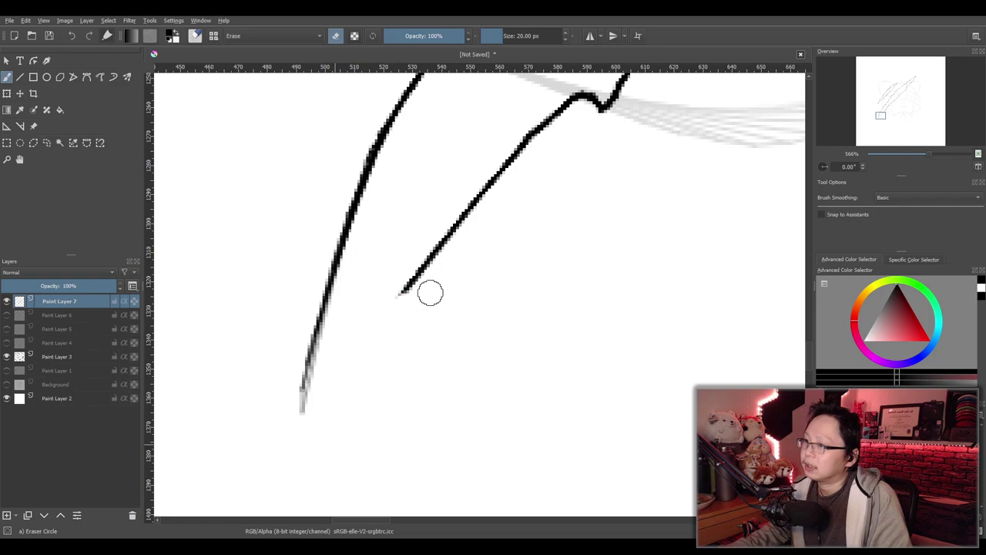
pyautogui.press('e')
pyautogui.moveTo(406, 288); pyautogui.dragTo(340, 369)
pyautogui.hotkey('ctrl', 'z')
pyautogui.moveTo(412, 282); pyautogui.dragTo(305, 413)
pyautogui.hotkey('ctrl', 'z')
pyautogui.moveTo(407, 284); pyautogui.dragTo(304, 432)
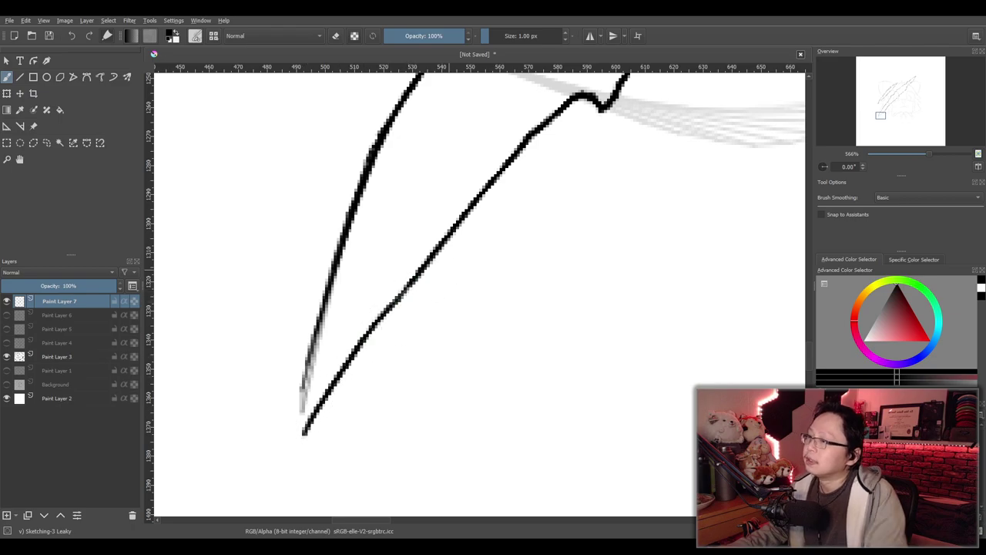
pyautogui.scroll(-4, 552, 272)
pyautogui.scroll(-3, 554, 264)
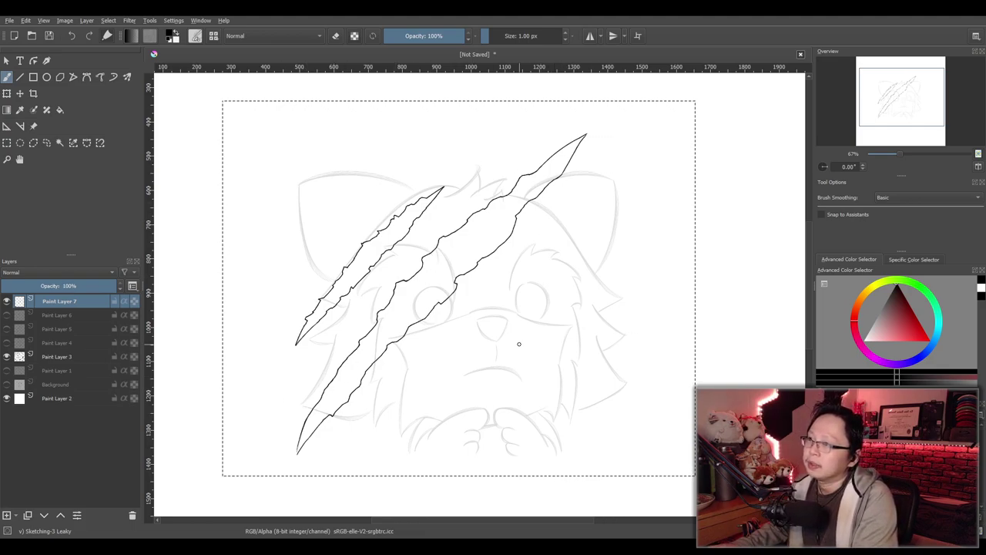
# Show the Paint Layer 4 guides again
pyautogui.scroll(2, 518, 344)
pyautogui.scroll(-3, 506, 341)
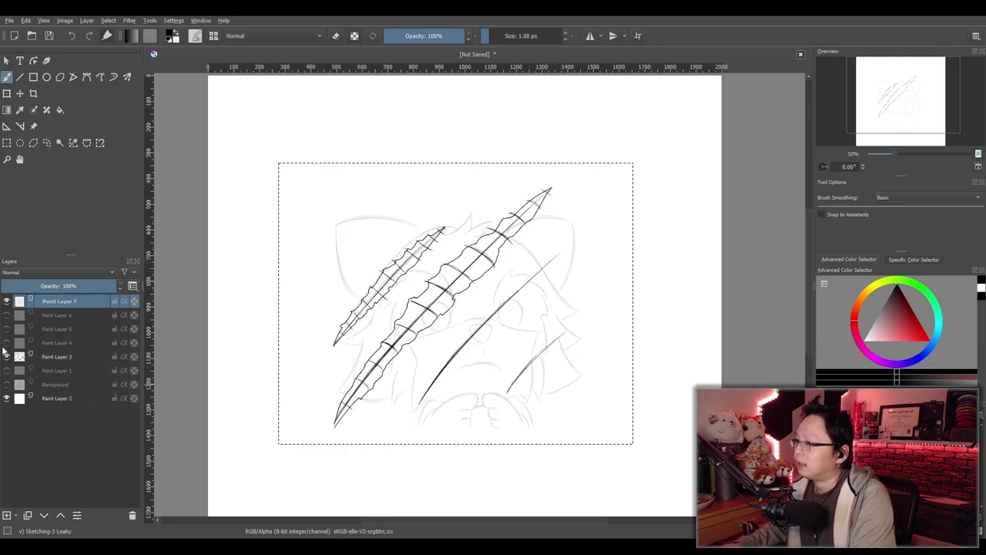
pyautogui.click(6, 342)
pyautogui.scroll(4, 493, 344)
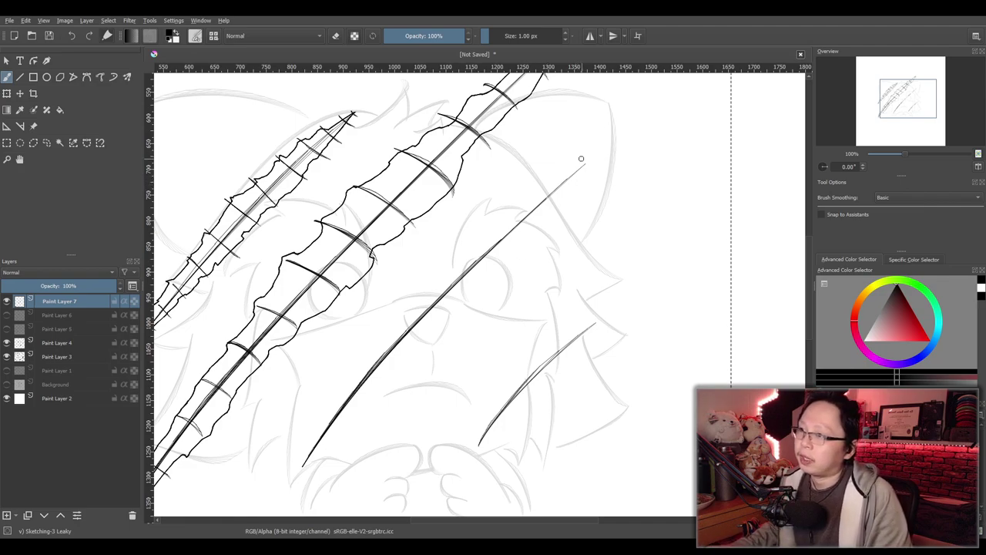
pyautogui.moveTo(567, 169); pyautogui.dragTo(578, 178)
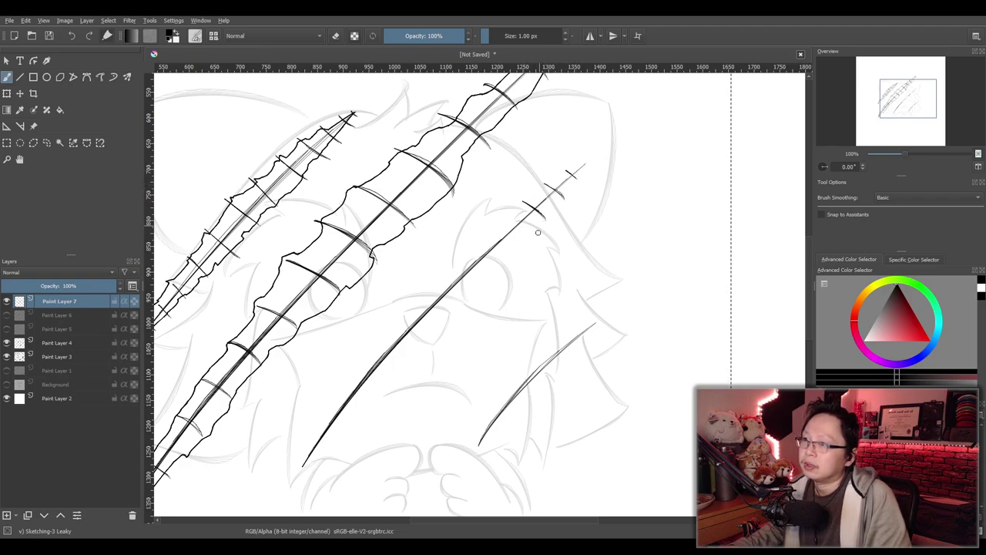
pyautogui.hotkey('ctrl', 'z')
pyautogui.moveTo(499, 220)
pyautogui.mouseDown()
pyautogui.moveTo(526, 241)
pyautogui.moveTo(493, 272)
pyautogui.mouseUp()
pyautogui.hotkey('ctrl', 'z')
pyautogui.hotkey('ctrl', 'z')
pyautogui.hotkey('ctrl', 'z')
pyautogui.hotkey('ctrl', 'z')
pyautogui.hotkey('ctrl', 'z')
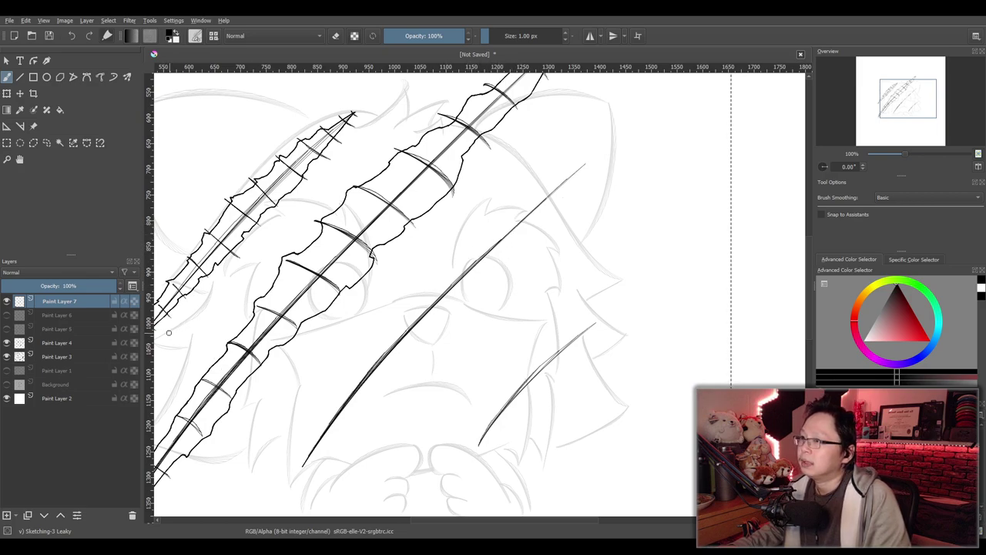
# On Paint Layer 4, brush curved tick marks across the upper part of the third guide line, lengthening them toward the middle
pyautogui.click(46, 341)
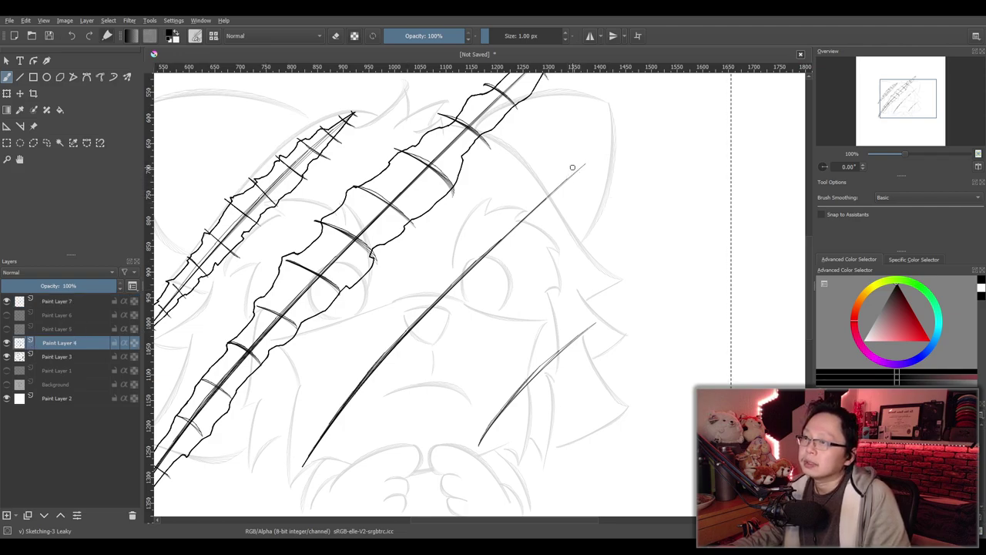
pyautogui.moveTo(510, 201); pyautogui.dragTo(541, 227)
pyautogui.hotkey('ctrl', 'z')
pyautogui.moveTo(480, 232); pyautogui.dragTo(517, 266)
pyautogui.hotkey('ctrl', 'z')
pyautogui.hotkey('ctrl', 'z')
pyautogui.moveTo(481, 236); pyautogui.dragTo(512, 259)
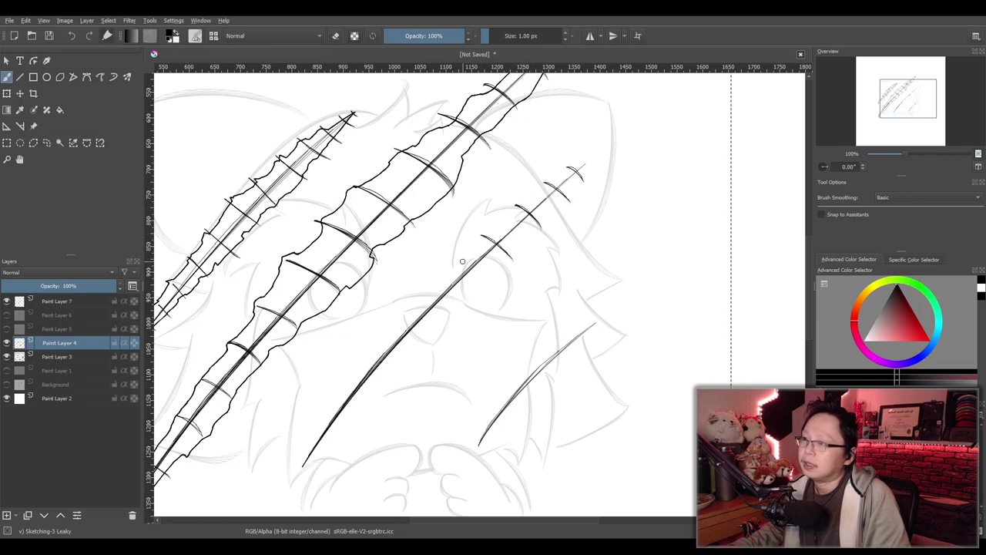
# Continue the curved tick marks across the middle and lower parts of the third guide line, shortening them toward the lower tip
pyautogui.moveTo(444, 255); pyautogui.dragTo(478, 299)
pyautogui.hotkey('ctrl', 'z')
pyautogui.moveTo(436, 267); pyautogui.dragTo(476, 305)
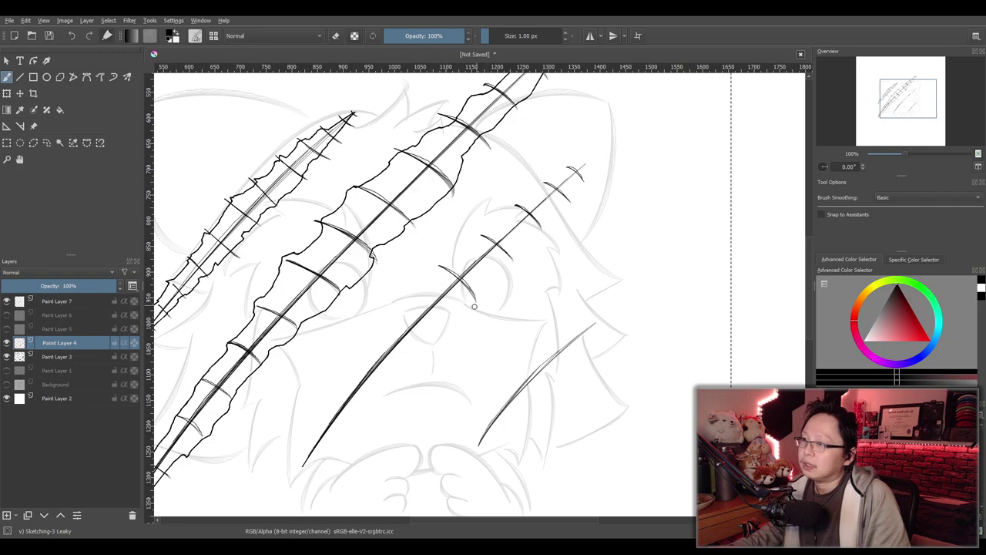
pyautogui.moveTo(411, 300); pyautogui.dragTo(444, 332)
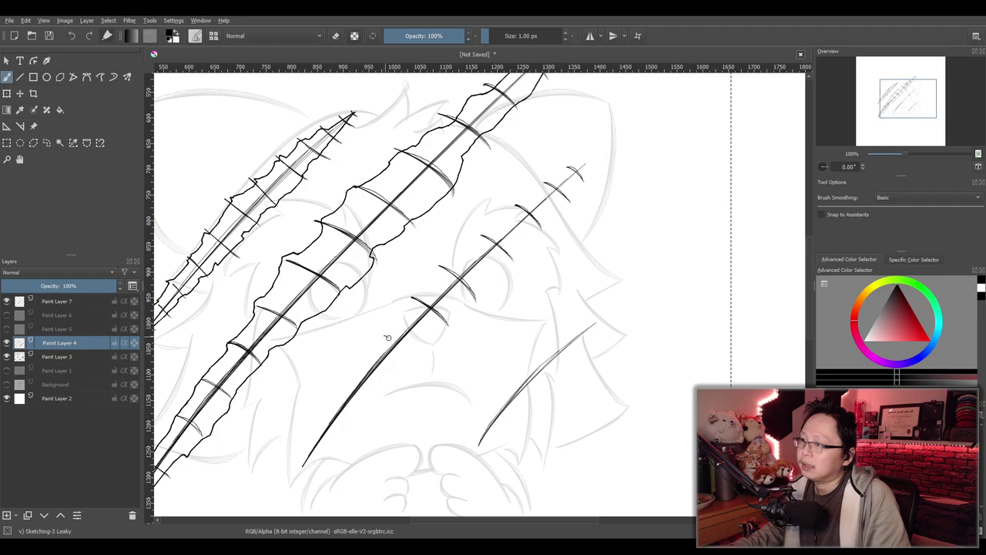
pyautogui.hotkey('ctrl', 'z')
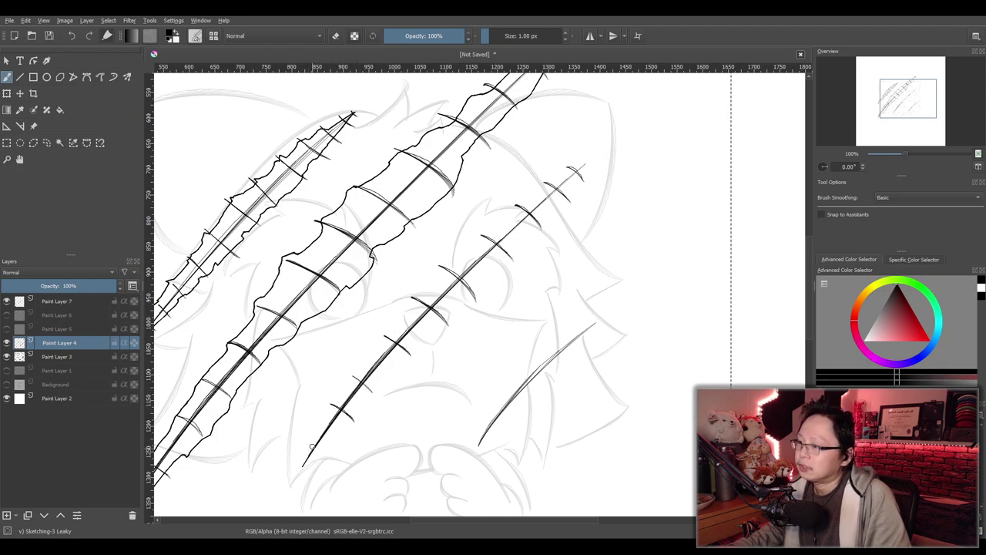
pyautogui.scroll(-2, 362, 399)
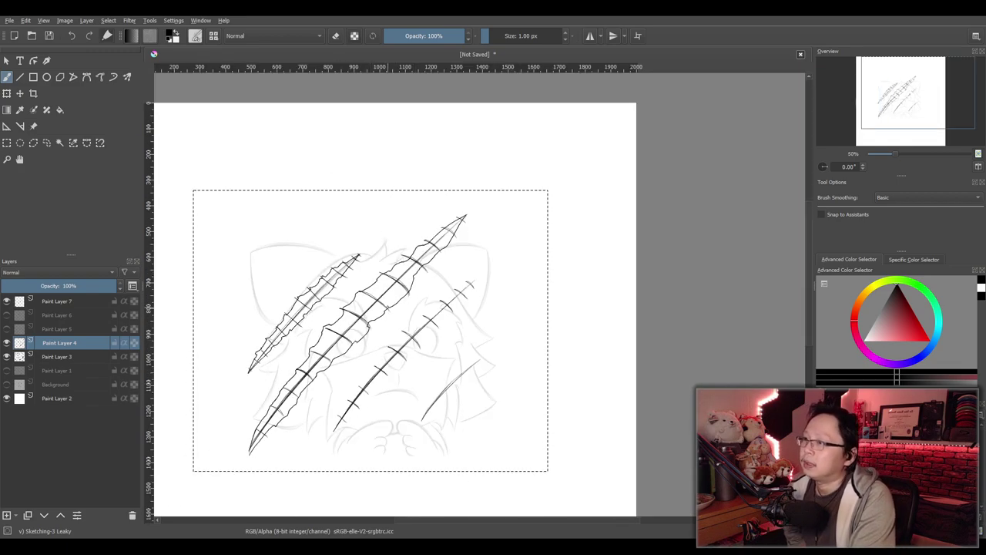
pyautogui.scroll(1, 395, 304)
pyautogui.scroll(1, 407, 286)
pyautogui.scroll(-2, 398, 326)
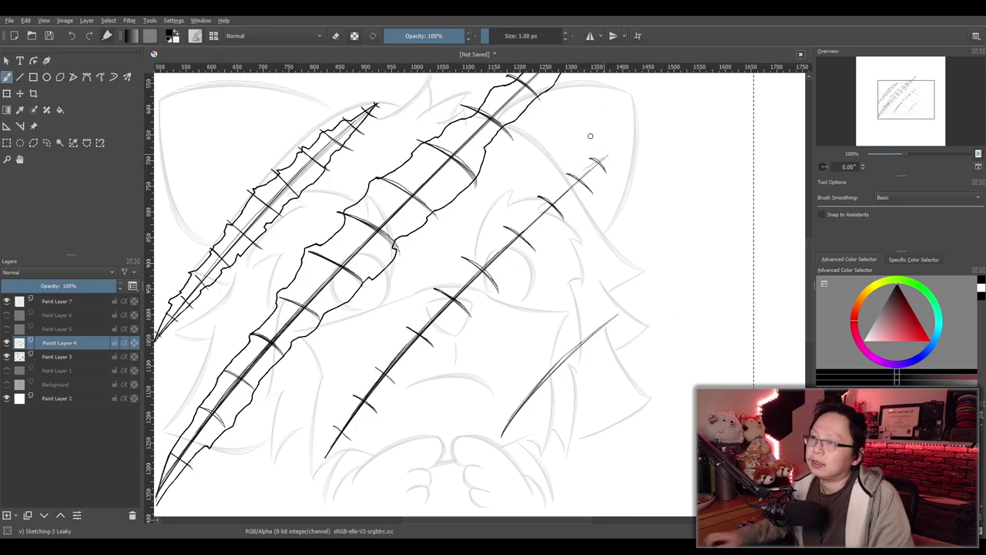
pyautogui.scroll(2, 605, 150)
pyautogui.scroll(-2, 592, 189)
pyautogui.scroll(1, 594, 190)
pyautogui.moveTo(594, 189); pyautogui.dragTo(599, 198)
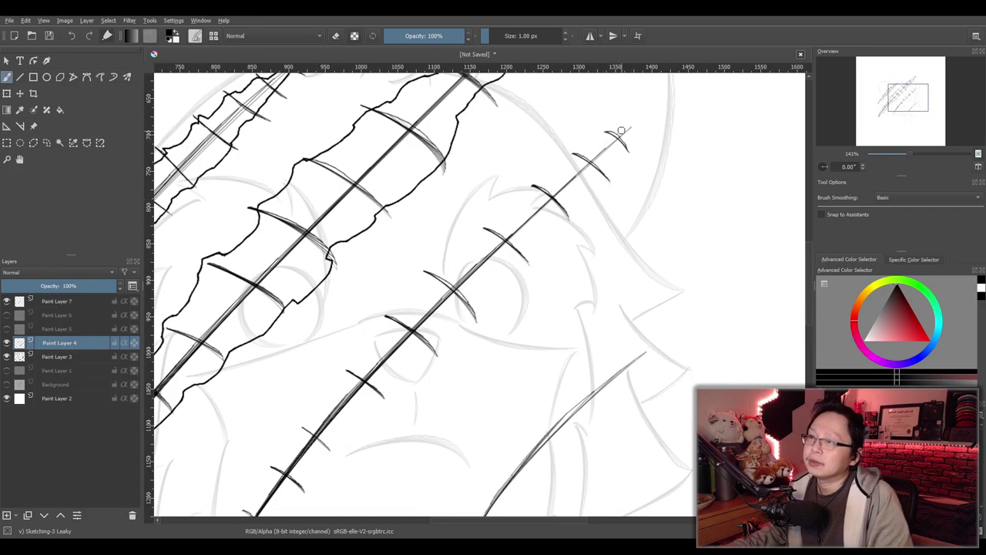
pyautogui.hotkey('ctrl', 'z')
pyautogui.moveTo(630, 125); pyautogui.dragTo(569, 164)
pyautogui.hotkey('ctrl', 'z')
pyautogui.hotkey('ctrl', 'z')
pyautogui.hotkey('ctrl', 'z')
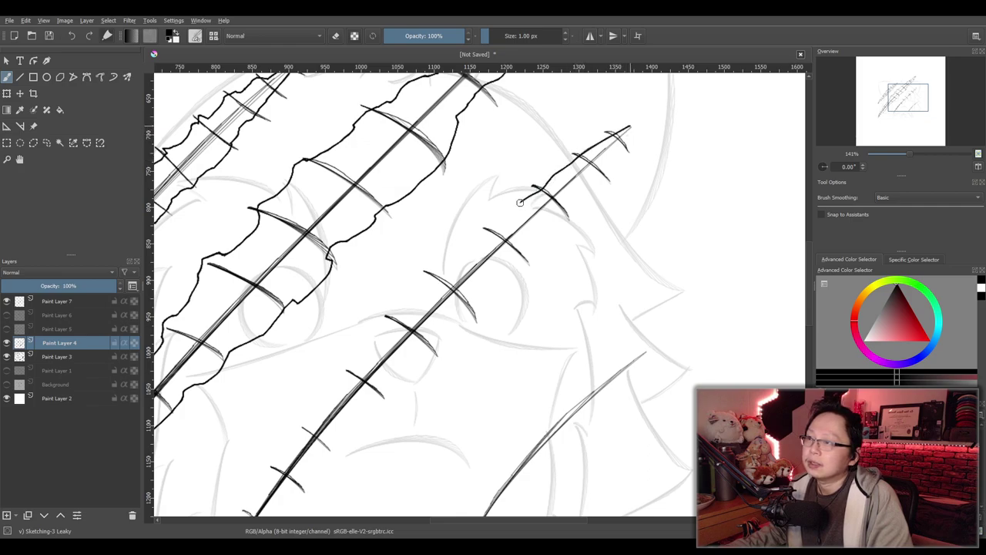
pyautogui.hotkey('ctrl', 'z')
pyautogui.moveTo(629, 126); pyautogui.dragTo(570, 165)
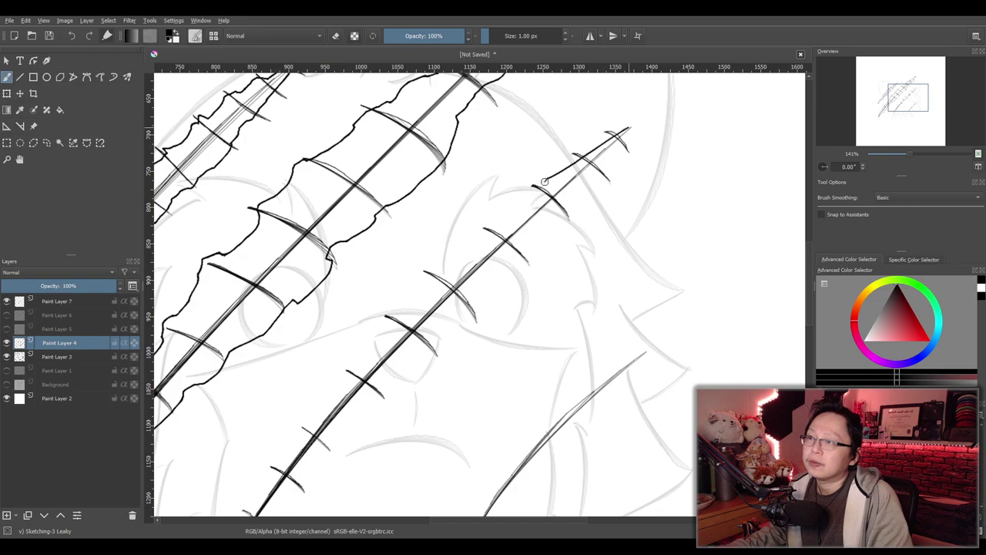
pyautogui.moveTo(479, 237)
pyautogui.mouseDown()
pyautogui.moveTo(468, 250)
pyautogui.moveTo(563, 249)
pyautogui.moveTo(544, 254)
pyautogui.mouseUp()
pyautogui.scroll(-1, 478, 238)
pyautogui.scroll(1, 499, 258)
pyautogui.scroll(-1, 539, 248)
pyautogui.hotkey('ctrl', 'z')
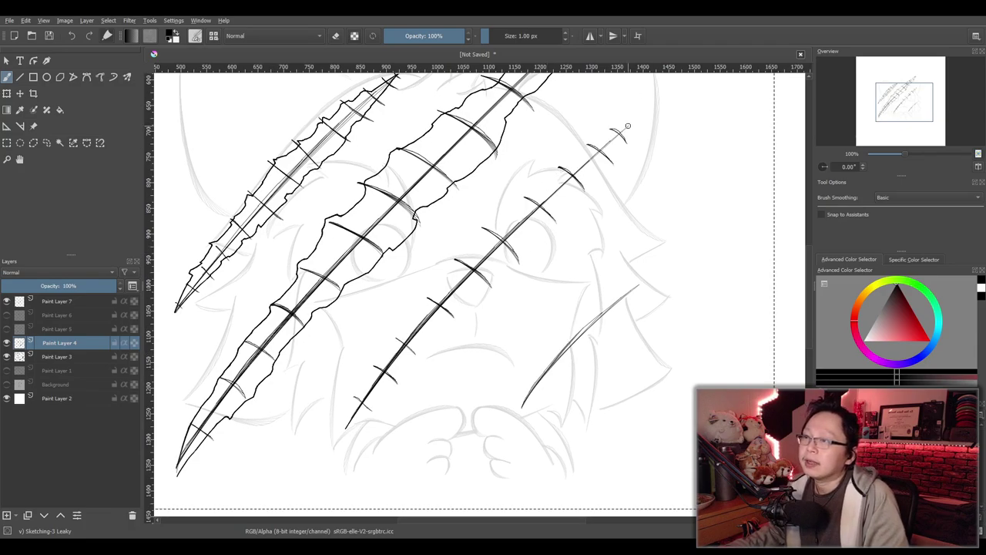
# On Paint Layer 4, draw the third scratch's outer torn edge from the upper tip along the tick ends to the lower tip
pyautogui.moveTo(625, 127); pyautogui.dragTo(582, 153)
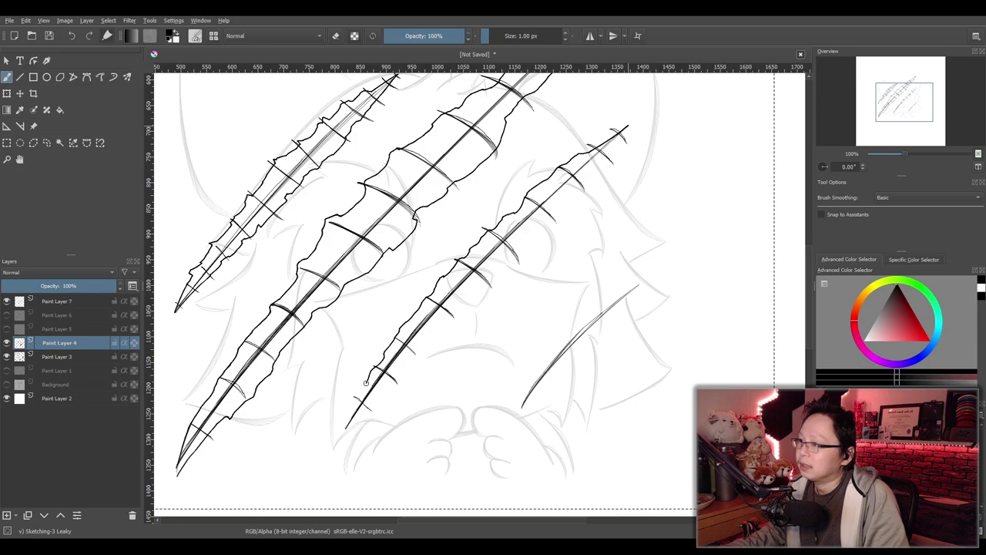
pyautogui.moveTo(351, 404); pyautogui.dragTo(340, 432)
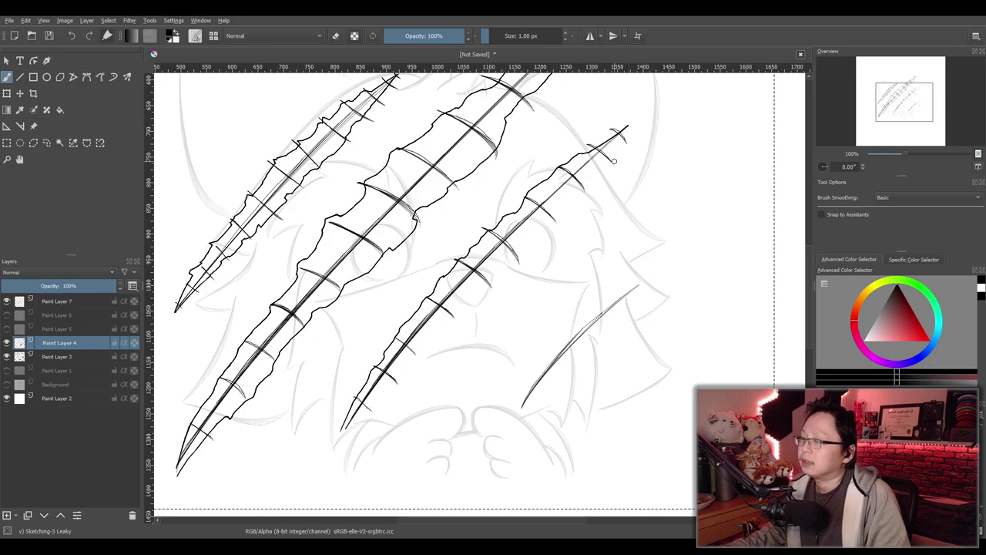
# Try to draw the third scratch's second torn edge on Paint Layer 4 along the opposite tick ends, from upper to lower tip
pyautogui.moveTo(627, 126); pyautogui.dragTo(591, 169)
pyautogui.hotkey('ctrl', 'z')
pyautogui.moveTo(627, 126); pyautogui.dragTo(588, 168)
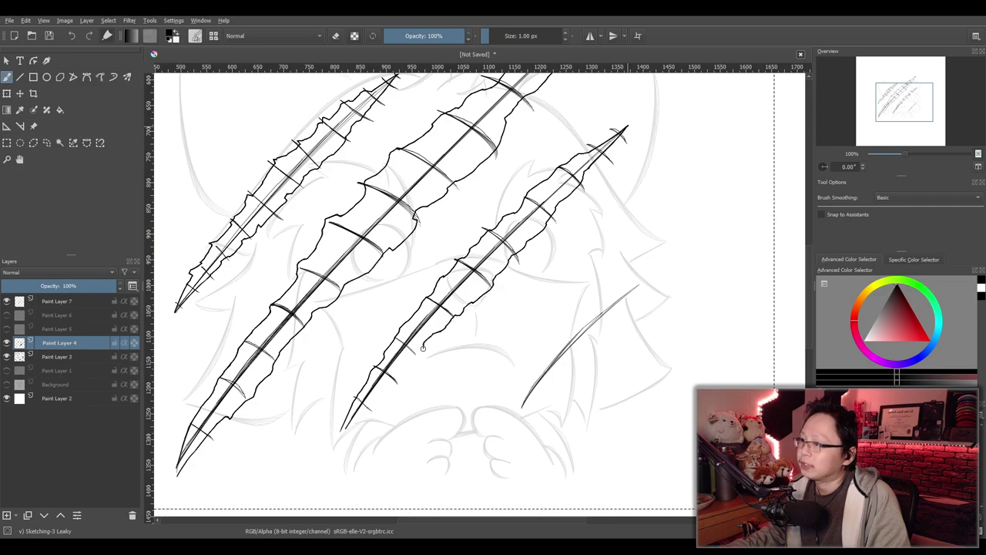
pyautogui.moveTo(380, 397); pyautogui.dragTo(336, 437)
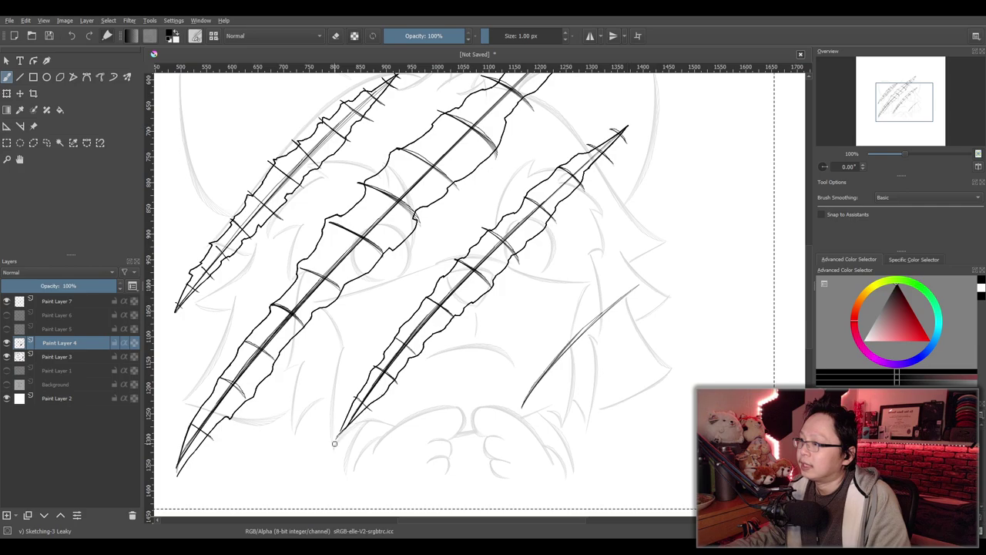
pyautogui.scroll(-2, 415, 335)
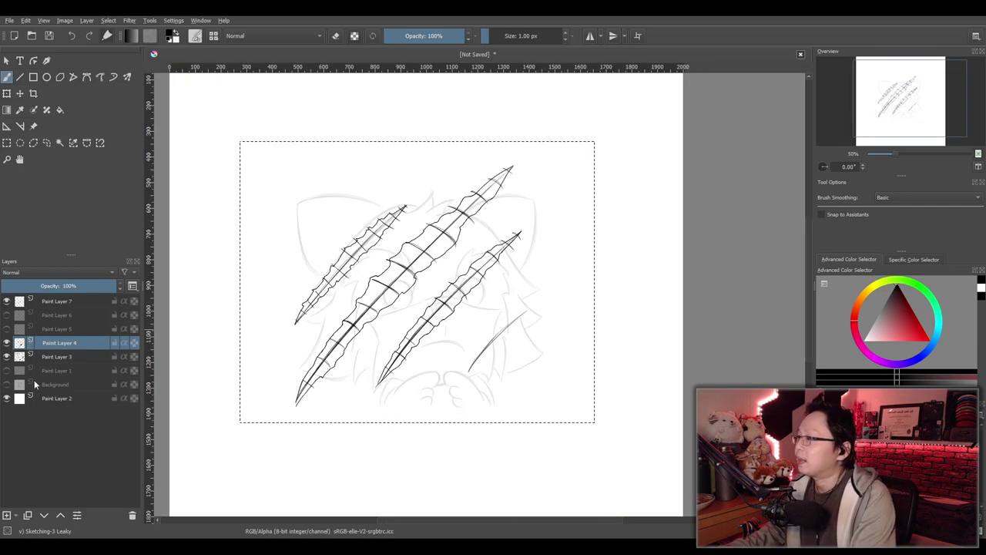
# Undo both torn edges of the third scratch on Paint Layer 4 and make Paint Layer 7 the active layer
pyautogui.hotkey('ctrl', 'z')
pyautogui.hotkey('ctrl', 'z')
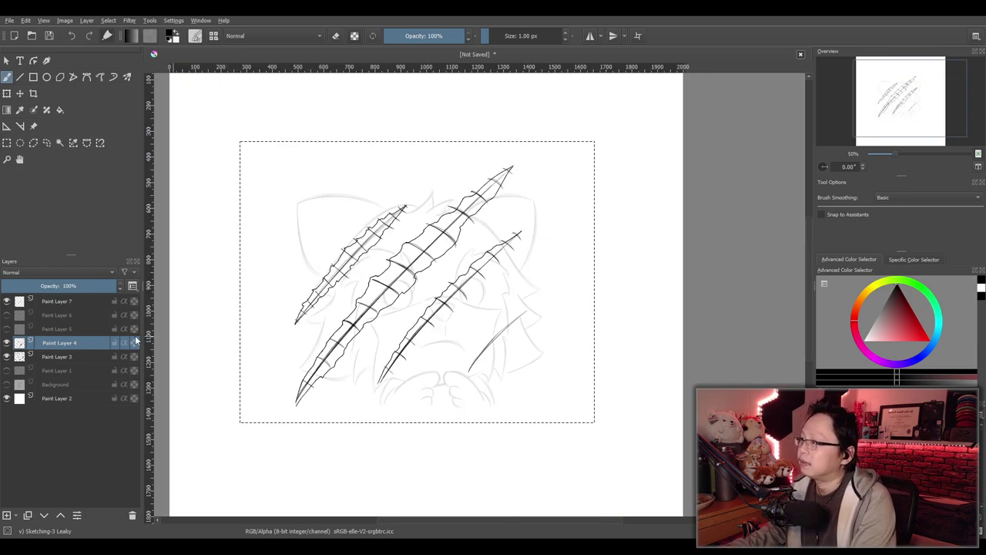
pyautogui.click(63, 303)
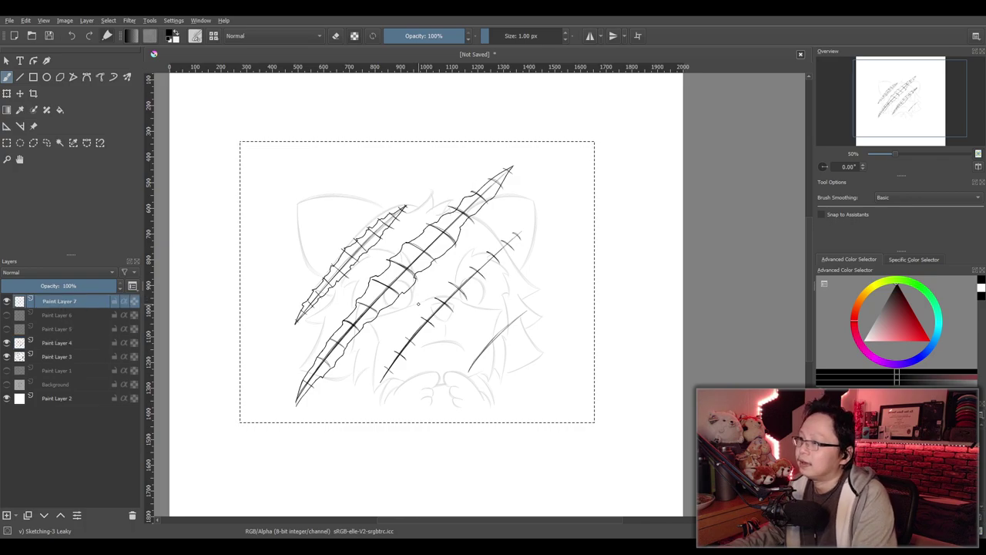
# On Paint Layer 7, draw the third scratch's upper-left torn edge along the tick ends, ending slightly beyond the guide's lower tip
pyautogui.scroll(2, 463, 298)
pyautogui.moveTo(464, 310); pyautogui.dragTo(488, 278)
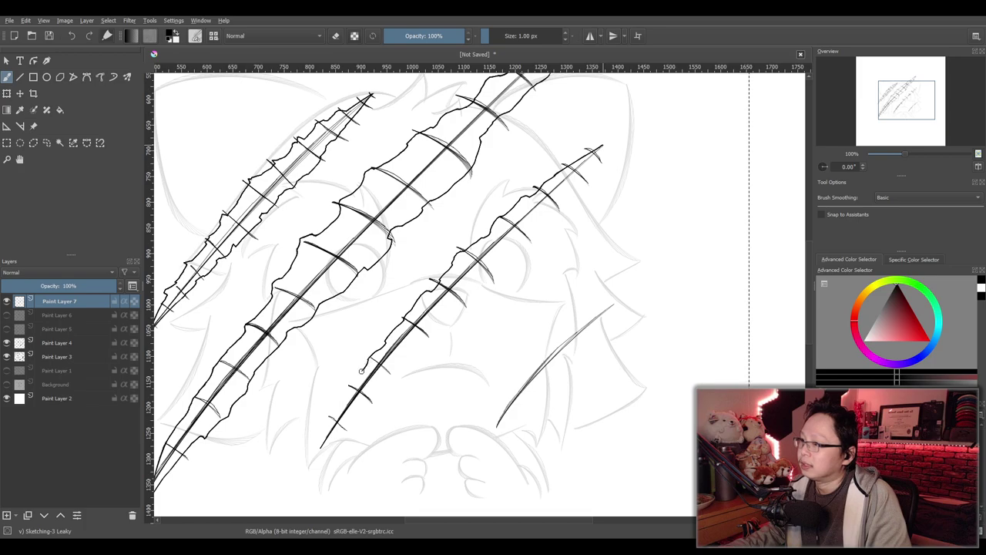
pyautogui.moveTo(331, 408); pyautogui.dragTo(312, 467)
pyautogui.hotkey('ctrl', 'z')
# Draw the third scratch's lower-right torn edge along the opposite tick ends, joining the first edge at both tips
pyautogui.moveTo(603, 145); pyautogui.dragTo(570, 195)
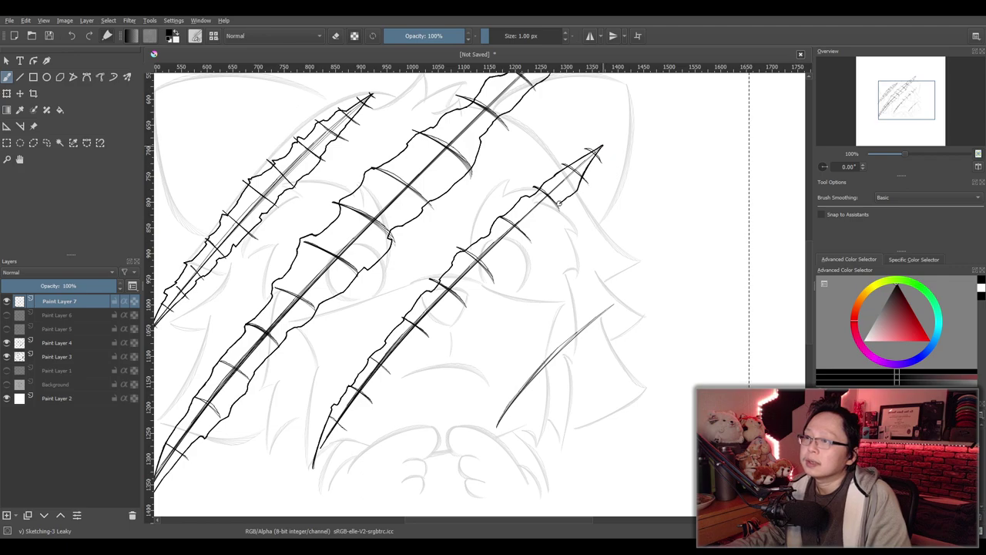
pyautogui.hotkey('ctrl', 'z')
pyautogui.moveTo(602, 145); pyautogui.dragTo(560, 197)
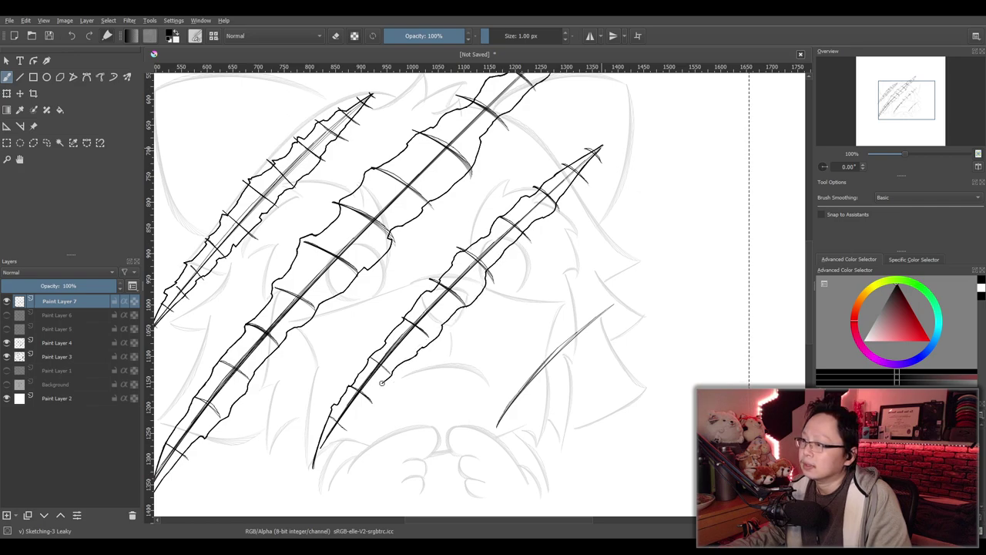
pyautogui.moveTo(347, 423); pyautogui.dragTo(312, 471)
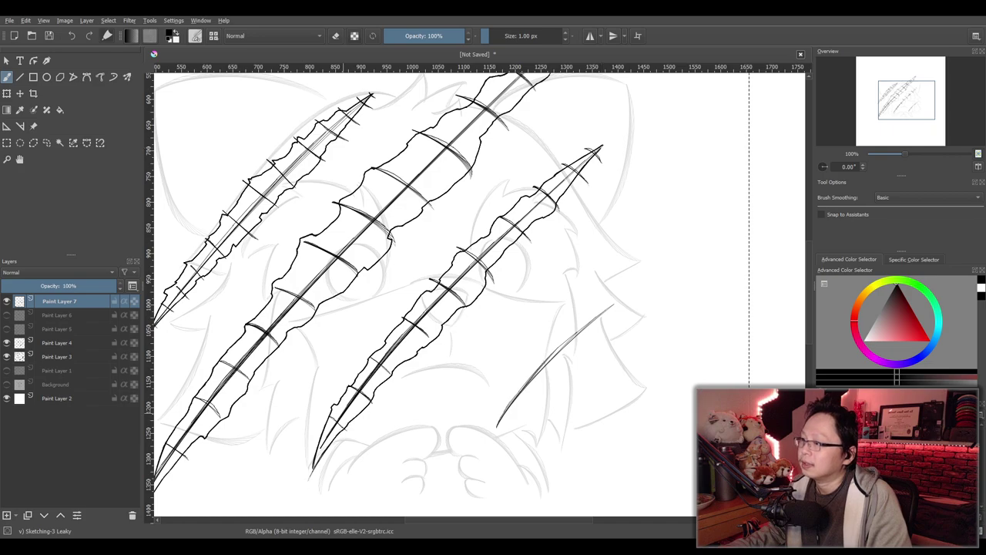
# Erase the stray line tail extending past the third scratch's lower tip
pyautogui.scroll(-1, 369, 402)
pyautogui.scroll(3, 282, 502)
pyautogui.scroll(1, 450, 362)
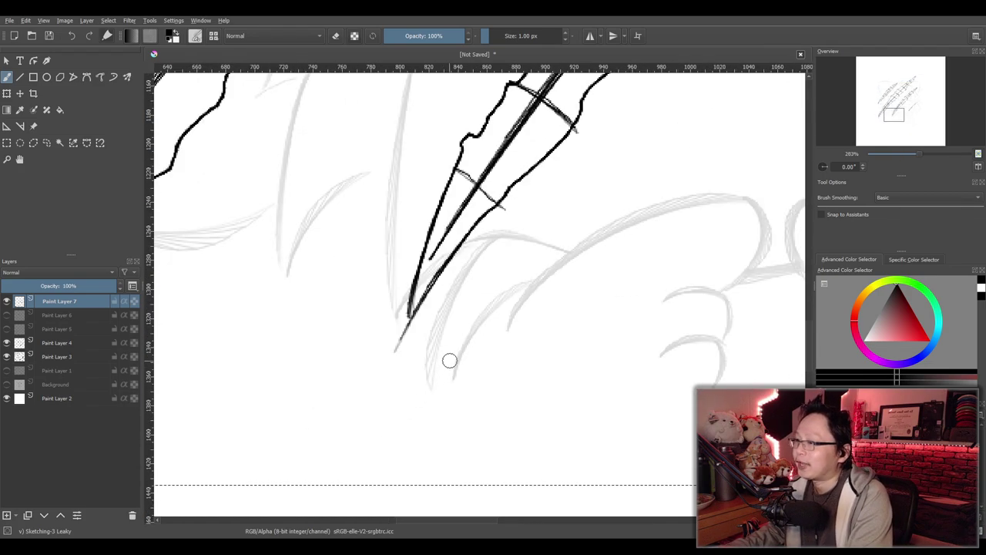
pyautogui.press('e')
pyautogui.moveTo(399, 349)
pyautogui.mouseDown()
pyautogui.moveTo(418, 328)
pyautogui.moveTo(400, 332)
pyautogui.moveTo(418, 321)
pyautogui.moveTo(423, 329)
pyautogui.mouseUp()
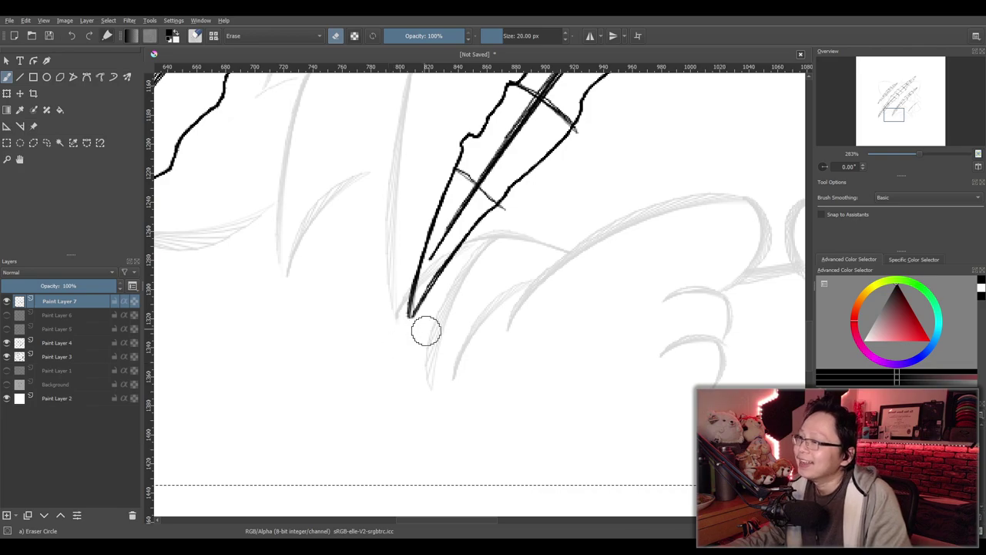
pyautogui.scroll(-5, 440, 328)
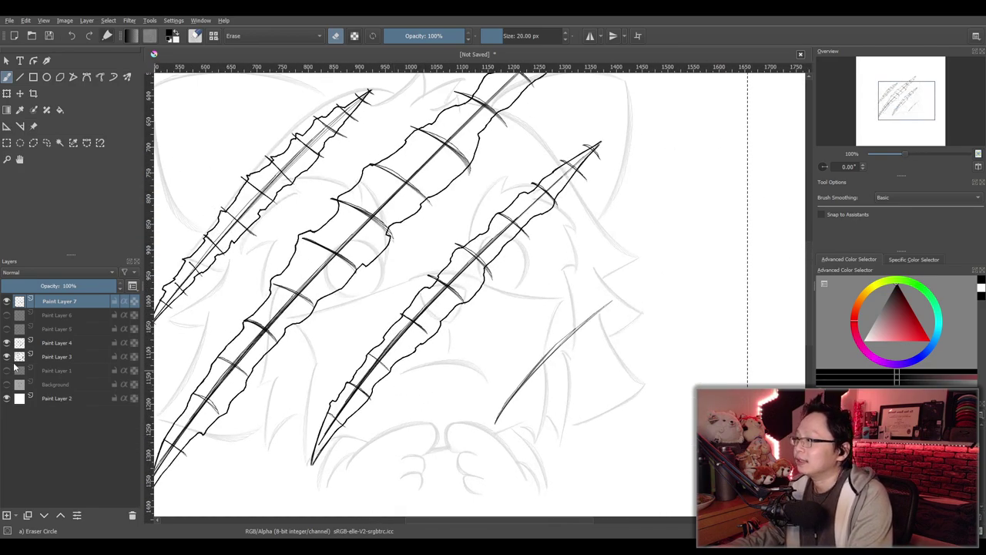
# Hide Paint Layer 4 and Paint Layer 3 to check the three scratch outlines alone, and show both layers again
pyautogui.click(7, 343)
pyautogui.scroll(-2, 478, 331)
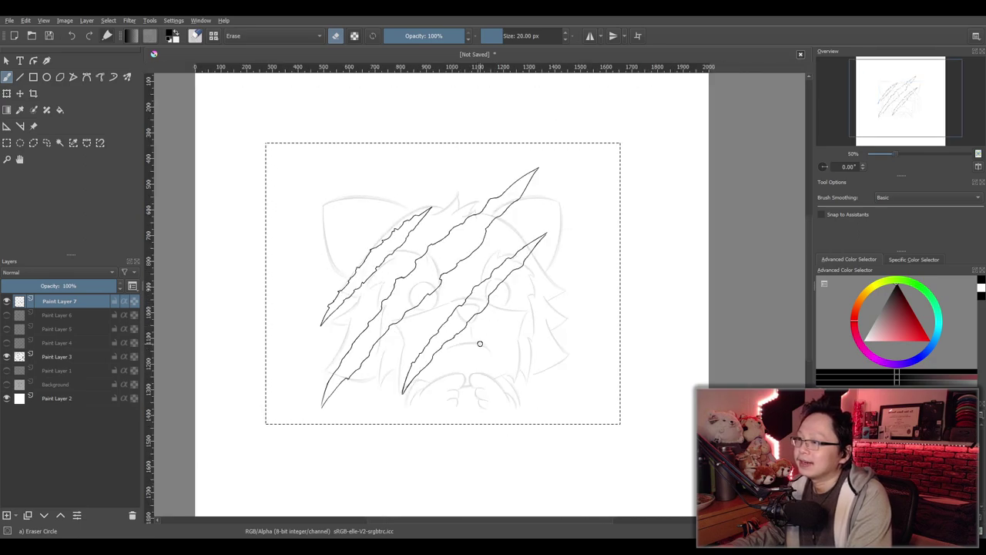
pyautogui.scroll(1, 479, 343)
pyautogui.click(6, 356)
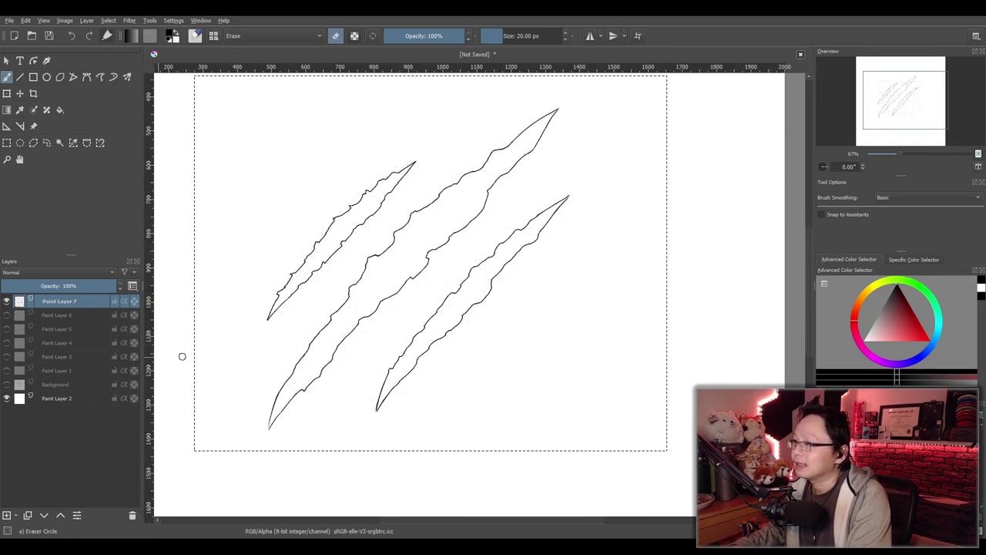
pyautogui.click(6, 357)
pyautogui.click(7, 343)
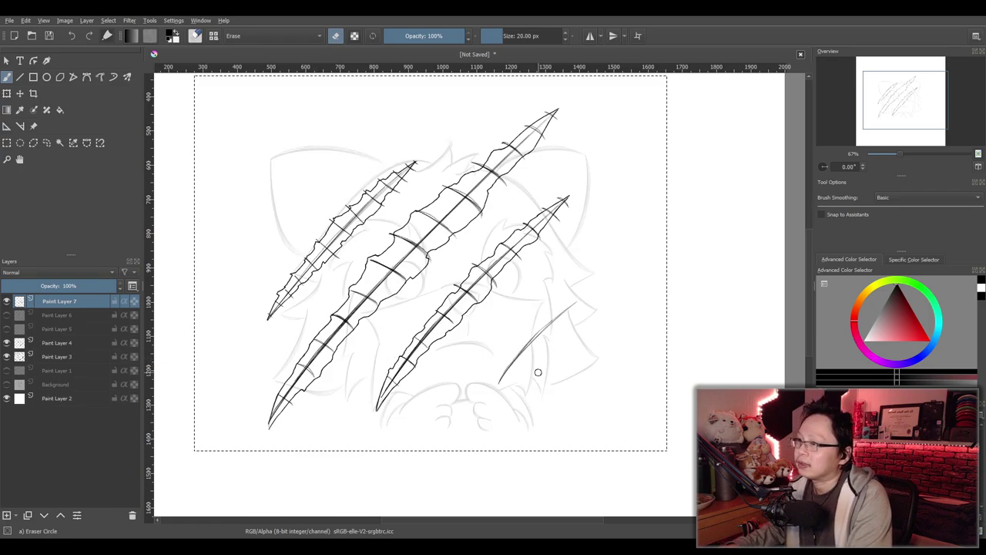
# On Paint Layer 4, brush seven short curved tick marks across the fourth guide line, making them longest near the middle
pyautogui.scroll(1, 534, 370)
pyautogui.scroll(1, 516, 355)
pyautogui.moveTo(501, 351); pyautogui.dragTo(484, 351)
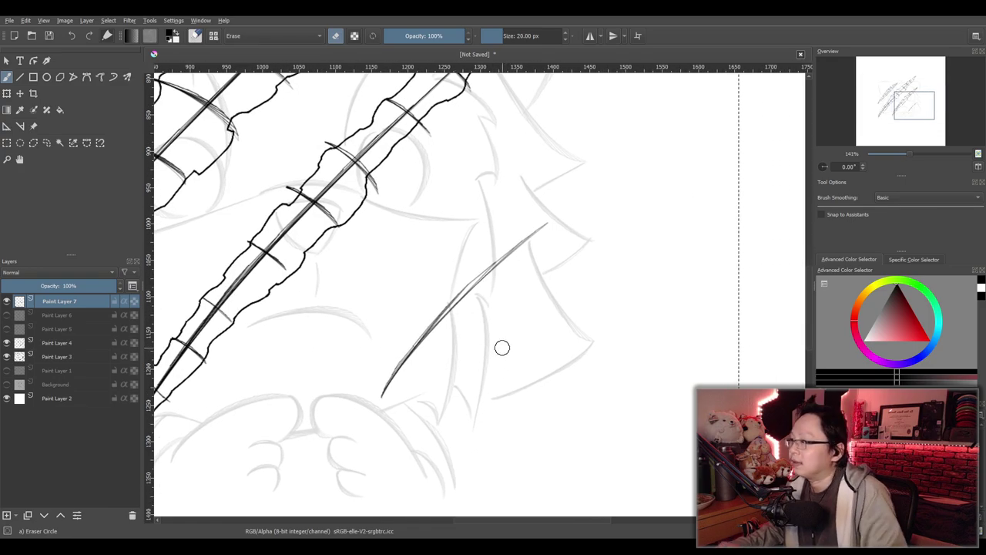
pyautogui.click(68, 345)
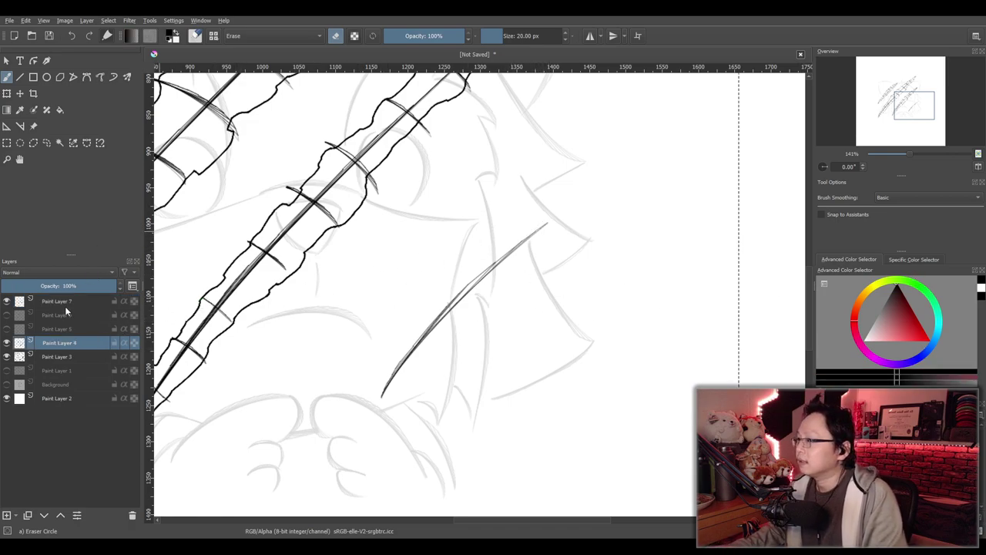
pyautogui.press('e')
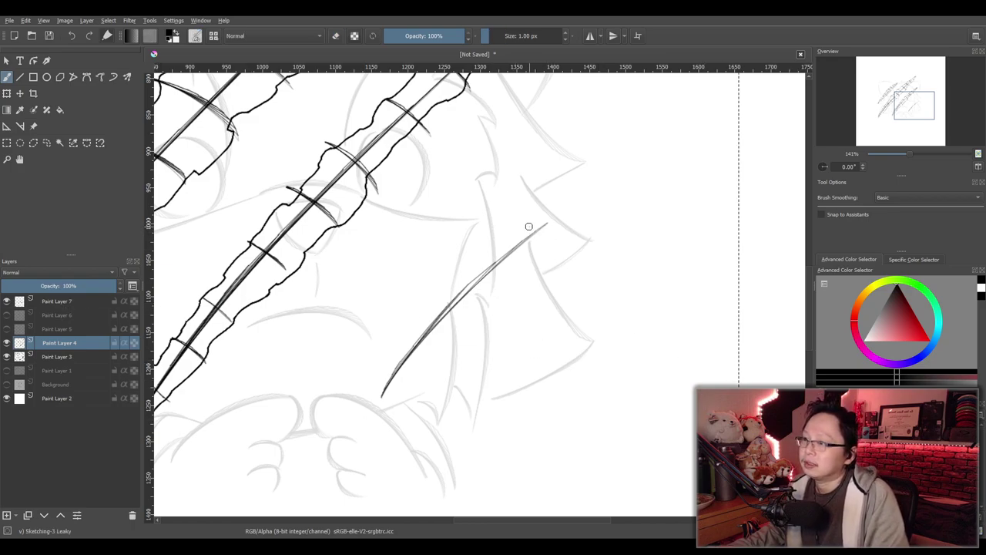
pyautogui.hotkey('ctrl', 'z')
pyautogui.moveTo(530, 228)
pyautogui.mouseDown()
pyautogui.moveTo(539, 237)
pyautogui.moveTo(529, 257)
pyautogui.moveTo(520, 254)
pyautogui.moveTo(404, 374)
pyautogui.mouseUp()
pyautogui.hotkey('ctrl', 'z')
pyautogui.hotkey('ctrl', 'z')
pyautogui.hotkey('ctrl', 'z')
pyautogui.hotkey('ctrl', 'z')
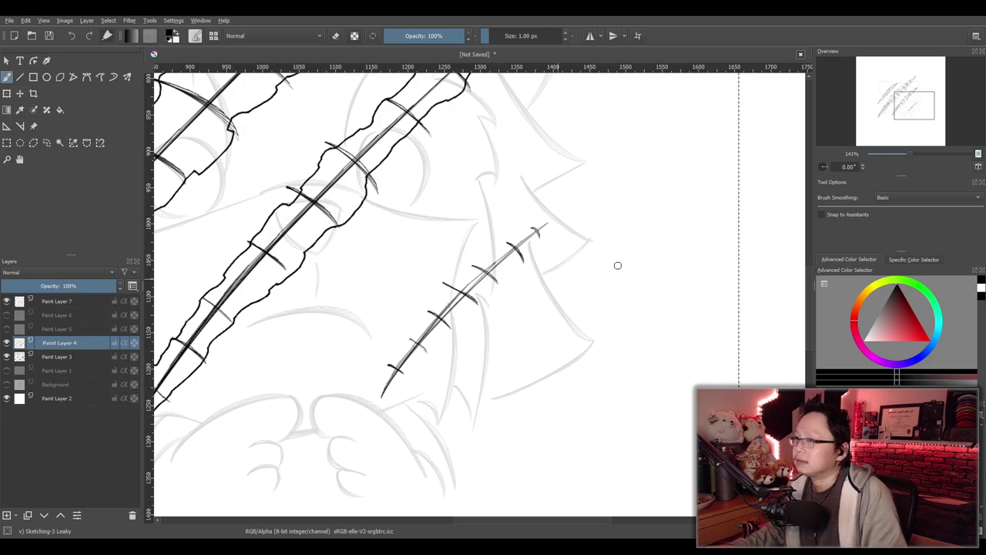
# On Paint Layer 7, draw both torn edges of the fourth scratch along the tick ends, meeting at the upper and lower tips
pyautogui.click(73, 300)
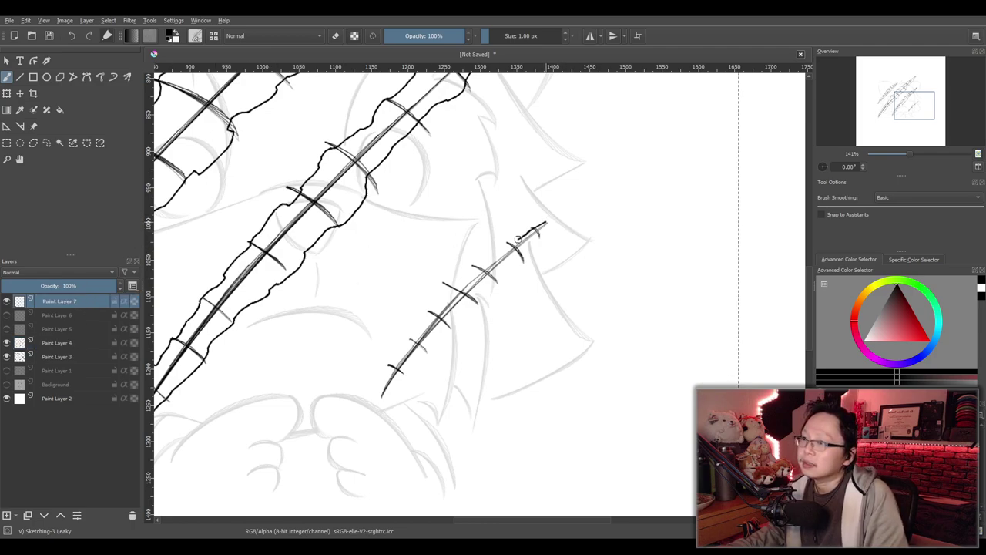
pyautogui.moveTo(543, 223)
pyautogui.mouseDown()
pyautogui.moveTo(449, 282)
pyautogui.moveTo(389, 362)
pyautogui.moveTo(377, 407)
pyautogui.mouseUp()
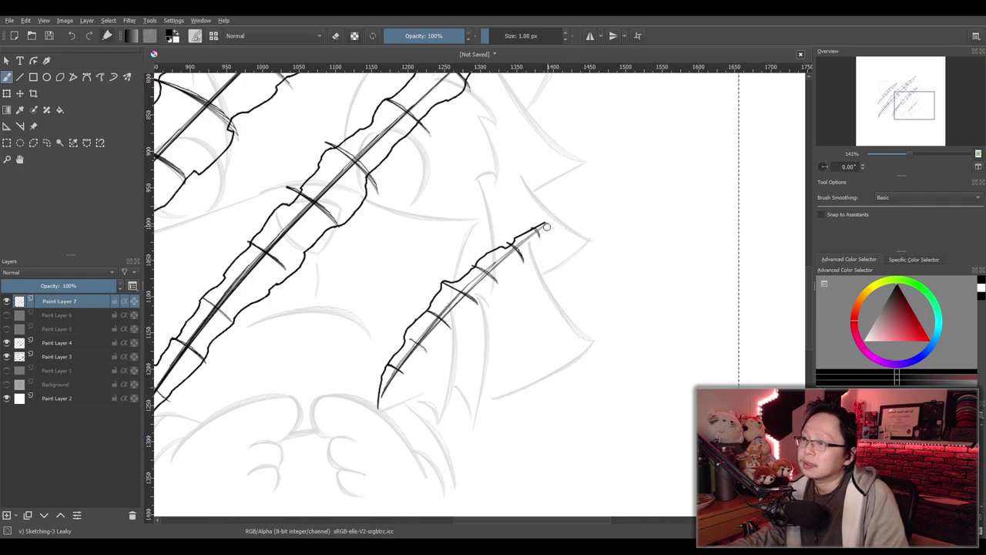
pyautogui.moveTo(544, 224); pyautogui.dragTo(369, 426)
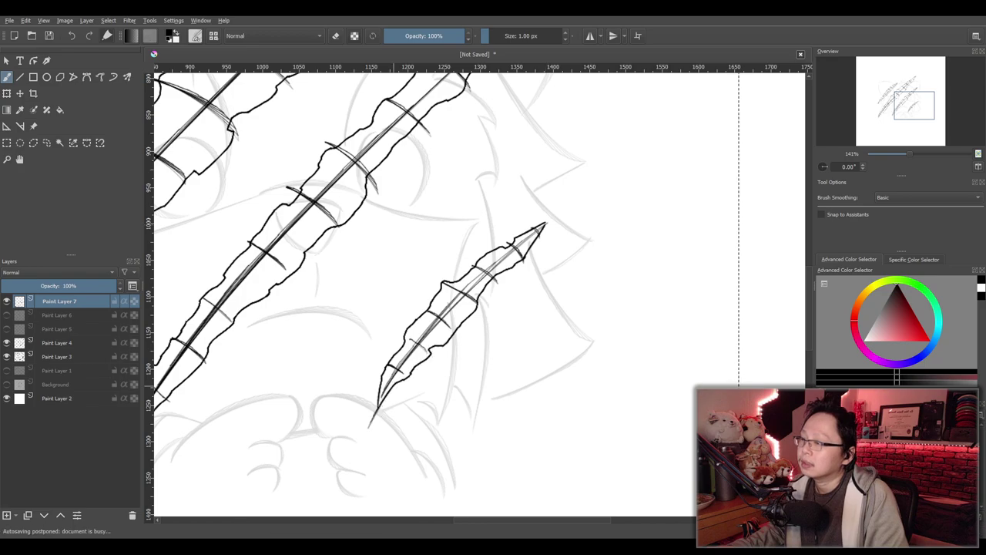
# Hide the Paint Layer 4 guides and erase the stray tail beyond the fourth scratch's lower tip
pyautogui.click(7, 342)
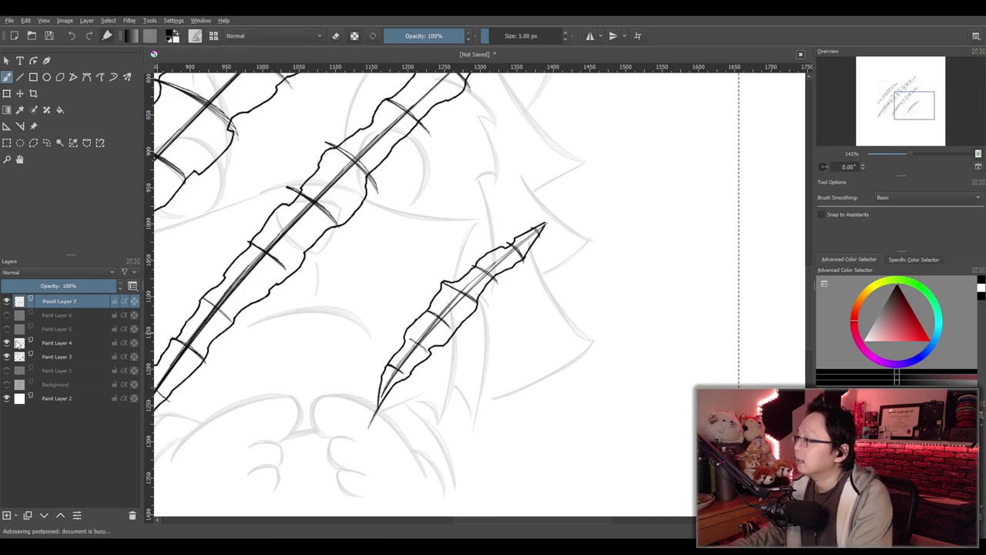
pyautogui.scroll(2, 455, 398)
pyautogui.moveTo(393, 390); pyautogui.dragTo(480, 344)
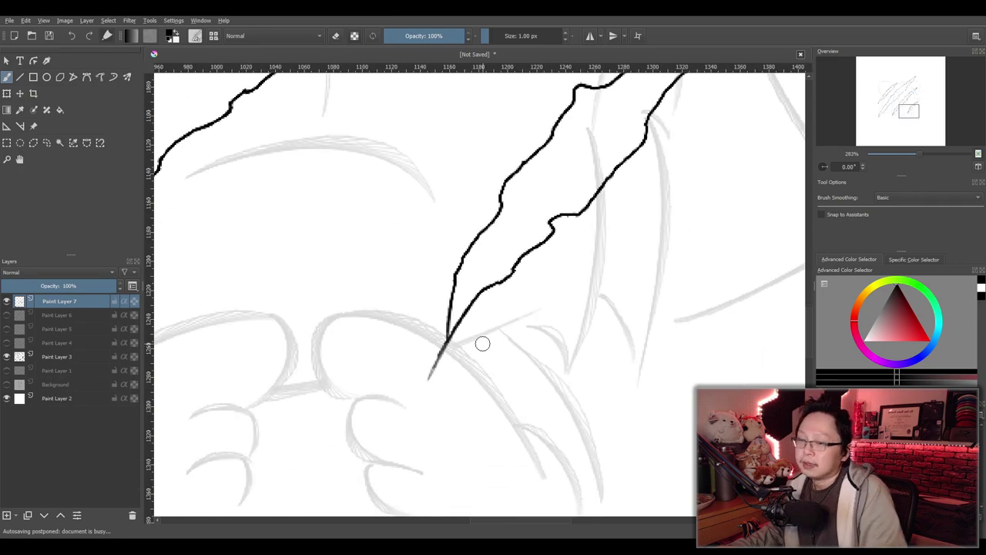
pyautogui.press('e')
pyautogui.moveTo(438, 399)
pyautogui.mouseDown()
pyautogui.moveTo(448, 371)
pyautogui.moveTo(440, 348)
pyautogui.mouseUp()
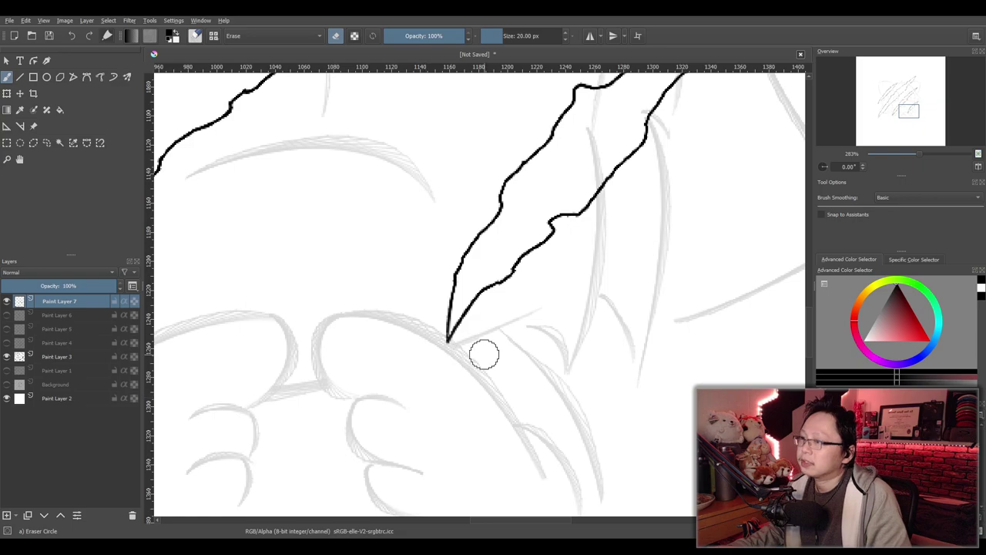
pyautogui.scroll(-5, 484, 352)
pyautogui.scroll(1, 444, 374)
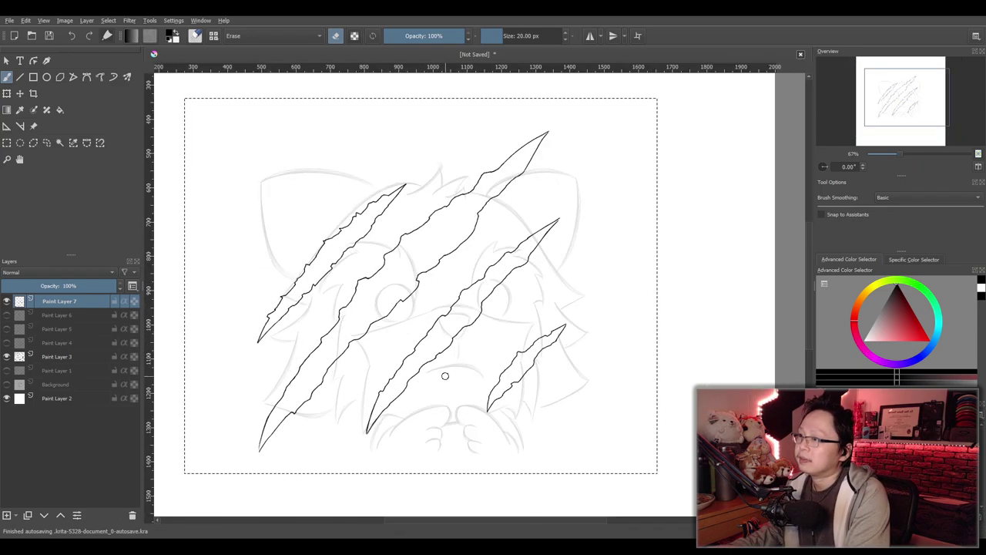
# Outline the short fourth scratch with a freehand selection
pyautogui.click(6, 143)
pyautogui.moveTo(606, 307)
pyautogui.mouseDown()
pyautogui.moveTo(440, 471)
pyautogui.moveTo(516, 465)
pyautogui.moveTo(592, 433)
pyautogui.mouseUp()
pyautogui.click(46, 142)
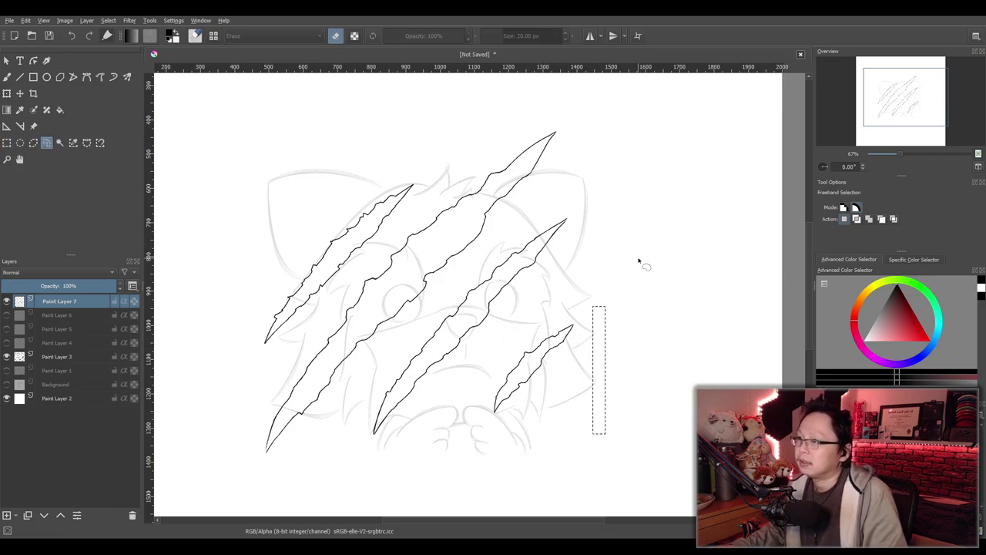
pyautogui.moveTo(577, 314)
pyautogui.mouseDown()
pyautogui.moveTo(523, 340)
pyautogui.moveTo(474, 423)
pyautogui.moveTo(553, 394)
pyautogui.moveTo(577, 315)
pyautogui.mouseUp()
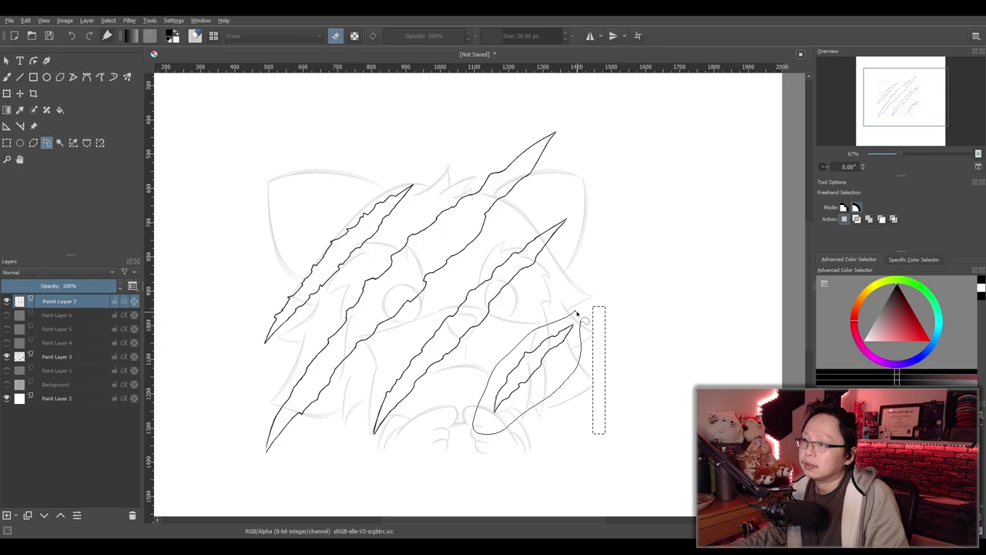
# Make a freehand selection around the third scratch and move it slightly right and down, closer to the fourth scratch
pyautogui.moveTo(578, 205)
pyautogui.mouseDown()
pyautogui.moveTo(507, 246)
pyautogui.moveTo(437, 309)
pyautogui.moveTo(379, 378)
pyautogui.moveTo(361, 442)
pyautogui.moveTo(413, 424)
pyautogui.moveTo(576, 262)
pyautogui.moveTo(574, 231)
pyautogui.mouseUp()
pyautogui.press('t')
pyautogui.moveTo(483, 305)
pyautogui.mouseDown()
pyautogui.moveTo(498, 314)
pyautogui.moveTo(474, 304)
pyautogui.mouseUp()
pyautogui.press('Right')
pyautogui.press('Right')
pyautogui.press('Right')
pyautogui.press('Right')
pyautogui.press('Right')
pyautogui.press('Right')
pyautogui.press('Right')
pyautogui.press('Down')
pyautogui.press('Down')
pyautogui.press('Down')
pyautogui.press('Down')
pyautogui.press('Down')
pyautogui.press('Down')
pyautogui.press('Down')
pyautogui.press('Down')
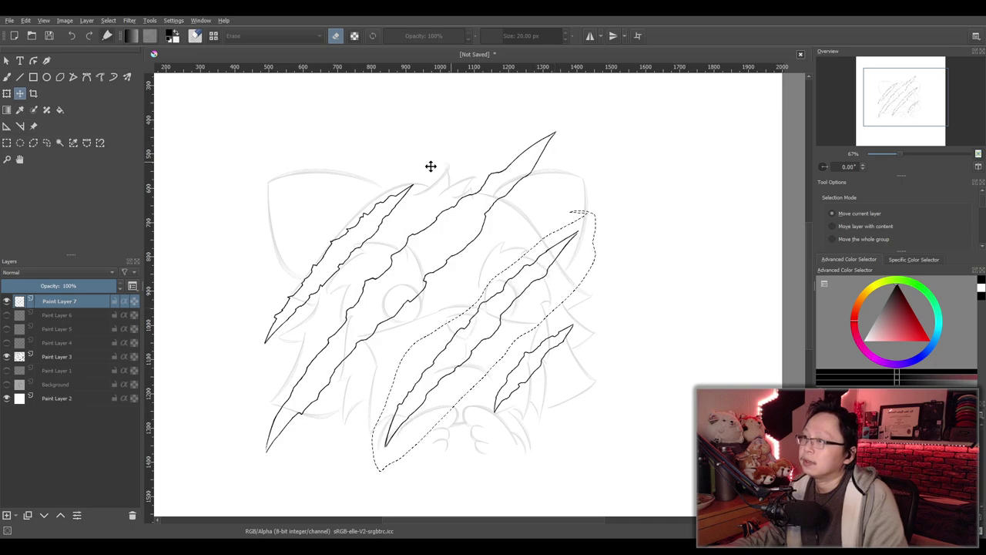
# Make a freehand selection around the large second scratch and move it slightly down and right, toward the third scratch
pyautogui.click(47, 142)
pyautogui.moveTo(467, 168)
pyautogui.mouseDown()
pyautogui.moveTo(373, 254)
pyautogui.moveTo(266, 385)
pyautogui.moveTo(254, 484)
pyautogui.moveTo(351, 409)
pyautogui.moveTo(476, 266)
pyautogui.mouseUp()
pyautogui.moveTo(579, 120); pyautogui.dragTo(581, 117)
pyautogui.press('t')
pyautogui.moveTo(457, 243); pyautogui.dragTo(463, 255)
pyautogui.scroll(-2, 470, 242)
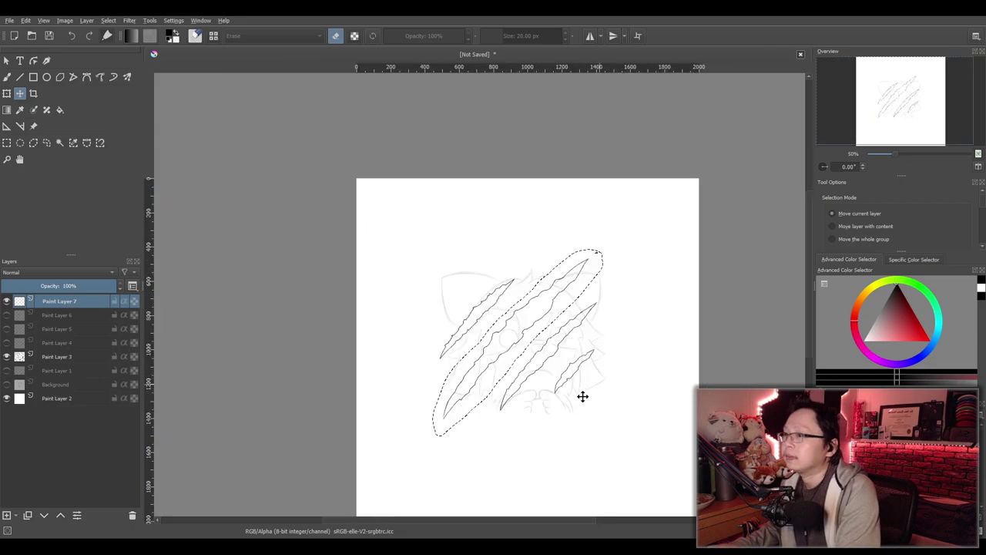
pyautogui.scroll(2, 592, 387)
pyautogui.click(6, 93)
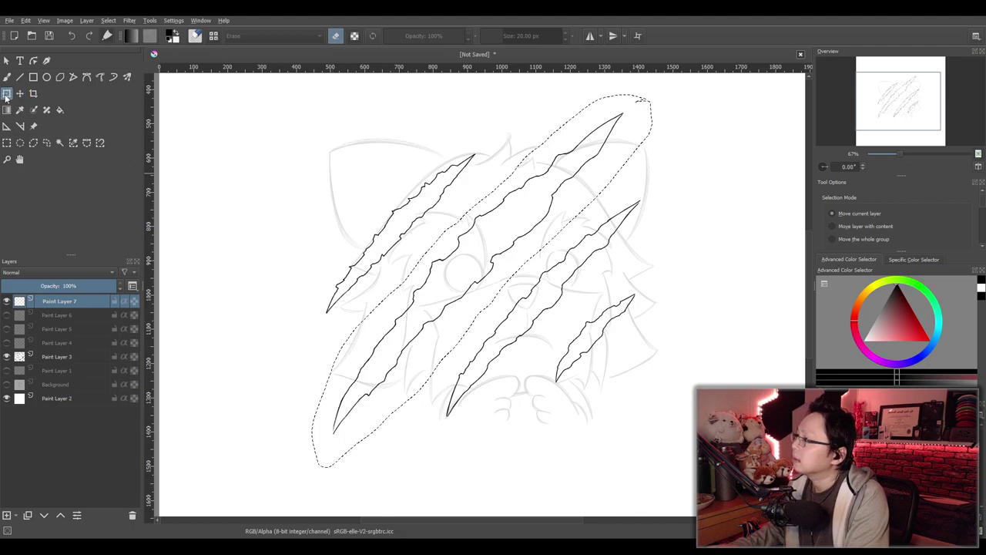
pyautogui.click(7, 77)
pyautogui.scroll(-2, 550, 341)
pyautogui.scroll(2, 552, 346)
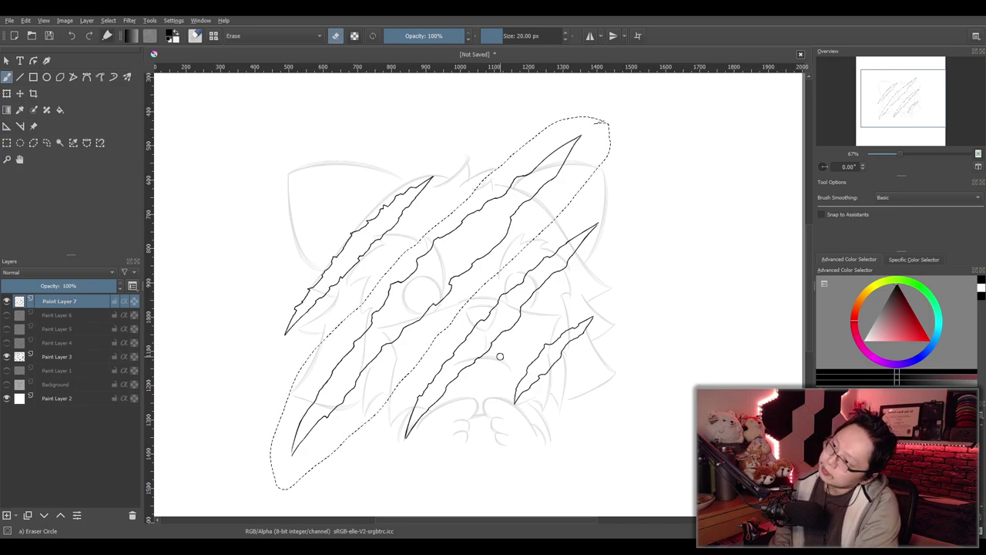
# Select the face sketch on Paint Layer 3, try it at full strength, and lower its layer opacity to 29%
pyautogui.click(6, 356)
pyautogui.click(6, 356)
pyautogui.click(40, 357)
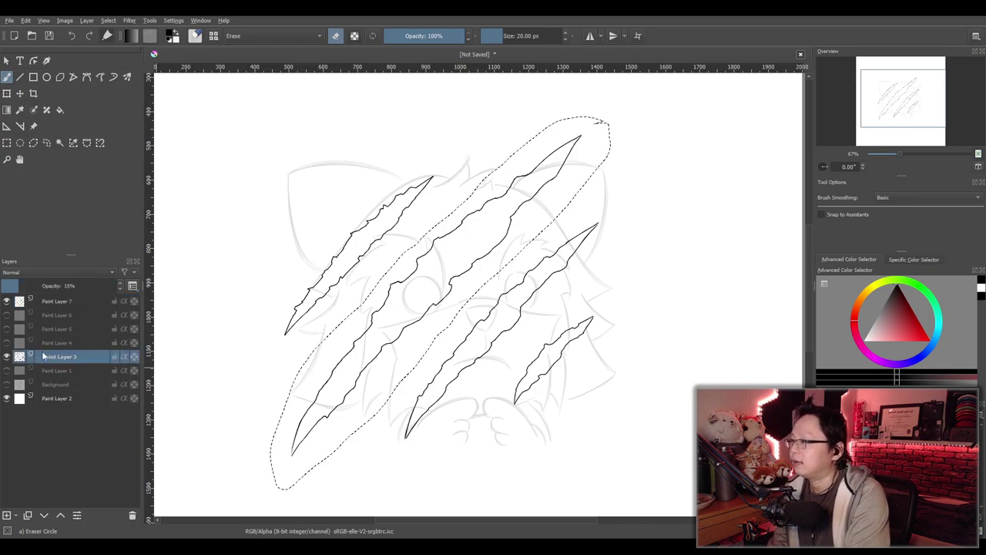
pyautogui.moveTo(28, 283); pyautogui.dragTo(196, 288)
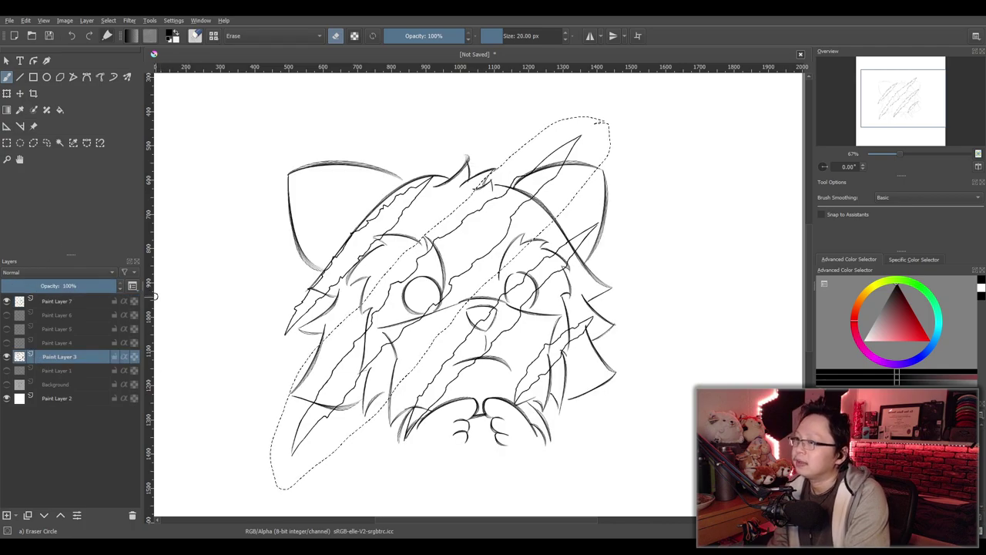
pyautogui.moveTo(72, 287); pyautogui.dragTo(21, 287)
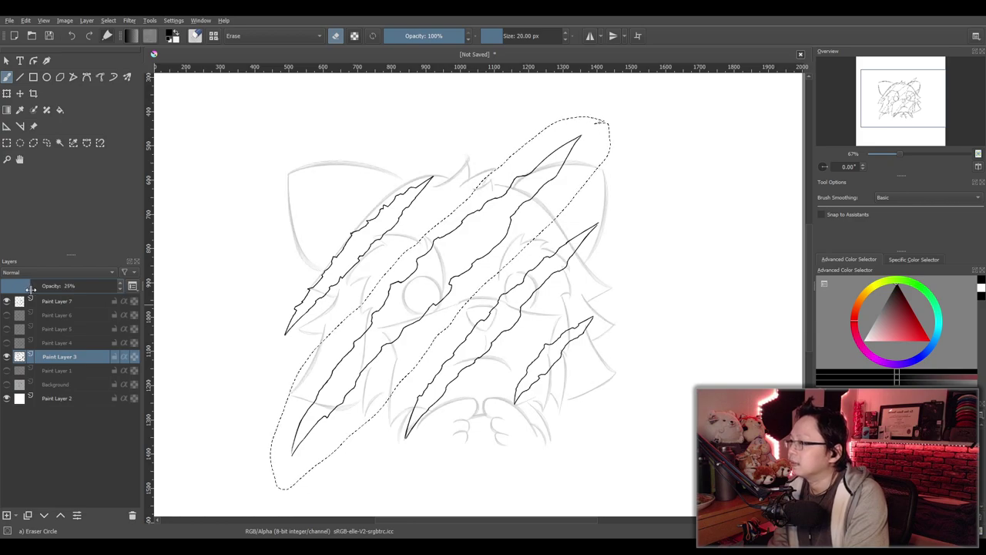
# Activate Paint Layer 7 and make a rectangular selection around all four scratches and the face sketch
pyautogui.click(51, 301)
pyautogui.scroll(1, 546, 326)
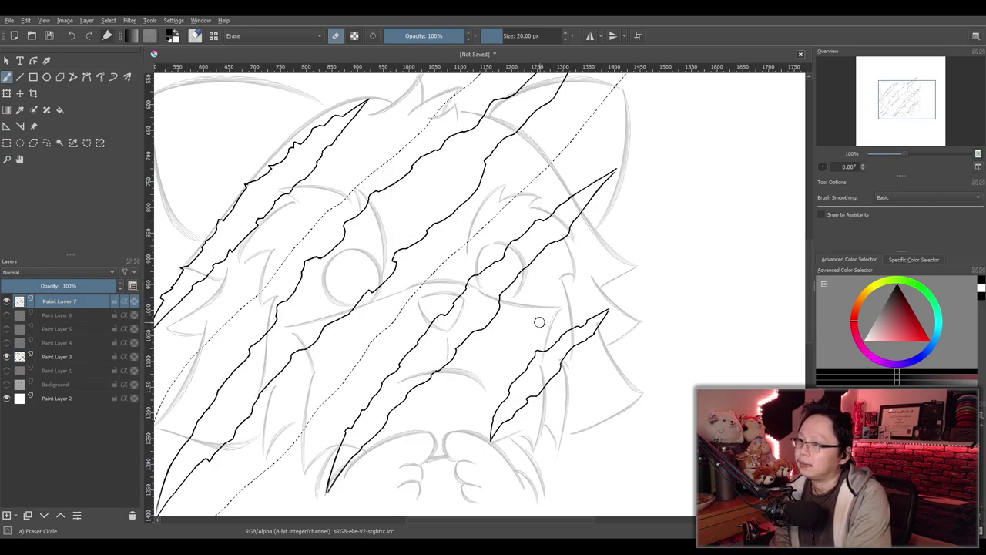
pyautogui.scroll(-1, 539, 322)
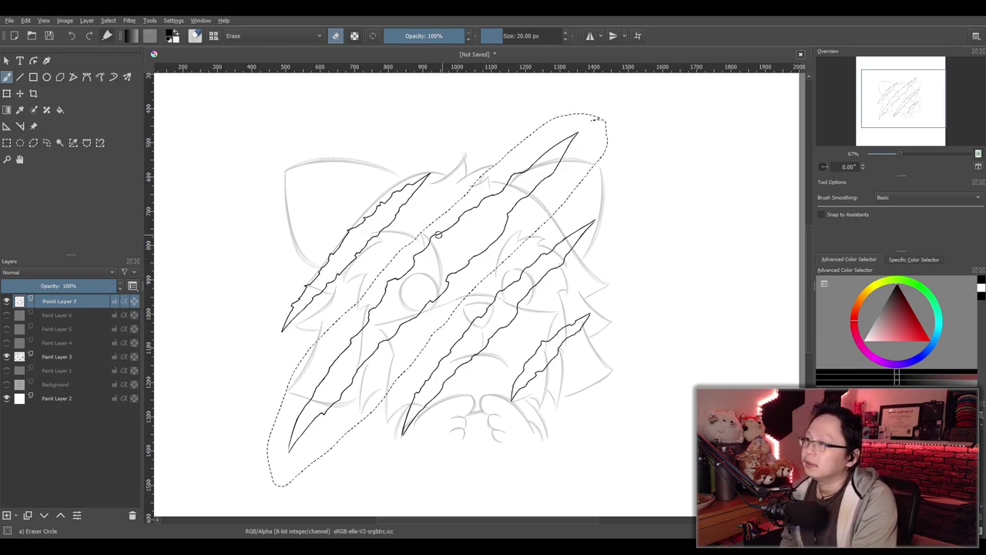
pyautogui.click(6, 143)
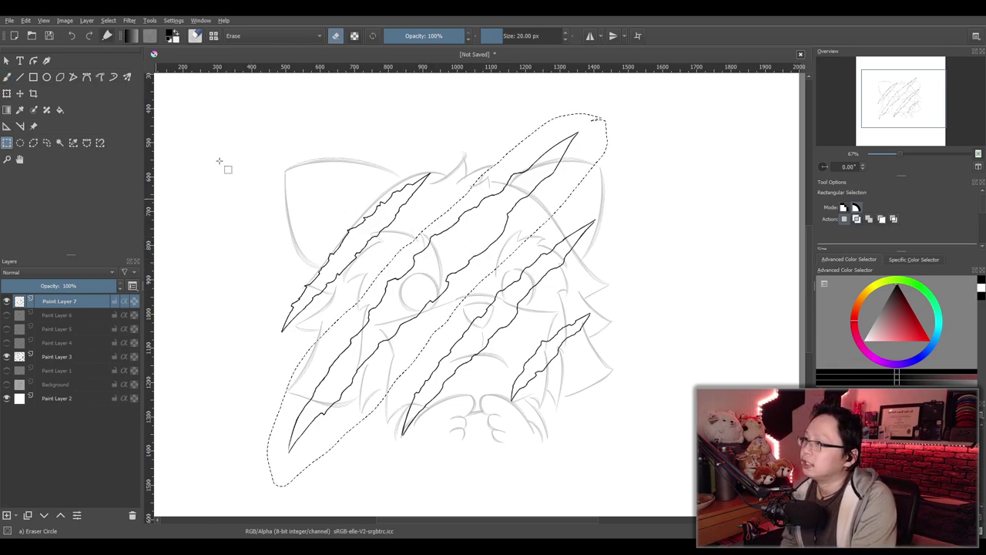
pyautogui.moveTo(254, 102); pyautogui.dragTo(664, 491)
pyautogui.moveTo(361, 306)
pyautogui.mouseDown()
pyautogui.moveTo(413, 311)
pyautogui.moveTo(382, 282)
pyautogui.mouseUp()
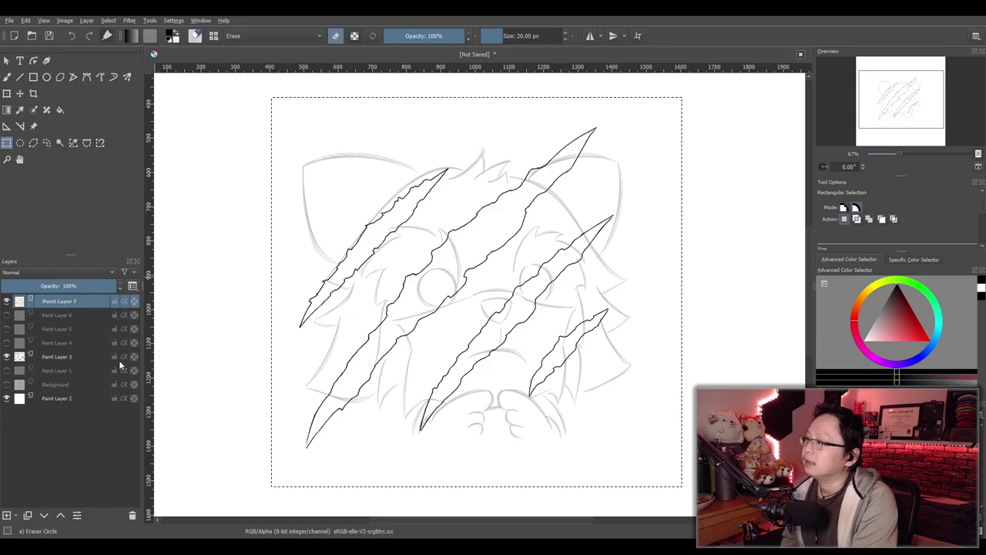
# Duplicate Paint Layer 7, placing the copy beneath the original, and nudge the copied scratches slightly right and down
pyautogui.hotkey('ctrl', 'j')
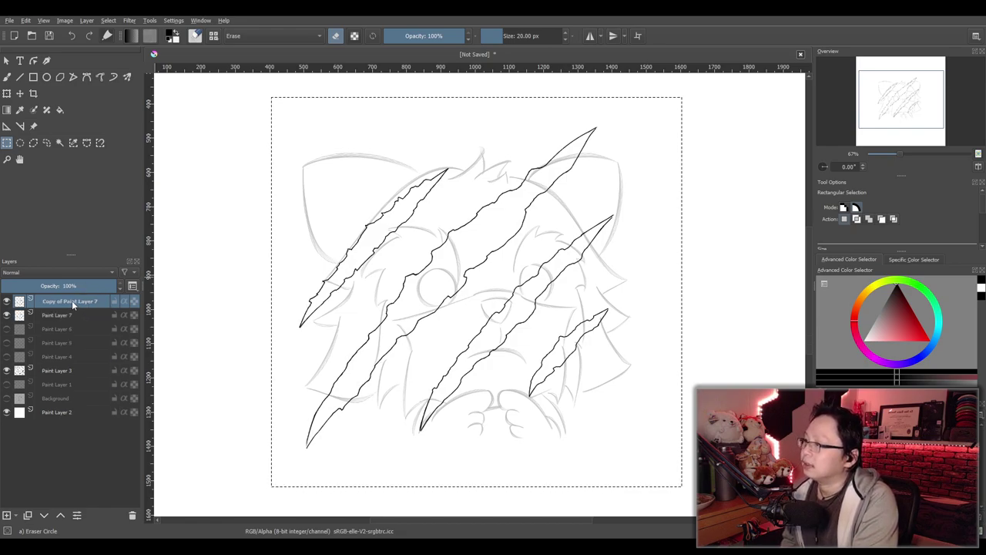
pyautogui.moveTo(70, 302); pyautogui.dragTo(69, 319)
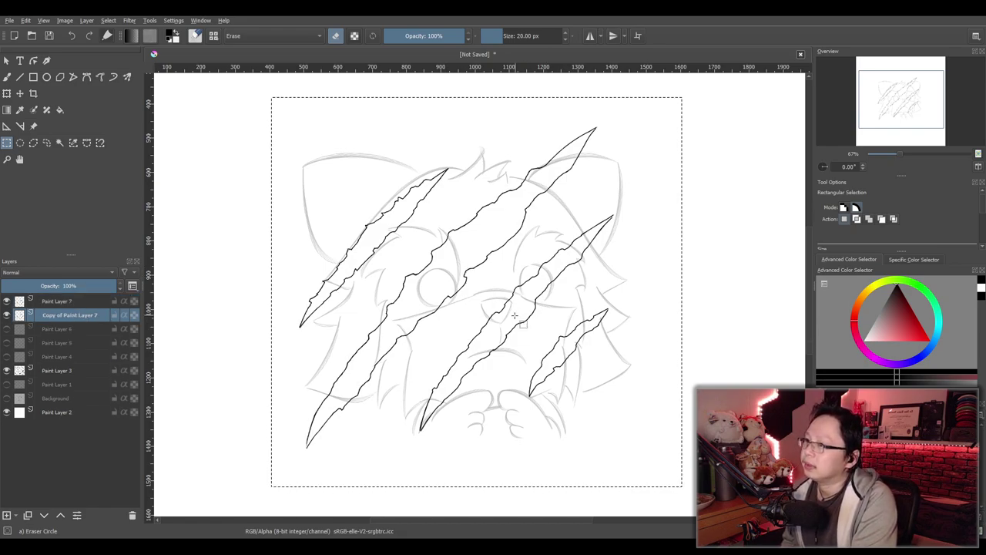
pyautogui.click(20, 93)
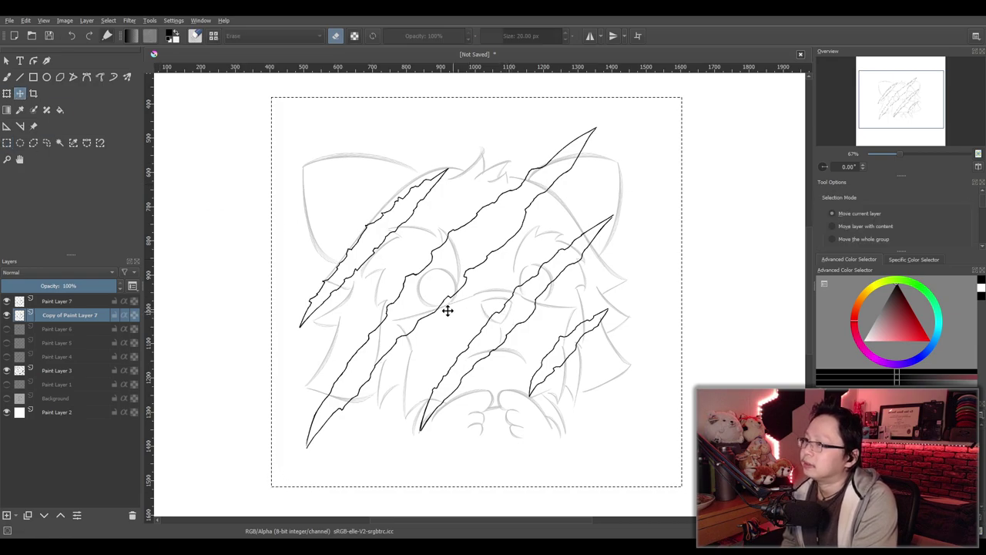
pyautogui.moveTo(455, 320); pyautogui.dragTo(456, 321)
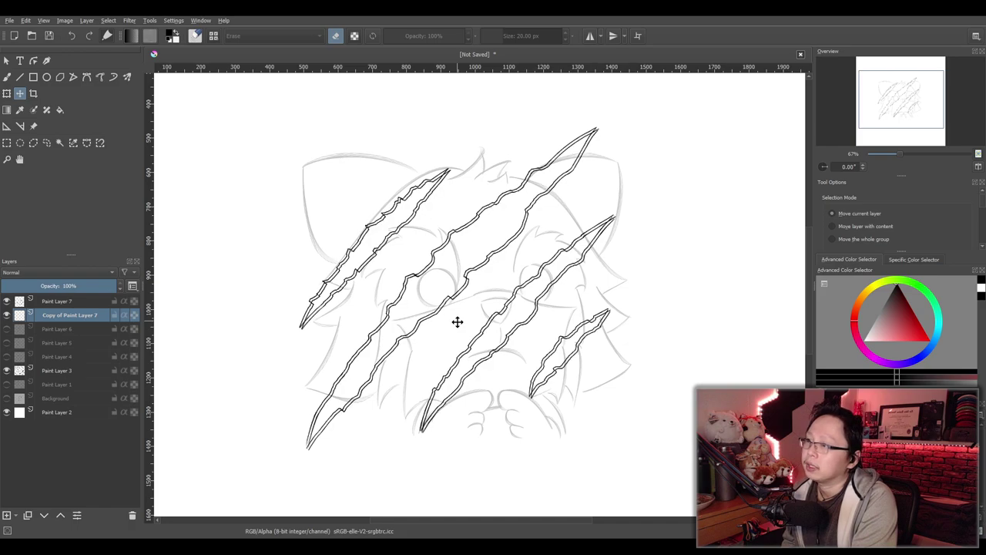
pyautogui.moveTo(456, 321); pyautogui.dragTo(457, 321)
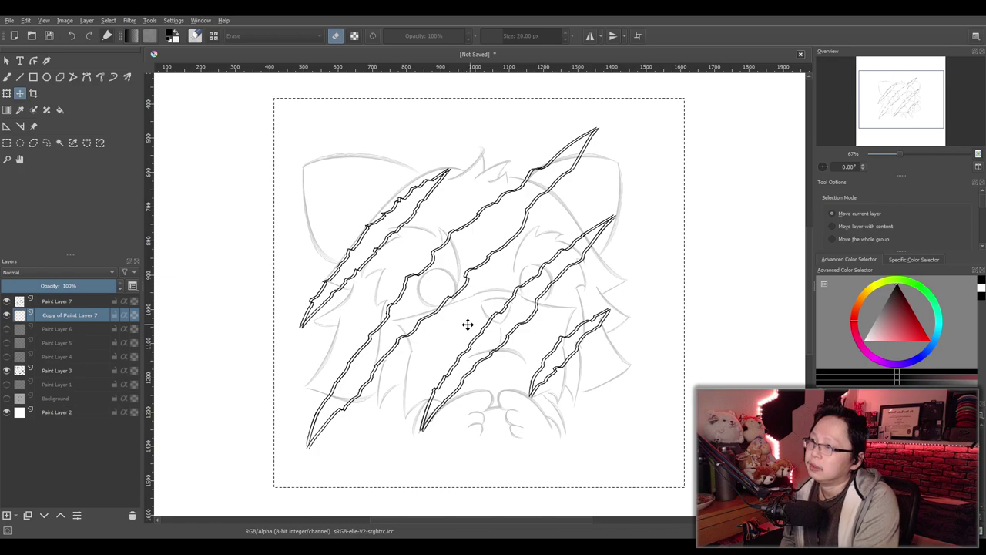
# Reposition the copied scratches slightly up and left of the originals to form closely spaced double outlines
pyautogui.moveTo(470, 323); pyautogui.dragTo(460, 321)
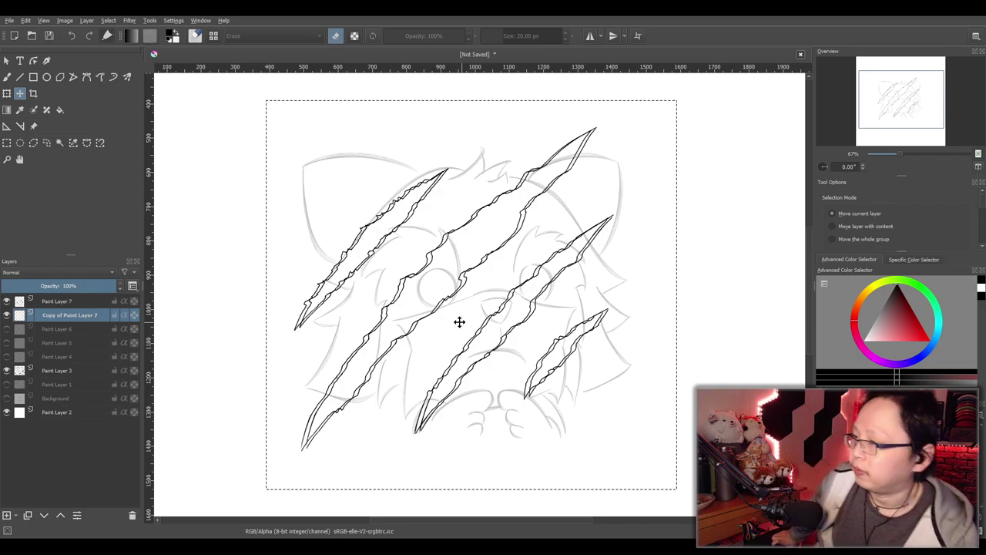
pyautogui.moveTo(485, 315)
pyautogui.mouseDown()
pyautogui.moveTo(478, 321)
pyautogui.moveTo(484, 312)
pyautogui.mouseUp()
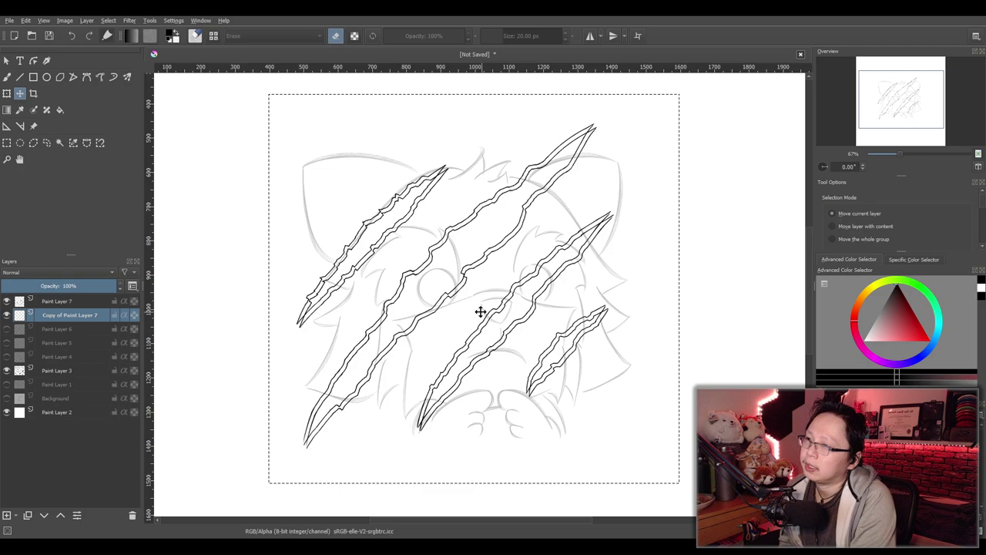
pyautogui.moveTo(495, 292); pyautogui.dragTo(494, 300)
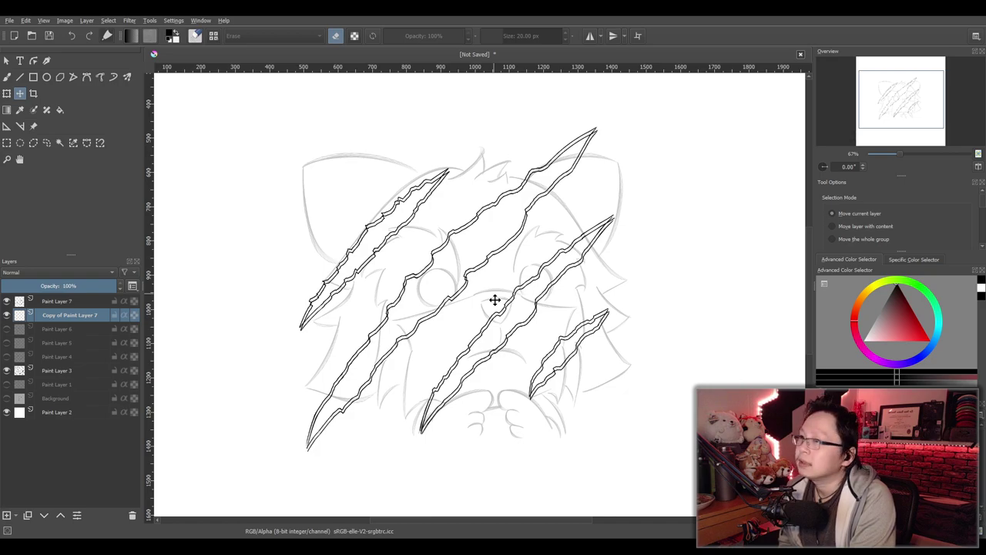
pyautogui.moveTo(494, 300); pyautogui.dragTo(491, 294)
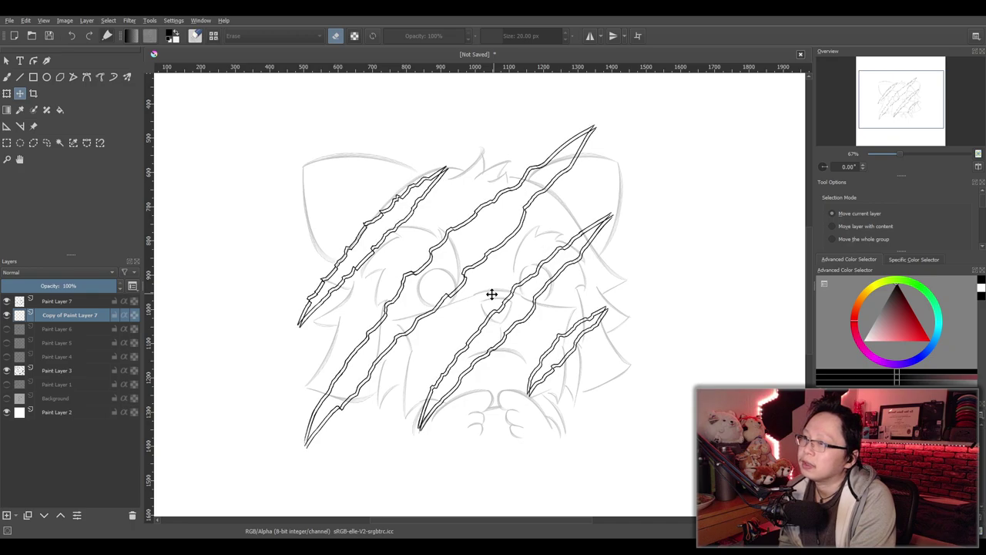
pyautogui.moveTo(491, 294); pyautogui.dragTo(490, 292)
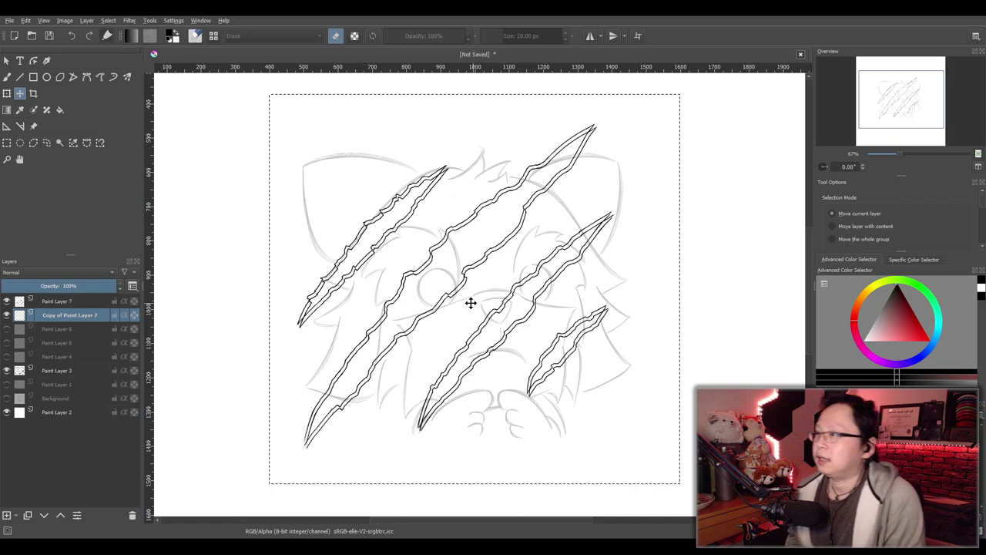
pyautogui.moveTo(471, 289); pyautogui.dragTo(468, 291)
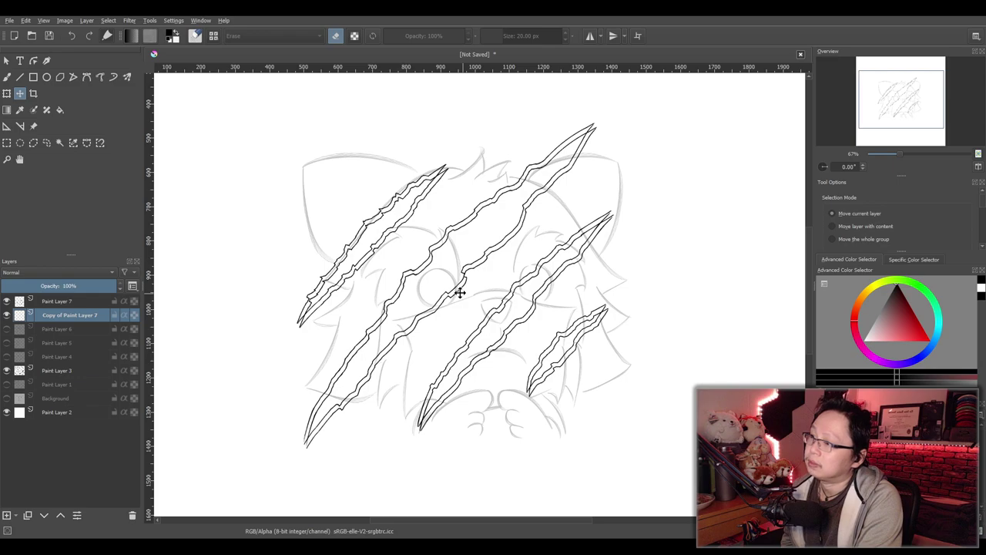
pyautogui.click(460, 294)
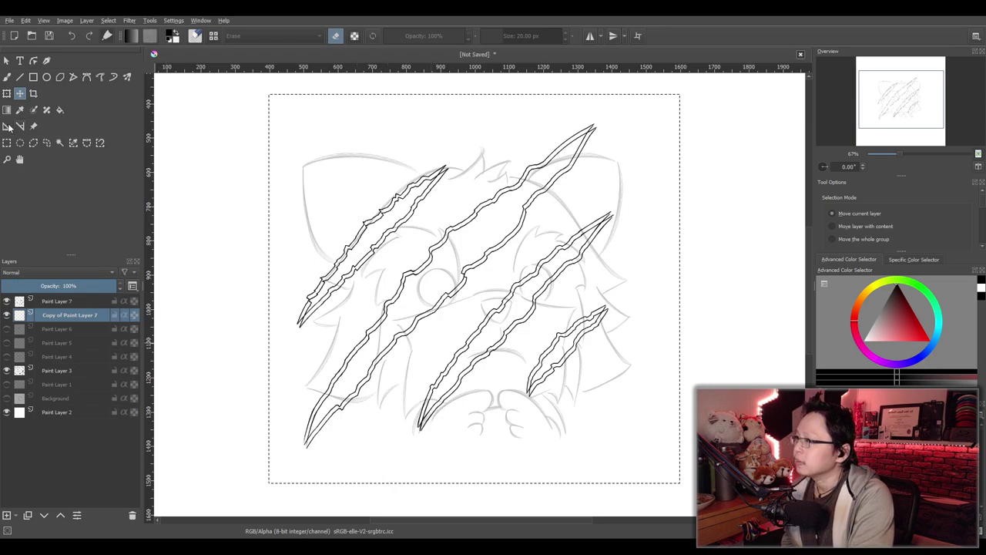
# Try erasing the copied inner line along the lower edge of the first scratch, from its upper tip to its lower tip
pyautogui.click(7, 77)
pyautogui.scroll(4, 426, 192)
pyautogui.moveTo(453, 195); pyautogui.dragTo(587, 175)
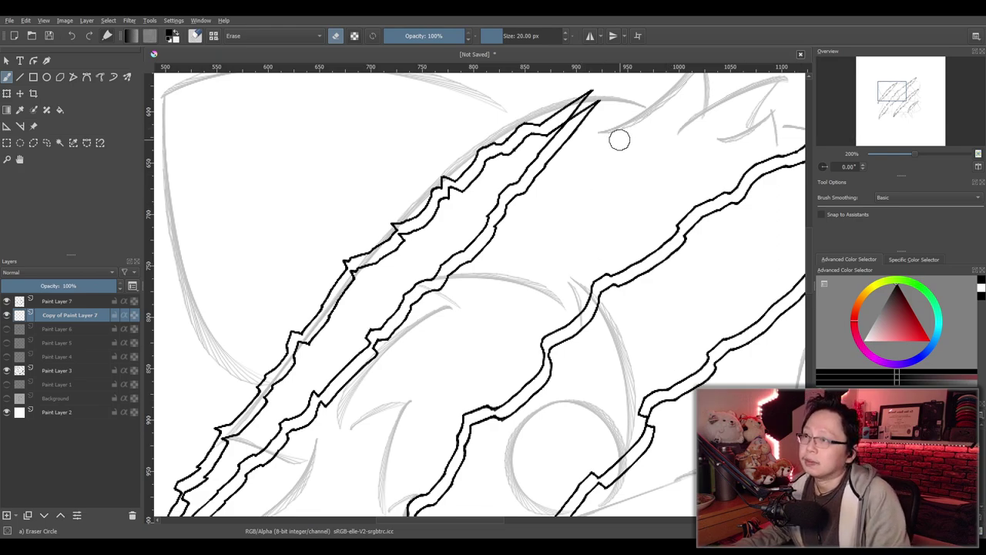
pyautogui.moveTo(593, 101); pyautogui.dragTo(583, 104)
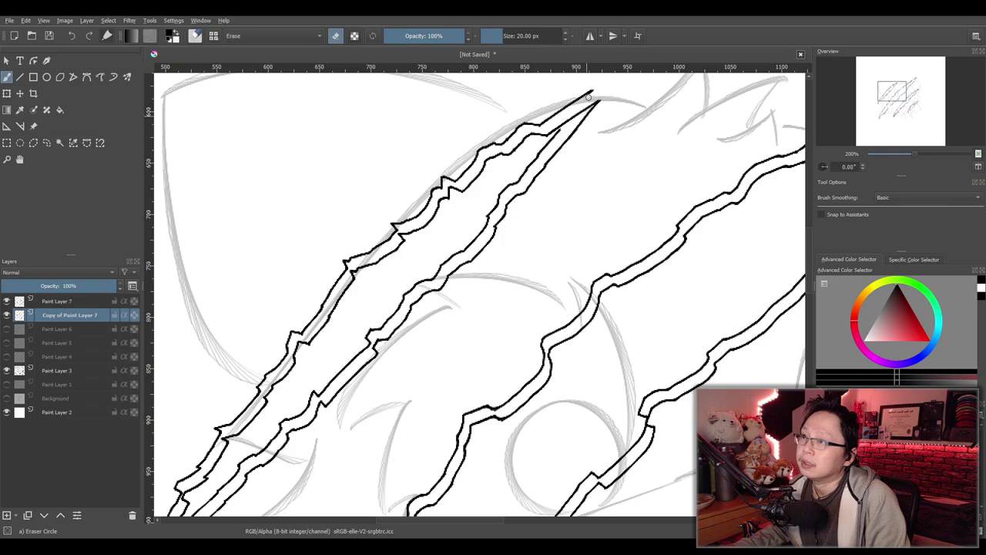
pyautogui.moveTo(554, 142)
pyautogui.mouseDown()
pyautogui.moveTo(523, 166)
pyautogui.moveTo(454, 265)
pyautogui.moveTo(426, 269)
pyautogui.moveTo(350, 362)
pyautogui.moveTo(359, 361)
pyautogui.mouseUp()
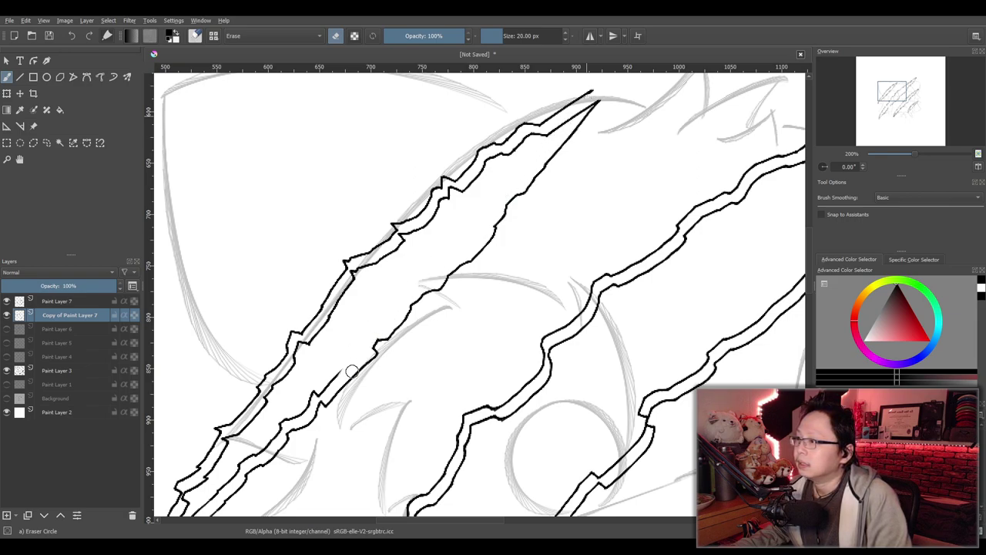
pyautogui.scroll(-2, 398, 345)
pyautogui.scroll(2, 438, 353)
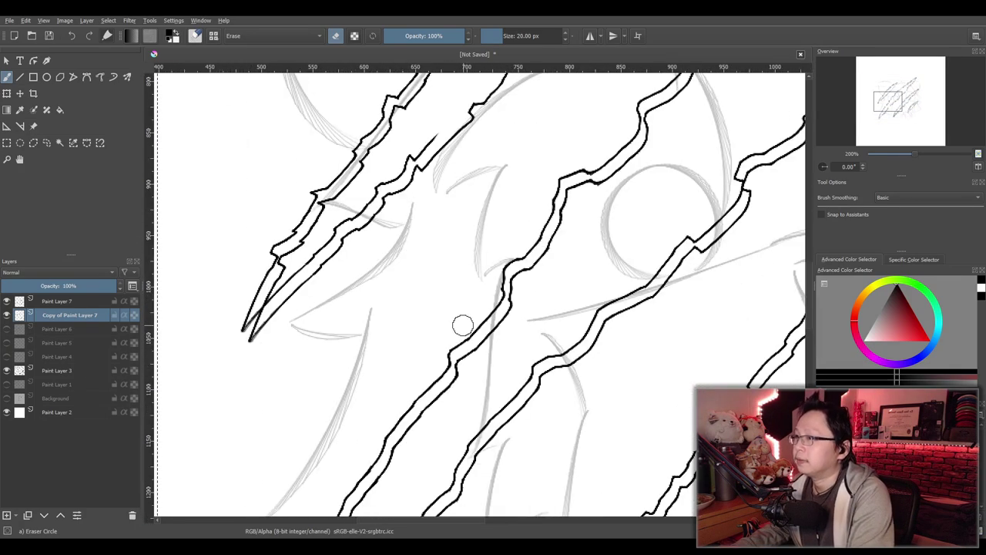
pyautogui.moveTo(443, 121); pyautogui.dragTo(273, 299)
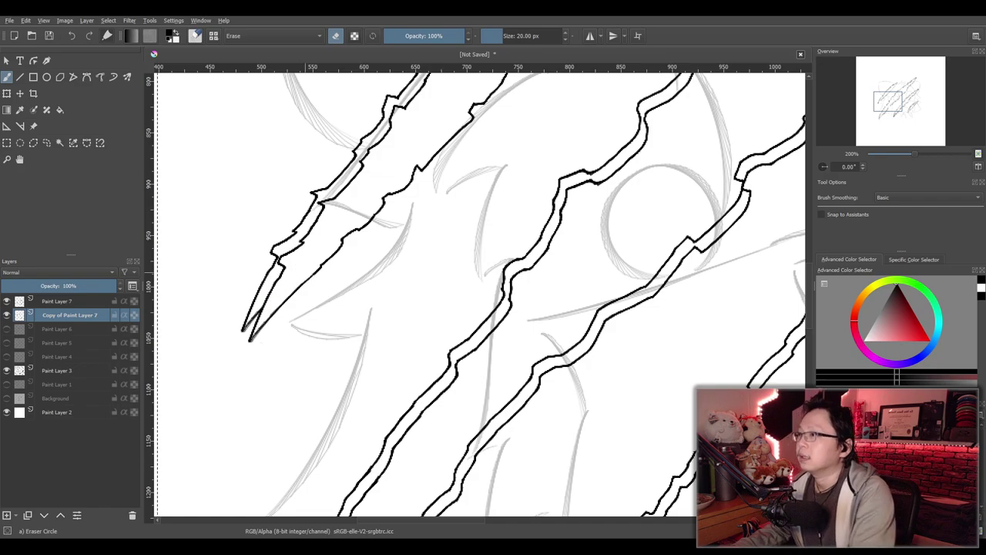
pyautogui.scroll(-3, 356, 265)
pyautogui.scroll(5, 357, 265)
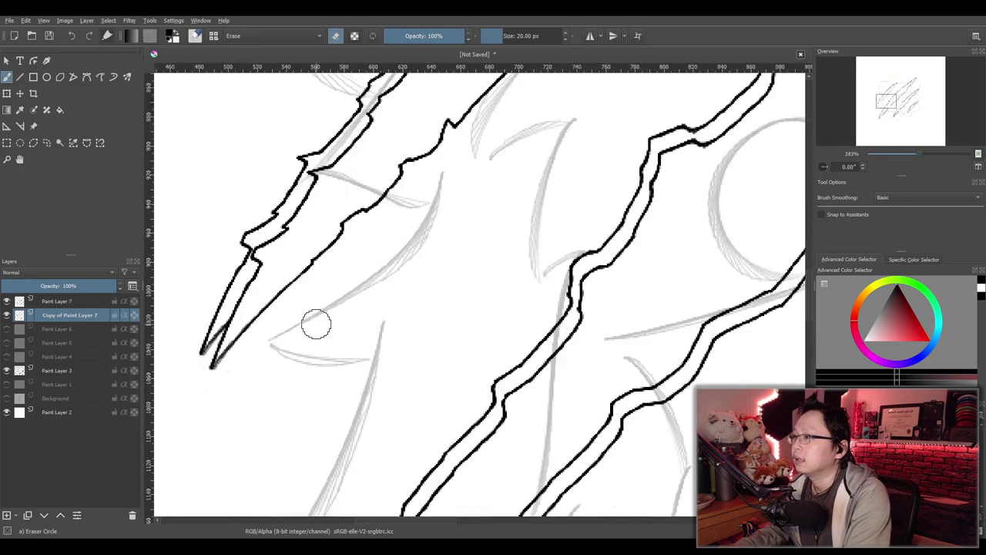
pyautogui.moveTo(251, 317); pyautogui.dragTo(210, 356)
pyautogui.scroll(-2, 264, 342)
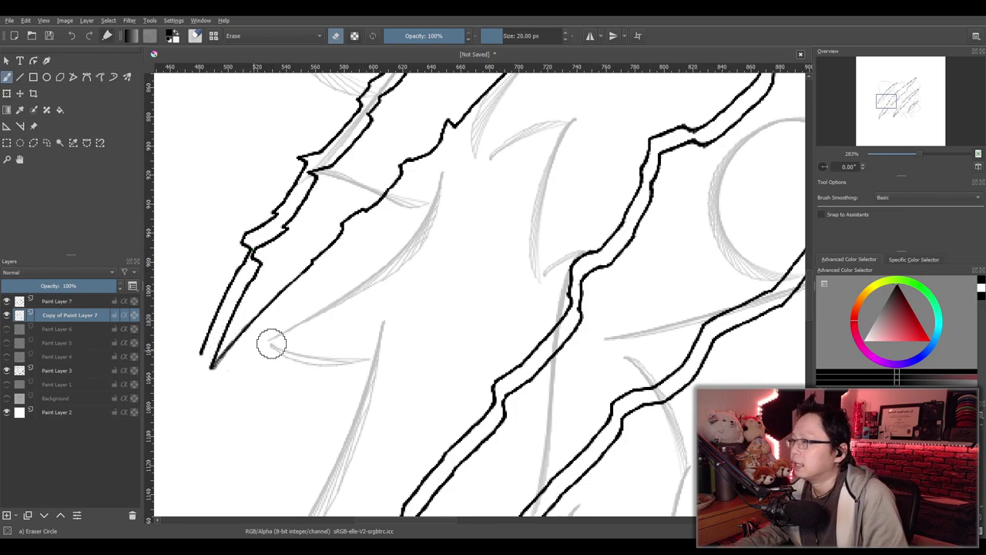
pyautogui.scroll(-3, 304, 330)
# Try erasing the copied inner line along the upper part of the large second scratch's lower edge
pyautogui.moveTo(354, 326); pyautogui.dragTo(336, 339)
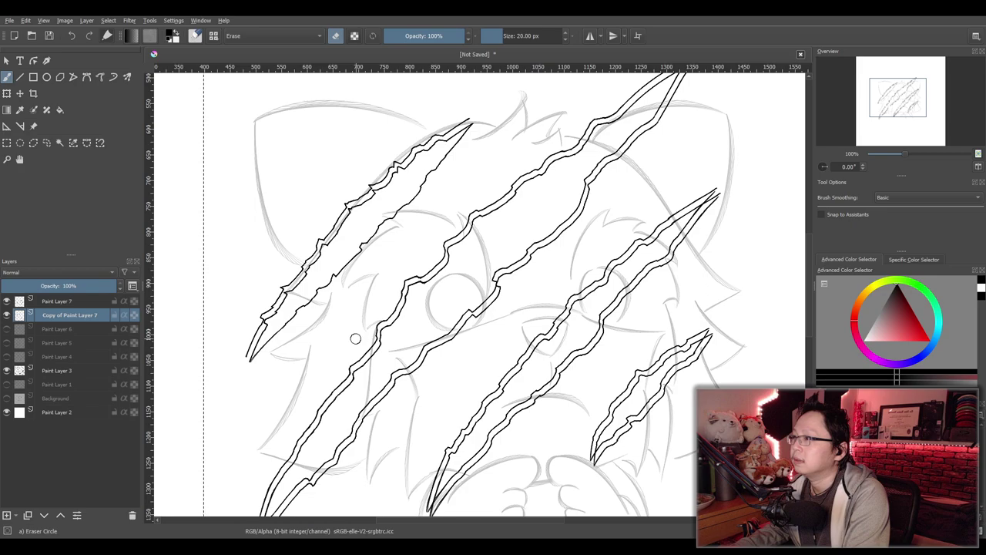
pyautogui.moveTo(402, 330); pyautogui.dragTo(362, 365)
pyautogui.scroll(1, 454, 238)
pyautogui.moveTo(536, 190); pyautogui.dragTo(427, 235)
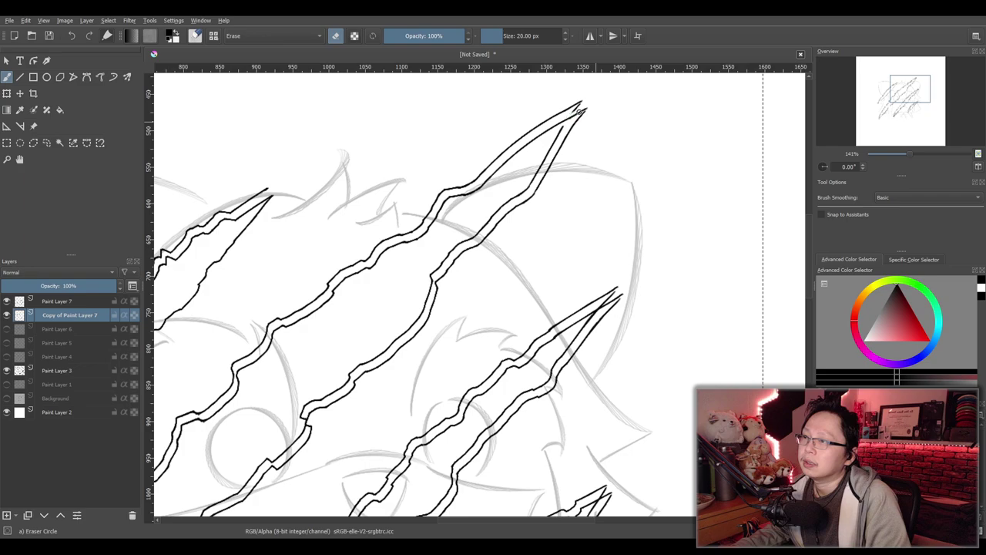
pyautogui.moveTo(563, 124)
pyautogui.mouseDown()
pyautogui.moveTo(541, 171)
pyautogui.moveTo(508, 202)
pyautogui.mouseUp()
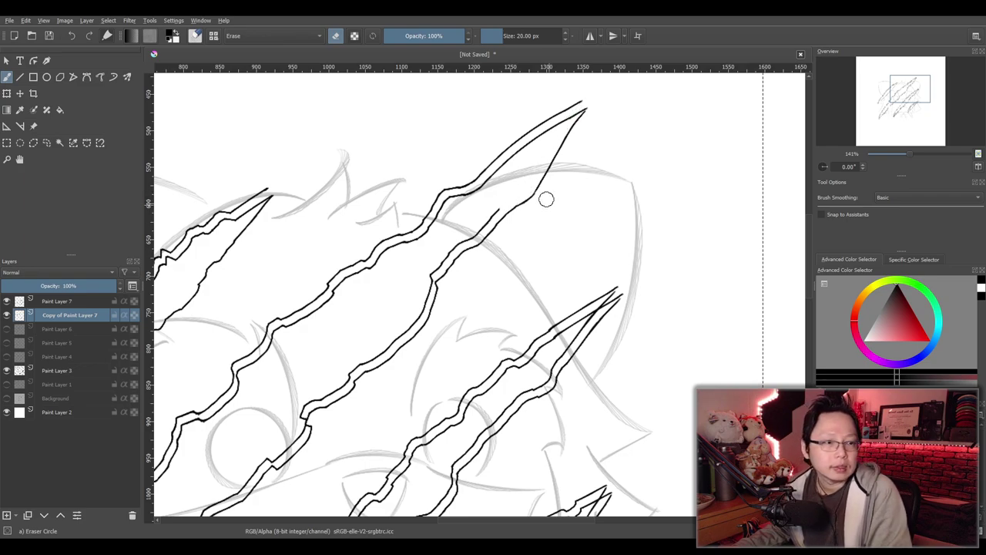
pyautogui.moveTo(501, 212)
pyautogui.mouseDown()
pyautogui.moveTo(430, 269)
pyautogui.moveTo(440, 267)
pyautogui.moveTo(437, 278)
pyautogui.moveTo(388, 352)
pyautogui.moveTo(395, 332)
pyautogui.moveTo(358, 369)
pyautogui.moveTo(438, 281)
pyautogui.mouseUp()
pyautogui.scroll(-3, 366, 354)
pyautogui.scroll(1, 438, 281)
pyautogui.scroll(1, 395, 345)
pyautogui.moveTo(395, 345); pyautogui.dragTo(425, 324)
pyautogui.scroll(-2, 425, 324)
pyautogui.scroll(1, 440, 323)
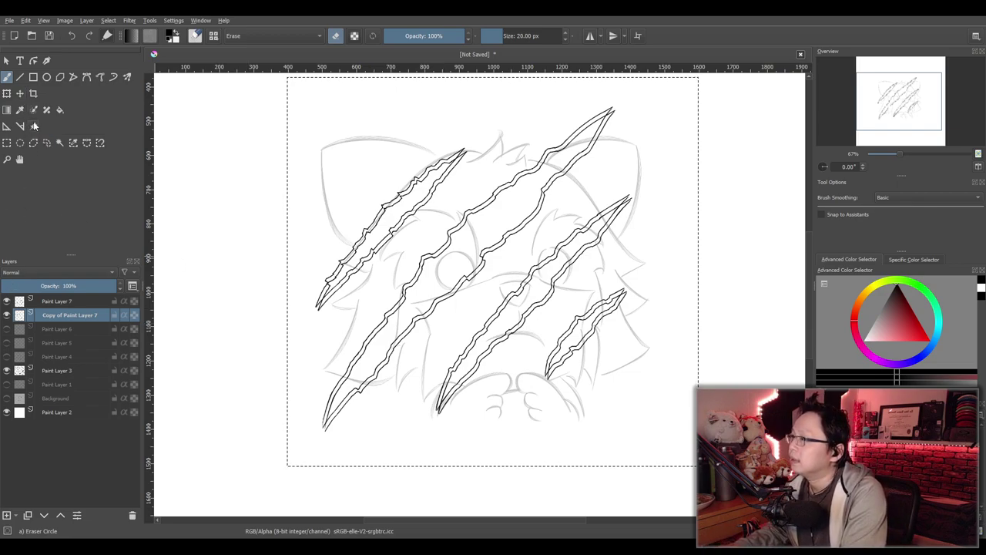
pyautogui.click(47, 142)
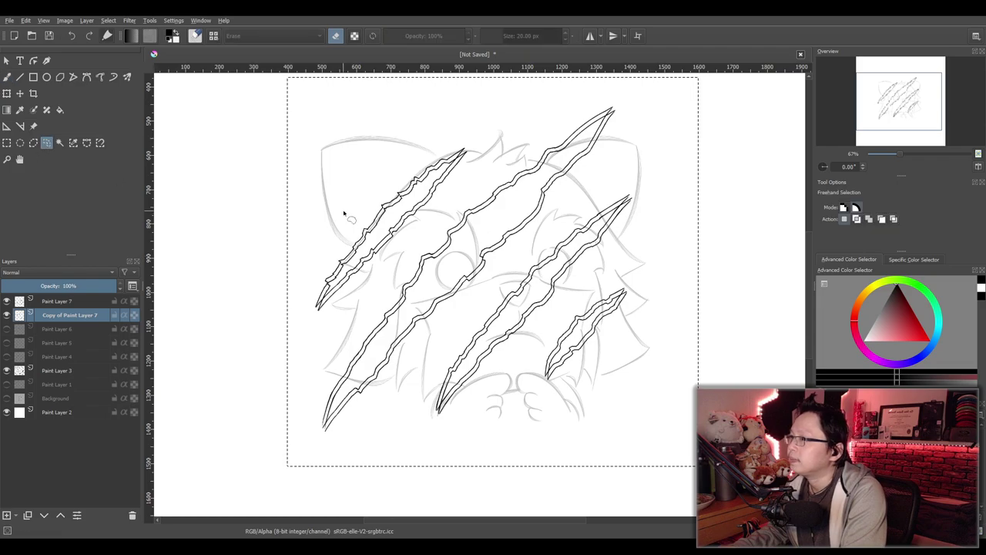
pyautogui.moveTo(346, 214); pyautogui.dragTo(326, 205)
pyautogui.click(33, 146)
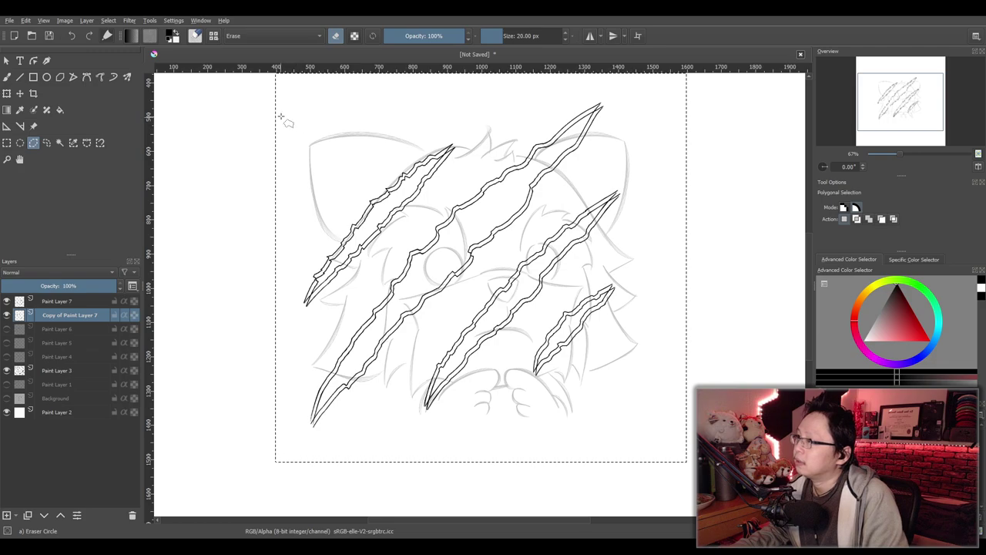
pyautogui.moveTo(272, 111)
pyautogui.mouseDown()
pyautogui.moveTo(324, 145)
pyautogui.moveTo(262, 124)
pyautogui.mouseUp()
pyautogui.click(215, 145)
pyautogui.click(227, 152)
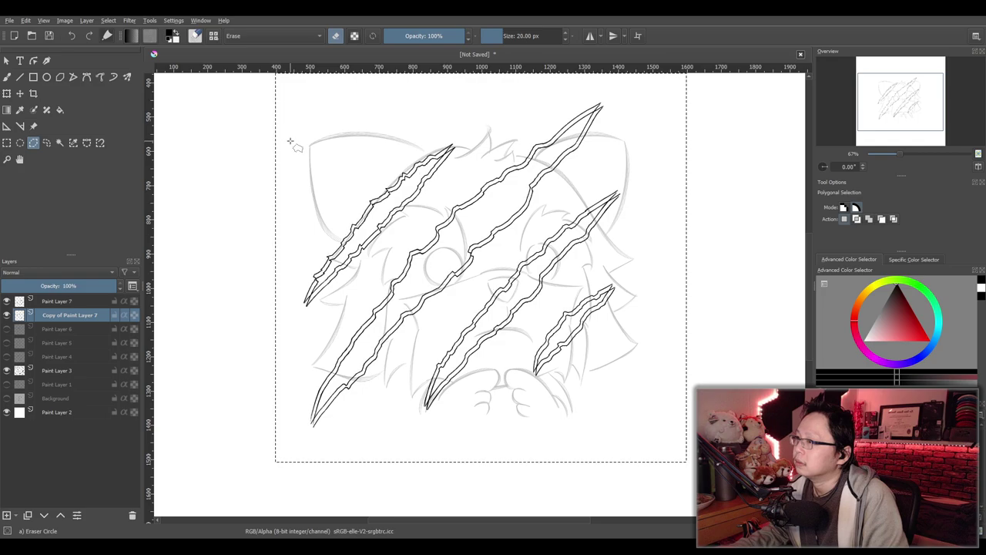
pyautogui.click(435, 261)
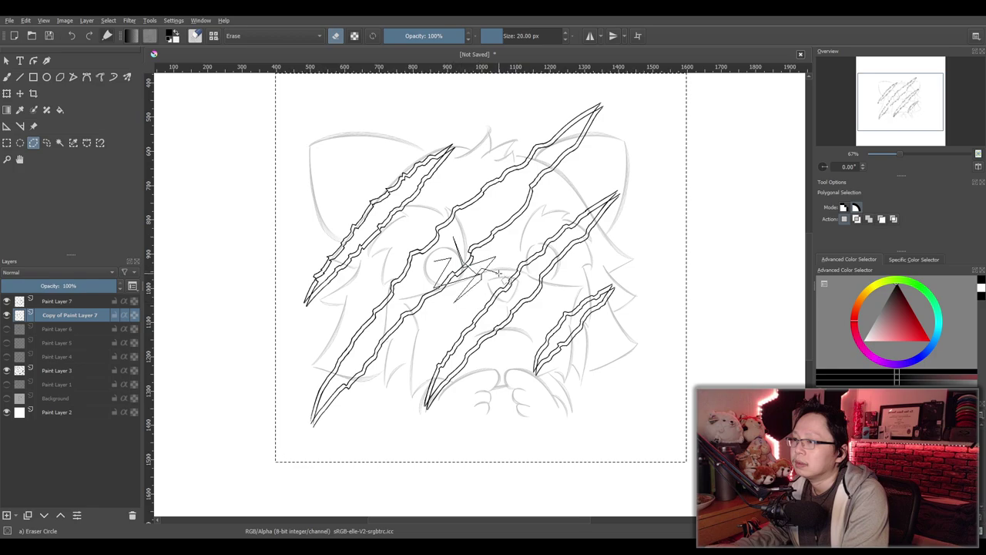
pyautogui.click(7, 142)
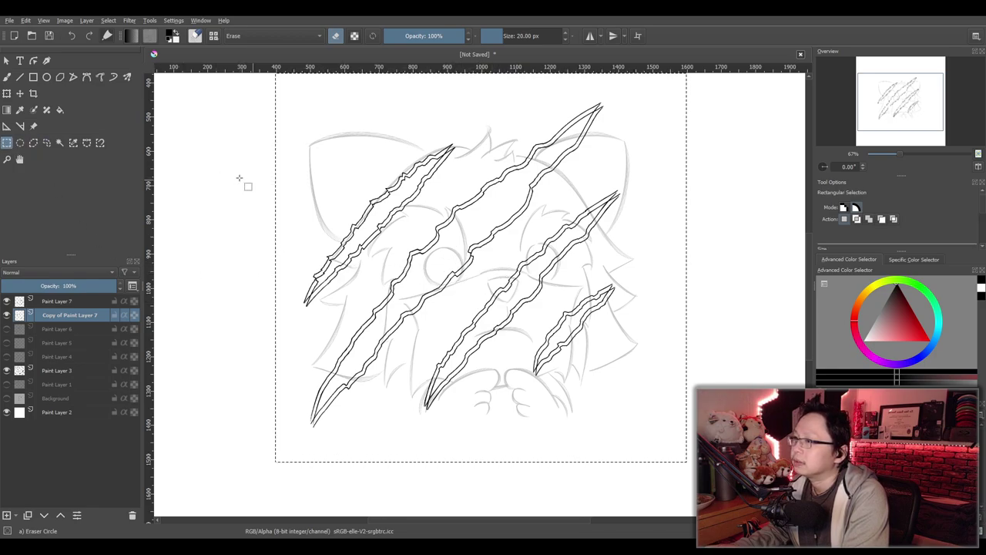
pyautogui.click(34, 143)
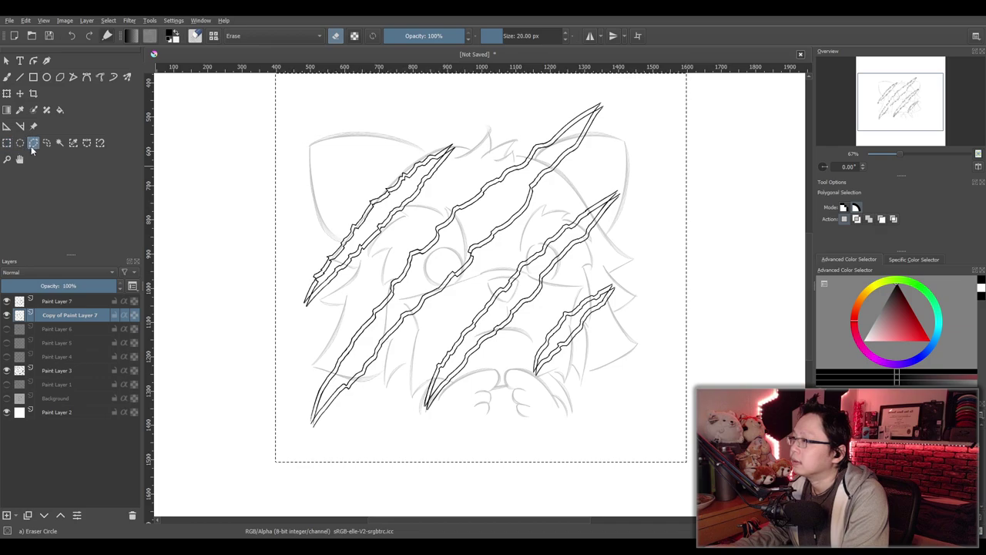
pyautogui.click(194, 207)
pyautogui.click(201, 315)
pyautogui.click(217, 210)
pyautogui.click(254, 187)
pyautogui.click(203, 161)
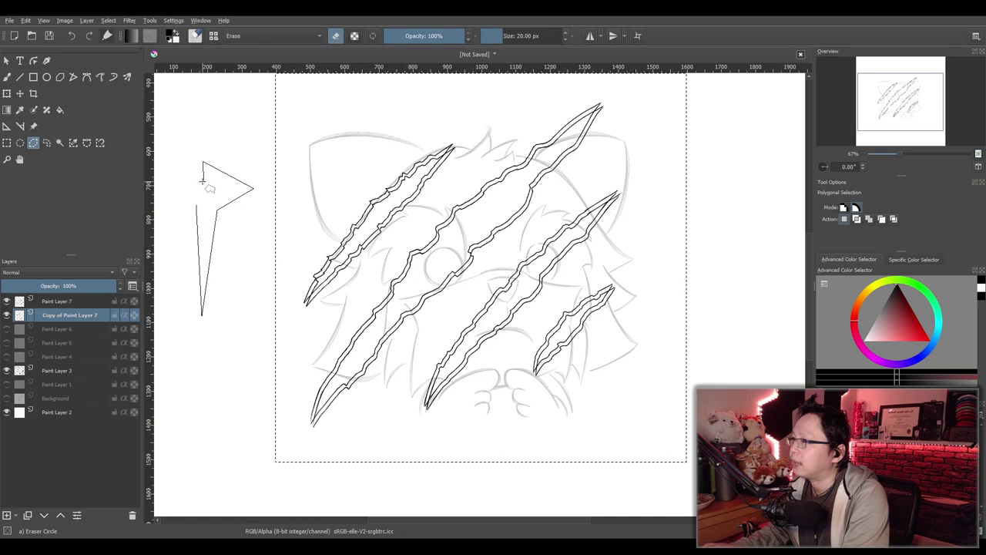
pyautogui.click(204, 182)
pyautogui.click(222, 158)
pyautogui.click(219, 188)
pyautogui.click(229, 271)
pyautogui.click(232, 174)
pyautogui.click(231, 229)
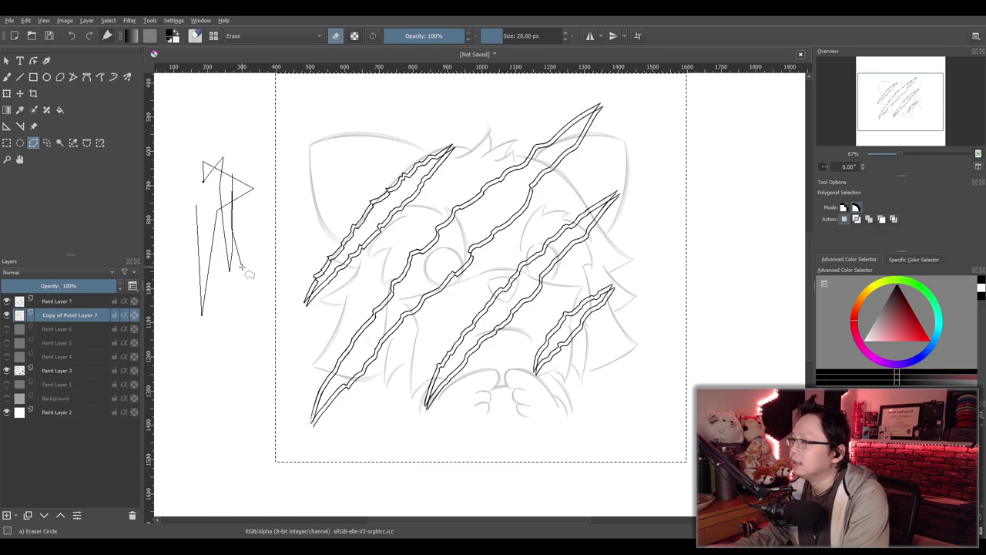
pyautogui.press('Escape')
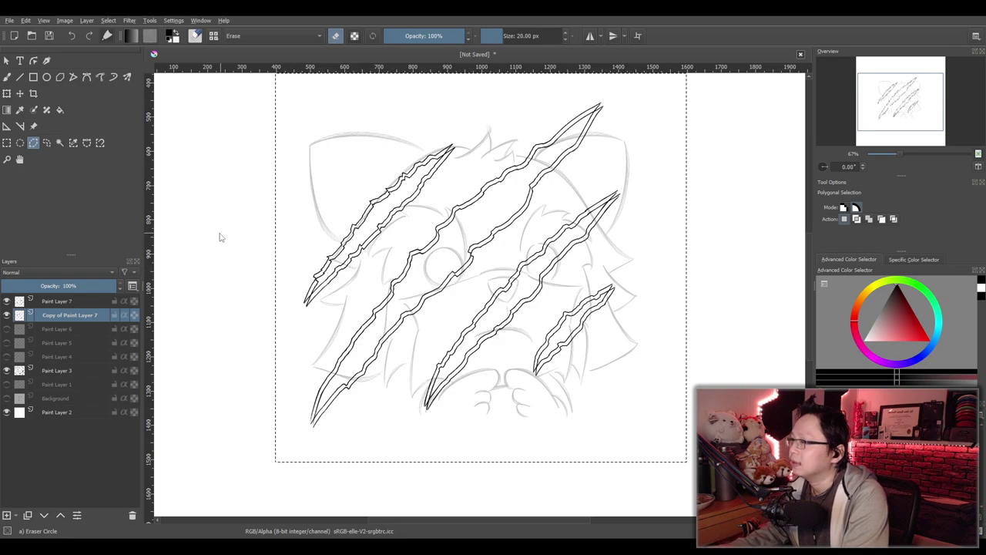
pyautogui.click(187, 237)
pyautogui.click(189, 384)
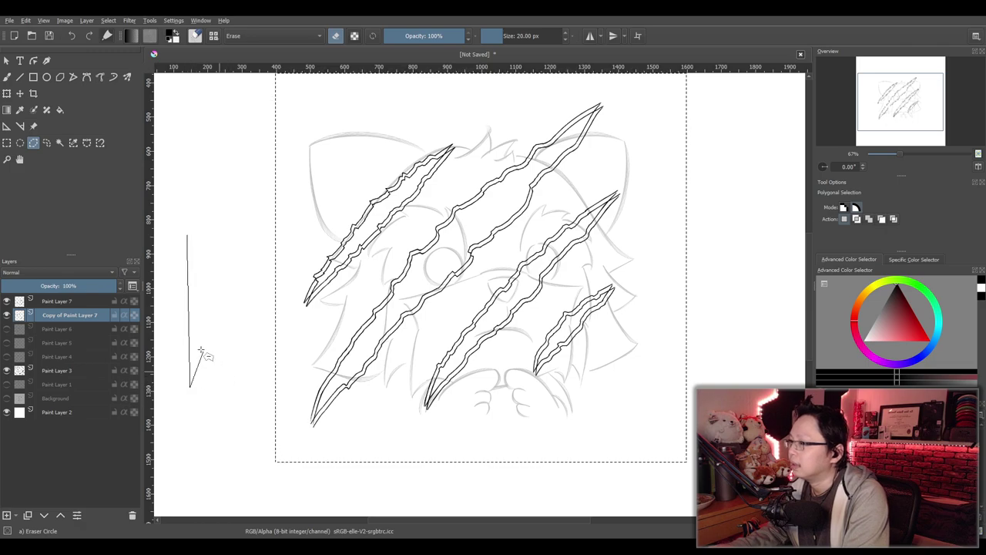
pyautogui.click(230, 360)
pyautogui.click(237, 424)
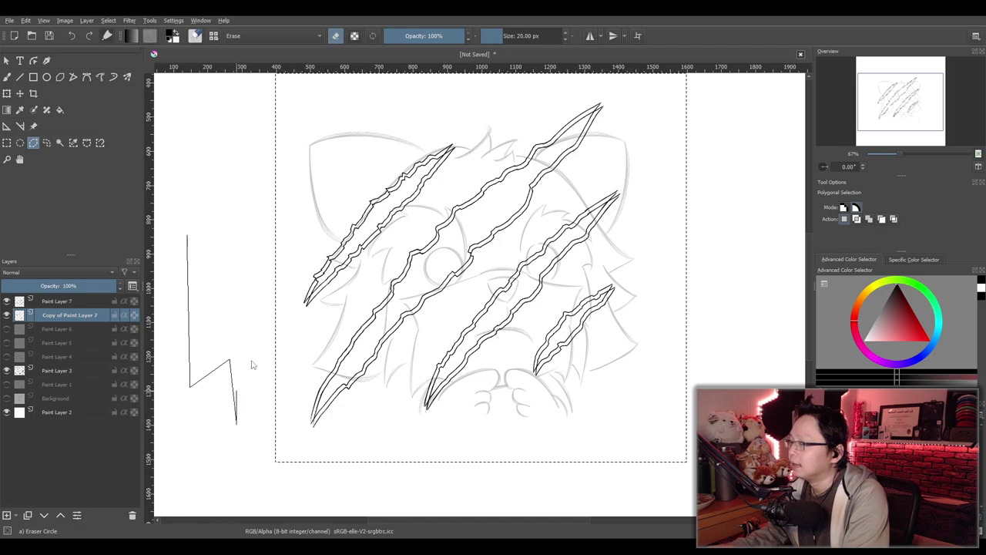
pyautogui.click(242, 311)
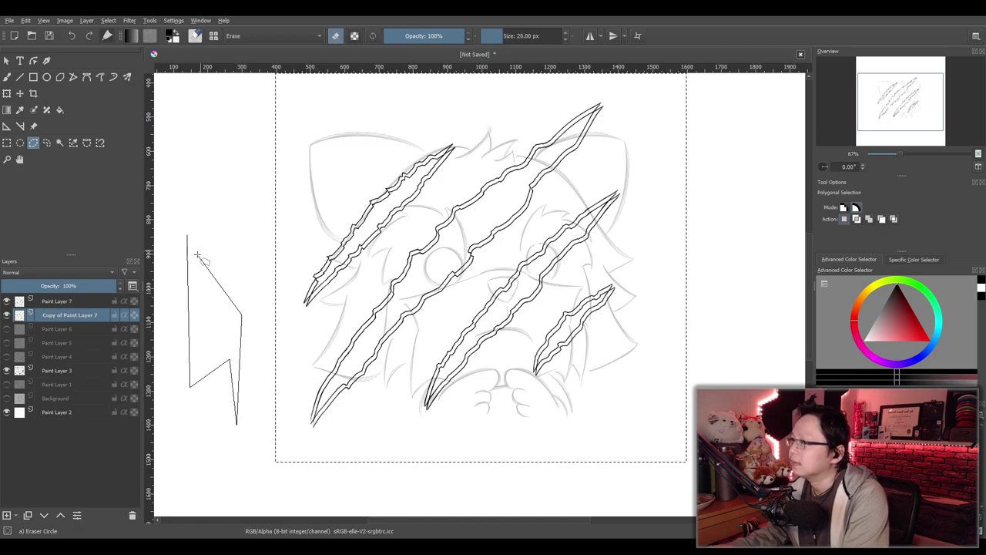
pyautogui.click(224, 218)
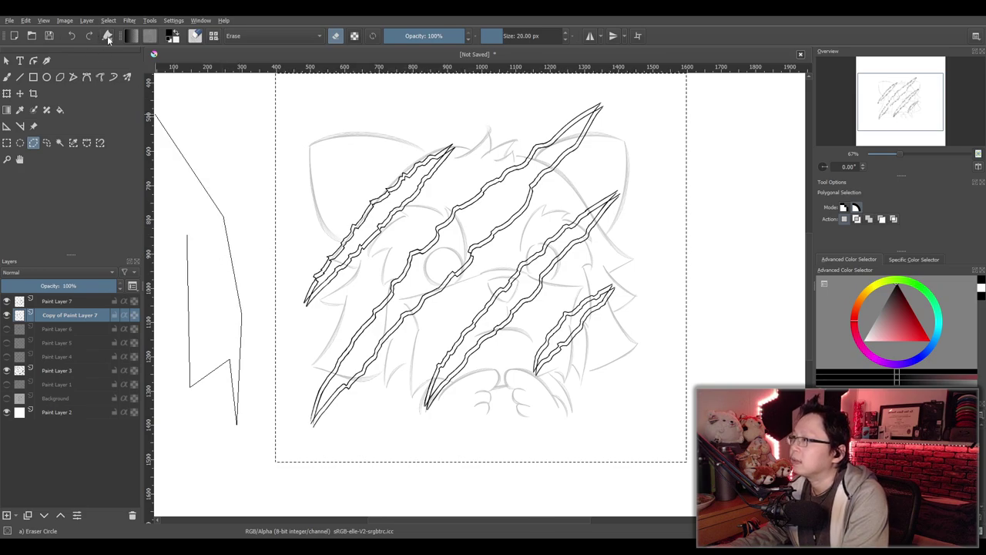
pyautogui.click(234, 189)
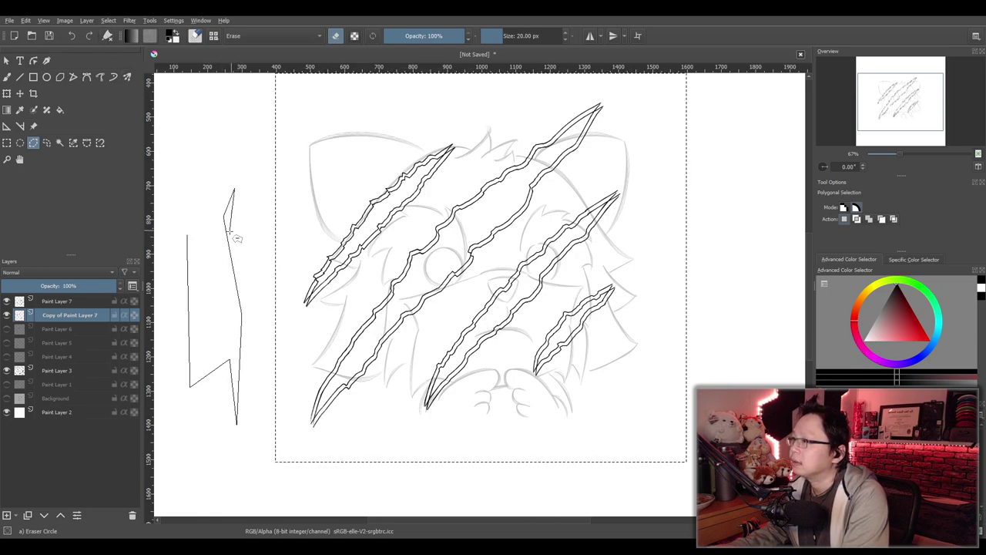
pyautogui.click(215, 256)
pyautogui.click(244, 240)
pyautogui.click(239, 259)
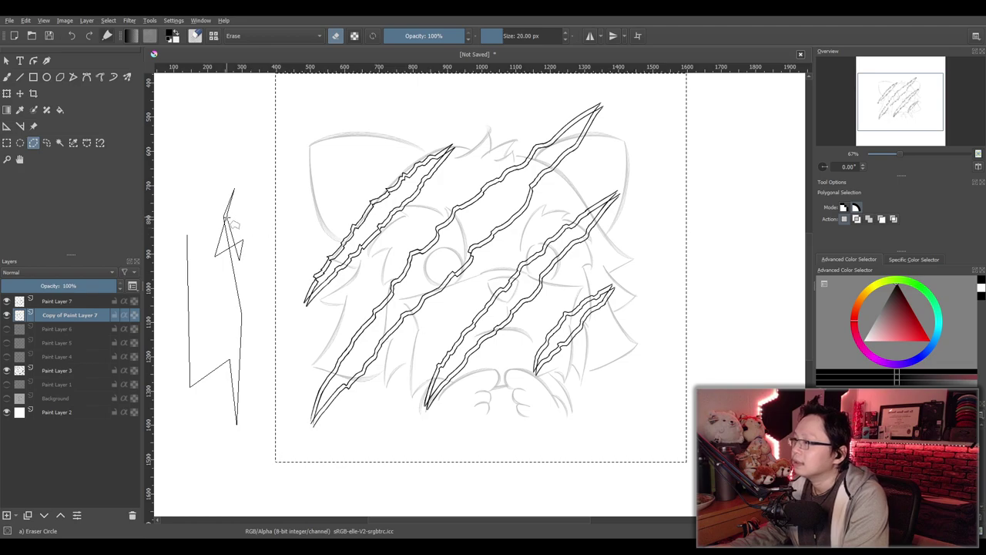
pyautogui.click(20, 143)
pyautogui.click(33, 143)
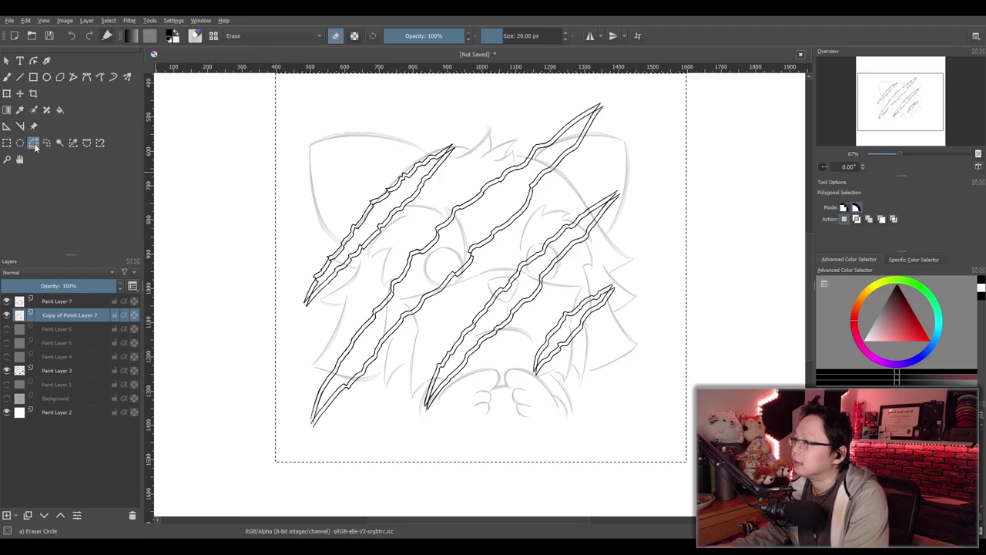
# Make a narrow slanted polygonal selection in the blank area beside the sketch and try outlining another one below it
pyautogui.click(202, 178)
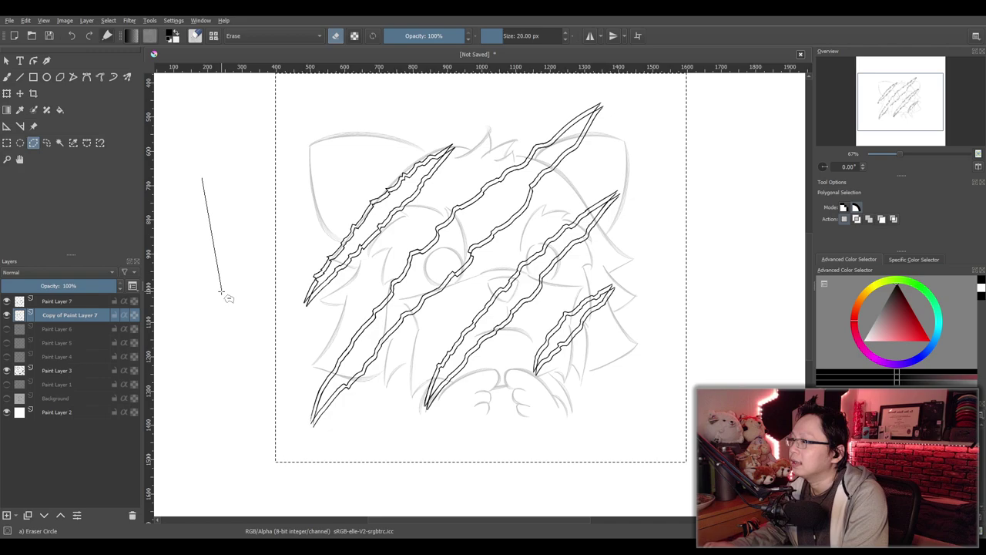
pyautogui.click(235, 264)
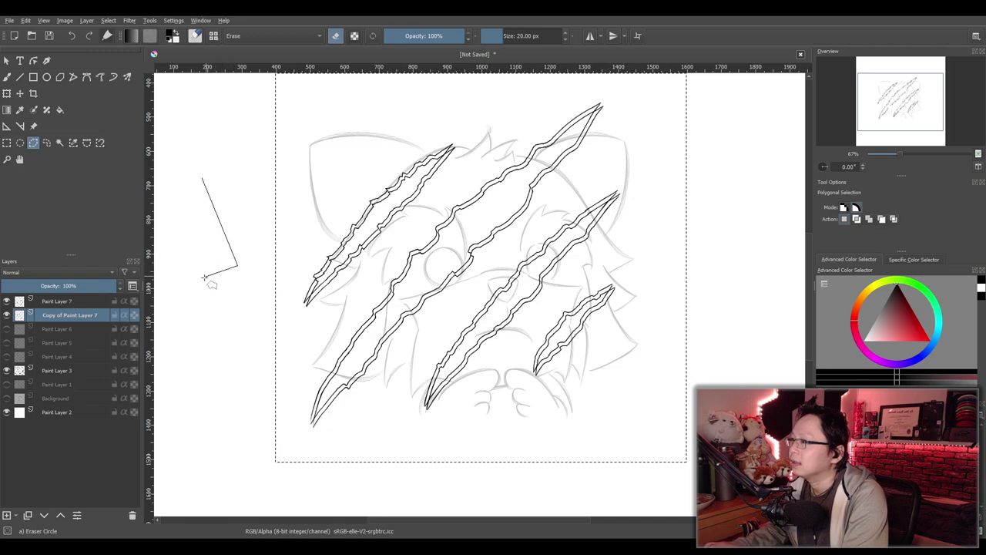
pyautogui.click(203, 179)
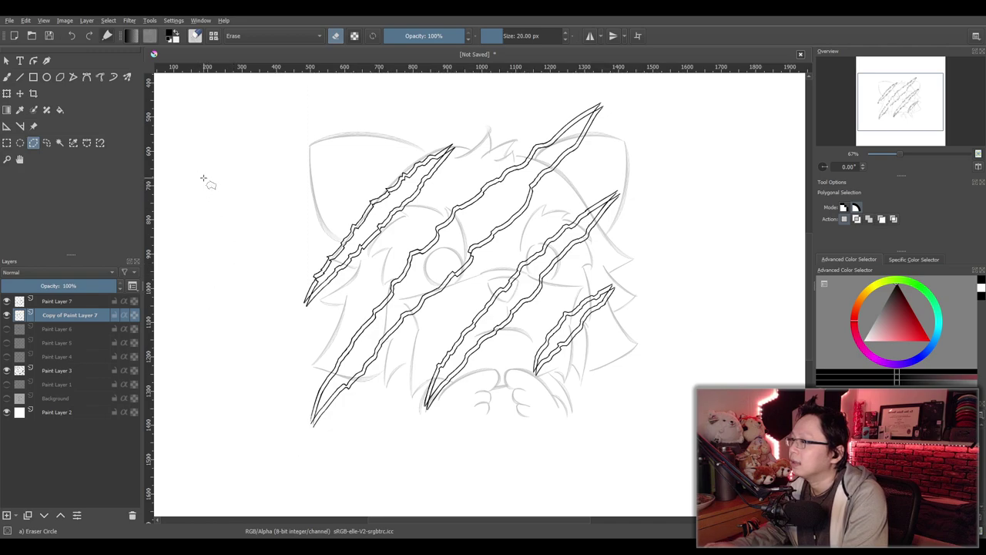
pyautogui.click(224, 279)
pyautogui.click(213, 372)
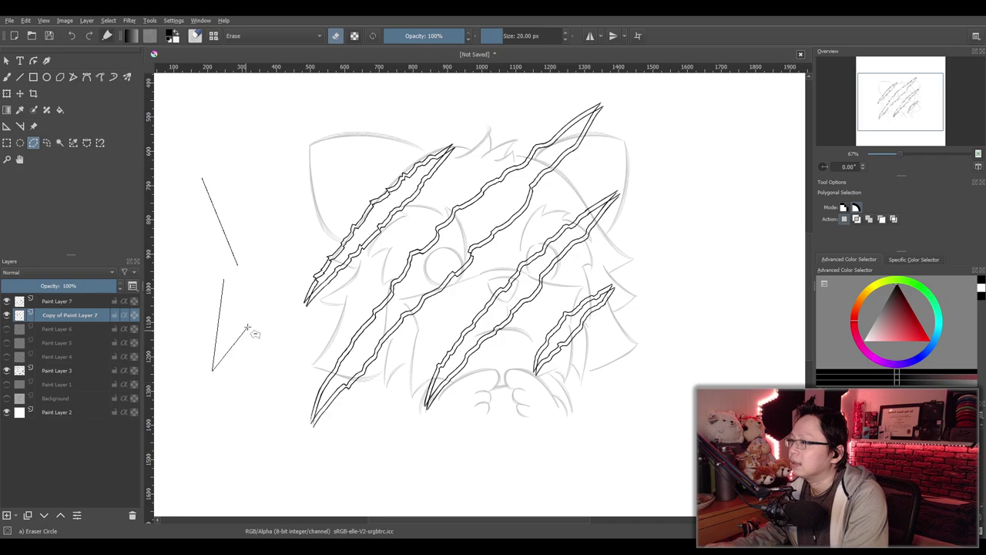
pyautogui.click(234, 306)
pyautogui.click(260, 284)
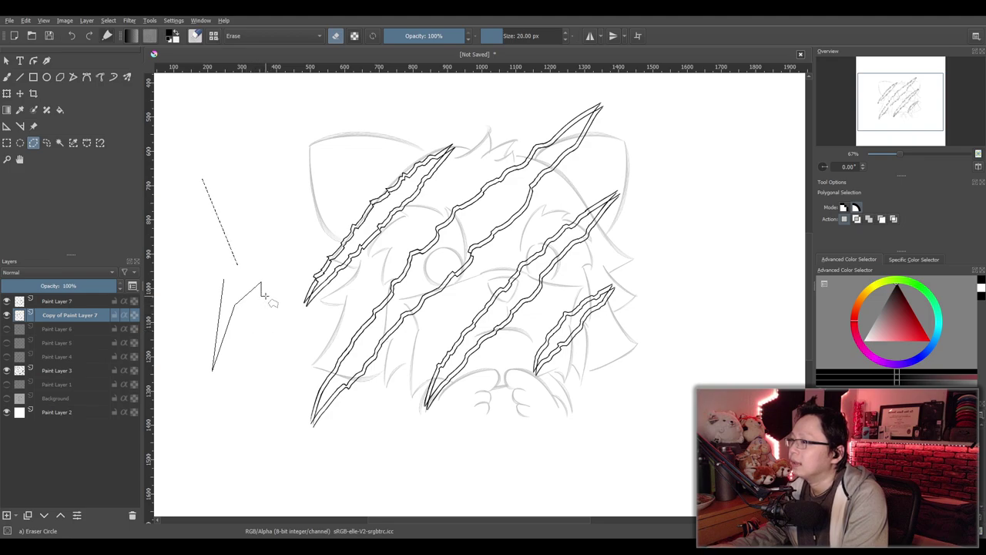
pyautogui.click(237, 208)
# Select a tall rectangle in the blank area beside the sketch, and replace it with a small freehand selection
pyautogui.hotkey('ctrl', 'r')
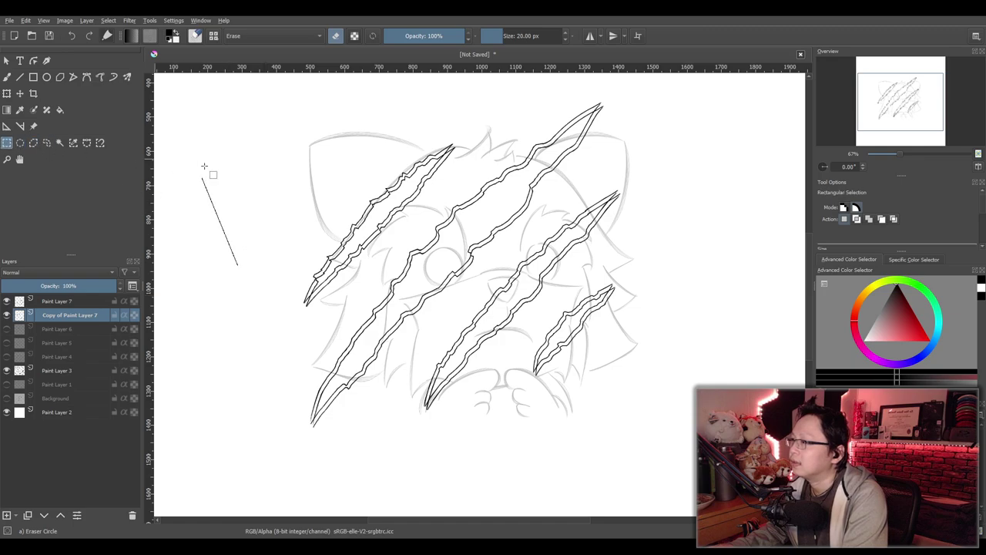
pyautogui.moveTo(185, 155); pyautogui.dragTo(264, 337)
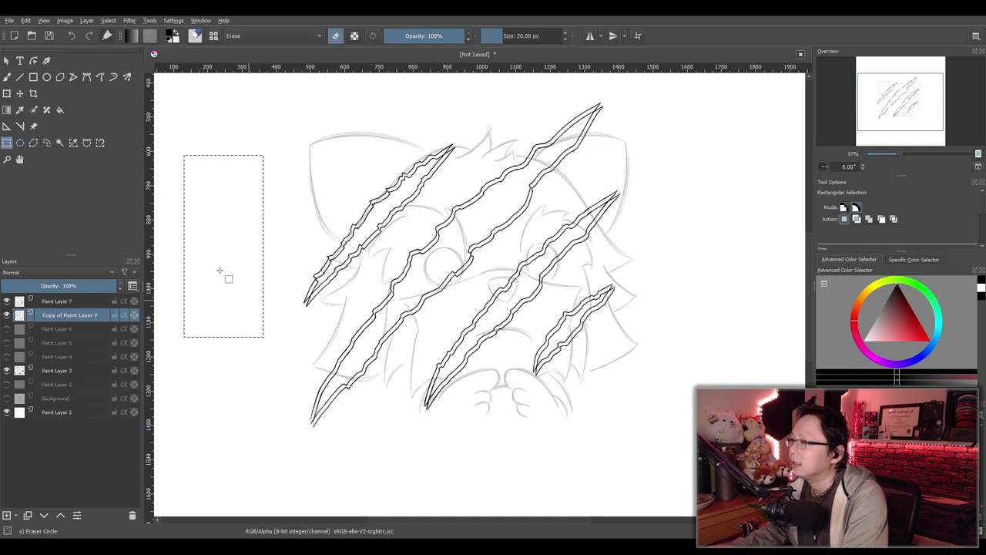
pyautogui.click(46, 143)
pyautogui.moveTo(495, 222); pyautogui.dragTo(440, 231)
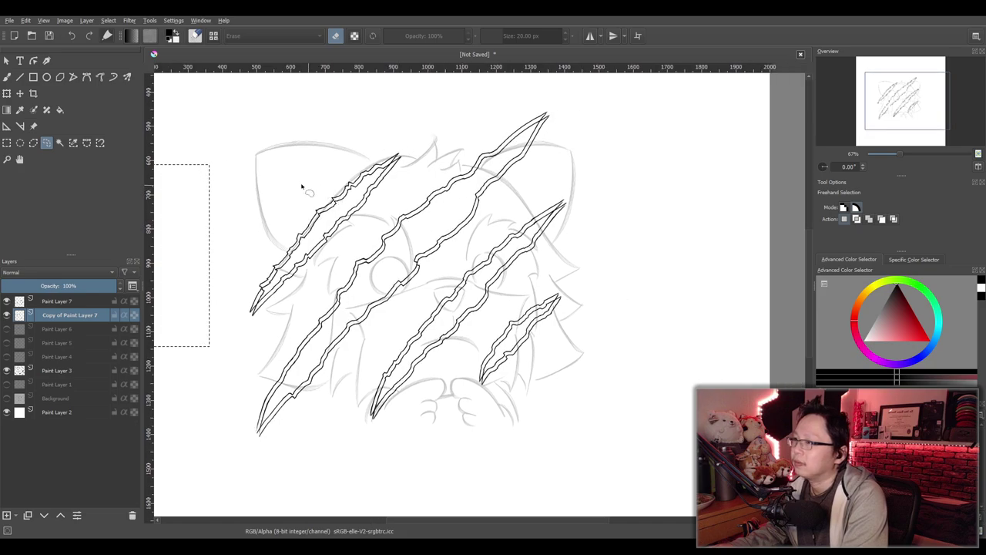
pyautogui.click(259, 164)
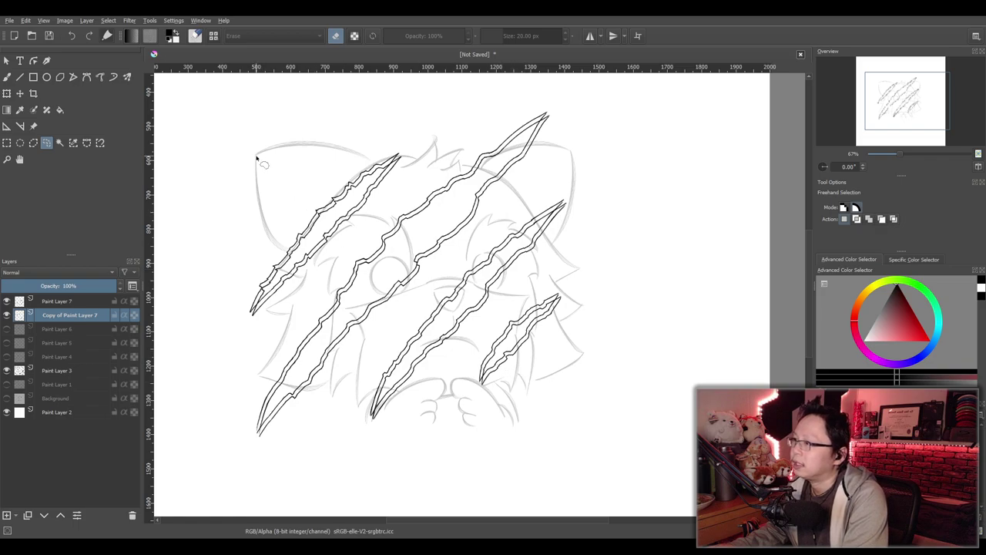
pyautogui.moveTo(221, 220); pyautogui.dragTo(230, 252)
# Make a triangular polygonal selection from the left ear's tip, covering the lower-left half of the scratches and face sketch
pyautogui.click(33, 144)
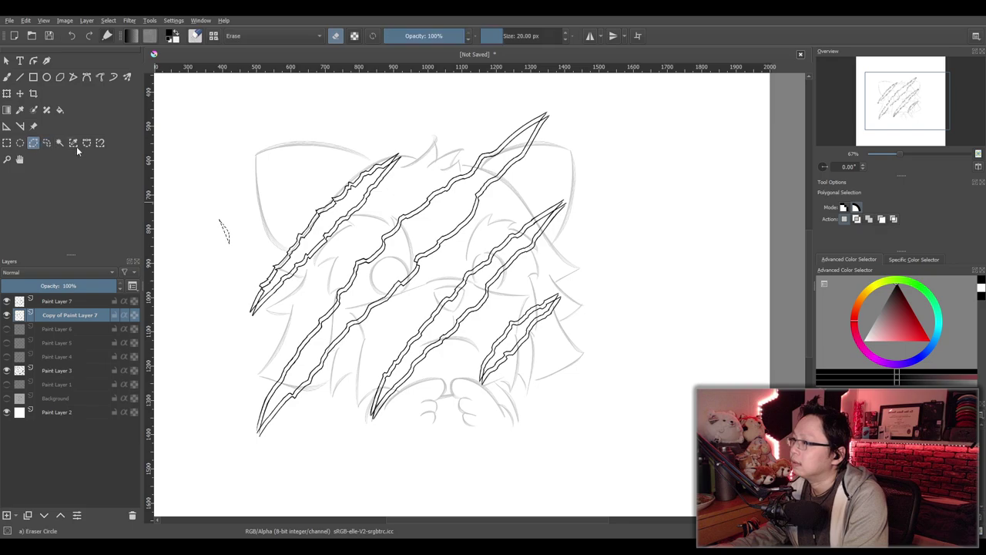
pyautogui.click(258, 155)
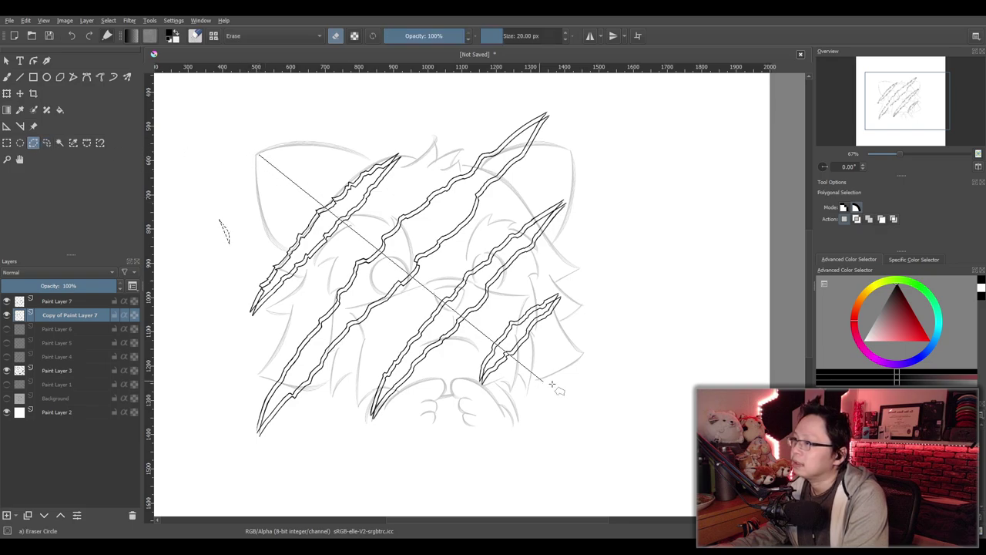
pyautogui.click(595, 413)
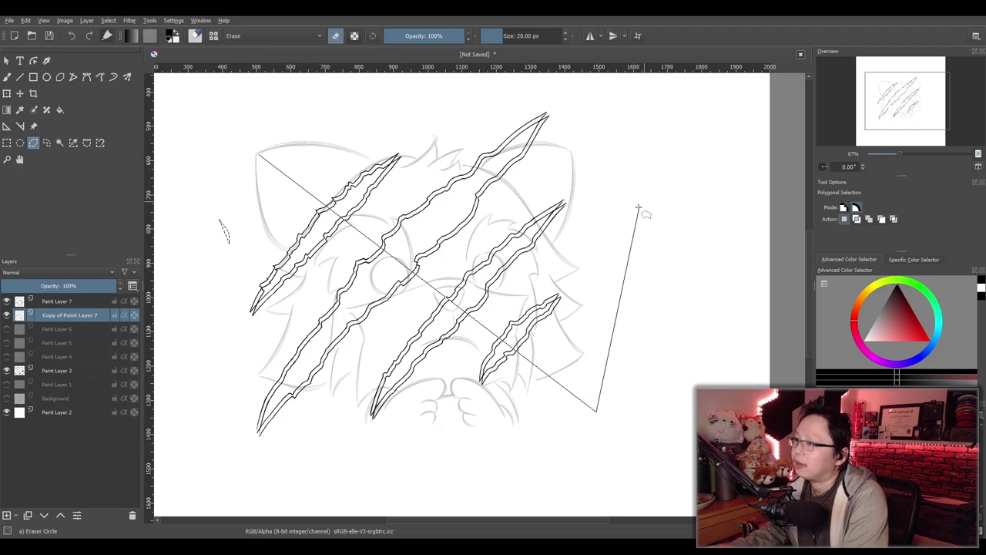
pyautogui.click(244, 444)
pyautogui.click(259, 155)
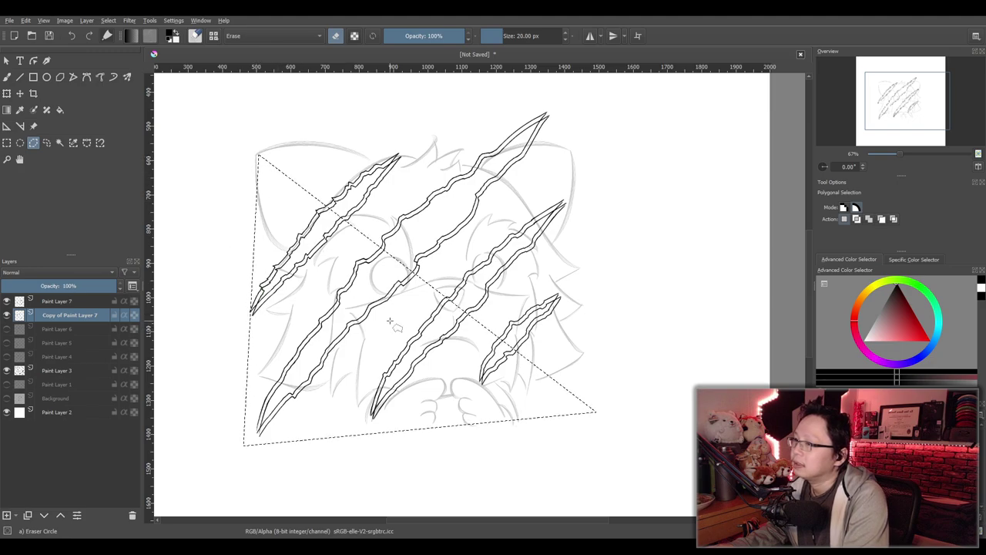
# Replace the selection with a smaller triangular polygonal selection at the right side of the face sketch
pyautogui.click(660, 284)
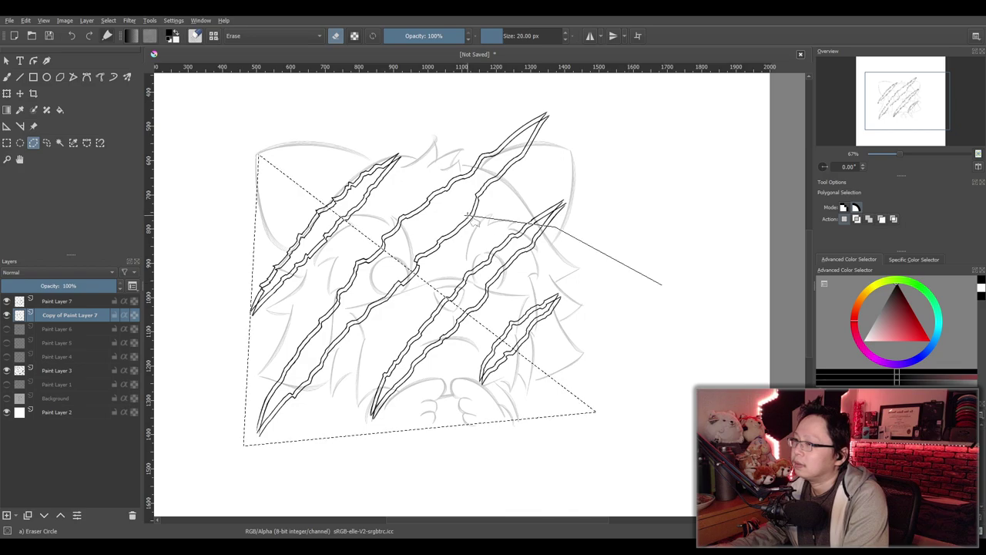
pyautogui.click(556, 228)
pyautogui.click(638, 185)
pyautogui.click(660, 284)
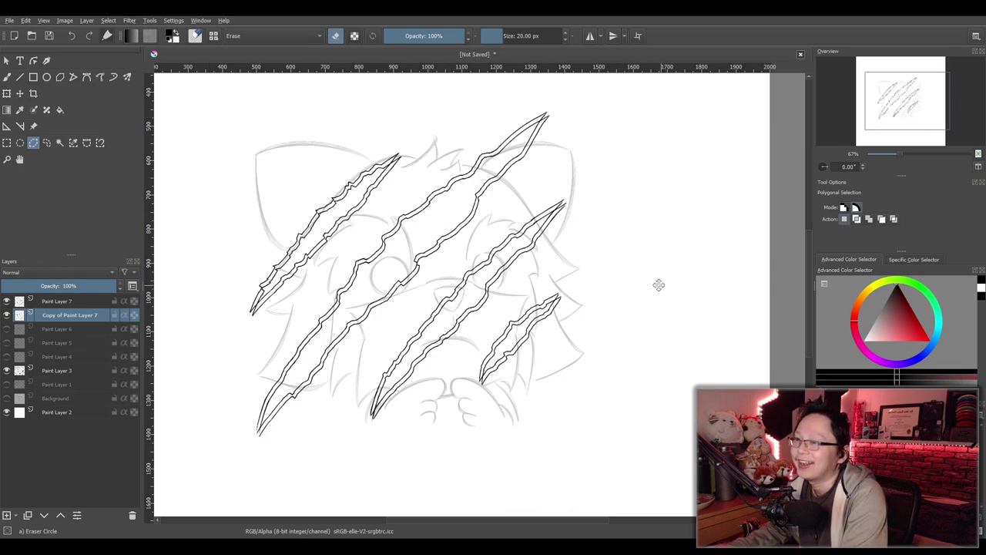
# Make a larger triangular polygonal selection starting outside the left ear and spanning the lower-left half of the artwork
pyautogui.click(238, 159)
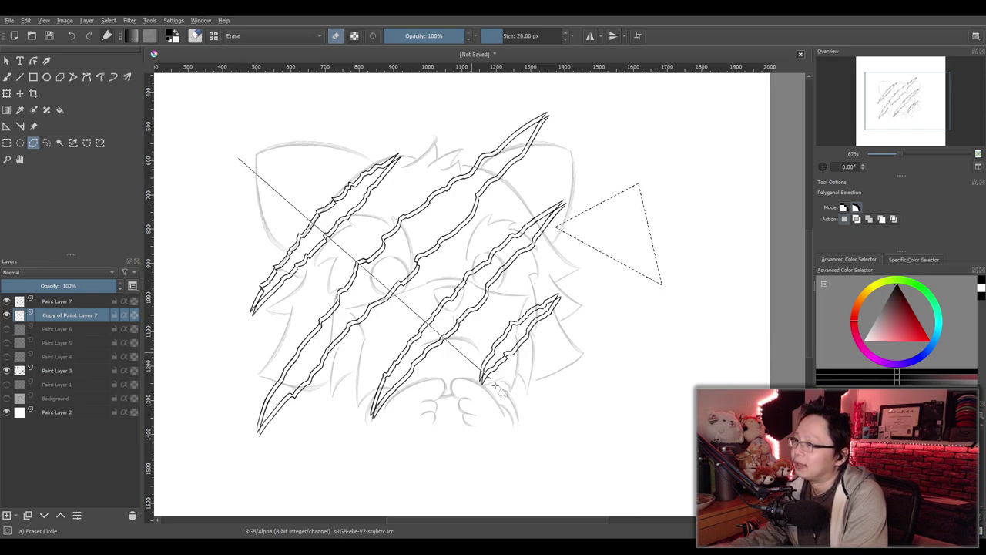
pyautogui.click(613, 436)
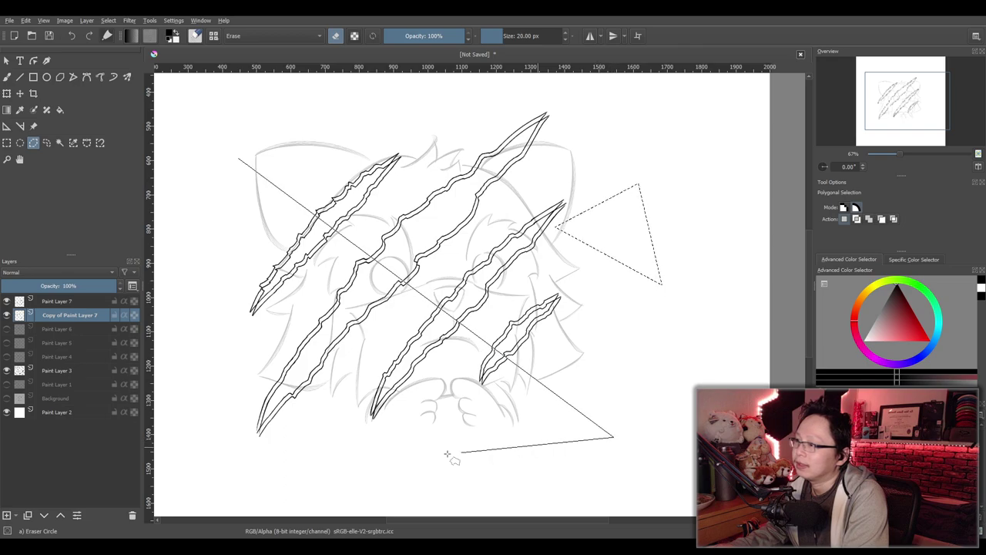
pyautogui.click(240, 449)
pyautogui.click(235, 160)
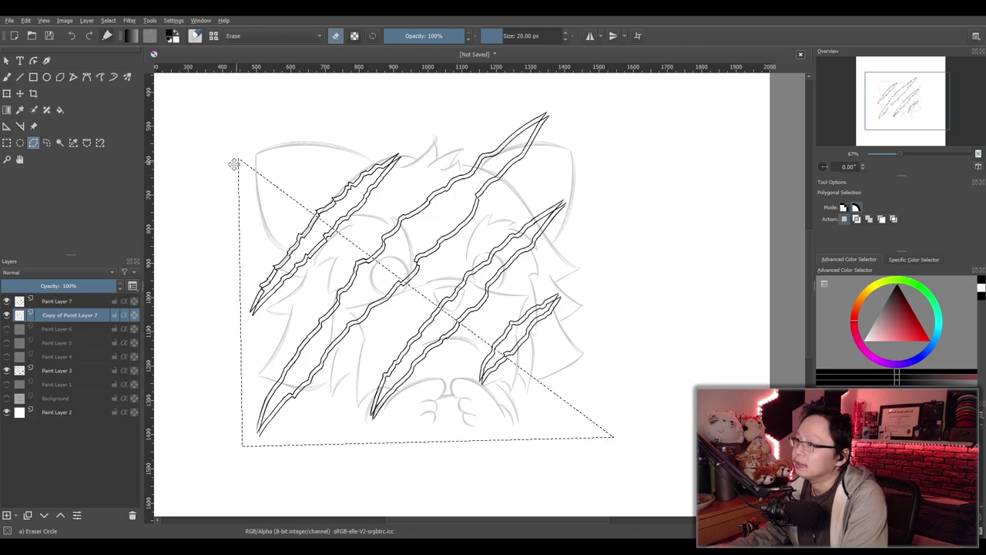
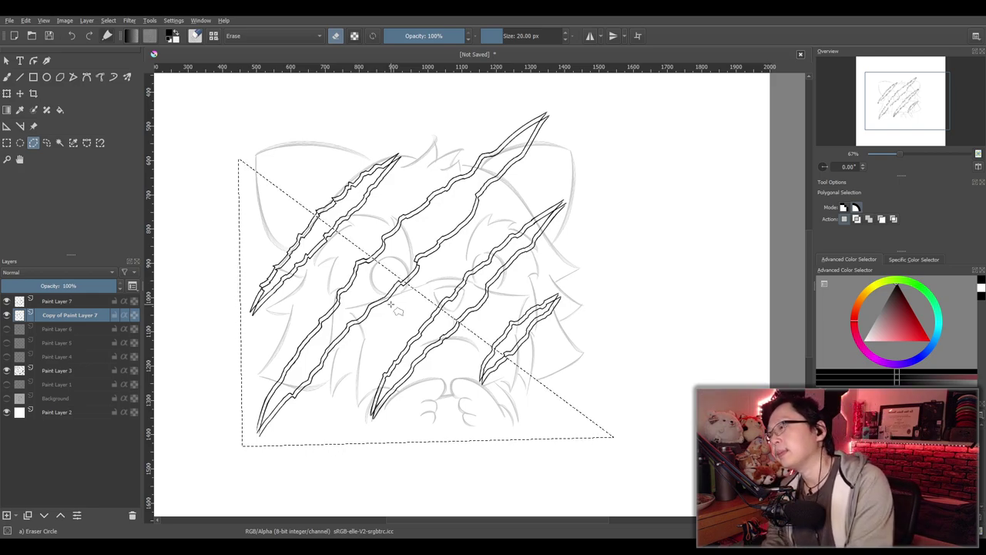
# Replace the triangular selection with a rectangular selection enclosing all four scratches and the whole face sketch
pyautogui.click(9, 79)
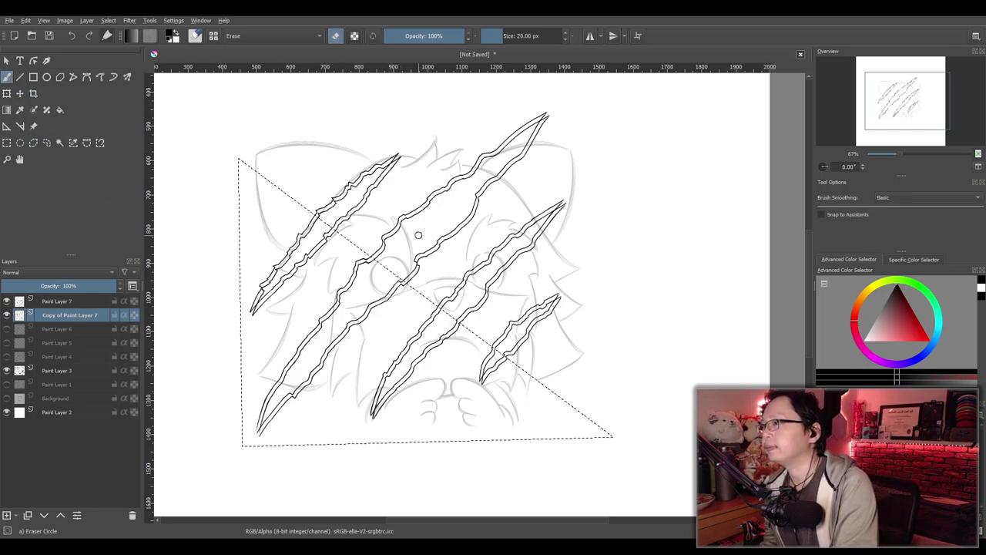
pyautogui.click(6, 143)
pyautogui.moveTo(207, 107); pyautogui.dragTo(685, 458)
pyautogui.click(187, 88)
pyautogui.moveTo(187, 89); pyautogui.dragTo(678, 473)
pyautogui.scroll(8, 618, 230)
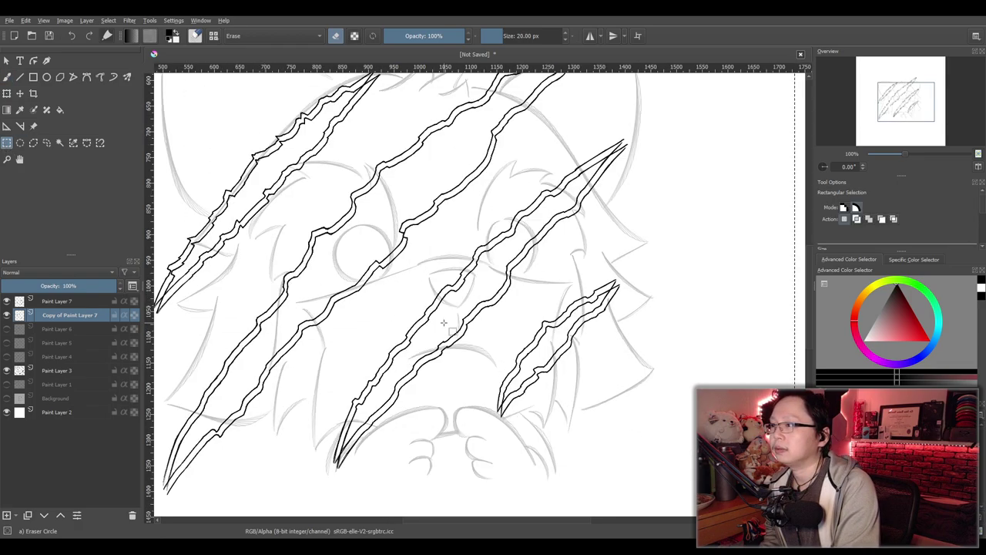
pyautogui.moveTo(644, 182); pyautogui.dragTo(486, 326)
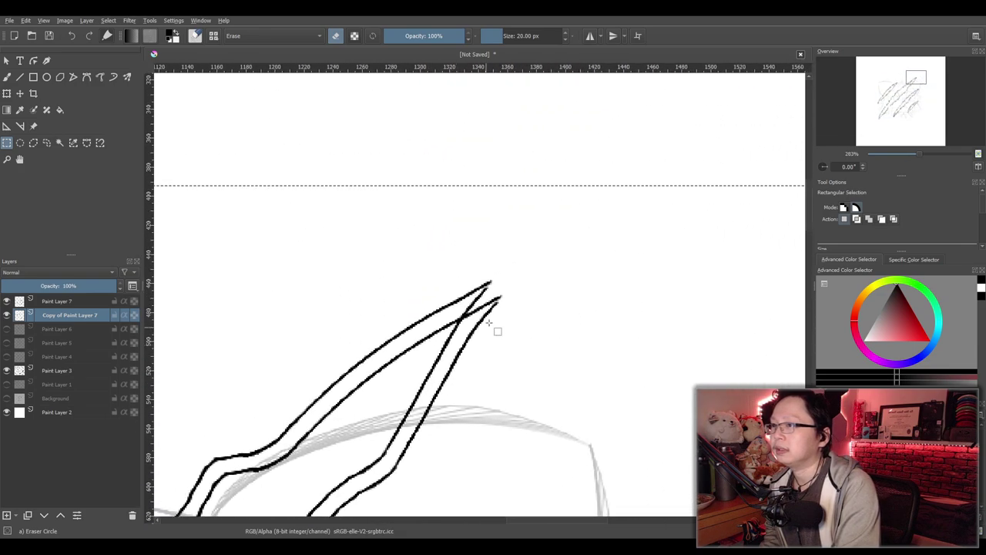
pyautogui.scroll(2, 490, 323)
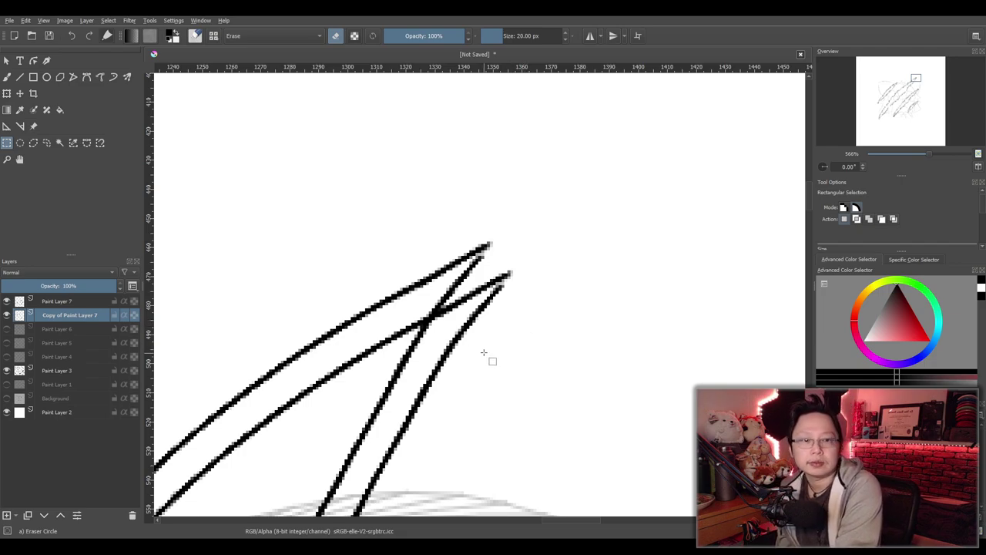
pyautogui.scroll(-10, 485, 355)
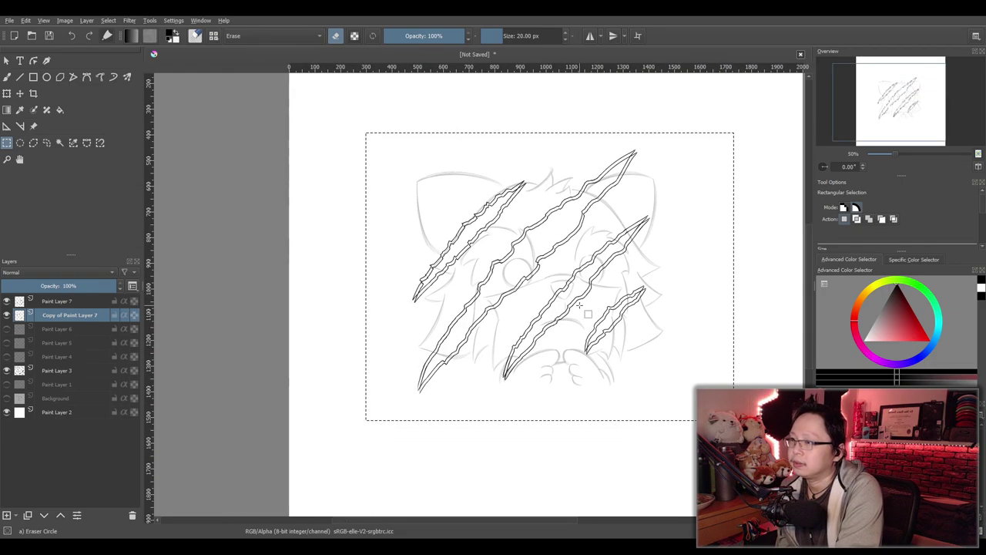
# Examine the doubled outlines at the lower tips of the smallest scratch up close
pyautogui.scroll(3, 580, 305)
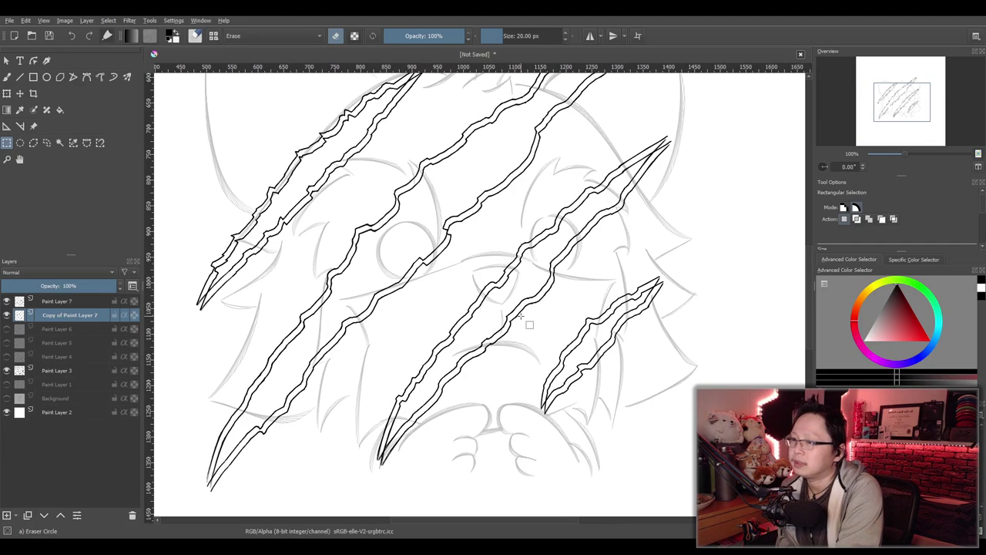
pyautogui.scroll(5, 522, 314)
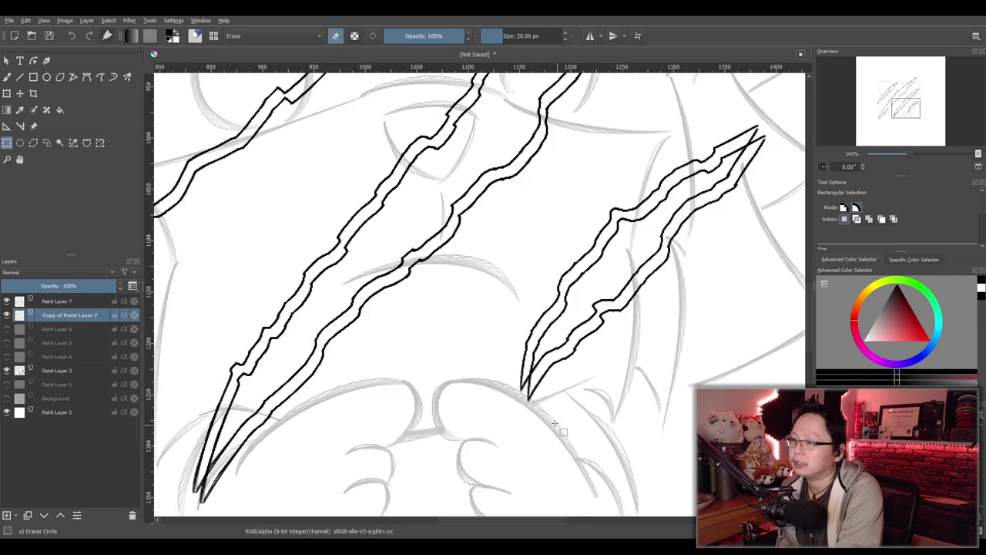
pyautogui.scroll(-4, 542, 394)
pyautogui.scroll(8, 540, 393)
pyautogui.scroll(-2, 580, 362)
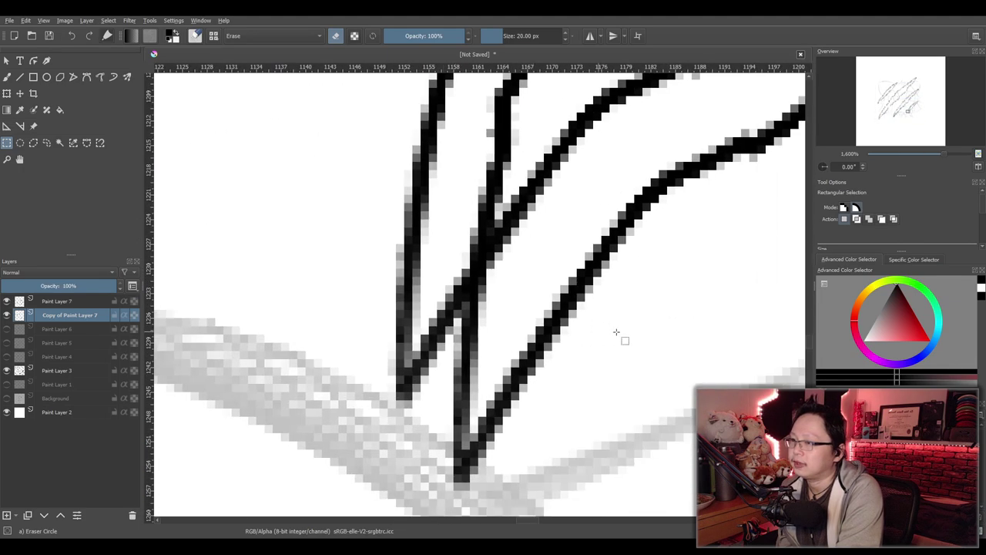
pyautogui.press('/')
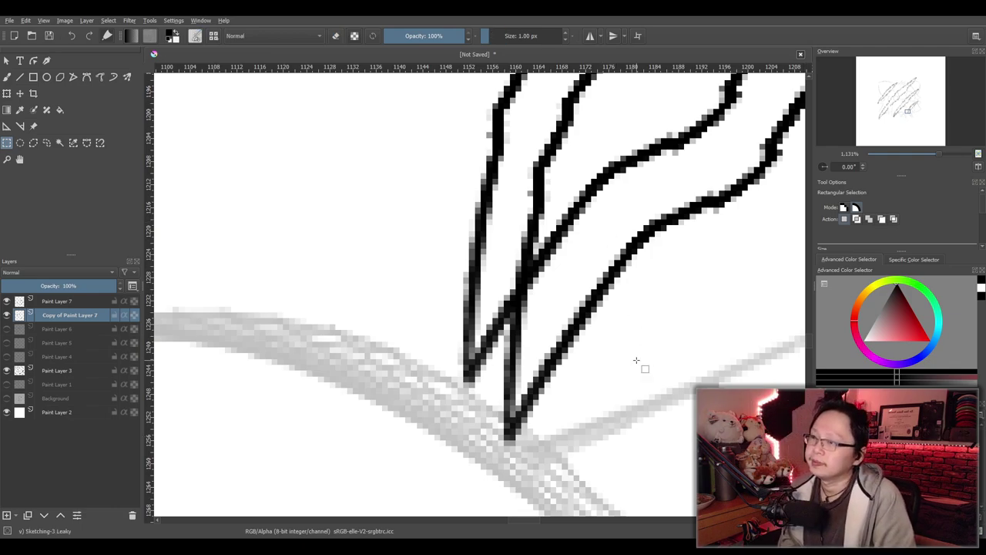
pyautogui.press('/')
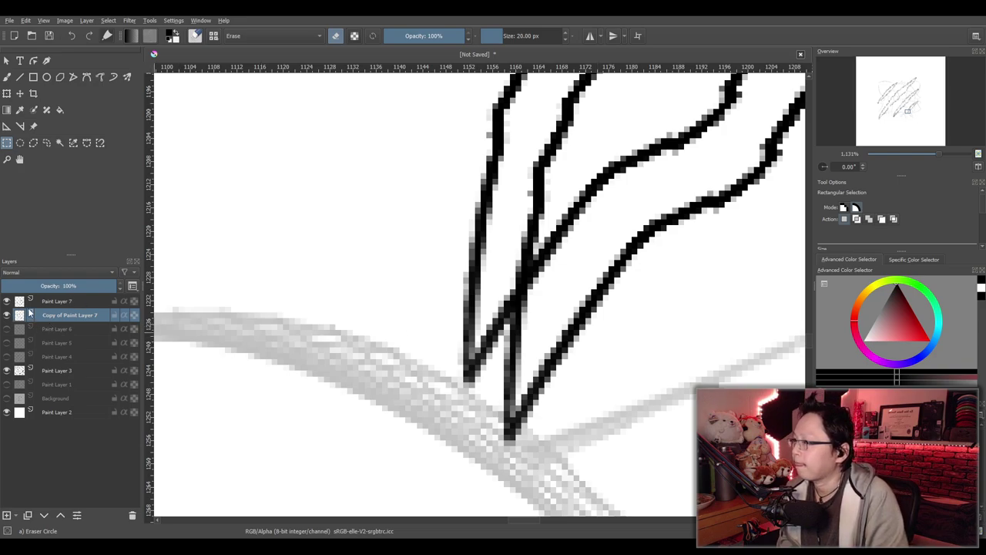
# Try Overlay blending at 98% opacity on Paint Layer 7, compare both scratch layers' visibility, and undo the blending change
pyautogui.click(55, 303)
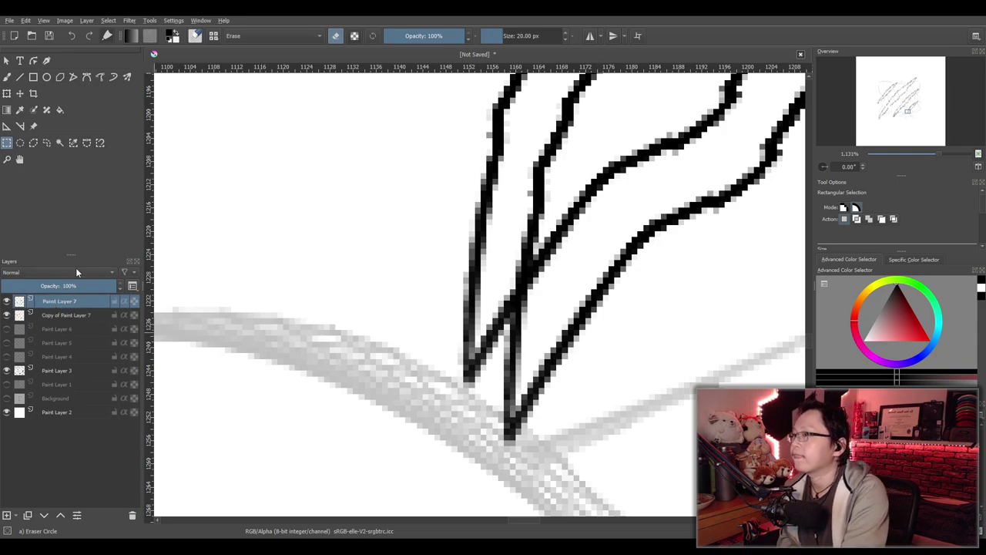
pyautogui.scroll(-4, 76, 270)
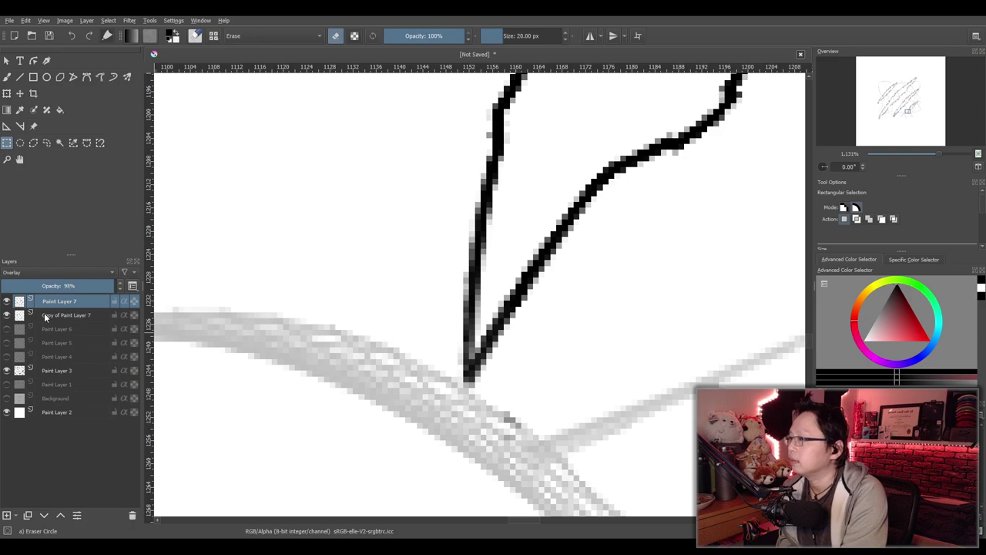
pyautogui.scroll(-10, 442, 277)
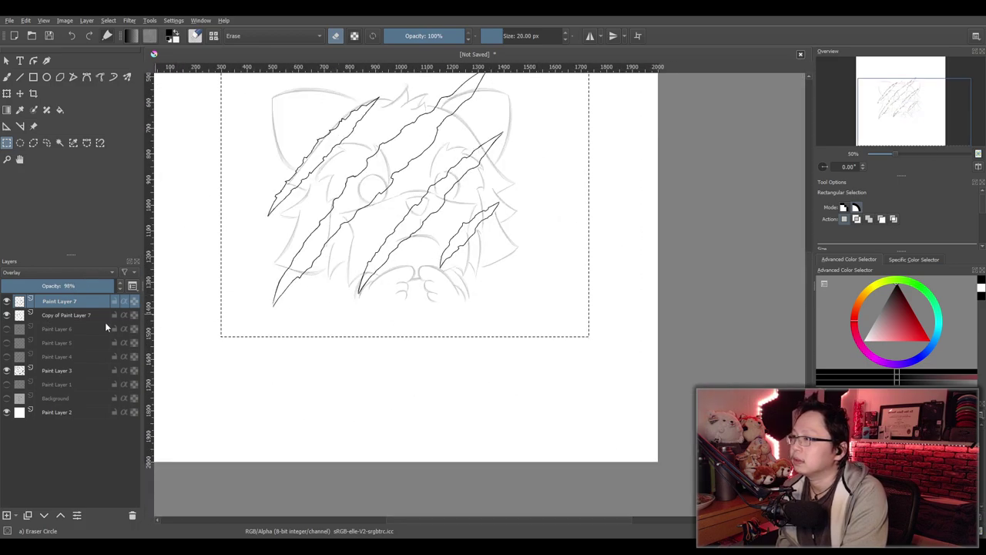
pyautogui.click(7, 315)
pyautogui.click(7, 316)
pyautogui.click(7, 300)
pyautogui.click(7, 300)
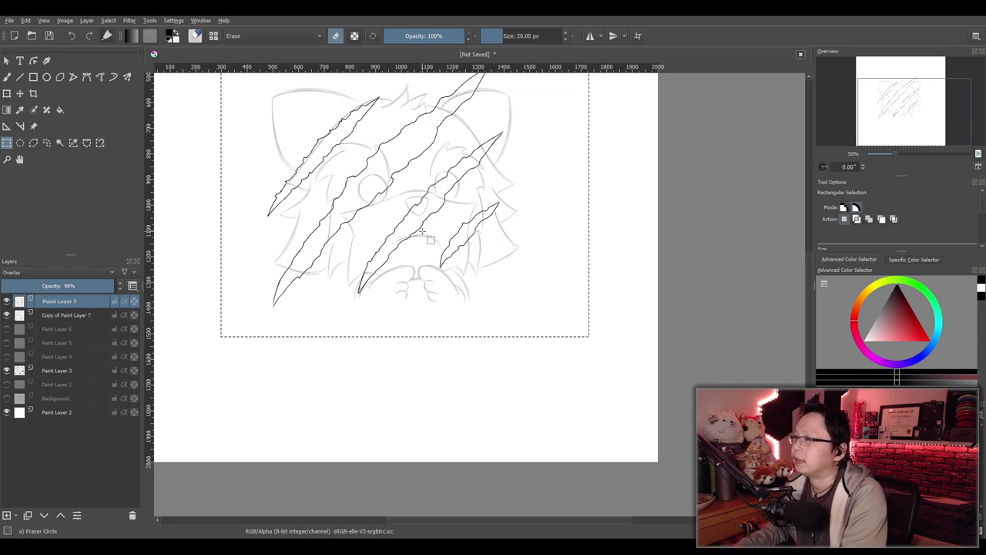
pyautogui.hotkey('ctrl', 'z')
# Try moving the scratches on Copy of Paint Layer 7 closer to the original outlines with the Move tool
pyautogui.moveTo(413, 237)
pyautogui.mouseDown()
pyautogui.moveTo(430, 311)
pyautogui.moveTo(442, 286)
pyautogui.mouseUp()
pyautogui.scroll(1, 418, 292)
pyautogui.click(84, 316)
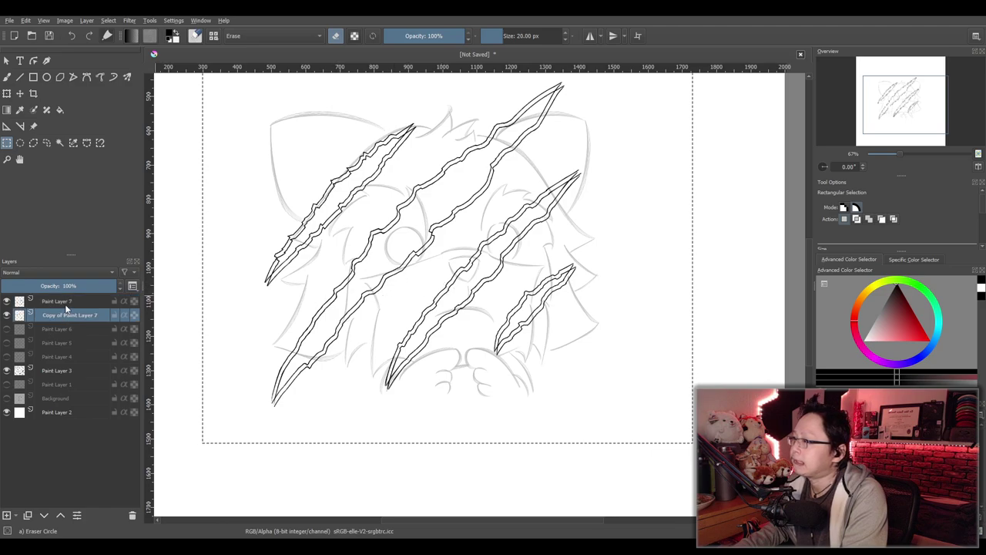
pyautogui.click(20, 93)
pyautogui.moveTo(527, 275); pyautogui.dragTo(533, 281)
pyautogui.hotkey('ctrl', 'z')
pyautogui.hotkey('ctrl', 'z')
pyautogui.hotkey('ctrl', 'z')
pyautogui.hotkey('ctrl', 'z')
pyautogui.hotkey('ctrl', 'z')
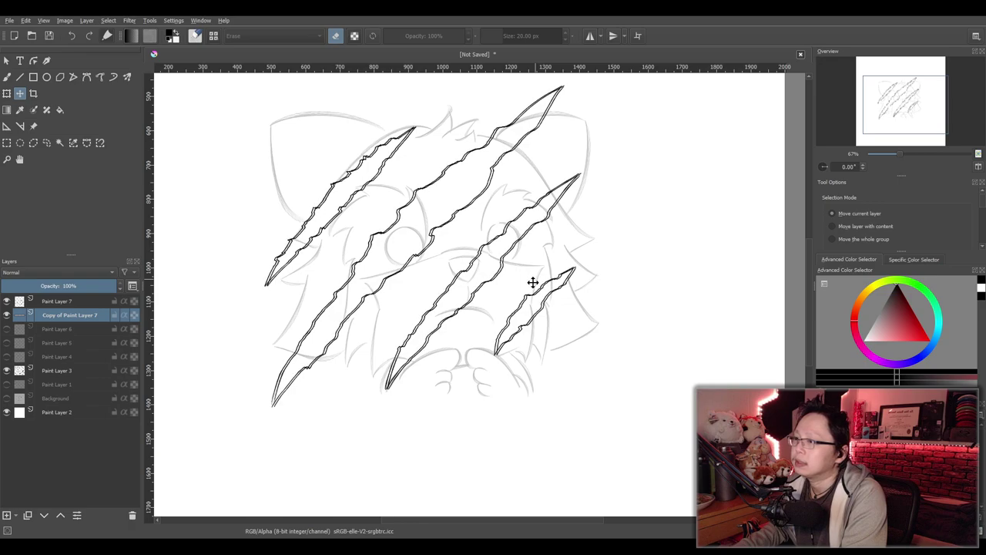
pyautogui.scroll(-1, 477, 245)
pyautogui.moveTo(469, 231); pyautogui.dragTo(473, 274)
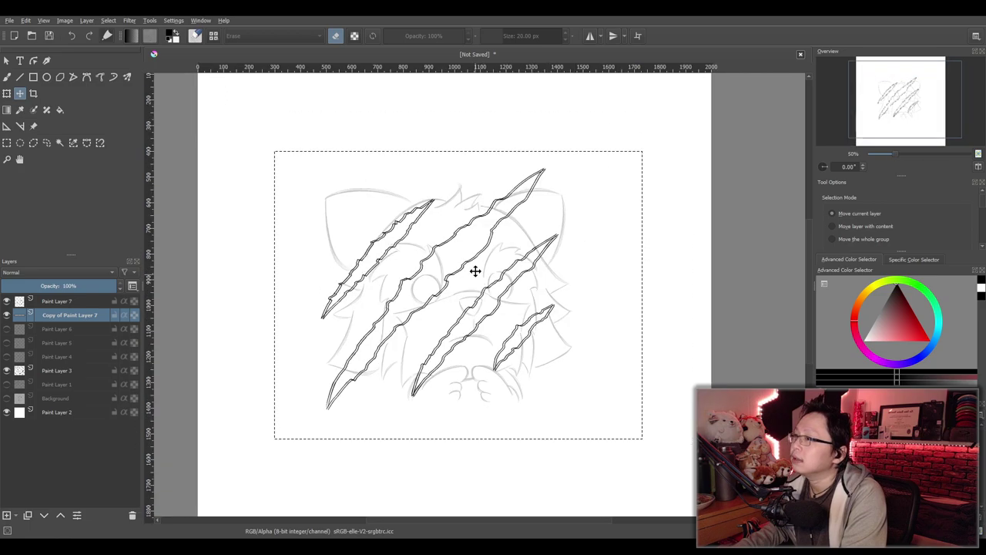
# Try shrinking the copied scratches slightly from the upper-right corner with the Transform tool
pyautogui.click(7, 93)
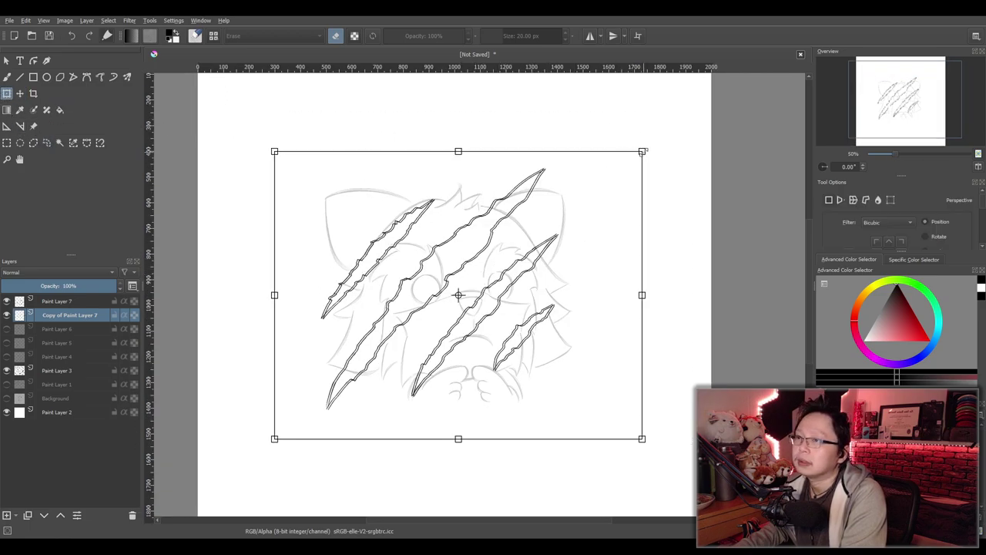
pyautogui.moveTo(643, 152); pyautogui.dragTo(636, 156)
pyautogui.moveTo(613, 187)
pyautogui.mouseDown()
pyautogui.moveTo(622, 187)
pyautogui.moveTo(614, 184)
pyautogui.mouseUp()
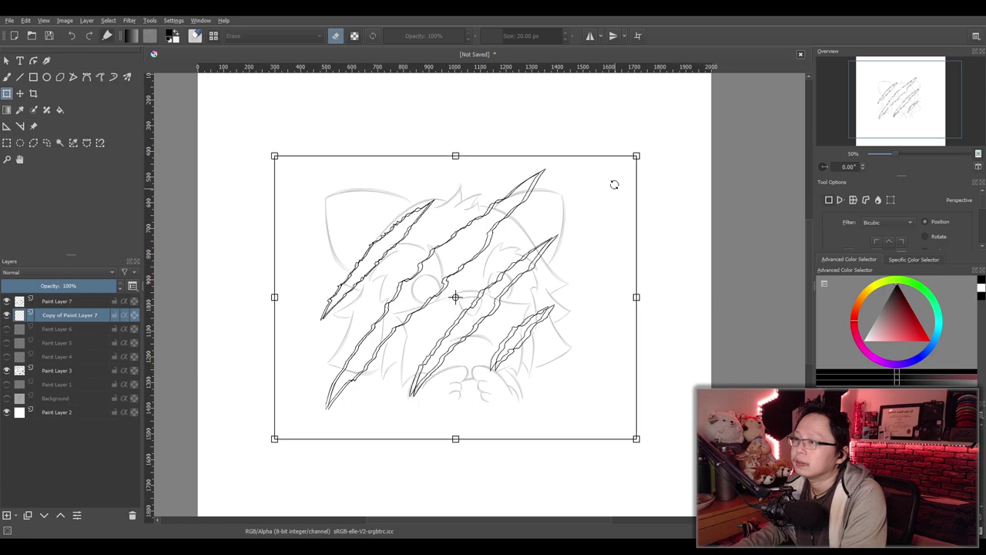
pyautogui.press('Return')
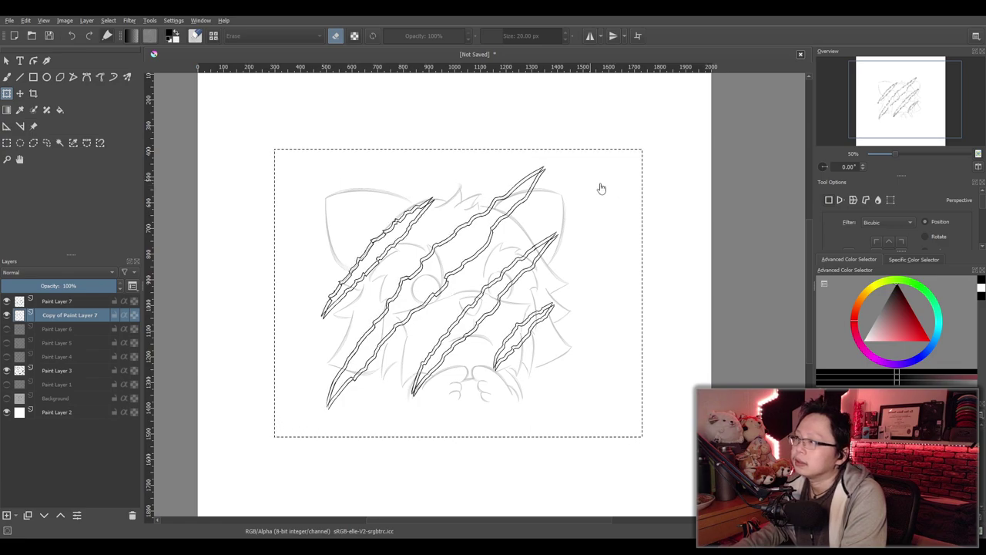
# Try enlarging and shifting the copied scratches with the Transform tool, and undo these adjustments
pyautogui.click(597, 186)
pyautogui.moveTo(643, 149); pyautogui.dragTo(648, 146)
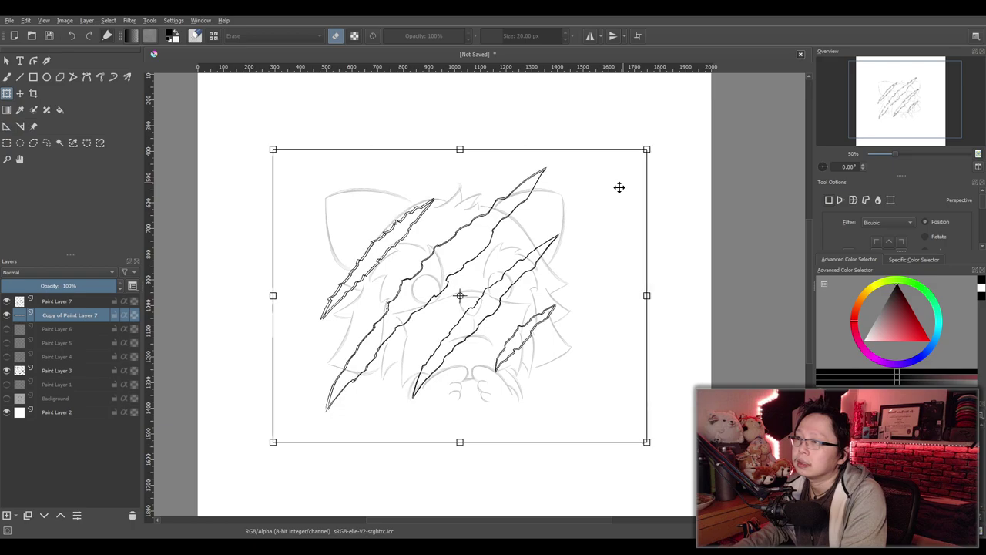
pyautogui.moveTo(651, 147); pyautogui.dragTo(657, 146)
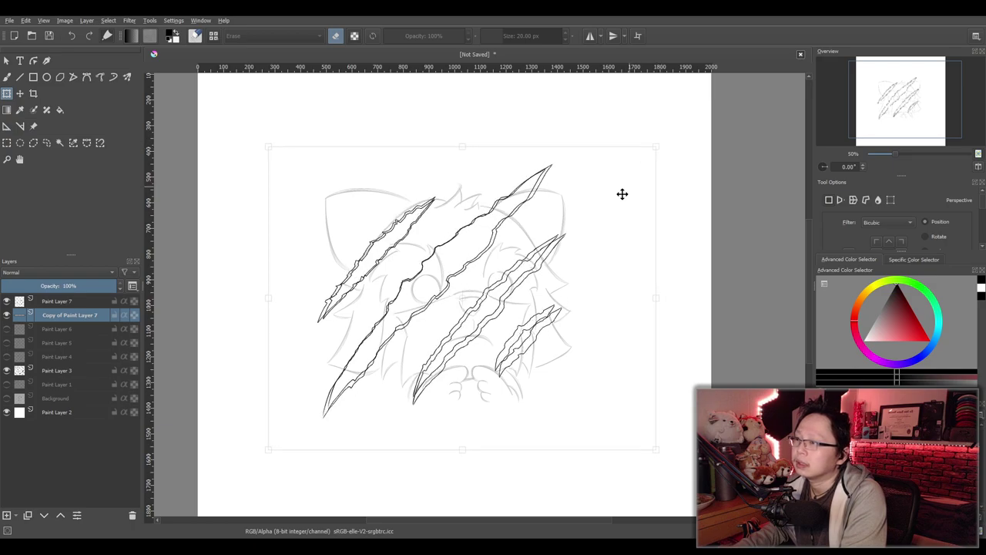
pyautogui.moveTo(659, 147); pyautogui.dragTo(671, 139)
pyautogui.moveTo(630, 189); pyautogui.dragTo(618, 188)
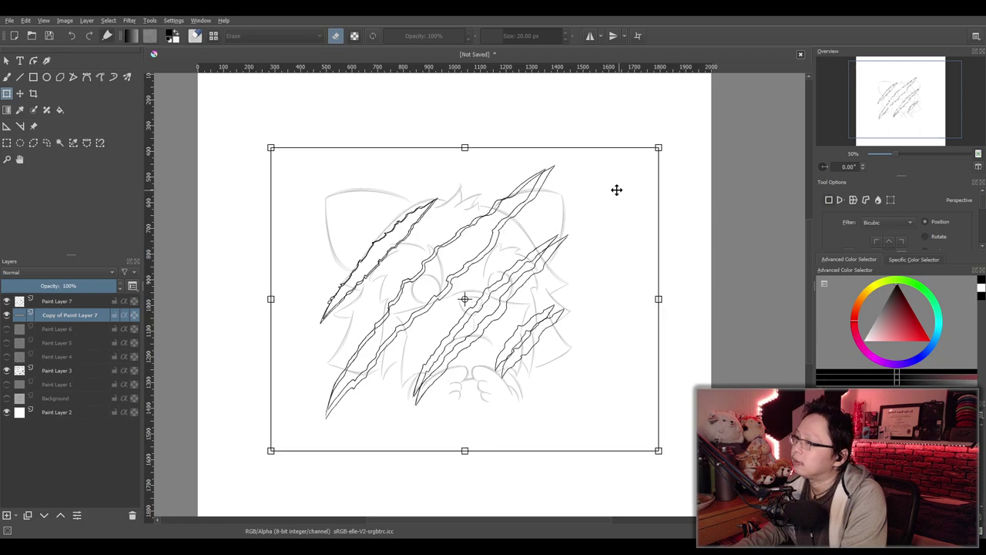
pyautogui.hotkey('ctrl', 'z')
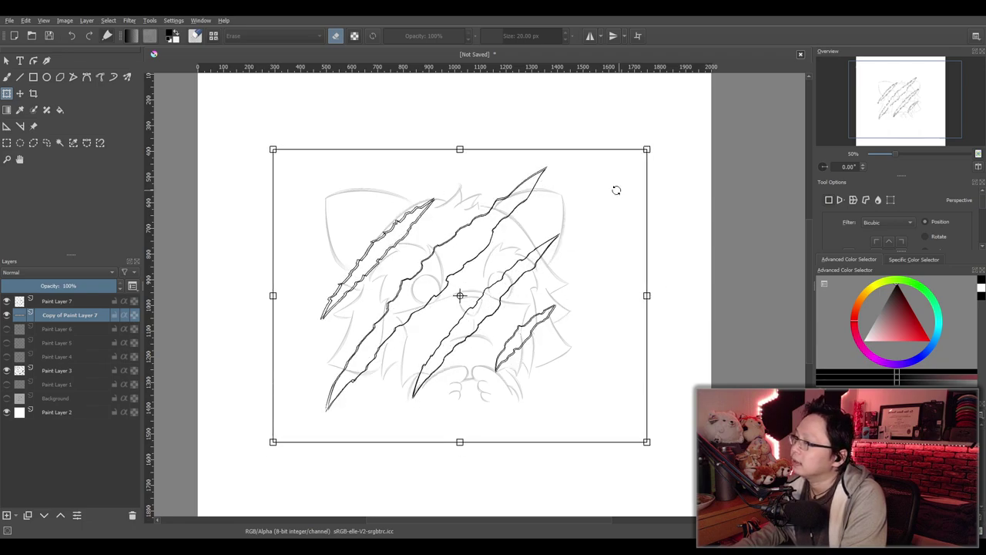
pyautogui.hotkey('ctrl', 'z')
pyautogui.hotkey('ctrl', 'z')
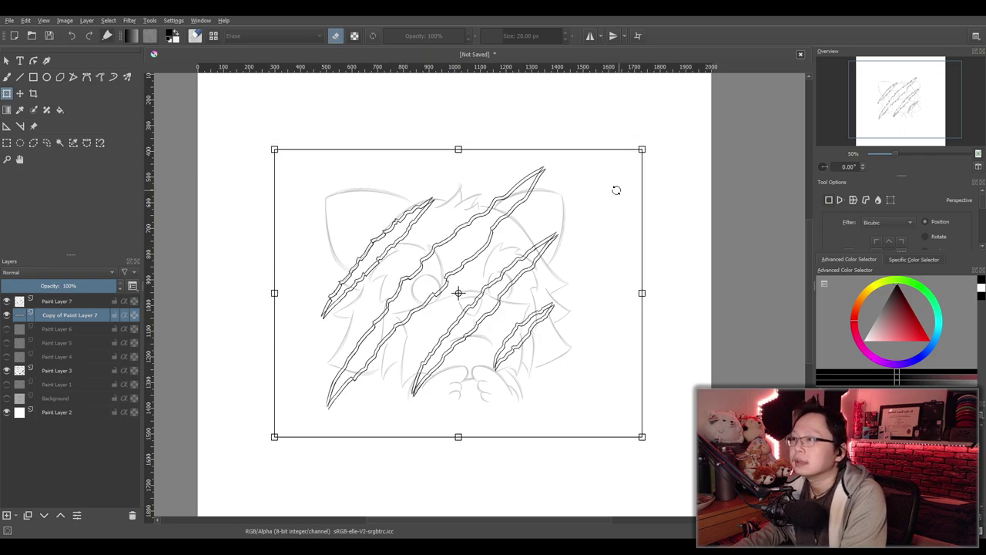
pyautogui.press('Return')
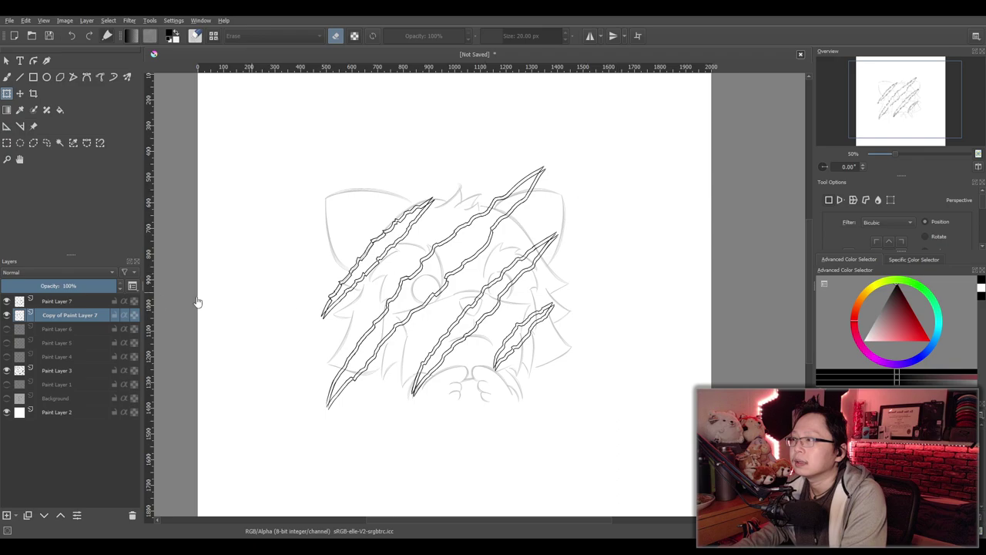
# Shift the copied scratches with the Transform tool so they lie directly over the original outlines
pyautogui.click(479, 268)
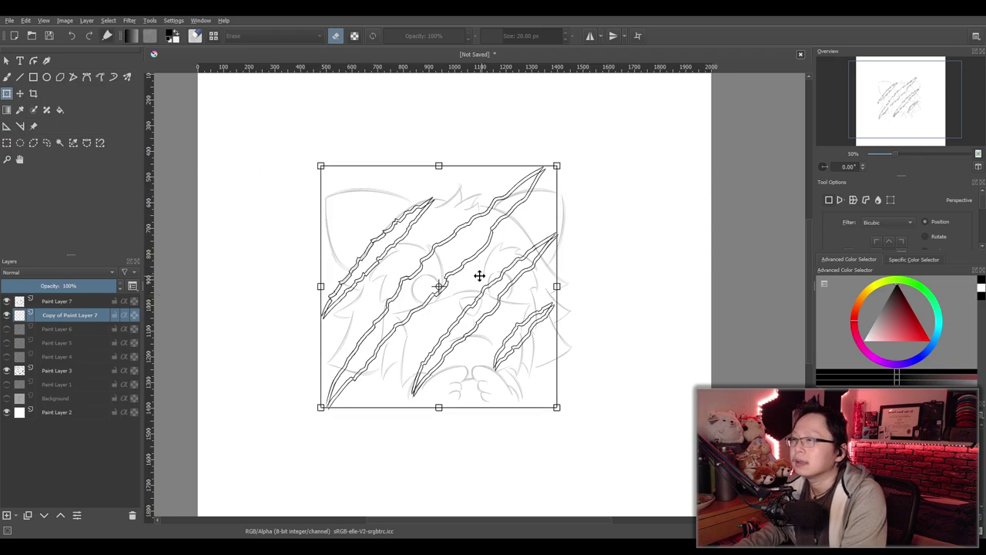
pyautogui.press('Return')
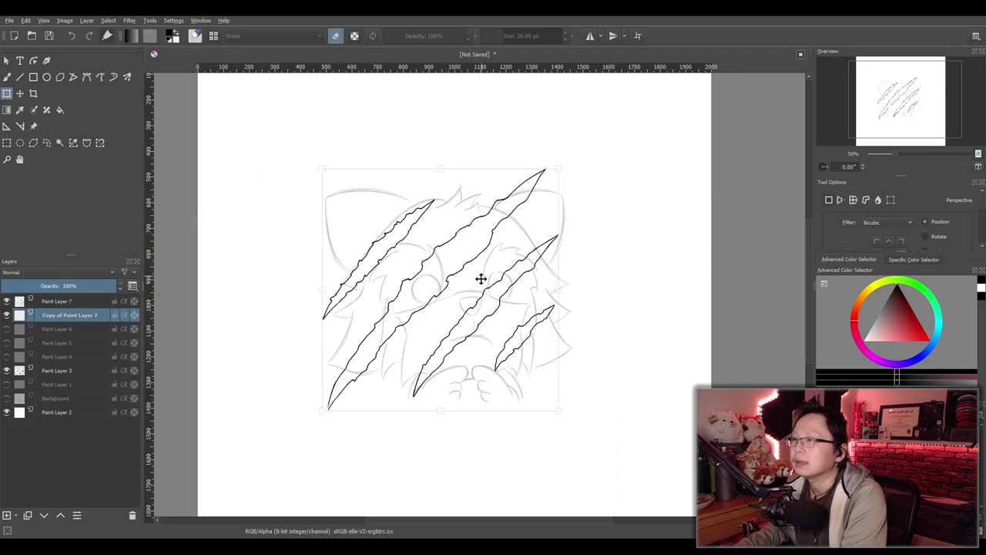
pyautogui.click(481, 278)
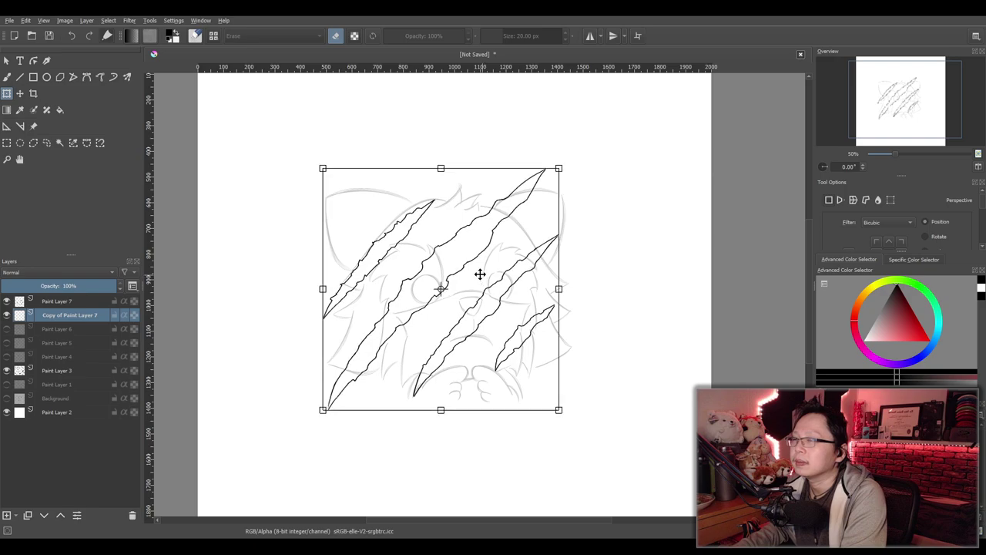
# Try a polygonal selection around the face sketch's left ear and the upper part of the leftmost scratch
pyautogui.click(32, 145)
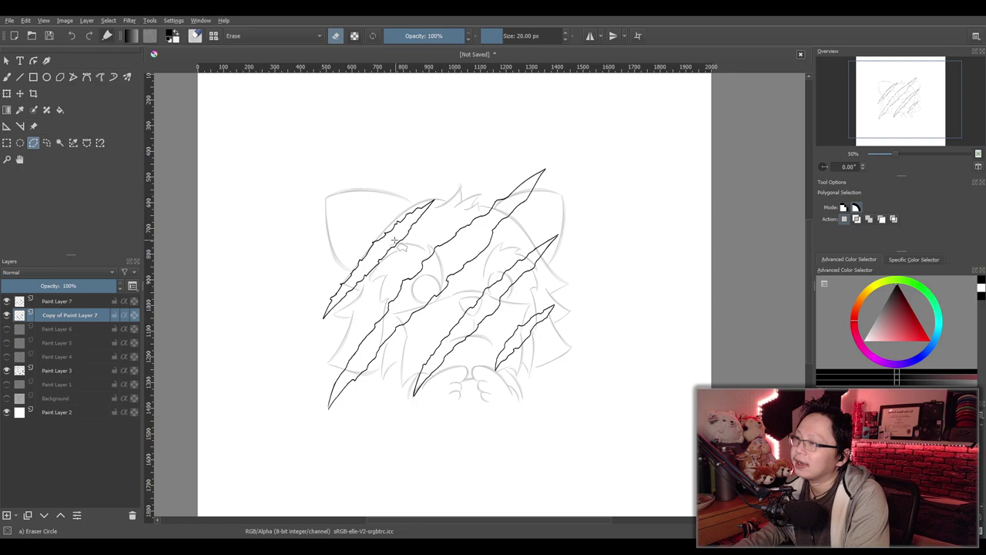
pyautogui.click(467, 158)
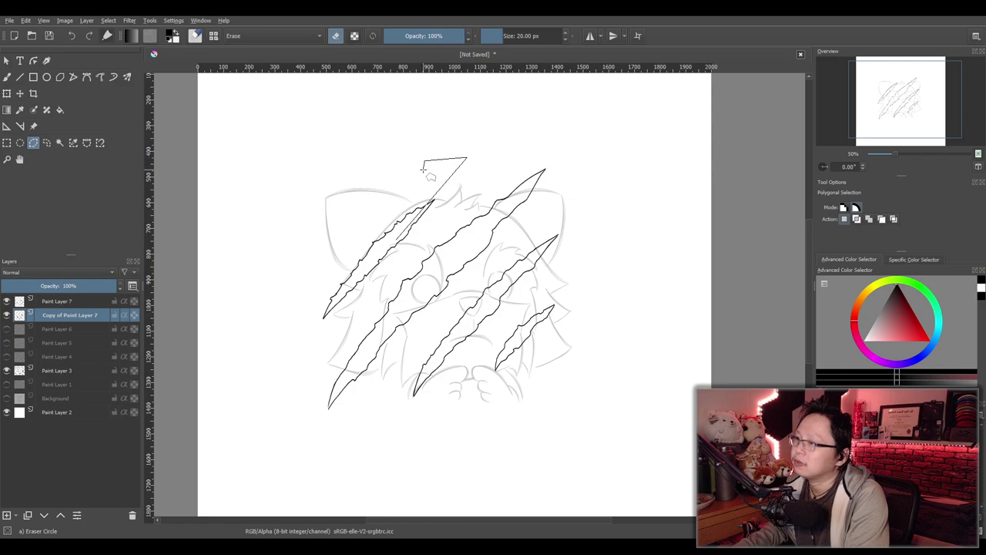
pyautogui.click(332, 146)
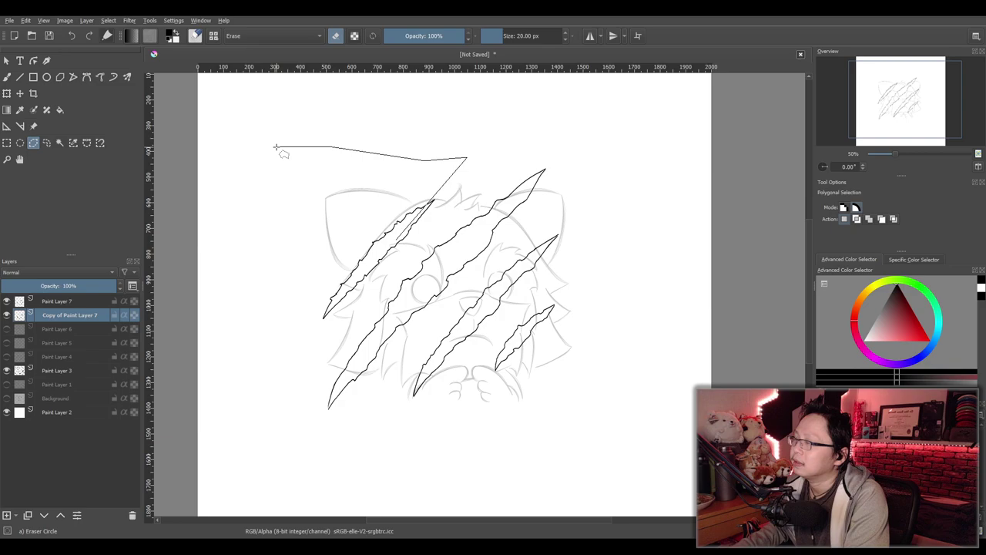
pyautogui.click(279, 188)
pyautogui.click(393, 293)
pyautogui.click(396, 240)
pyautogui.hotkey('ctrl', 'r')
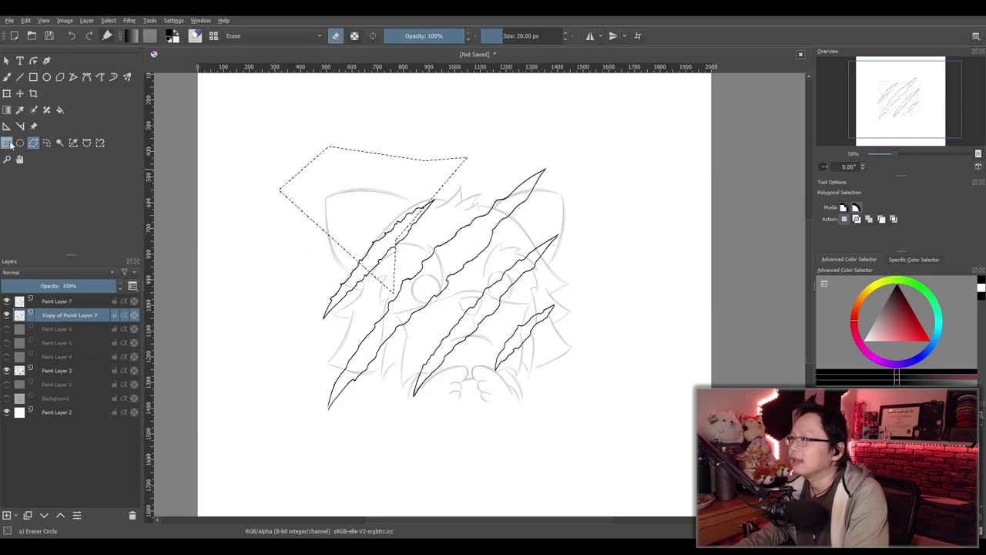
# Make a rectangular selection around all the artwork and offset the copied scratches slightly up and left of the originals
pyautogui.moveTo(243, 115); pyautogui.dragTo(655, 457)
pyautogui.click(20, 93)
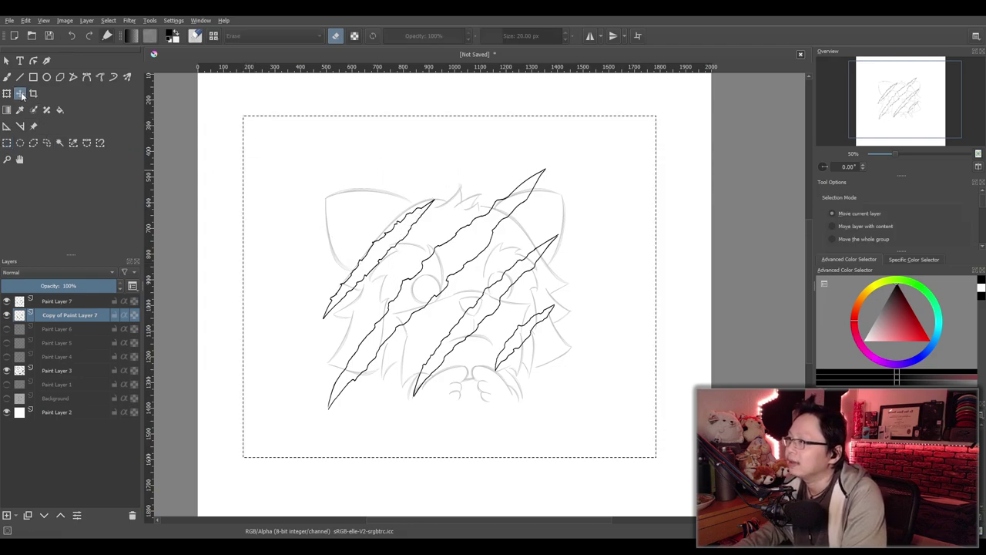
pyautogui.moveTo(484, 331); pyautogui.dragTo(489, 330)
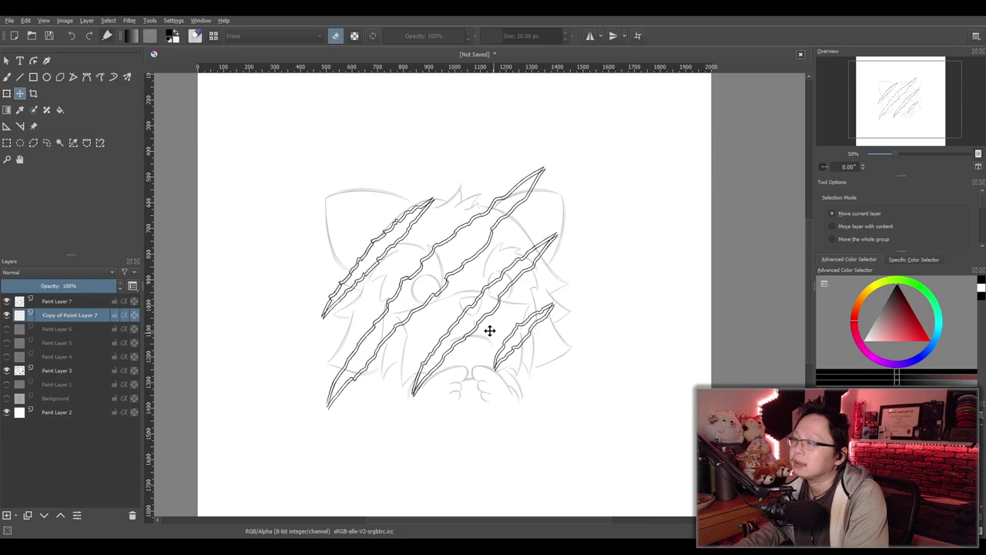
pyautogui.moveTo(489, 330); pyautogui.dragTo(488, 332)
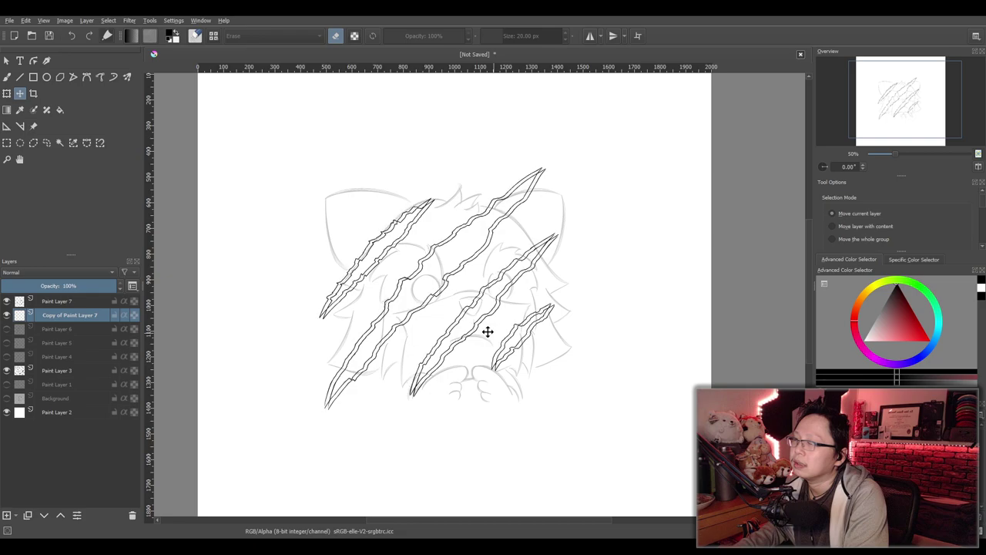
pyautogui.moveTo(488, 331); pyautogui.dragTo(478, 336)
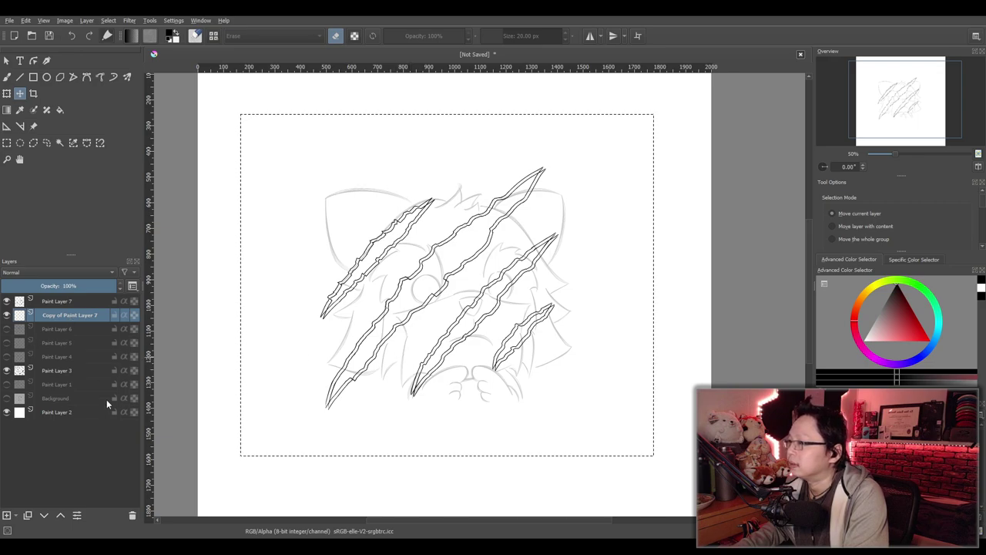
# Duplicate the copied scratch layer, offset the duplicate to the right of the original scratches, and hide it
pyautogui.hotkey('ctrl', 'j')
pyautogui.moveTo(501, 338); pyautogui.dragTo(501, 334)
pyautogui.click(7, 315)
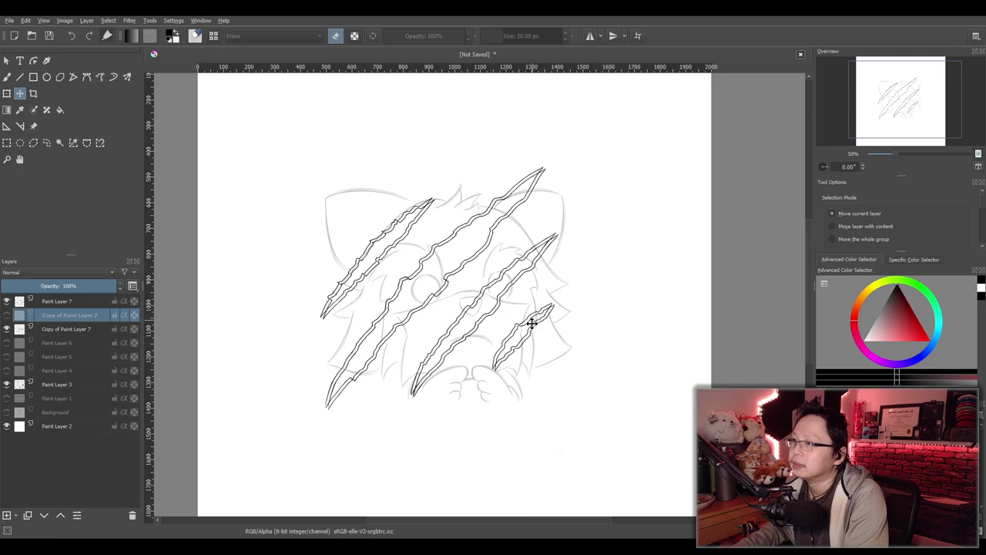
# Move the lower scratch copy slightly down and right of the originals, and show the hidden duplicate layer again
pyautogui.click(44, 327)
pyautogui.moveTo(462, 319); pyautogui.dragTo(471, 325)
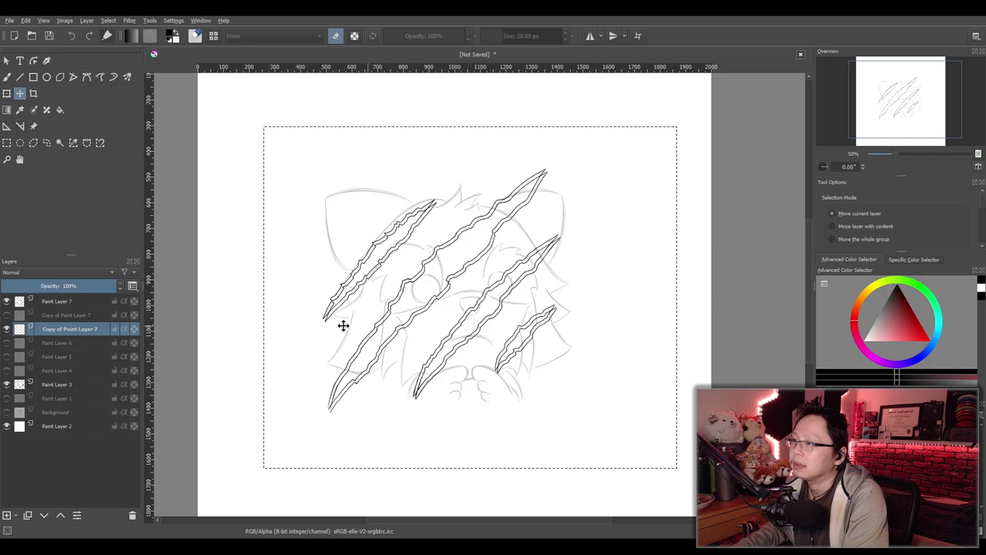
pyautogui.click(7, 315)
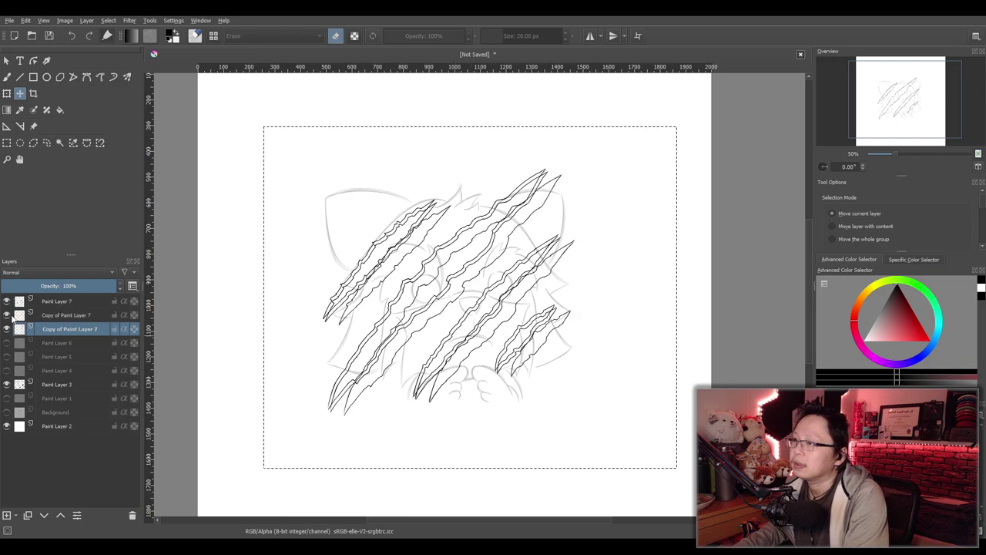
# Move the upper scratch copy up and left so it sits close beside the original scratches, and hide the lower copy
pyautogui.click(61, 315)
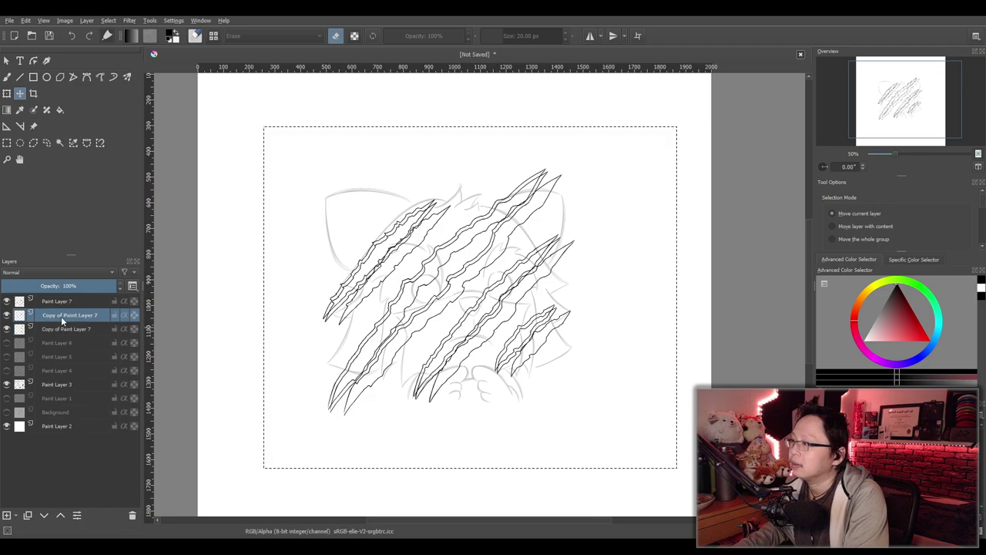
pyautogui.moveTo(526, 365)
pyautogui.mouseDown()
pyautogui.moveTo(511, 352)
pyautogui.moveTo(506, 359)
pyautogui.mouseUp()
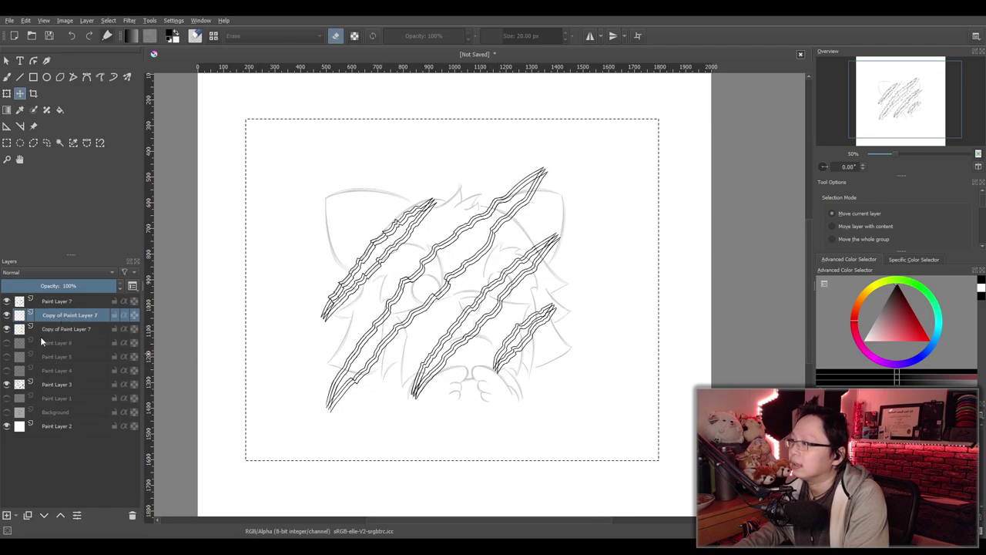
pyautogui.click(7, 329)
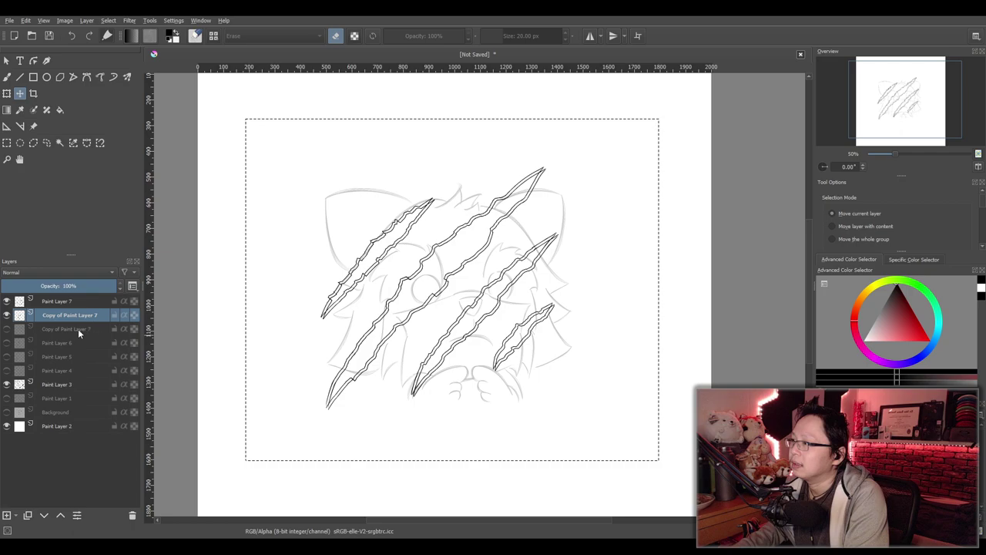
pyautogui.moveTo(544, 363); pyautogui.dragTo(544, 364)
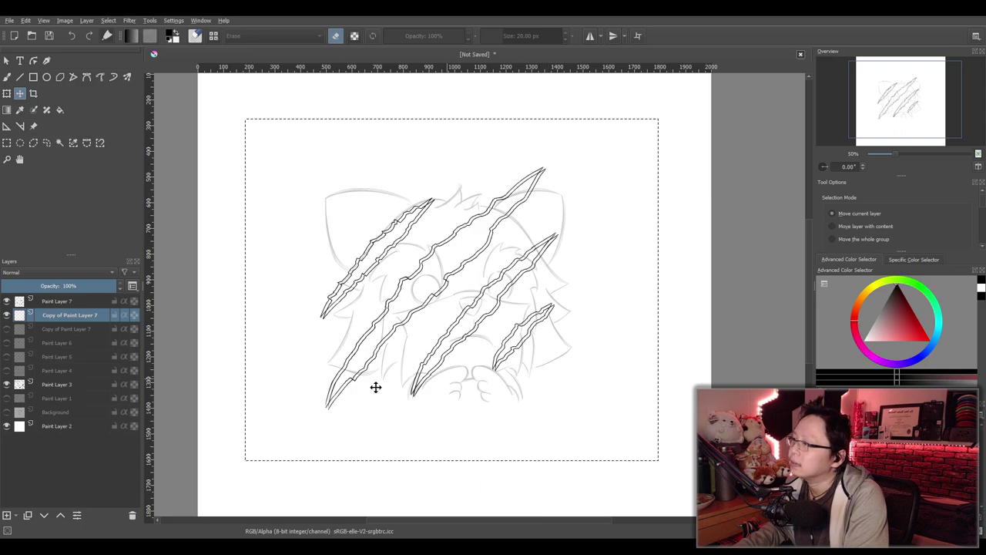
# Toggle the visibility of the two scratch copies to compare their offsets, leaving both copies shown
pyautogui.click(6, 314)
pyautogui.click(6, 329)
pyautogui.click(7, 330)
pyautogui.click(7, 330)
pyautogui.click(7, 329)
pyautogui.click(7, 329)
pyautogui.click(6, 314)
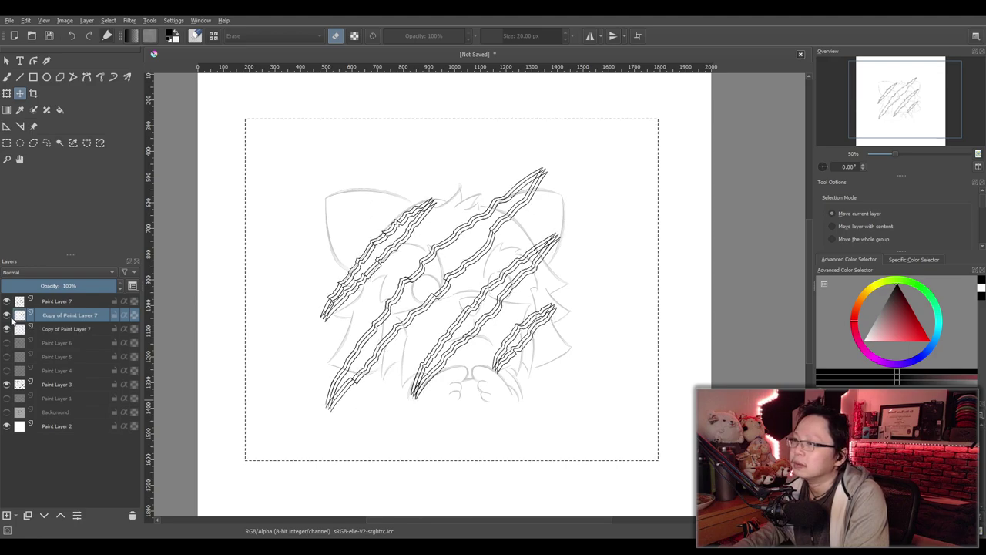
pyautogui.click(6, 315)
pyautogui.click(6, 315)
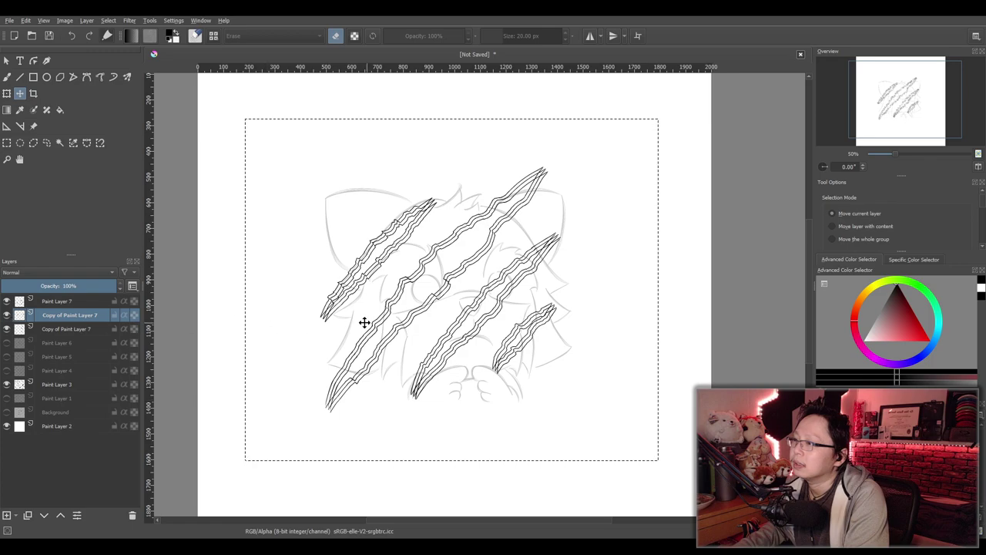
# Merge the upper scratch copy down into the lower scratch copy
pyautogui.scroll(2, 363, 321)
pyautogui.scroll(1, 364, 341)
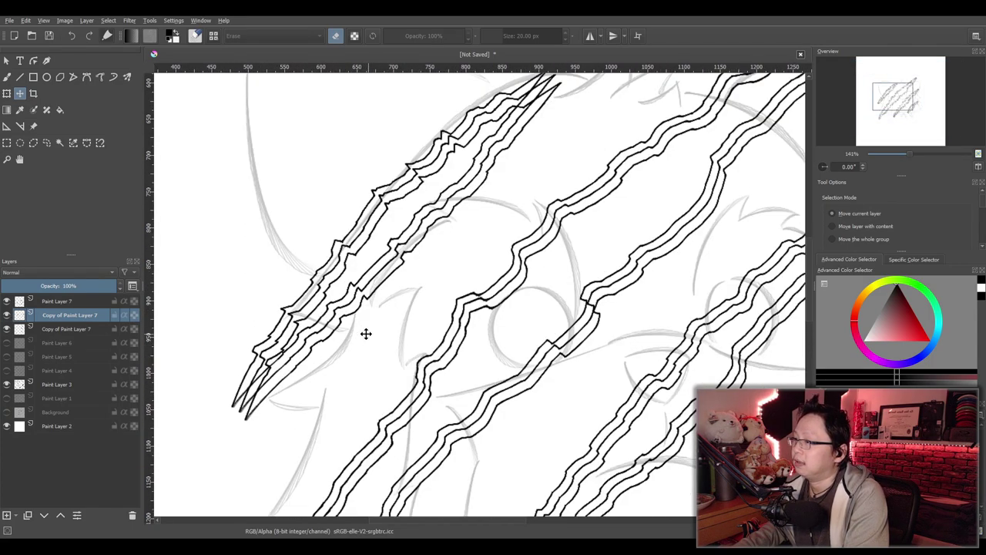
pyautogui.scroll(1, 362, 334)
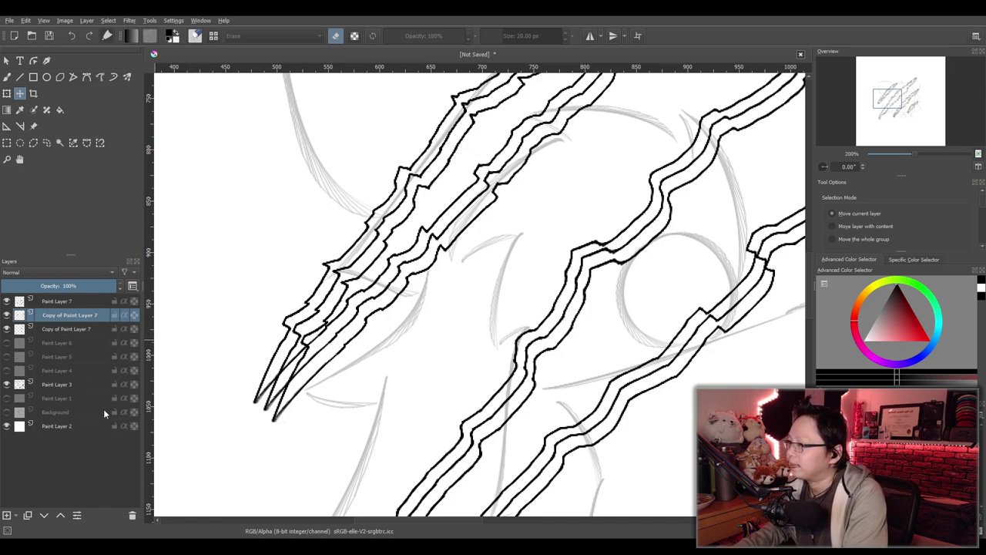
pyautogui.hotkey('ctrl', 'e')
# Erase the surplus inner lines of the leftmost scratch with the 20 px eraser brush, leaving a doubled edge
pyautogui.scroll(1, 447, 374)
pyautogui.moveTo(300, 377); pyautogui.dragTo(416, 353)
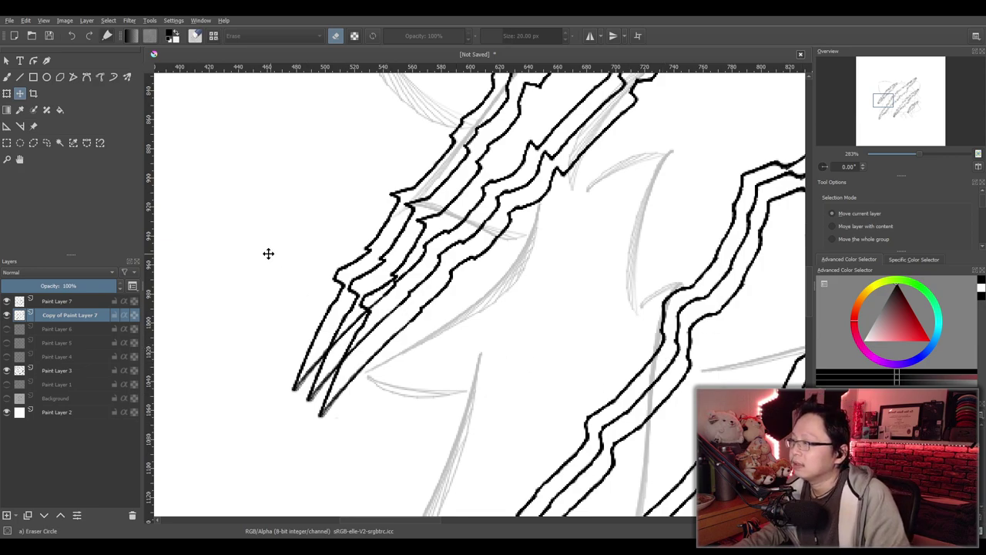
pyautogui.click(6, 76)
pyautogui.moveTo(356, 329)
pyautogui.mouseDown()
pyautogui.moveTo(334, 348)
pyautogui.moveTo(356, 321)
pyautogui.moveTo(339, 355)
pyautogui.moveTo(369, 313)
pyautogui.moveTo(360, 323)
pyautogui.moveTo(366, 297)
pyautogui.moveTo(365, 305)
pyautogui.moveTo(398, 276)
pyautogui.moveTo(386, 299)
pyautogui.moveTo(453, 225)
pyautogui.moveTo(439, 221)
pyautogui.moveTo(415, 240)
pyautogui.moveTo(407, 261)
pyautogui.moveTo(433, 225)
pyautogui.moveTo(492, 182)
pyautogui.moveTo(499, 167)
pyautogui.moveTo(466, 191)
pyautogui.moveTo(484, 158)
pyautogui.moveTo(507, 137)
pyautogui.moveTo(539, 145)
pyautogui.mouseUp()
pyautogui.press('-')
pyautogui.press('-')
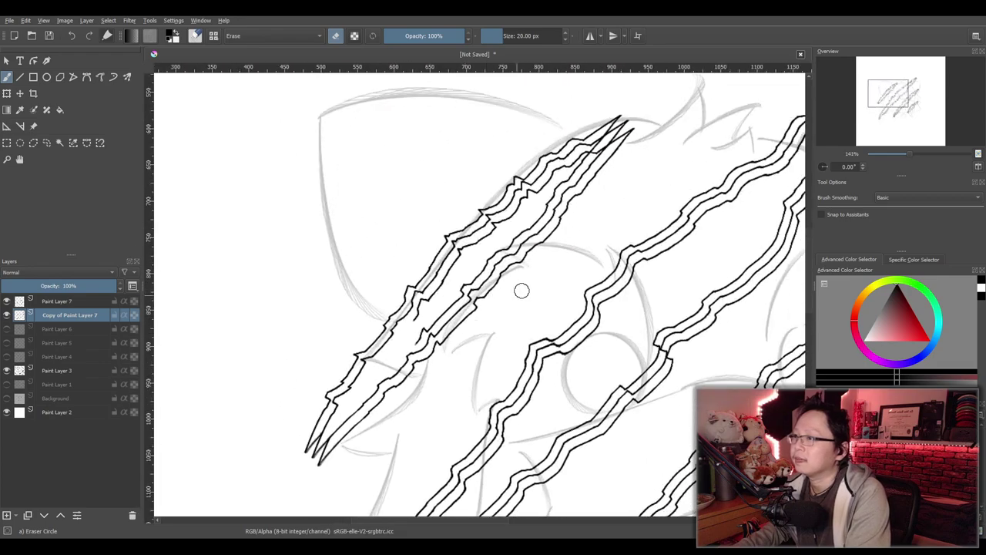
pyautogui.moveTo(422, 315)
pyautogui.mouseDown()
pyautogui.moveTo(413, 345)
pyautogui.moveTo(457, 289)
pyautogui.moveTo(460, 296)
pyautogui.moveTo(477, 245)
pyautogui.moveTo(456, 300)
pyautogui.moveTo(438, 293)
pyautogui.moveTo(445, 278)
pyautogui.moveTo(433, 294)
pyautogui.moveTo(460, 249)
pyautogui.moveTo(477, 242)
pyautogui.moveTo(464, 276)
pyautogui.moveTo(472, 278)
pyautogui.moveTo(519, 233)
pyautogui.moveTo(497, 223)
pyautogui.mouseUp()
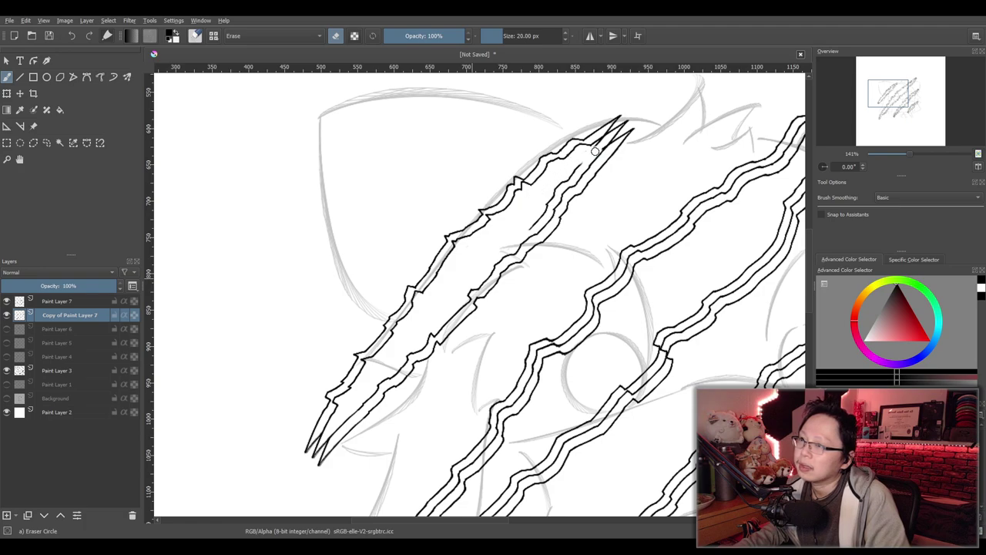
pyautogui.moveTo(602, 141)
pyautogui.mouseDown()
pyautogui.moveTo(534, 222)
pyautogui.moveTo(484, 254)
pyautogui.moveTo(450, 328)
pyautogui.mouseUp()
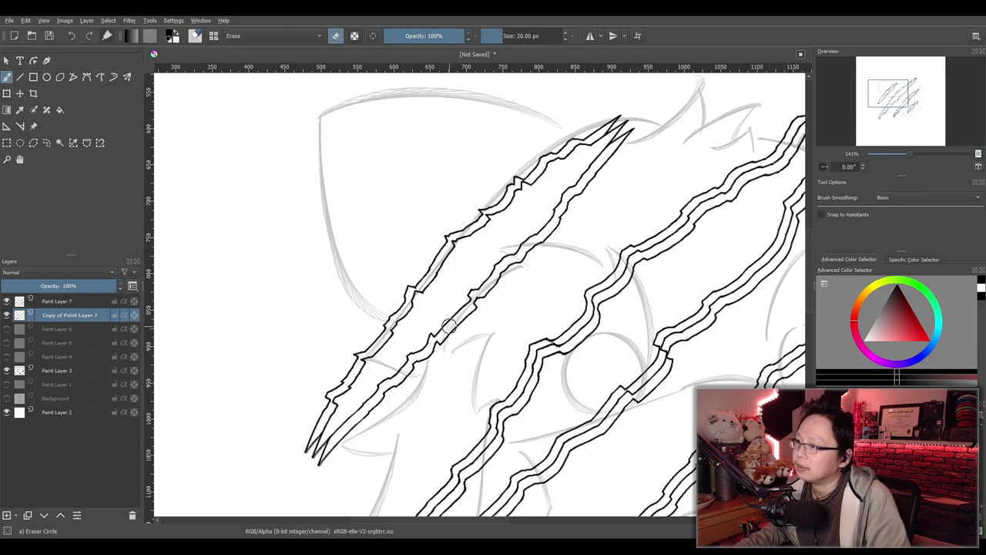
# Erase the surplus inner lines along the upper and middle parts of the long second scratch
pyautogui.scroll(-2, 473, 325)
pyautogui.scroll(1, 537, 363)
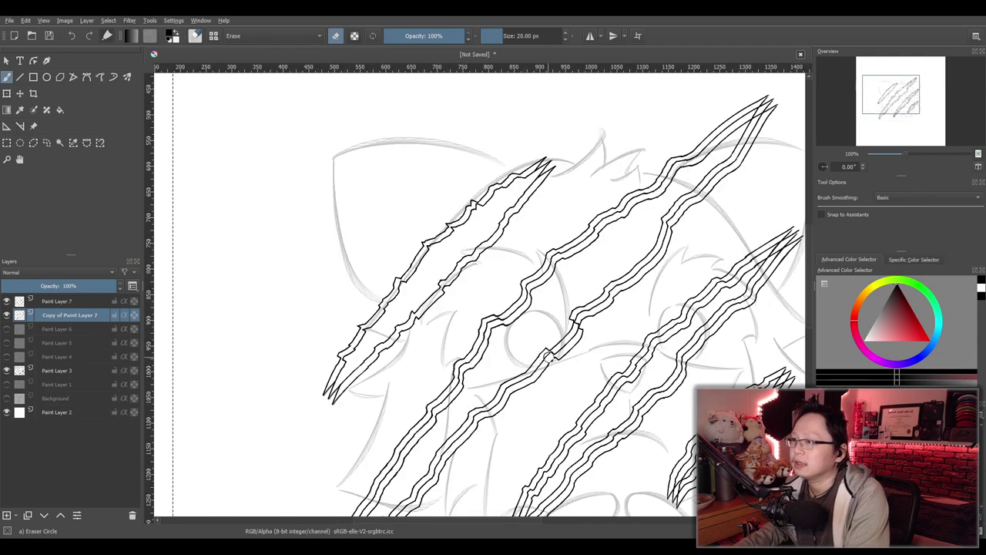
pyautogui.moveTo(548, 356); pyautogui.dragTo(470, 345)
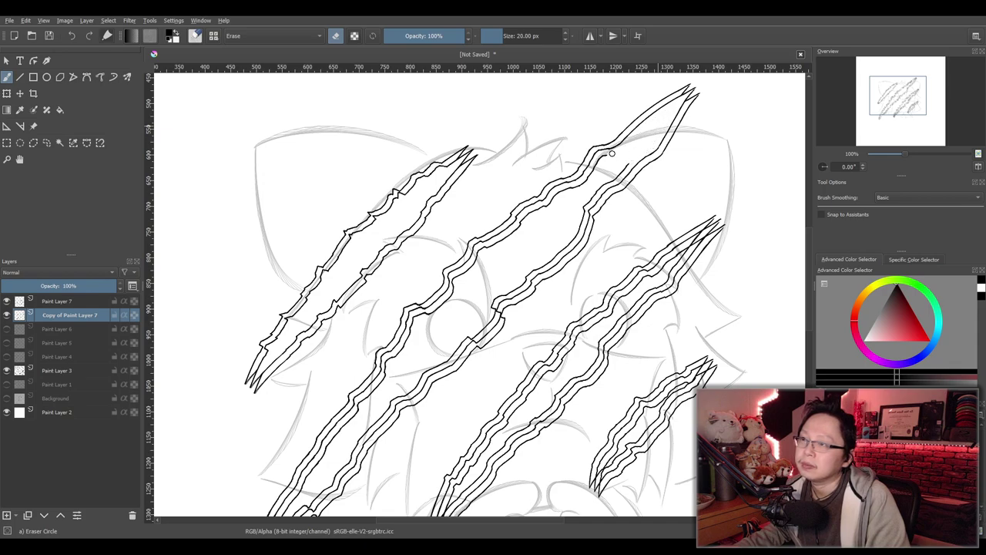
pyautogui.moveTo(600, 157)
pyautogui.mouseDown()
pyautogui.moveTo(623, 164)
pyautogui.moveTo(586, 204)
pyautogui.moveTo(590, 178)
pyautogui.moveTo(560, 192)
pyautogui.mouseUp()
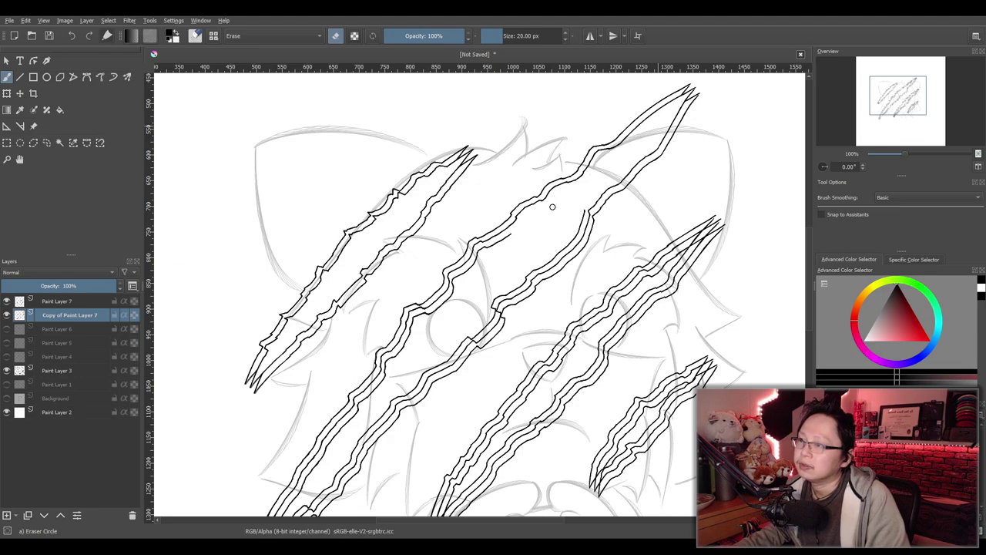
pyautogui.moveTo(582, 221); pyautogui.dragTo(505, 294)
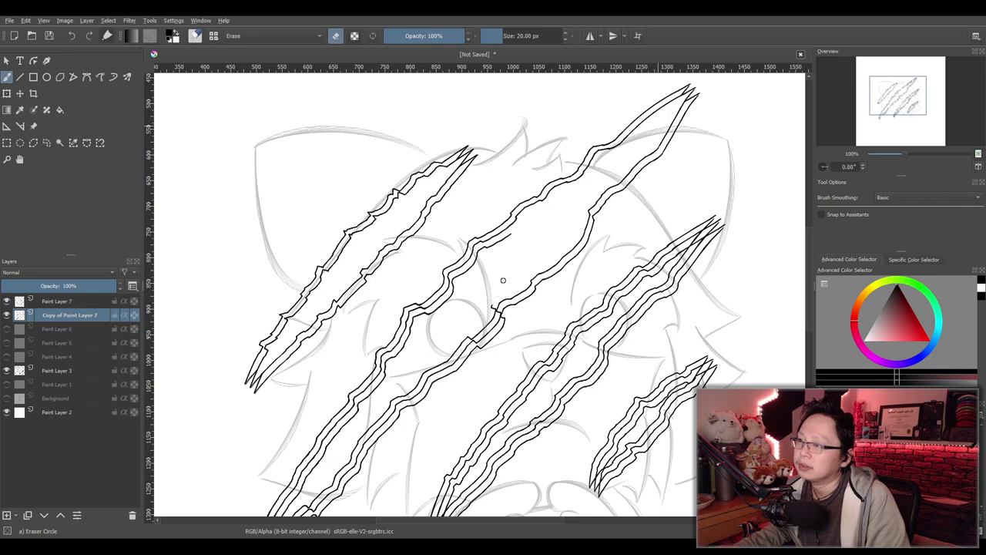
pyautogui.moveTo(493, 246); pyautogui.dragTo(471, 267)
pyautogui.moveTo(454, 279)
pyautogui.mouseDown()
pyautogui.moveTo(451, 298)
pyautogui.moveTo(495, 312)
pyautogui.mouseUp()
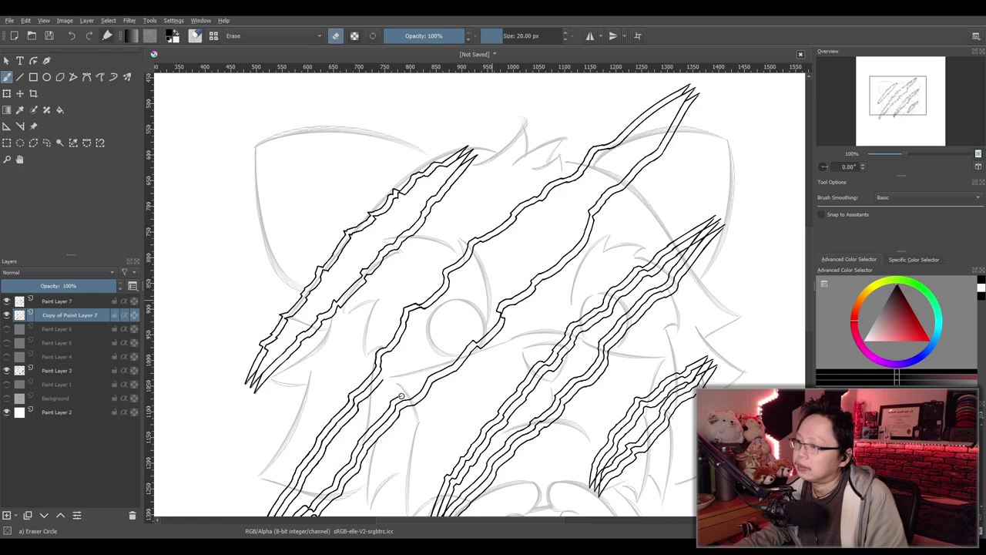
# Erase the surplus inner lines down to the lower tip of the long second scratch
pyautogui.scroll(-2, 395, 397)
pyautogui.moveTo(405, 413); pyautogui.dragTo(460, 353)
pyautogui.scroll(2, 460, 352)
pyautogui.scroll(3, 460, 353)
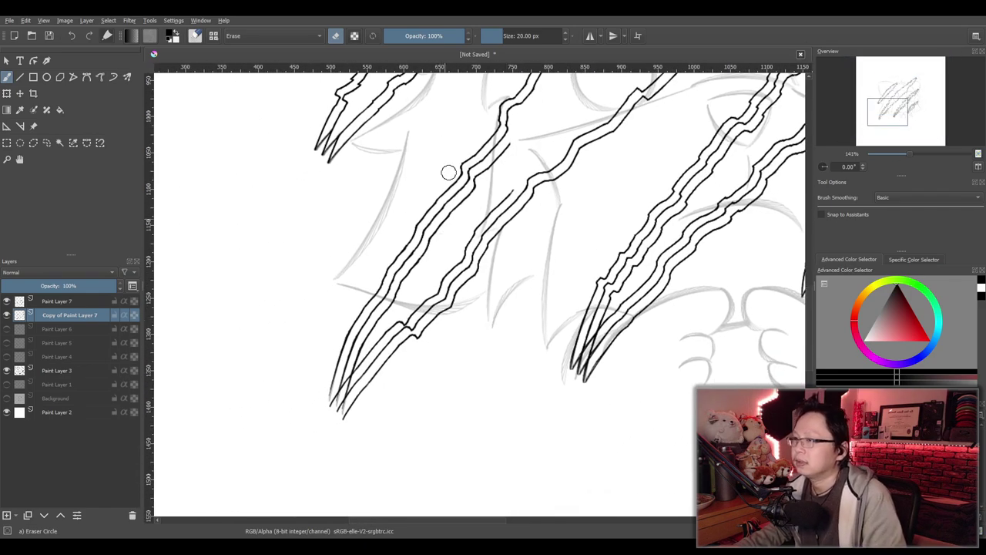
pyautogui.moveTo(512, 152)
pyautogui.mouseDown()
pyautogui.moveTo(496, 156)
pyautogui.moveTo(474, 194)
pyautogui.moveTo(502, 188)
pyautogui.moveTo(506, 200)
pyautogui.moveTo(480, 220)
pyautogui.moveTo(435, 293)
pyautogui.moveTo(457, 210)
pyautogui.moveTo(426, 234)
pyautogui.moveTo(393, 299)
pyautogui.moveTo(426, 297)
pyautogui.moveTo(375, 344)
pyautogui.moveTo(379, 322)
pyautogui.moveTo(370, 331)
pyautogui.moveTo(343, 389)
pyautogui.mouseUp()
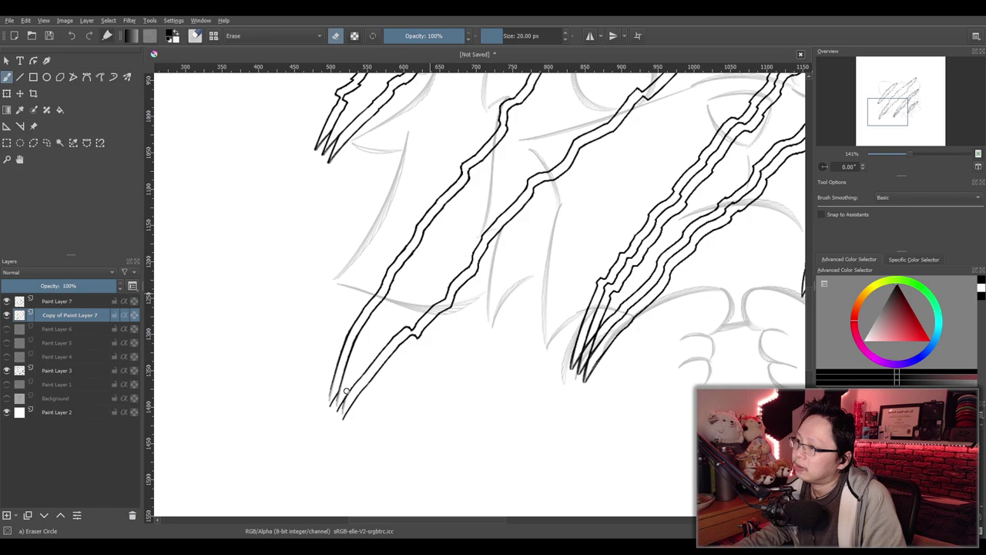
# Erase the surplus inner lines along the whole third scratch, from its upper tip to the one near the paws
pyautogui.scroll(-5, 435, 340)
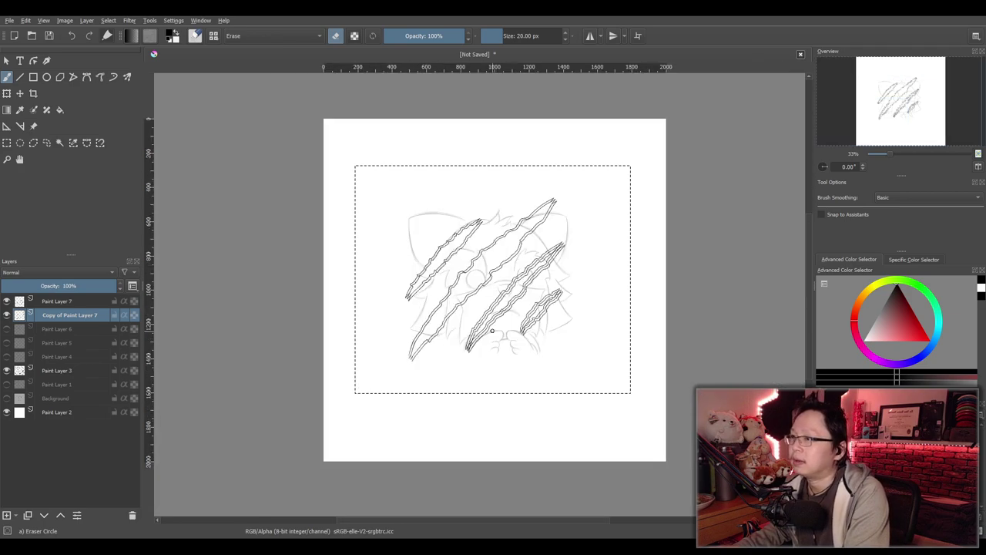
pyautogui.scroll(2, 496, 317)
pyautogui.scroll(3, 555, 299)
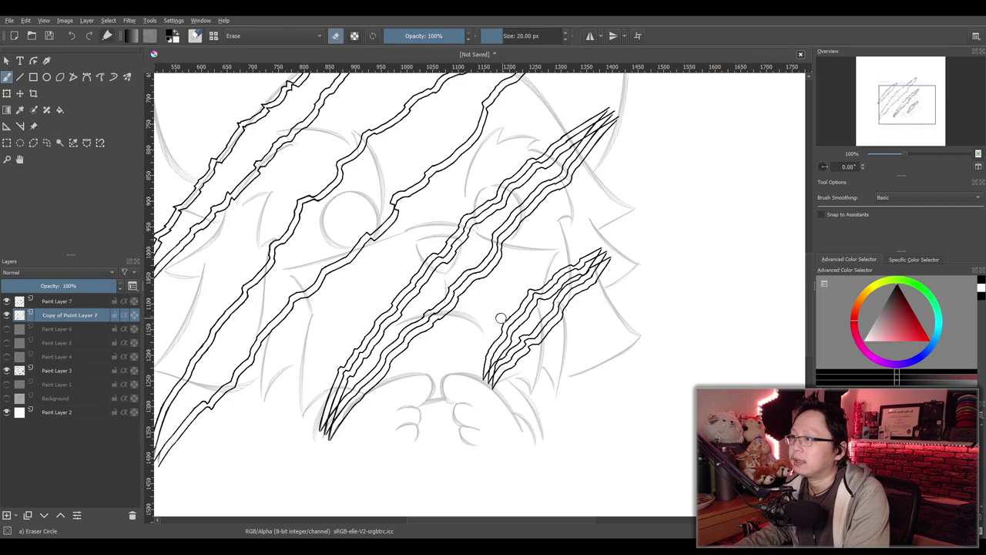
pyautogui.press('2')
pyautogui.scroll(2, 502, 288)
pyautogui.scroll(1, 499, 281)
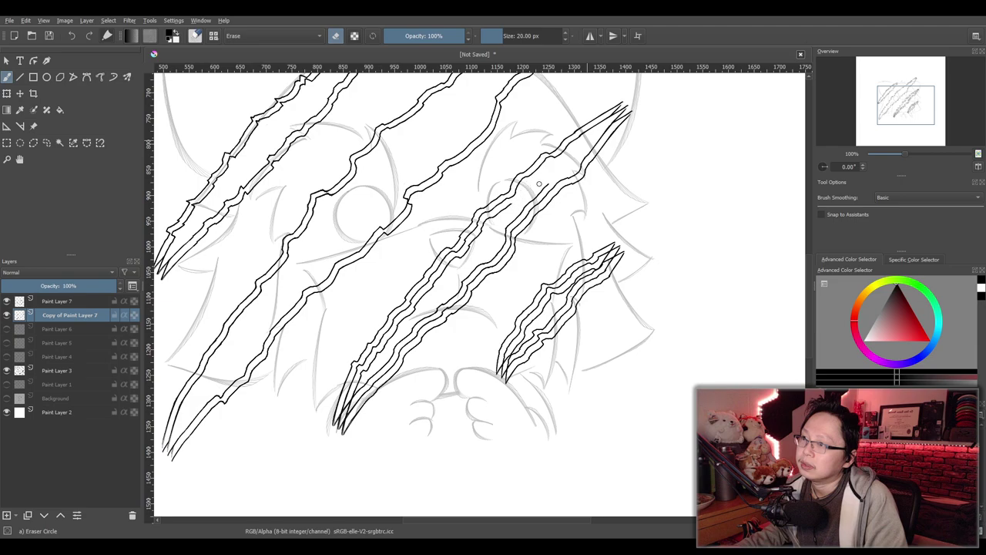
pyautogui.moveTo(548, 184); pyautogui.dragTo(502, 233)
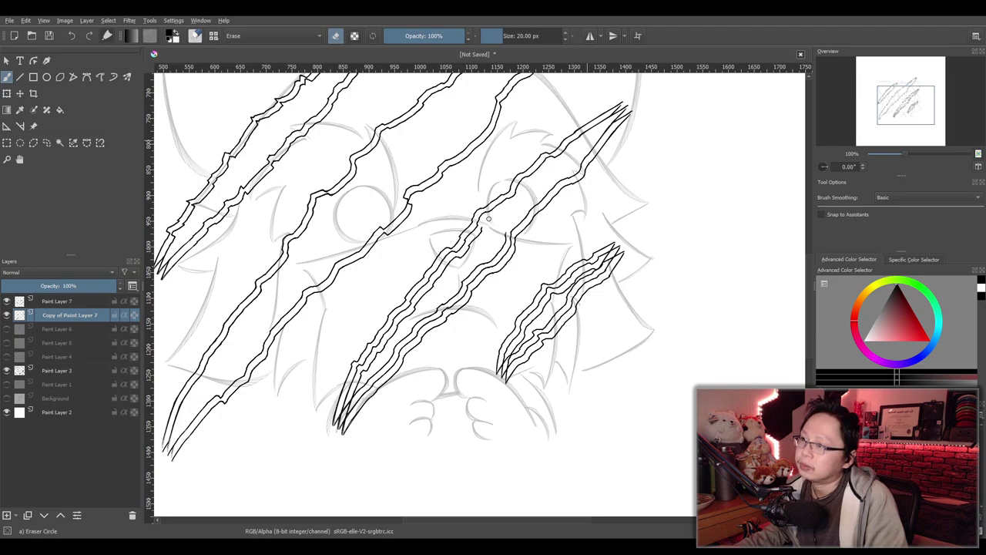
pyautogui.moveTo(501, 234); pyautogui.dragTo(496, 253)
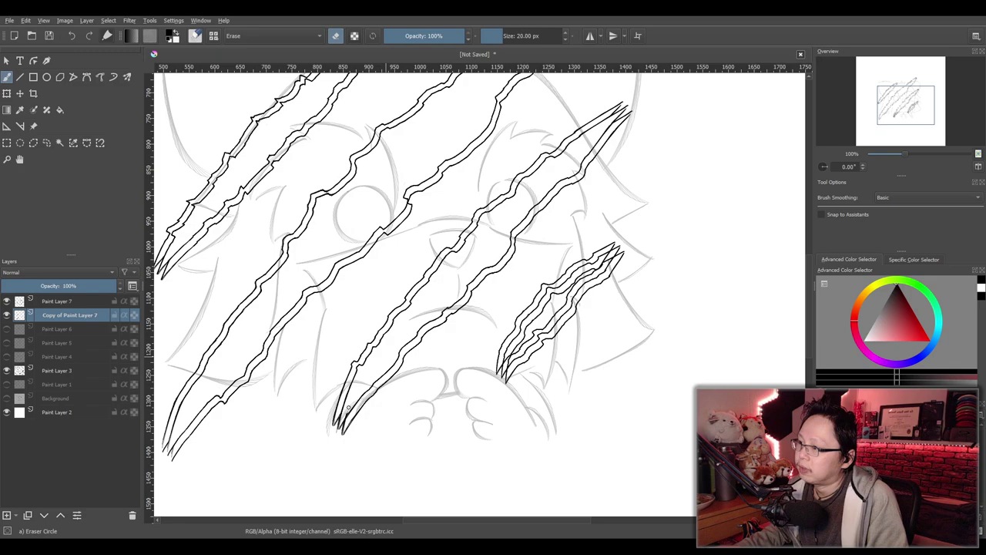
# Erase the faint stray marks around the kink of the second scratch beside the left eye, and check the other scratches for leftovers
pyautogui.scroll(-3, 364, 374)
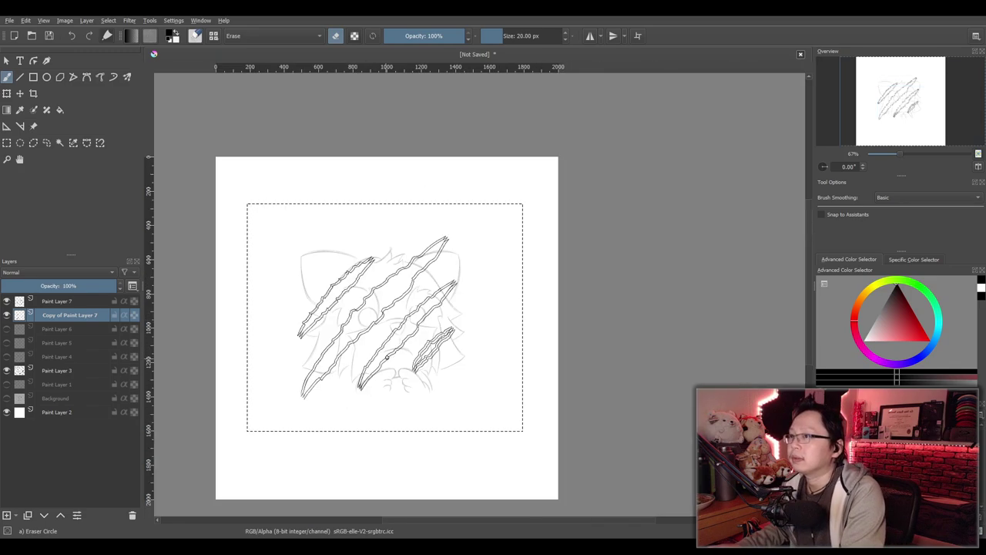
pyautogui.scroll(10, 423, 348)
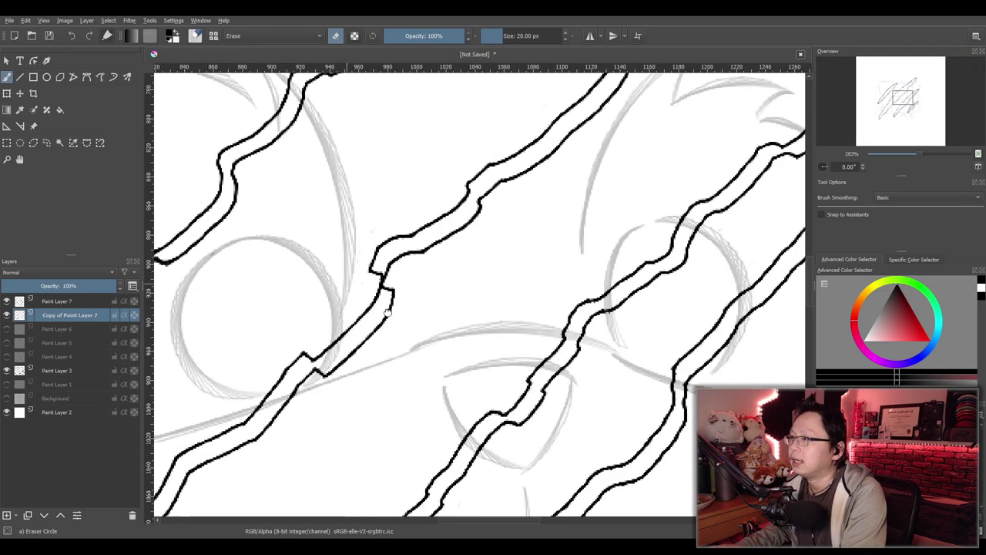
pyautogui.scroll(3, 499, 317)
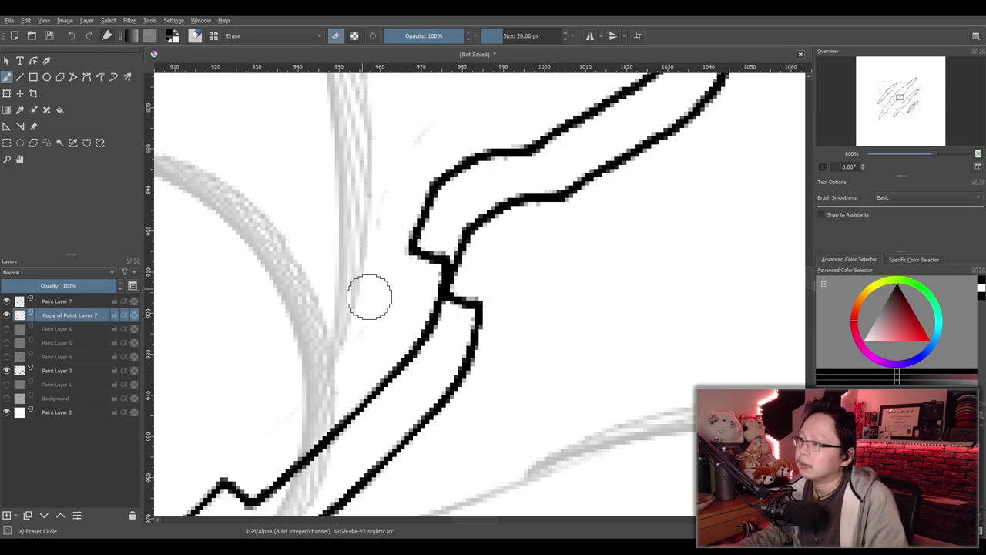
pyautogui.moveTo(352, 340)
pyautogui.mouseDown()
pyautogui.moveTo(416, 113)
pyautogui.moveTo(364, 167)
pyautogui.mouseUp()
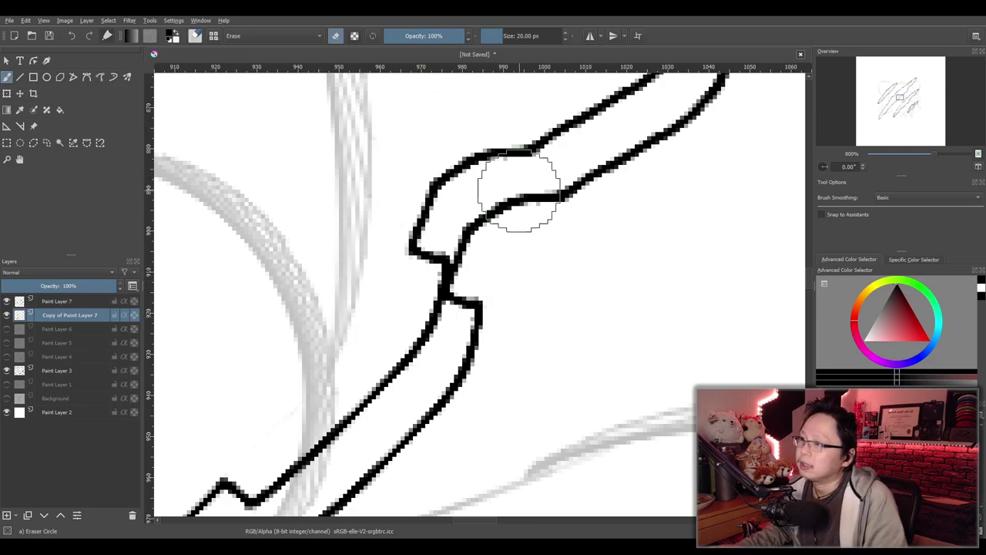
pyautogui.moveTo(472, 268); pyautogui.dragTo(407, 308)
pyautogui.scroll(-5, 479, 285)
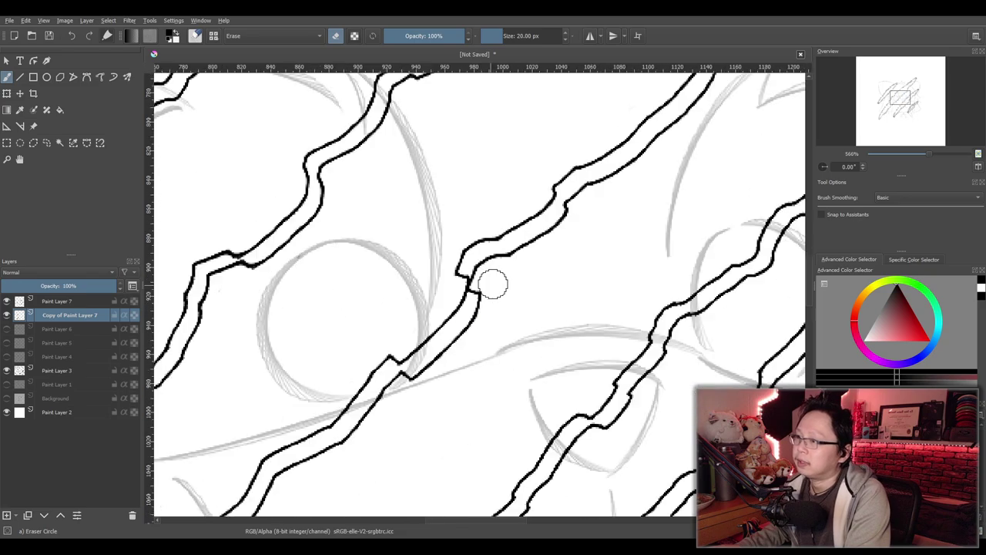
pyautogui.scroll(-3, 465, 285)
pyautogui.scroll(1, 416, 329)
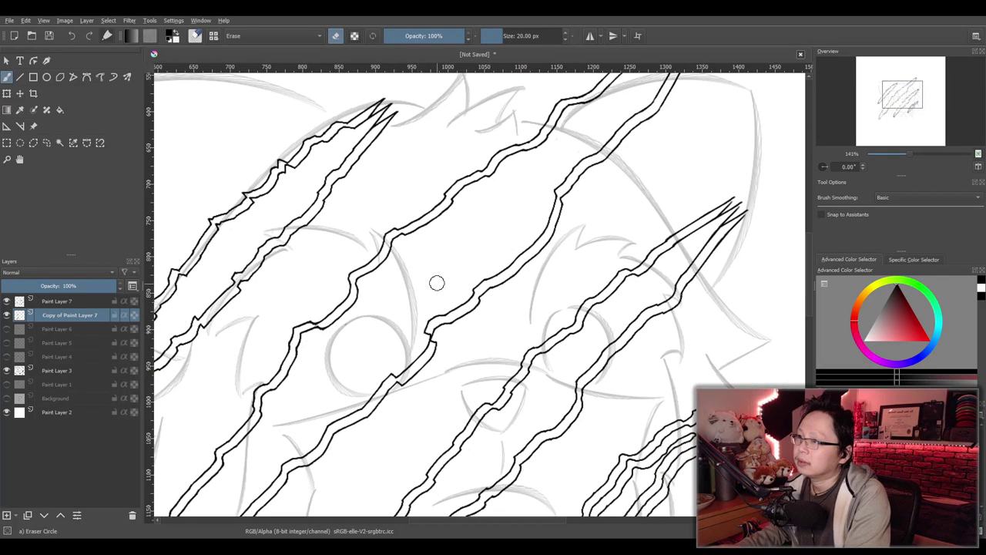
pyautogui.scroll(2, 523, 215)
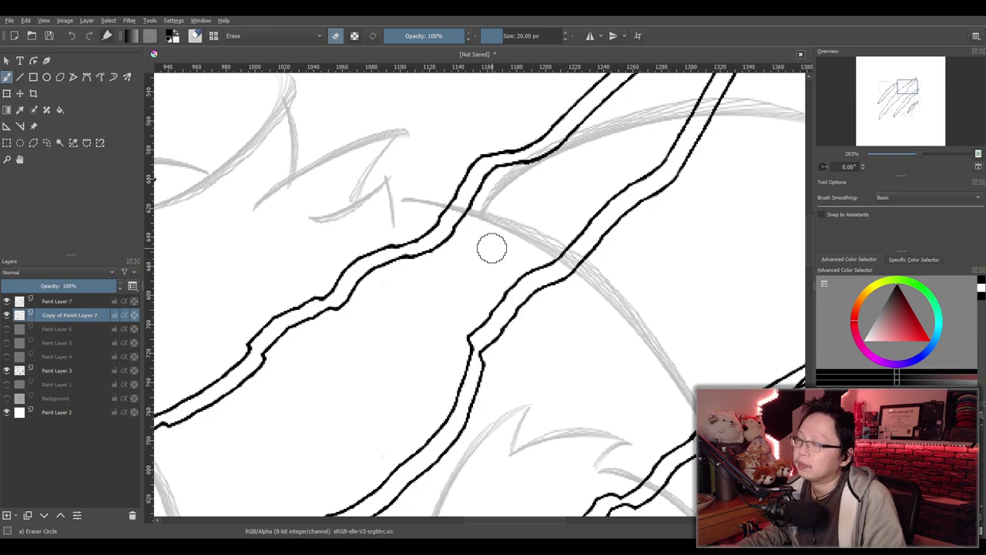
pyautogui.press('2')
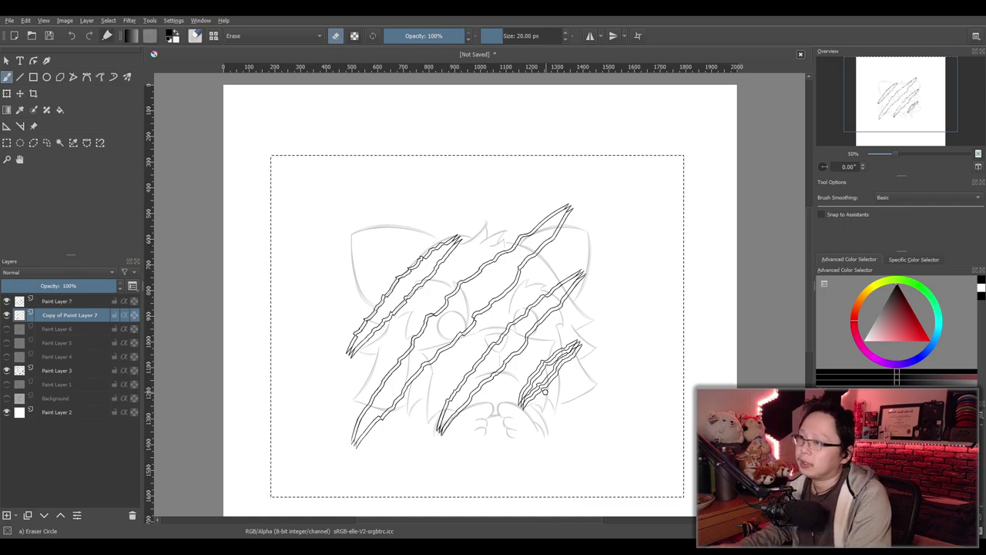
# Erase the surplus inner lines of the short fourth scratch, keeping only its doubled edge
pyautogui.scroll(3, 543, 389)
pyautogui.scroll(2, 543, 374)
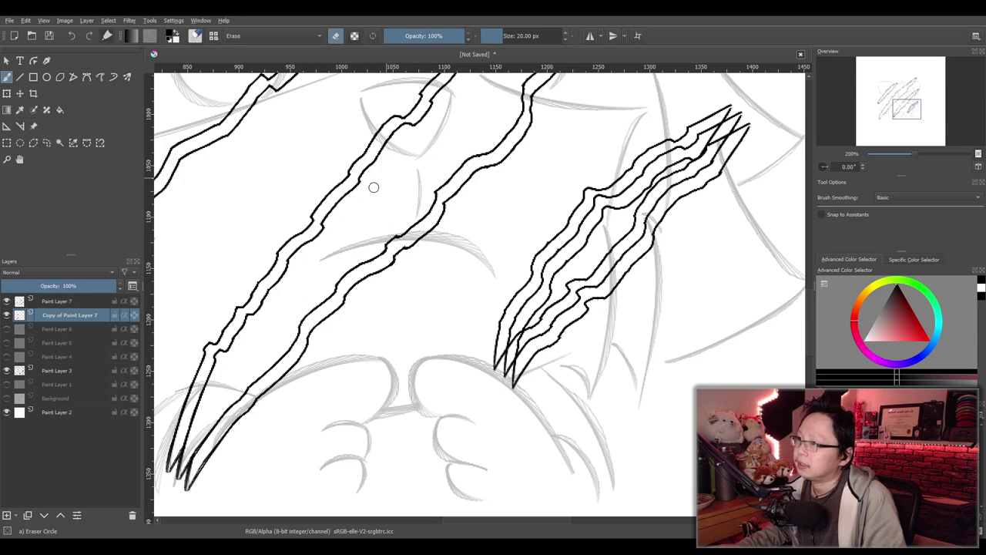
pyautogui.scroll(2, 555, 242)
pyautogui.moveTo(701, 201); pyautogui.dragTo(566, 215)
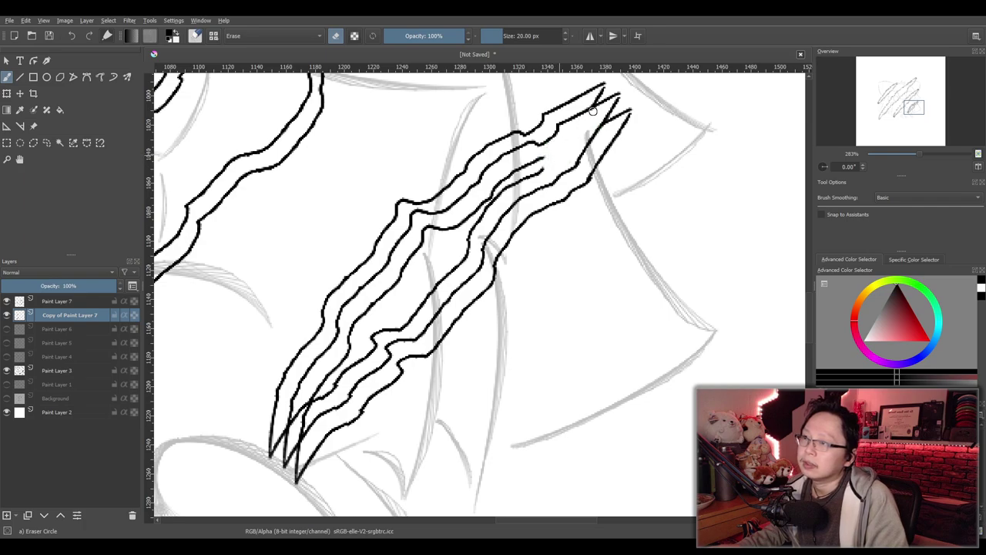
pyautogui.moveTo(528, 164); pyautogui.dragTo(497, 188)
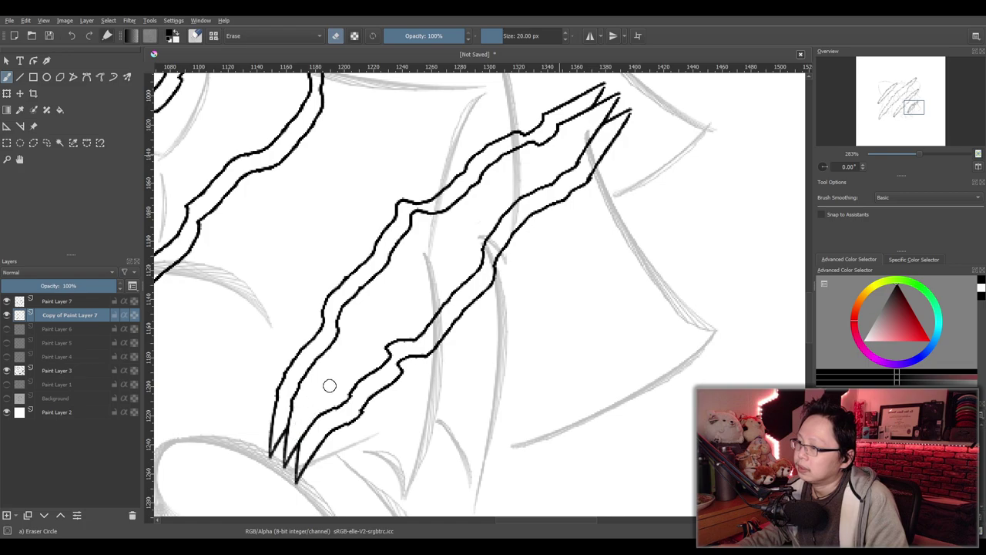
# Erase the overlapping line ends and faint leftovers at the lower tip of the long second scratch
pyautogui.scroll(-5, 360, 358)
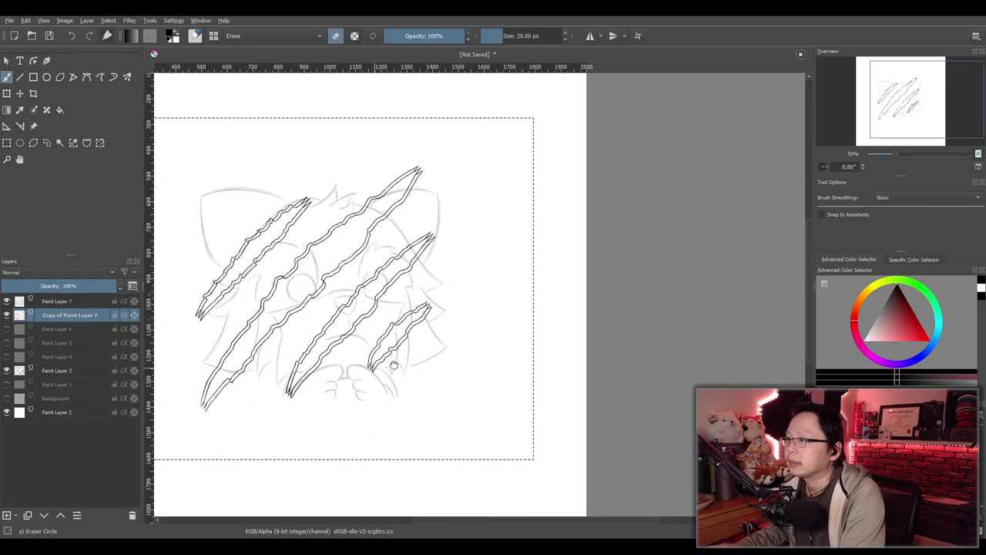
pyautogui.moveTo(317, 372); pyautogui.dragTo(444, 349)
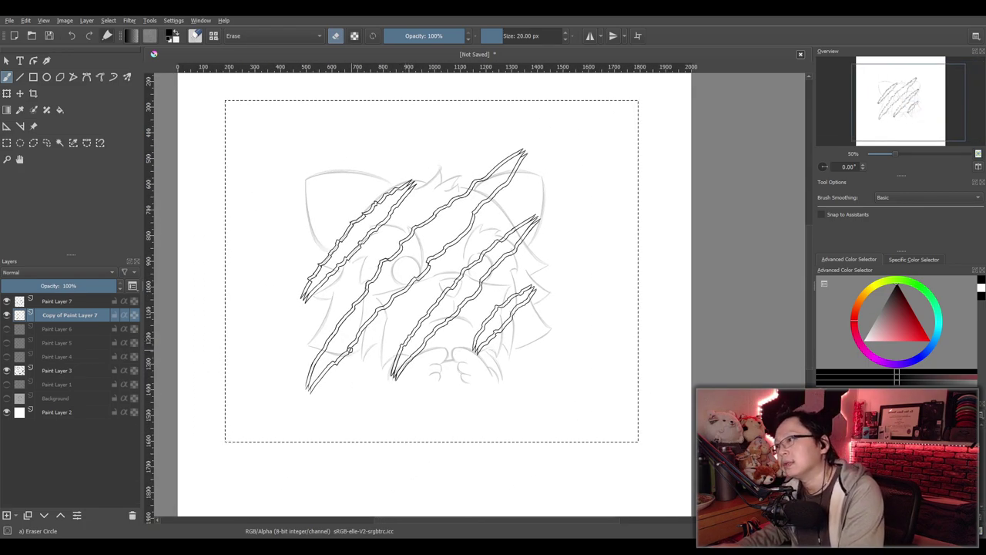
pyautogui.scroll(4, 349, 349)
pyautogui.scroll(5, 329, 398)
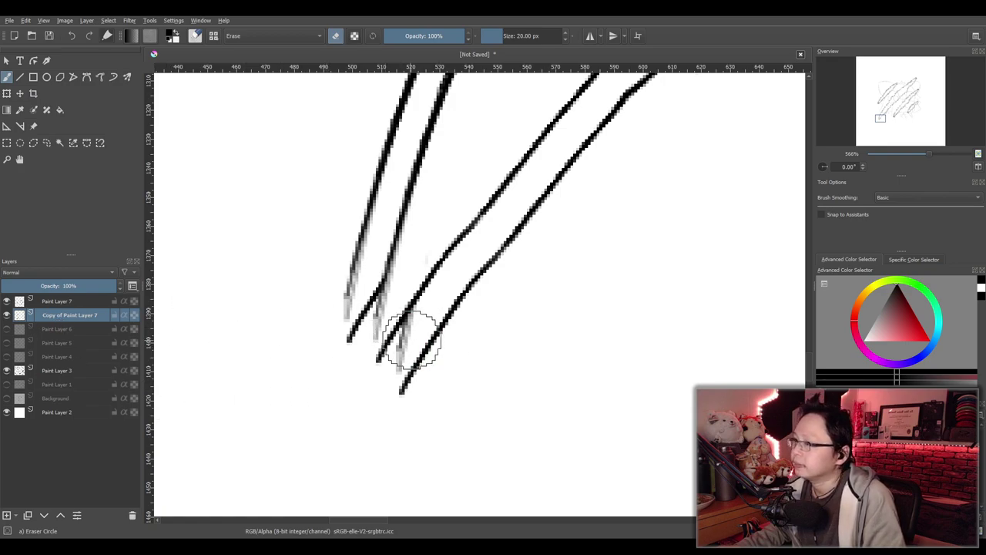
pyautogui.moveTo(397, 366); pyautogui.dragTo(412, 327)
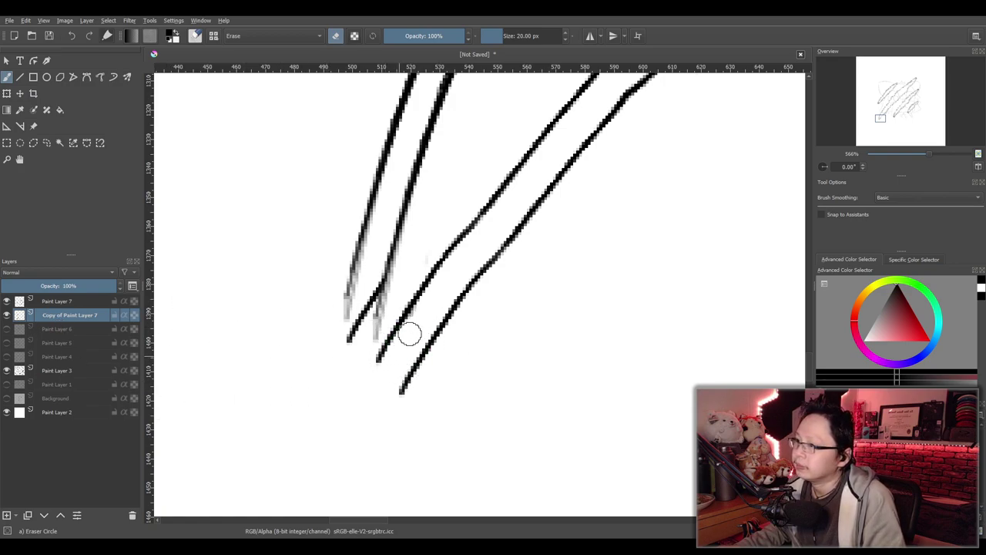
pyautogui.moveTo(352, 291)
pyautogui.mouseDown()
pyautogui.moveTo(350, 346)
pyautogui.moveTo(369, 296)
pyautogui.mouseUp()
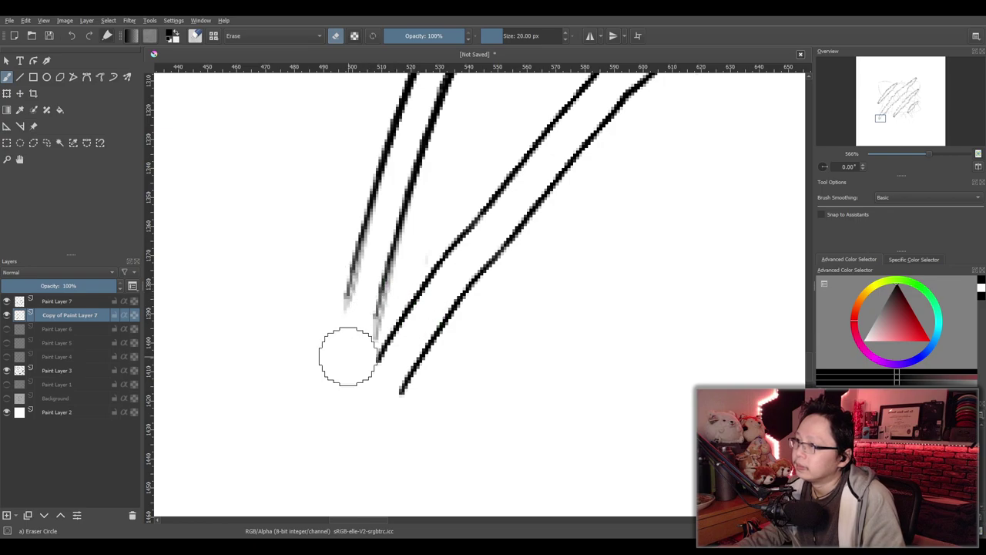
# Erase the surplus crossing lines at the lower tip of the first scratch, leaving its doubled edge open
pyautogui.scroll(-6, 396, 351)
pyautogui.moveTo(429, 189); pyautogui.dragTo(349, 383)
pyautogui.scroll(2, 349, 383)
pyautogui.scroll(10, 348, 385)
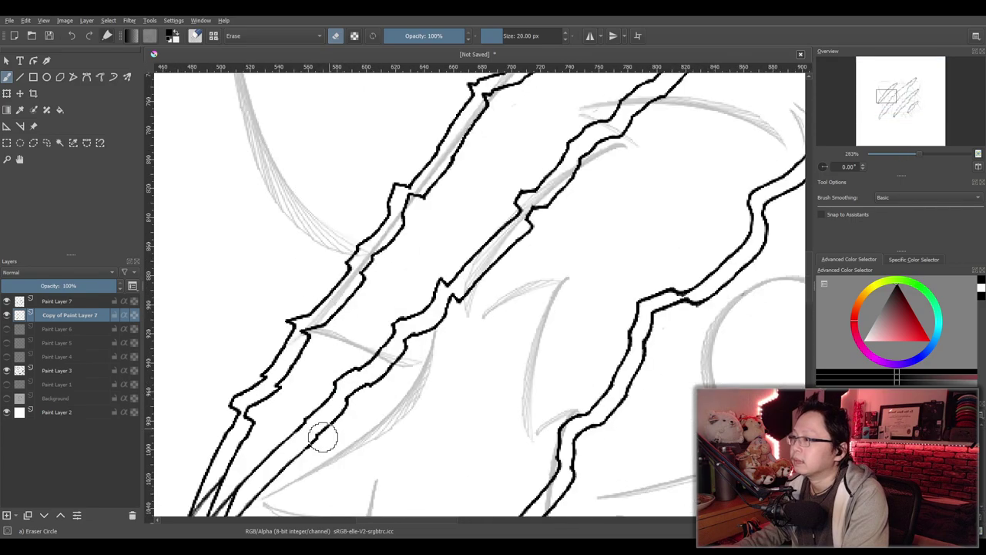
pyautogui.moveTo(350, 300)
pyautogui.mouseDown()
pyautogui.moveTo(339, 315)
pyautogui.moveTo(368, 281)
pyautogui.mouseUp()
pyautogui.moveTo(333, 333)
pyautogui.mouseDown()
pyautogui.moveTo(315, 366)
pyautogui.moveTo(330, 346)
pyautogui.moveTo(313, 305)
pyautogui.moveTo(338, 241)
pyautogui.moveTo(290, 316)
pyautogui.mouseUp()
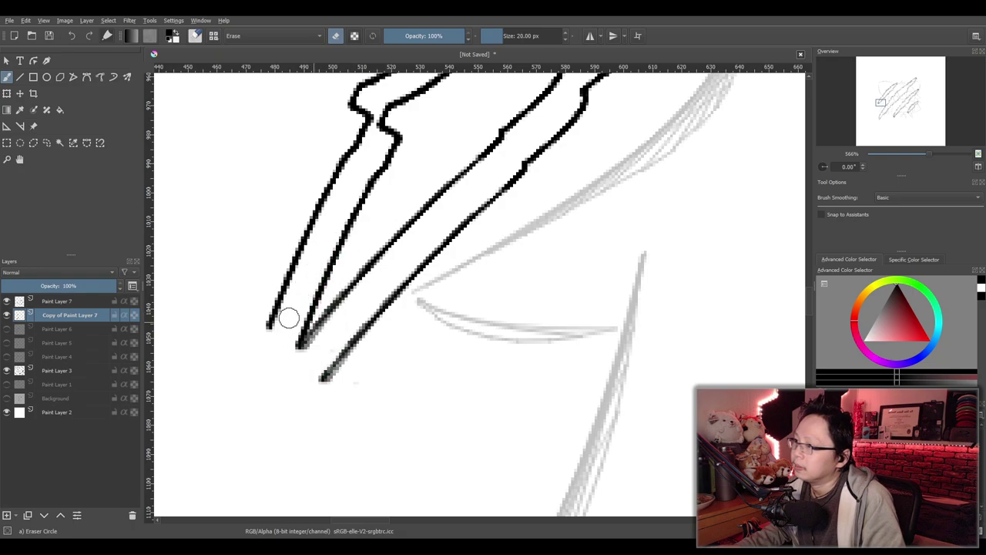
# Erase the overlapping inner line ends at the upper tip of the first scratch
pyautogui.scroll(-6, 299, 324)
pyautogui.moveTo(533, 184); pyautogui.dragTo(356, 344)
pyautogui.scroll(5, 357, 343)
pyautogui.scroll(4, 299, 336)
pyautogui.moveTo(470, 333); pyautogui.dragTo(460, 433)
pyautogui.moveTo(383, 245)
pyautogui.mouseDown()
pyautogui.moveTo(361, 250)
pyautogui.moveTo(429, 165)
pyautogui.mouseUp()
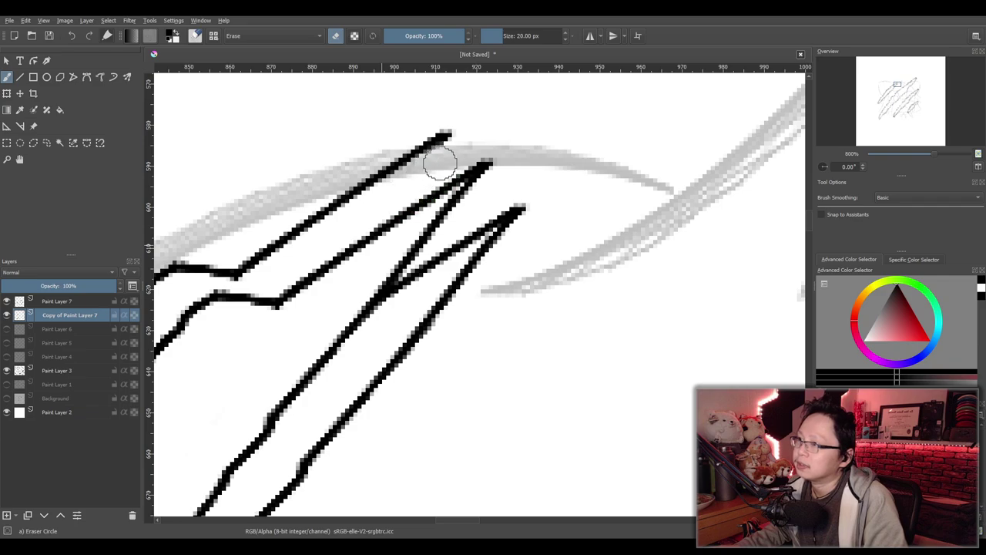
pyautogui.moveTo(445, 232)
pyautogui.mouseDown()
pyautogui.moveTo(406, 283)
pyautogui.moveTo(488, 205)
pyautogui.mouseUp()
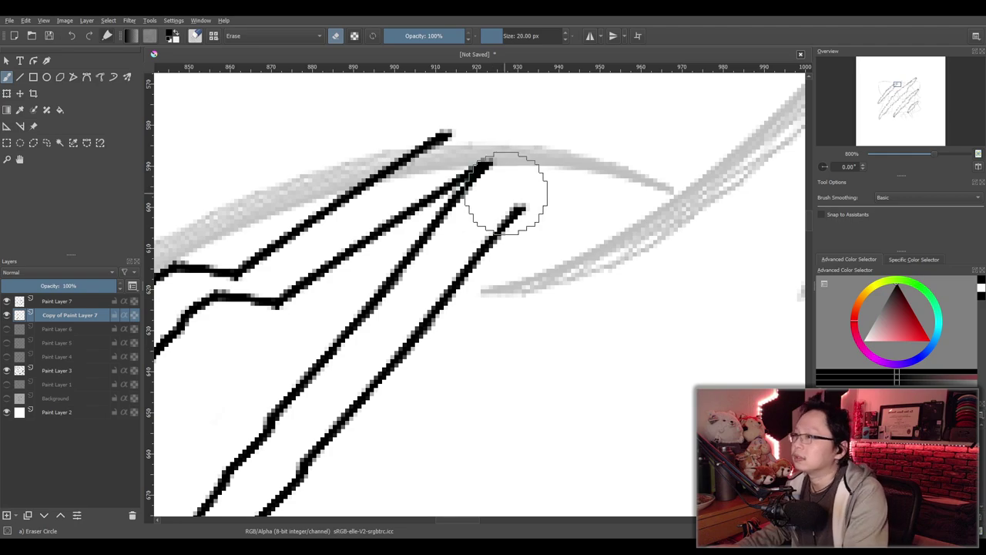
# Erase the crossing inner line ends at the upper tip of the long second scratch
pyautogui.scroll(-4, 535, 192)
pyautogui.moveTo(543, 257); pyautogui.dragTo(287, 213)
pyautogui.scroll(1, 533, 220)
pyautogui.scroll(1, 532, 220)
pyautogui.moveTo(640, 234); pyautogui.dragTo(286, 481)
pyautogui.scroll(-3, 396, 299)
pyautogui.scroll(3, 414, 272)
pyautogui.moveTo(455, 176); pyautogui.dragTo(392, 332)
pyautogui.scroll(1, 397, 324)
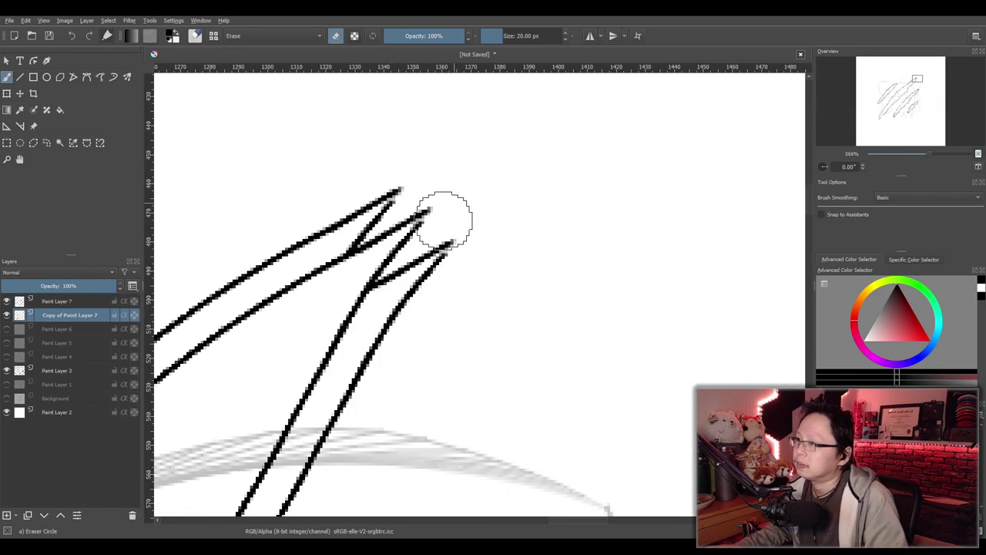
pyautogui.moveTo(363, 238); pyautogui.dragTo(410, 204)
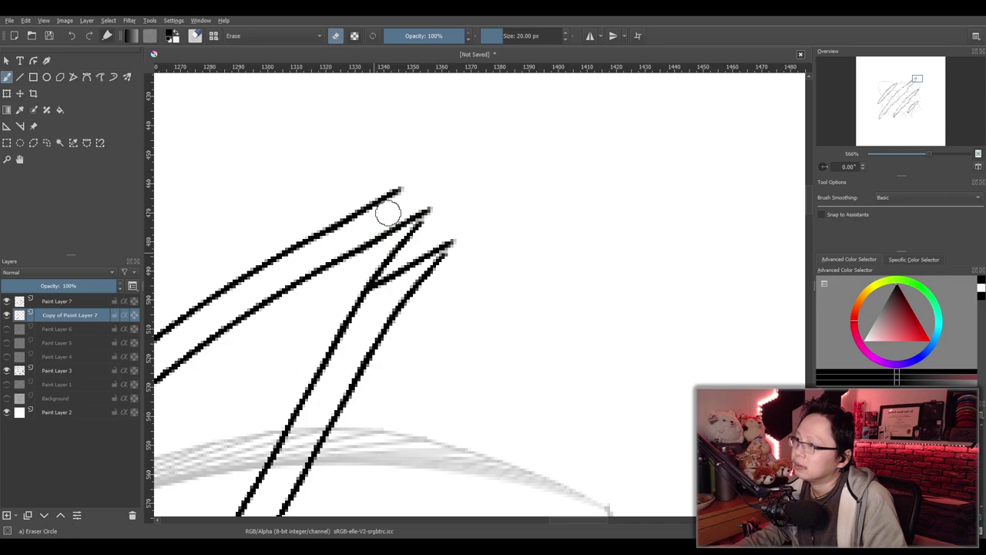
pyautogui.moveTo(383, 255)
pyautogui.mouseDown()
pyautogui.moveTo(387, 269)
pyautogui.moveTo(432, 238)
pyautogui.mouseUp()
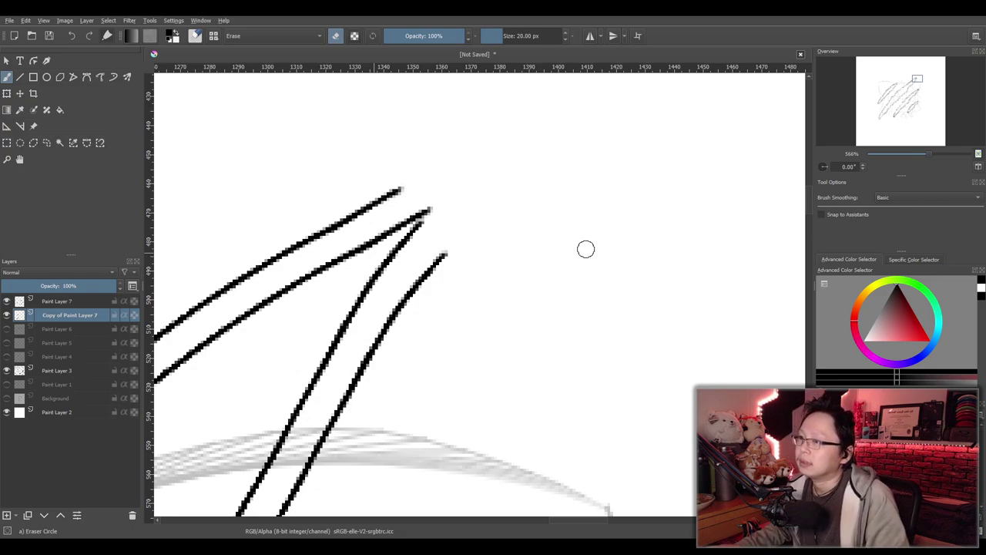
# Erase the crossing inner line ends at the upper tip of the third scratch beside the right ear
pyautogui.scroll(-10, 572, 260)
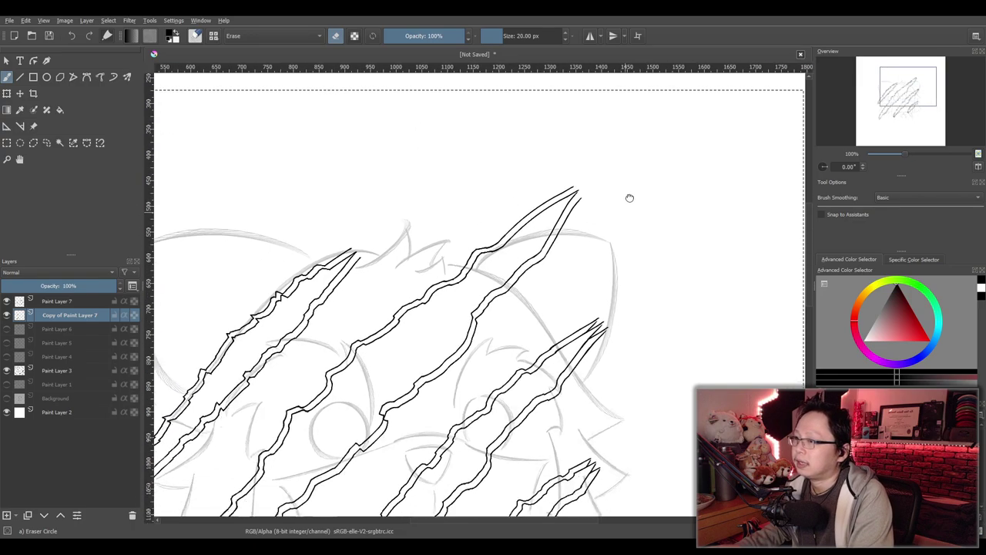
pyautogui.scroll(10, 562, 265)
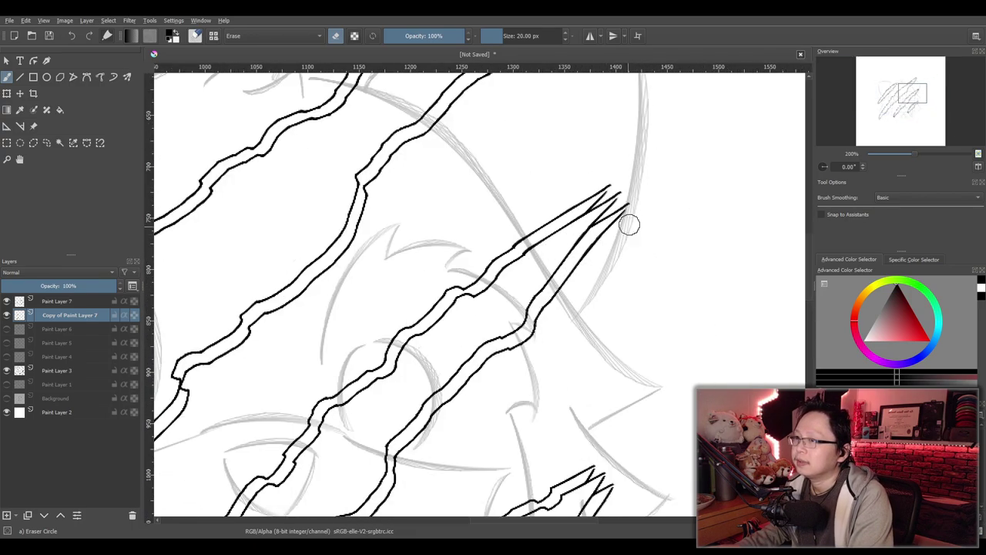
pyautogui.moveTo(527, 206)
pyautogui.mouseDown()
pyautogui.moveTo(462, 259)
pyautogui.moveTo(518, 209)
pyautogui.mouseUp()
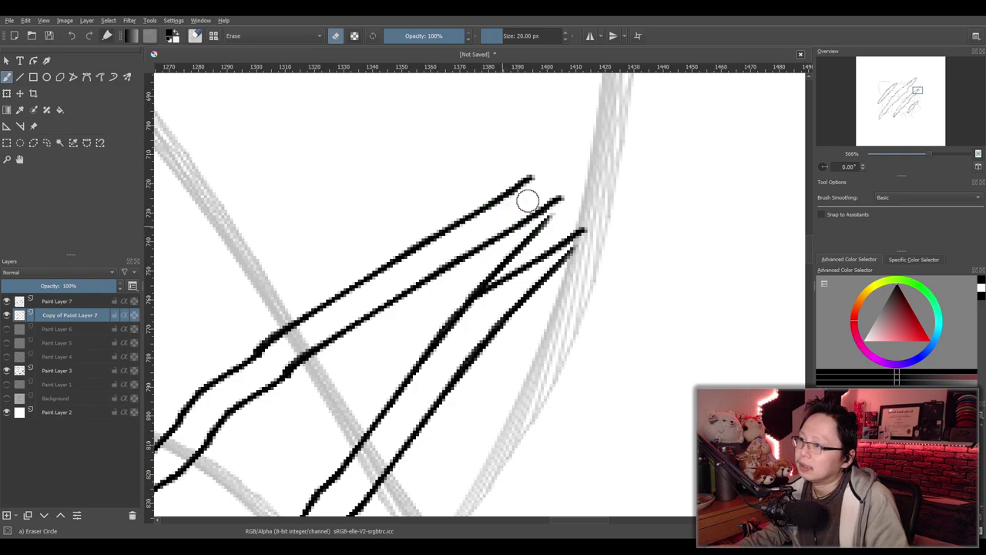
pyautogui.moveTo(493, 268); pyautogui.dragTo(587, 218)
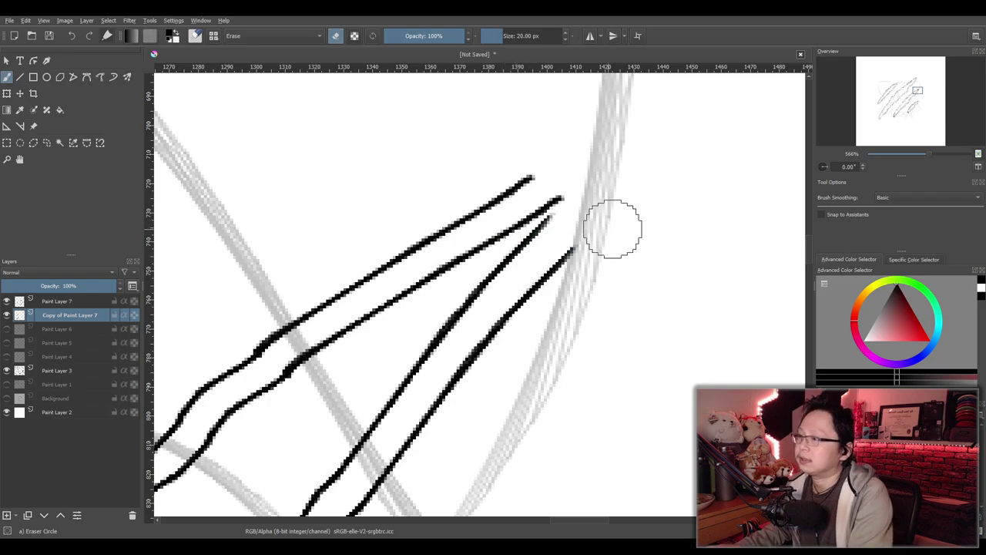
# Erase the zigzag of overlapping line ends at the lower tip of the third scratch near the paws
pyautogui.scroll(-4, 616, 246)
pyautogui.scroll(4, 631, 265)
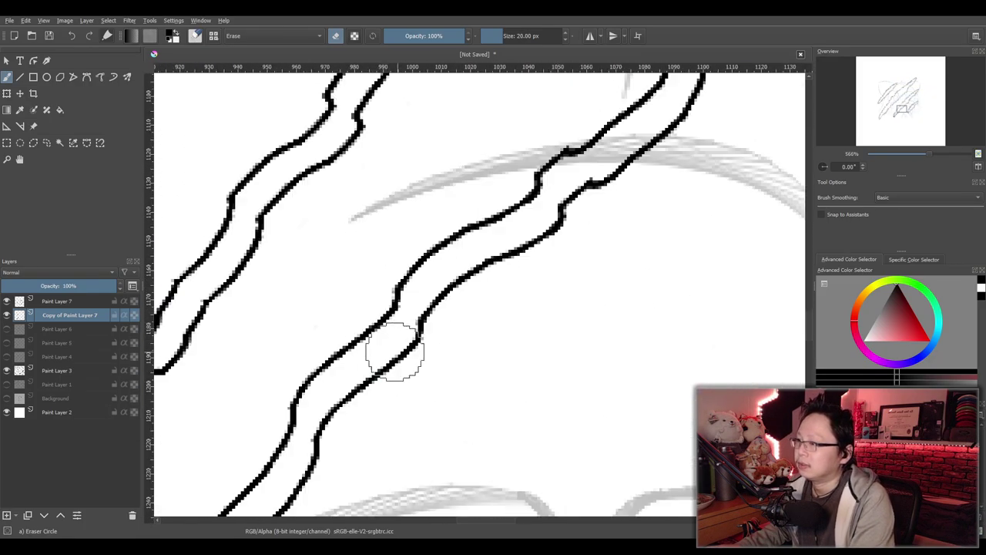
pyautogui.scroll(-3, 664, 133)
pyautogui.scroll(4, 496, 308)
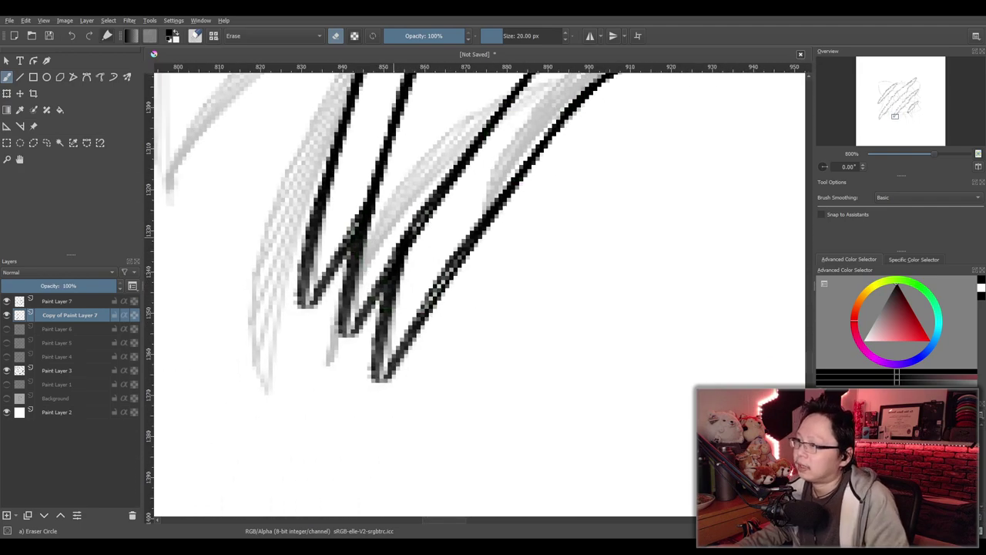
pyautogui.moveTo(370, 277)
pyautogui.mouseDown()
pyautogui.moveTo(399, 251)
pyautogui.moveTo(434, 185)
pyautogui.moveTo(380, 279)
pyautogui.moveTo(370, 302)
pyautogui.moveTo(383, 290)
pyautogui.moveTo(390, 307)
pyautogui.moveTo(355, 376)
pyautogui.moveTo(372, 211)
pyautogui.moveTo(346, 298)
pyautogui.mouseUp()
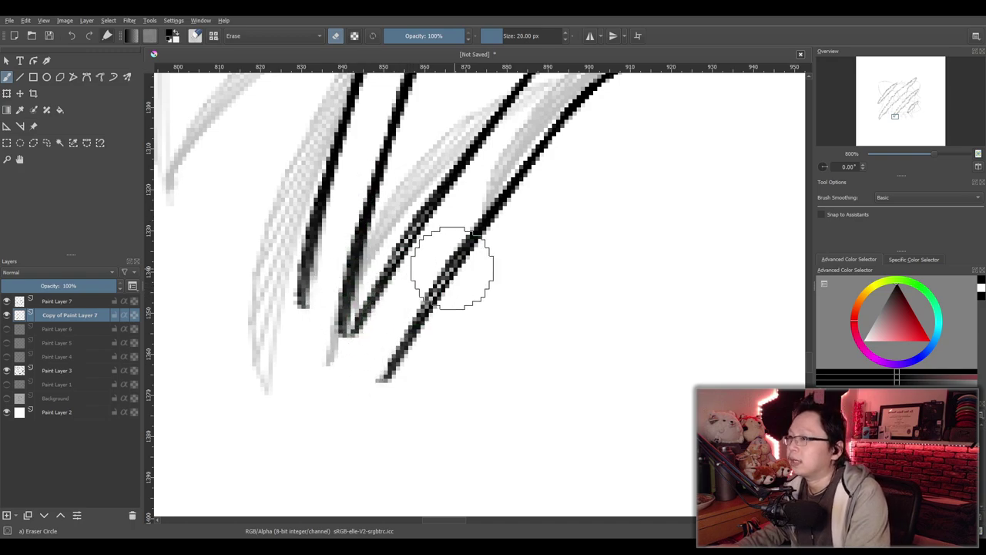
# Erase the overlapping line ends at the lower tip of the short fourth scratch above the paw
pyautogui.scroll(-5, 517, 290)
pyautogui.scroll(4, 300, 306)
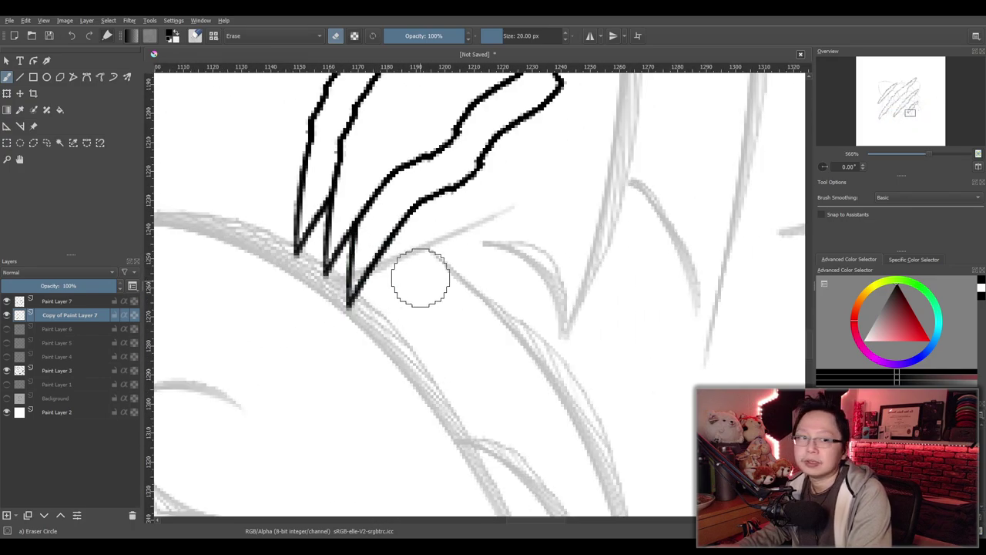
pyautogui.moveTo(395, 319)
pyautogui.mouseDown()
pyautogui.moveTo(325, 233)
pyautogui.moveTo(345, 236)
pyautogui.moveTo(305, 332)
pyautogui.moveTo(316, 318)
pyautogui.moveTo(309, 350)
pyautogui.mouseUp()
pyautogui.moveTo(313, 239)
pyautogui.mouseDown()
pyautogui.moveTo(289, 231)
pyautogui.moveTo(276, 246)
pyautogui.moveTo(264, 300)
pyautogui.mouseUp()
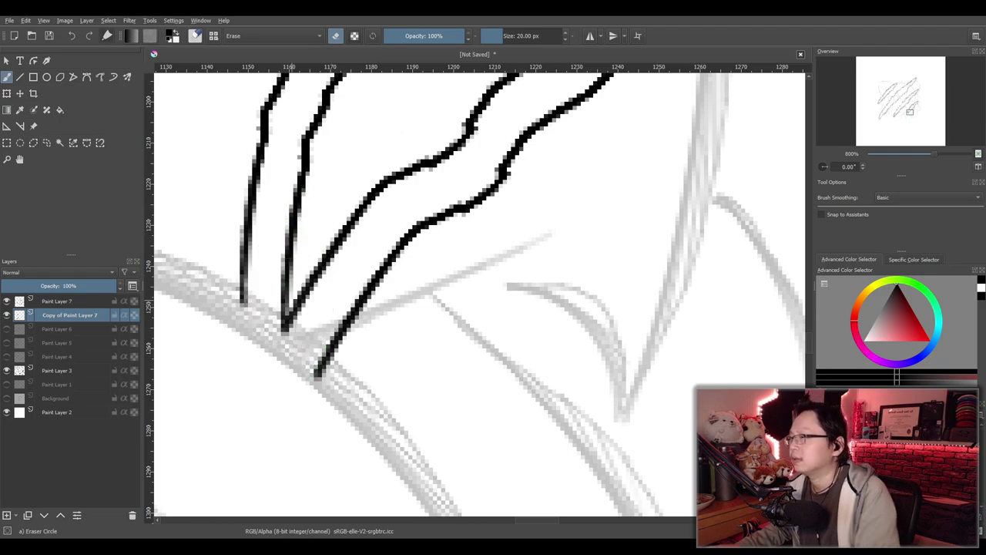
# Erase the crossing inner line ends at the upper tip of the short fourth scratch
pyautogui.scroll(-3, 340, 291)
pyautogui.moveTo(433, 222); pyautogui.dragTo(307, 429)
pyautogui.scroll(-2, 369, 323)
pyautogui.scroll(5, 376, 339)
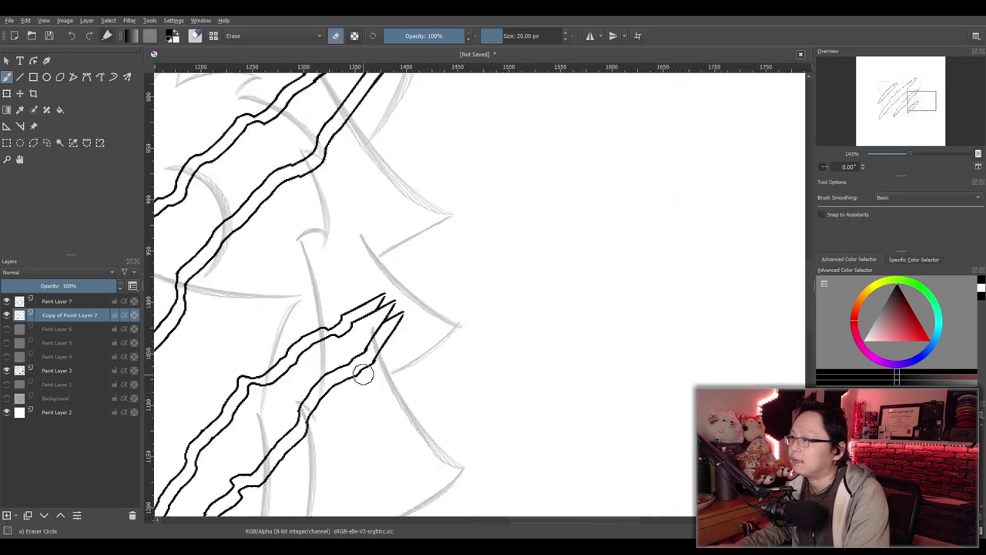
pyautogui.moveTo(376, 339)
pyautogui.mouseDown()
pyautogui.moveTo(429, 271)
pyautogui.moveTo(402, 227)
pyautogui.moveTo(384, 241)
pyautogui.moveTo(365, 226)
pyautogui.moveTo(405, 200)
pyautogui.moveTo(384, 211)
pyautogui.moveTo(359, 304)
pyautogui.moveTo(393, 304)
pyautogui.moveTo(446, 270)
pyautogui.mouseUp()
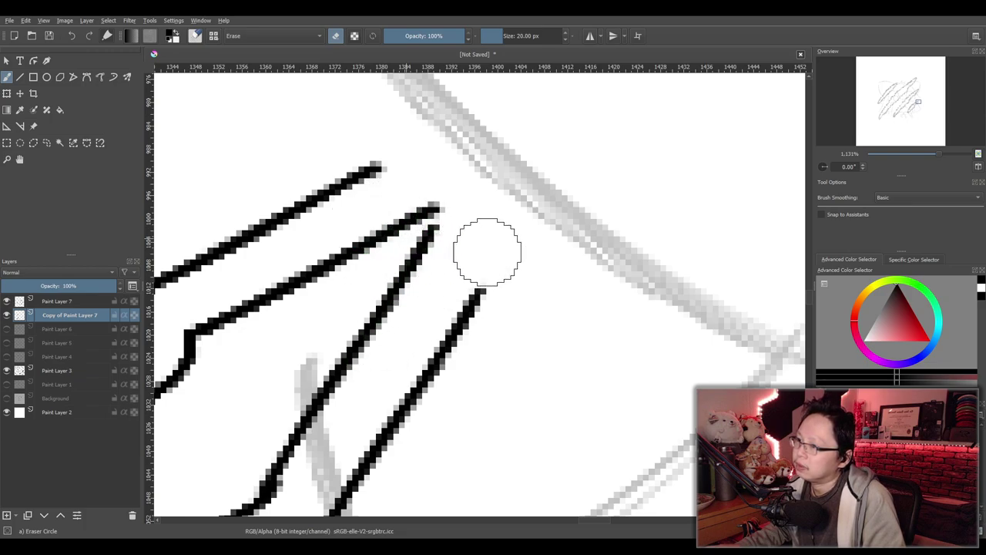
# Check the doubled edges of all four scratches for leftovers, both close up and across the whole face
pyautogui.scroll(-9, 524, 203)
pyautogui.moveTo(515, 197)
pyautogui.mouseDown()
pyautogui.moveTo(560, 336)
pyautogui.moveTo(571, 280)
pyautogui.mouseUp()
pyautogui.scroll(2, 543, 337)
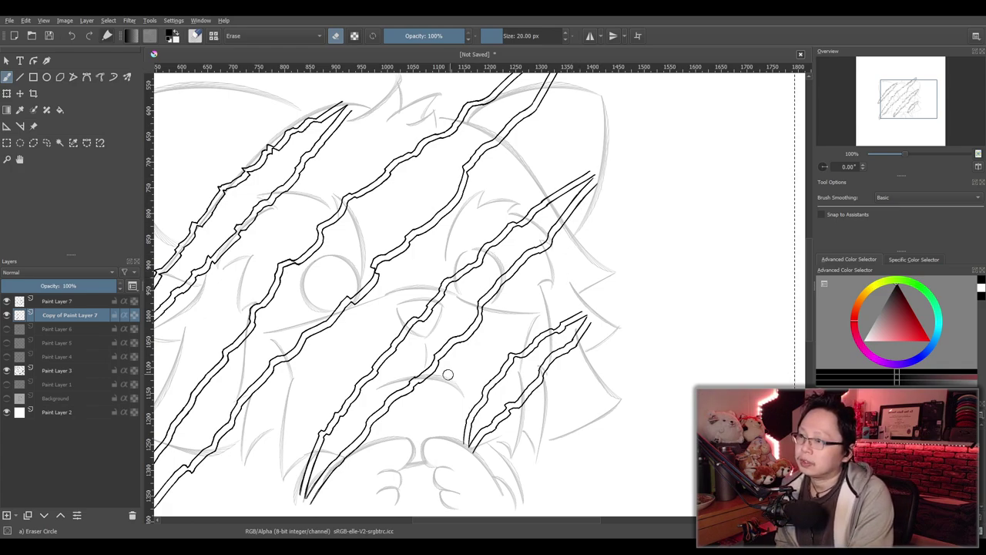
pyautogui.scroll(12, 510, 351)
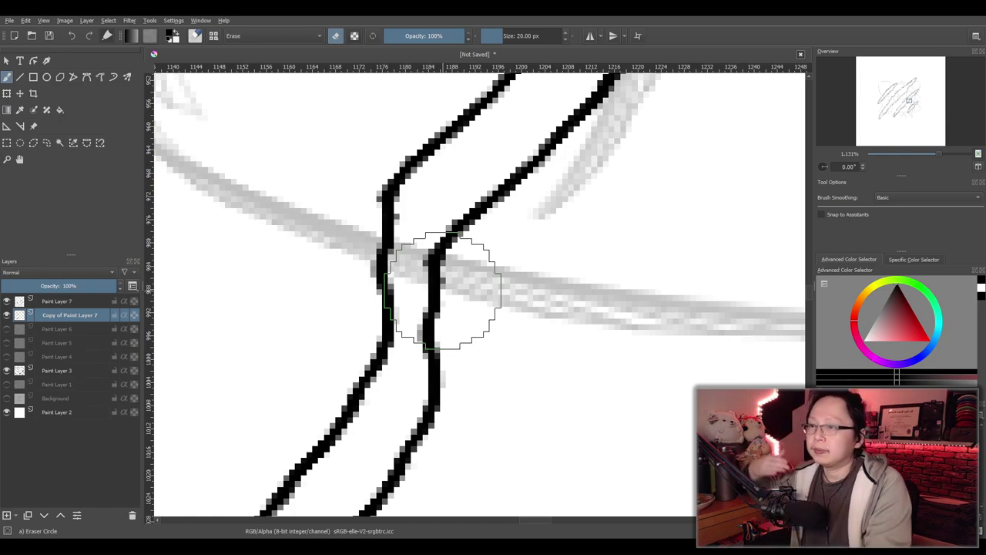
pyautogui.scroll(-12, 443, 289)
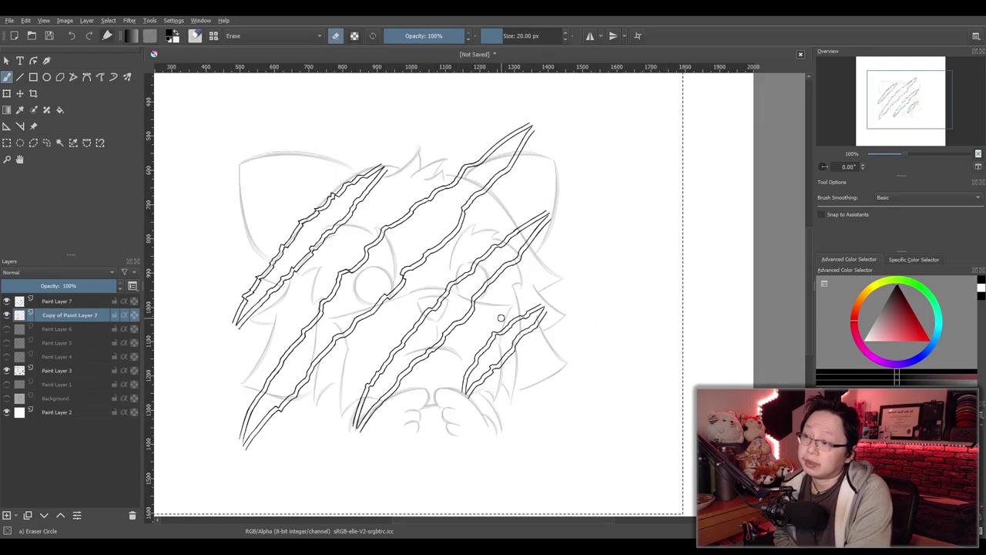
pyautogui.scroll(10, 377, 312)
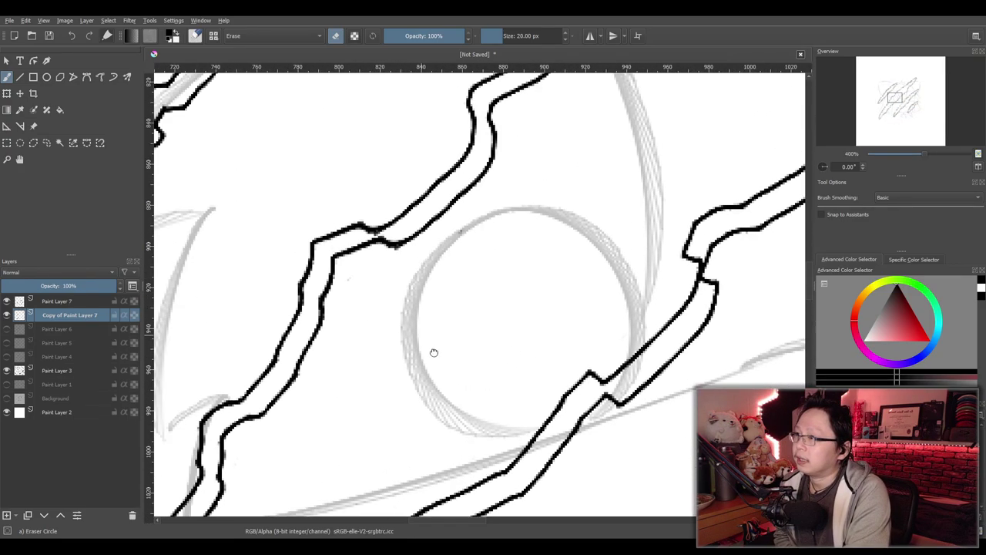
pyautogui.scroll(5, 460, 340)
pyautogui.moveTo(508, 377)
pyautogui.mouseDown()
pyautogui.moveTo(462, 403)
pyautogui.moveTo(372, 401)
pyautogui.moveTo(356, 380)
pyautogui.mouseUp()
pyautogui.scroll(-2, 429, 187)
pyautogui.scroll(-3, 468, 197)
pyautogui.scroll(-3, 467, 197)
pyautogui.scroll(2, 493, 238)
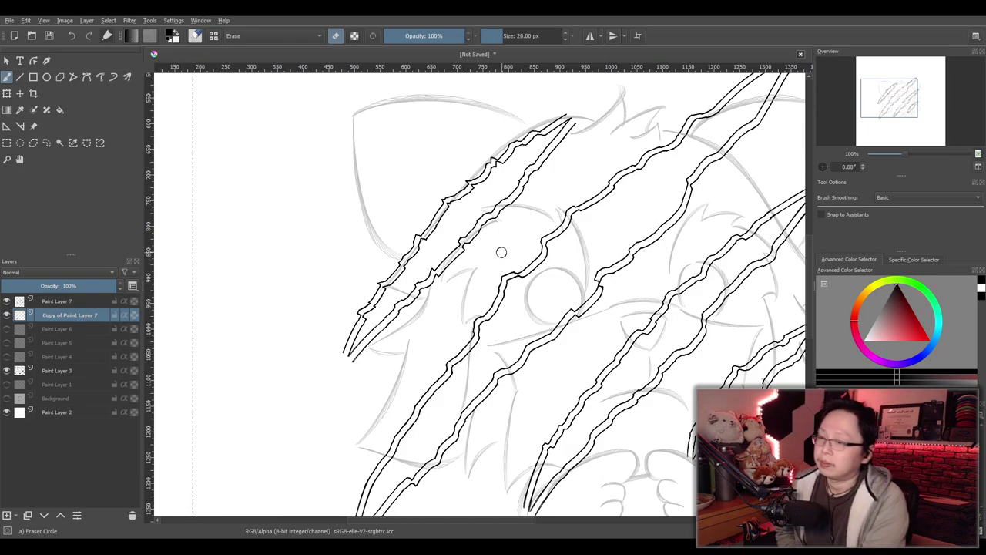
pyautogui.scroll(-1, 537, 299)
pyautogui.scroll(-2, 537, 300)
pyautogui.scroll(3, 531, 300)
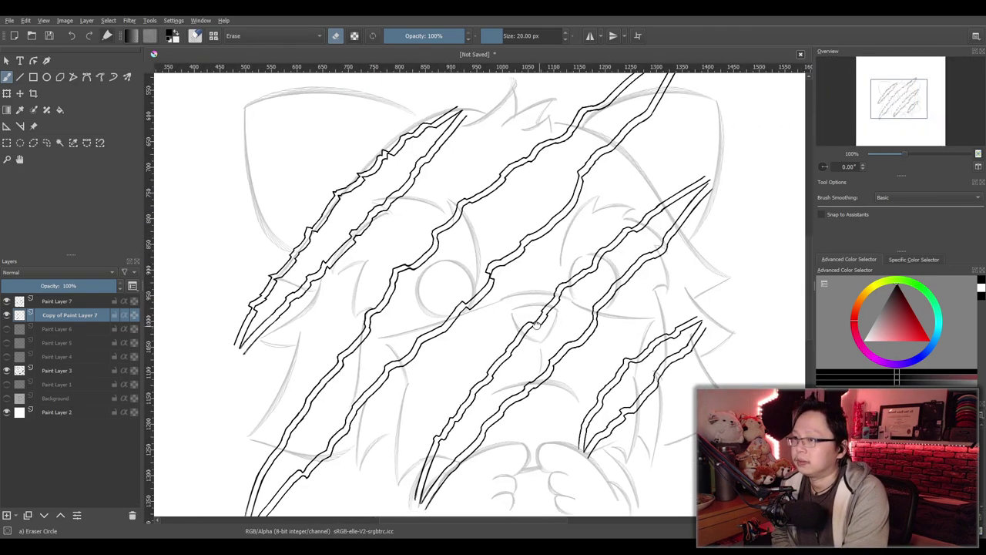
pyautogui.scroll(-3, 512, 305)
pyautogui.scroll(3, 512, 300)
pyautogui.scroll(-2, 473, 295)
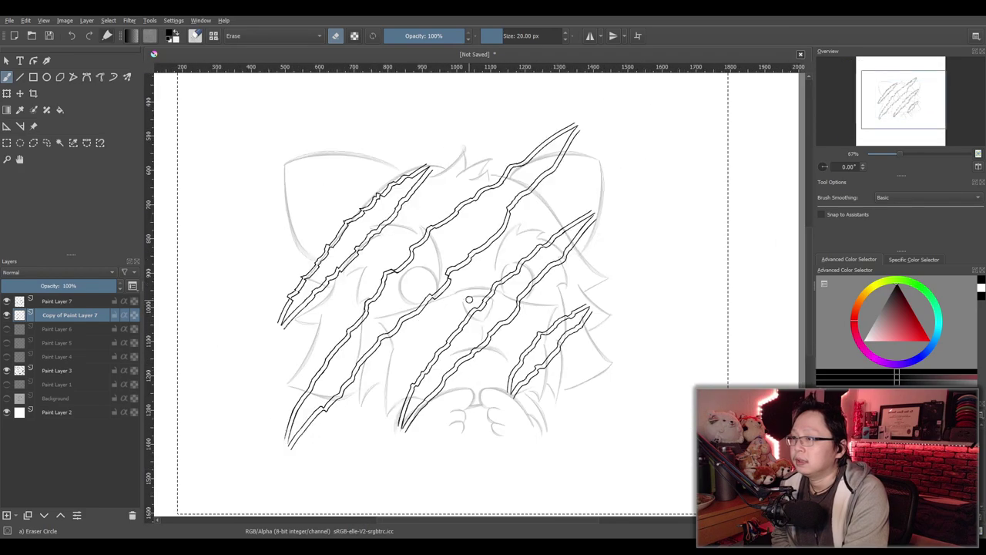
pyautogui.moveTo(470, 297); pyautogui.dragTo(467, 326)
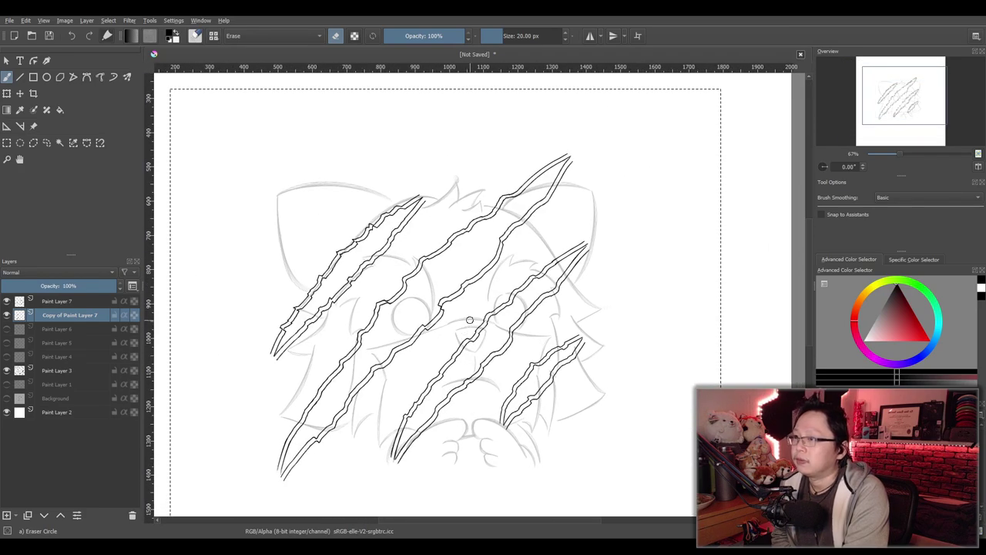
pyautogui.scroll(2, 468, 321)
pyautogui.moveTo(523, 272); pyautogui.dragTo(526, 271)
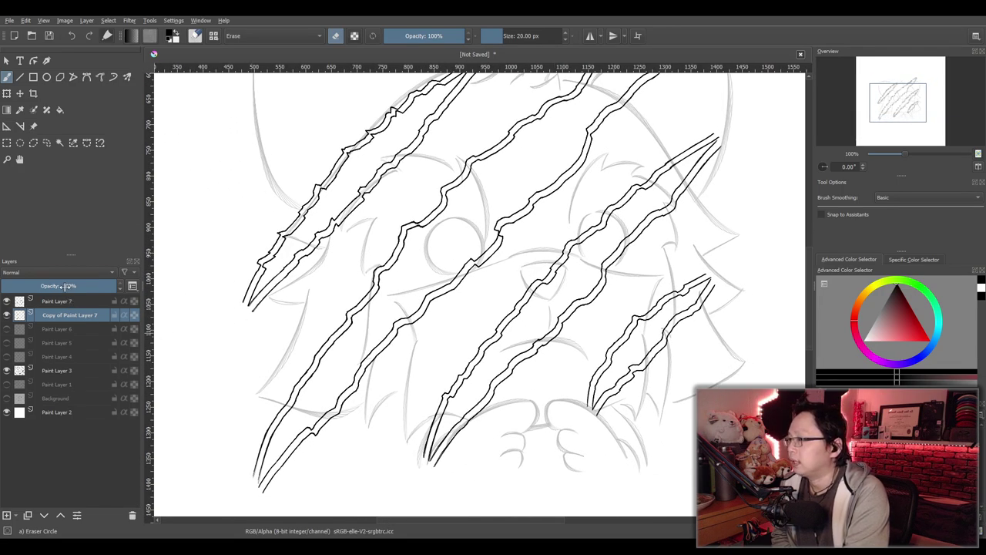
# Try the copied scratch outline layer at 34% opacity and set it back to 100%
pyautogui.click(65, 286)
pyautogui.moveTo(65, 285)
pyautogui.mouseDown()
pyautogui.moveTo(23, 287)
pyautogui.moveTo(42, 286)
pyautogui.mouseUp()
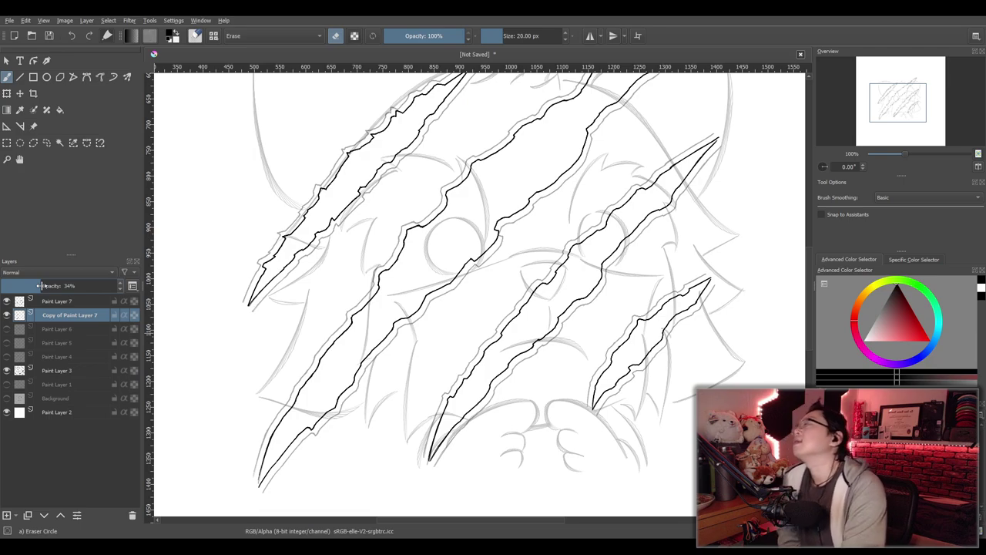
pyautogui.moveTo(43, 286); pyautogui.dragTo(146, 293)
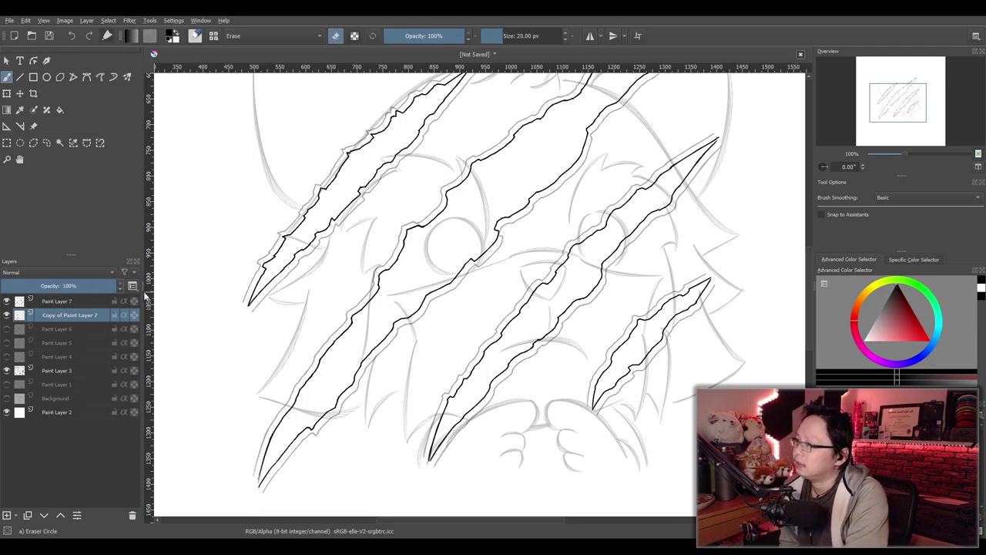
# Switch to the original scratch outline on Paint Layer 7 and lower that layer's opacity to 31%
pyautogui.click(77, 302)
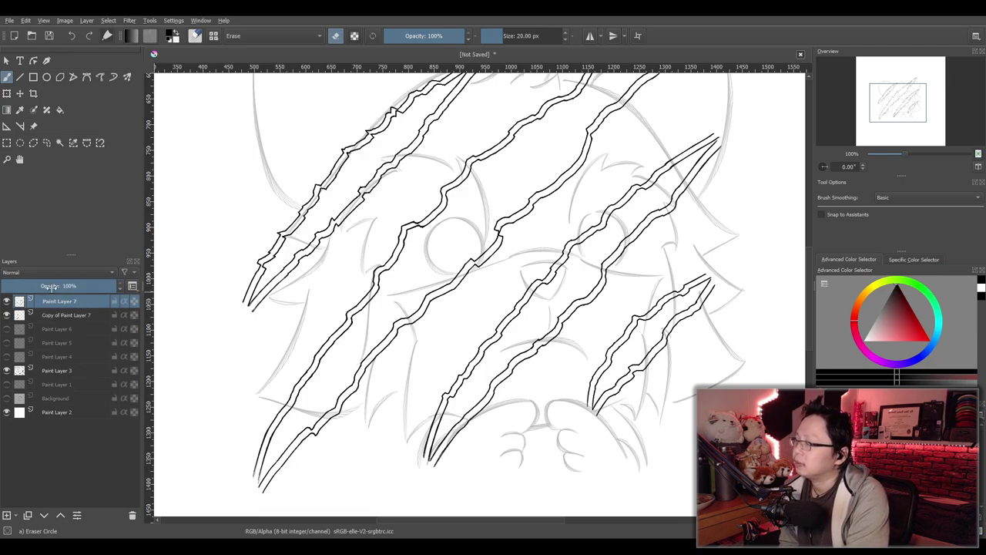
pyautogui.click(51, 315)
pyautogui.click(51, 302)
pyautogui.click(52, 314)
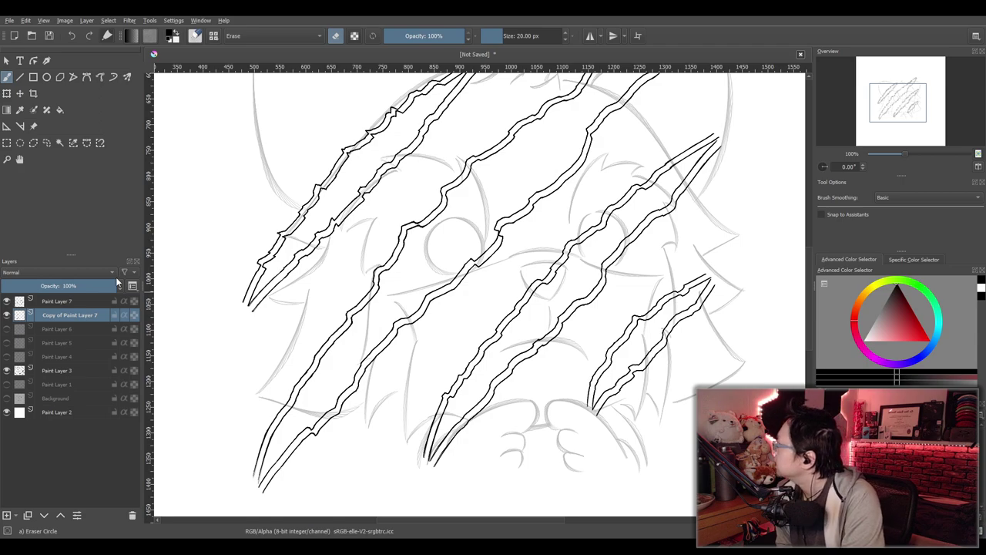
pyautogui.click(58, 302)
pyautogui.moveTo(63, 286); pyautogui.dragTo(39, 285)
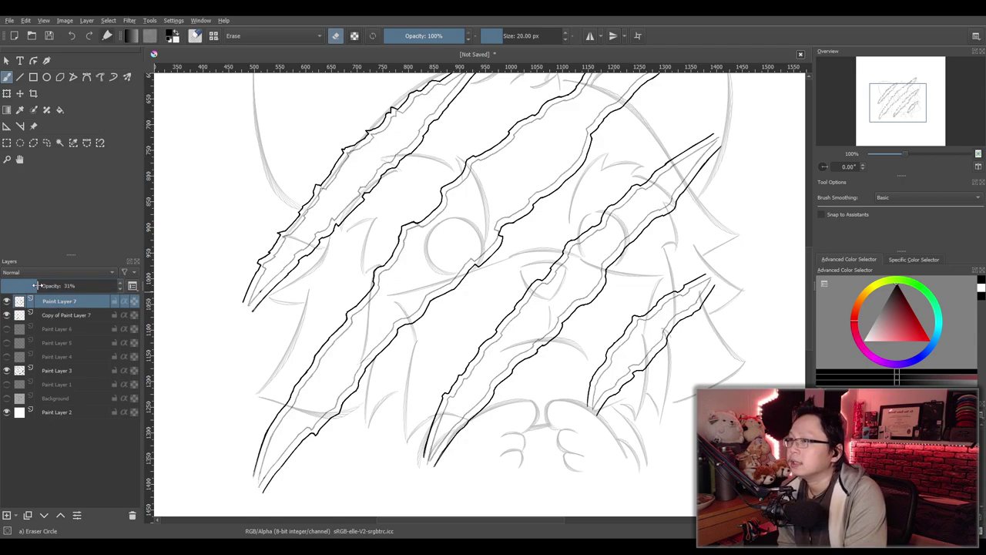
pyautogui.keyDown('ctrl'); pyautogui.scroll(-1, 460, 296); pyautogui.keyUp('ctrl')
pyautogui.keyDown('ctrl'); pyautogui.scroll(1, 417, 292); pyautogui.keyUp('ctrl')
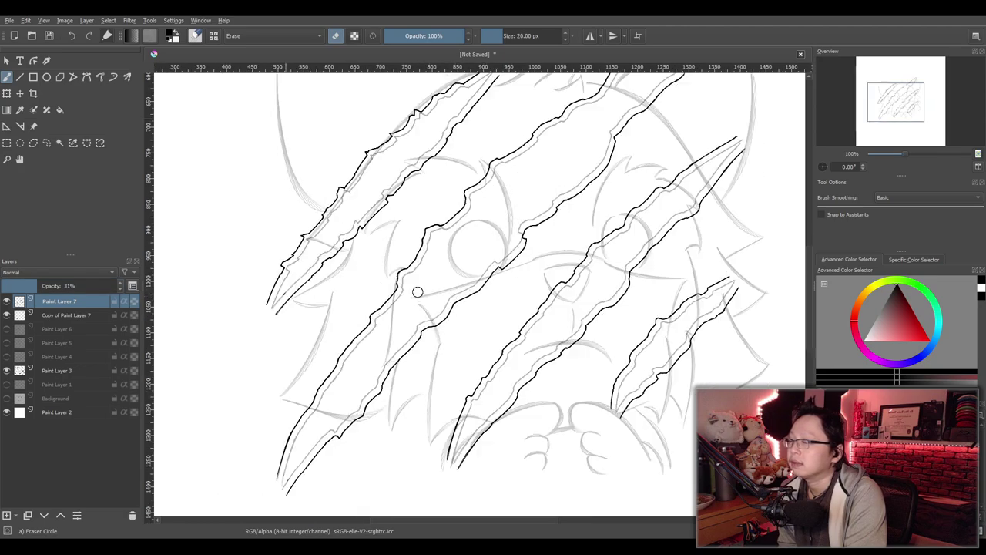
# Set the opacity of Paint Layer 7 to 50% and review the doubled scratch edges across the whole face
pyautogui.moveTo(39, 286); pyautogui.dragTo(54, 285)
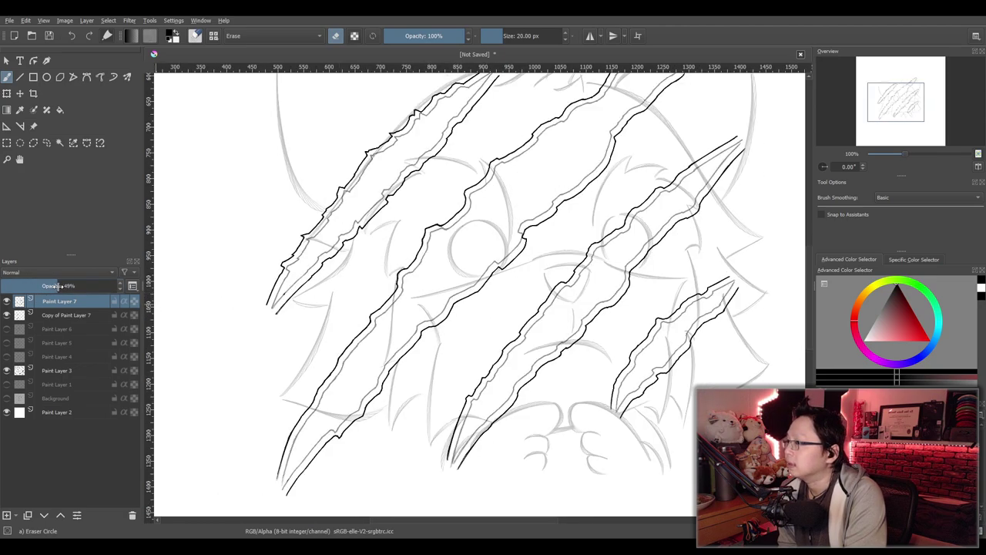
pyautogui.keyDown('ctrl'); pyautogui.scroll(-2, 485, 281); pyautogui.keyUp('ctrl')
pyautogui.keyDown('ctrl'); pyautogui.scroll(2, 479, 281); pyautogui.keyUp('ctrl')
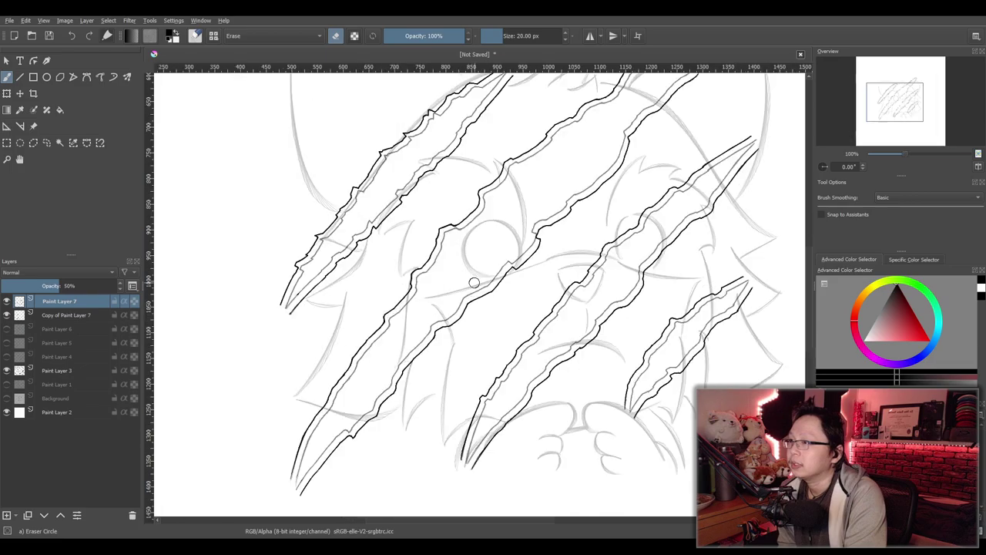
pyautogui.keyDown('ctrl'); pyautogui.scroll(3, 493, 270); pyautogui.keyUp('ctrl')
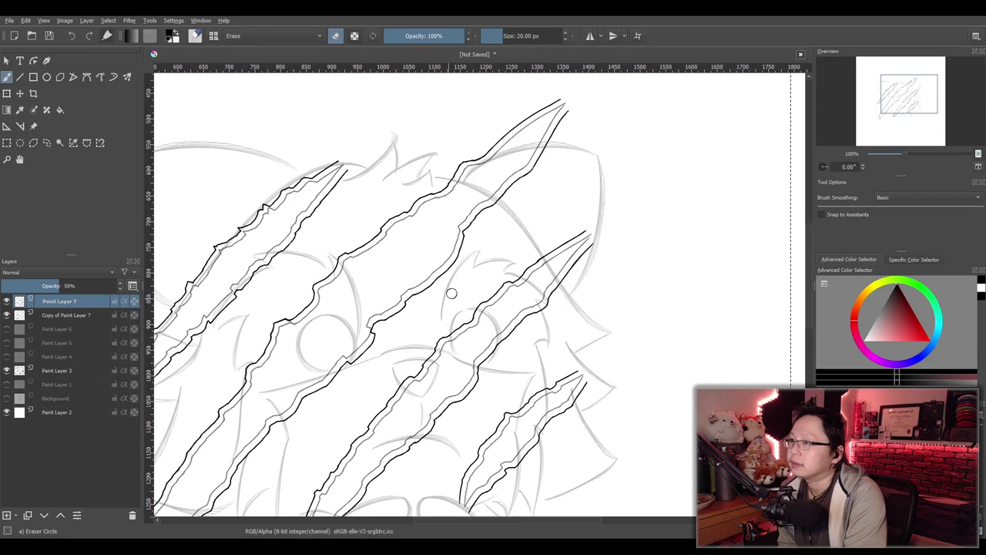
pyautogui.keyDown('ctrl'); pyautogui.scroll(-4, 466, 264); pyautogui.keyUp('ctrl')
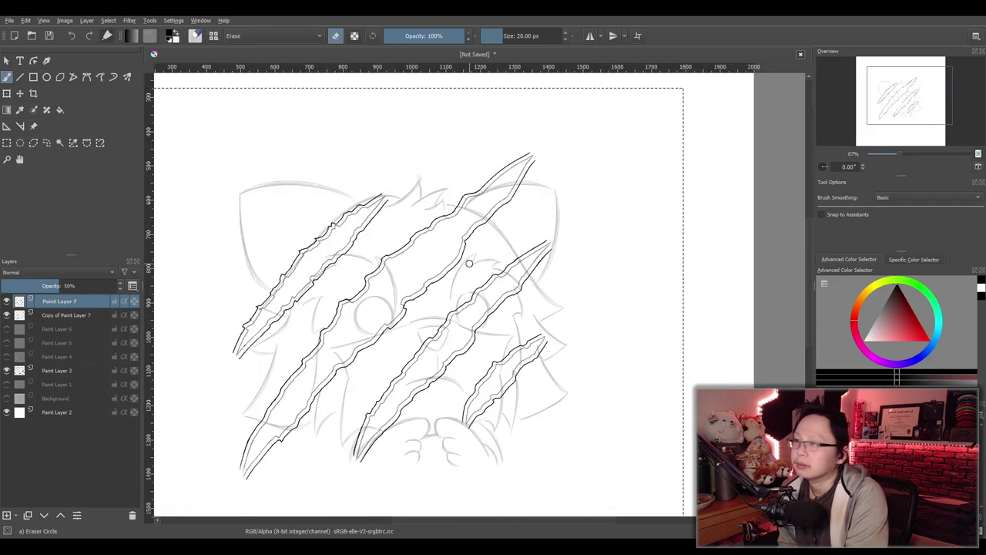
# Try Paint Layer 7 at 25% opacity and return it to 50%
pyautogui.keyDown('ctrl'); pyautogui.scroll(1, 467, 281); pyautogui.keyUp('ctrl')
pyautogui.keyDown('ctrl'); pyautogui.scroll(1, 466, 286); pyautogui.keyUp('ctrl')
pyautogui.moveTo(63, 287); pyautogui.dragTo(34, 288)
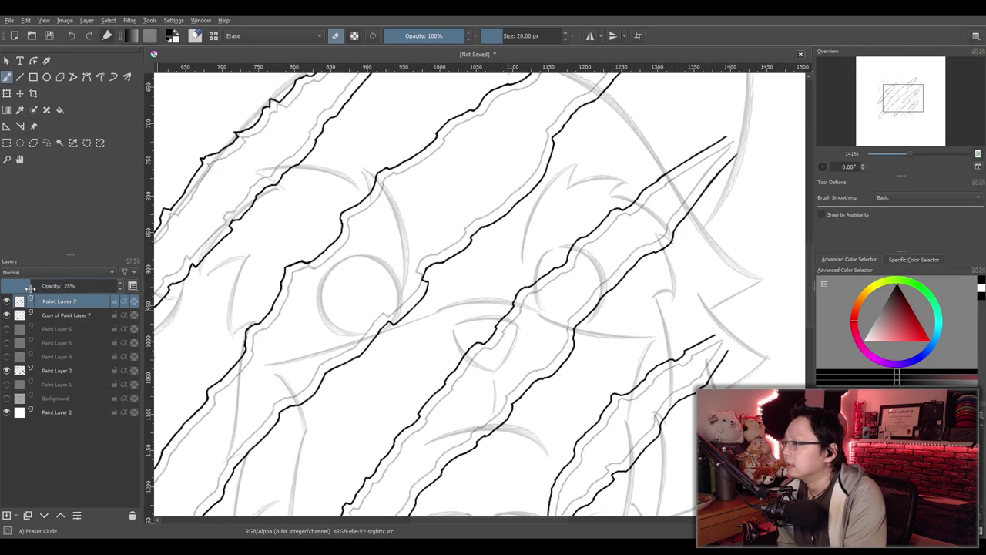
pyautogui.keyDown('ctrl'); pyautogui.scroll(-2, 402, 309); pyautogui.keyUp('ctrl')
pyautogui.scroll(1, 402, 308)
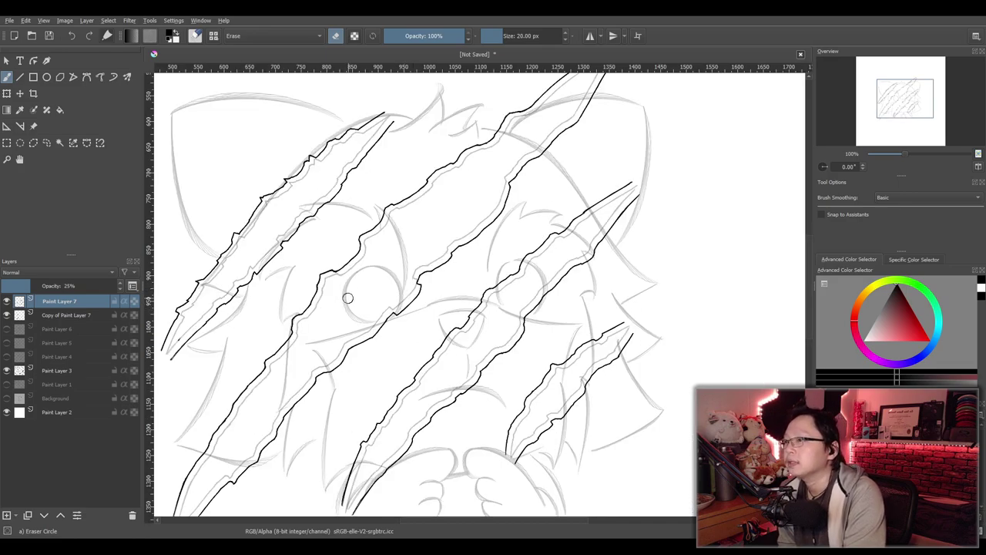
pyautogui.moveTo(36, 282); pyautogui.dragTo(62, 284)
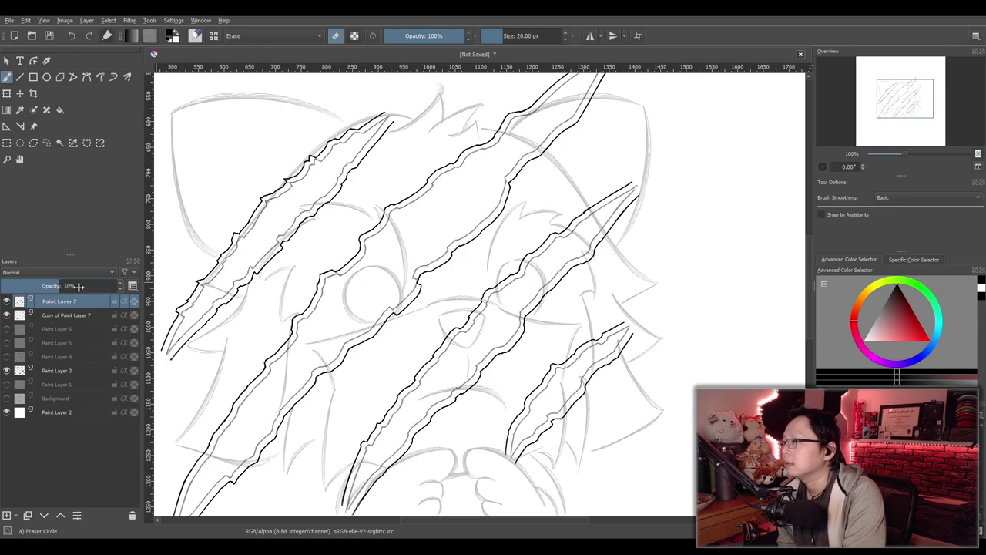
pyautogui.scroll(-2, 439, 305)
pyautogui.scroll(2, 439, 305)
pyautogui.scroll(-3, 439, 309)
pyautogui.scroll(2, 440, 317)
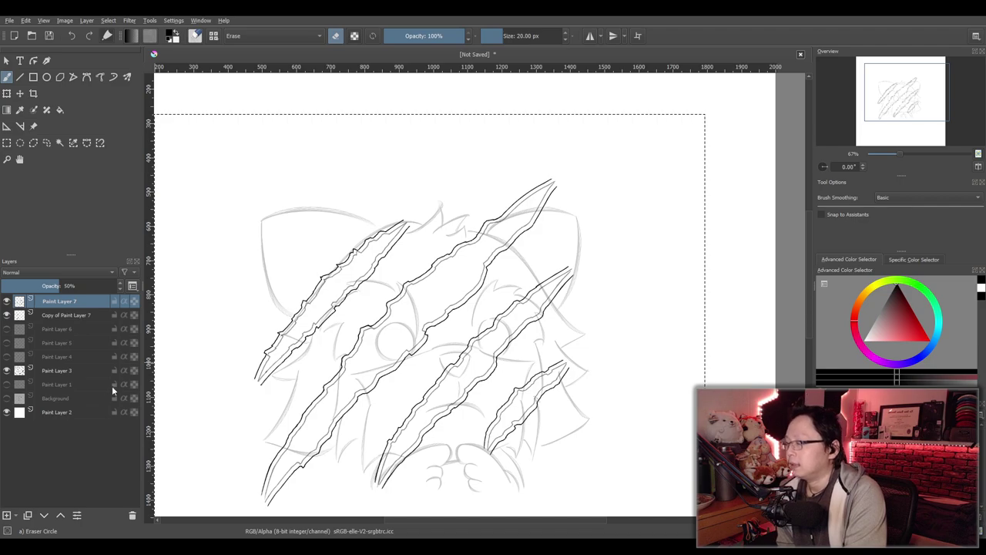
# Add a new paint layer directly below Paint Layer 3
pyautogui.click(45, 372)
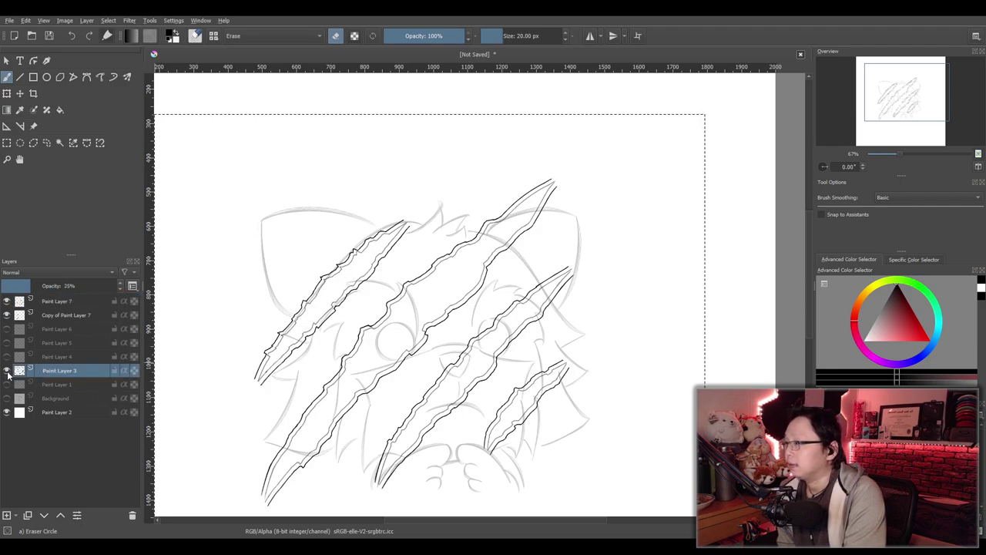
pyautogui.click(54, 331)
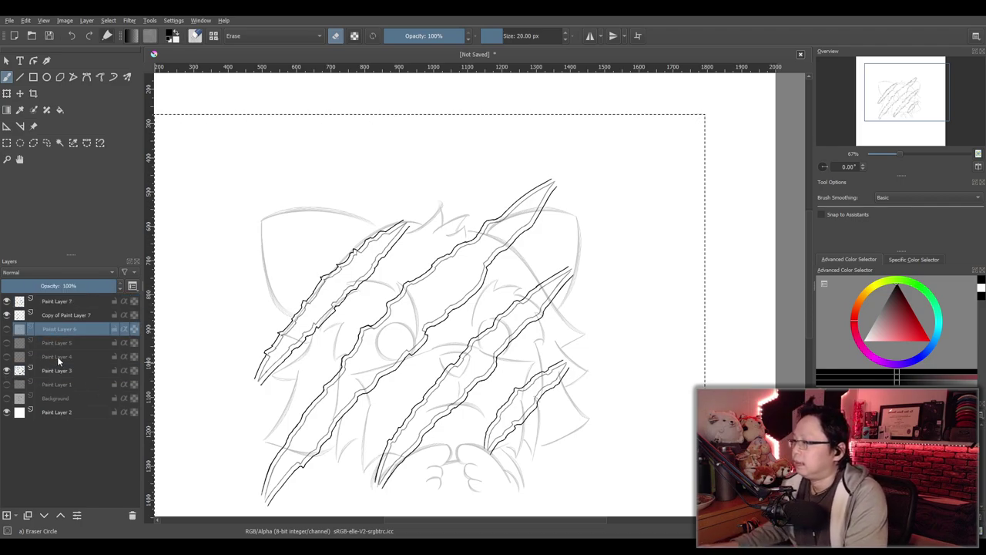
pyautogui.keyDown('shift'); pyautogui.click(57, 355); pyautogui.keyUp('shift')
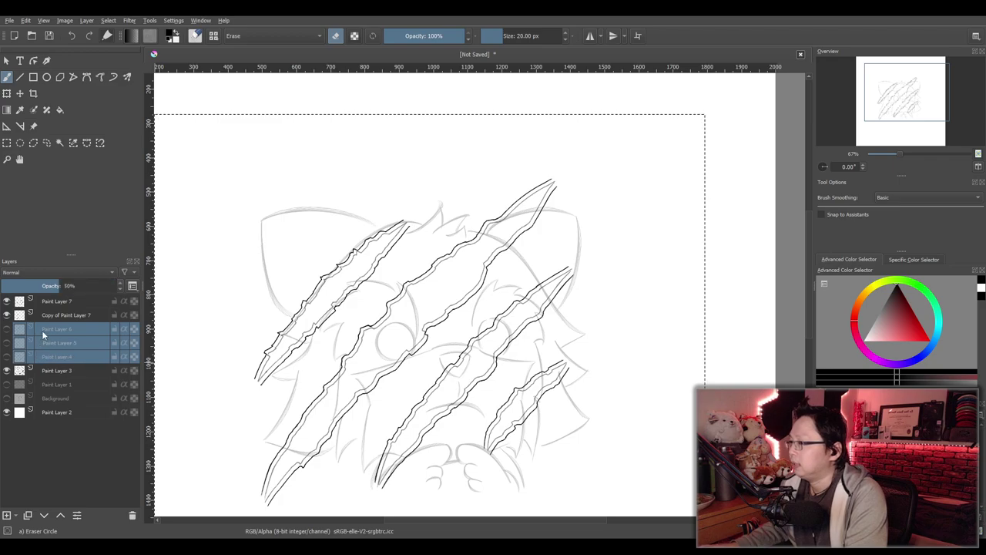
pyautogui.click(46, 327)
pyautogui.click(63, 369)
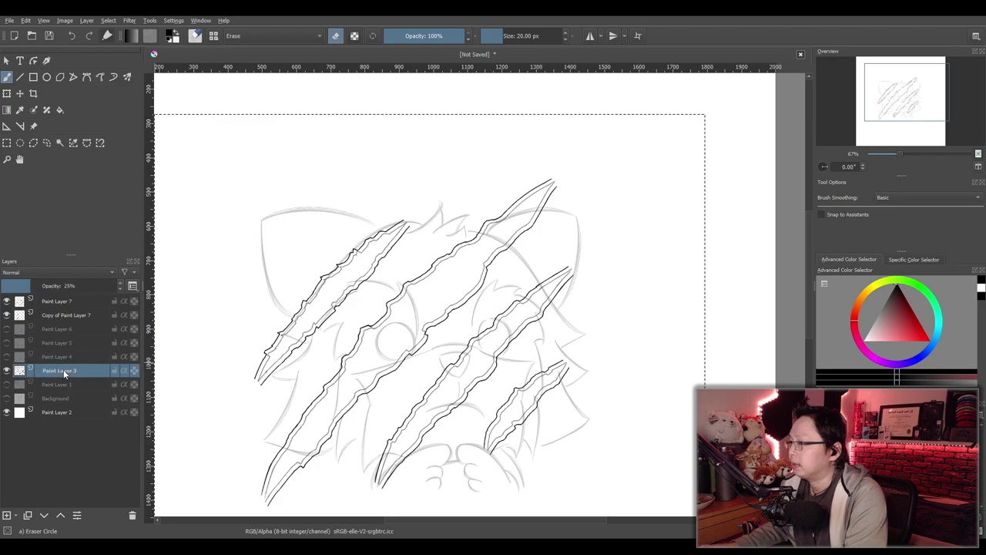
pyautogui.click(6, 514)
pyautogui.moveTo(55, 373)
pyautogui.mouseDown()
pyautogui.moveTo(53, 392)
pyautogui.moveTo(66, 400)
pyautogui.mouseUp()
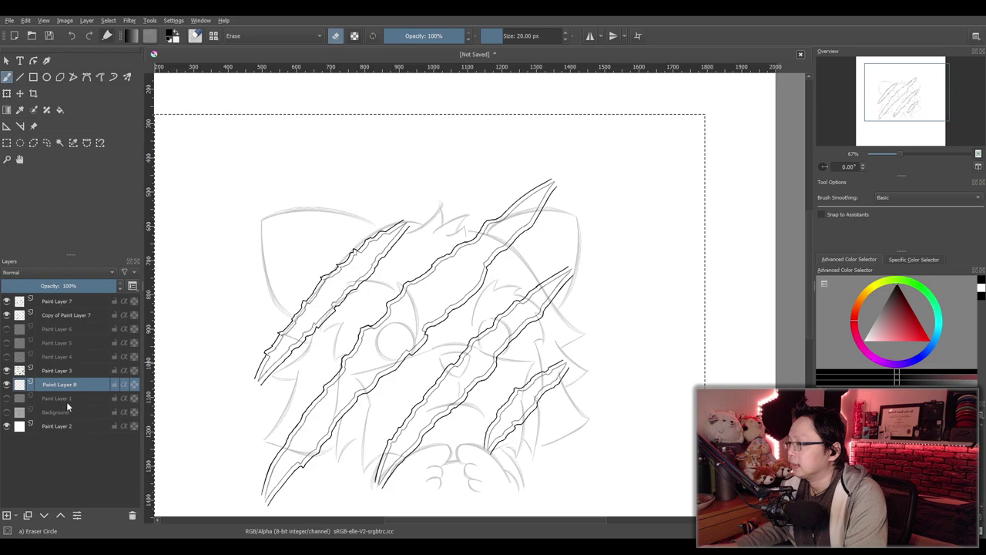
# Set Paint Layer 3's opacity to 50% to darken the character sketch
pyautogui.scroll(2, 478, 373)
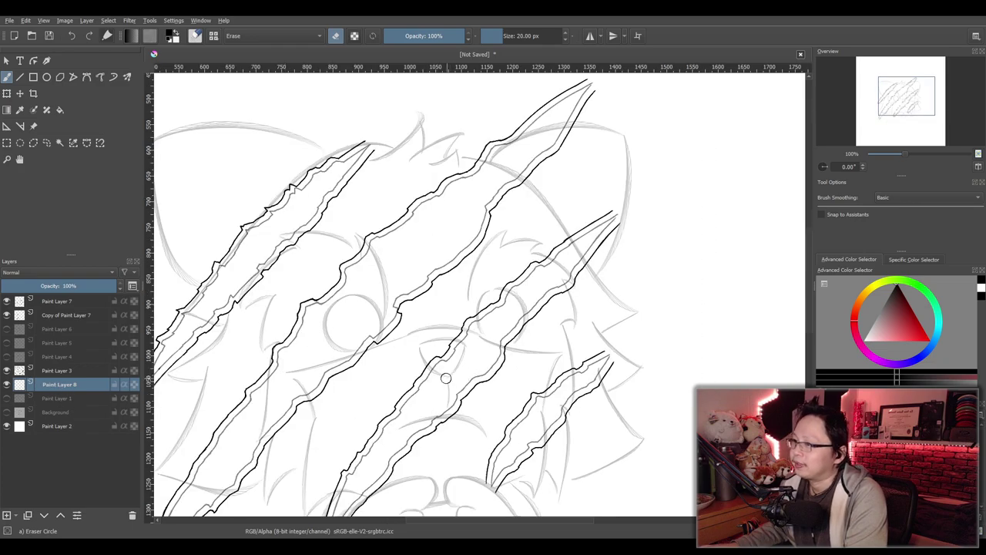
pyautogui.scroll(-2, 447, 378)
pyautogui.click(49, 371)
pyautogui.click(82, 286)
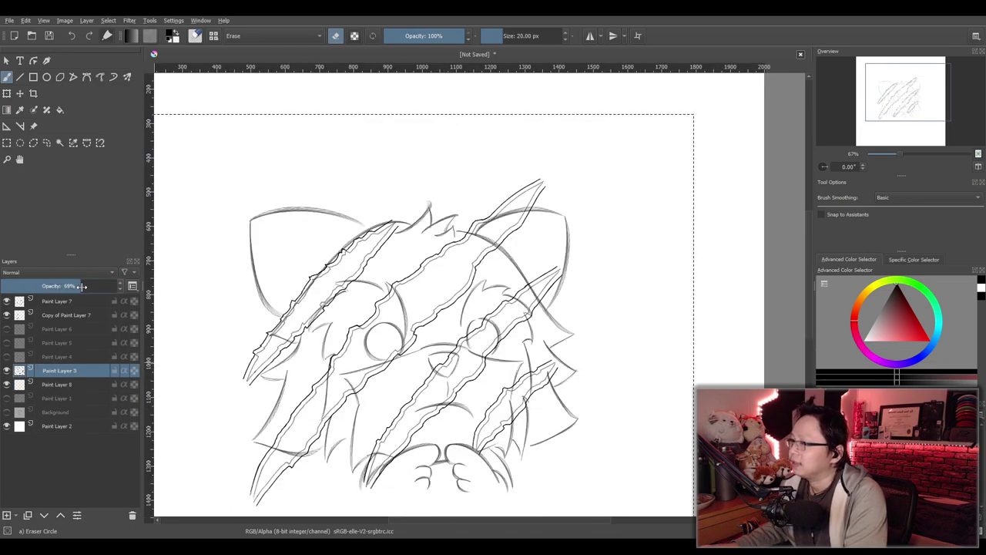
pyautogui.moveTo(82, 287); pyautogui.dragTo(62, 287)
# Choose a light orange as the foreground colour, refining its hue and brightness
pyautogui.scroll(4, 438, 319)
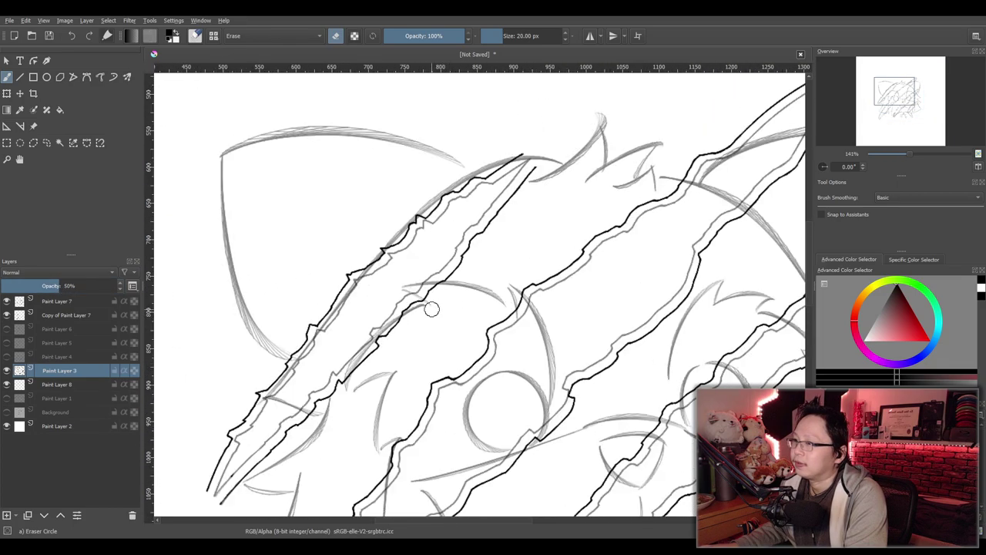
pyautogui.scroll(-4, 432, 310)
pyautogui.scroll(5, 472, 370)
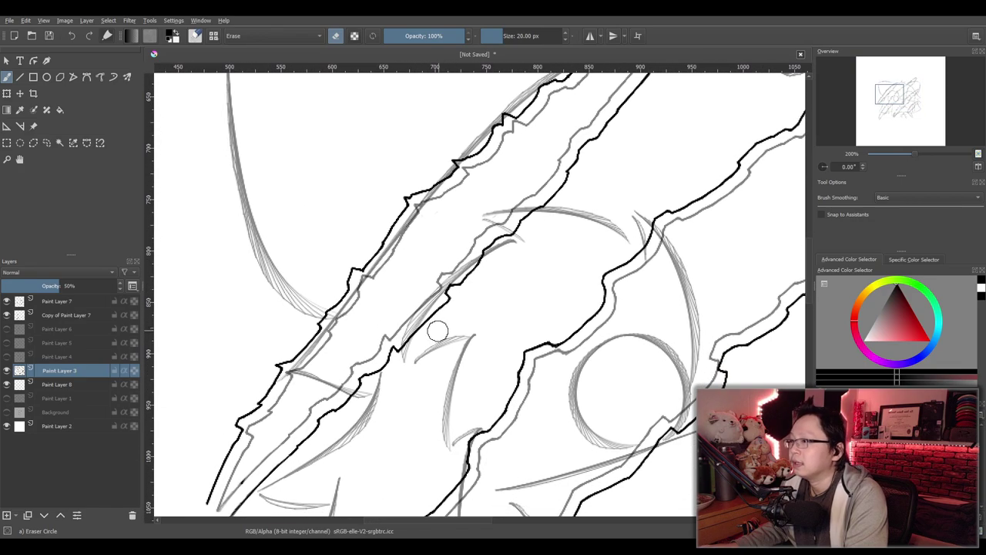
pyautogui.moveTo(437, 330); pyautogui.dragTo(398, 351)
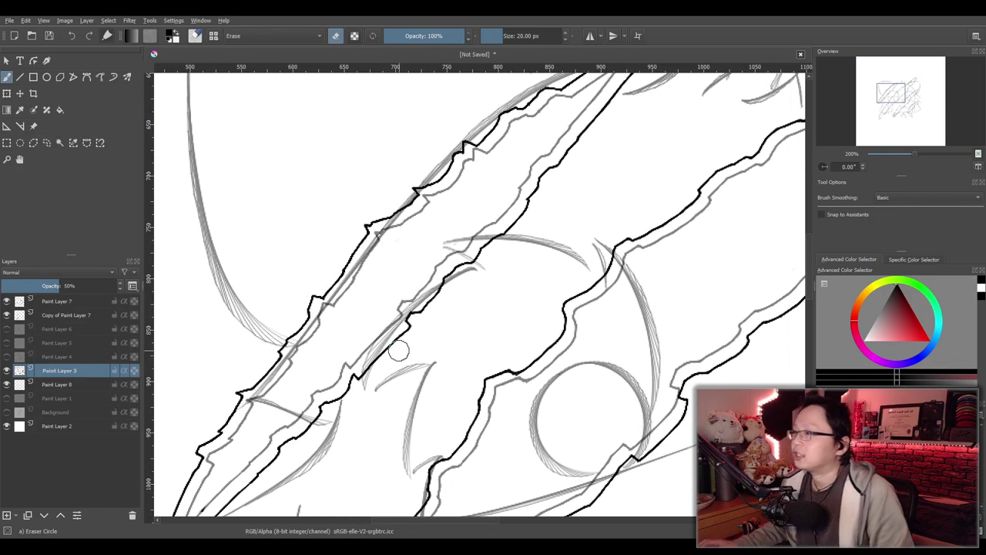
pyautogui.click(865, 295)
pyautogui.moveTo(865, 295); pyautogui.dragTo(863, 303)
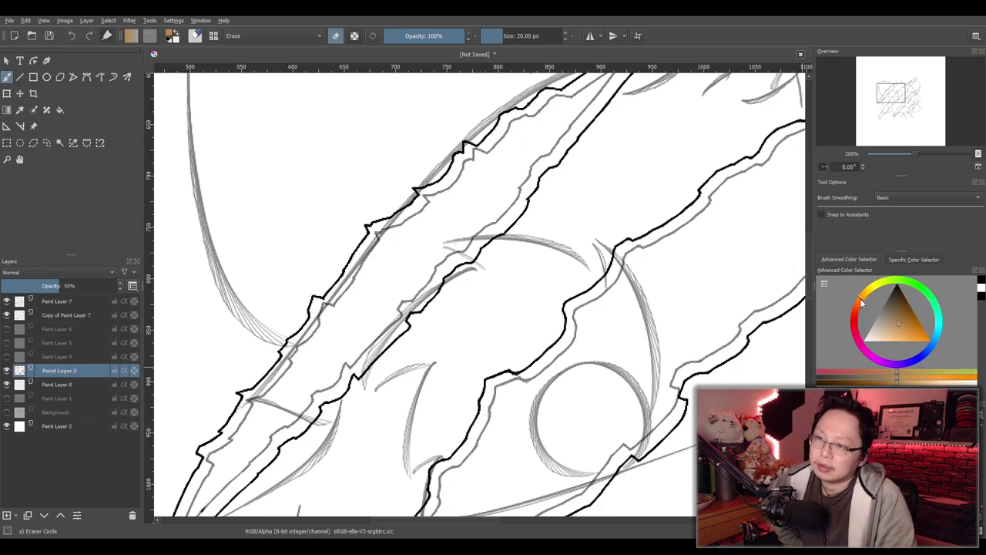
pyautogui.moveTo(905, 329)
pyautogui.mouseDown()
pyautogui.moveTo(895, 334)
pyautogui.moveTo(902, 321)
pyautogui.moveTo(858, 307)
pyautogui.mouseUp()
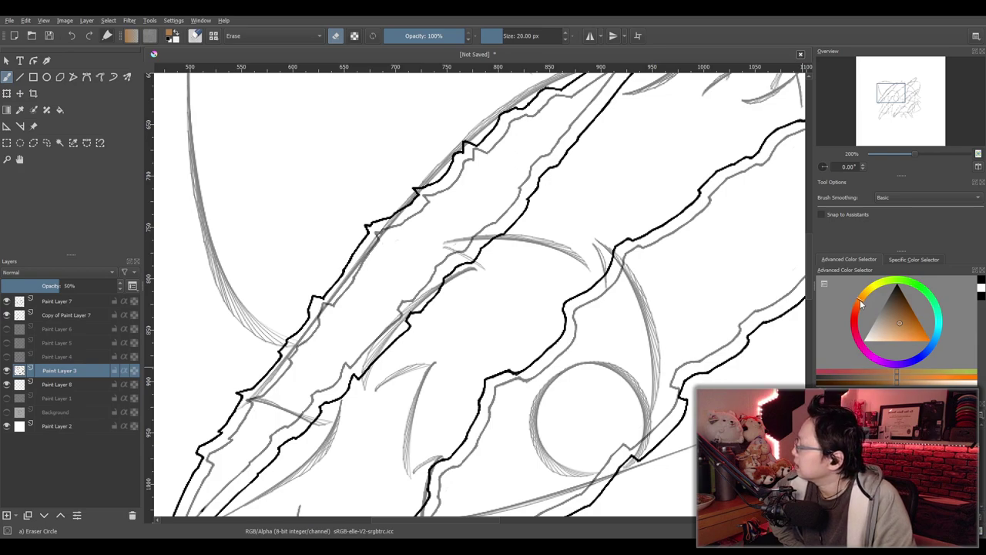
pyautogui.moveTo(859, 301); pyautogui.dragTo(859, 307)
pyautogui.moveTo(902, 329); pyautogui.dragTo(908, 335)
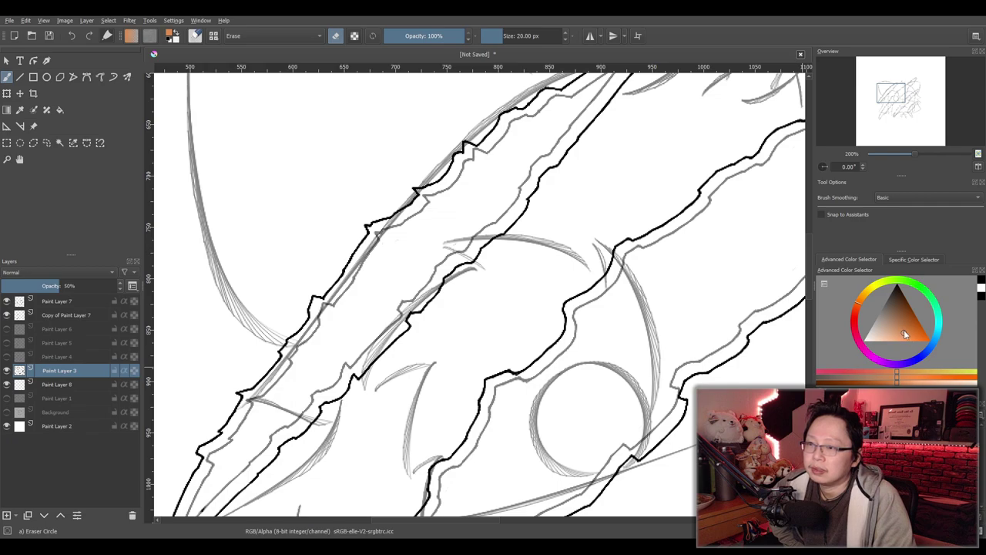
pyautogui.moveTo(903, 333); pyautogui.dragTo(900, 335)
pyautogui.moveTo(858, 307); pyautogui.dragTo(858, 305)
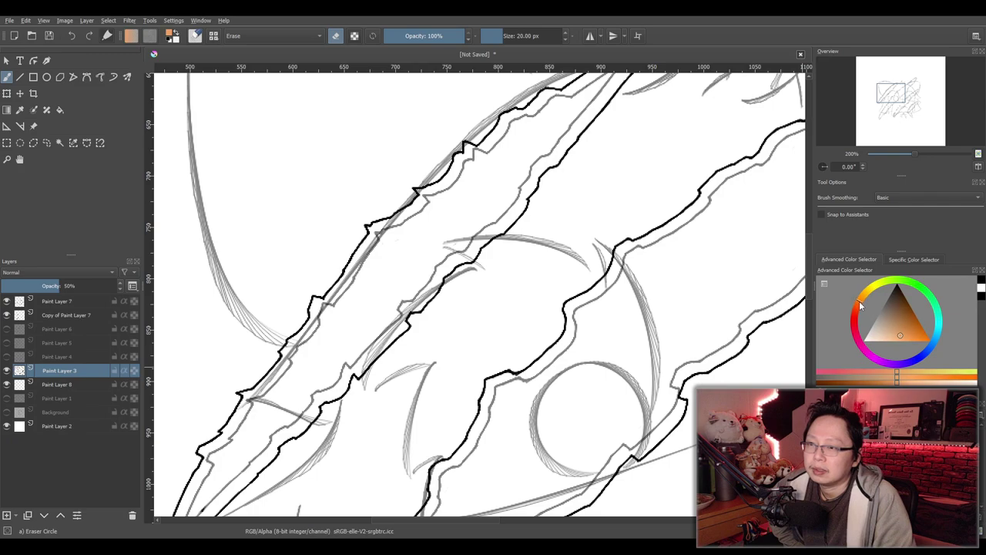
pyautogui.moveTo(900, 338); pyautogui.dragTo(898, 343)
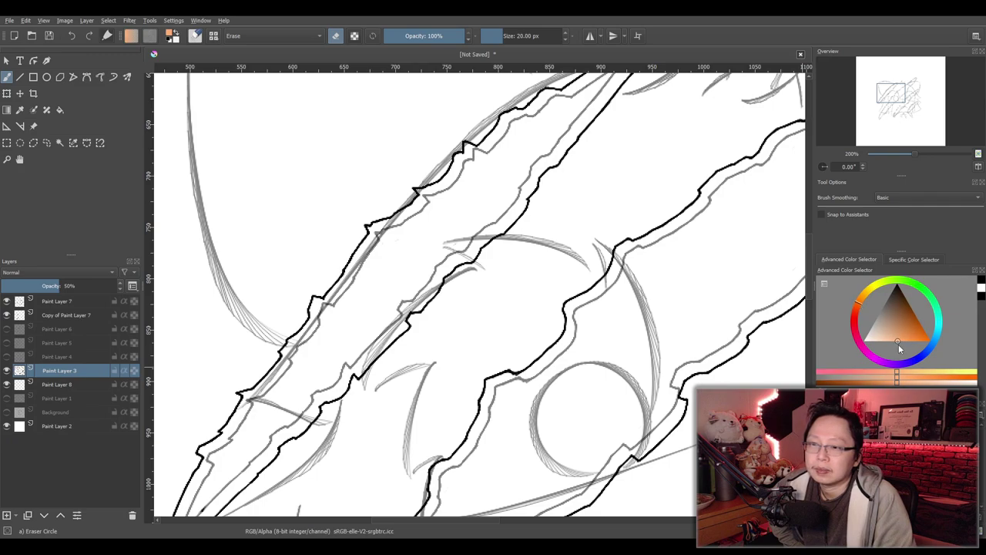
pyautogui.click(861, 302)
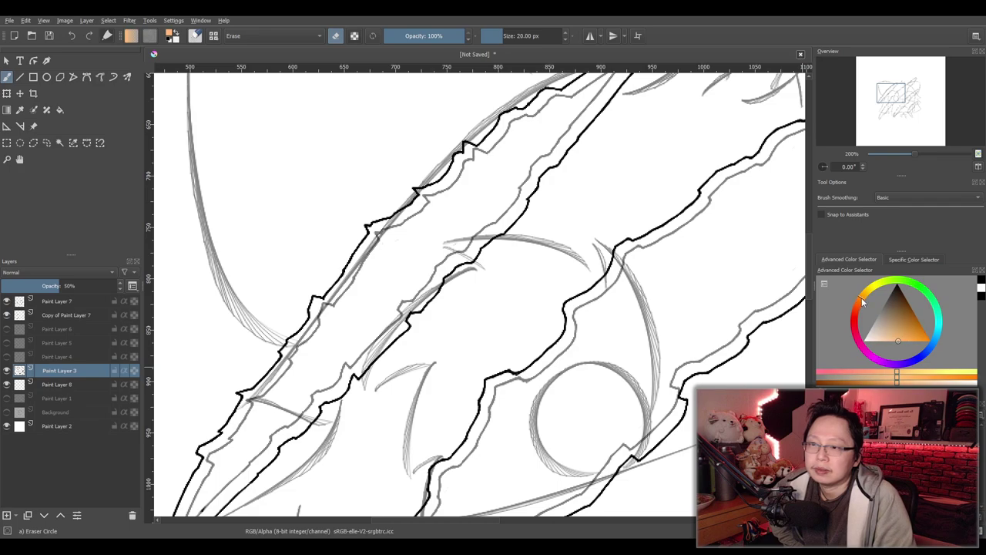
pyautogui.moveTo(860, 299); pyautogui.dragTo(860, 302)
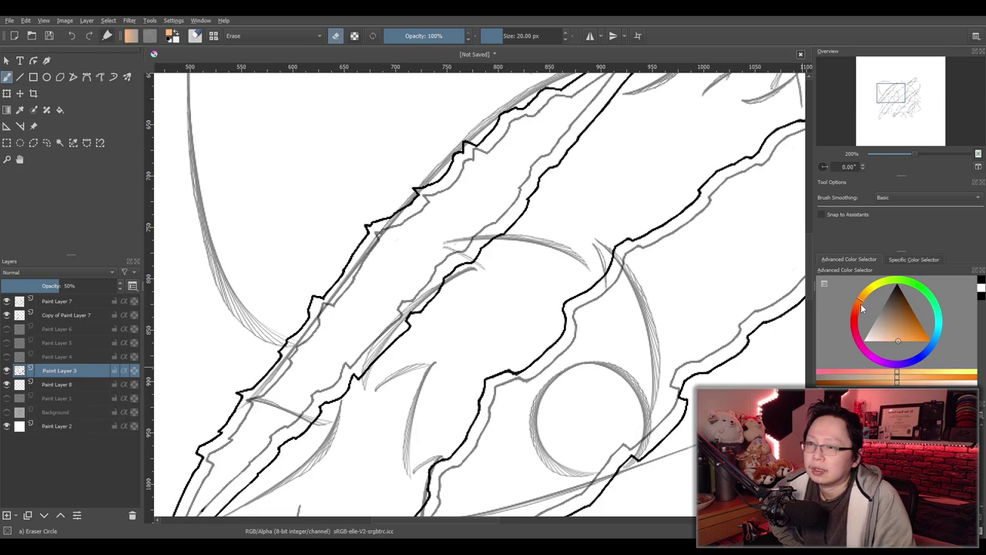
# Replace the eraser with the Basic-1 brush at 40 px for painting over the upper-left claw mark
pyautogui.scroll(-2, 574, 295)
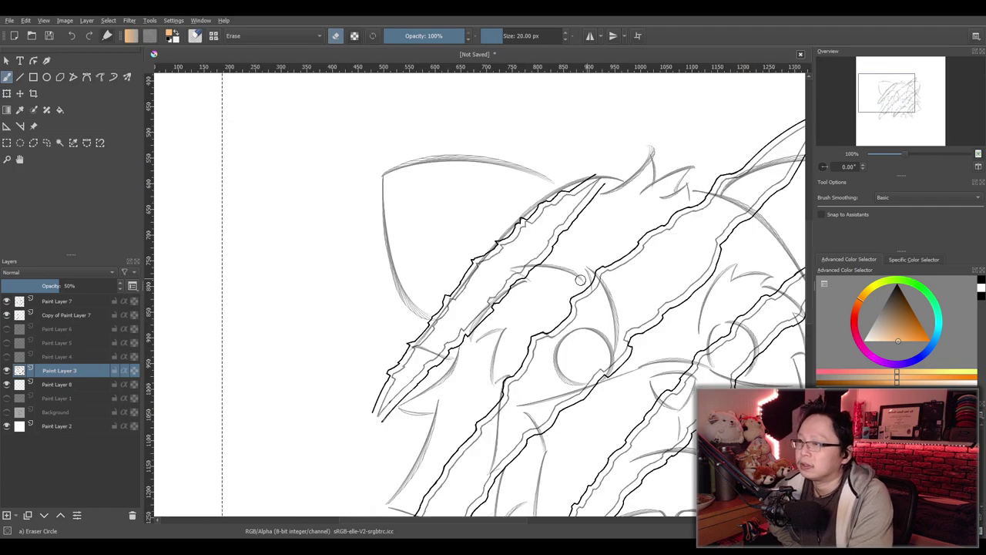
pyautogui.moveTo(584, 279); pyautogui.dragTo(490, 305)
pyautogui.scroll(2, 441, 307)
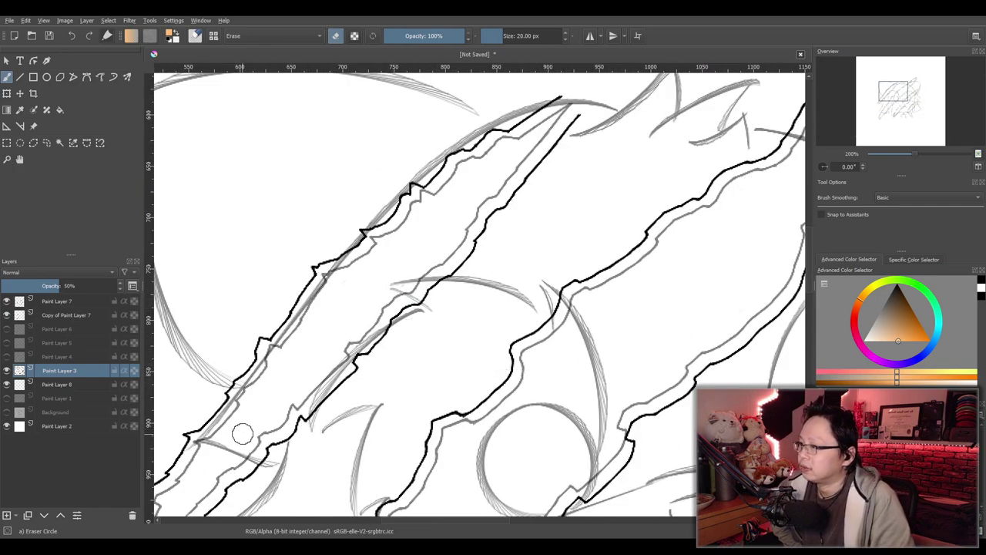
pyautogui.press('/')
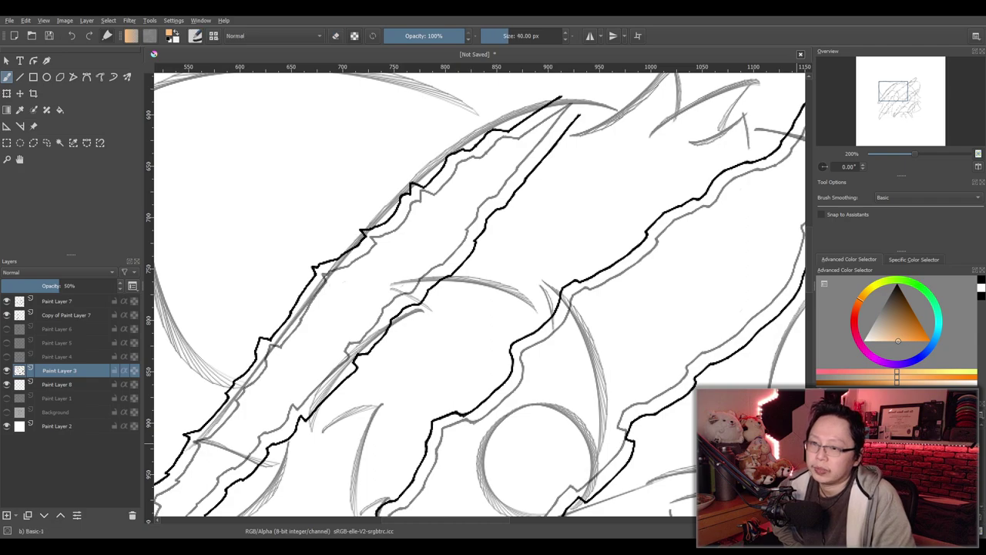
pyautogui.moveTo(309, 387); pyautogui.dragTo(365, 341)
pyautogui.scroll(2, 303, 378)
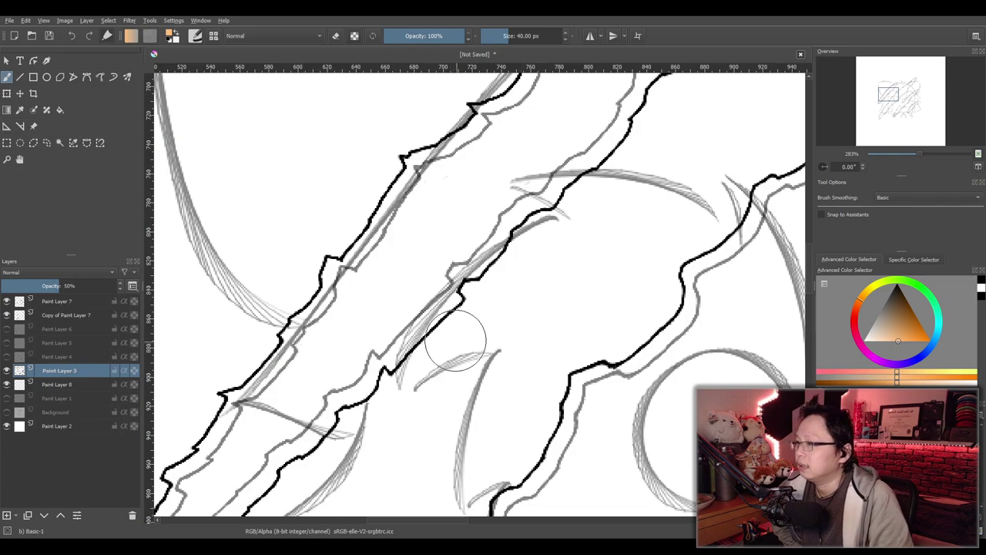
# Test light orange and a redder peach as patches inside the upper-left claw mark, undoing each one
pyautogui.moveTo(306, 386)
pyautogui.mouseDown()
pyautogui.moveTo(293, 390)
pyautogui.moveTo(302, 391)
pyautogui.mouseUp()
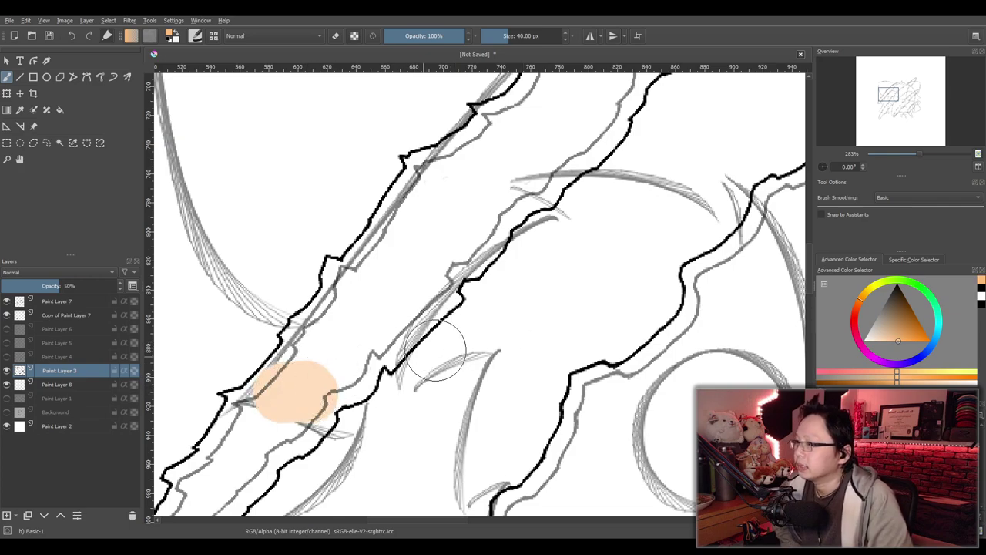
pyautogui.hotkey('ctrl', 'z')
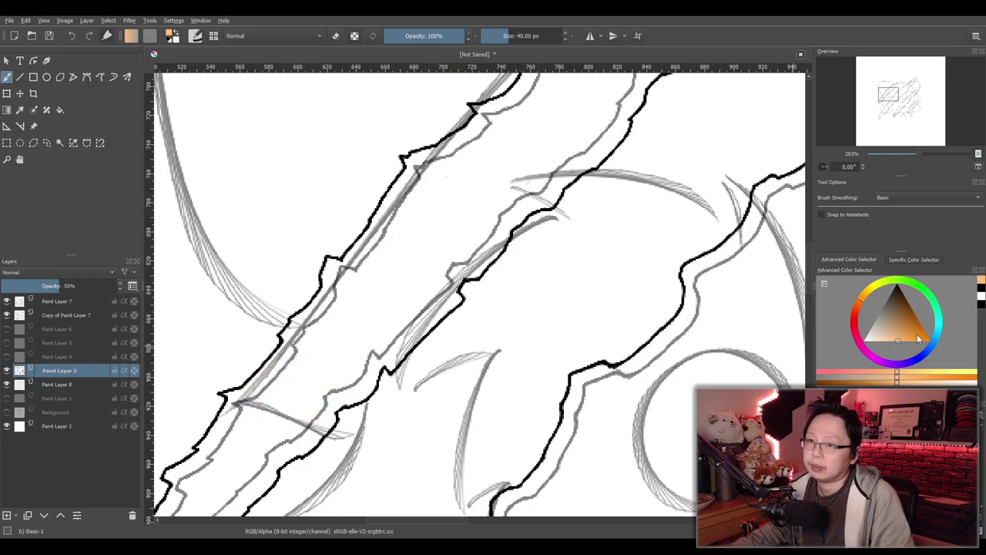
pyautogui.click(860, 307)
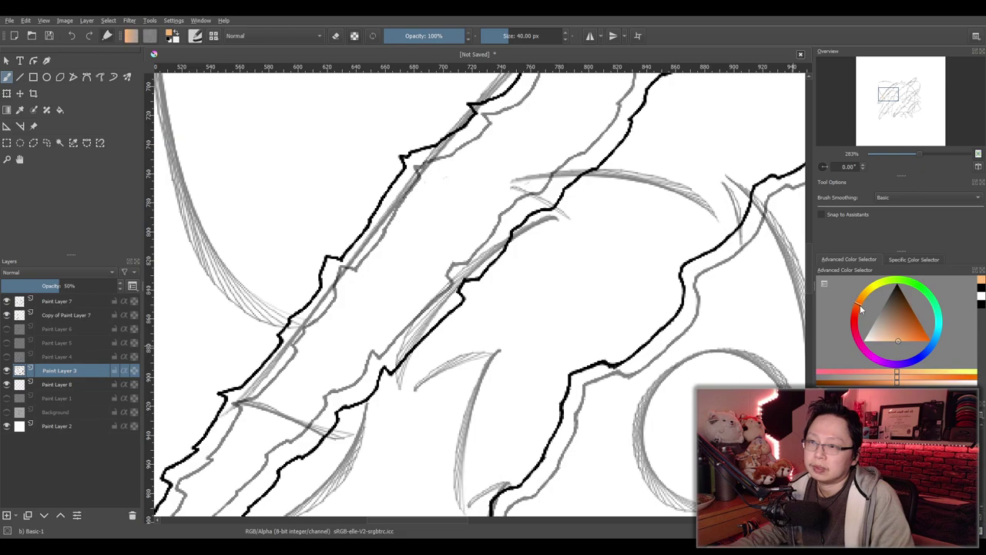
pyautogui.moveTo(378, 330); pyautogui.dragTo(363, 333)
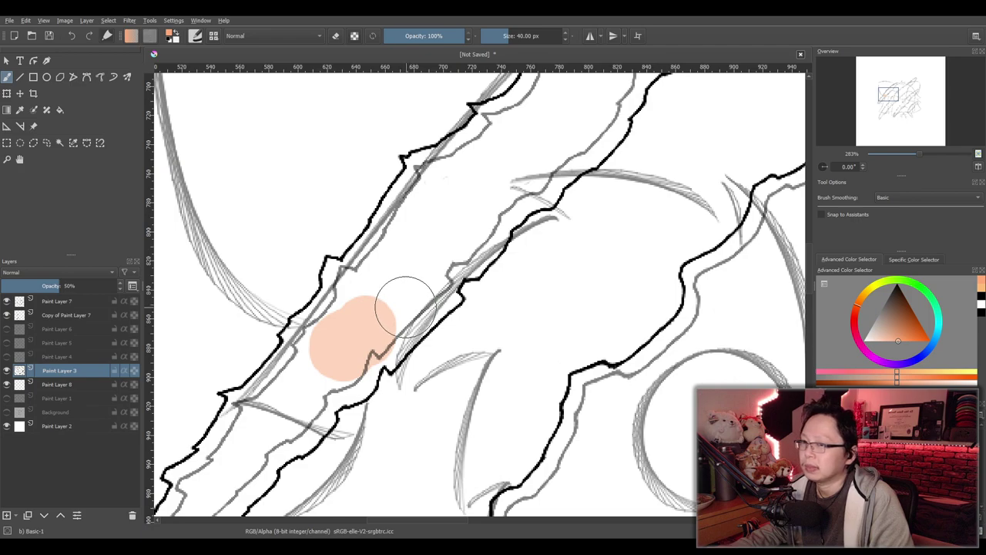
pyautogui.hotkey('ctrl', 'z')
# Adjust the foreground colour to a deeper, more saturated orange and test it inside the claw mark, undoing the test stroke
pyautogui.click(902, 339)
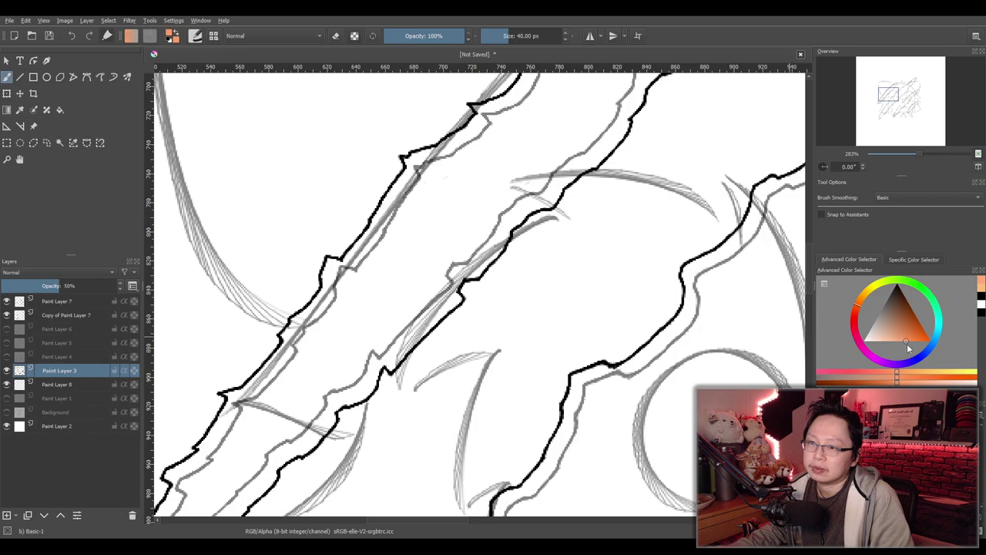
pyautogui.moveTo(905, 340); pyautogui.dragTo(898, 332)
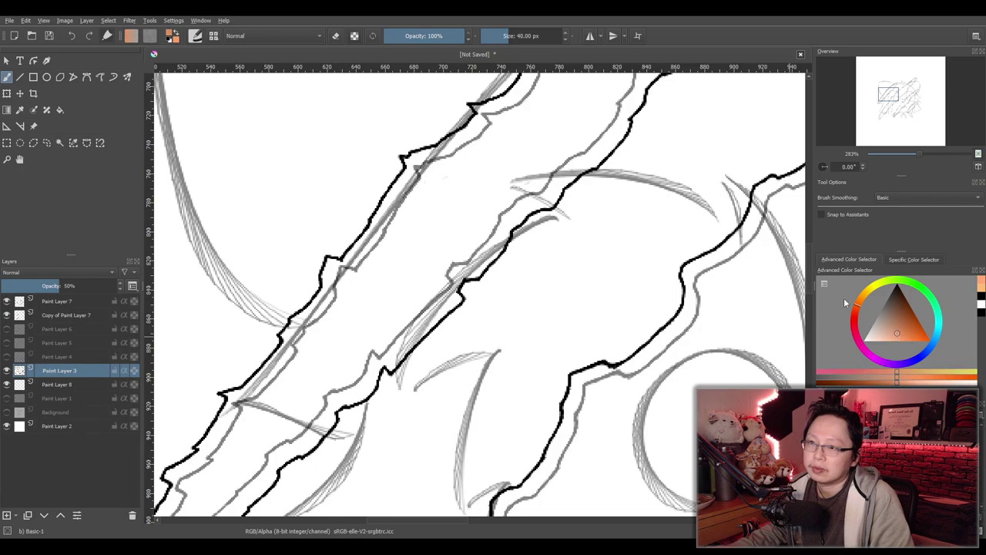
pyautogui.moveTo(897, 335); pyautogui.dragTo(899, 320)
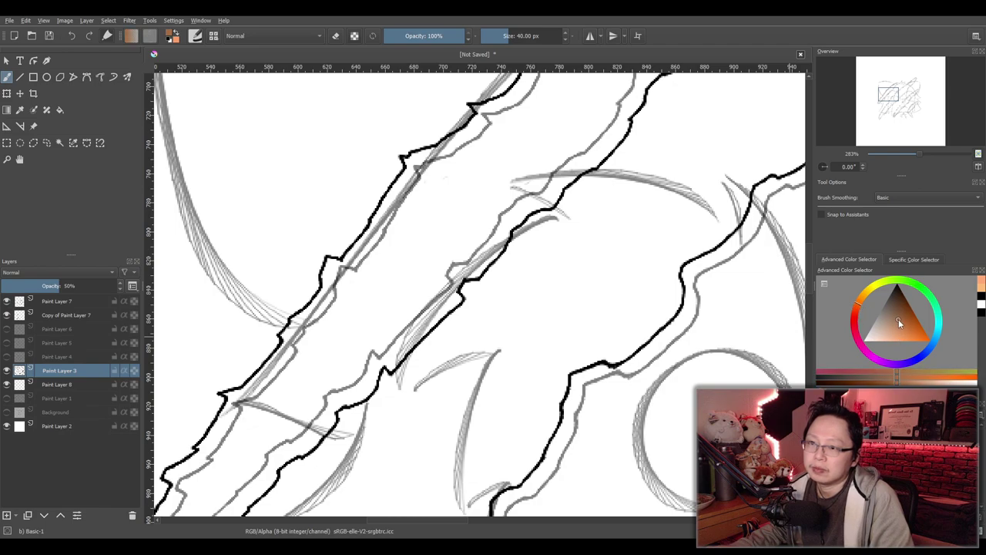
pyautogui.click(861, 302)
pyautogui.moveTo(861, 303)
pyautogui.mouseDown()
pyautogui.moveTo(855, 314)
pyautogui.moveTo(897, 329)
pyautogui.moveTo(860, 304)
pyautogui.mouseUp()
pyautogui.click(857, 309)
pyautogui.moveTo(898, 331); pyautogui.dragTo(906, 335)
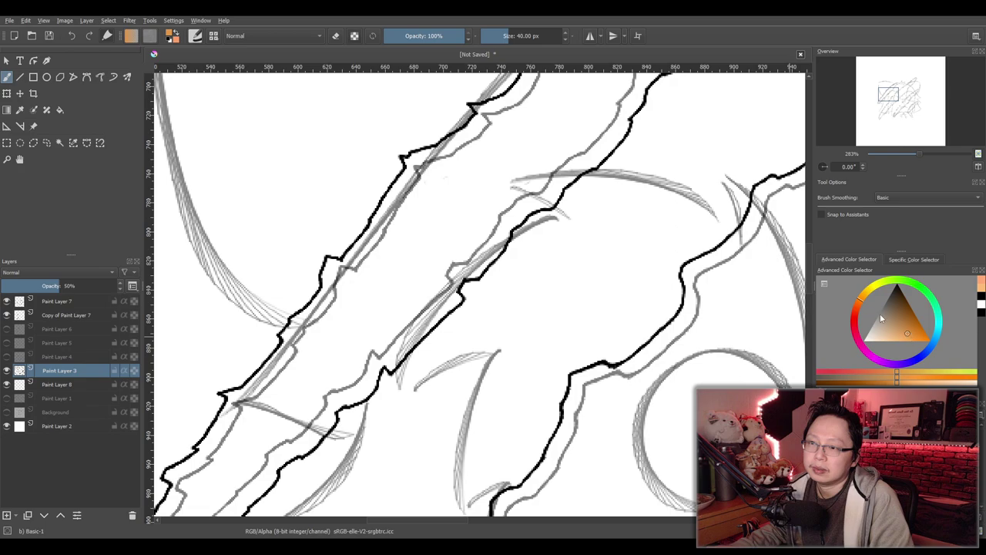
pyautogui.click(859, 308)
pyautogui.click(910, 333)
pyautogui.moveTo(427, 284)
pyautogui.mouseDown()
pyautogui.moveTo(411, 266)
pyautogui.moveTo(418, 258)
pyautogui.moveTo(389, 296)
pyautogui.mouseUp()
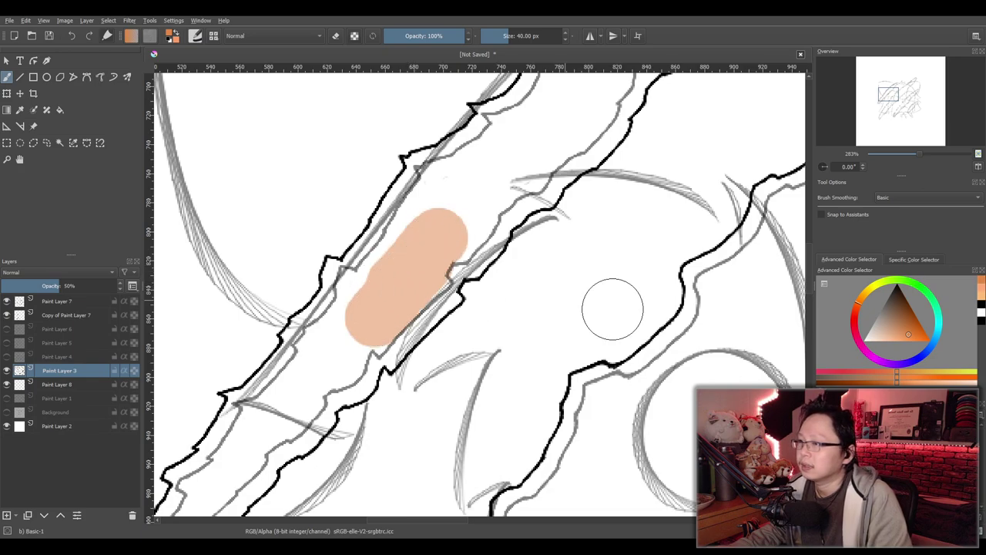
pyautogui.hotkey('ctrl', 'z')
# Brighten the orange foreground colour slightly and try it inside the claw mark, undoing the trial stroke
pyautogui.click(907, 336)
pyautogui.moveTo(910, 340); pyautogui.dragTo(910, 341)
pyautogui.click(910, 339)
pyautogui.moveTo(418, 297)
pyautogui.mouseDown()
pyautogui.moveTo(419, 260)
pyautogui.moveTo(416, 273)
pyautogui.mouseUp()
pyautogui.hotkey('ctrl', 'z')
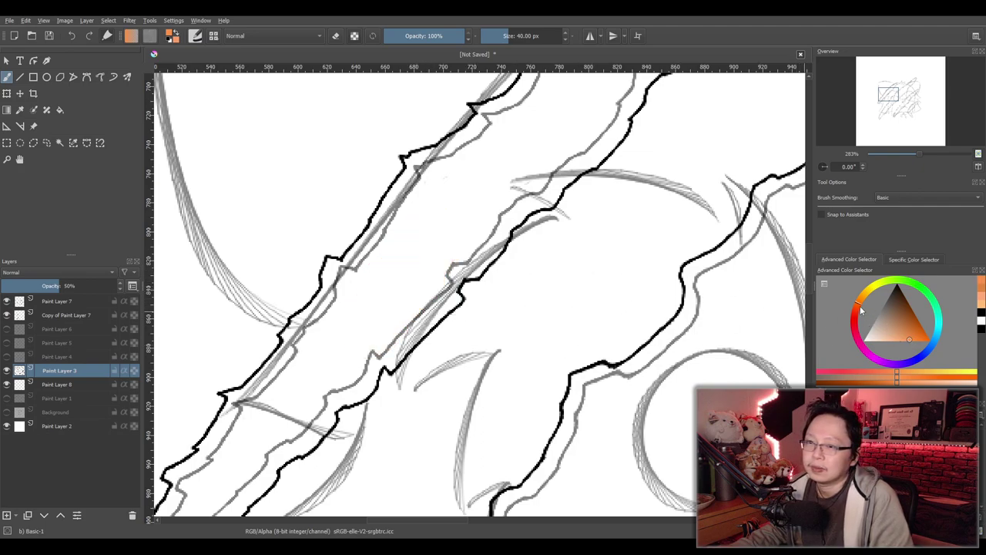
# Test progressively redder oranges as patches in and beside the upper-left claw mark, undoing each one
pyautogui.moveTo(443, 249)
pyautogui.mouseDown()
pyautogui.moveTo(429, 241)
pyautogui.moveTo(472, 208)
pyautogui.mouseUp()
pyautogui.hotkey('ctrl', 'z')
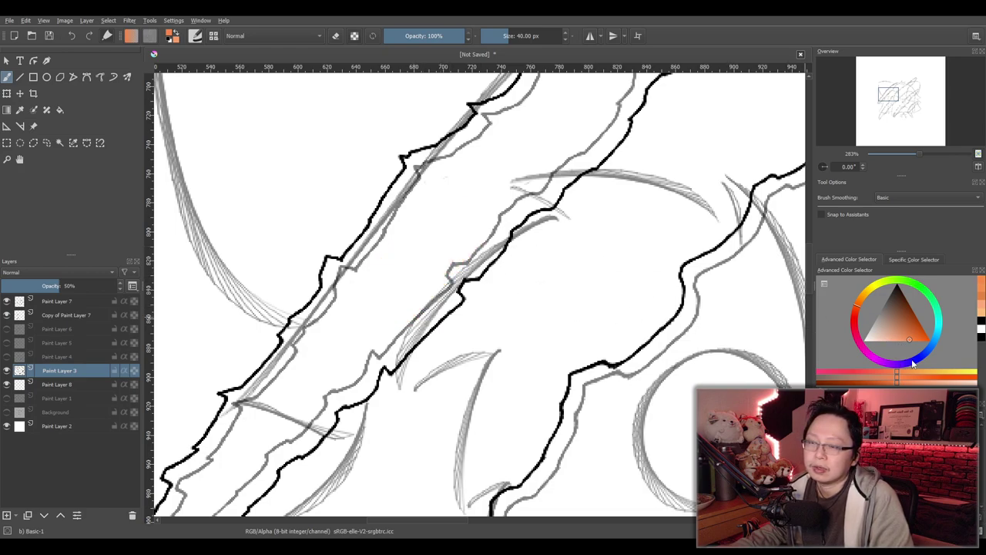
pyautogui.click(410, 223)
pyautogui.moveTo(410, 223)
pyautogui.mouseDown()
pyautogui.moveTo(451, 275)
pyautogui.moveTo(539, 293)
pyautogui.mouseUp()
pyautogui.hotkey('ctrl', 'z')
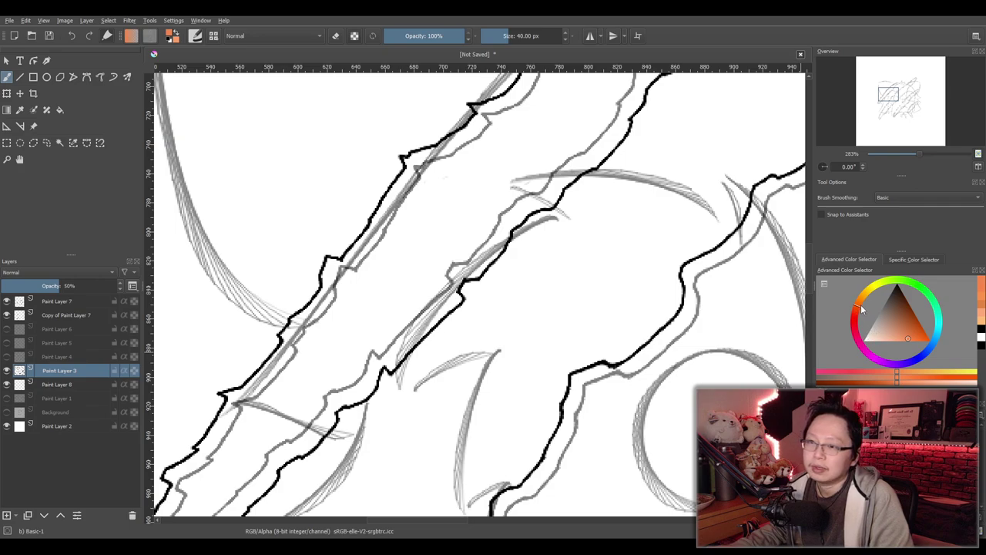
pyautogui.moveTo(434, 254)
pyautogui.mouseDown()
pyautogui.moveTo(418, 264)
pyautogui.moveTo(458, 231)
pyautogui.mouseUp()
pyautogui.moveTo(566, 292)
pyautogui.mouseDown()
pyautogui.moveTo(552, 358)
pyautogui.moveTo(638, 320)
pyautogui.mouseUp()
pyautogui.hotkey('ctrl', 'z')
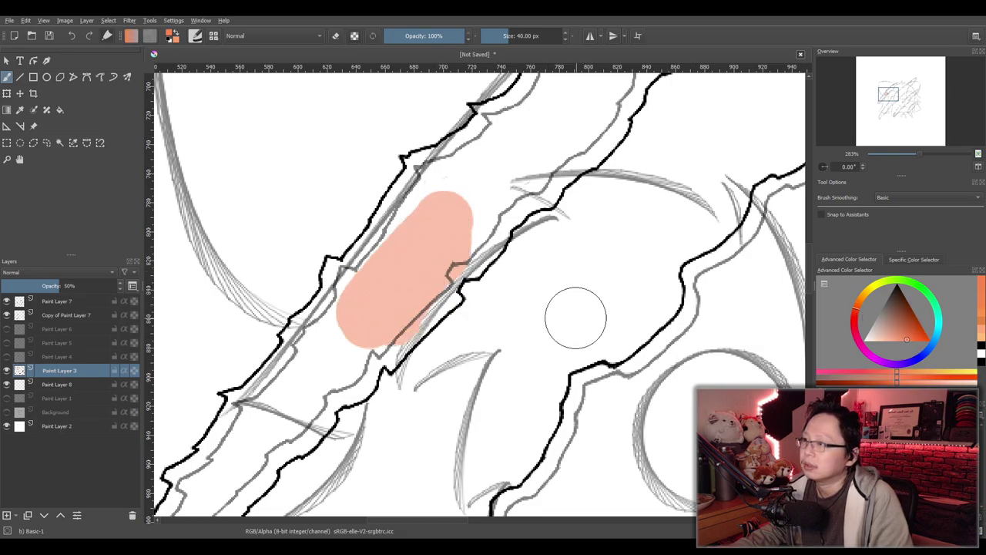
pyautogui.hotkey('ctrl', 'z')
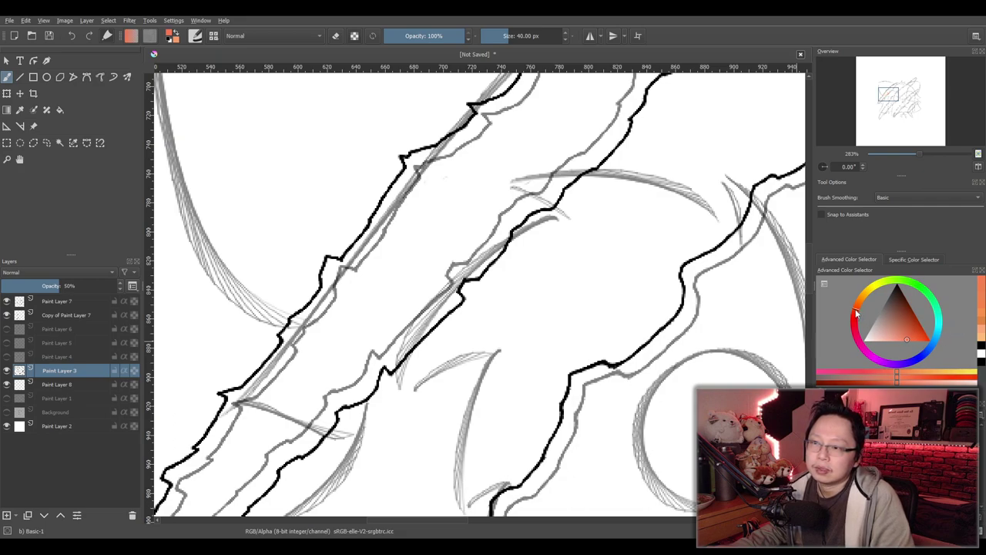
pyautogui.moveTo(531, 350); pyautogui.dragTo(529, 330)
pyautogui.hotkey('ctrl', 'z')
pyautogui.moveTo(517, 239)
pyautogui.mouseDown()
pyautogui.moveTo(506, 308)
pyautogui.moveTo(605, 318)
pyautogui.mouseUp()
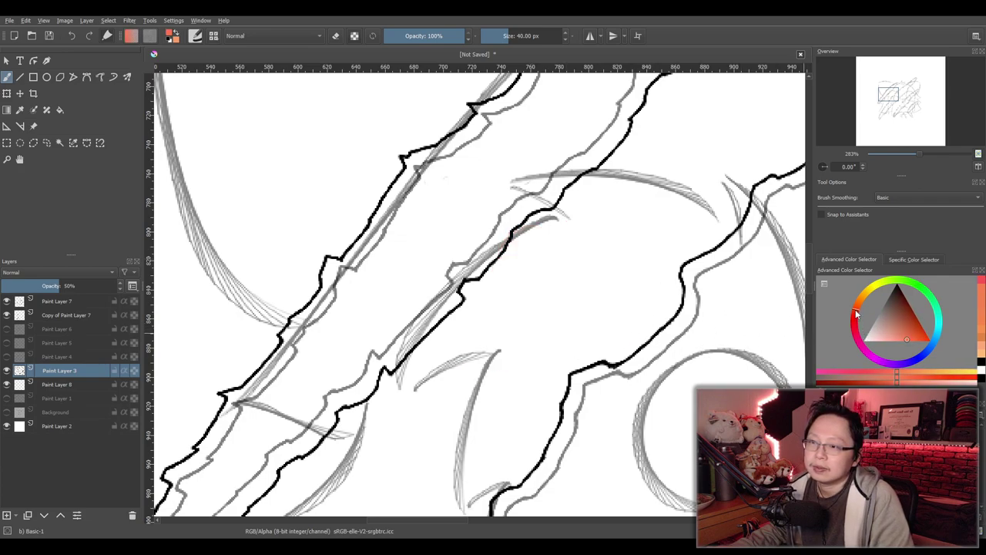
# Lighten the foreground colour, shift it towards yellow-orange, and test it inside the upper-left claw mark, undoing the strokes
pyautogui.moveTo(908, 338); pyautogui.dragTo(899, 339)
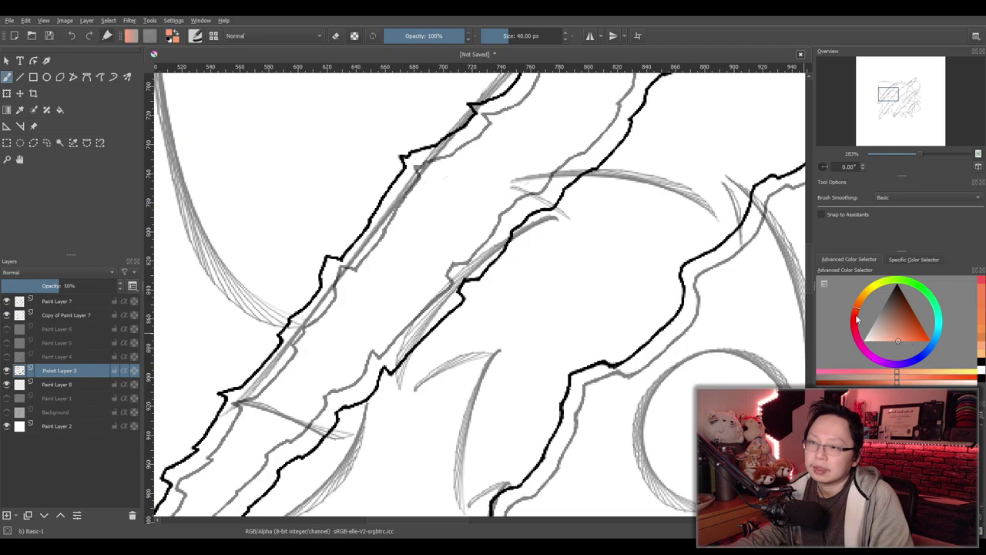
pyautogui.moveTo(855, 310); pyautogui.dragTo(862, 299)
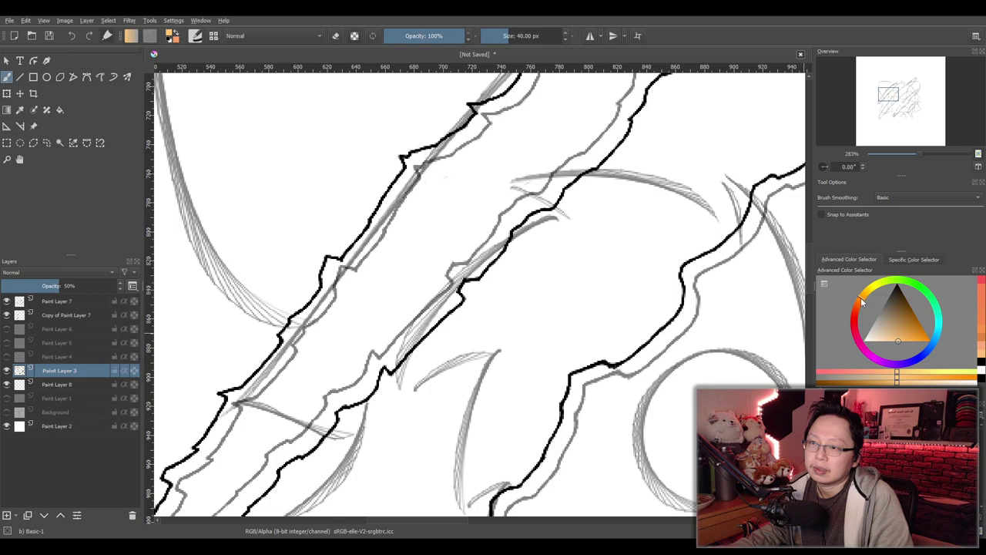
pyautogui.moveTo(473, 231); pyautogui.dragTo(447, 240)
pyautogui.hotkey('ctrl', 'z')
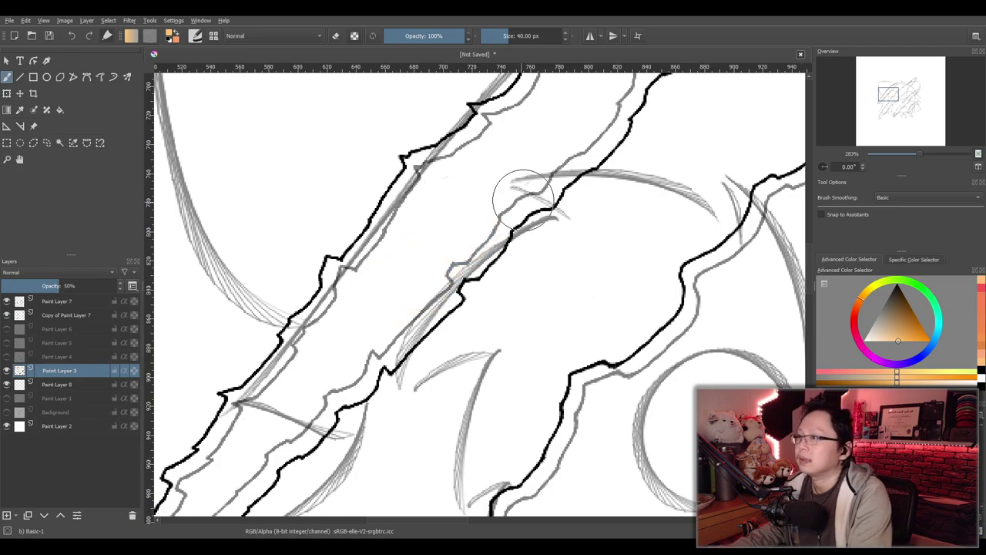
pyautogui.scroll(-3, 524, 196)
pyautogui.scroll(1, 457, 281)
pyautogui.moveTo(532, 231)
pyautogui.mouseDown()
pyautogui.moveTo(457, 281)
pyautogui.moveTo(440, 246)
pyautogui.mouseUp()
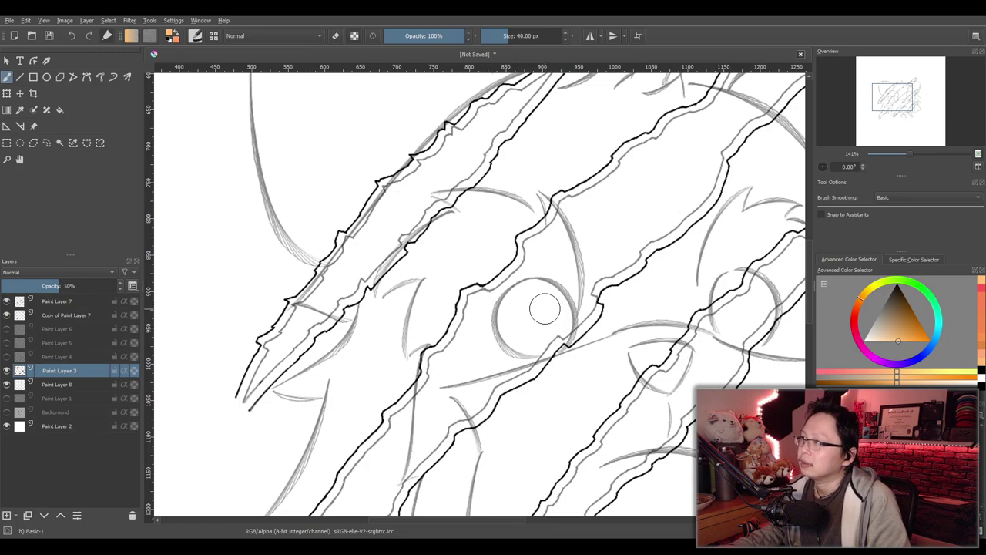
pyautogui.moveTo(434, 182)
pyautogui.mouseDown()
pyautogui.moveTo(399, 212)
pyautogui.moveTo(414, 198)
pyautogui.moveTo(424, 210)
pyautogui.moveTo(406, 208)
pyautogui.moveTo(374, 235)
pyautogui.moveTo(373, 220)
pyautogui.moveTo(411, 185)
pyautogui.moveTo(358, 250)
pyautogui.mouseUp()
pyautogui.hotkey('ctrl', 'z')
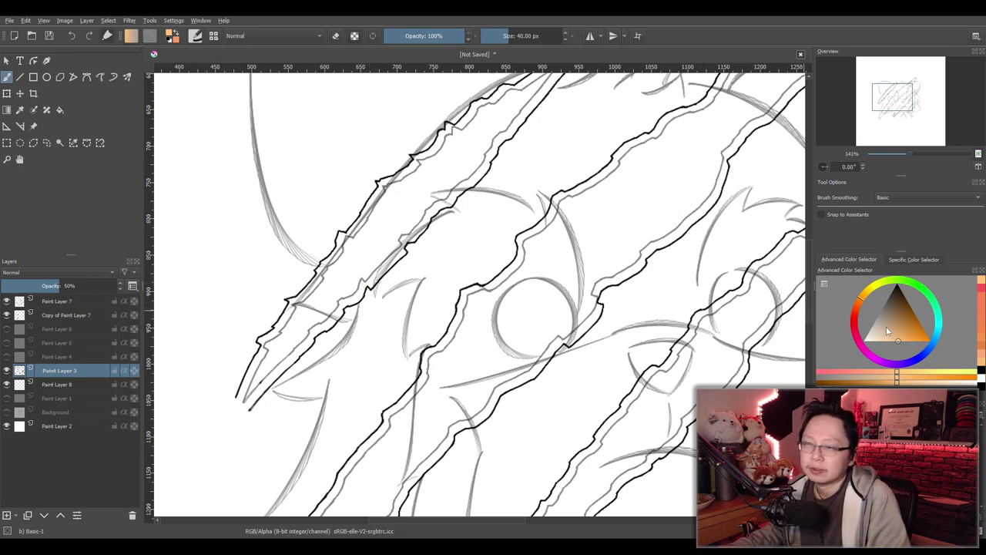
# Return the foreground colour to a more saturated reddish orange and try it on the claw mark, undoing the trial strokes
pyautogui.click(859, 305)
pyautogui.moveTo(885, 325); pyautogui.dragTo(909, 340)
pyautogui.moveTo(396, 201)
pyautogui.mouseDown()
pyautogui.moveTo(369, 245)
pyautogui.moveTo(424, 194)
pyautogui.mouseUp()
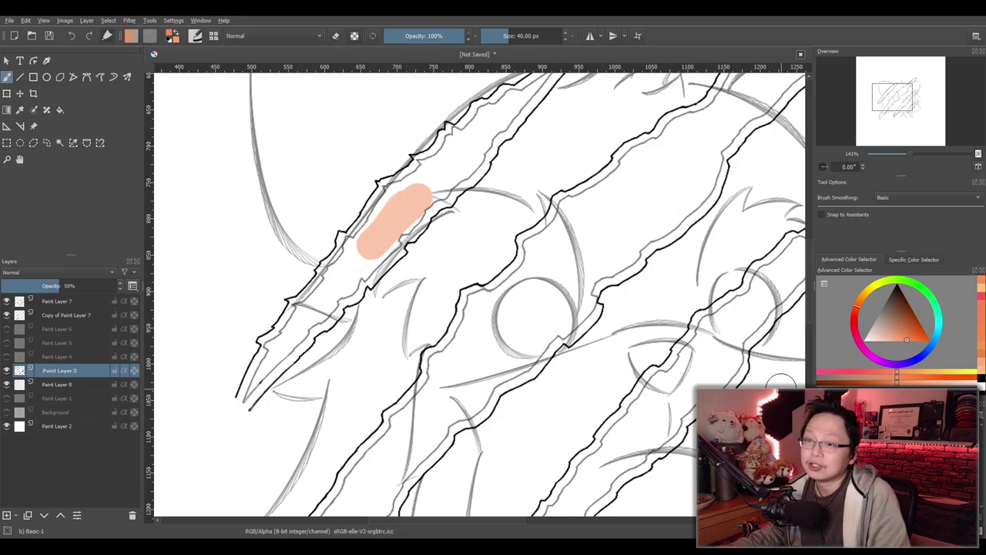
pyautogui.moveTo(416, 339); pyautogui.dragTo(453, 300)
pyautogui.hotkey('ctrl', 'z')
pyautogui.hotkey('ctrl', 'z')
pyautogui.moveTo(574, 258); pyautogui.dragTo(583, 282)
pyautogui.hotkey('ctrl', 'z')
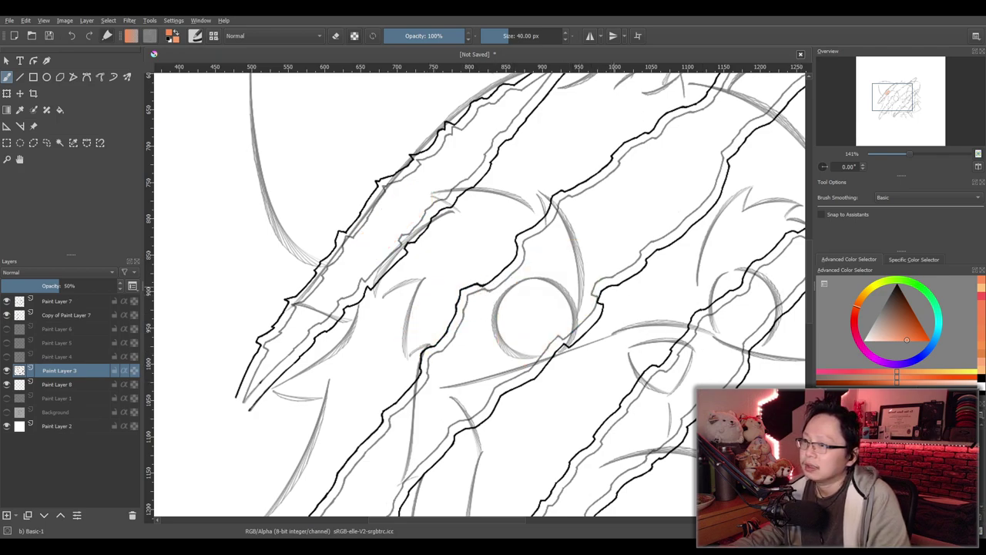
# Make Paint Layer 8 active and try the orange there across the upper-left claw mark, undoing the strokes
pyautogui.click(60, 383)
pyautogui.moveTo(439, 266)
pyautogui.mouseDown()
pyautogui.moveTo(508, 239)
pyautogui.moveTo(416, 293)
pyautogui.mouseUp()
pyautogui.hotkey('ctrl', 'z')
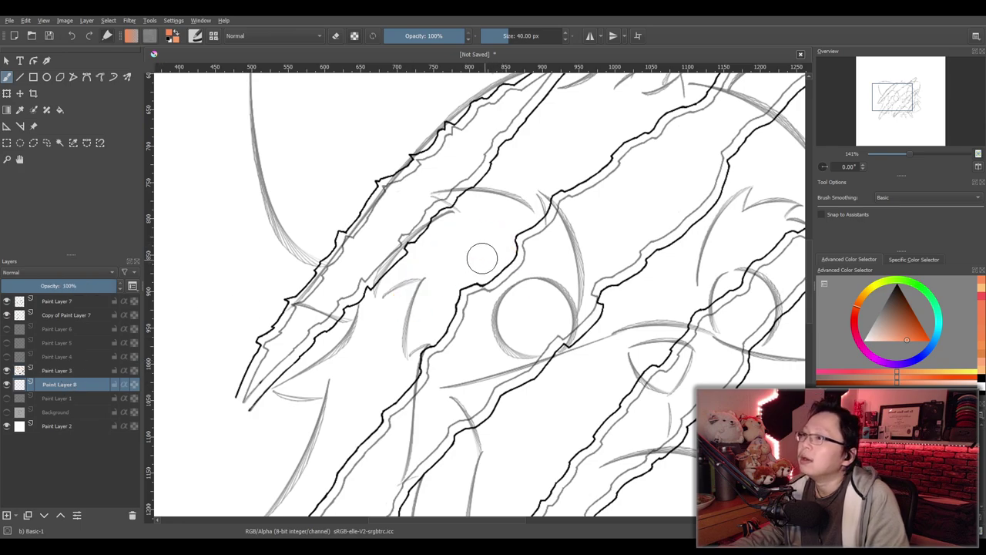
pyautogui.moveTo(463, 220)
pyautogui.mouseDown()
pyautogui.moveTo(377, 285)
pyautogui.moveTo(420, 247)
pyautogui.mouseUp()
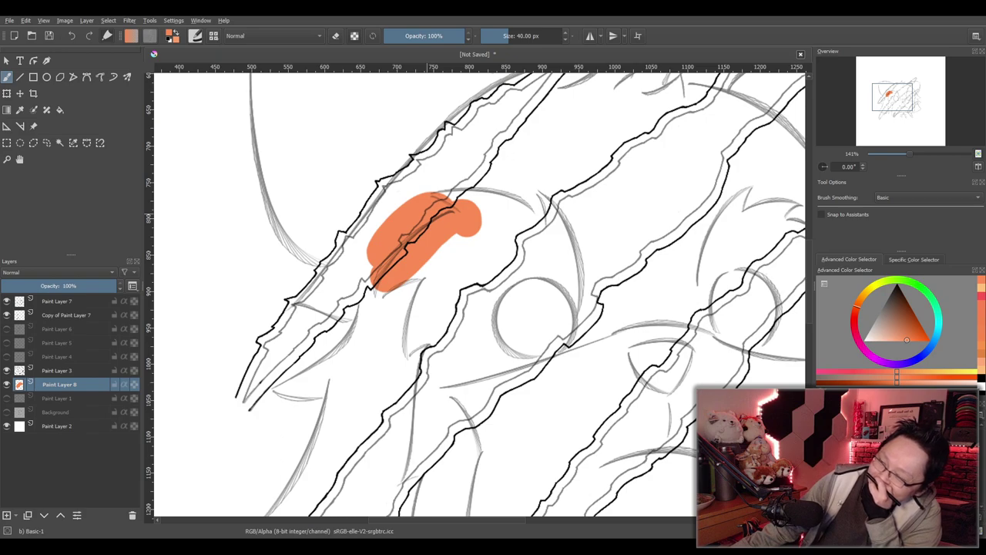
pyautogui.hotkey('ctrl', 'z')
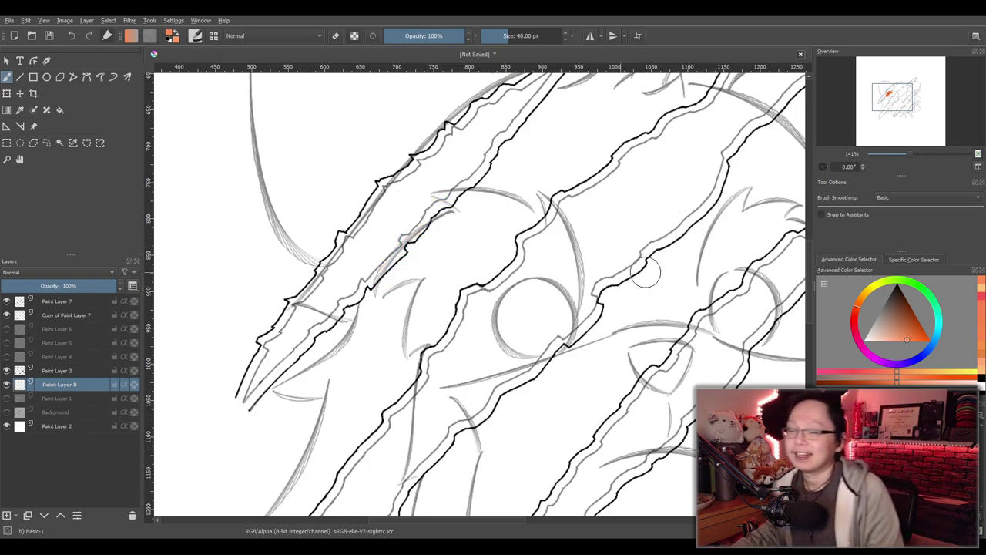
# Change the foreground colour to a lighter, slightly redder orange and test it in the claw mark, undoing the stroke
pyautogui.moveTo(906, 339); pyautogui.dragTo(897, 341)
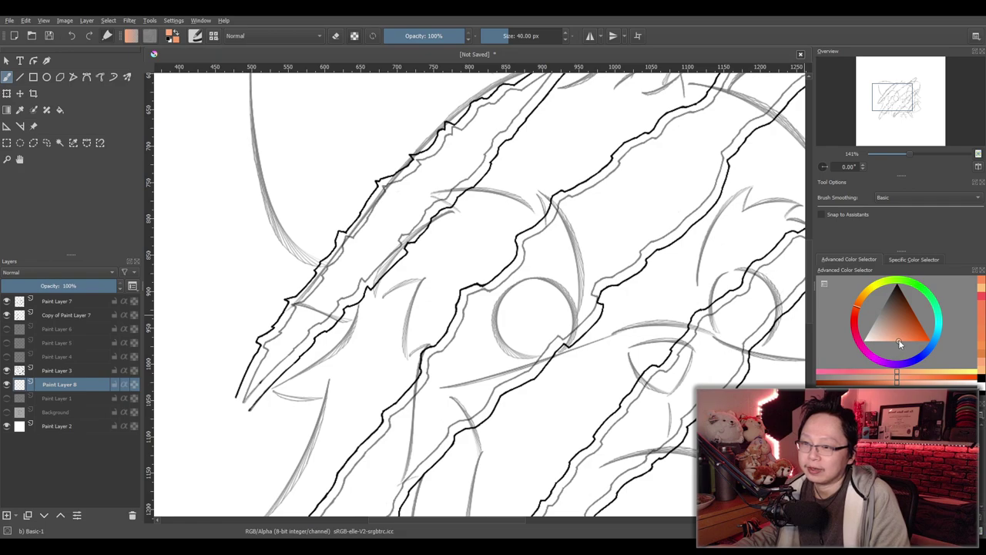
pyautogui.click(894, 342)
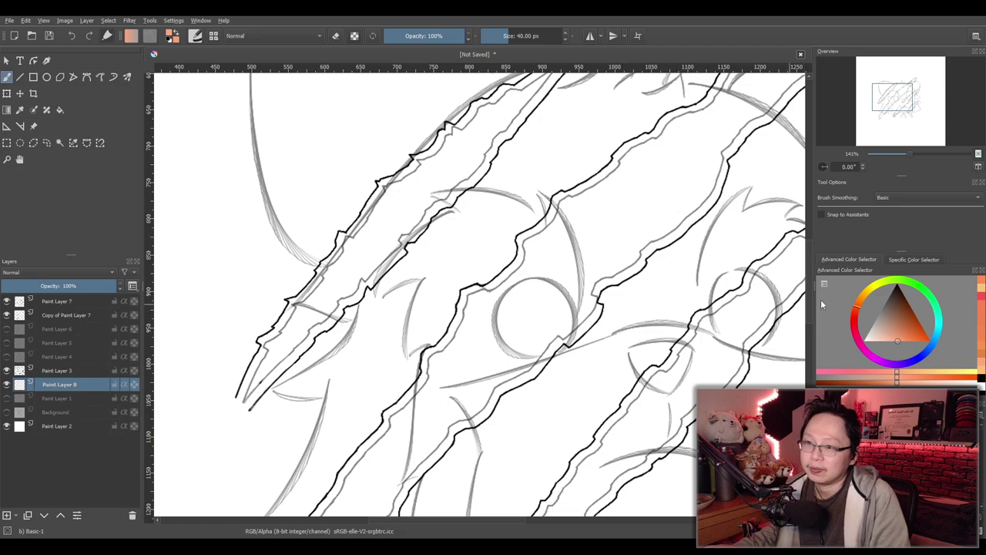
pyautogui.click(860, 302)
pyautogui.moveTo(861, 306); pyautogui.dragTo(856, 313)
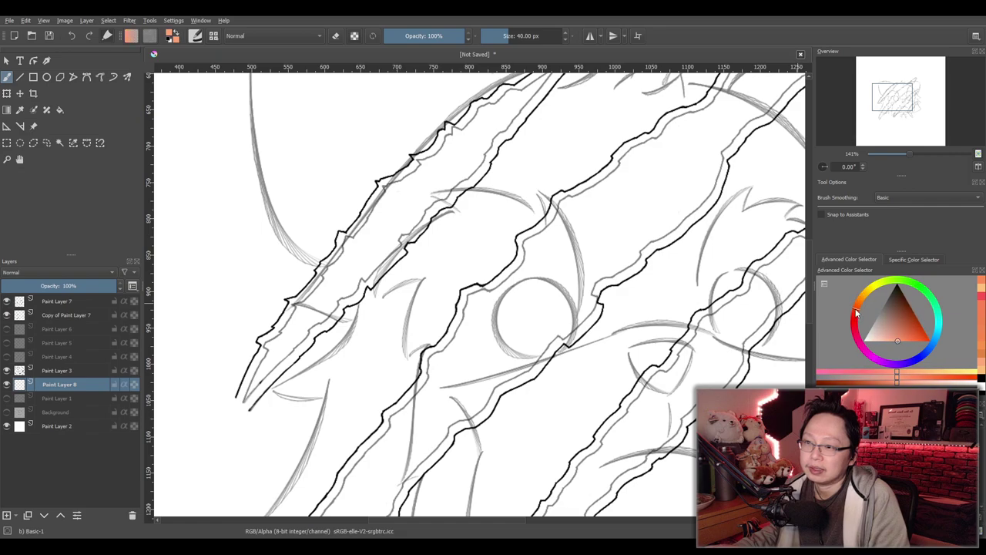
pyautogui.moveTo(383, 227); pyautogui.dragTo(327, 298)
pyautogui.hotkey('ctrl', 'z')
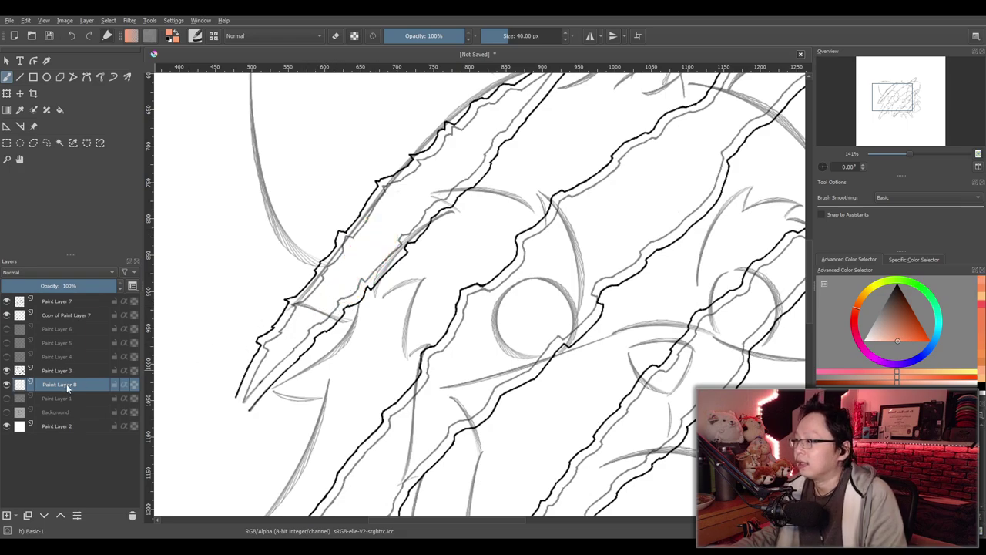
# Check Paint Layer 3, return to Paint Layer 8 and test light orange patches in the claw mark, undoing each one
pyautogui.click(70, 369)
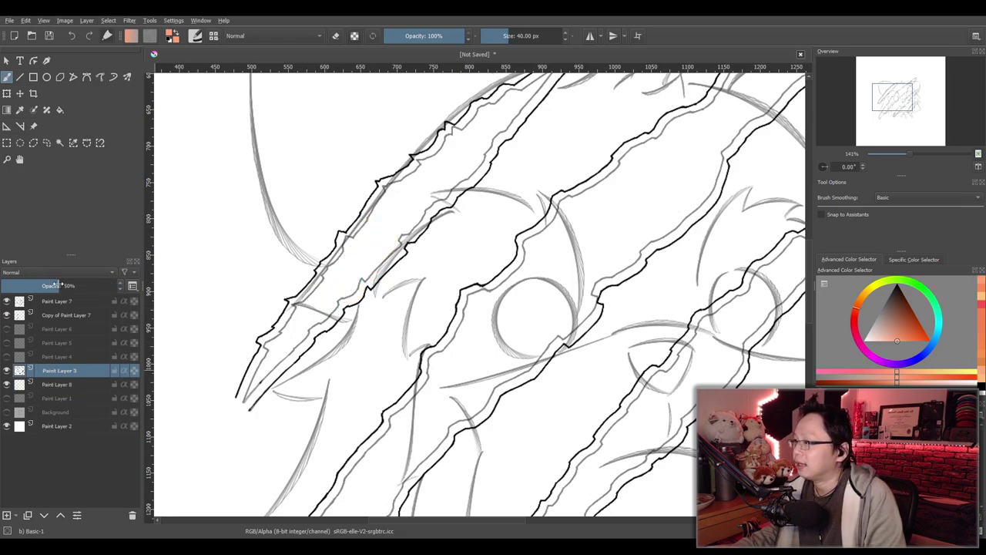
pyautogui.click(72, 385)
pyautogui.click(376, 245)
pyautogui.moveTo(377, 243)
pyautogui.mouseDown()
pyautogui.moveTo(446, 187)
pyautogui.moveTo(365, 275)
pyautogui.mouseUp()
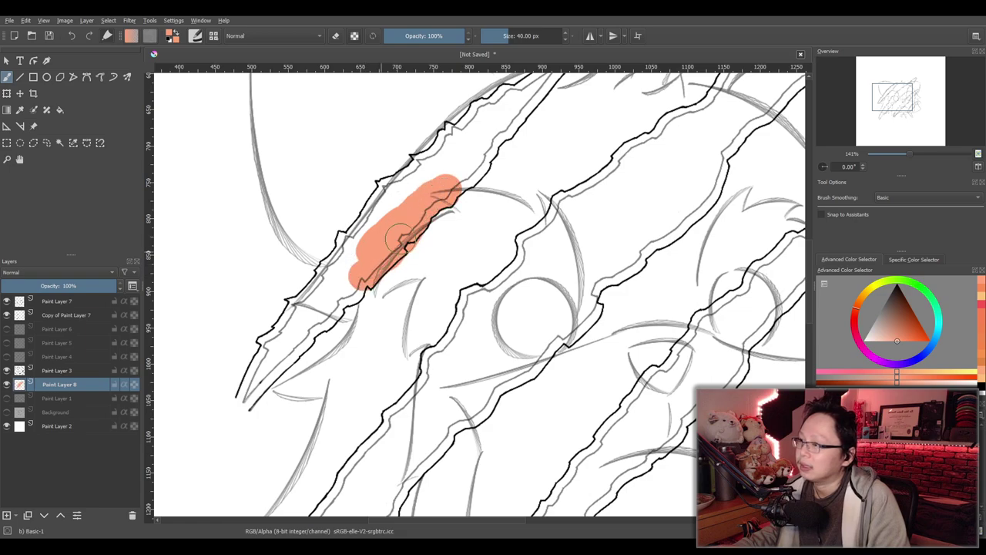
pyautogui.hotkey('ctrl', 'z')
pyautogui.scroll(-1, 442, 229)
pyautogui.scroll(3, 389, 266)
pyautogui.moveTo(376, 314); pyautogui.dragTo(312, 358)
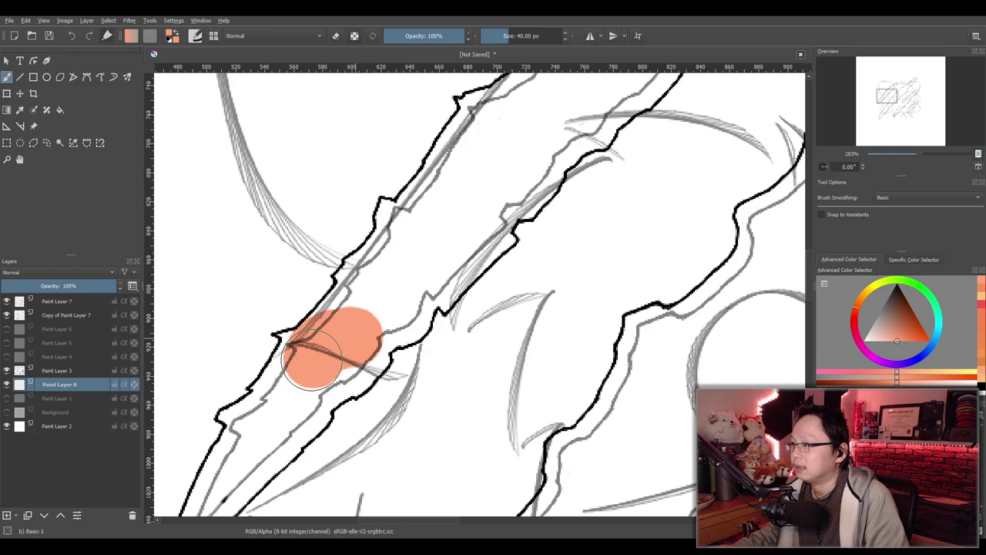
pyautogui.hotkey('ctrl', 'z')
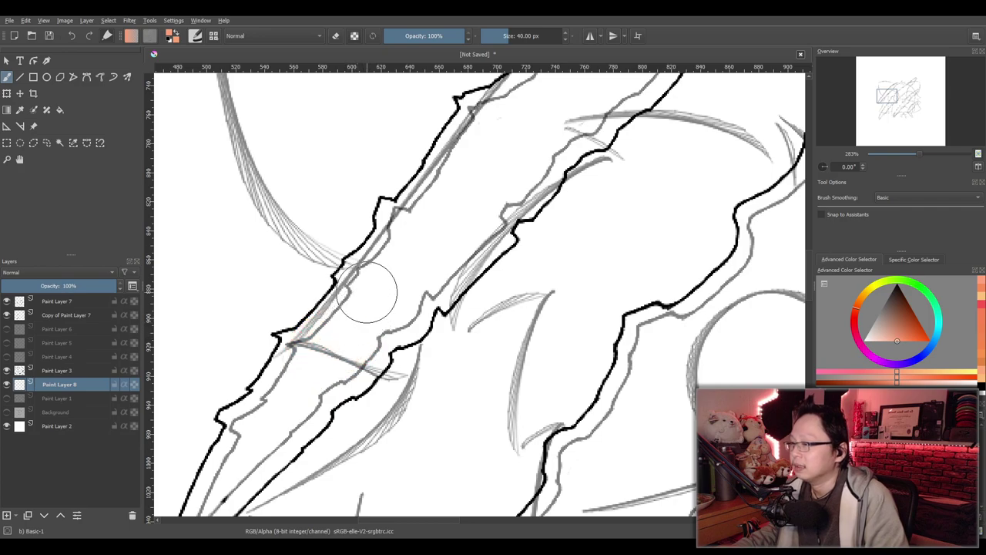
# Set the brush size to 30 px and paint the middle stretch of the upper-left claw mark light orange
pyautogui.write('30')
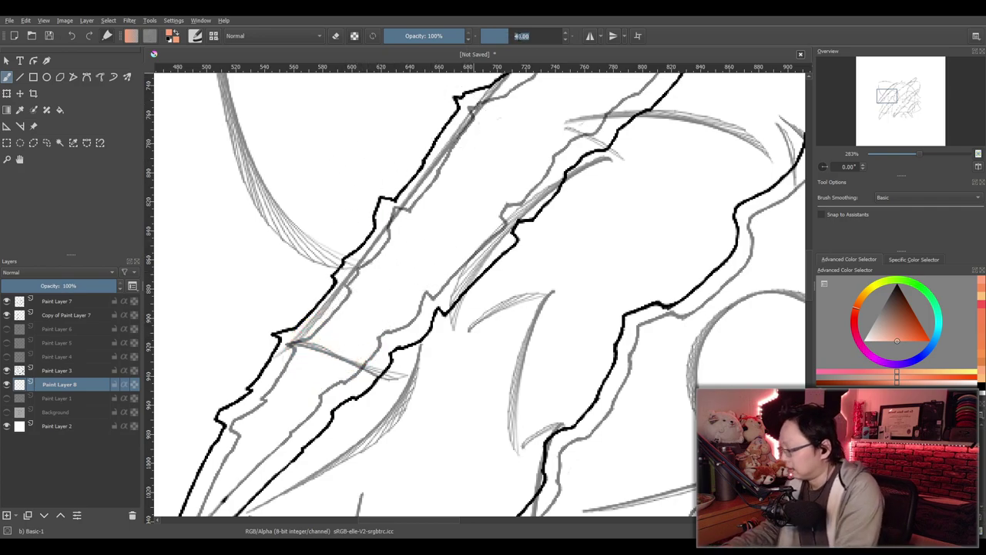
pyautogui.press('Return')
pyautogui.moveTo(365, 315)
pyautogui.mouseDown()
pyautogui.moveTo(319, 342)
pyautogui.moveTo(359, 345)
pyautogui.moveTo(403, 299)
pyautogui.moveTo(369, 305)
pyautogui.moveTo(376, 282)
pyautogui.moveTo(422, 277)
pyautogui.moveTo(459, 243)
pyautogui.moveTo(479, 216)
pyautogui.moveTo(469, 212)
pyautogui.moveTo(406, 256)
pyautogui.moveTo(407, 229)
pyautogui.moveTo(509, 142)
pyautogui.moveTo(517, 162)
pyautogui.moveTo(504, 189)
pyautogui.moveTo(544, 147)
pyautogui.moveTo(543, 134)
pyautogui.moveTo(367, 346)
pyautogui.moveTo(335, 367)
pyautogui.moveTo(345, 337)
pyautogui.moveTo(397, 309)
pyautogui.moveTo(396, 340)
pyautogui.moveTo(412, 329)
pyautogui.moveTo(566, 168)
pyautogui.mouseUp()
pyautogui.scroll(-2, 554, 126)
pyautogui.scroll(1, 424, 340)
pyautogui.hotkey('ctrl', 'z')
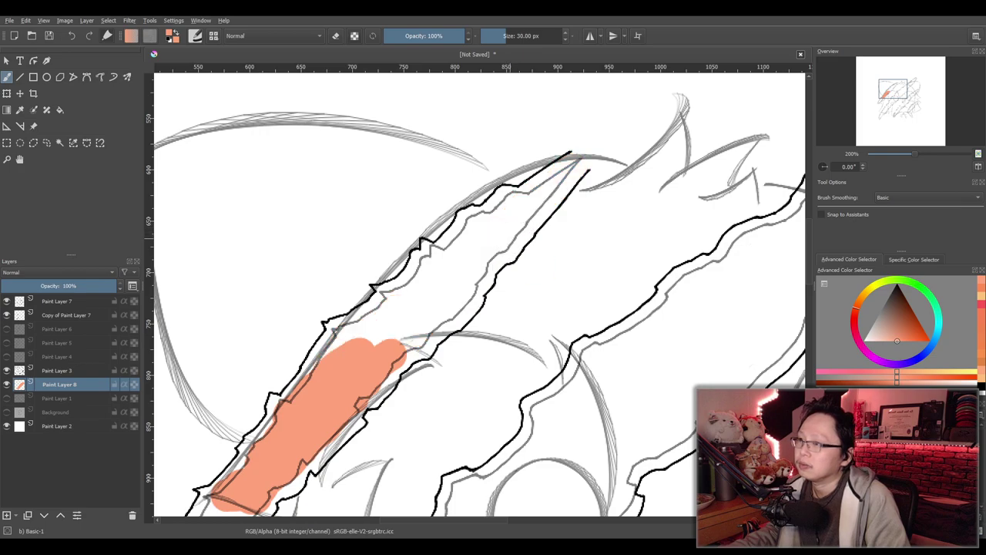
# Reduce the brush size to 20 px and fill the narrow upper part of the claw mark with light orange
pyautogui.click(537, 35)
pyautogui.write('20')
pyautogui.press('Return')
pyautogui.click(565, 176)
pyautogui.moveTo(574, 167)
pyautogui.mouseDown()
pyautogui.moveTo(536, 203)
pyautogui.moveTo(509, 204)
pyautogui.moveTo(507, 228)
pyautogui.moveTo(438, 318)
pyautogui.moveTo(407, 338)
pyautogui.moveTo(467, 285)
pyautogui.moveTo(486, 222)
pyautogui.moveTo(332, 356)
pyautogui.moveTo(377, 326)
pyautogui.moveTo(376, 342)
pyautogui.moveTo(454, 268)
pyautogui.moveTo(431, 305)
pyautogui.mouseUp()
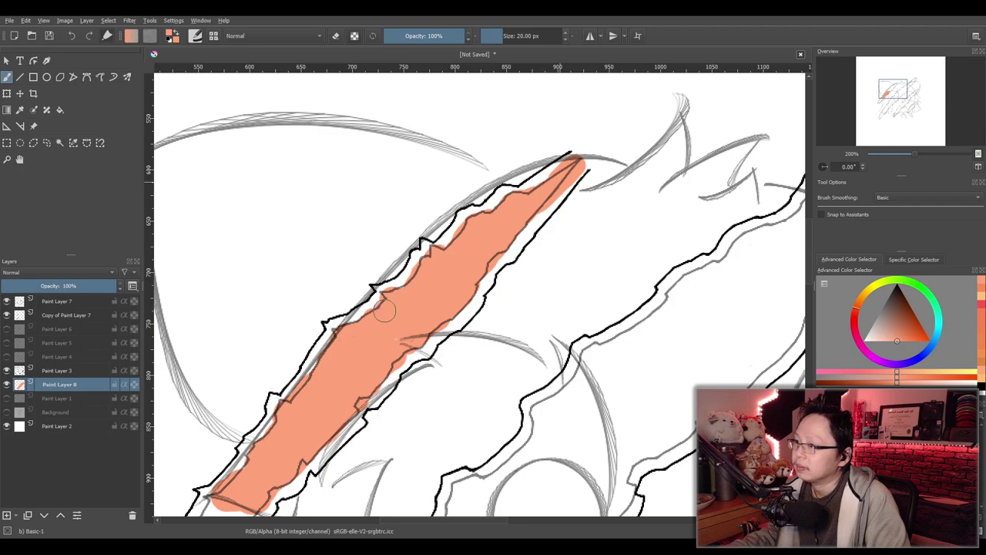
# Examine the orange claw mark close up and against the rest of the character sketch
pyautogui.scroll(-3, 462, 306)
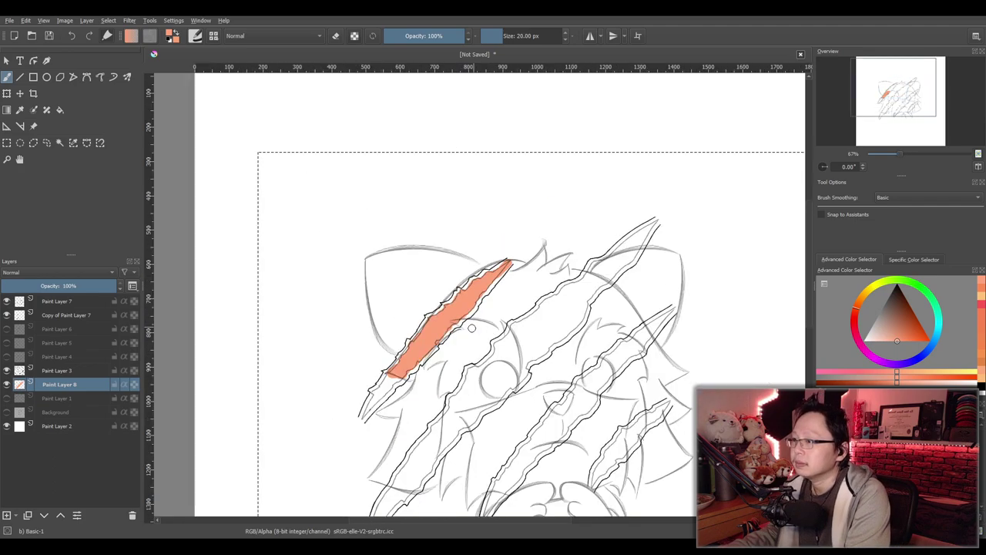
pyautogui.scroll(4, 461, 321)
pyautogui.scroll(2, 461, 322)
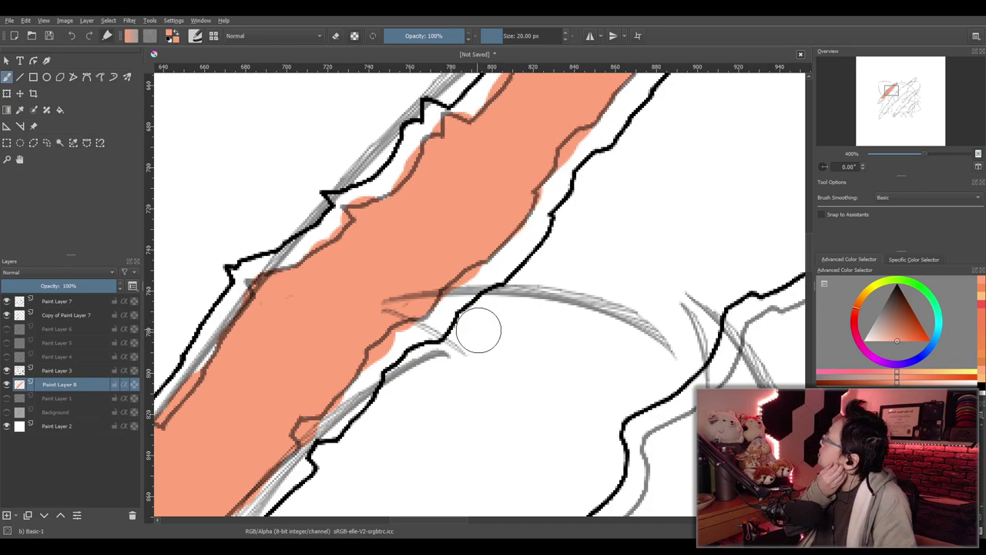
pyautogui.scroll(-5, 487, 323)
pyautogui.scroll(2, 521, 352)
pyautogui.scroll(2, 521, 352)
pyautogui.moveTo(462, 321); pyautogui.dragTo(480, 319)
pyautogui.scroll(-3, 480, 319)
pyautogui.moveTo(511, 400); pyautogui.dragTo(542, 337)
pyautogui.scroll(-1, 542, 337)
pyautogui.scroll(3, 532, 358)
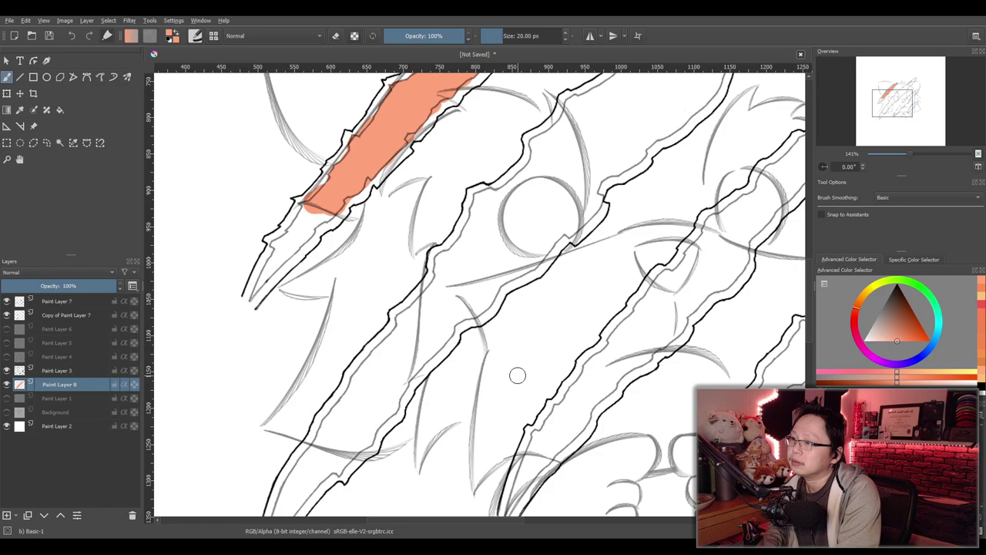
pyautogui.scroll(-1, 517, 375)
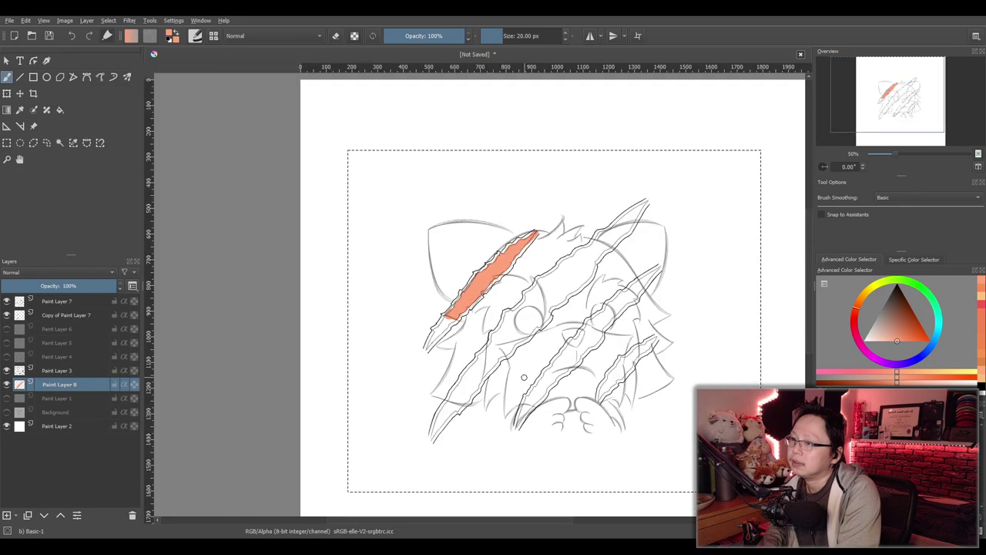
pyautogui.scroll(2, 524, 377)
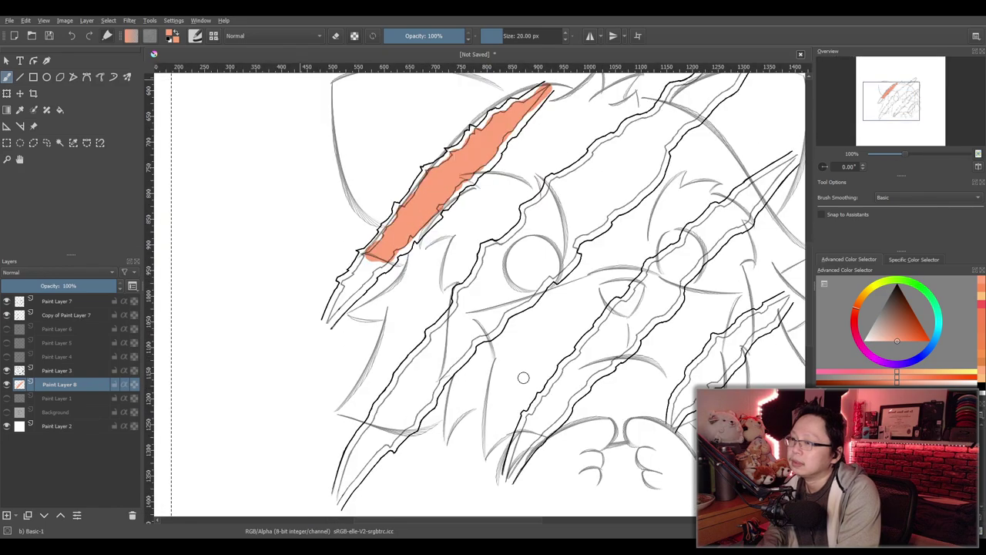
pyautogui.scroll(3, 510, 373)
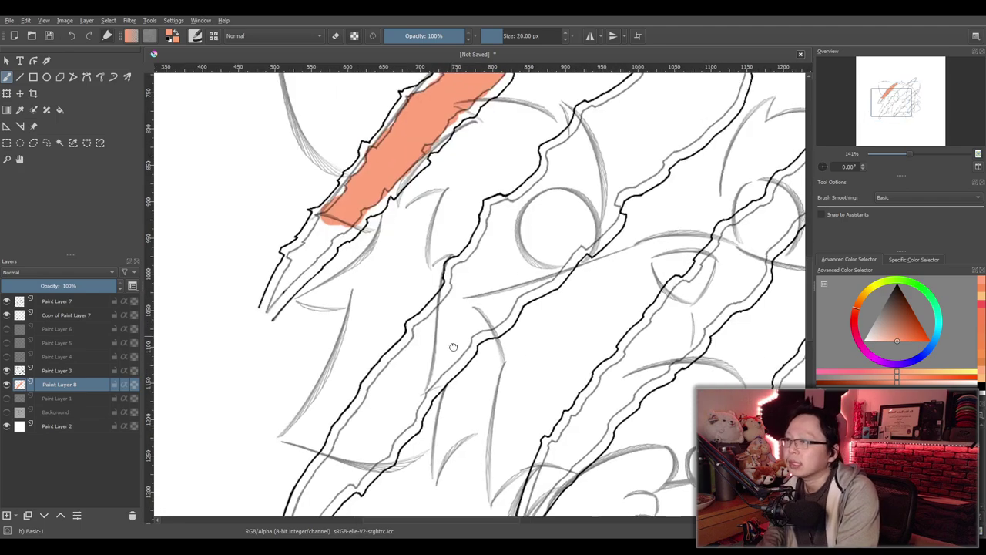
pyautogui.moveTo(483, 350); pyautogui.dragTo(481, 384)
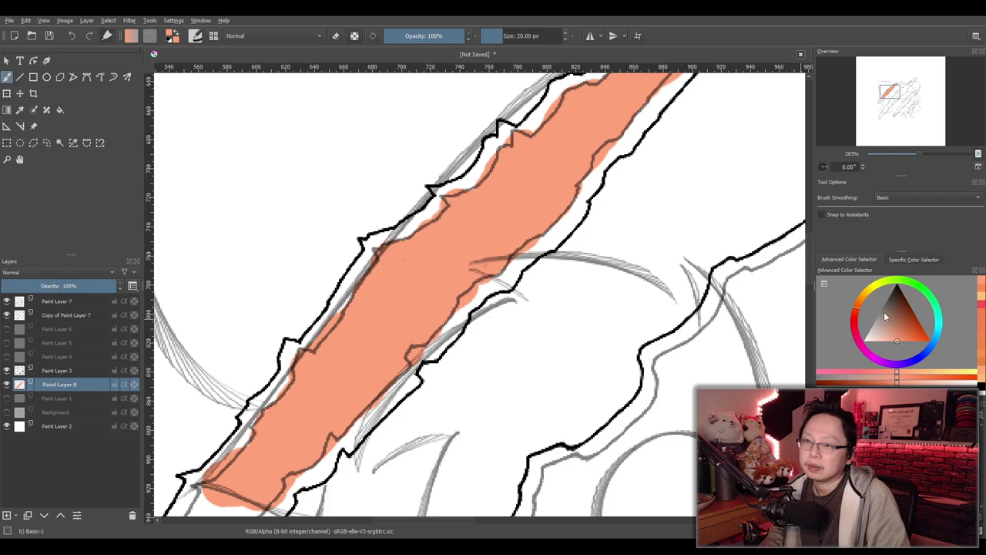
# Choose a light grey foreground colour and set the brush size to 10 px to paint the brow marking inside the orange claw mark
pyautogui.click(880, 310)
pyautogui.moveTo(873, 310); pyautogui.dragTo(864, 328)
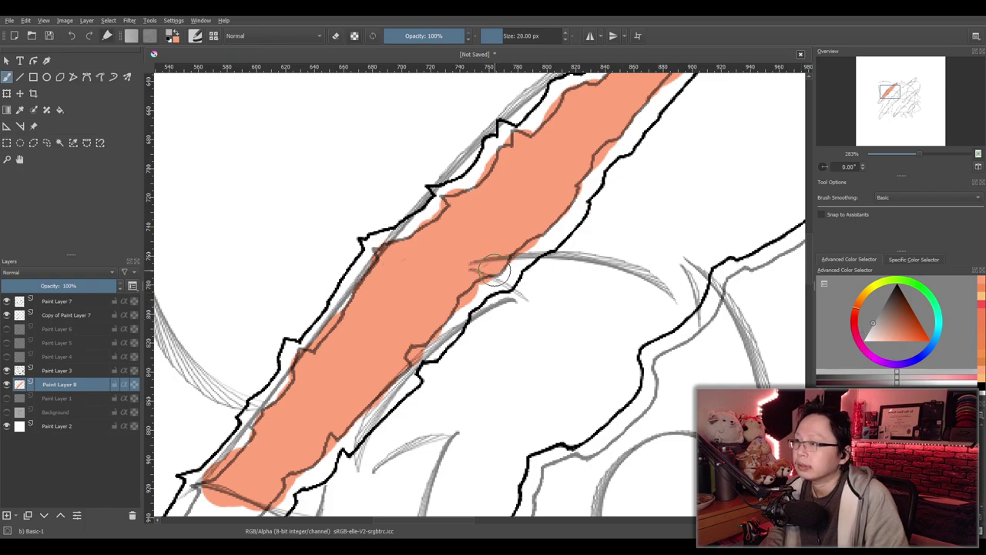
pyautogui.write('10')
pyautogui.press('Return')
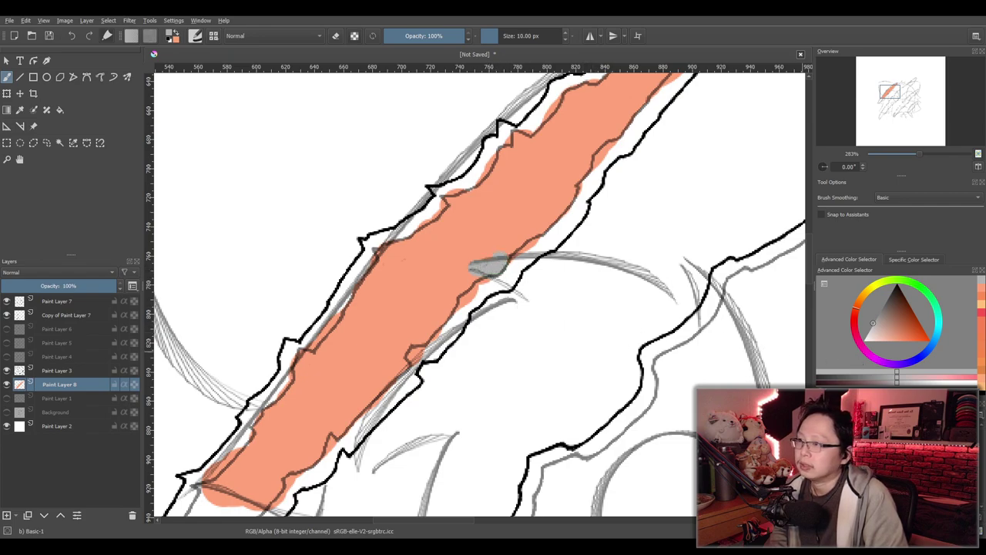
# Select the eraser and Copy of Paint Layer 7, and examine the claw-mark outlines close up and across the sketch
pyautogui.press('e')
pyautogui.press('/')
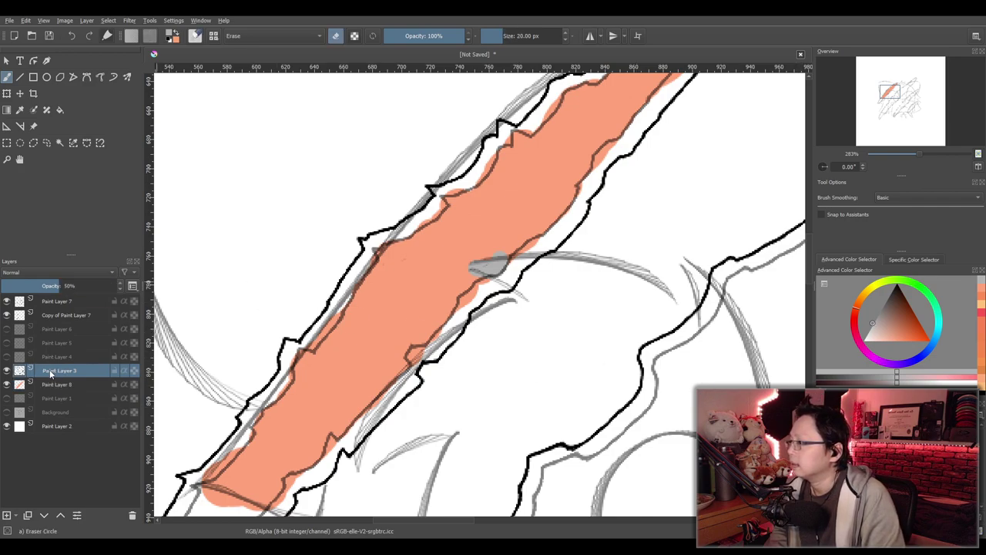
pyautogui.click(59, 314)
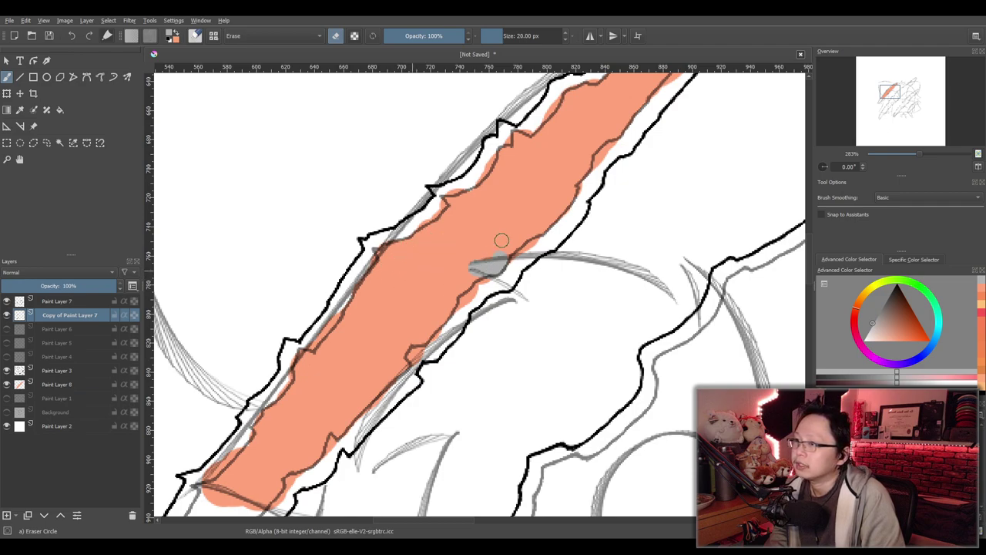
pyautogui.scroll(-2, 491, 224)
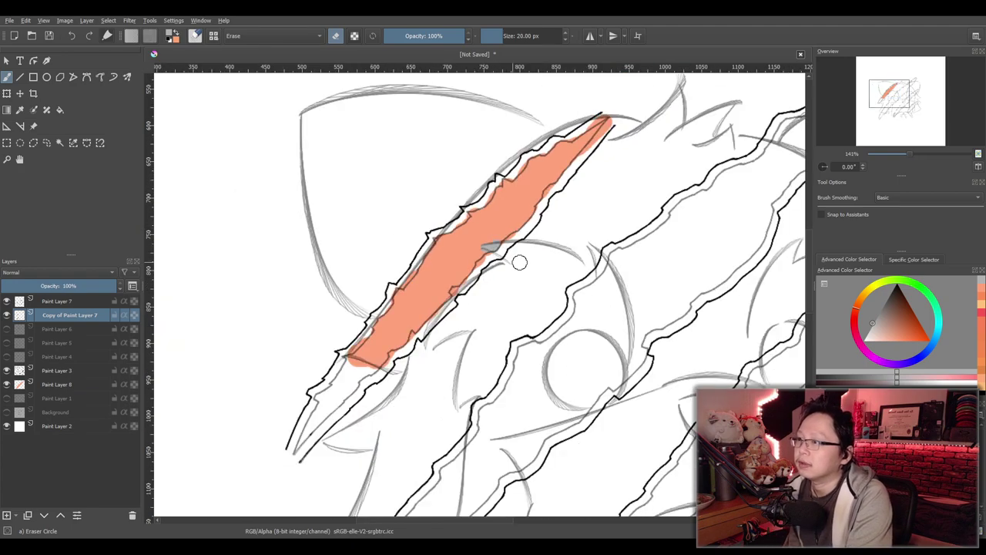
pyautogui.scroll(3, 520, 278)
pyautogui.scroll(-2, 563, 275)
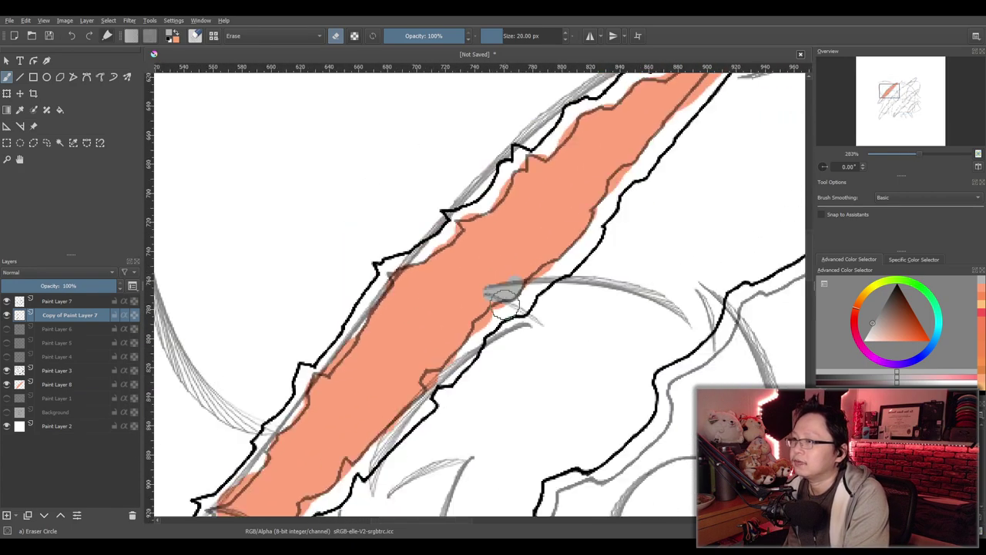
pyautogui.moveTo(635, 411); pyautogui.dragTo(332, 224)
pyautogui.scroll(2, 609, 411)
pyautogui.scroll(-3, 460, 292)
pyautogui.moveTo(407, 327); pyautogui.dragTo(591, 326)
pyautogui.scroll(-2, 590, 325)
pyautogui.scroll(2, 590, 381)
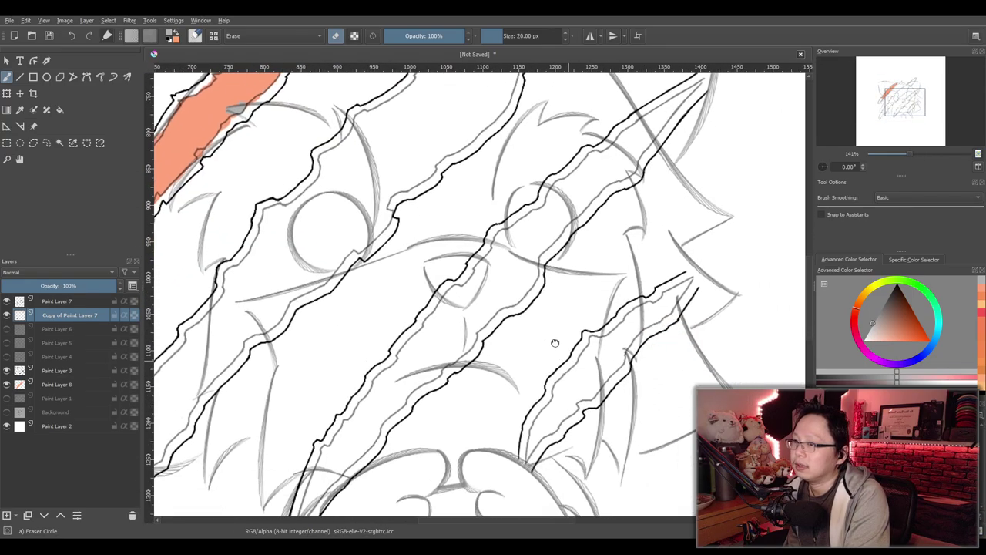
pyautogui.scroll(1, 542, 344)
pyautogui.moveTo(162, 115); pyautogui.dragTo(398, 299)
pyautogui.scroll(2, 433, 193)
pyautogui.moveTo(433, 193); pyautogui.dragTo(515, 283)
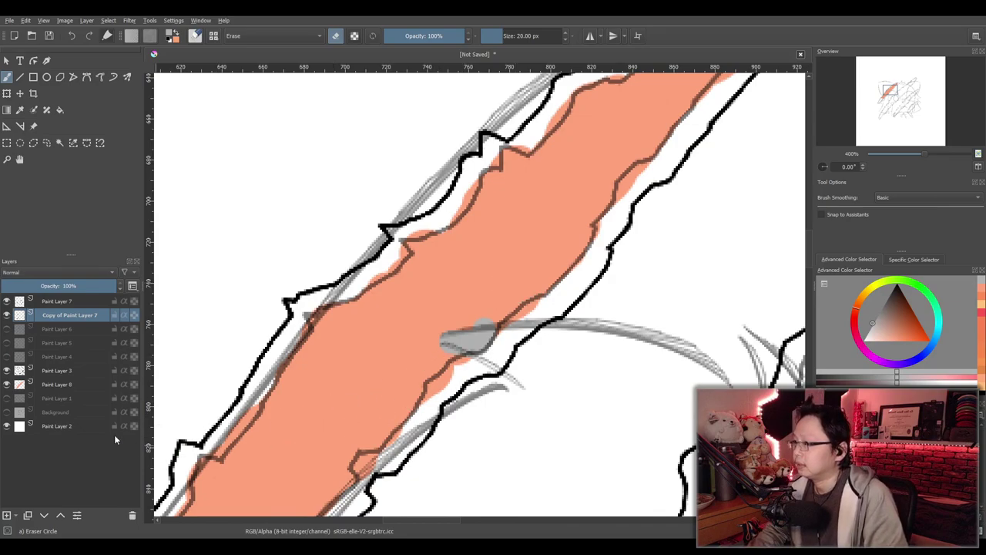
# Return to Paint Layer 8 with the orange Basic-1 brush and cover the grey spill above the brow marking
pyautogui.click(72, 387)
pyautogui.press('b')
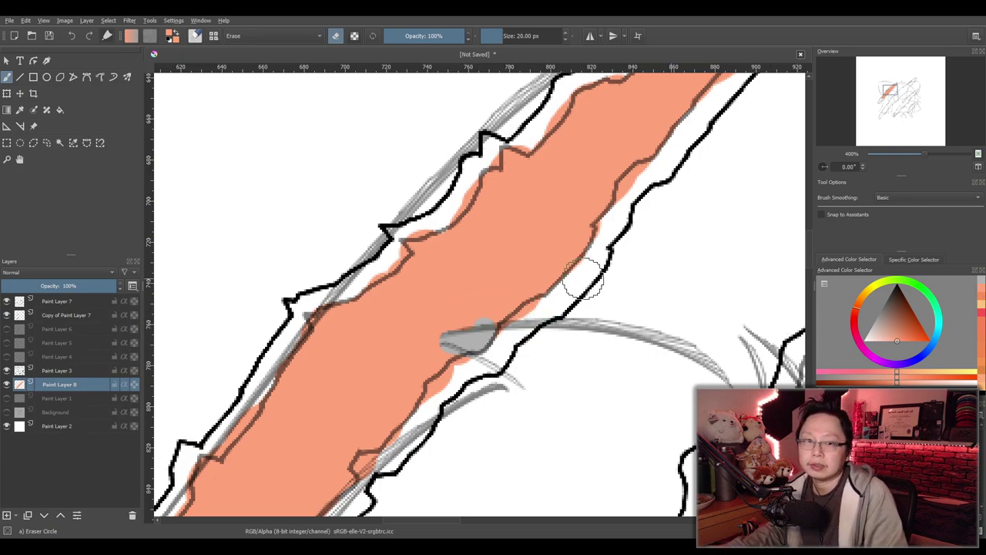
pyautogui.moveTo(455, 311); pyautogui.dragTo(476, 309)
pyautogui.hotkey('ctrl', 'z')
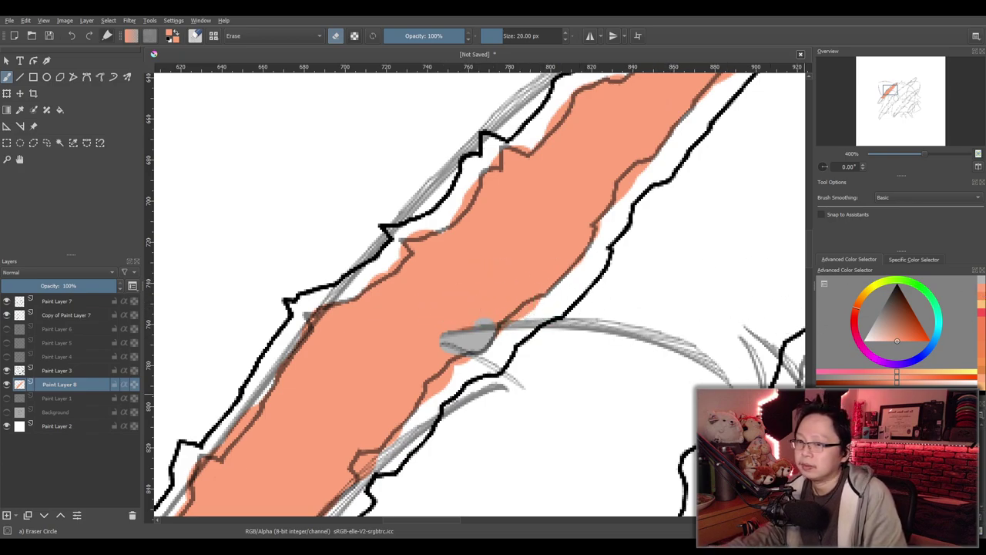
pyautogui.press('/')
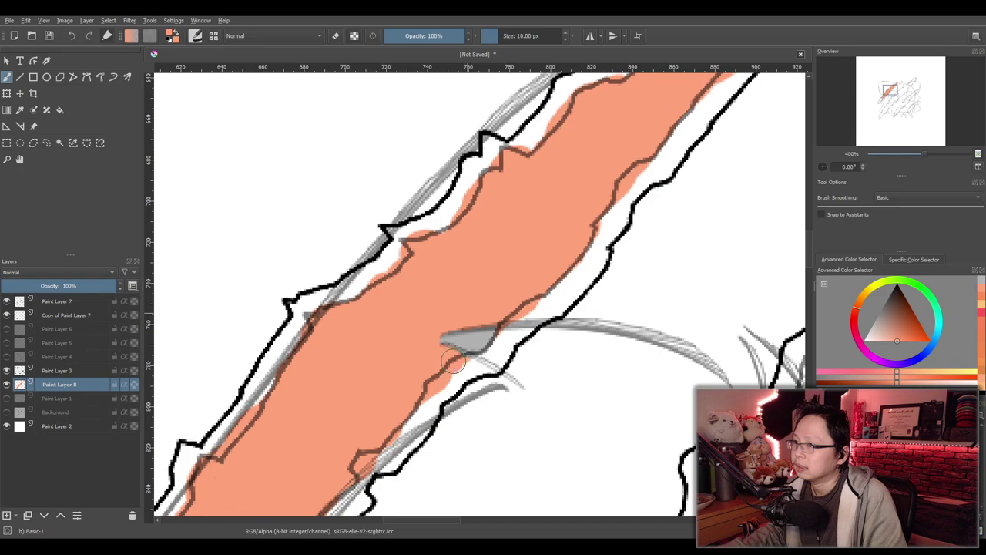
# Paint a light orange edge along the head line at the ear's base inside the second claw mark
pyautogui.scroll(-3, 441, 359)
pyautogui.moveTo(446, 472); pyautogui.dragTo(468, 286)
pyautogui.scroll(1, 450, 356)
pyautogui.moveTo(478, 422); pyautogui.dragTo(346, 387)
pyautogui.scroll(-2, 359, 356)
pyautogui.moveTo(456, 275); pyautogui.dragTo(352, 374)
pyautogui.scroll(2, 355, 362)
pyautogui.moveTo(369, 327); pyautogui.dragTo(332, 343)
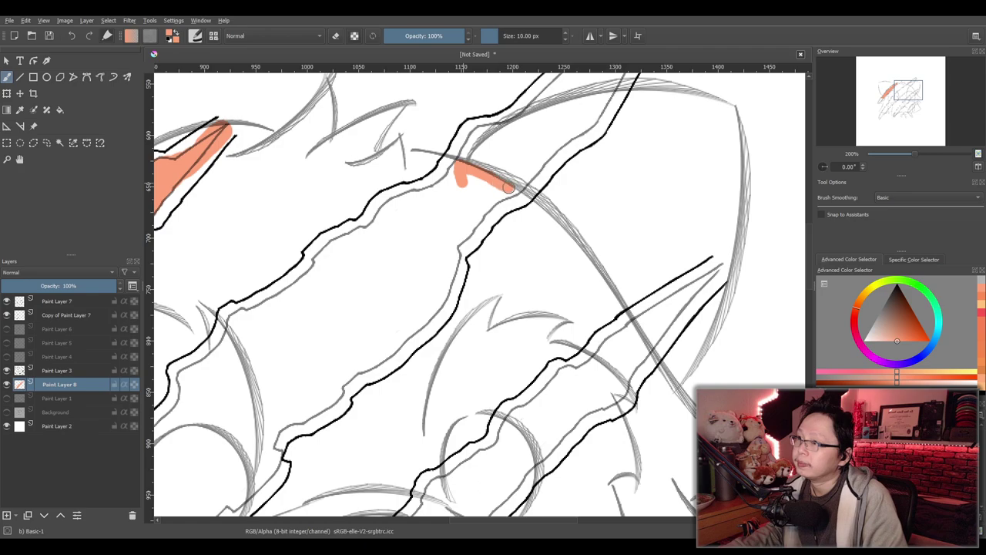
pyautogui.moveTo(505, 192); pyautogui.dragTo(471, 181)
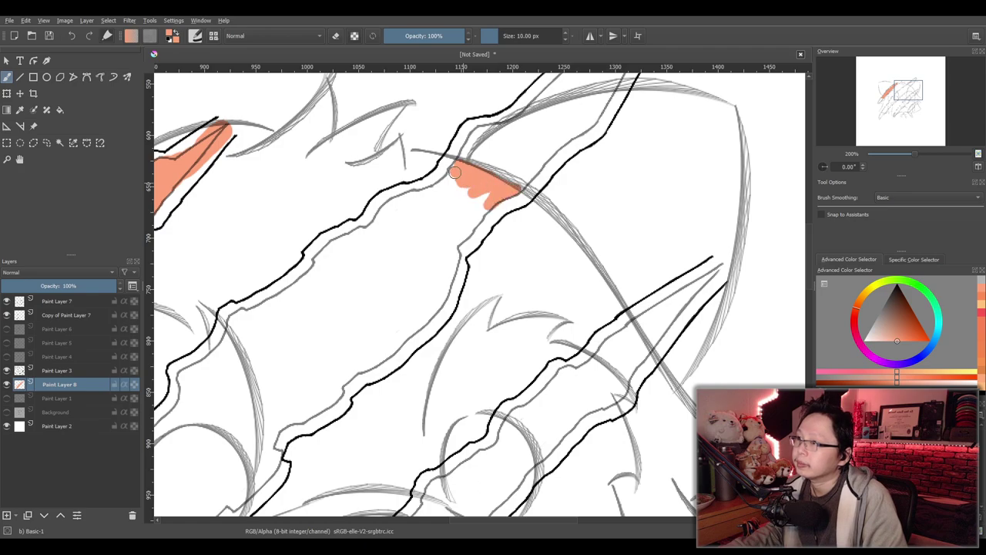
# Set the brush size to 30 px and fill the forehead area of the second claw mark with light orange
pyautogui.doubleClick(537, 36)
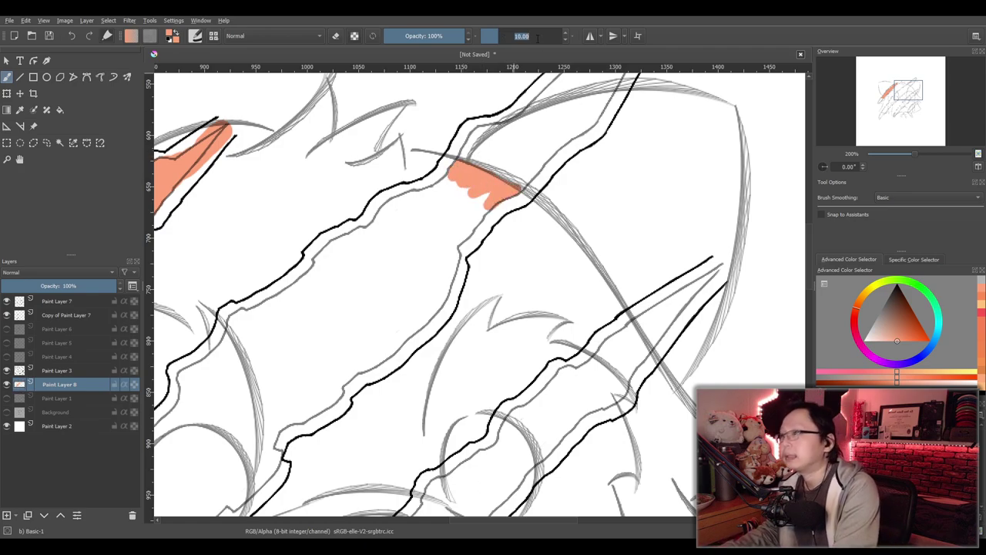
pyautogui.write('30')
pyautogui.press('Return')
pyautogui.moveTo(478, 198)
pyautogui.mouseDown()
pyautogui.moveTo(454, 188)
pyautogui.moveTo(398, 213)
pyautogui.moveTo(337, 254)
pyautogui.moveTo(345, 251)
pyautogui.moveTo(314, 289)
pyautogui.moveTo(246, 324)
pyautogui.moveTo(206, 373)
pyautogui.moveTo(248, 335)
pyautogui.moveTo(267, 384)
pyautogui.moveTo(269, 446)
pyautogui.moveTo(254, 481)
pyautogui.moveTo(281, 414)
pyautogui.moveTo(374, 354)
pyautogui.moveTo(438, 289)
pyautogui.moveTo(454, 242)
pyautogui.moveTo(444, 228)
pyautogui.moveTo(426, 223)
pyautogui.moveTo(389, 247)
pyautogui.moveTo(307, 313)
pyautogui.moveTo(276, 359)
pyautogui.moveTo(299, 371)
pyautogui.moveTo(313, 336)
pyautogui.moveTo(425, 246)
pyautogui.moveTo(311, 369)
pyautogui.moveTo(416, 273)
pyautogui.moveTo(388, 298)
pyautogui.mouseUp()
pyautogui.scroll(-2, 390, 288)
pyautogui.scroll(2, 377, 338)
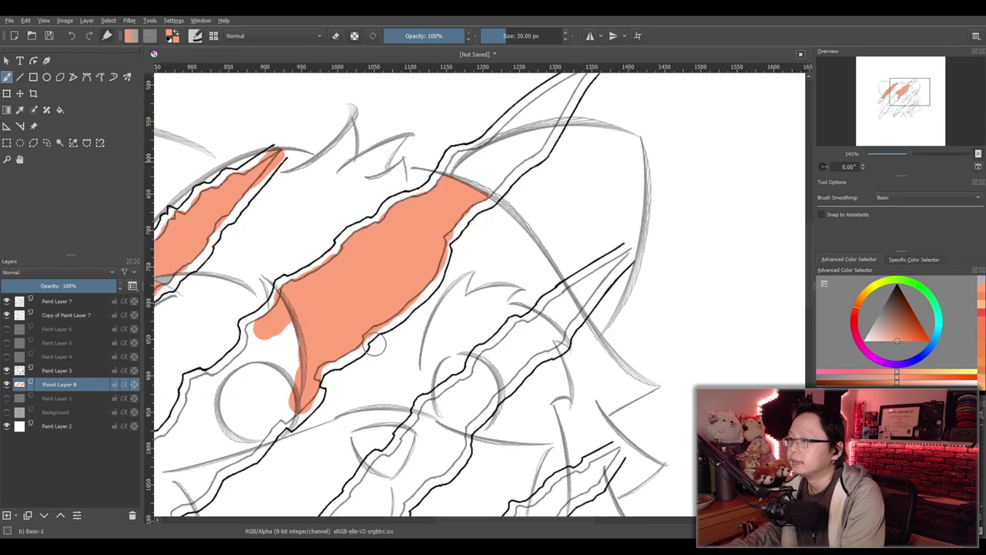
# Paint a light orange patch where the third claw mark crosses the head line below the ear
pyautogui.moveTo(696, 291); pyautogui.dragTo(550, 267)
pyautogui.scroll(2, 504, 255)
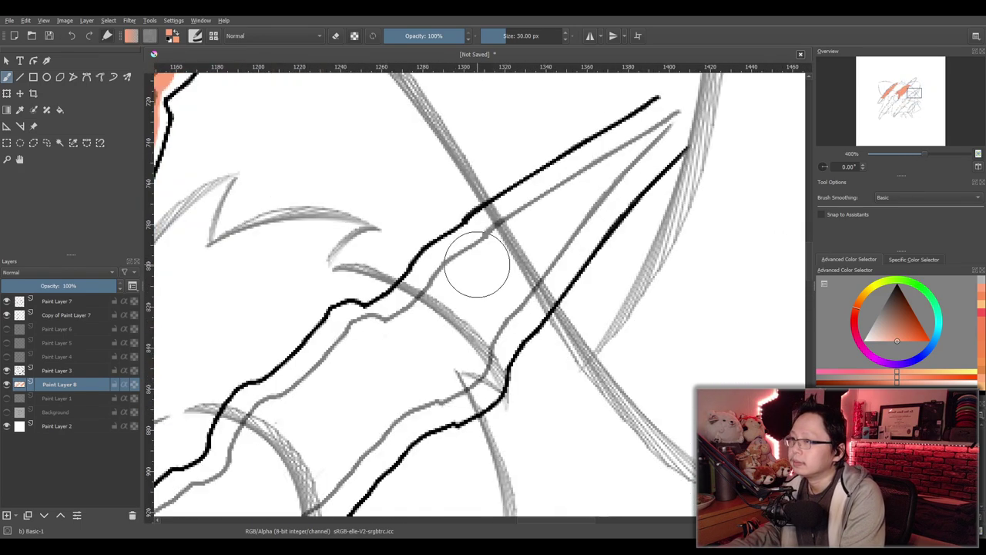
pyautogui.moveTo(493, 282)
pyautogui.mouseDown()
pyautogui.moveTo(511, 248)
pyautogui.moveTo(513, 278)
pyautogui.moveTo(492, 300)
pyautogui.moveTo(453, 292)
pyautogui.moveTo(487, 326)
pyautogui.moveTo(478, 309)
pyautogui.moveTo(447, 295)
pyautogui.moveTo(499, 253)
pyautogui.mouseUp()
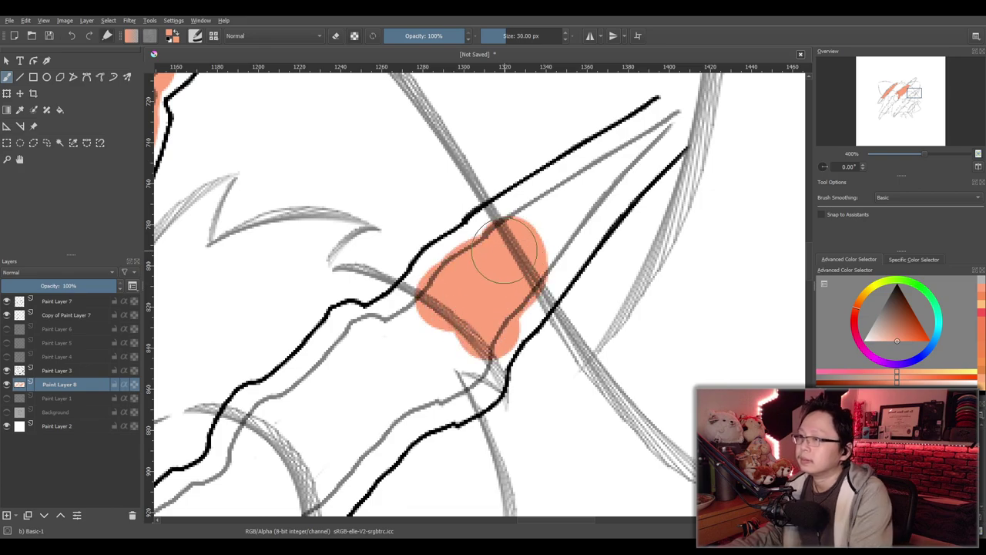
pyautogui.scroll(-3, 506, 251)
pyautogui.press('-')
pyautogui.press('-')
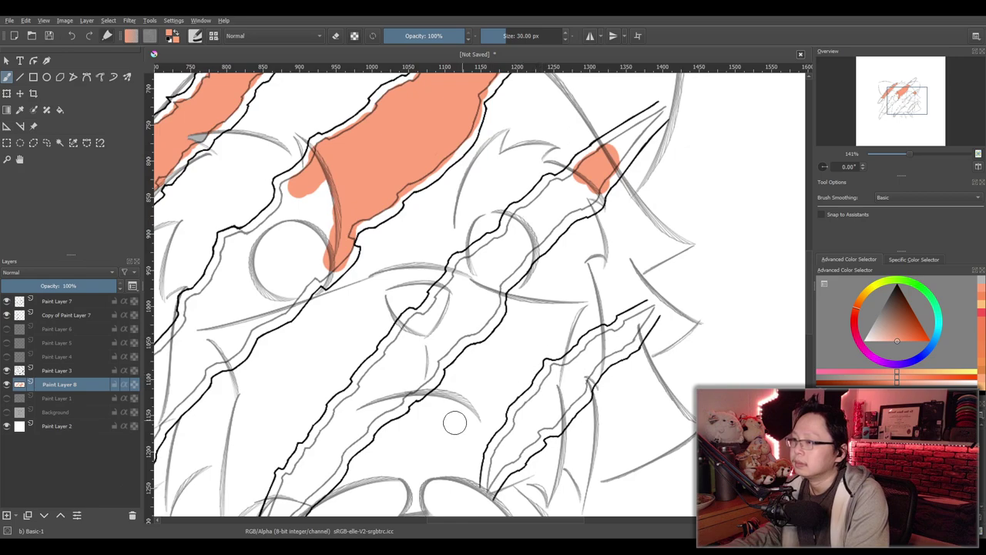
# Paint the lower tip of the third claw mark, beside the paw, light orange
pyautogui.moveTo(456, 422); pyautogui.dragTo(520, 360)
pyautogui.moveTo(432, 435); pyautogui.dragTo(450, 372)
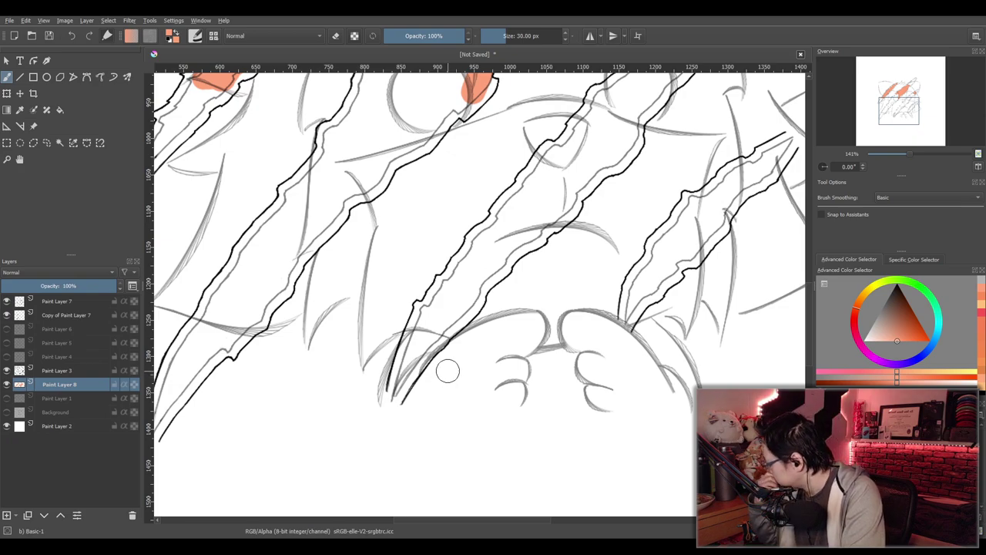
pyautogui.scroll(1, 447, 371)
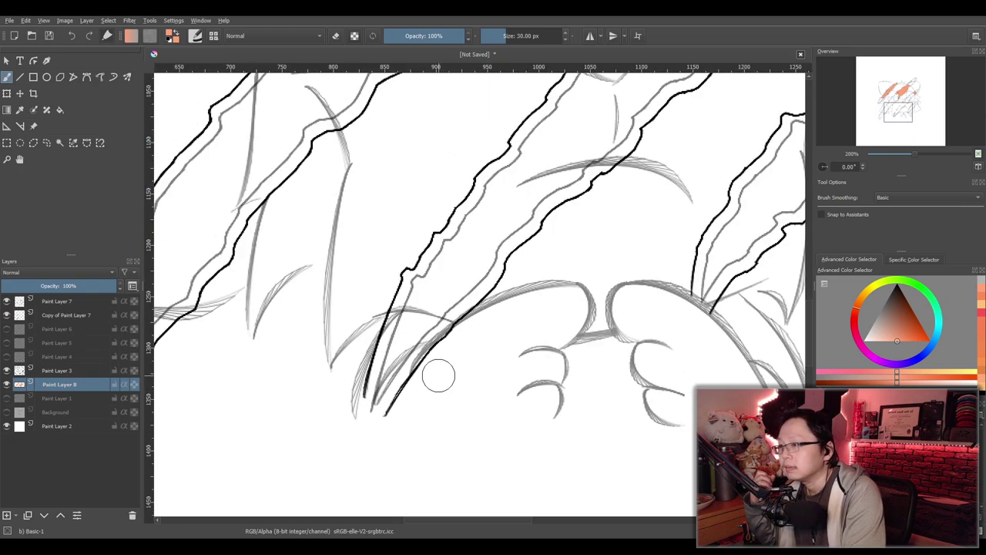
pyautogui.scroll(1, 438, 376)
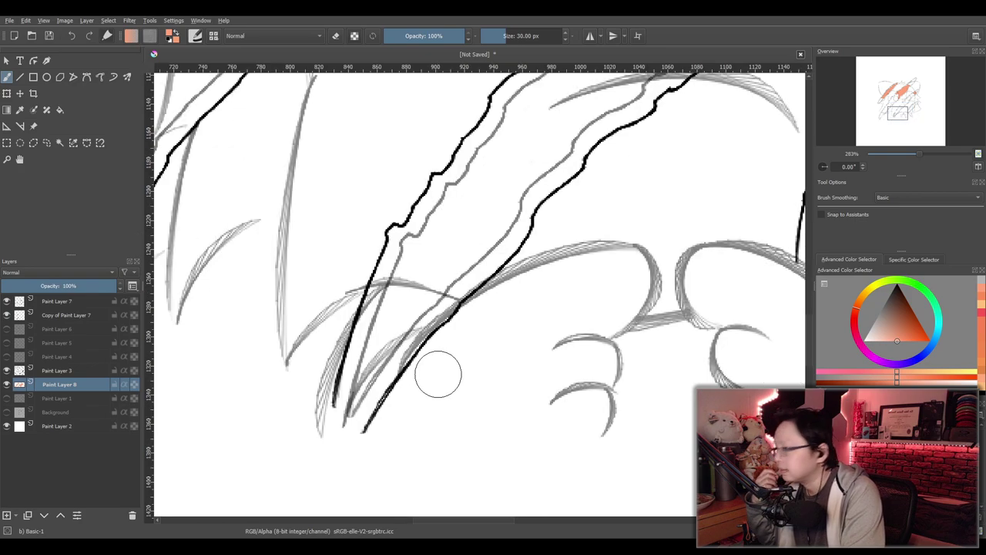
pyautogui.moveTo(409, 275)
pyautogui.mouseDown()
pyautogui.moveTo(422, 295)
pyautogui.moveTo(393, 315)
pyautogui.moveTo(360, 397)
pyautogui.mouseUp()
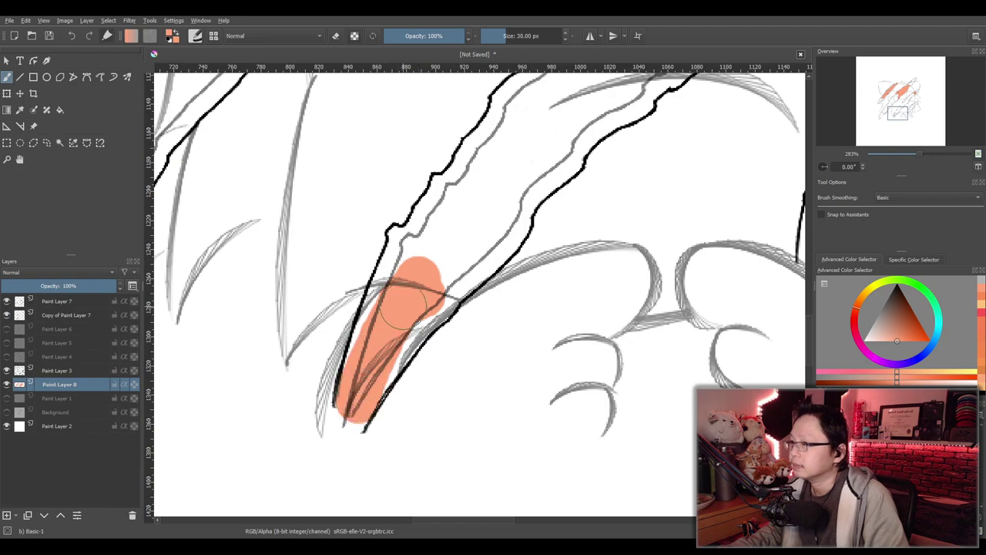
# Try to paint the middle of the short fourth claw mark on the cheek light orange
pyautogui.scroll(-7, 404, 308)
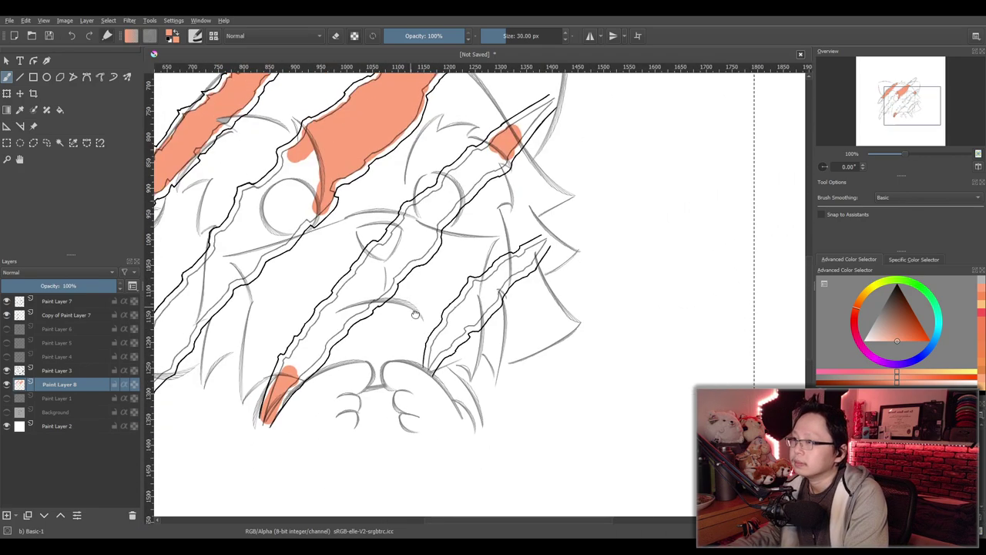
pyautogui.moveTo(411, 308); pyautogui.dragTo(465, 359)
pyautogui.scroll(4, 574, 346)
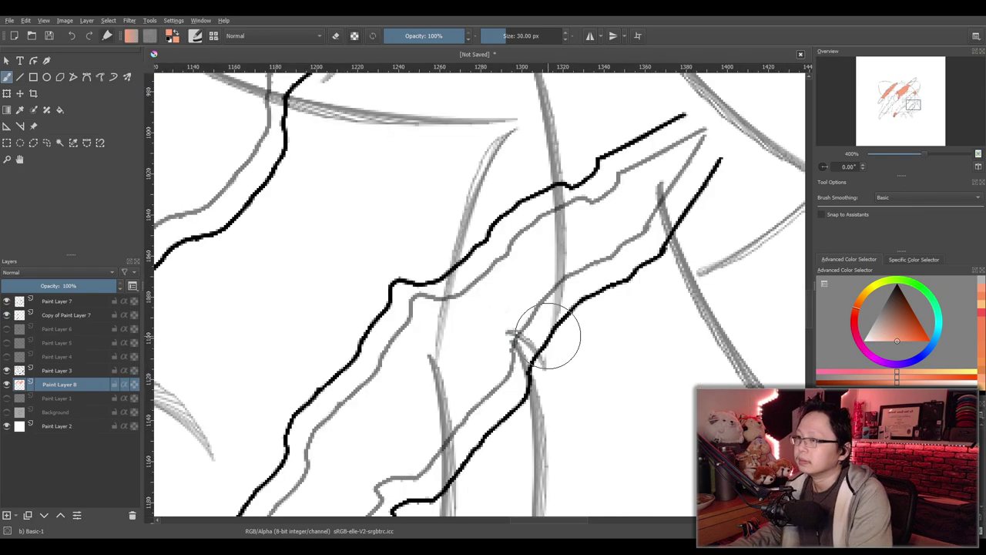
pyautogui.moveTo(463, 332)
pyautogui.mouseDown()
pyautogui.moveTo(550, 238)
pyautogui.moveTo(524, 275)
pyautogui.moveTo(518, 262)
pyautogui.moveTo(502, 282)
pyautogui.moveTo(481, 362)
pyautogui.moveTo(456, 378)
pyautogui.moveTo(447, 401)
pyautogui.moveTo(457, 321)
pyautogui.mouseUp()
pyautogui.scroll(-3, 497, 303)
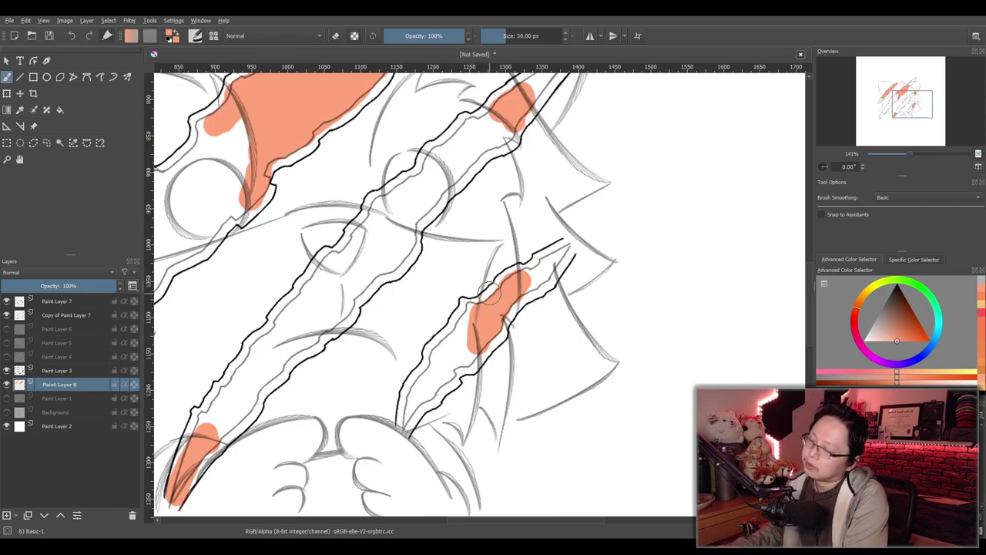
pyautogui.scroll(-1, 489, 293)
pyautogui.scroll(1, 487, 289)
pyautogui.scroll(-2, 481, 279)
pyautogui.scroll(2, 508, 287)
pyautogui.scroll(3, 508, 287)
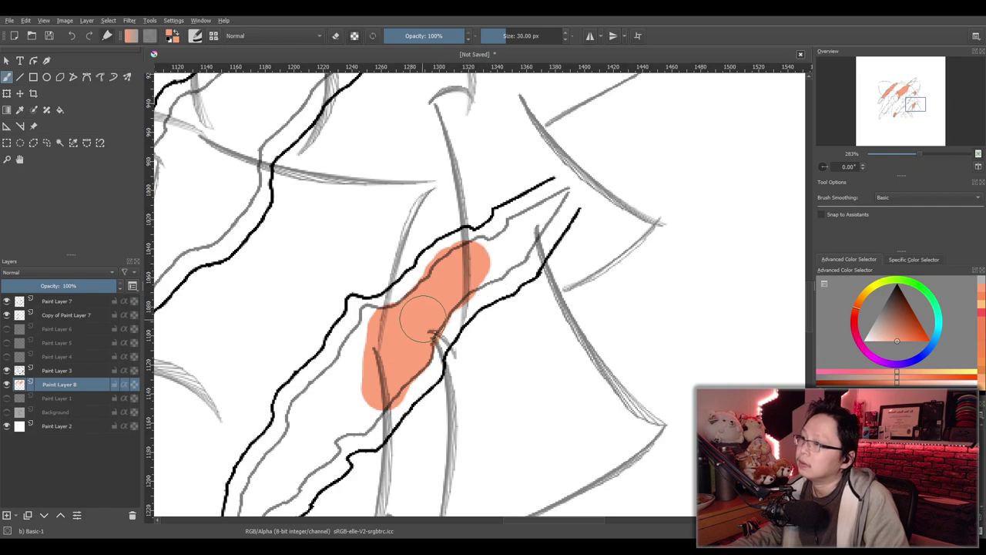
pyautogui.hotkey('ctrl', 'z')
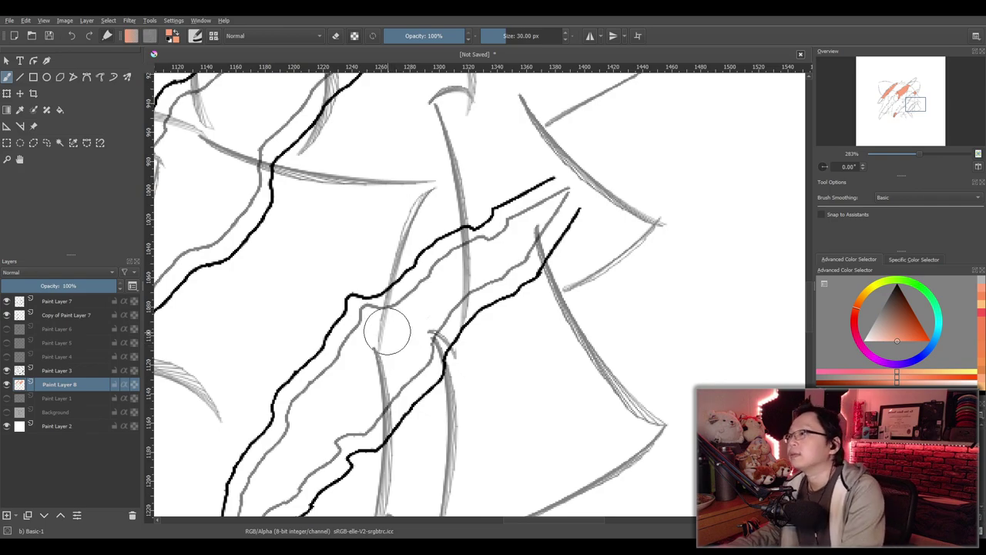
# Paint only the upper tip of the short fourth claw mark, outside the cheek line, light orange
pyautogui.scroll(-4, 395, 342)
pyautogui.scroll(2, 422, 310)
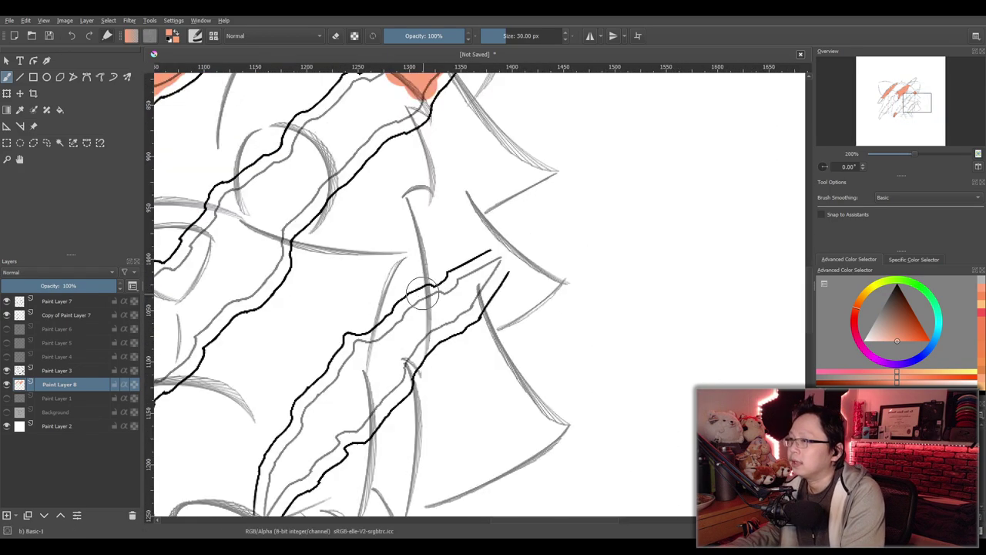
pyautogui.scroll(1, 423, 327)
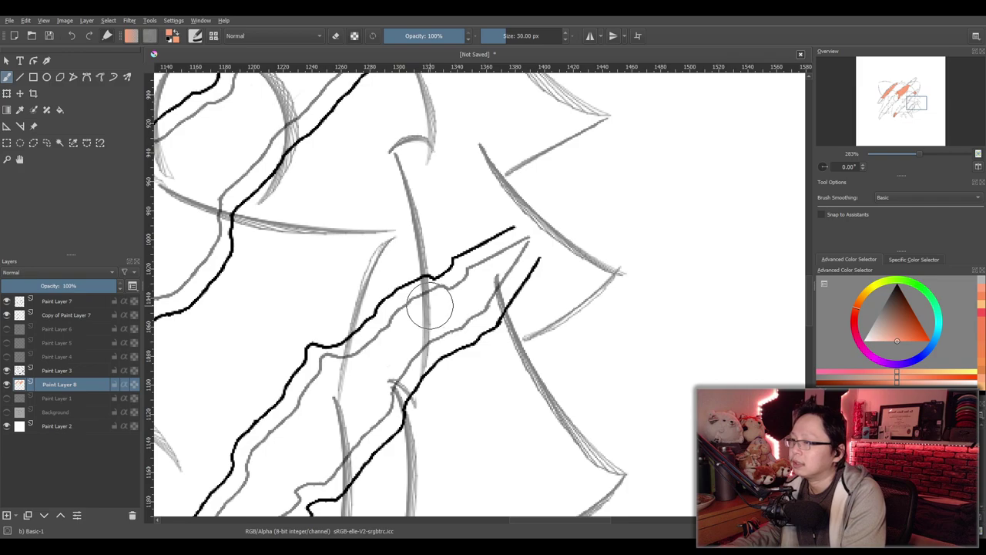
pyautogui.moveTo(455, 308)
pyautogui.mouseDown()
pyautogui.moveTo(428, 319)
pyautogui.moveTo(516, 254)
pyautogui.moveTo(434, 328)
pyautogui.mouseUp()
pyautogui.scroll(-4, 440, 288)
pyautogui.scroll(2, 374, 294)
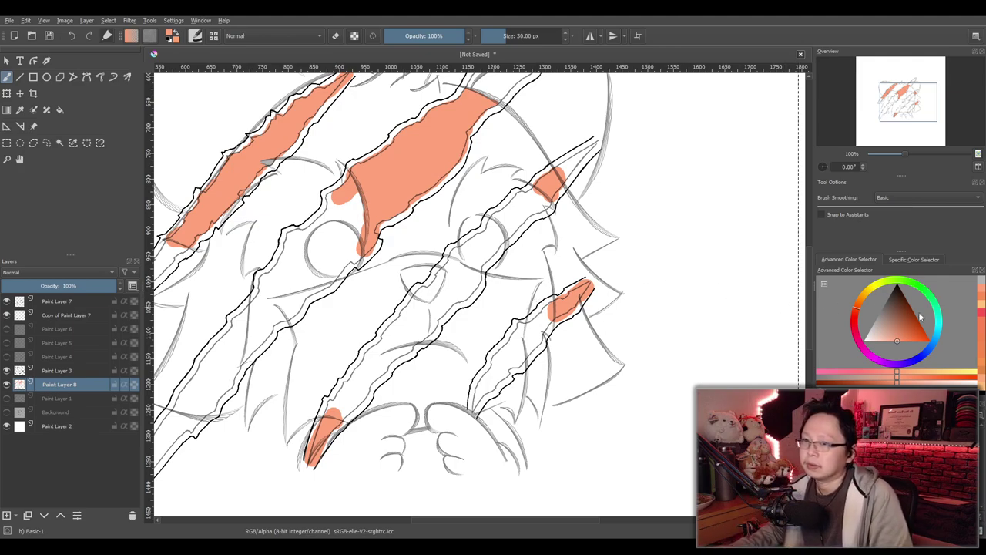
# Choose the light grey colour and paint the short fourth claw mark from the orange tip down past the cheek line
pyautogui.click(981, 285)
pyautogui.moveTo(501, 293); pyautogui.dragTo(498, 291)
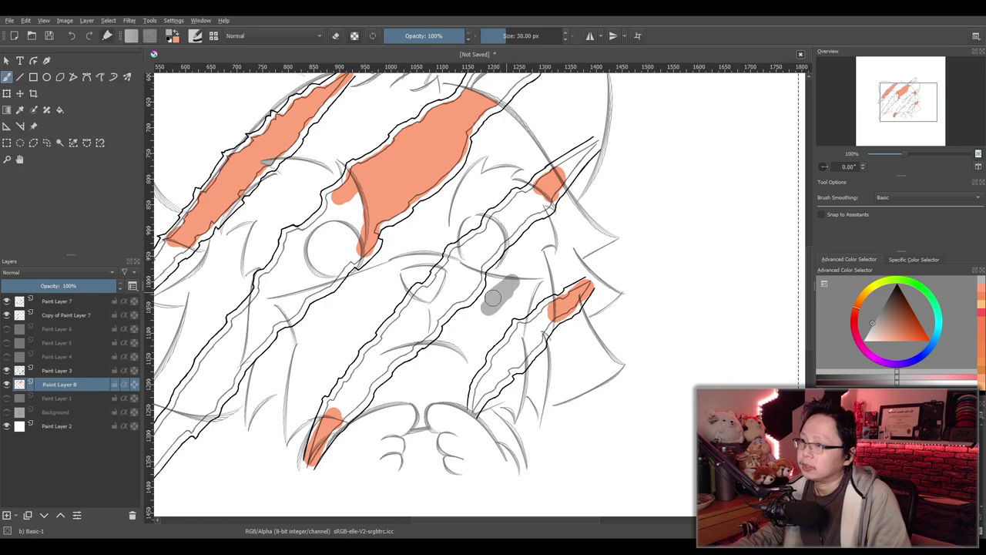
pyautogui.hotkey('ctrl', 'z')
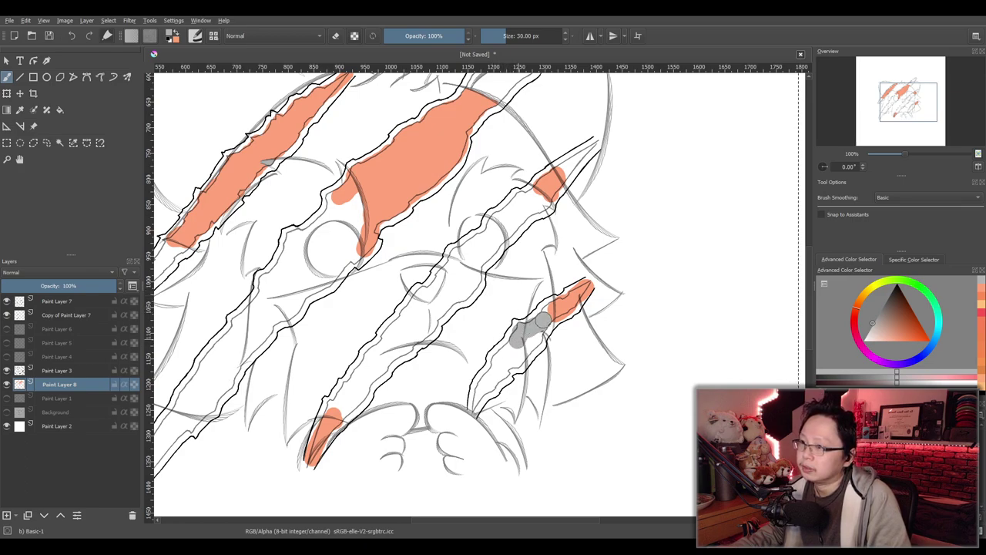
pyautogui.scroll(4, 542, 314)
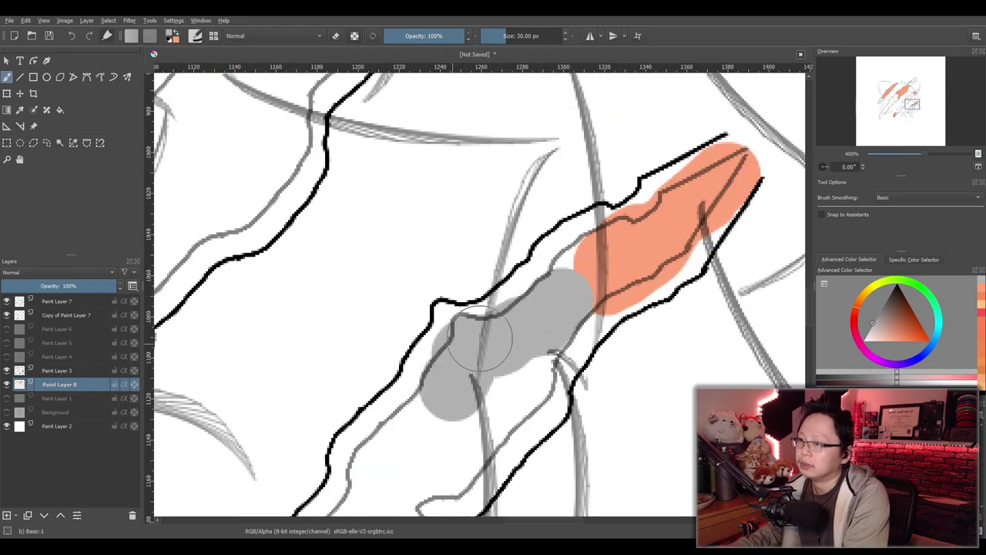
pyautogui.scroll(1, 531, 327)
pyautogui.moveTo(560, 302)
pyautogui.mouseDown()
pyautogui.moveTo(607, 292)
pyautogui.moveTo(584, 298)
pyautogui.moveTo(579, 287)
pyautogui.moveTo(590, 236)
pyautogui.mouseUp()
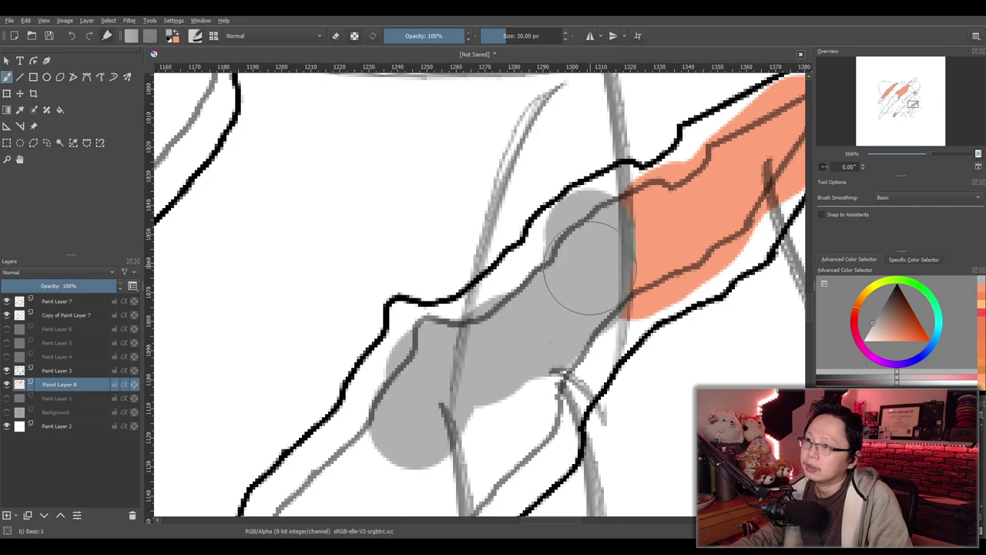
# Set the brush size to 10 px and paint the grey up to the orange edge and through the claw mark's middle
pyautogui.click(524, 36)
pyautogui.write('10')
pyautogui.press('Return')
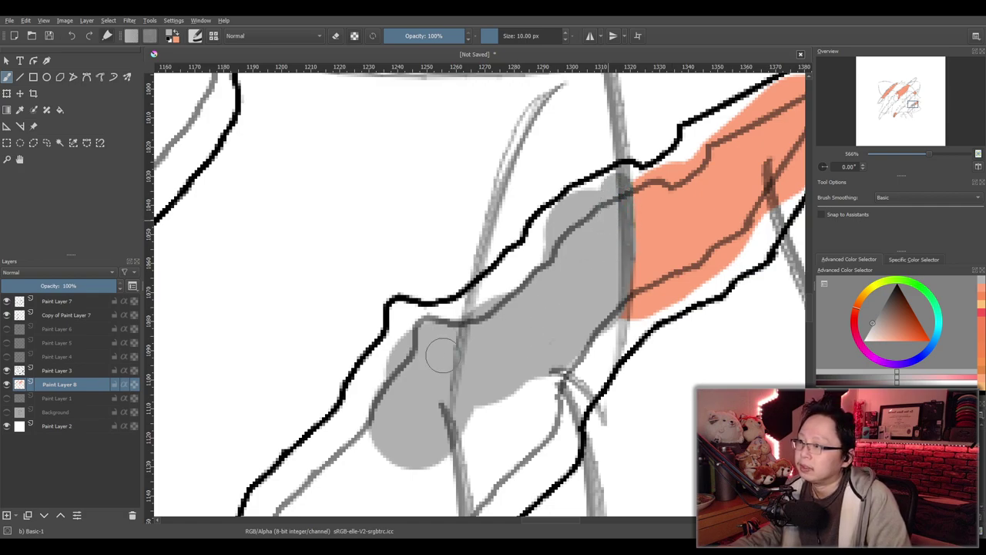
pyautogui.scroll(-3, 451, 390)
pyautogui.scroll(3, 463, 454)
pyautogui.moveTo(455, 425); pyautogui.dragTo(496, 288)
pyautogui.moveTo(568, 129)
pyautogui.mouseDown()
pyautogui.moveTo(542, 114)
pyautogui.moveTo(541, 127)
pyautogui.moveTo(594, 90)
pyautogui.moveTo(575, 109)
pyautogui.moveTo(568, 156)
pyautogui.moveTo(524, 185)
pyautogui.moveTo(512, 136)
pyautogui.moveTo(408, 187)
pyautogui.moveTo(401, 176)
pyautogui.moveTo(348, 226)
pyautogui.moveTo(382, 194)
pyautogui.moveTo(353, 219)
pyautogui.moveTo(396, 214)
pyautogui.moveTo(391, 266)
pyautogui.moveTo(451, 244)
pyautogui.moveTo(515, 202)
pyautogui.moveTo(450, 291)
pyautogui.moveTo(382, 281)
pyautogui.moveTo(314, 316)
pyautogui.moveTo(324, 299)
pyautogui.moveTo(370, 303)
pyautogui.moveTo(370, 337)
pyautogui.moveTo(384, 339)
pyautogui.moveTo(375, 346)
pyautogui.moveTo(388, 339)
pyautogui.moveTo(319, 379)
pyautogui.mouseUp()
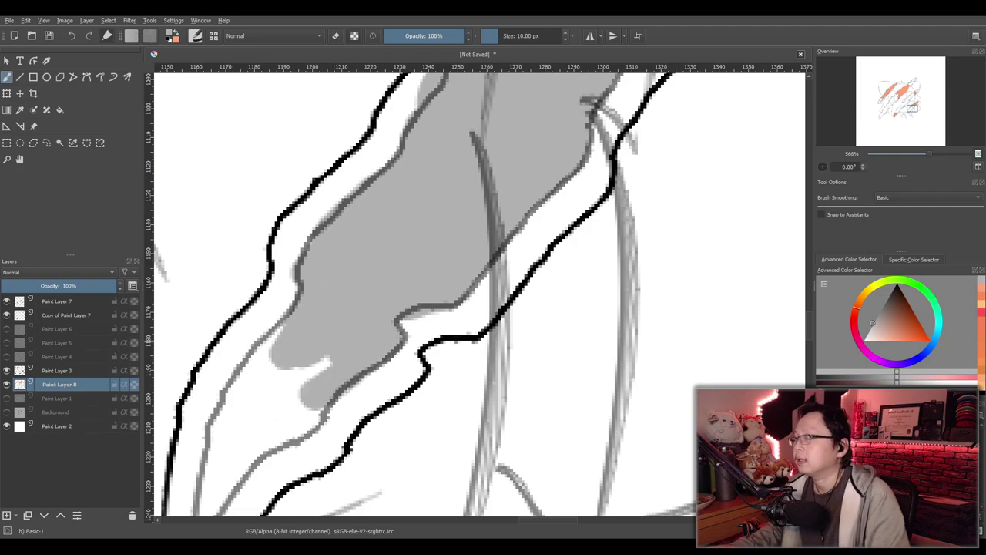
# Fill the narrow lower tip of the short fourth claw mark with light grey
pyautogui.scroll(-3, 341, 334)
pyautogui.moveTo(359, 343)
pyautogui.mouseDown()
pyautogui.moveTo(424, 329)
pyautogui.moveTo(355, 312)
pyautogui.moveTo(367, 292)
pyautogui.moveTo(352, 304)
pyautogui.moveTo(312, 367)
pyautogui.moveTo(299, 435)
pyautogui.moveTo(352, 335)
pyautogui.moveTo(350, 365)
pyautogui.moveTo(378, 349)
pyautogui.mouseUp()
pyautogui.scroll(2, 436, 307)
pyautogui.scroll(-6, 405, 303)
pyautogui.scroll(3, 456, 262)
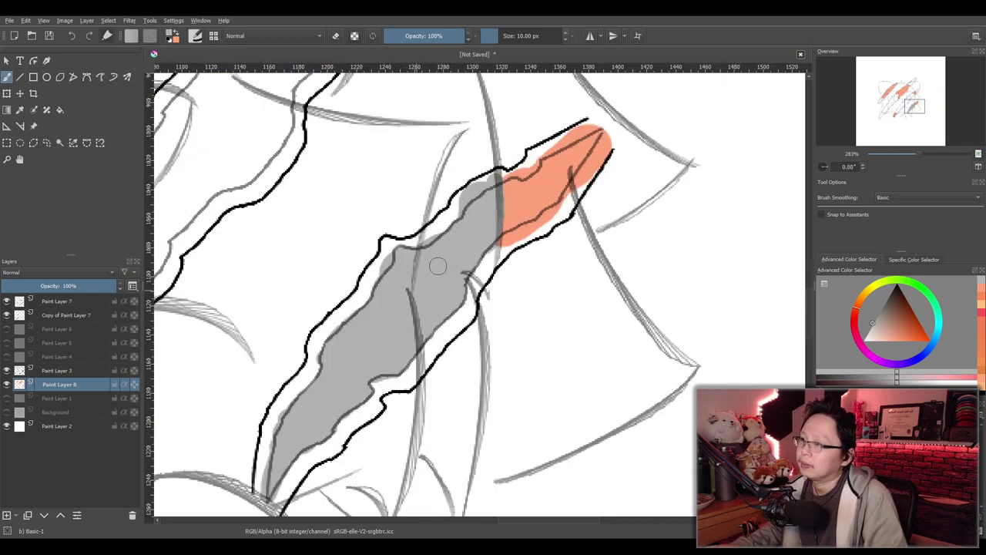
# Paint the lower part of the third claw mark light grey, starting from its orange lower tip
pyautogui.scroll(-6, 483, 306)
pyautogui.scroll(4, 526, 310)
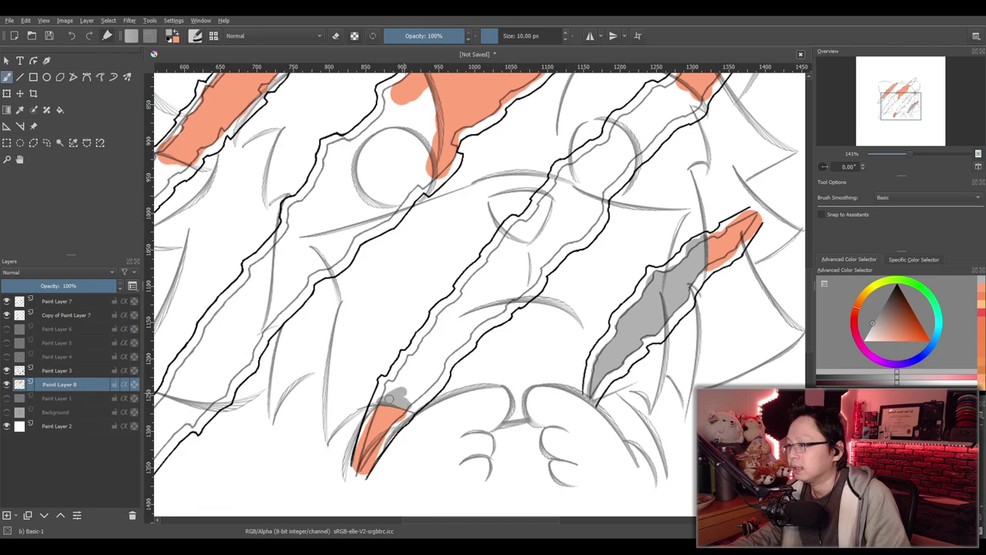
pyautogui.moveTo(405, 372)
pyautogui.mouseDown()
pyautogui.moveTo(428, 356)
pyautogui.moveTo(415, 377)
pyautogui.mouseUp()
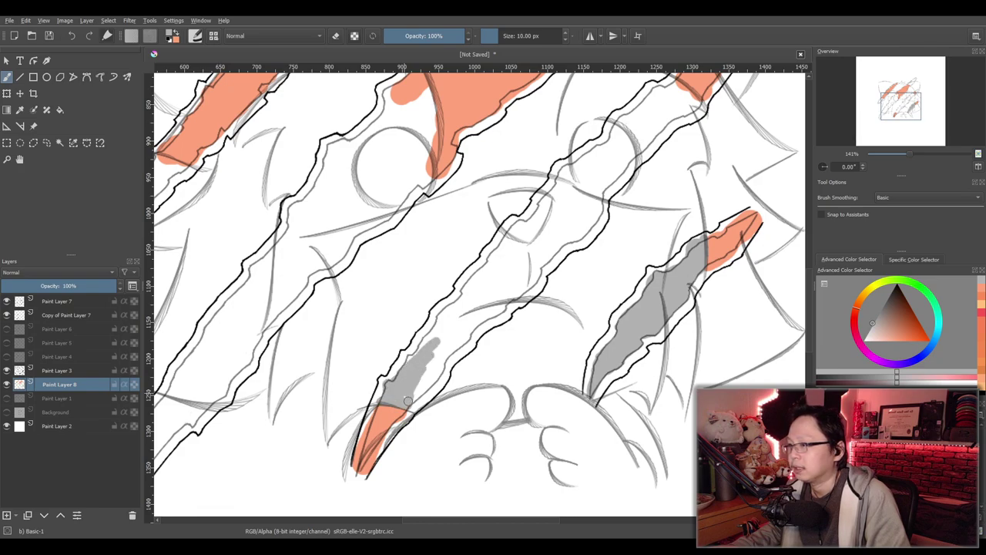
pyautogui.moveTo(439, 359); pyautogui.dragTo(422, 374)
pyautogui.moveTo(424, 340)
pyautogui.mouseDown()
pyautogui.moveTo(423, 364)
pyautogui.moveTo(453, 343)
pyautogui.mouseUp()
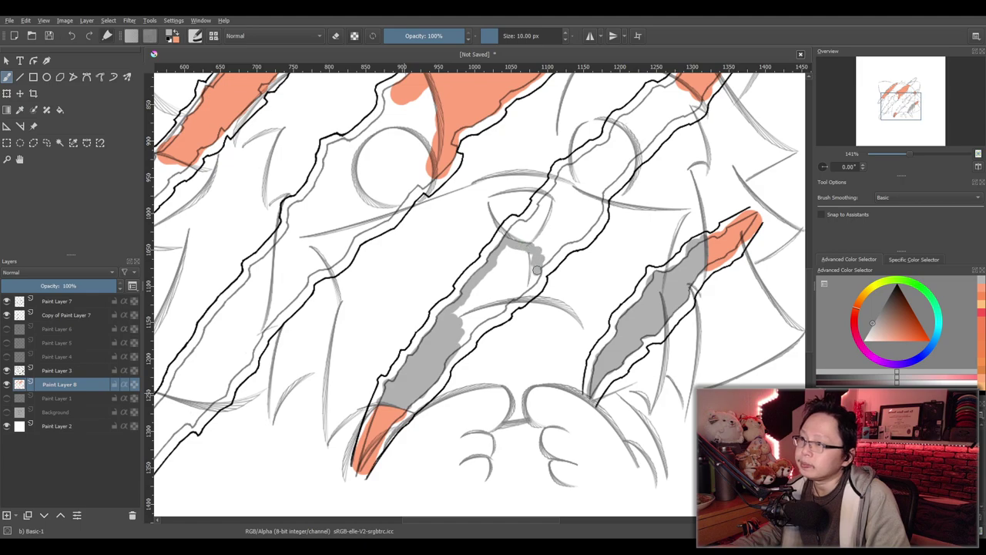
# Continue the light grey up the third claw mark around the nose to the line below the eye, leaving the nose unpainted
pyautogui.moveTo(459, 343)
pyautogui.mouseDown()
pyautogui.moveTo(480, 309)
pyautogui.moveTo(453, 315)
pyautogui.moveTo(459, 329)
pyautogui.moveTo(527, 276)
pyautogui.mouseUp()
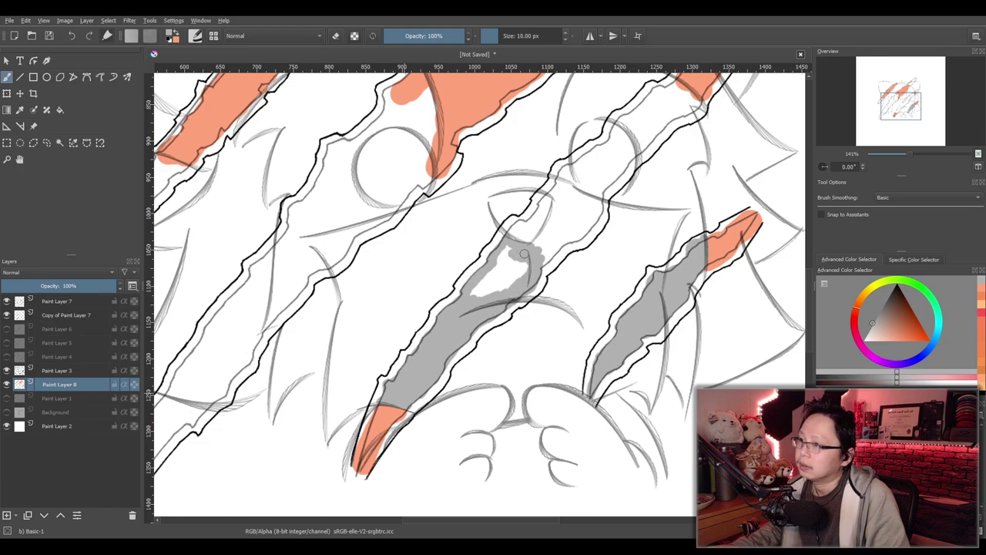
pyautogui.moveTo(493, 266)
pyautogui.mouseDown()
pyautogui.moveTo(472, 295)
pyautogui.moveTo(482, 271)
pyautogui.moveTo(481, 296)
pyautogui.moveTo(519, 268)
pyautogui.mouseUp()
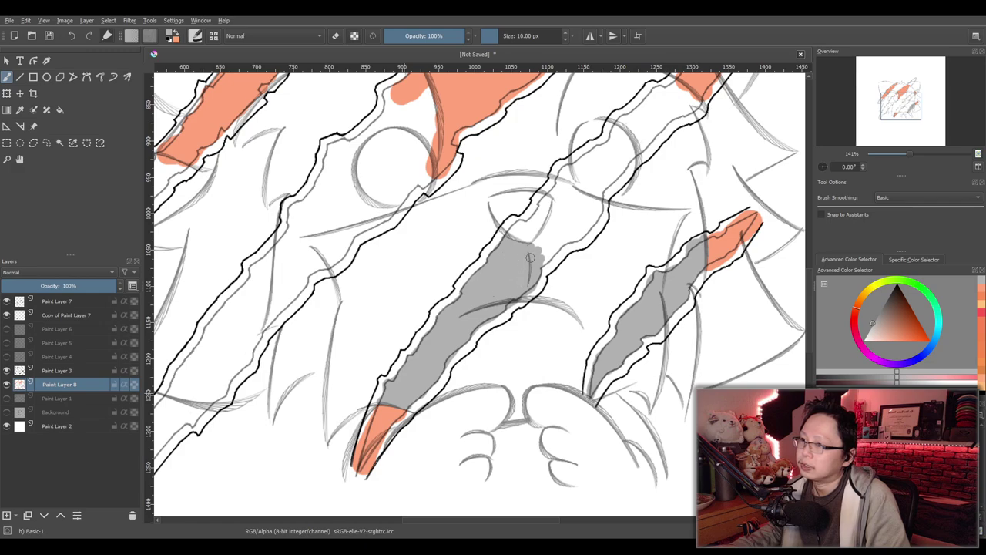
pyautogui.moveTo(557, 247); pyautogui.dragTo(575, 237)
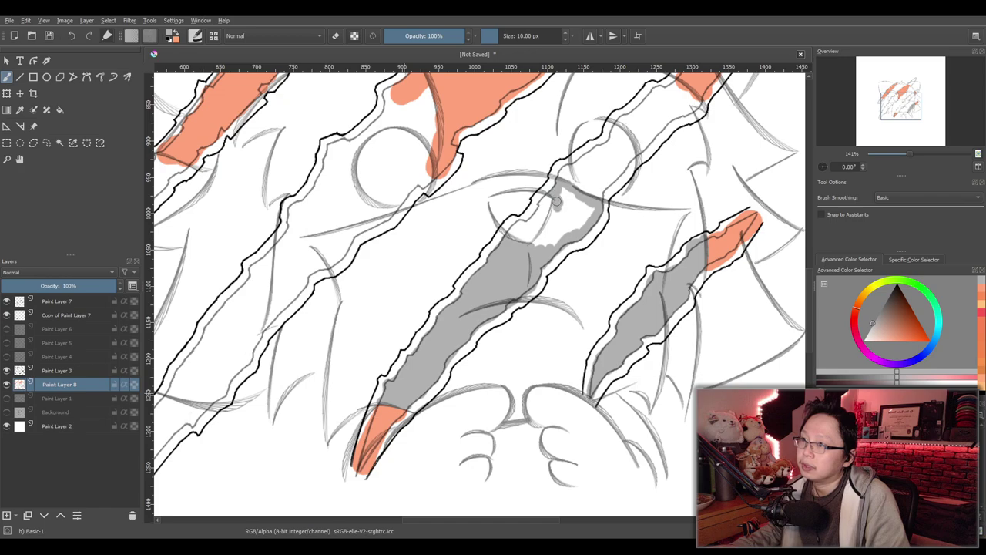
pyautogui.moveTo(537, 240)
pyautogui.mouseDown()
pyautogui.moveTo(568, 218)
pyautogui.moveTo(549, 248)
pyautogui.moveTo(588, 207)
pyautogui.mouseUp()
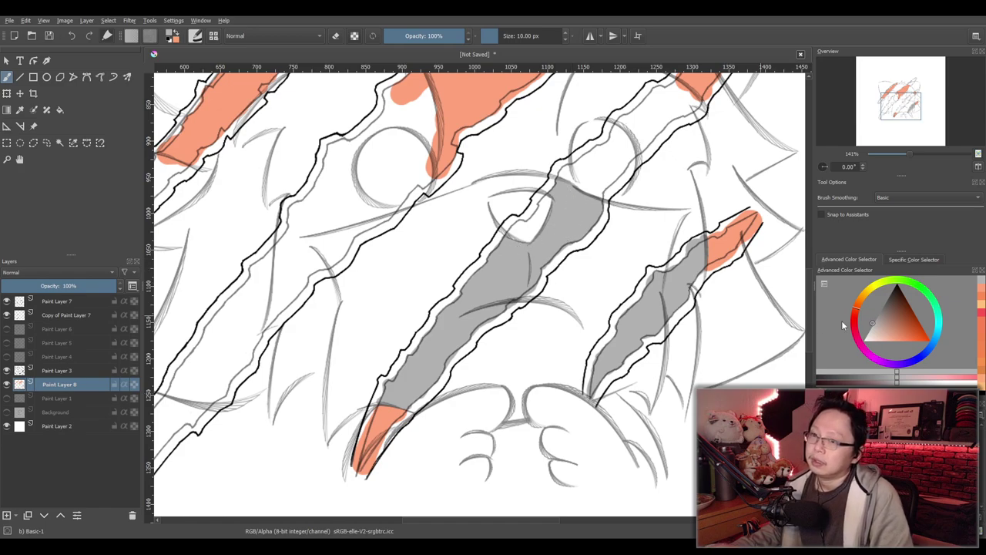
# Choose a dark grey and paint the parts of the nose and the eye that lie inside the third claw mark
pyautogui.click(886, 298)
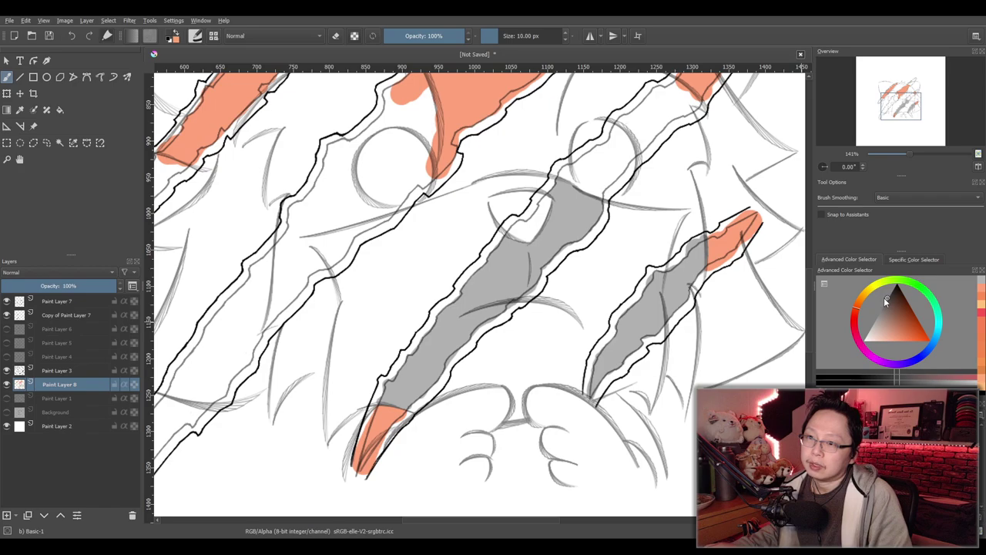
pyautogui.click(520, 232)
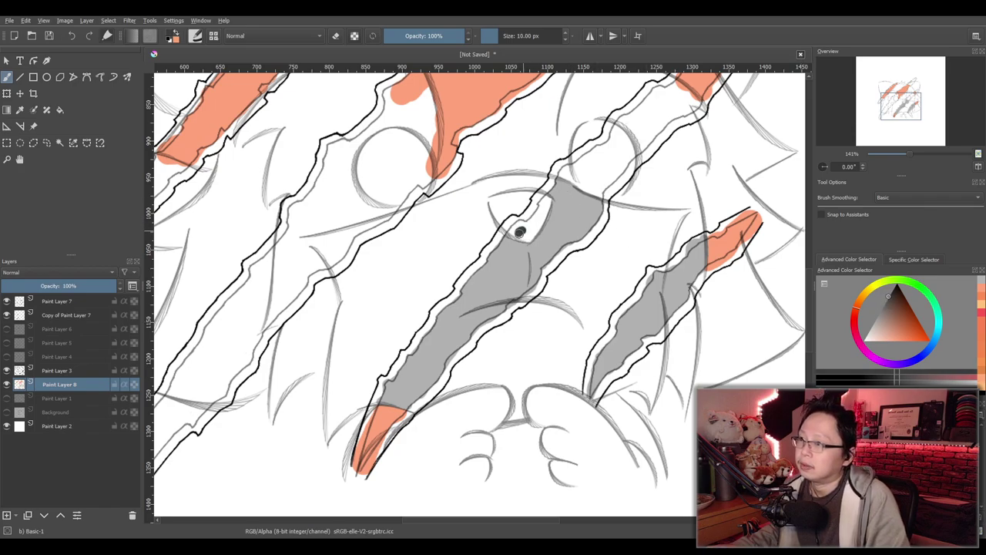
pyautogui.moveTo(517, 233); pyautogui.dragTo(508, 235)
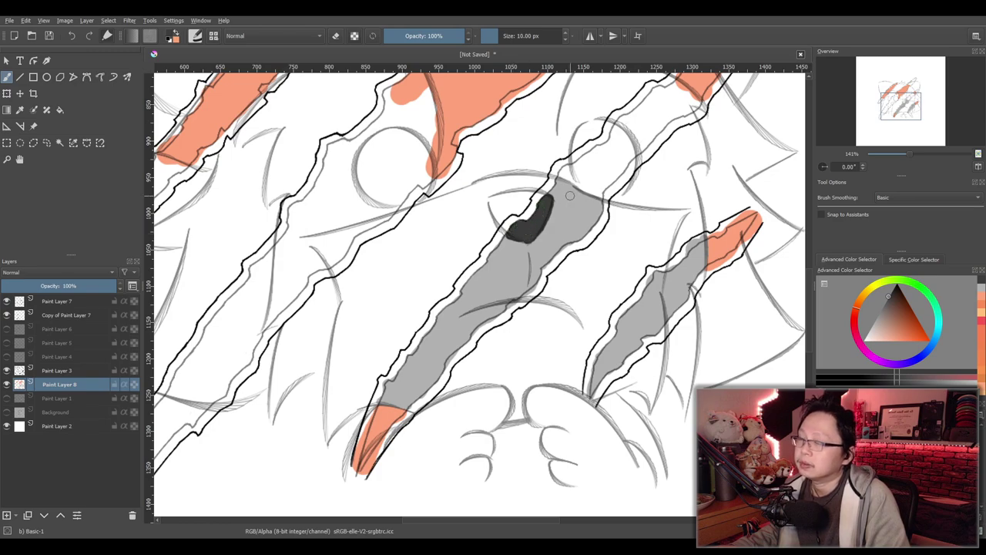
pyautogui.moveTo(570, 196)
pyautogui.mouseDown()
pyautogui.moveTo(464, 290)
pyautogui.moveTo(390, 337)
pyautogui.moveTo(391, 358)
pyautogui.moveTo(446, 381)
pyautogui.moveTo(459, 354)
pyautogui.moveTo(550, 264)
pyautogui.moveTo(533, 218)
pyautogui.moveTo(495, 188)
pyautogui.moveTo(449, 258)
pyautogui.moveTo(434, 253)
pyautogui.moveTo(368, 303)
pyautogui.moveTo(385, 346)
pyautogui.moveTo(403, 315)
pyautogui.moveTo(400, 297)
pyautogui.moveTo(384, 334)
pyautogui.moveTo(389, 353)
pyautogui.moveTo(414, 321)
pyautogui.moveTo(428, 351)
pyautogui.moveTo(446, 351)
pyautogui.moveTo(473, 293)
pyautogui.moveTo(429, 296)
pyautogui.moveTo(453, 261)
pyautogui.moveTo(473, 266)
pyautogui.moveTo(479, 296)
pyautogui.moveTo(501, 290)
pyautogui.moveTo(528, 242)
pyautogui.moveTo(509, 228)
pyautogui.moveTo(491, 245)
pyautogui.mouseUp()
pyautogui.scroll(3, 459, 282)
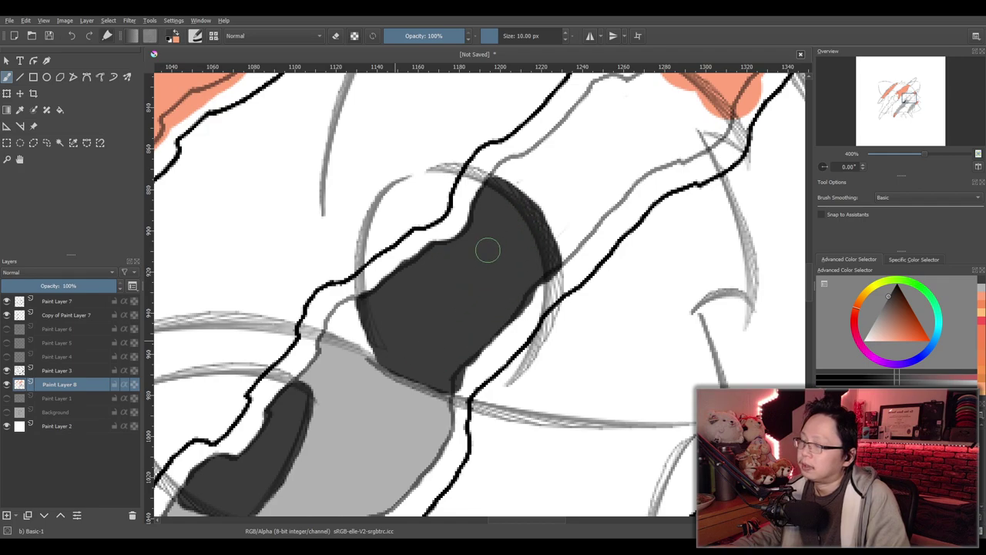
# Switch back to the recent light grey and fill the third claw mark between the dark eye and the orange patch
pyautogui.scroll(-2, 539, 238)
pyautogui.scroll(2, 589, 220)
pyautogui.scroll(-2, 588, 219)
pyautogui.scroll(3, 501, 290)
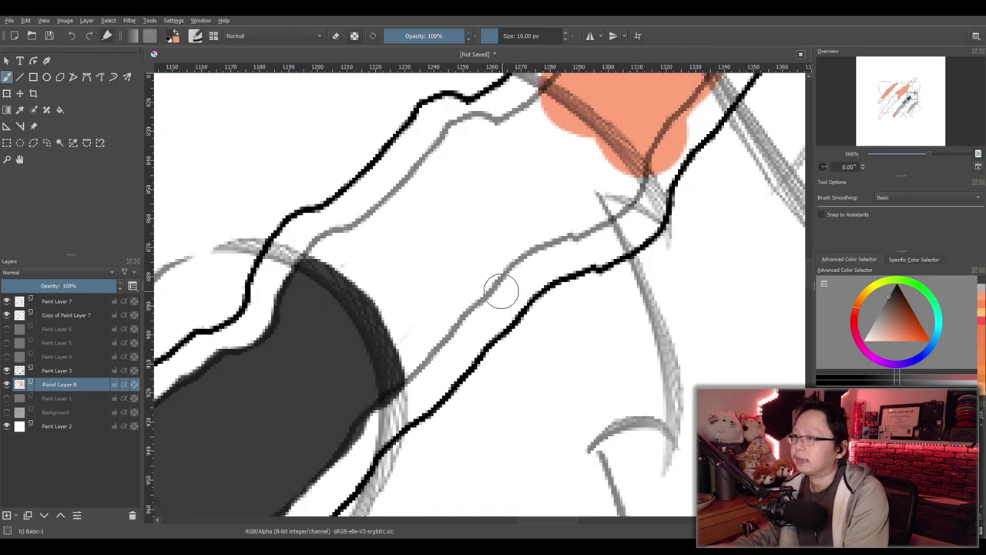
pyautogui.click(981, 293)
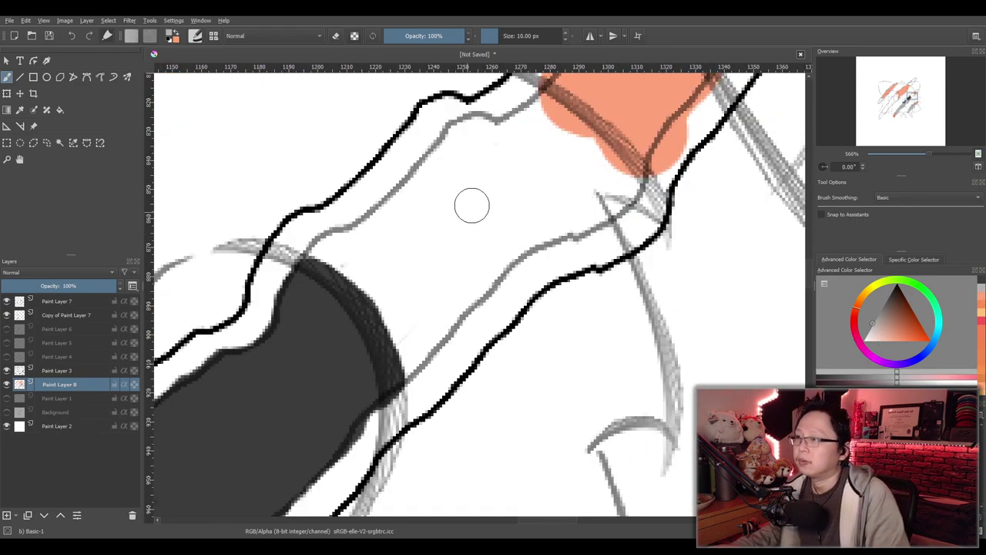
pyautogui.moveTo(554, 139)
pyautogui.mouseDown()
pyautogui.moveTo(549, 101)
pyautogui.moveTo(630, 173)
pyautogui.moveTo(617, 201)
pyautogui.moveTo(501, 258)
pyautogui.moveTo(417, 368)
pyautogui.moveTo(405, 325)
pyautogui.moveTo(414, 366)
pyautogui.moveTo(386, 298)
pyautogui.moveTo(323, 247)
pyautogui.moveTo(374, 226)
pyautogui.moveTo(459, 137)
pyautogui.moveTo(536, 113)
pyautogui.moveTo(449, 173)
pyautogui.moveTo(372, 248)
pyautogui.moveTo(422, 320)
pyautogui.moveTo(459, 241)
pyautogui.moveTo(469, 154)
pyautogui.moveTo(460, 253)
pyautogui.moveTo(471, 248)
pyautogui.moveTo(473, 275)
pyautogui.moveTo(564, 177)
pyautogui.moveTo(588, 172)
pyautogui.moveTo(557, 170)
pyautogui.mouseUp()
pyautogui.press('e')
pyautogui.click(61, 372)
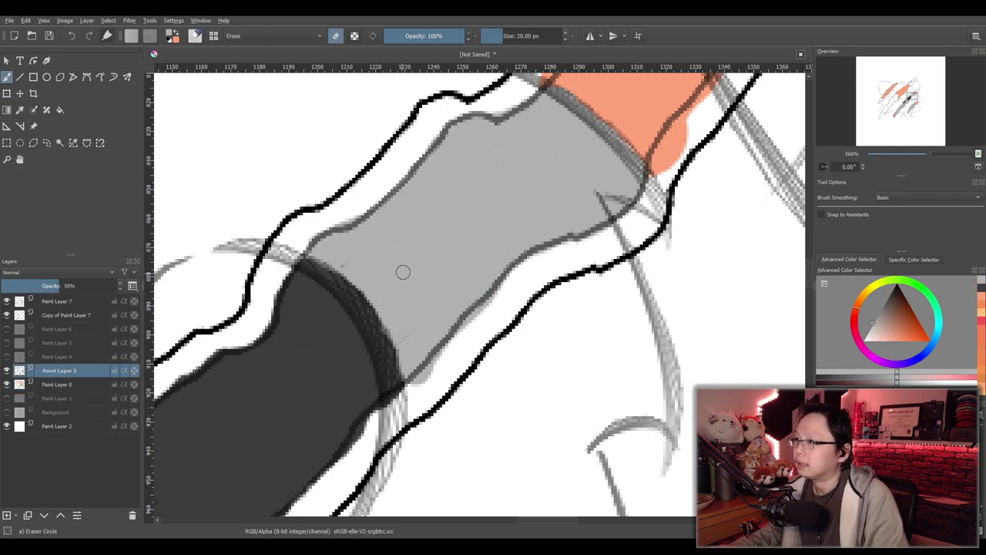
pyautogui.click(67, 316)
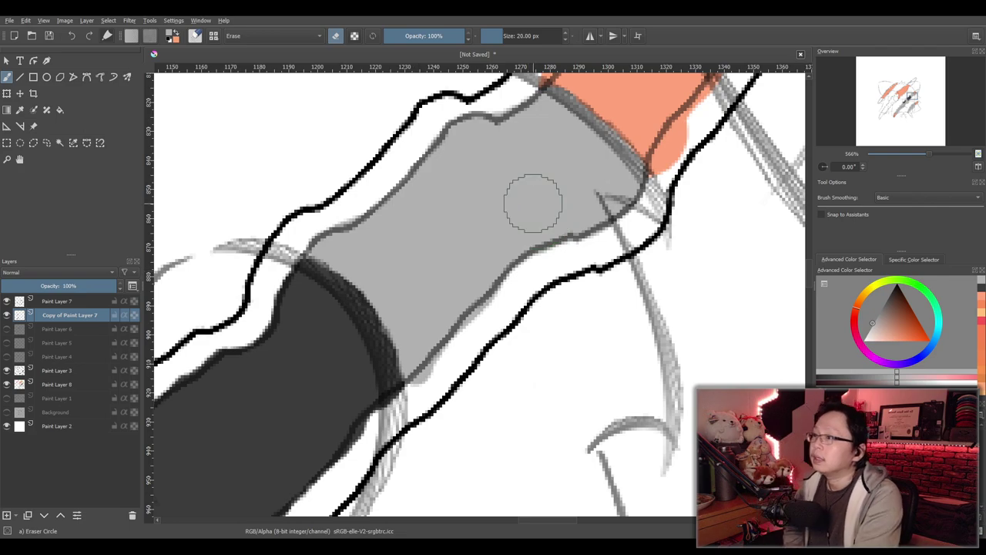
# Examine the painted claw marks across the face and the unpainted upper tip of the third claw mark
pyautogui.scroll(-6, 533, 203)
pyautogui.moveTo(562, 234); pyautogui.dragTo(511, 281)
pyautogui.scroll(2, 501, 245)
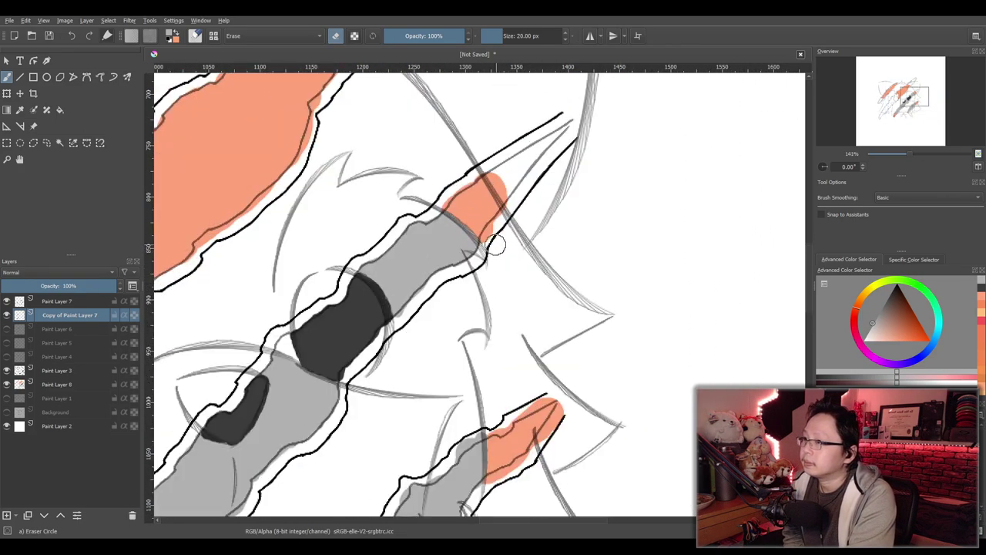
pyautogui.scroll(3, 495, 245)
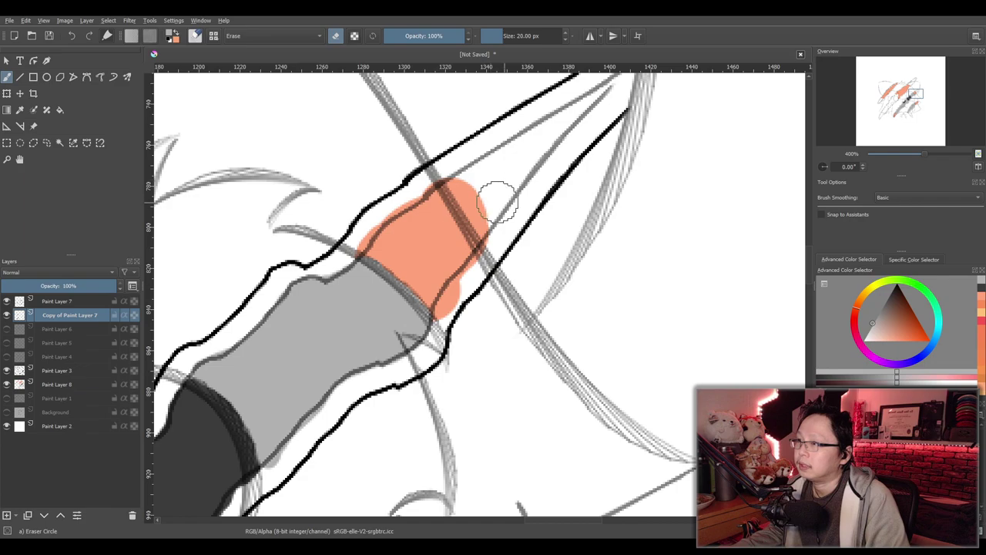
pyautogui.scroll(-5, 499, 199)
pyautogui.scroll(2, 499, 231)
pyautogui.scroll(-1, 500, 239)
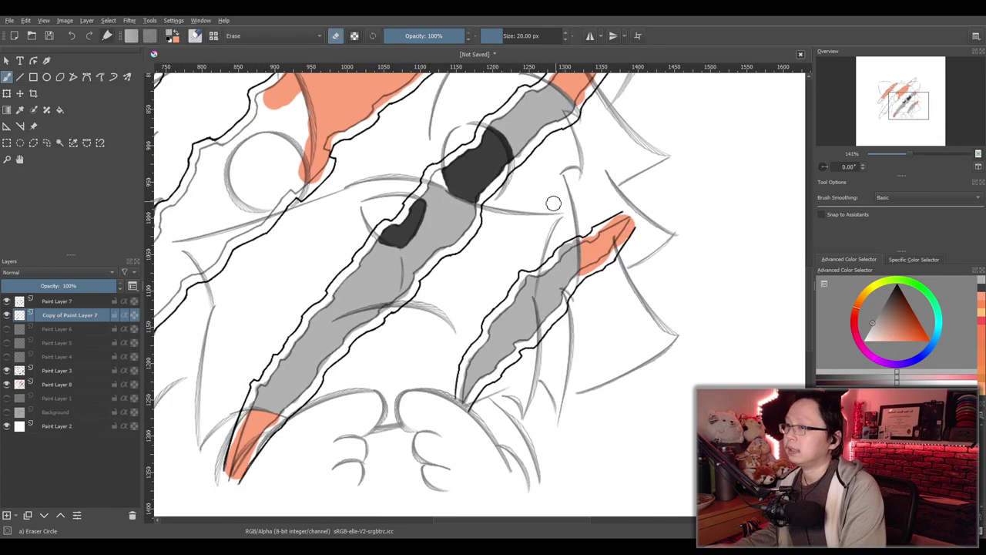
pyautogui.scroll(1, 577, 213)
pyautogui.scroll(-1, 539, 254)
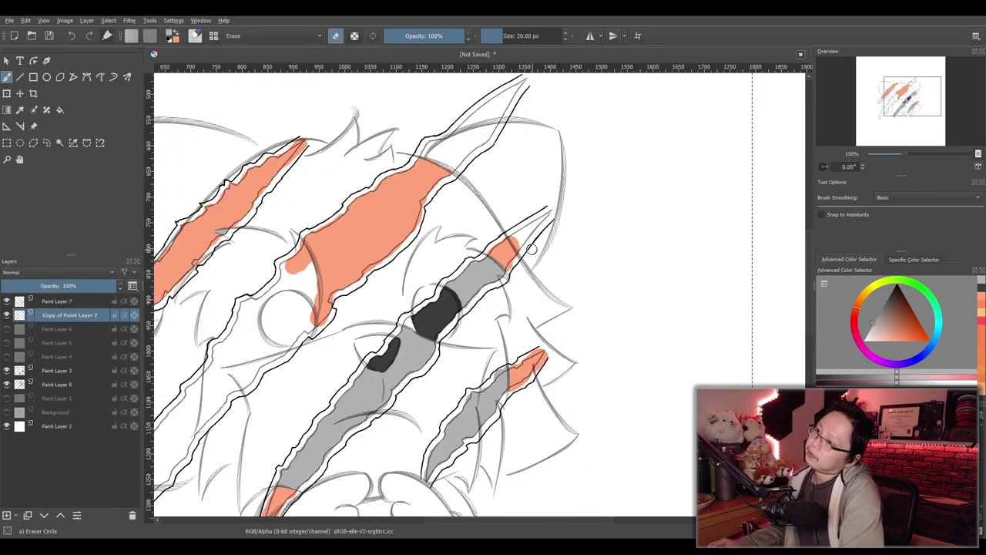
pyautogui.scroll(-1, 469, 227)
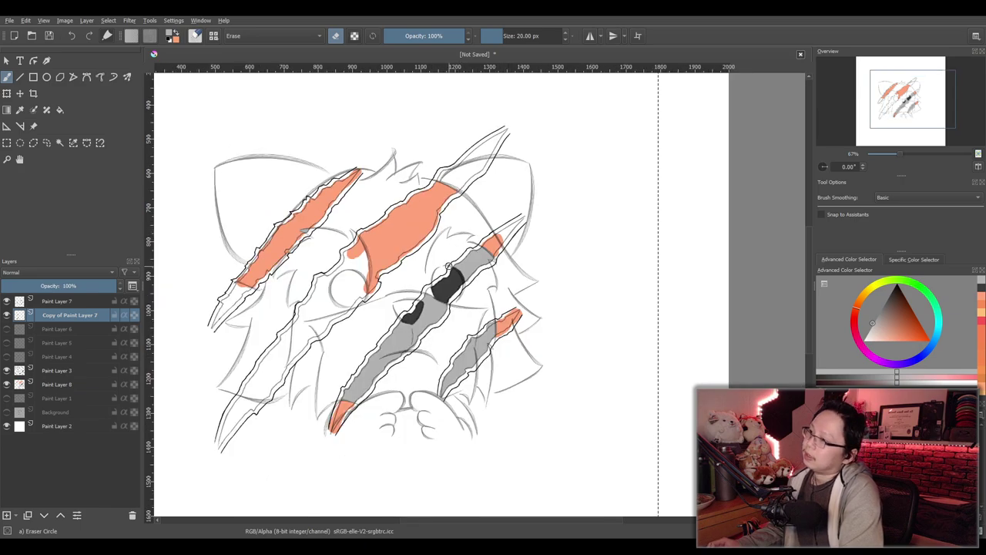
pyautogui.scroll(4, 231, 278)
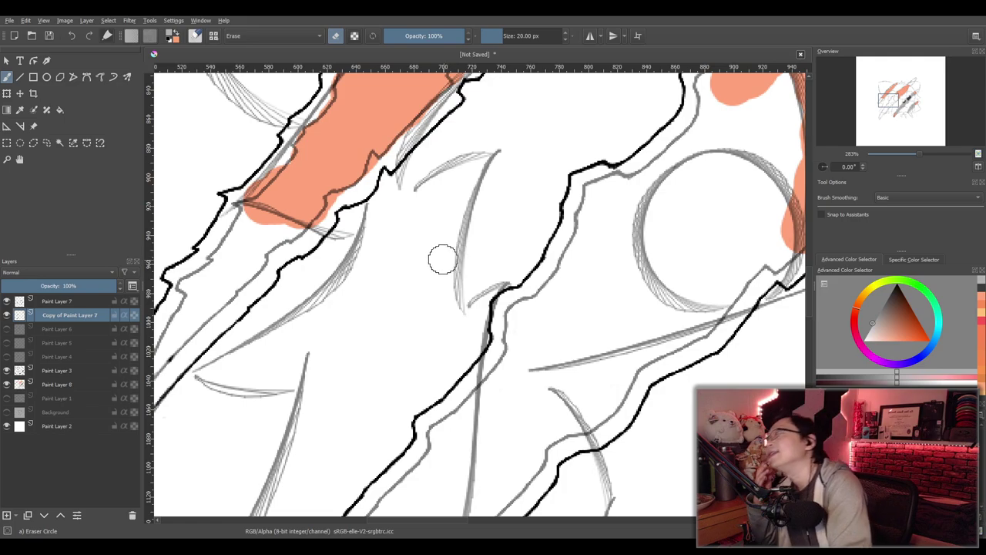
pyautogui.scroll(-6, 435, 257)
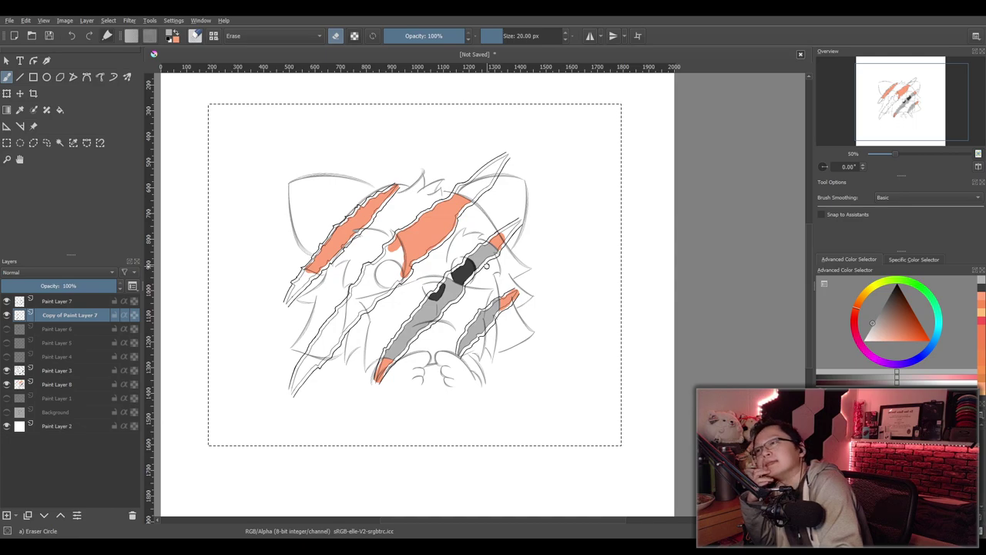
pyautogui.scroll(2, 486, 266)
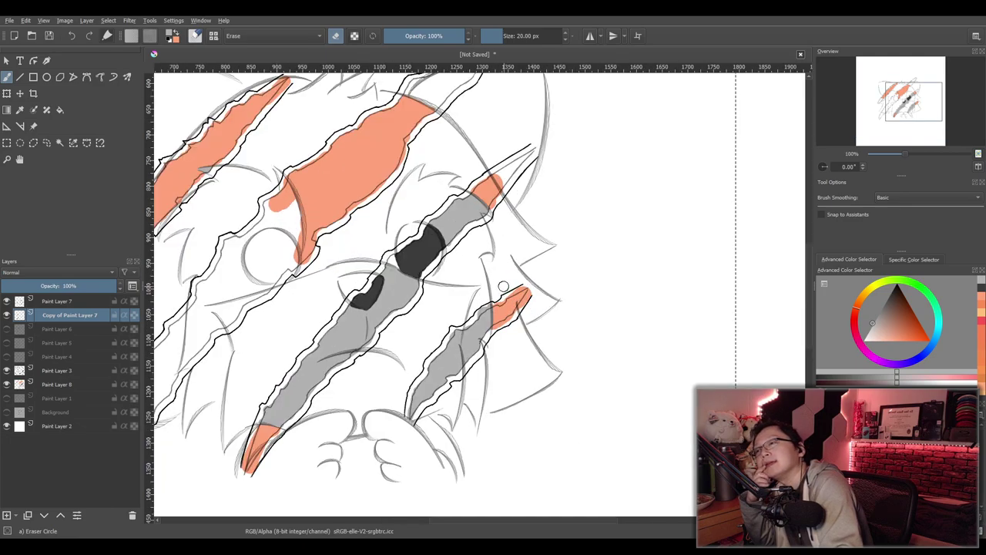
pyautogui.moveTo(513, 251); pyautogui.dragTo(477, 334)
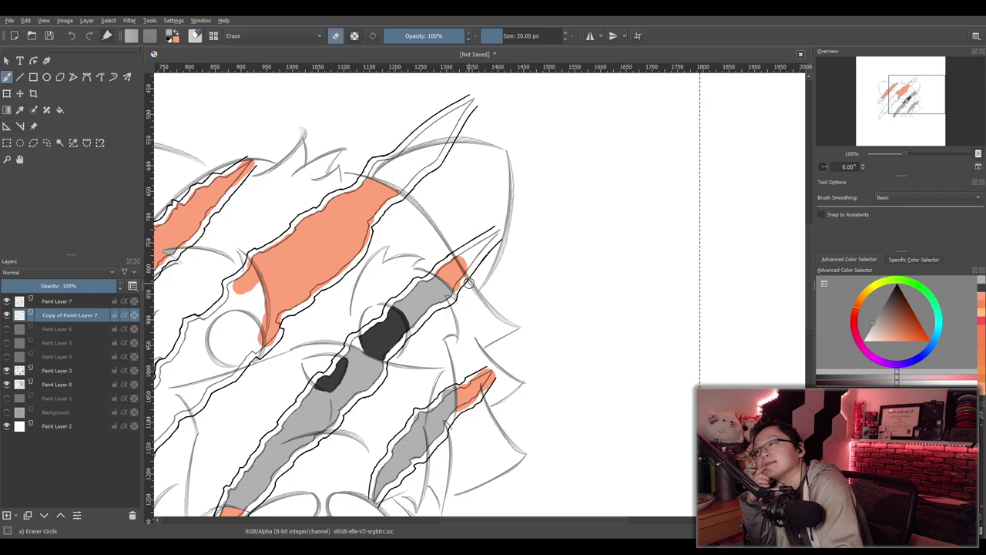
pyautogui.scroll(4, 467, 282)
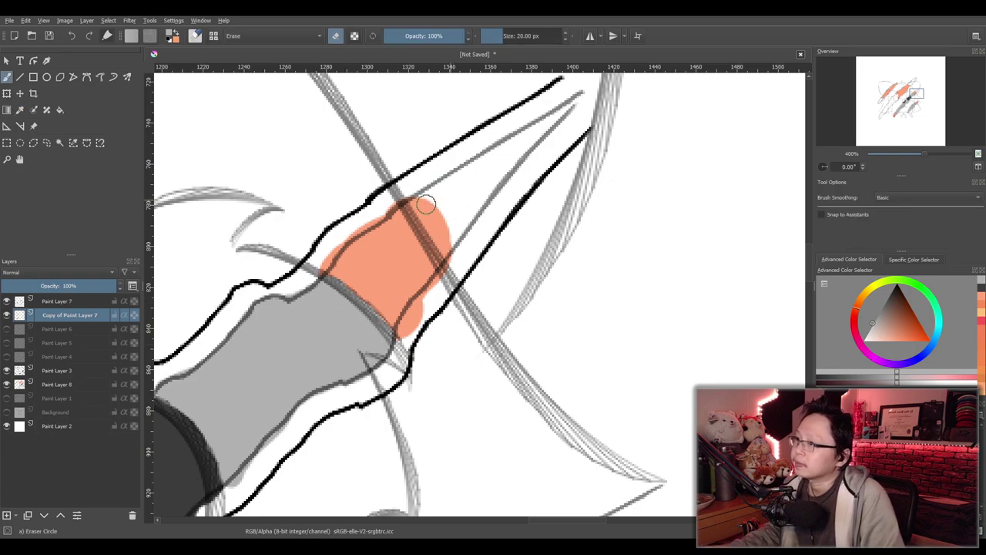
# Select Paint Layer 8, sample the light orange and try to retouch the outer edge of the third claw mark's orange patch
pyautogui.click(62, 384)
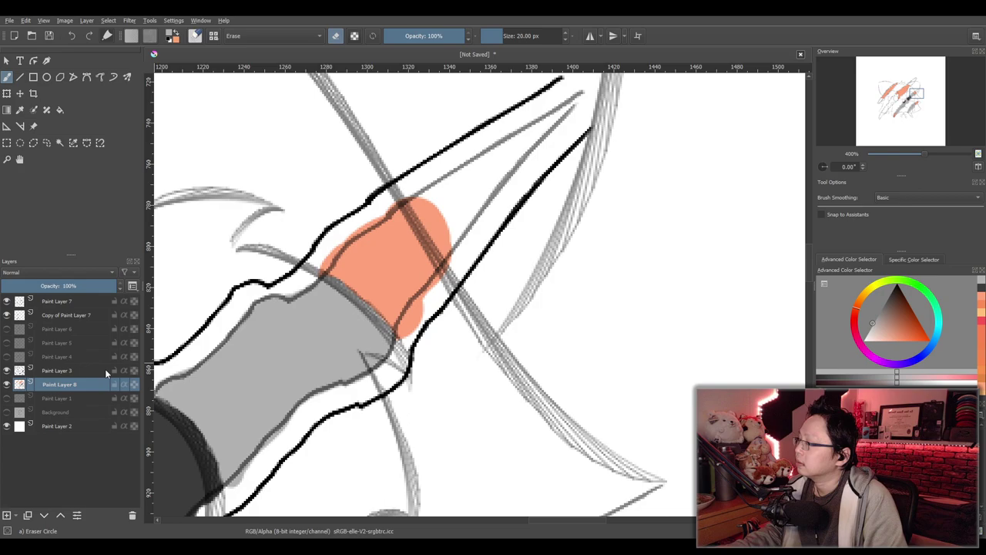
pyautogui.press('p')
pyautogui.click(387, 265)
pyautogui.press('b')
pyautogui.moveTo(440, 198); pyautogui.dragTo(417, 210)
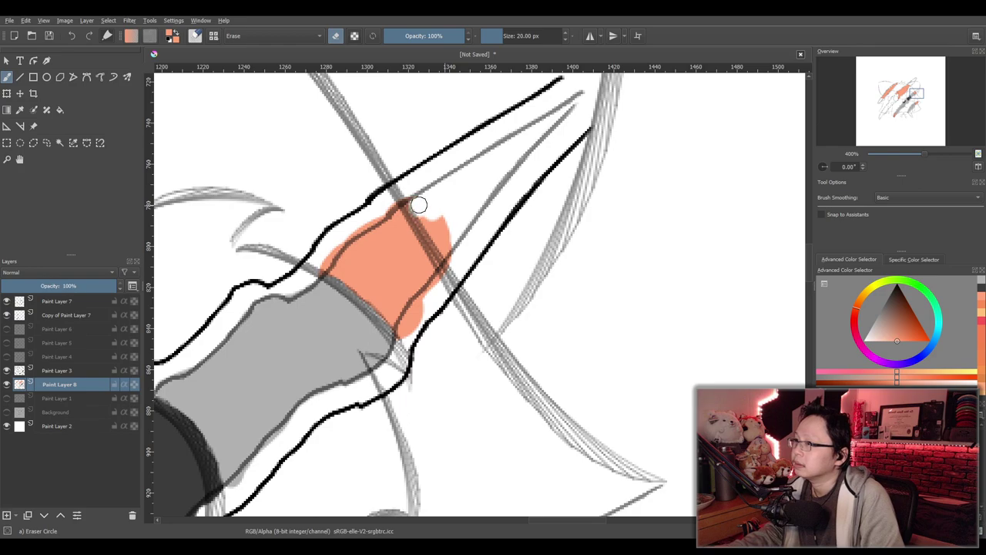
pyautogui.scroll(-1, 365, 246)
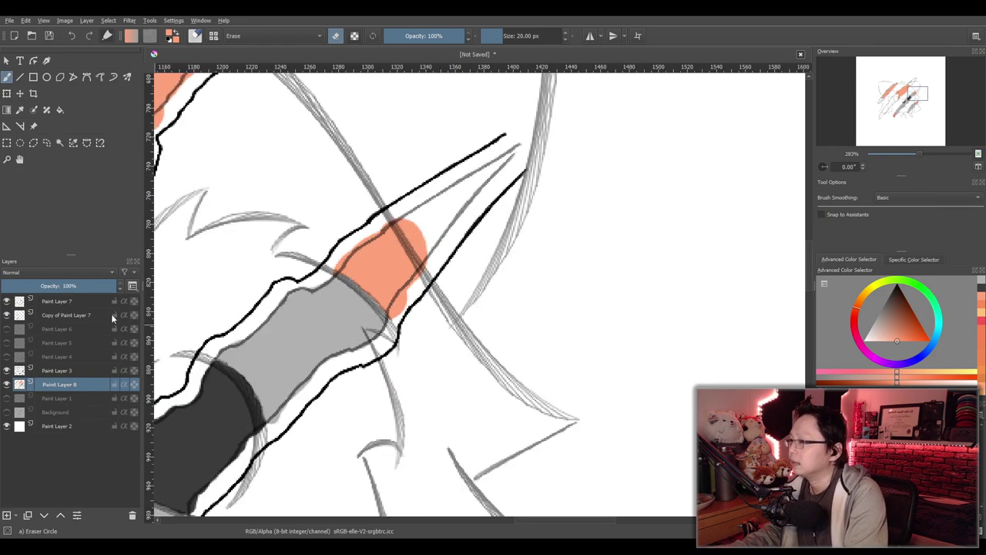
pyautogui.click(8, 315)
pyautogui.click(7, 316)
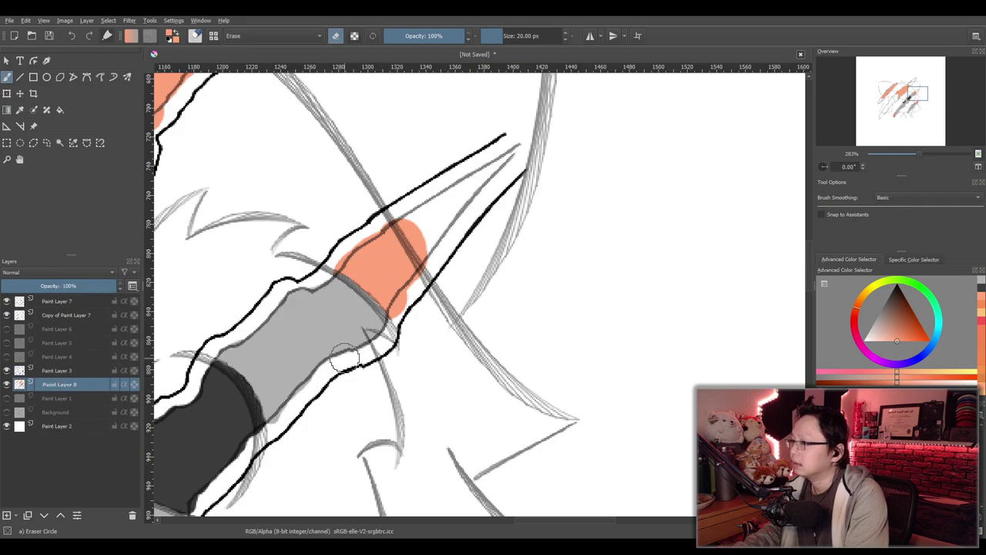
# Sample the light grey and paint the third claw mark's upper tip beyond the orange patch with the normal brush
pyautogui.press('p')
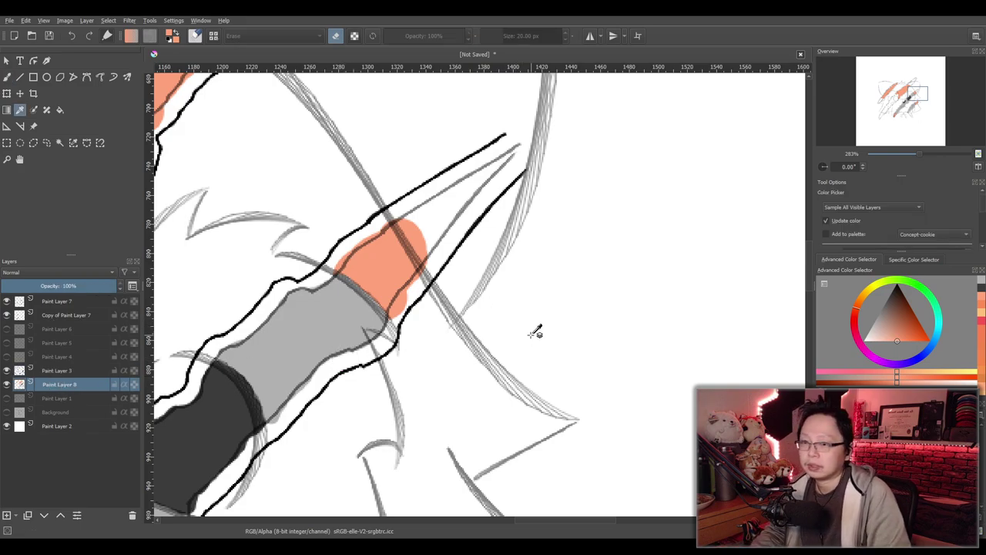
pyautogui.click(327, 319)
pyautogui.press('b')
pyautogui.press('e')
pyautogui.moveTo(419, 226); pyautogui.dragTo(429, 215)
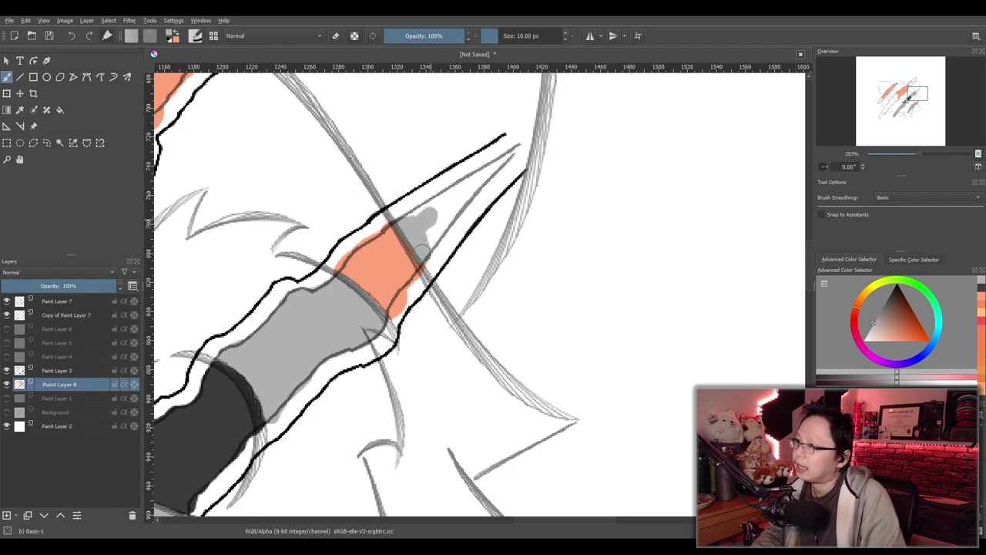
pyautogui.moveTo(407, 225)
pyautogui.mouseDown()
pyautogui.moveTo(515, 150)
pyautogui.moveTo(428, 232)
pyautogui.moveTo(439, 201)
pyautogui.mouseUp()
# Fill the remainder of the third claw mark's upper tip with the light grey
pyautogui.scroll(-5, 428, 194)
pyautogui.scroll(2, 467, 240)
pyautogui.moveTo(430, 238); pyautogui.dragTo(480, 246)
pyautogui.scroll(1, 373, 198)
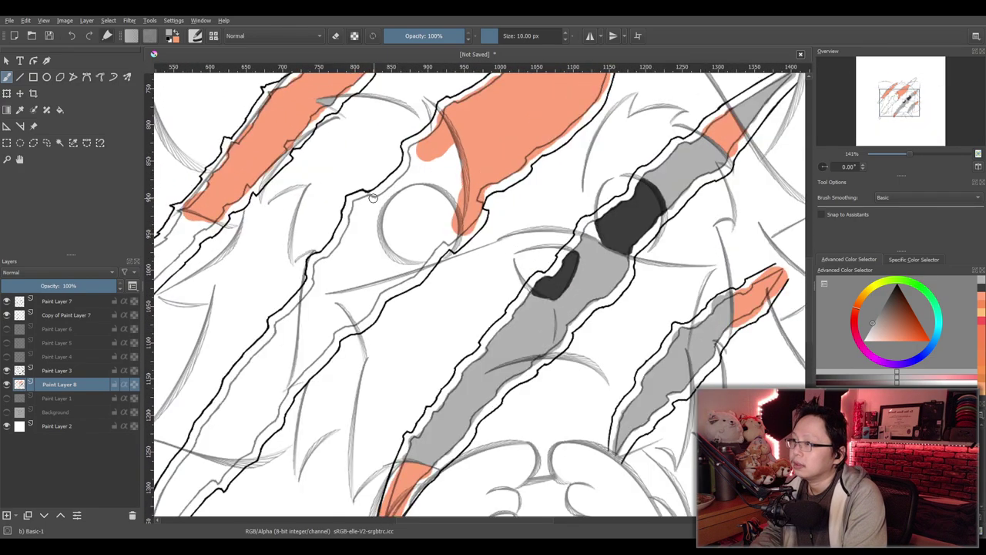
# Choose the recent light grey and paint the first claw mark's lower tip below the orange patch
pyautogui.moveTo(373, 198); pyautogui.dragTo(478, 297)
pyautogui.scroll(-2, 412, 274)
pyautogui.scroll(4, 393, 277)
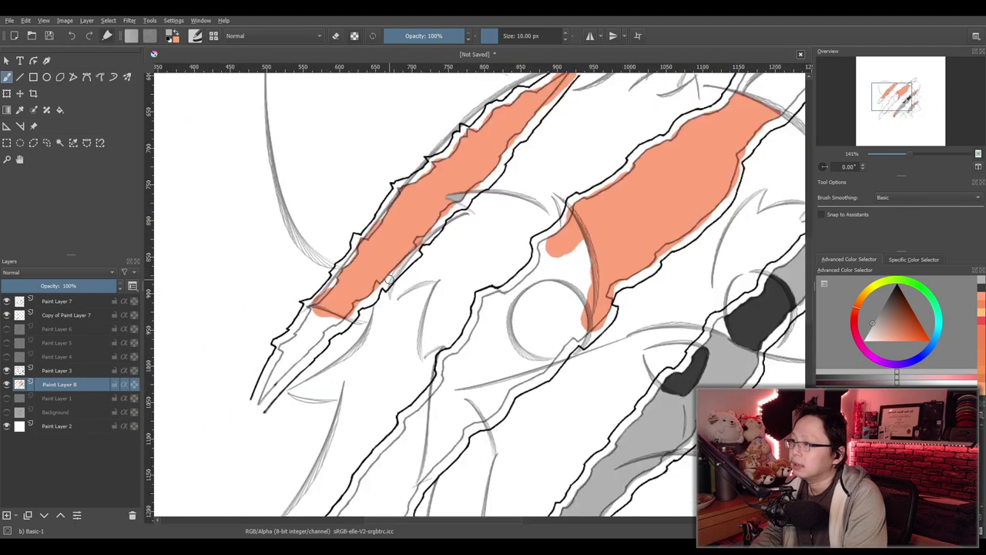
pyautogui.moveTo(369, 273); pyautogui.dragTo(396, 246)
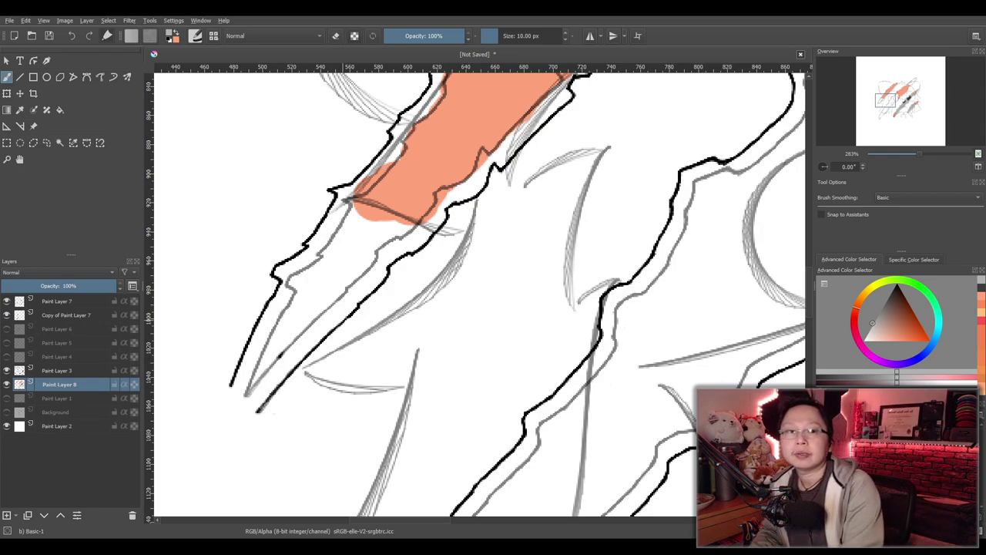
pyautogui.moveTo(876, 333); pyautogui.dragTo(849, 349)
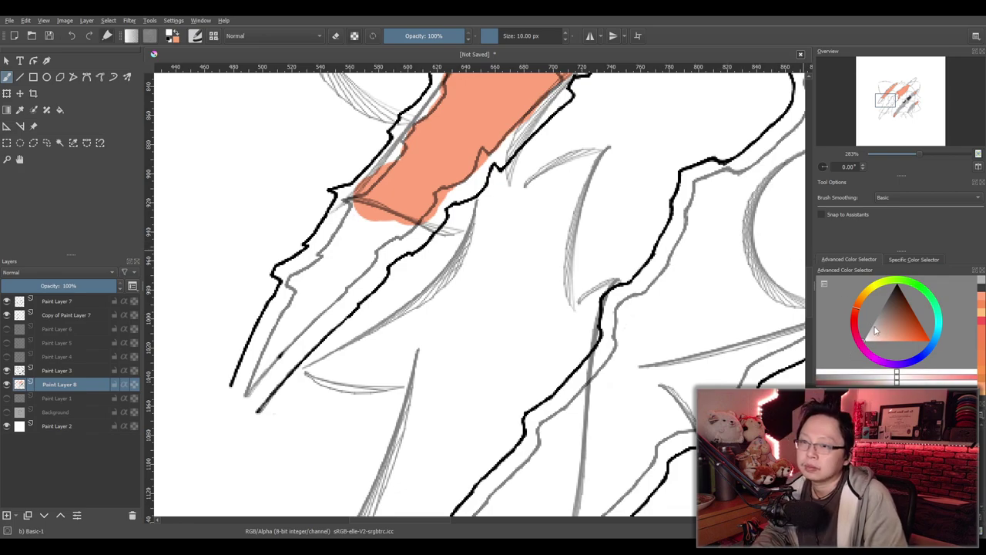
pyautogui.click(874, 329)
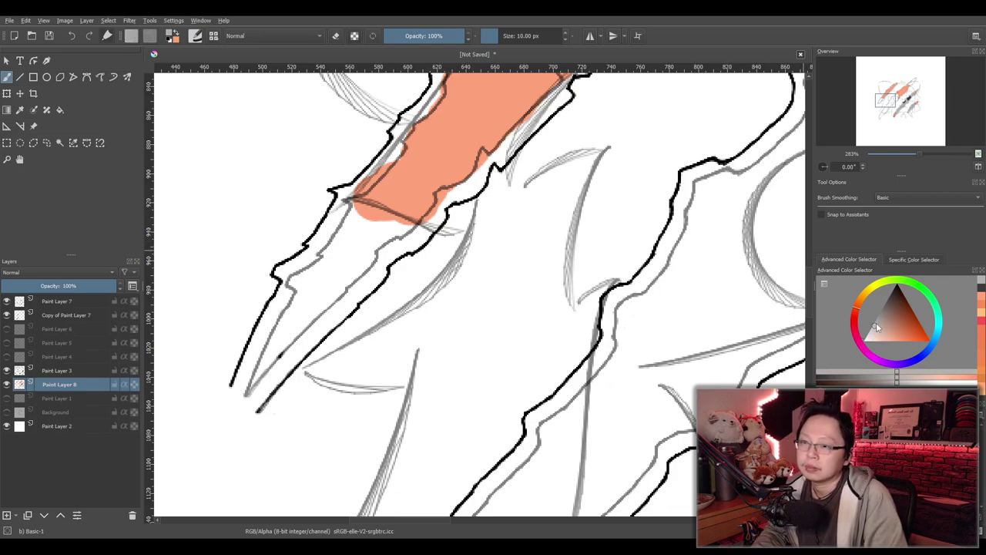
pyautogui.click(981, 283)
pyautogui.moveTo(360, 233); pyautogui.dragTo(359, 218)
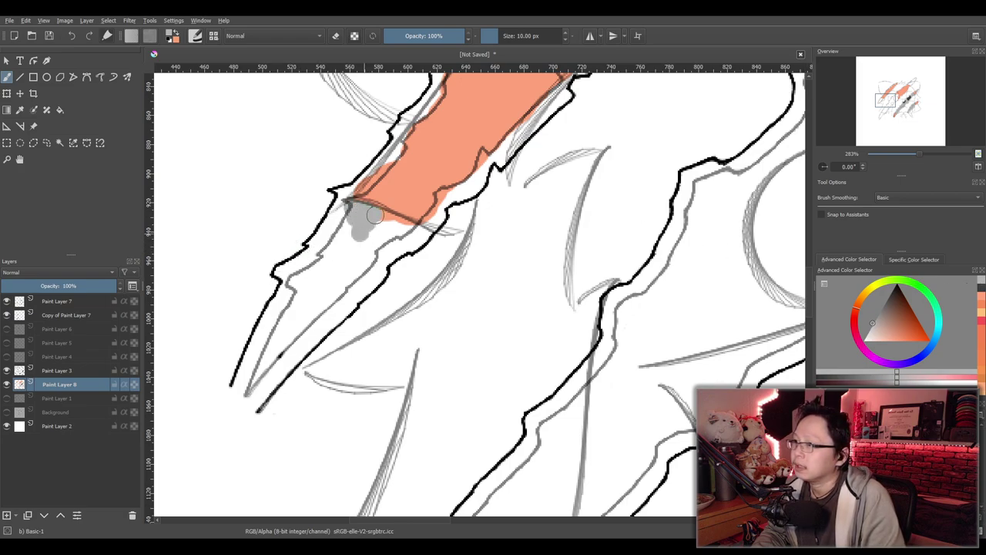
pyautogui.moveTo(402, 231)
pyautogui.mouseDown()
pyautogui.moveTo(346, 239)
pyautogui.moveTo(350, 225)
pyautogui.moveTo(296, 282)
pyautogui.moveTo(340, 267)
pyautogui.moveTo(332, 285)
pyautogui.moveTo(362, 265)
pyautogui.moveTo(342, 256)
pyautogui.moveTo(350, 252)
pyautogui.moveTo(330, 301)
pyautogui.moveTo(311, 314)
pyautogui.moveTo(307, 295)
pyautogui.moveTo(252, 383)
pyautogui.moveTo(300, 326)
pyautogui.mouseUp()
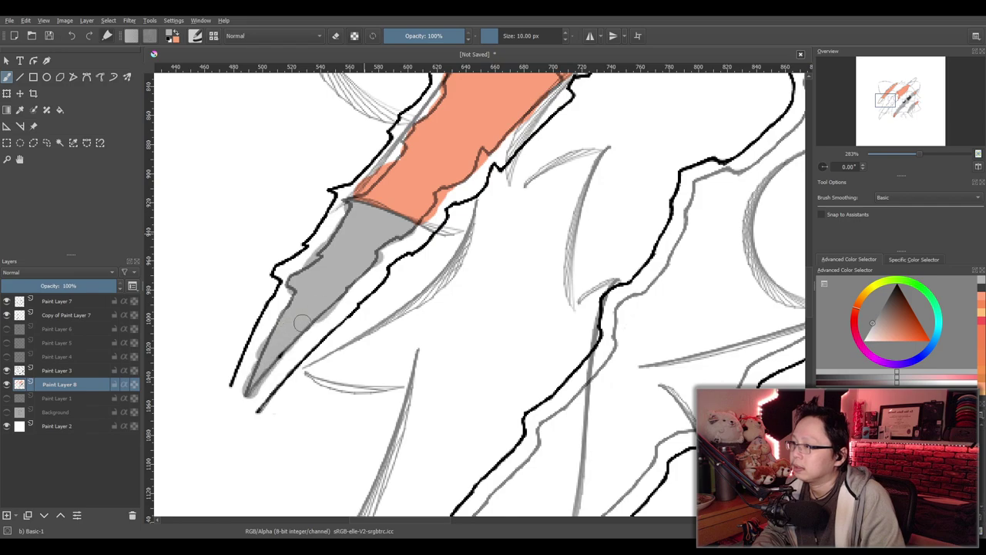
# Resample the light grey and fill the second claw mark between the orange patch and the ear's upper outline
pyautogui.scroll(-8, 306, 299)
pyautogui.scroll(3, 463, 269)
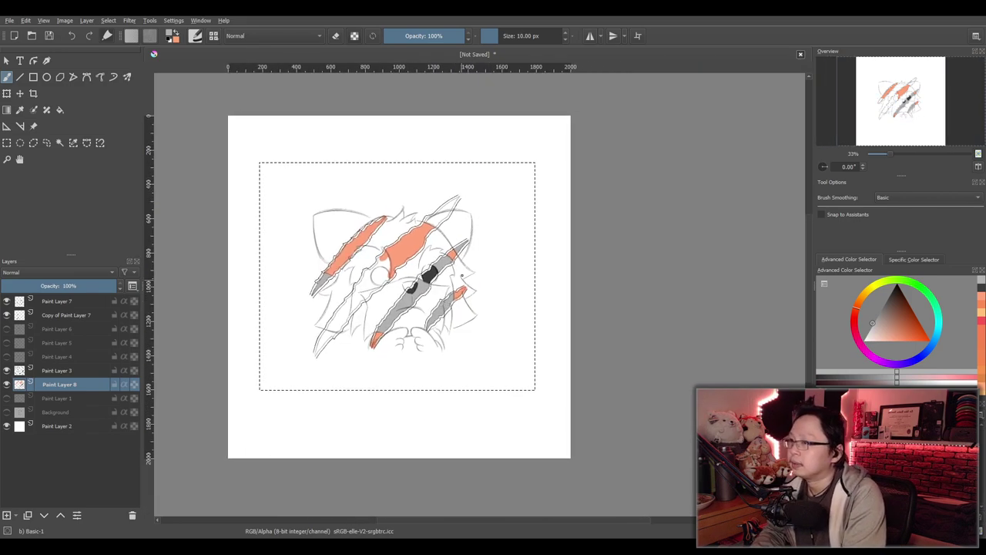
pyautogui.scroll(5, 463, 269)
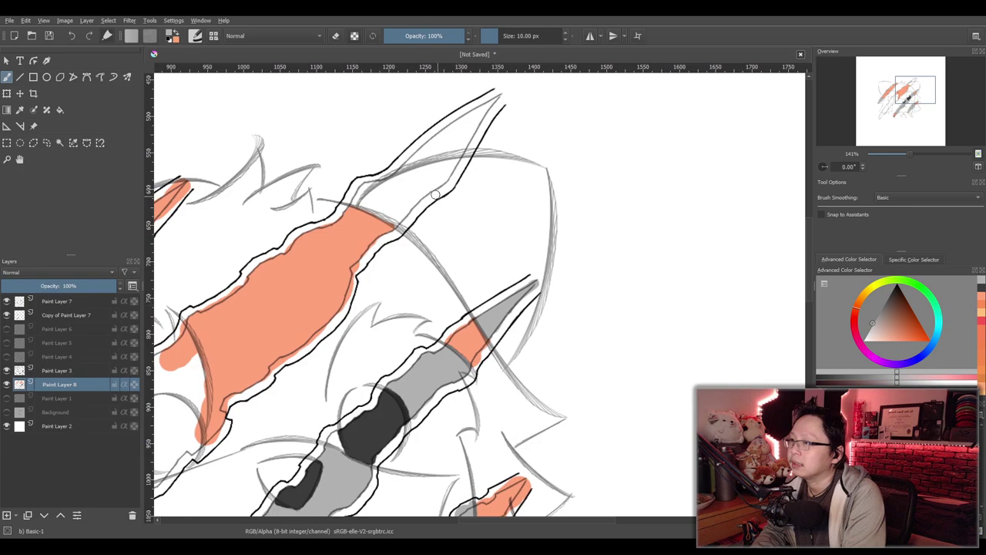
pyautogui.scroll(2, 428, 267)
pyautogui.scroll(-3, 466, 262)
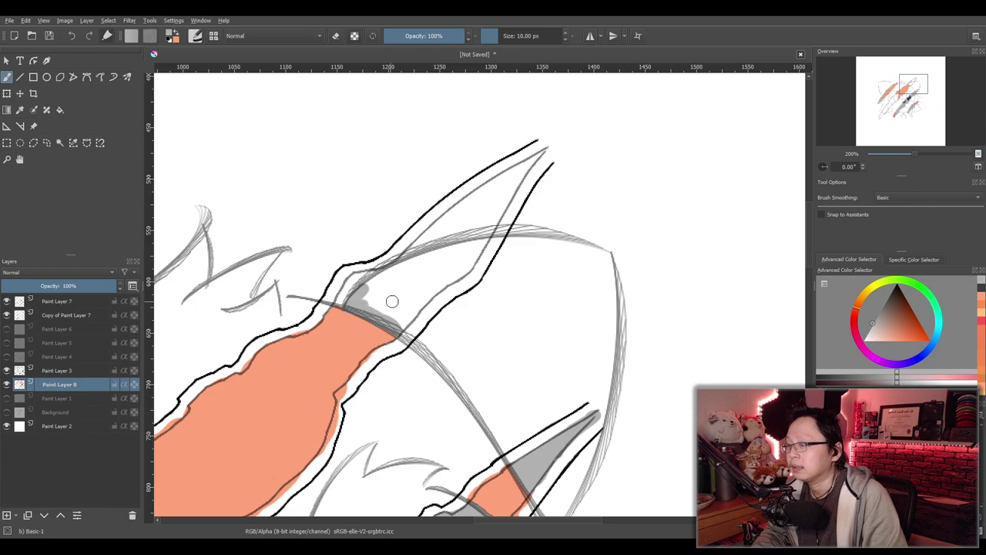
pyautogui.keyDown('ctrl'); pyautogui.click(345, 318); pyautogui.keyUp('ctrl')
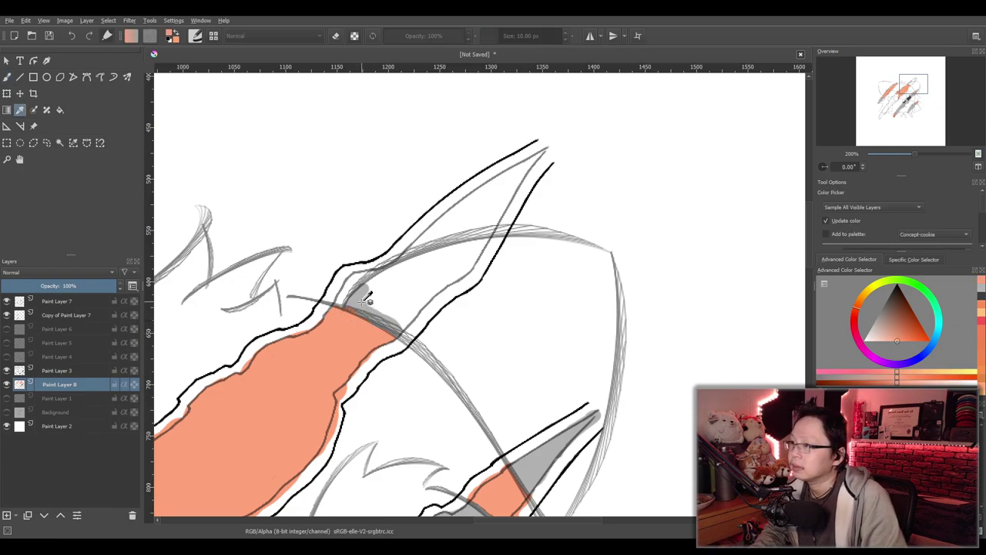
pyautogui.keyDown('ctrl'); pyautogui.click(360, 296); pyautogui.keyUp('ctrl')
pyautogui.moveTo(373, 307)
pyautogui.mouseDown()
pyautogui.moveTo(496, 229)
pyautogui.moveTo(401, 254)
pyautogui.moveTo(352, 301)
pyautogui.moveTo(370, 287)
pyautogui.moveTo(392, 295)
pyautogui.moveTo(374, 302)
pyautogui.moveTo(402, 324)
pyautogui.moveTo(428, 298)
pyautogui.moveTo(396, 303)
pyautogui.moveTo(383, 292)
pyautogui.moveTo(480, 243)
pyautogui.moveTo(462, 271)
pyautogui.moveTo(384, 299)
pyautogui.moveTo(454, 277)
pyautogui.mouseUp()
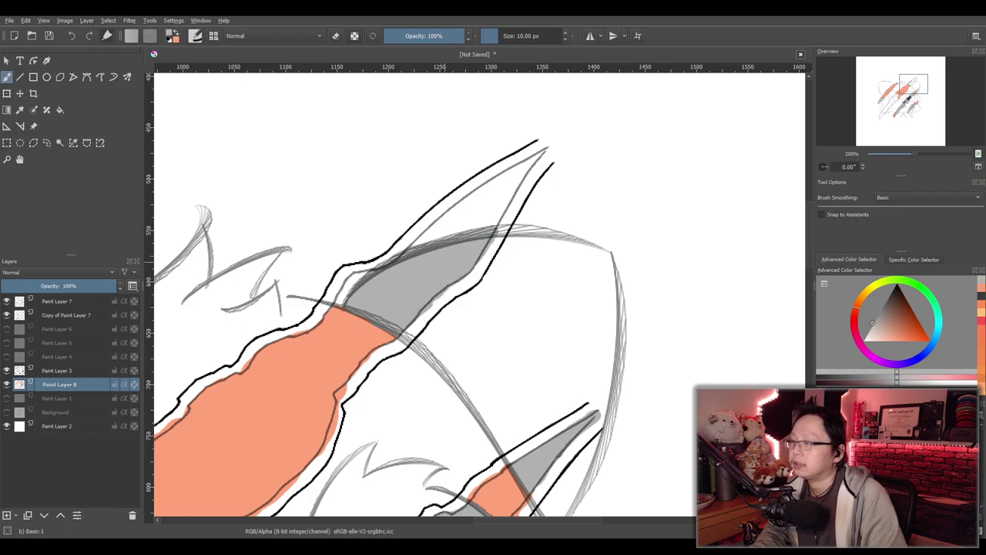
# Examine the grey ear area of the second claw mark and the colours across the whole drawing
pyautogui.scroll(-3, 444, 262)
pyautogui.scroll(2, 429, 266)
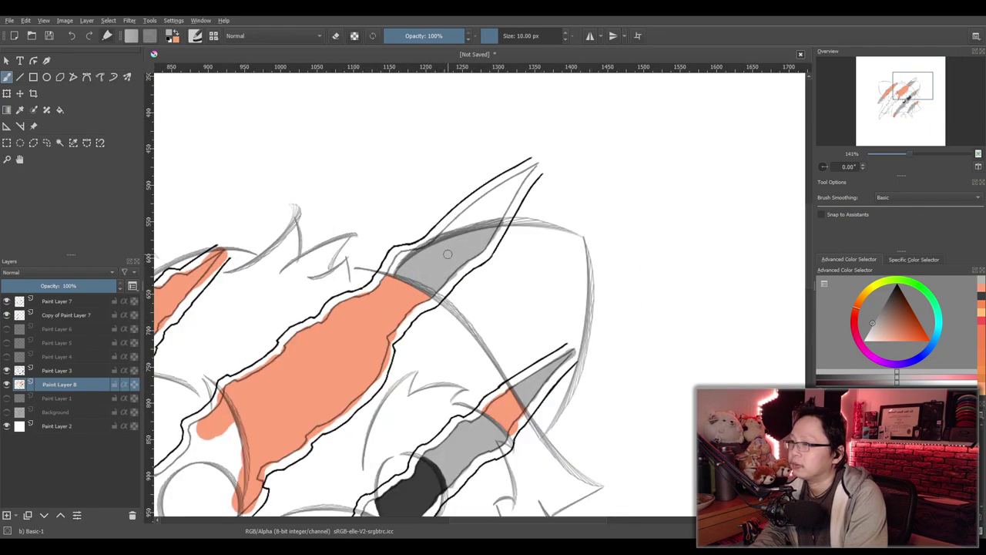
pyautogui.scroll(1, 439, 307)
pyautogui.scroll(-2, 443, 304)
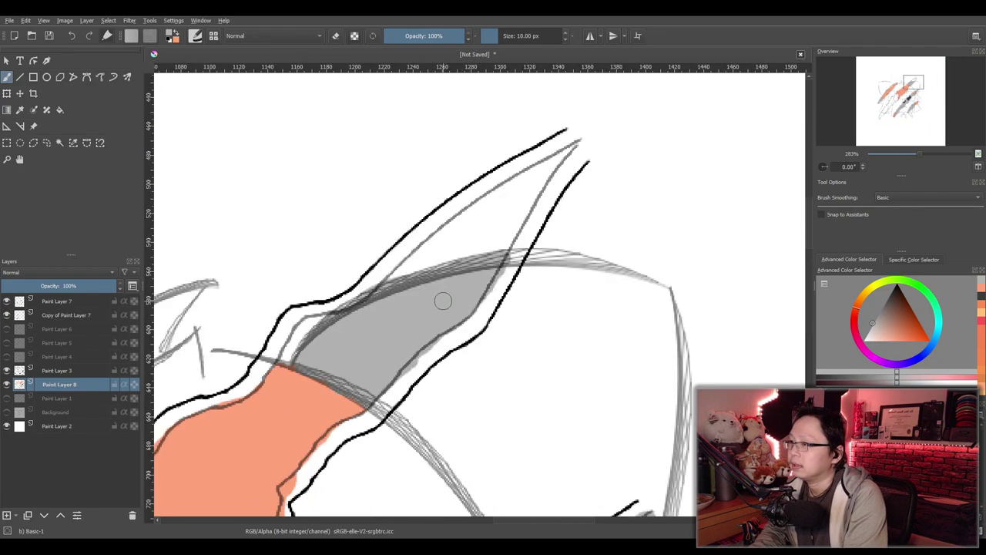
pyautogui.scroll(-1, 444, 295)
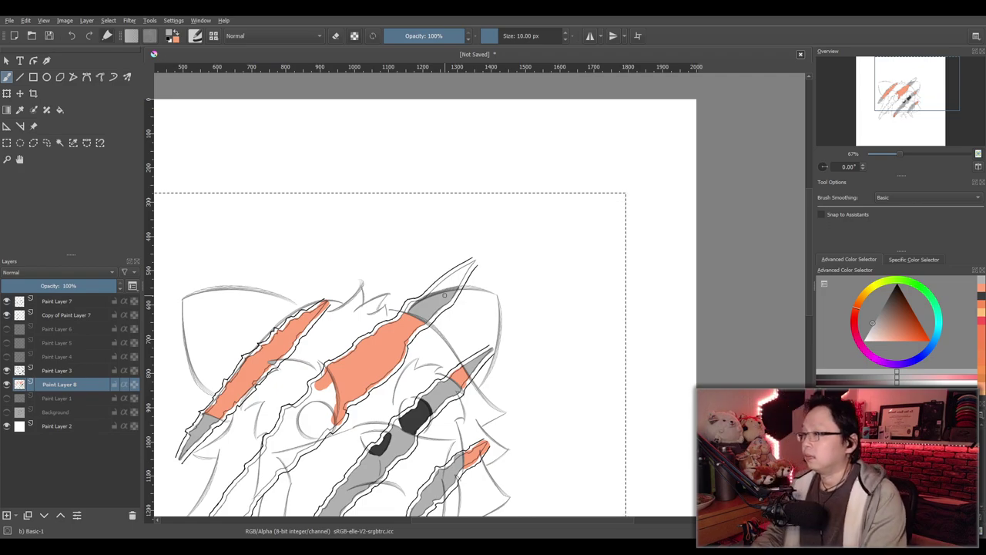
pyautogui.scroll(3, 426, 313)
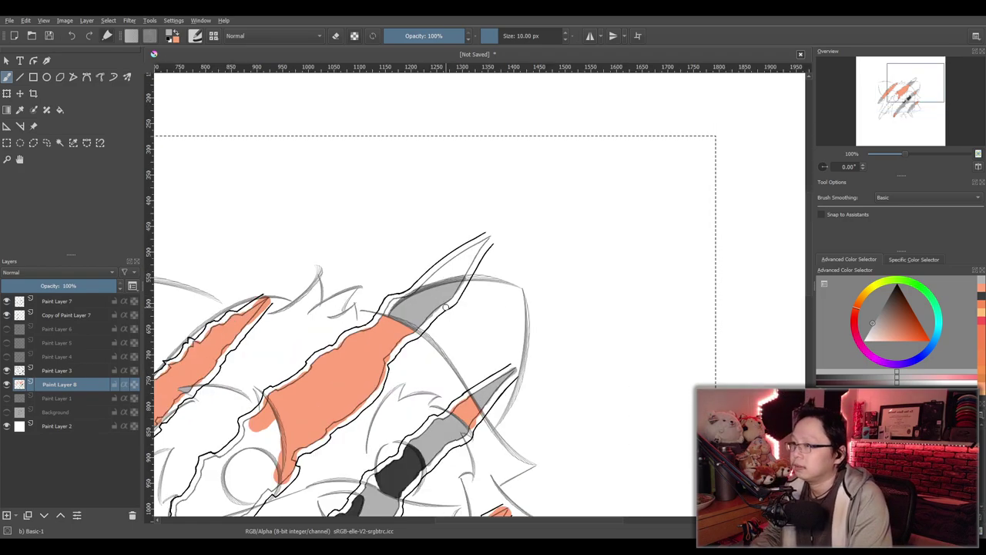
pyautogui.scroll(-3, 435, 285)
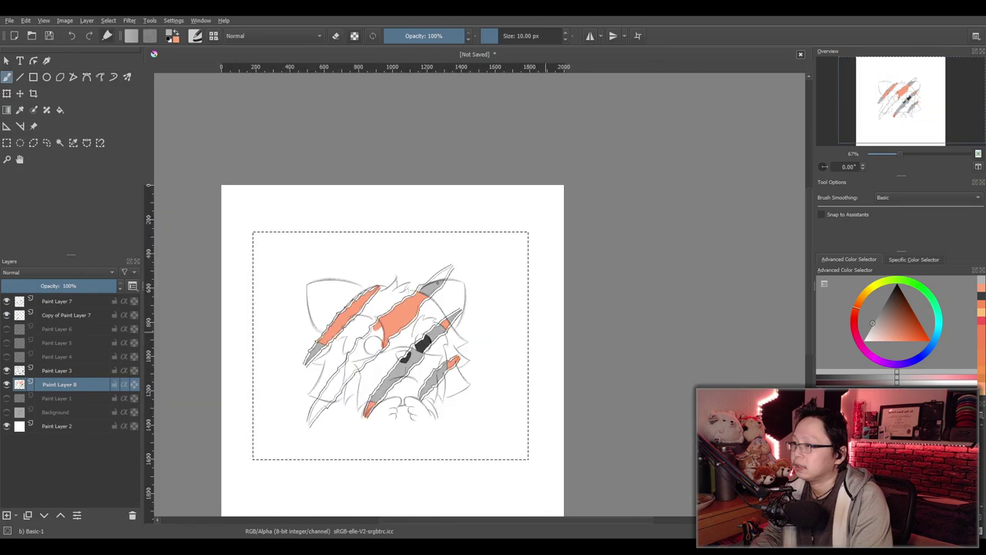
pyautogui.moveTo(427, 327); pyautogui.dragTo(444, 291)
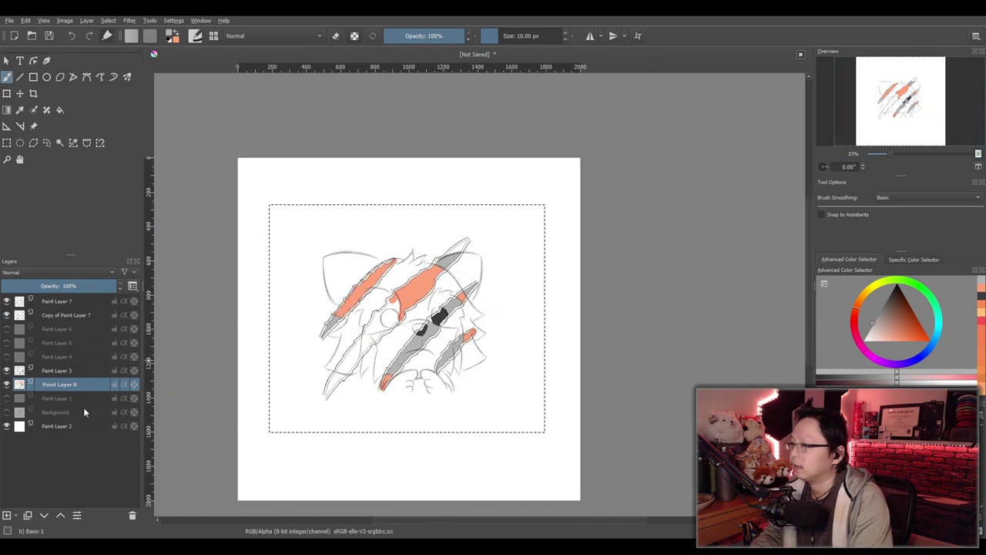
# Add a new paint layer above Paint Layer 8 and paint light grey fur around the blank eye in the second claw mark
pyautogui.click(6, 516)
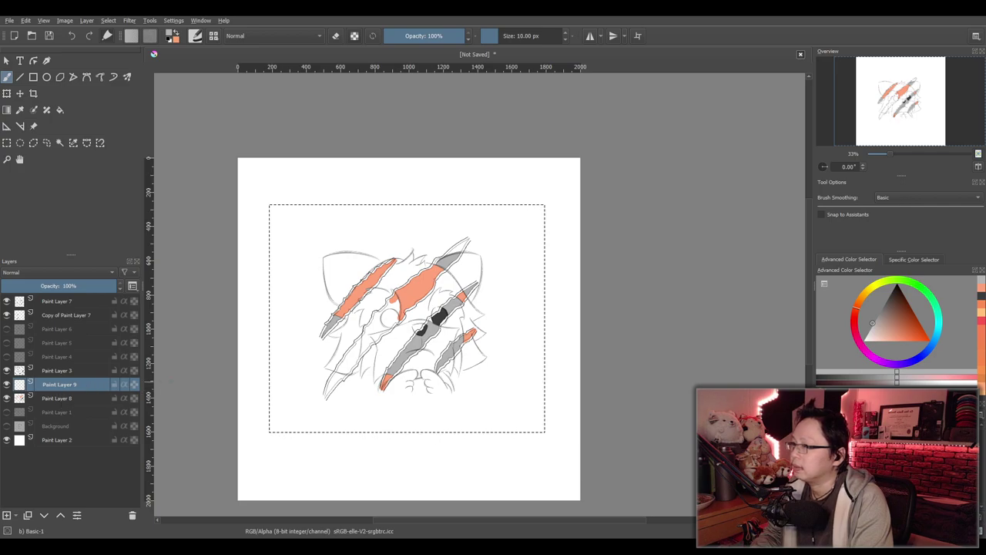
pyautogui.keyDown('alt'); pyautogui.click(95, 383); pyautogui.keyUp('alt')
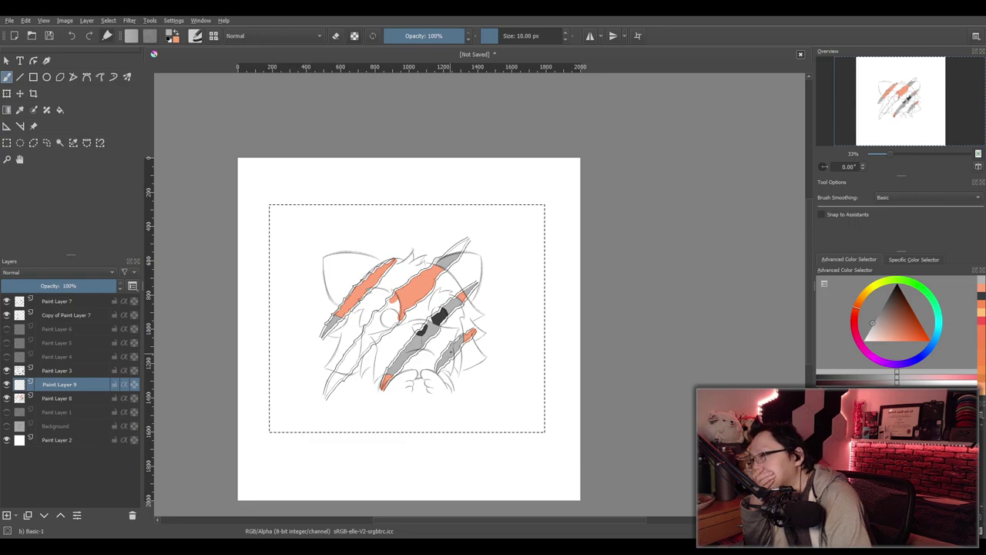
pyautogui.scroll(1, 429, 336)
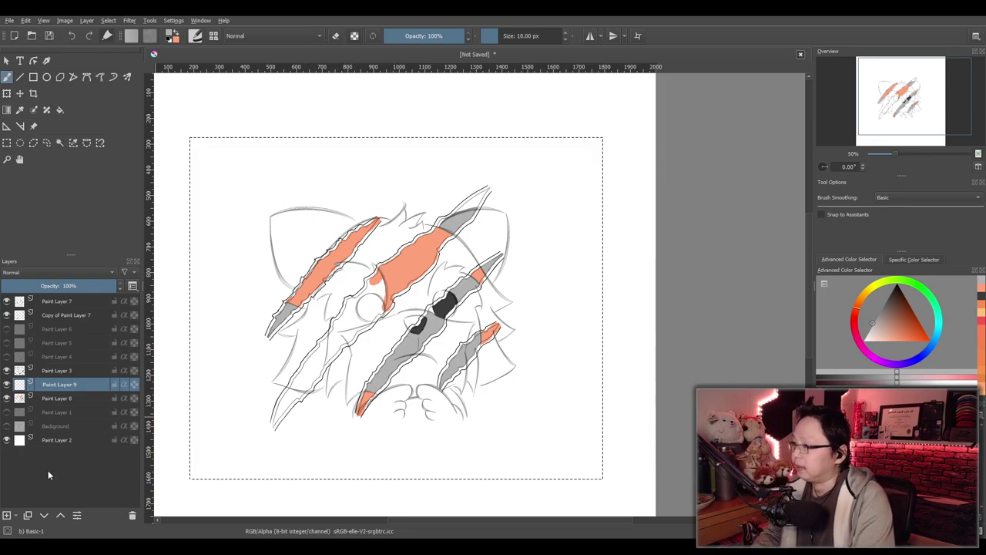
pyautogui.scroll(4, 369, 303)
pyautogui.press('p')
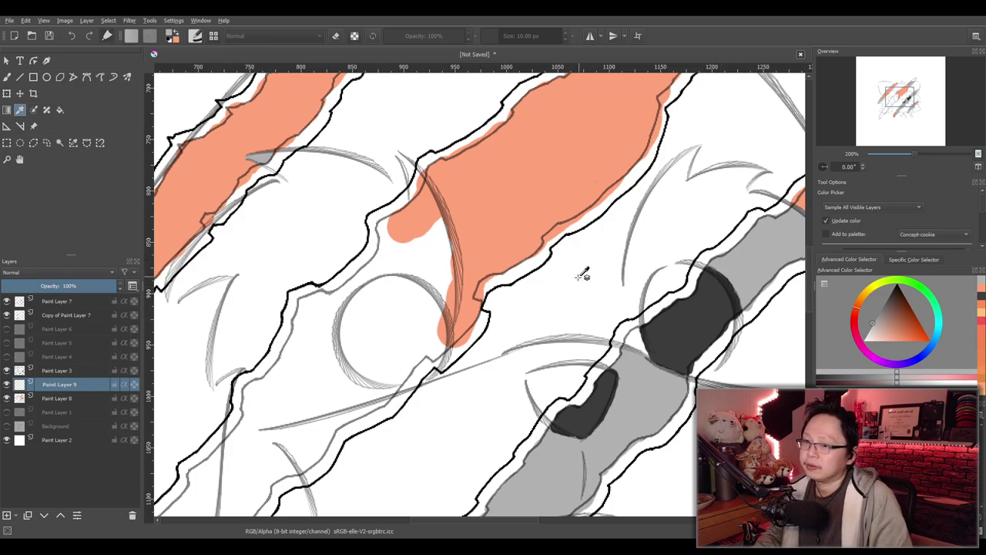
pyautogui.press('b')
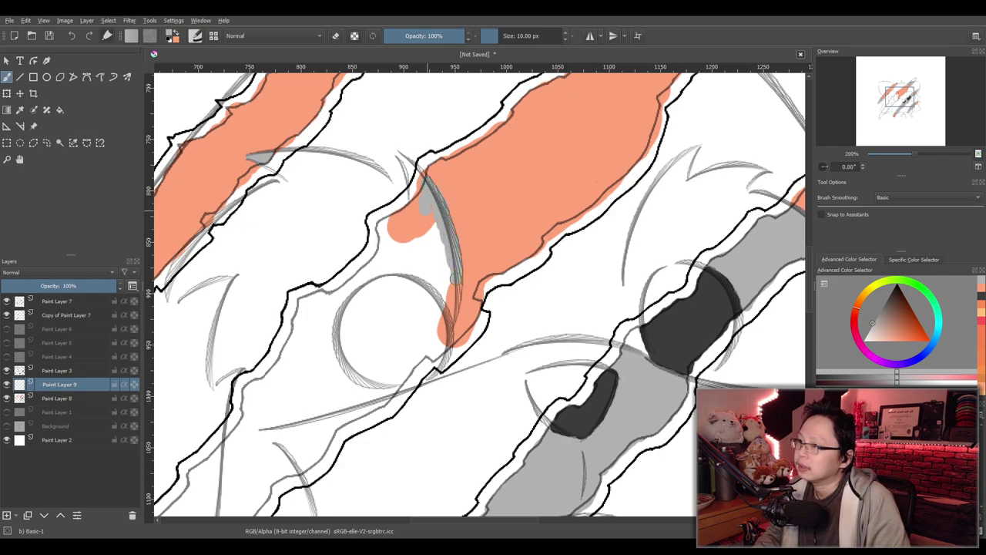
pyautogui.moveTo(444, 306)
pyautogui.mouseDown()
pyautogui.moveTo(434, 272)
pyautogui.moveTo(394, 275)
pyautogui.moveTo(431, 258)
pyautogui.moveTo(443, 239)
pyautogui.moveTo(428, 202)
pyautogui.mouseUp()
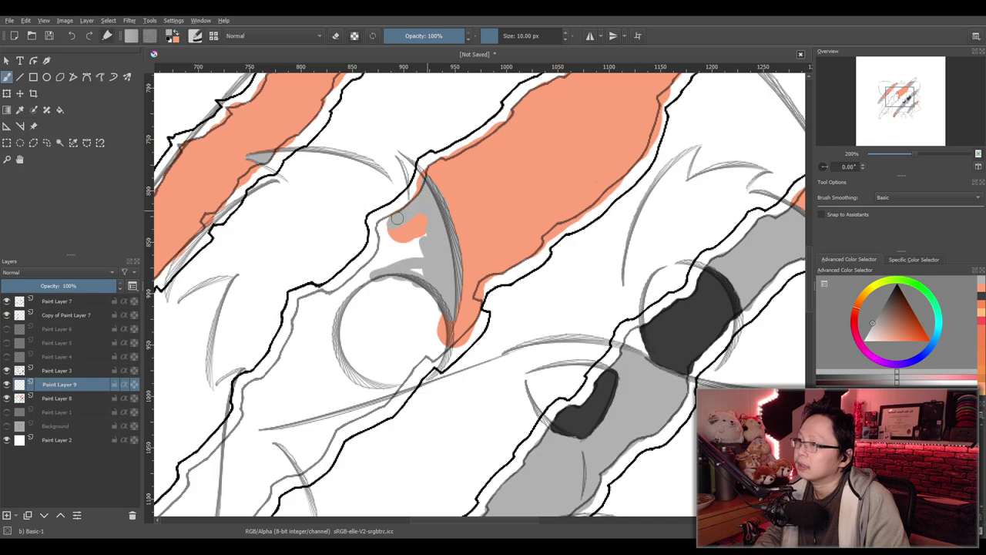
pyautogui.moveTo(381, 227)
pyautogui.mouseDown()
pyautogui.moveTo(405, 222)
pyautogui.moveTo(393, 243)
pyautogui.moveTo(408, 255)
pyautogui.moveTo(423, 240)
pyautogui.moveTo(425, 270)
pyautogui.moveTo(399, 261)
pyautogui.moveTo(389, 244)
pyautogui.moveTo(343, 297)
pyautogui.moveTo(303, 305)
pyautogui.moveTo(297, 331)
pyautogui.moveTo(326, 307)
pyautogui.moveTo(338, 371)
pyautogui.moveTo(398, 391)
pyautogui.moveTo(377, 410)
pyautogui.moveTo(373, 399)
pyautogui.moveTo(345, 412)
pyautogui.moveTo(304, 342)
pyautogui.moveTo(284, 359)
pyautogui.moveTo(291, 374)
pyautogui.moveTo(323, 356)
pyautogui.mouseUp()
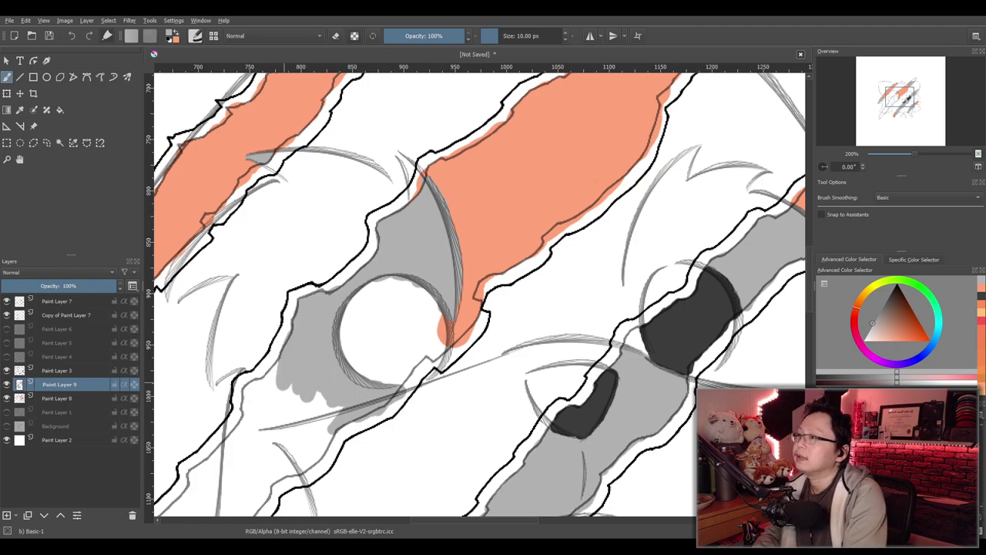
# Extend the light grey fur down the second claw mark from below the eye to the curved cheek line
pyautogui.scroll(-6, 307, 379)
pyautogui.scroll(4, 382, 372)
pyautogui.moveTo(358, 384); pyautogui.dragTo(417, 332)
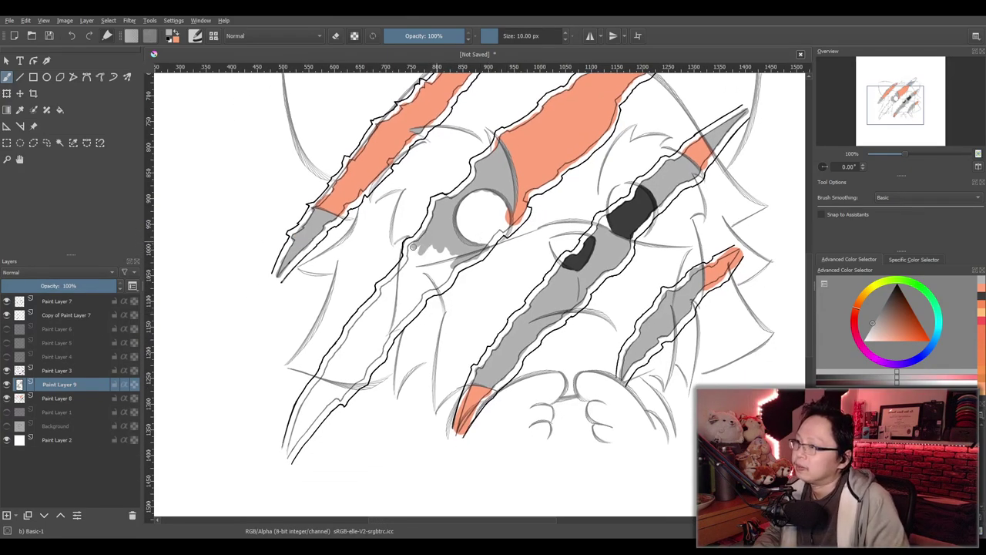
pyautogui.moveTo(432, 248)
pyautogui.mouseDown()
pyautogui.moveTo(453, 252)
pyautogui.moveTo(436, 283)
pyautogui.moveTo(413, 261)
pyautogui.moveTo(400, 287)
pyautogui.mouseUp()
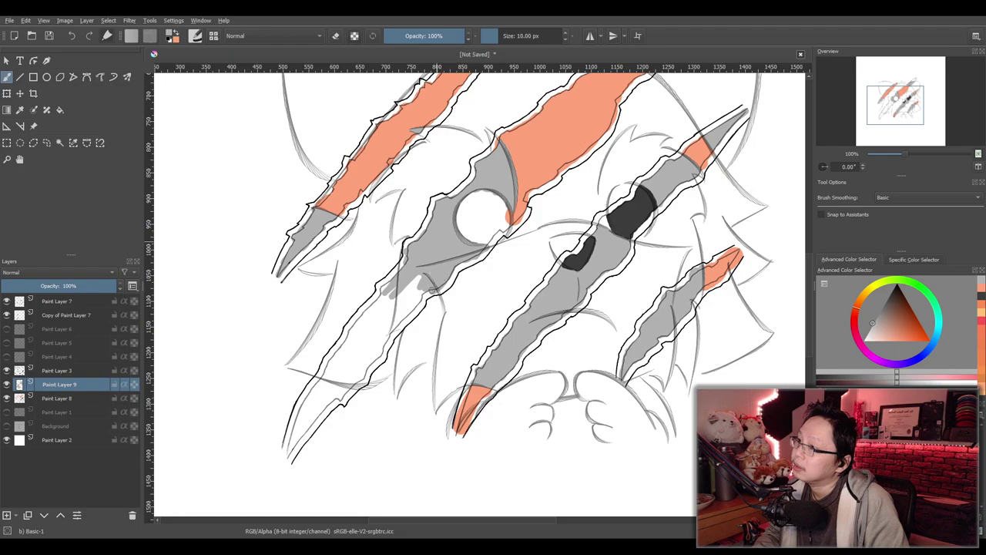
pyautogui.moveTo(411, 308); pyautogui.dragTo(406, 296)
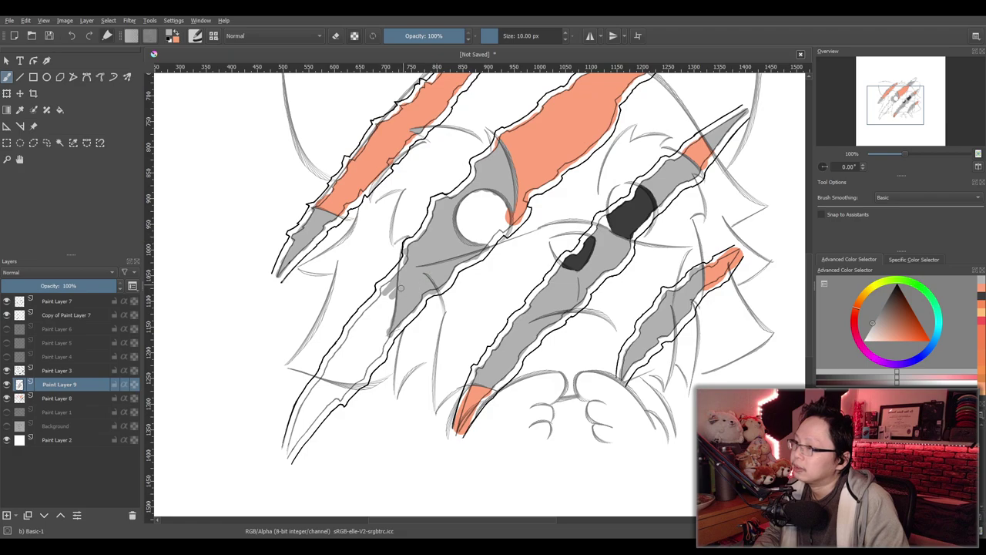
# Sample the light orange and fill the second claw mark from the grey cheek fur down to the face's lower outline
pyautogui.keyDown('ctrl'); pyautogui.click(552, 159); pyautogui.keyUp('ctrl')
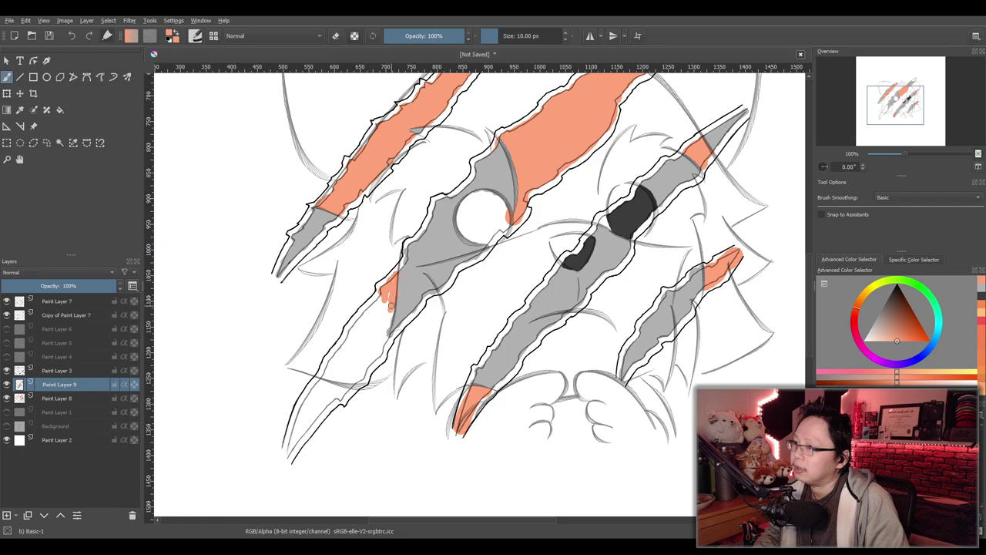
pyautogui.scroll(4, 392, 306)
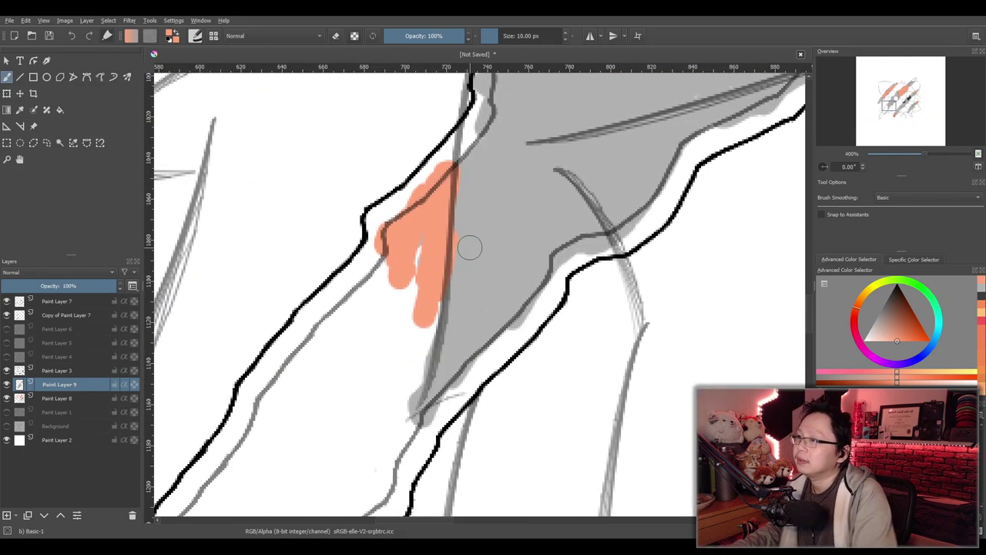
pyautogui.hotkey('ctrl', 'z')
pyautogui.moveTo(421, 202)
pyautogui.mouseDown()
pyautogui.moveTo(443, 166)
pyautogui.moveTo(430, 275)
pyautogui.moveTo(436, 255)
pyautogui.moveTo(438, 271)
pyautogui.moveTo(428, 292)
pyautogui.mouseUp()
pyautogui.moveTo(402, 259)
pyautogui.mouseDown()
pyautogui.moveTo(406, 225)
pyautogui.moveTo(394, 280)
pyautogui.moveTo(416, 313)
pyautogui.moveTo(433, 297)
pyautogui.moveTo(405, 428)
pyautogui.moveTo(398, 398)
pyautogui.mouseUp()
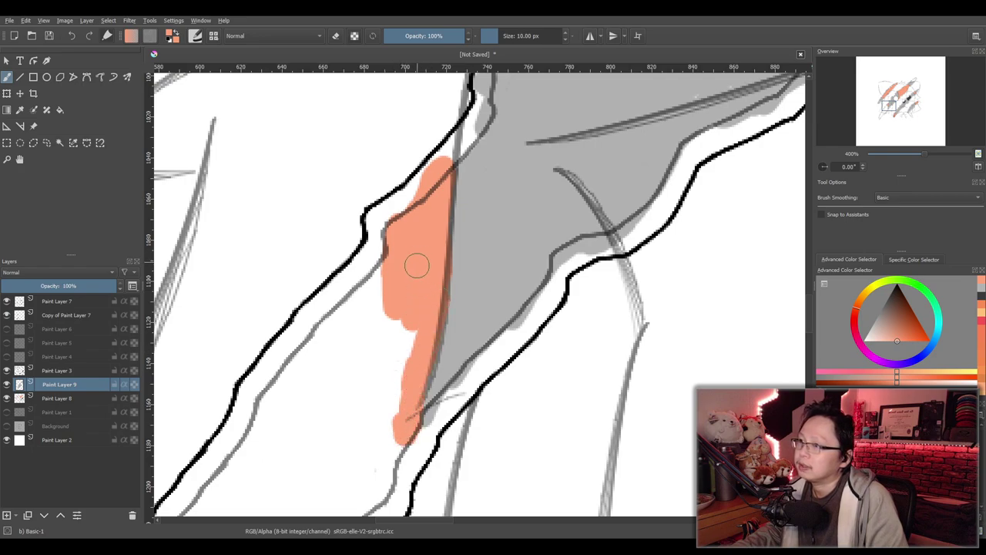
pyautogui.moveTo(403, 246)
pyautogui.mouseDown()
pyautogui.moveTo(385, 274)
pyautogui.moveTo(401, 401)
pyautogui.moveTo(411, 313)
pyautogui.moveTo(376, 370)
pyautogui.moveTo(407, 374)
pyautogui.moveTo(451, 317)
pyautogui.mouseUp()
pyautogui.press('1')
pyautogui.scroll(3, 388, 407)
pyautogui.moveTo(456, 232)
pyautogui.mouseDown()
pyautogui.moveTo(491, 179)
pyautogui.moveTo(424, 254)
pyautogui.moveTo(377, 335)
pyautogui.moveTo(395, 304)
pyautogui.moveTo(369, 331)
pyautogui.moveTo(339, 391)
pyautogui.moveTo(411, 409)
pyautogui.moveTo(435, 402)
pyautogui.moveTo(503, 315)
pyautogui.moveTo(498, 299)
pyautogui.moveTo(466, 284)
pyautogui.moveTo(468, 229)
pyautogui.moveTo(354, 381)
pyautogui.moveTo(368, 368)
pyautogui.moveTo(376, 386)
pyautogui.moveTo(396, 375)
pyautogui.moveTo(419, 348)
pyautogui.moveTo(424, 386)
pyautogui.moveTo(444, 377)
pyautogui.moveTo(491, 314)
pyautogui.moveTo(486, 281)
pyautogui.moveTo(432, 358)
pyautogui.moveTo(461, 259)
pyautogui.moveTo(431, 287)
pyautogui.moveTo(473, 293)
pyautogui.mouseUp()
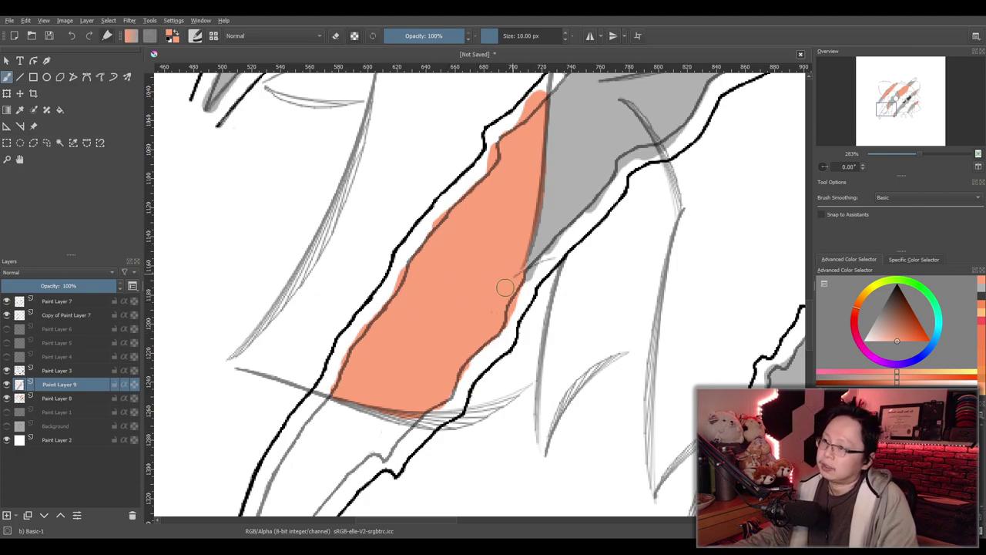
# Sample the dark grey from the painted eye and fill the blank eye circle in the second claw mark on Paint Layer 9
pyautogui.scroll(-6, 460, 319)
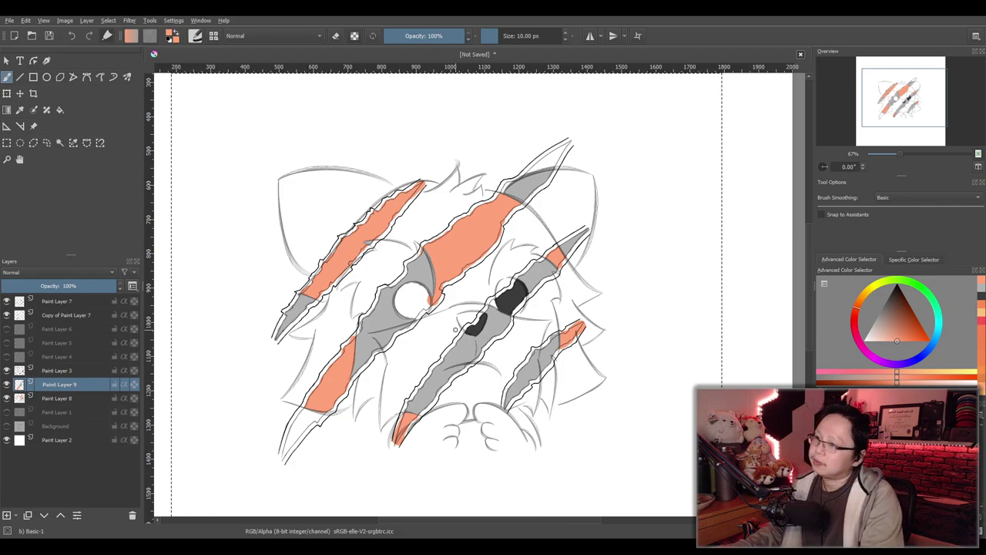
pyautogui.scroll(-1, 442, 328)
pyautogui.scroll(6, 517, 307)
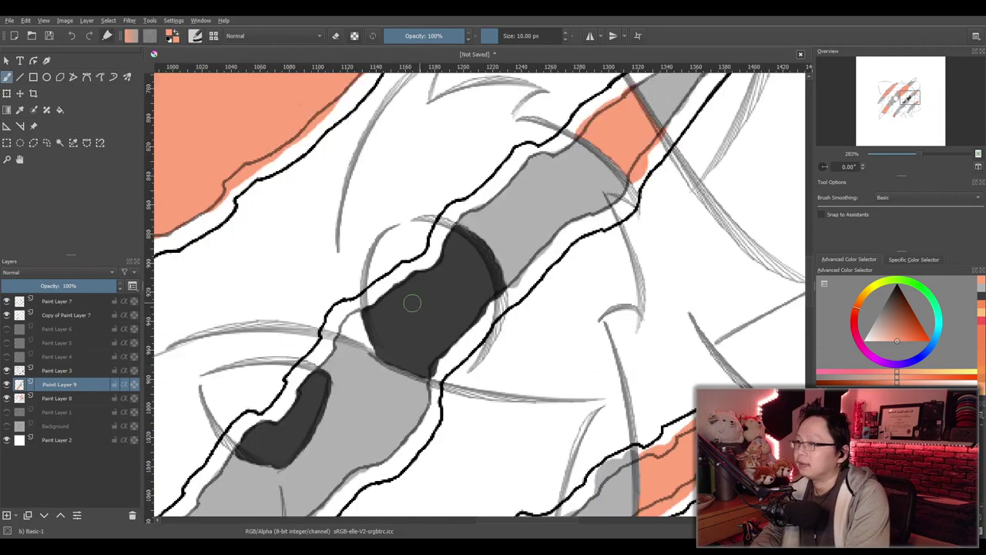
pyautogui.moveTo(441, 287); pyautogui.dragTo(728, 236)
pyautogui.scroll(-2, 648, 262)
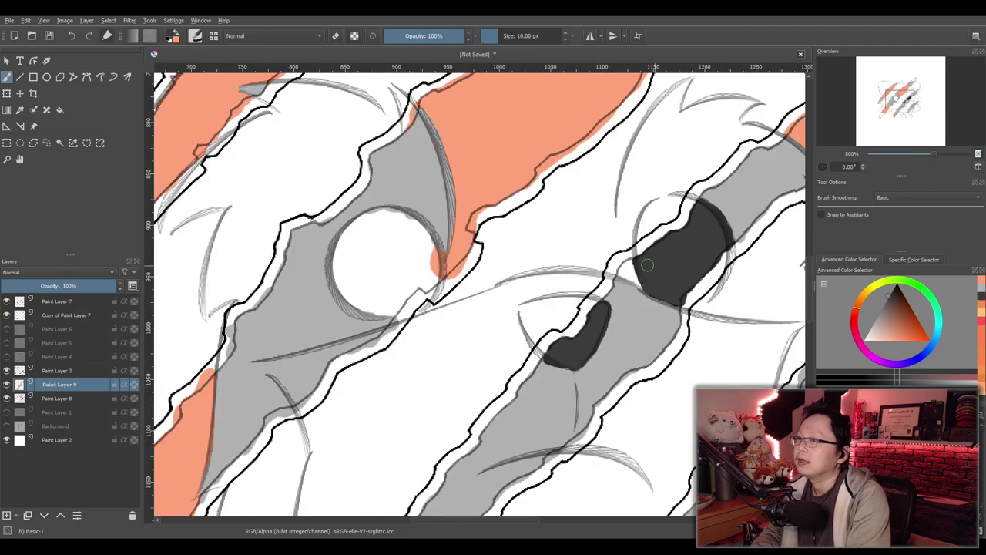
pyautogui.moveTo(362, 283); pyautogui.dragTo(452, 291)
pyautogui.scroll(2, 452, 280)
pyautogui.moveTo(574, 192)
pyautogui.mouseDown()
pyautogui.moveTo(553, 167)
pyautogui.moveTo(522, 163)
pyautogui.mouseUp()
pyautogui.moveTo(495, 169)
pyautogui.mouseDown()
pyautogui.moveTo(423, 224)
pyautogui.moveTo(417, 275)
pyautogui.moveTo(436, 337)
pyautogui.moveTo(485, 360)
pyautogui.moveTo(532, 359)
pyautogui.moveTo(578, 309)
pyautogui.moveTo(611, 302)
pyautogui.moveTo(616, 222)
pyautogui.moveTo(581, 180)
pyautogui.moveTo(613, 216)
pyautogui.moveTo(625, 276)
pyautogui.moveTo(619, 292)
pyautogui.moveTo(583, 214)
pyautogui.moveTo(546, 191)
pyautogui.moveTo(519, 189)
pyautogui.moveTo(468, 209)
pyautogui.moveTo(446, 247)
pyautogui.moveTo(463, 311)
pyautogui.moveTo(446, 321)
pyautogui.moveTo(504, 349)
pyautogui.moveTo(597, 290)
pyautogui.moveTo(563, 225)
pyautogui.moveTo(501, 222)
pyautogui.moveTo(475, 257)
pyautogui.moveTo(486, 288)
pyautogui.moveTo(507, 254)
pyautogui.moveTo(490, 224)
pyautogui.moveTo(529, 210)
pyautogui.moveTo(528, 254)
pyautogui.moveTo(546, 296)
pyautogui.moveTo(586, 272)
pyautogui.mouseUp()
pyautogui.press('1')
pyautogui.moveTo(672, 254)
pyautogui.mouseDown()
pyautogui.moveTo(381, 295)
pyautogui.moveTo(454, 294)
pyautogui.mouseUp()
pyautogui.scroll(-1, 387, 293)
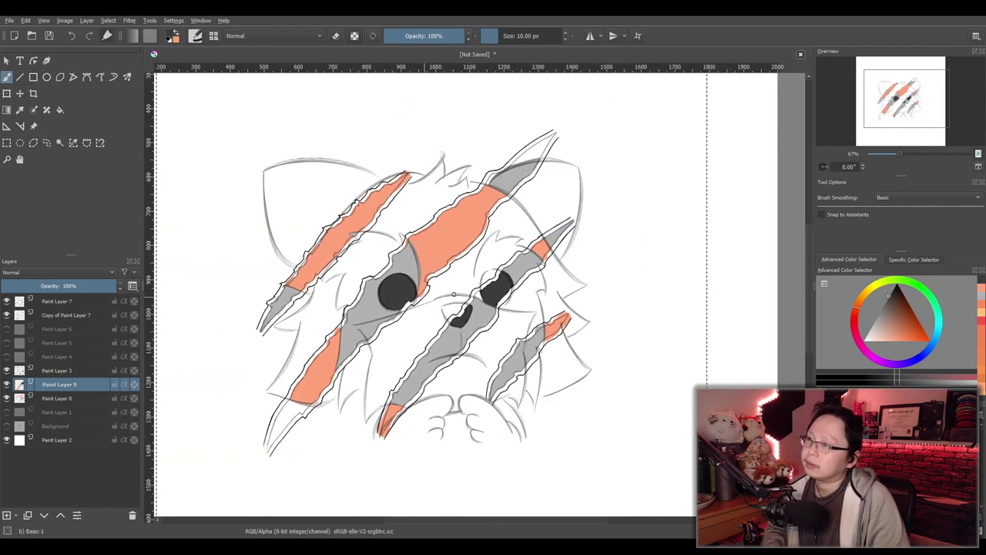
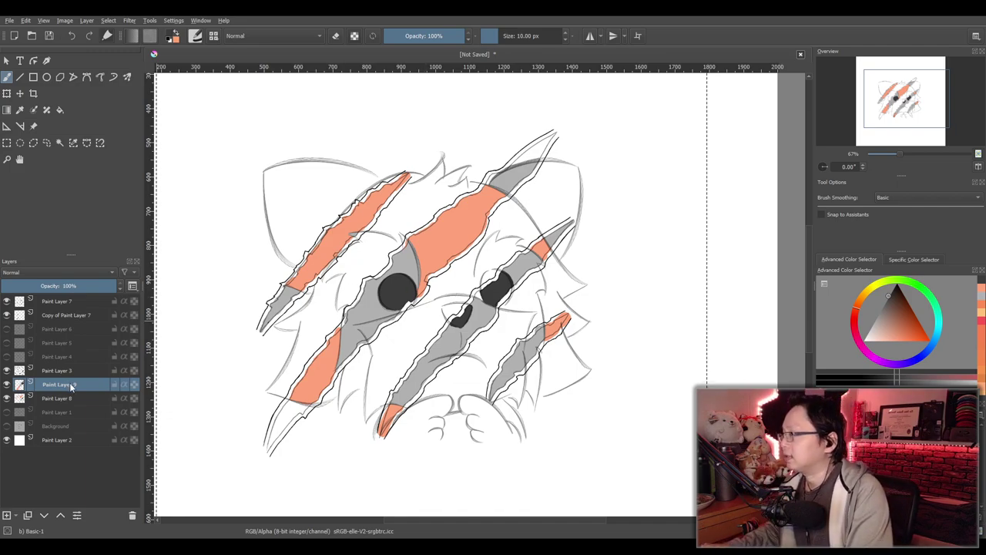
# Hide Paint Layers 8 and 9, select both and merge them into one layer
pyautogui.click(6, 396)
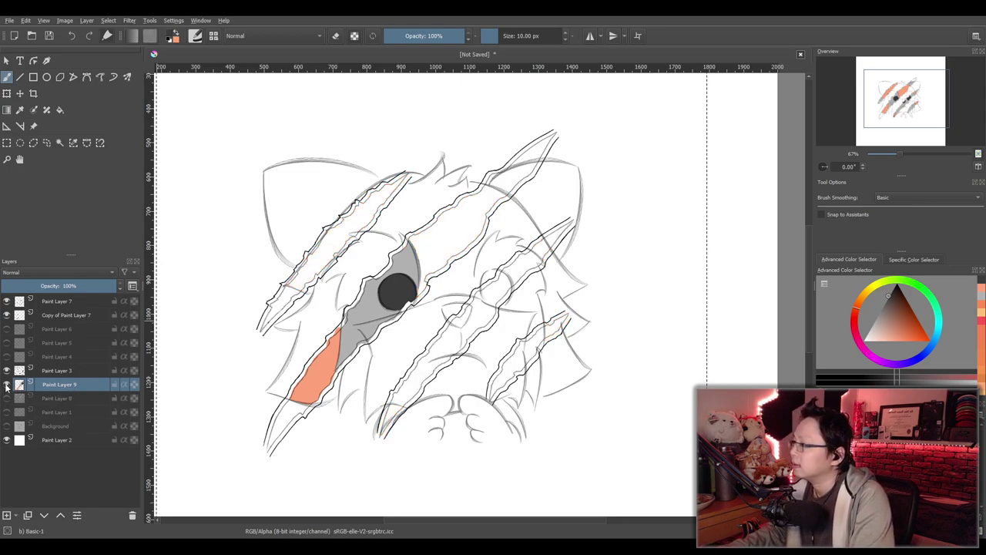
pyautogui.click(6, 385)
pyautogui.click(6, 384)
pyautogui.click(6, 384)
pyautogui.click(63, 398)
pyautogui.click(60, 384)
pyautogui.keyDown('shift'); pyautogui.click(61, 398); pyautogui.keyUp('shift')
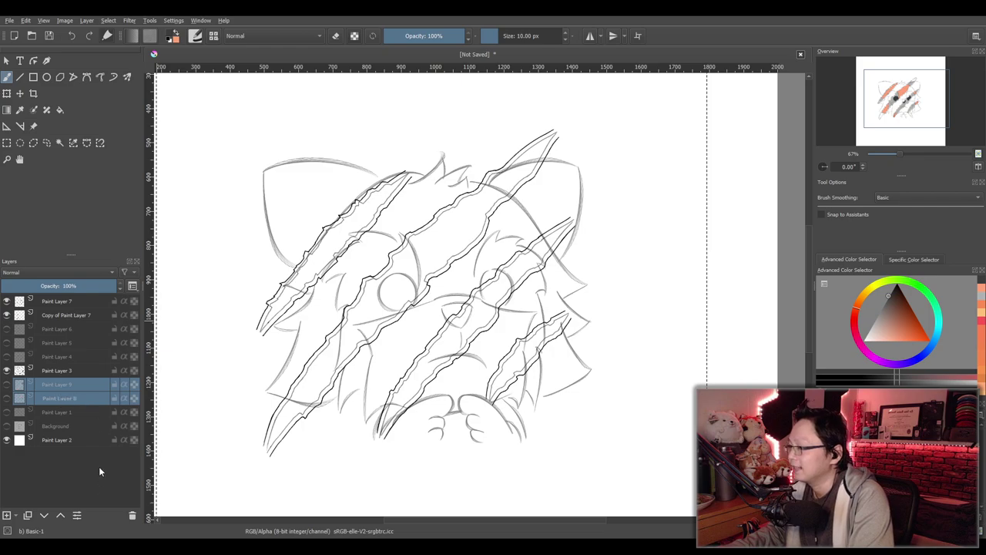
pyautogui.hotkey('ctrl', 'e')
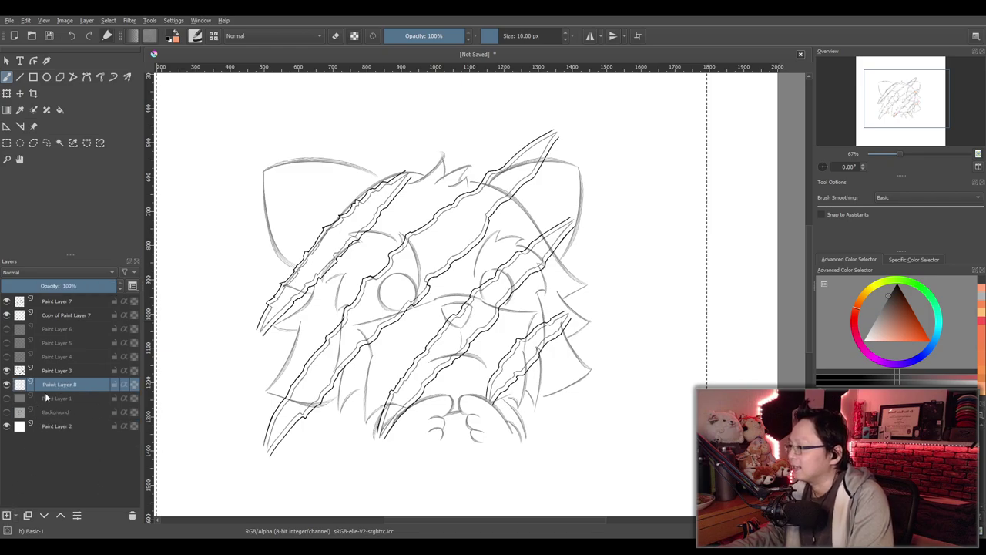
# Hide Paint Layer 7 and Copy of Paint Layer 7, and pick the light orange from the recent colours
pyautogui.click(6, 315)
pyautogui.click(6, 301)
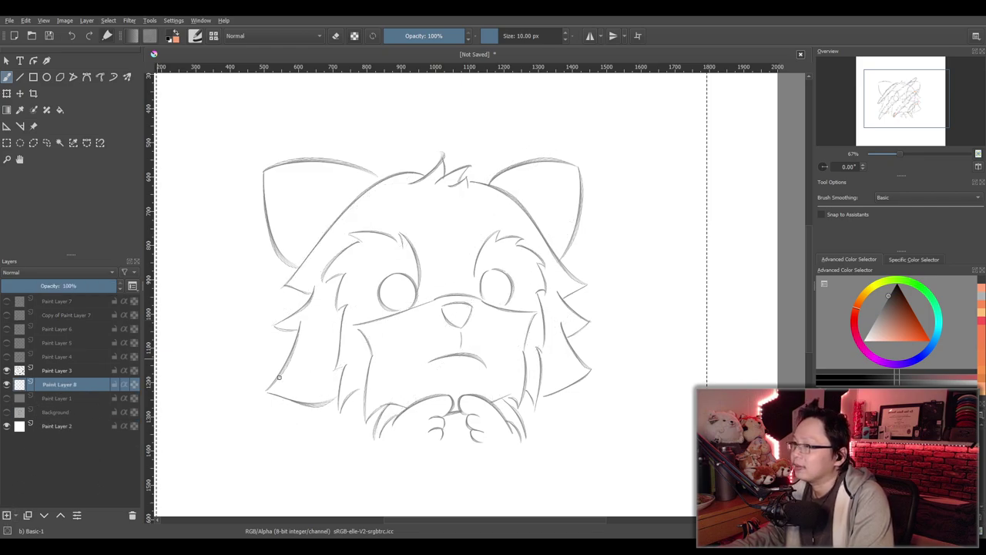
pyautogui.scroll(1, 472, 379)
pyautogui.moveTo(460, 377); pyautogui.dragTo(411, 427)
pyautogui.scroll(1, 403, 298)
pyautogui.moveTo(403, 298); pyautogui.dragTo(513, 381)
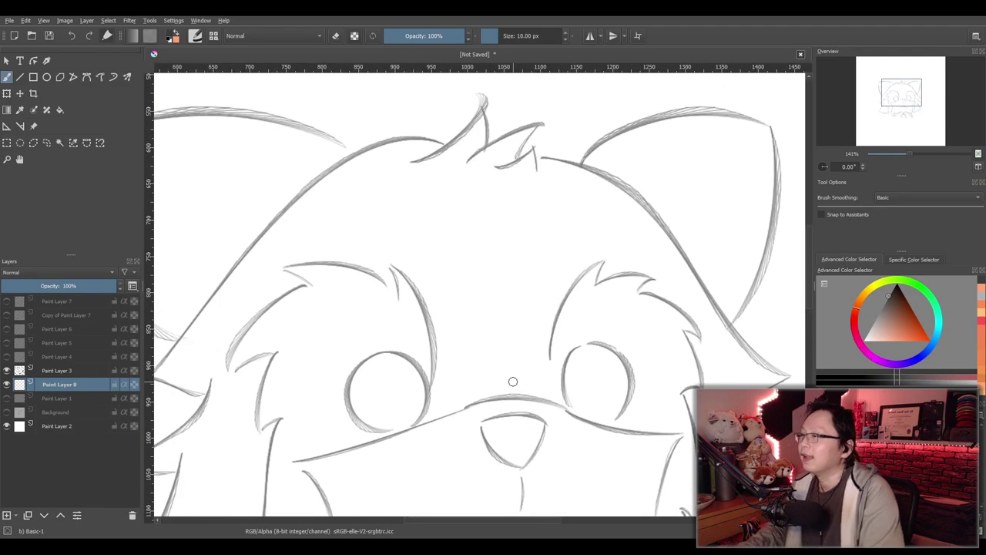
pyautogui.click(983, 291)
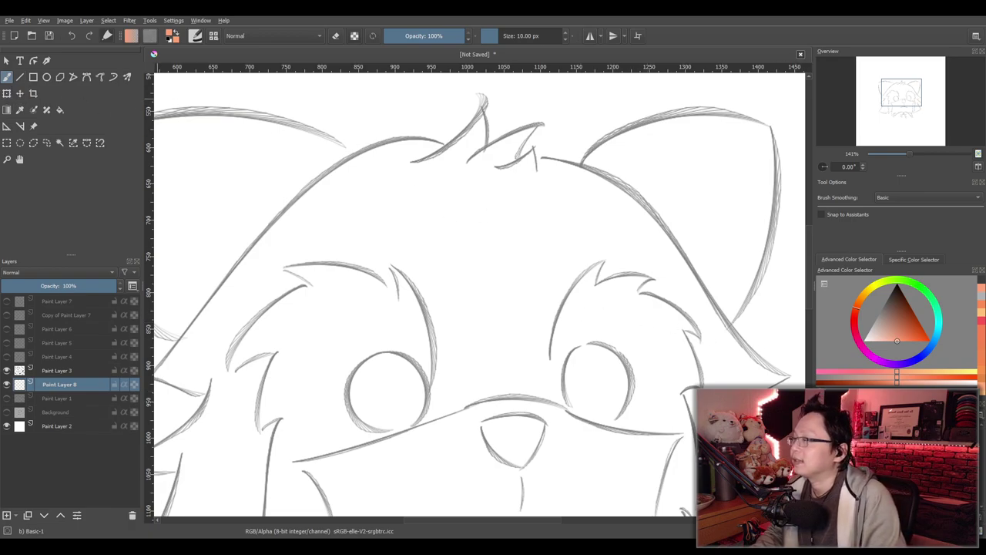
# Try to outline the left cheek fur and the hair tuft in light orange with the 10 px brush, undoing the strokes
pyautogui.moveTo(440, 159); pyautogui.dragTo(456, 148)
pyautogui.hotkey('ctrl', 'z')
pyautogui.scroll(-3, 435, 211)
pyautogui.moveTo(341, 249); pyautogui.dragTo(402, 240)
pyautogui.scroll(2, 400, 240)
pyautogui.moveTo(429, 325); pyautogui.dragTo(362, 245)
pyautogui.scroll(1, 361, 244)
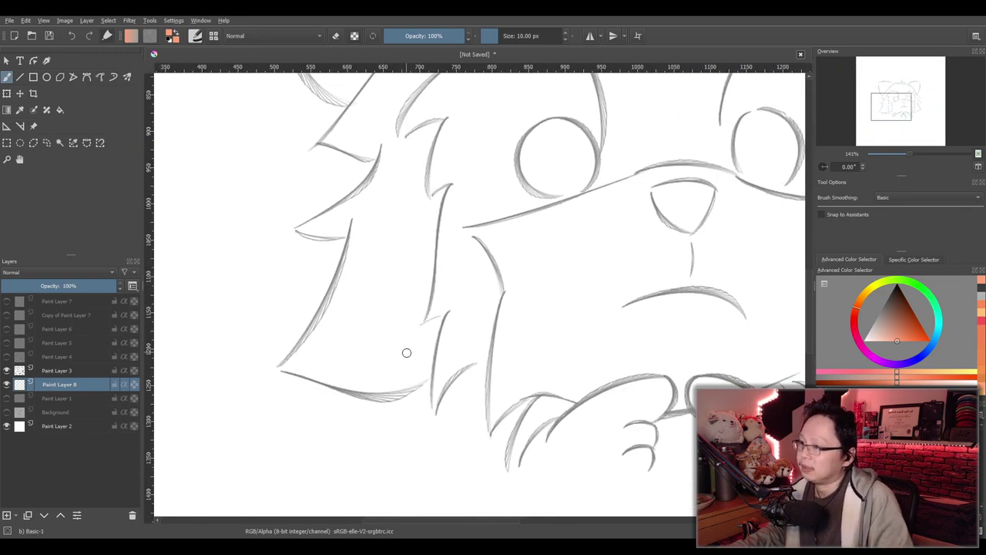
pyautogui.moveTo(420, 376)
pyautogui.mouseDown()
pyautogui.moveTo(356, 391)
pyautogui.moveTo(284, 368)
pyautogui.moveTo(311, 376)
pyautogui.moveTo(287, 365)
pyautogui.moveTo(339, 279)
pyautogui.moveTo(354, 222)
pyautogui.moveTo(339, 237)
pyautogui.moveTo(300, 230)
pyautogui.moveTo(384, 150)
pyautogui.mouseUp()
pyautogui.hotkey('ctrl', 'z')
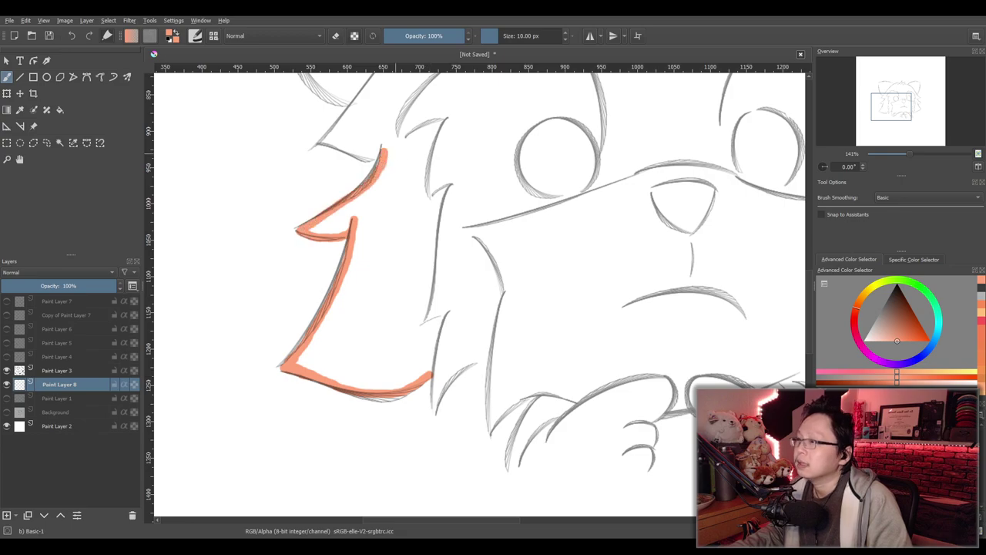
pyautogui.hotkey('ctrl', 'z')
pyautogui.scroll(-2, 419, 185)
pyautogui.moveTo(442, 242); pyautogui.dragTo(427, 271)
pyautogui.press('+')
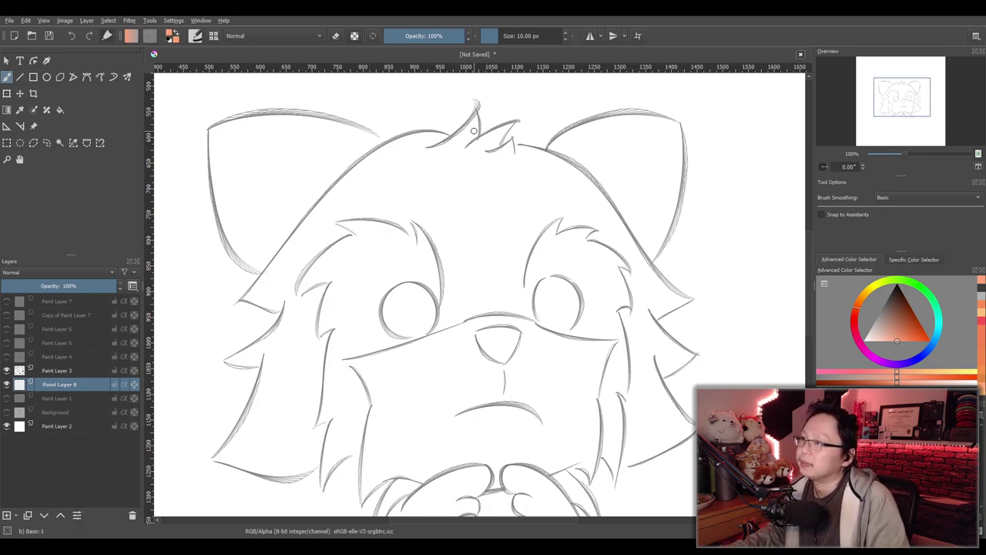
pyautogui.moveTo(476, 109); pyautogui.dragTo(445, 145)
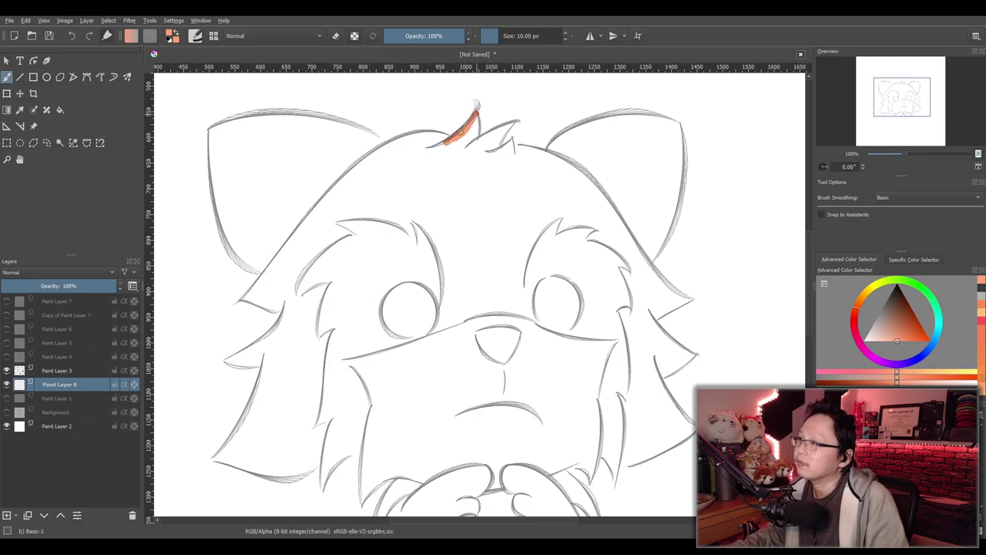
pyautogui.hotkey('ctrl', 'z')
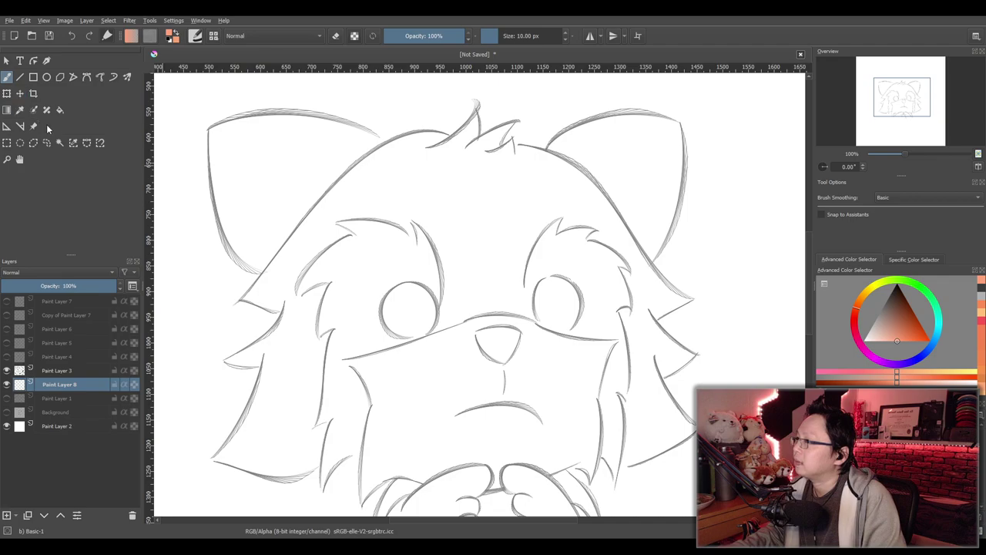
# Try contiguous area selections at the head outline on Paint Layer 3, clearing each selection
pyautogui.click(59, 142)
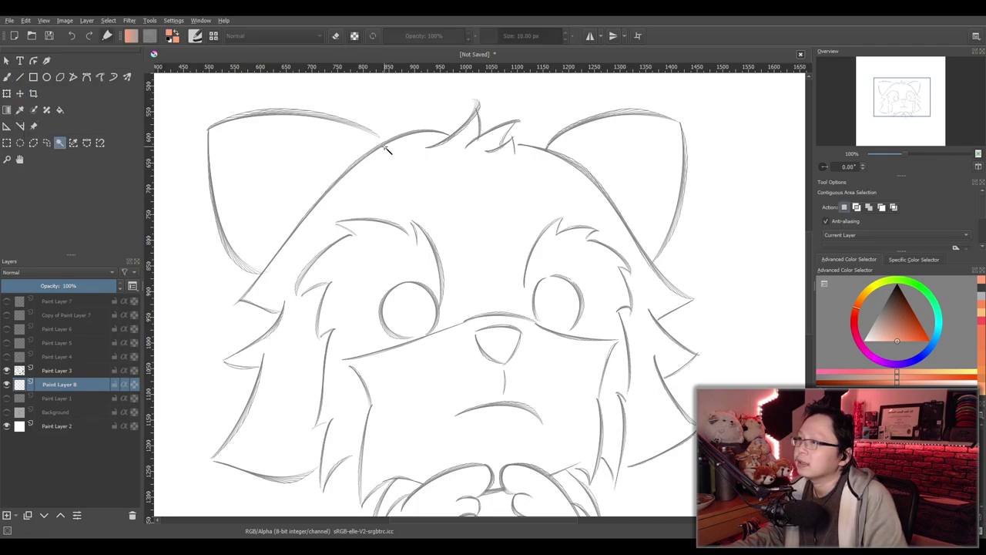
pyautogui.press('pageup')
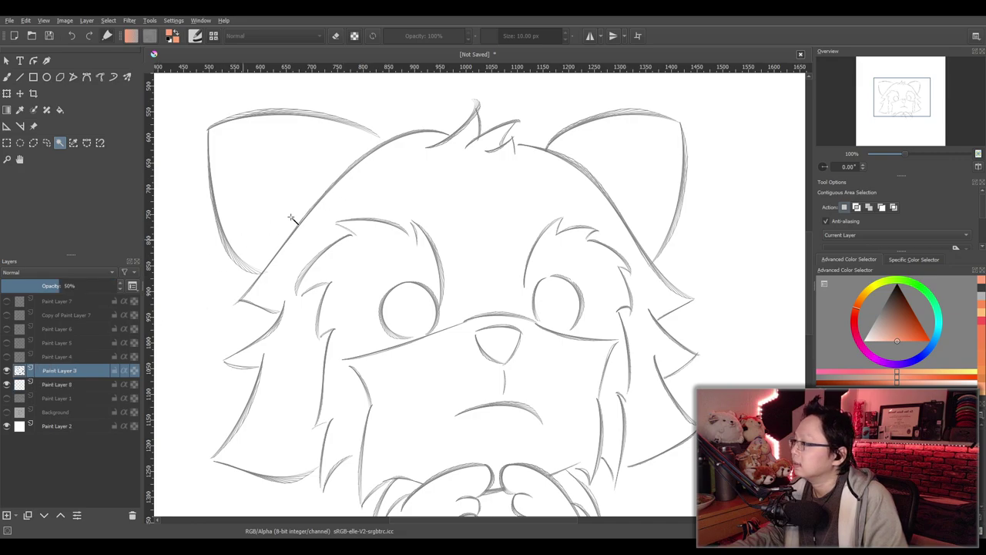
pyautogui.click(337, 190)
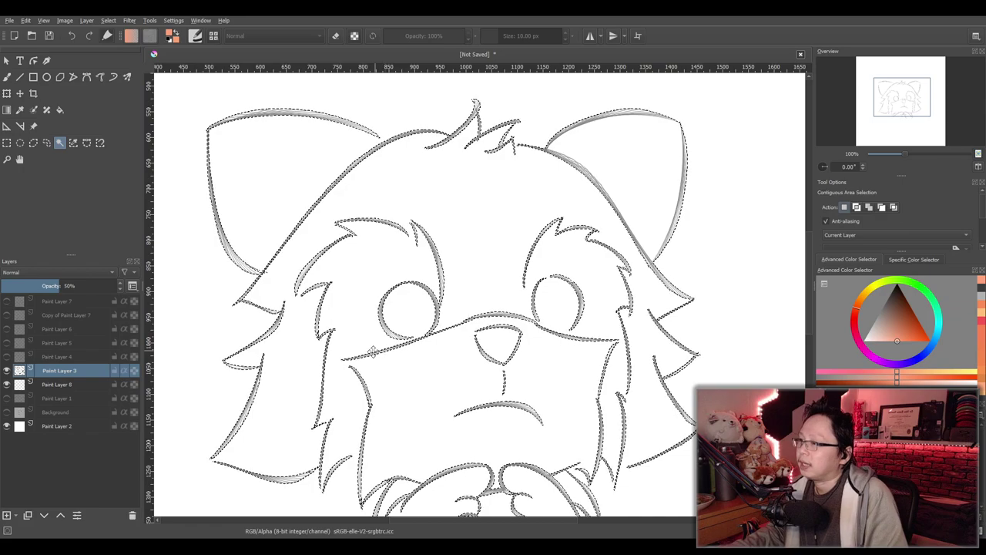
pyautogui.hotkey('ctrl', 'shift', 'a')
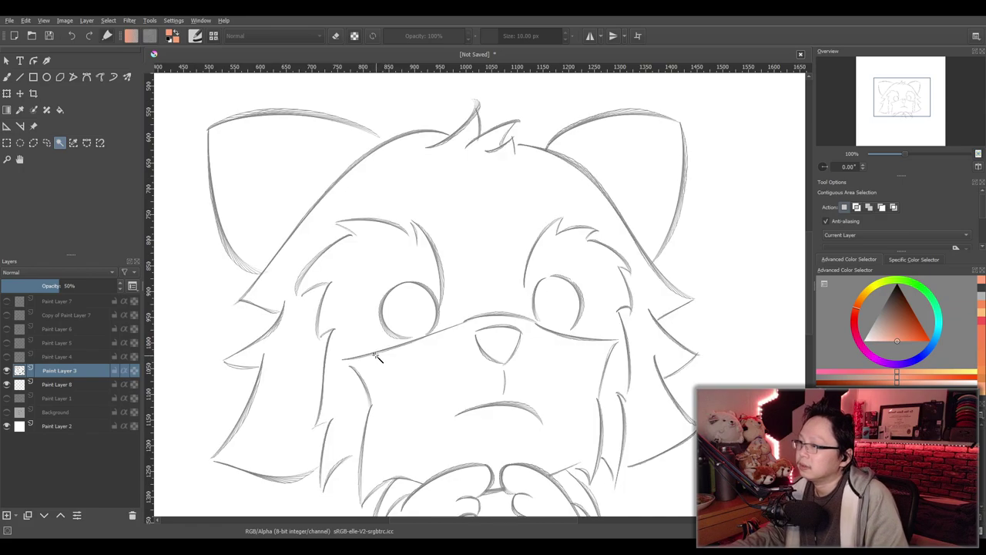
pyautogui.click(348, 182)
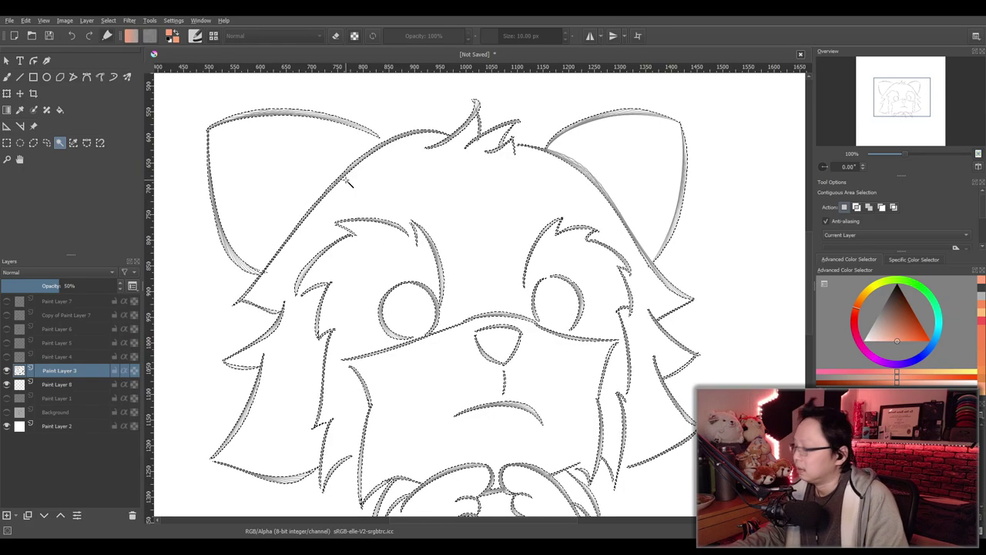
pyautogui.hotkey('ctrl', 'shift', 'a')
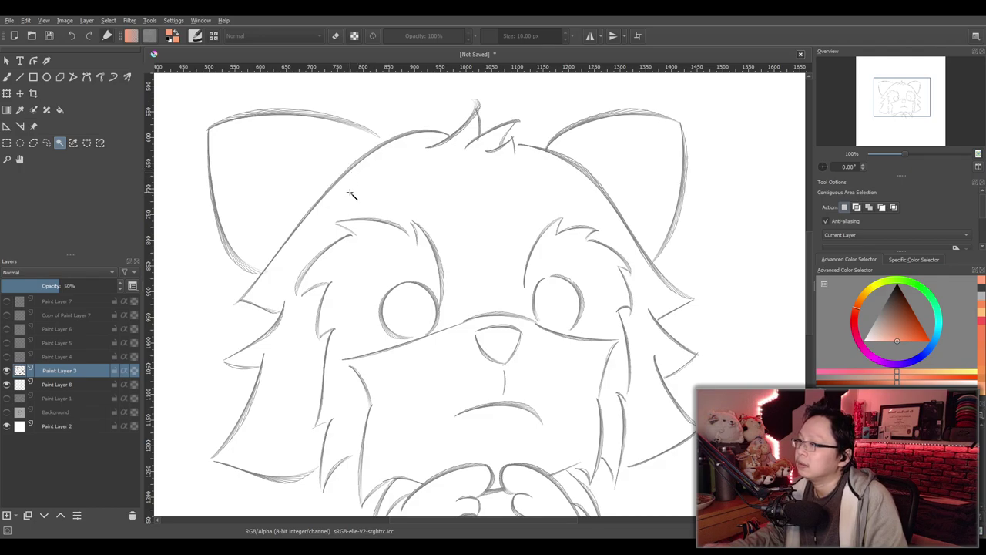
pyautogui.click(347, 180)
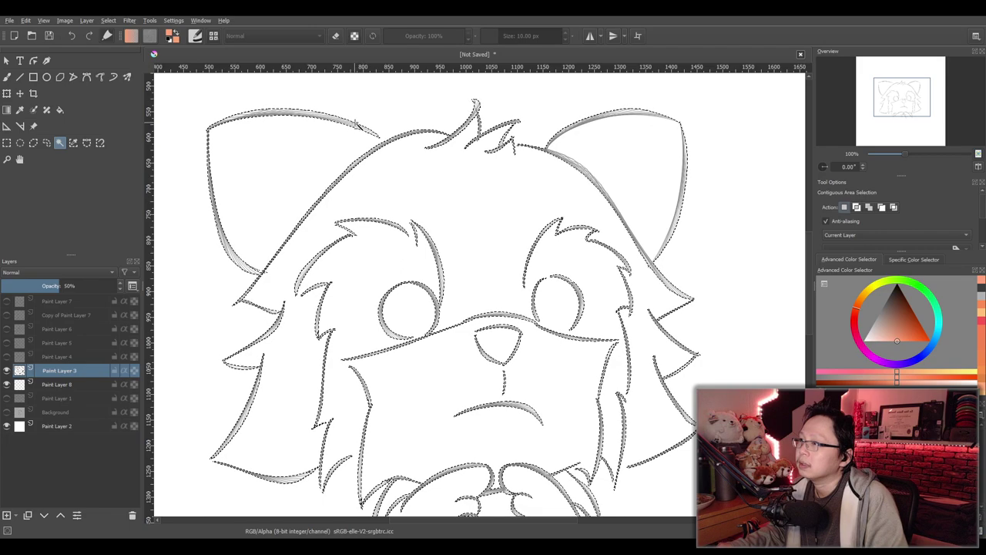
pyautogui.hotkey('ctrl', 'shift', 'a')
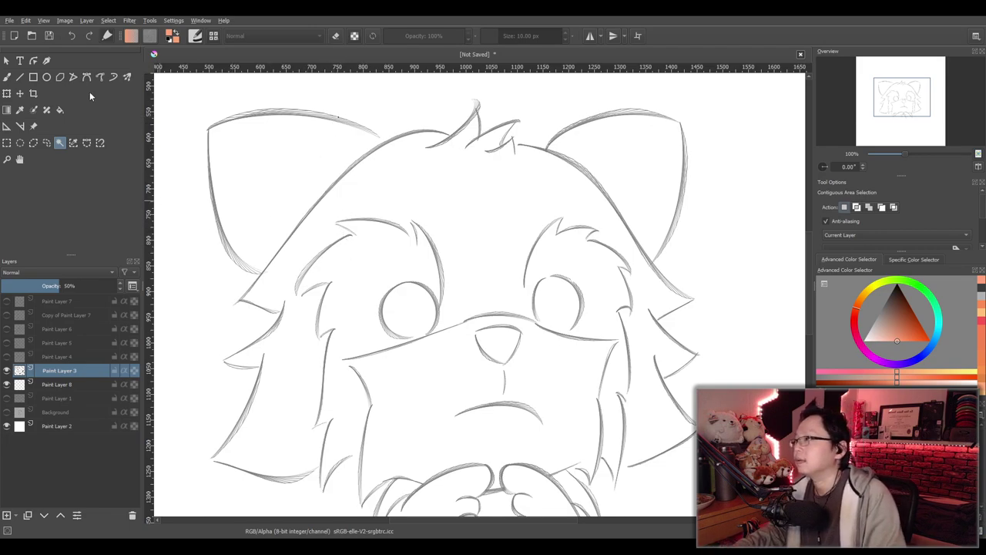
# Return to the freehand brush and set its size to 20 px
pyautogui.click(7, 76)
pyautogui.moveTo(406, 152); pyautogui.dragTo(421, 145)
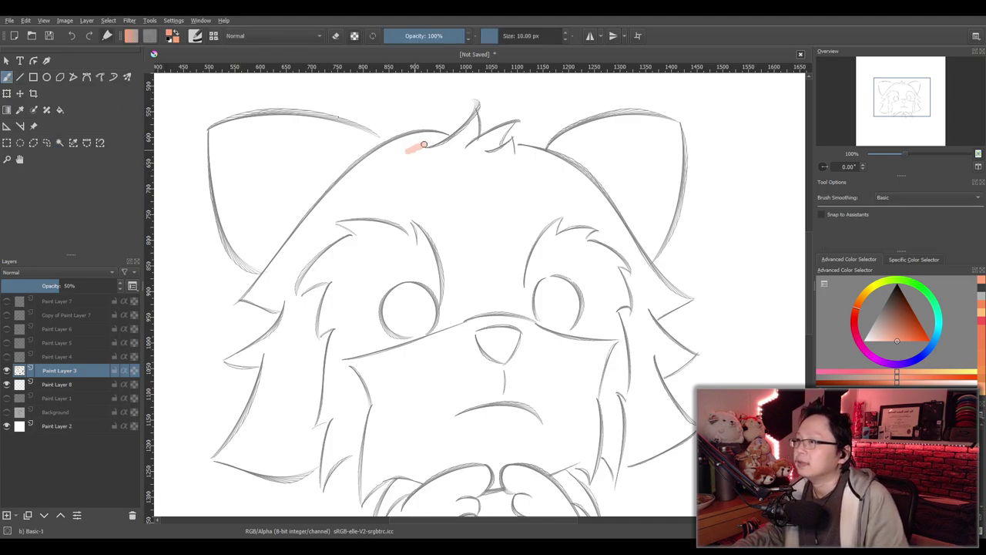
pyautogui.hotkey('ctrl', 'z')
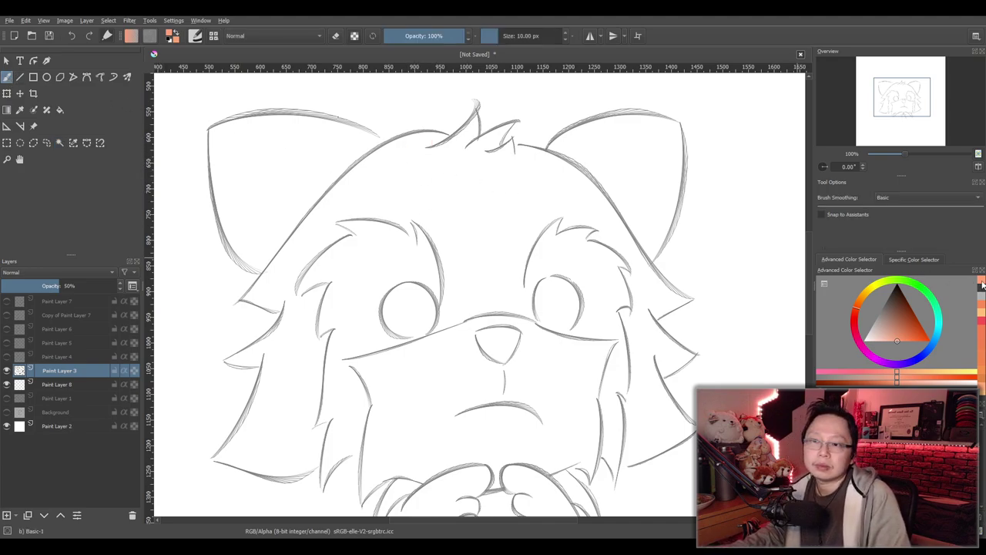
pyautogui.click(522, 39)
pyautogui.write('20')
pyautogui.press('Return')
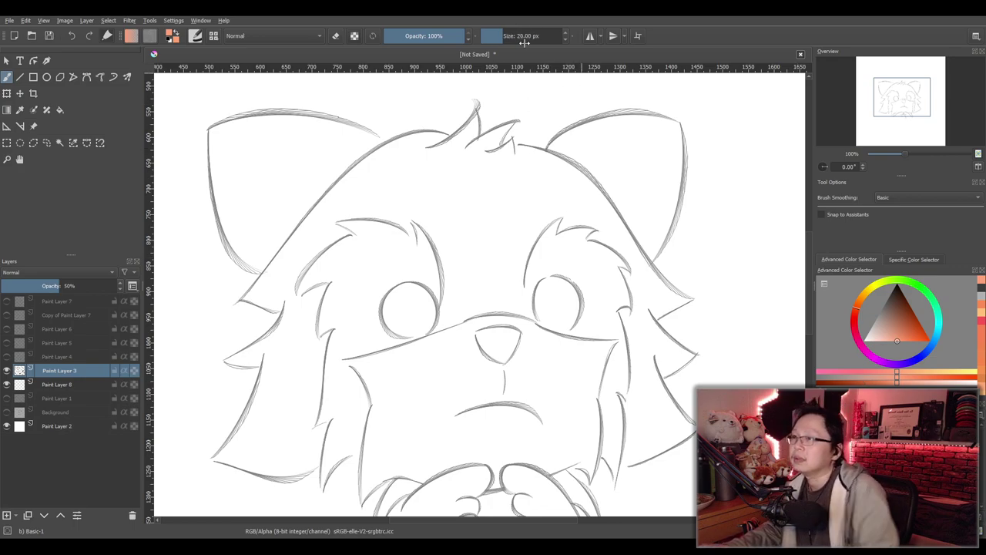
# Outline the forehead, hair tuft and side fur in light orange on Paint Layer 8, and fill the enclosed area with the same colour
pyautogui.moveTo(473, 126)
pyautogui.mouseDown()
pyautogui.moveTo(475, 117)
pyautogui.moveTo(456, 139)
pyautogui.moveTo(401, 144)
pyautogui.moveTo(354, 171)
pyautogui.moveTo(245, 298)
pyautogui.moveTo(281, 317)
pyautogui.moveTo(226, 362)
pyautogui.moveTo(262, 364)
pyautogui.moveTo(259, 392)
pyautogui.moveTo(217, 456)
pyautogui.moveTo(268, 477)
pyautogui.moveTo(314, 464)
pyautogui.moveTo(323, 430)
pyautogui.moveTo(310, 413)
pyautogui.moveTo(330, 336)
pyautogui.moveTo(315, 342)
pyautogui.moveTo(311, 319)
pyautogui.moveTo(329, 283)
pyautogui.moveTo(293, 299)
pyautogui.moveTo(300, 269)
pyautogui.moveTo(342, 235)
pyautogui.moveTo(333, 225)
pyautogui.moveTo(342, 215)
pyautogui.moveTo(403, 218)
pyautogui.moveTo(415, 235)
pyautogui.moveTo(385, 215)
pyautogui.moveTo(431, 228)
pyautogui.moveTo(450, 279)
pyautogui.moveTo(430, 334)
pyautogui.moveTo(479, 308)
pyautogui.moveTo(530, 316)
pyautogui.moveTo(521, 271)
pyautogui.moveTo(541, 220)
pyautogui.moveTo(591, 224)
pyautogui.moveTo(637, 279)
pyautogui.moveTo(629, 276)
pyautogui.moveTo(622, 319)
pyautogui.moveTo(629, 461)
pyautogui.moveTo(690, 429)
pyautogui.moveTo(656, 363)
pyautogui.moveTo(678, 366)
pyautogui.moveTo(690, 355)
pyautogui.moveTo(649, 317)
pyautogui.moveTo(691, 296)
pyautogui.moveTo(667, 287)
pyautogui.moveTo(582, 174)
pyautogui.moveTo(528, 151)
pyautogui.moveTo(498, 154)
pyautogui.moveTo(514, 121)
pyautogui.moveTo(474, 141)
pyautogui.mouseUp()
pyautogui.hotkey('ctrl', 'z')
pyautogui.click(85, 381)
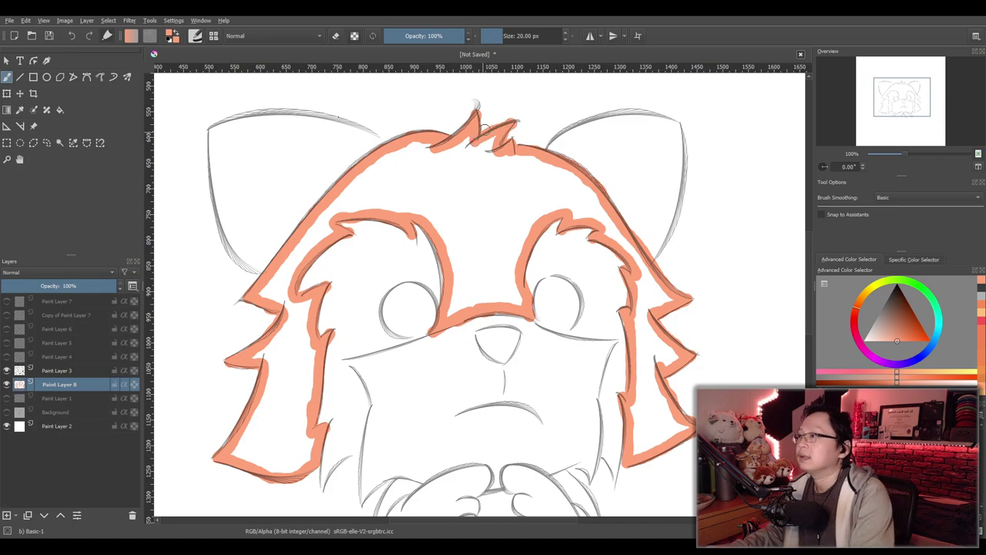
pyautogui.press('f')
pyautogui.click(482, 225)
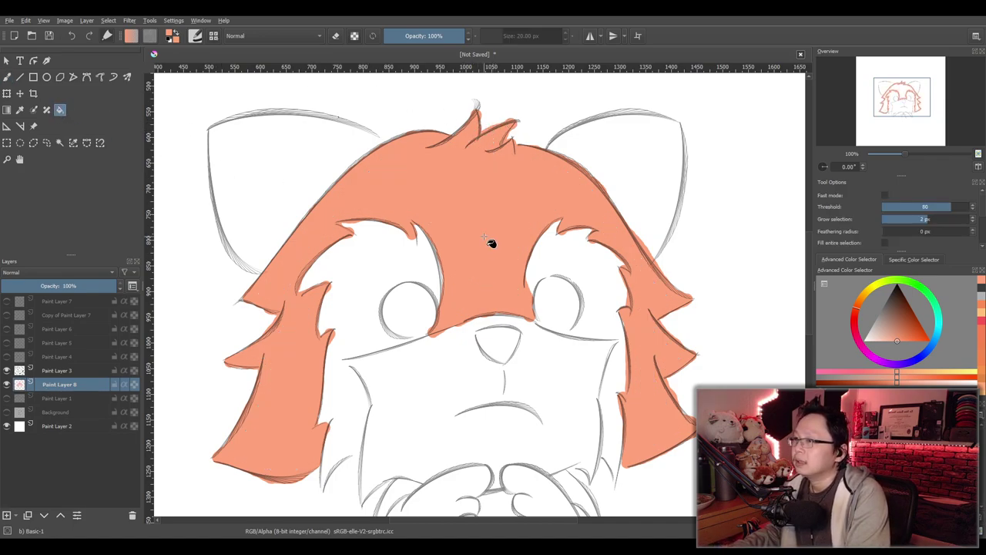
# Pick the light grey from the recent colours, return to the freehand brush and set its size to 10 px
pyautogui.press('-')
pyautogui.scroll(1, 486, 332)
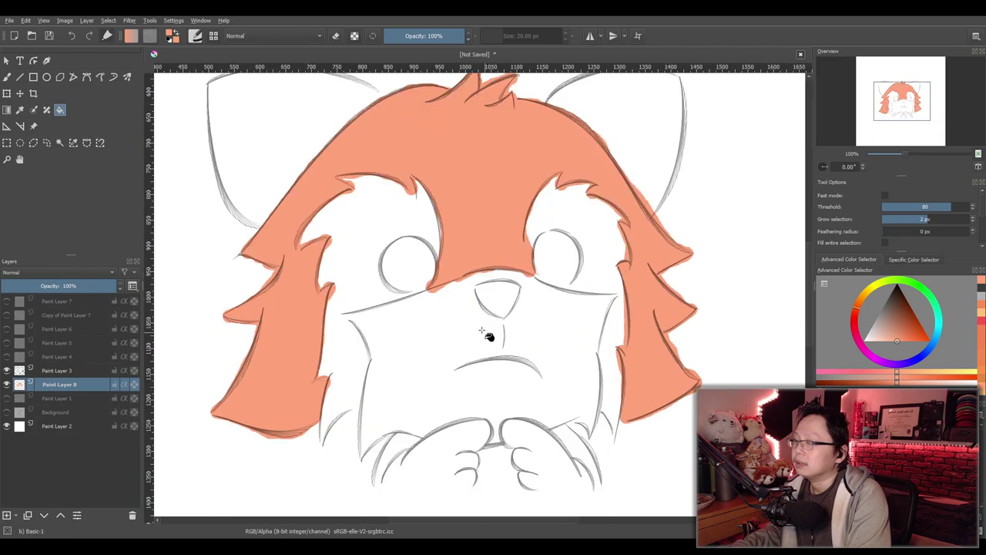
pyautogui.moveTo(482, 331); pyautogui.dragTo(476, 308)
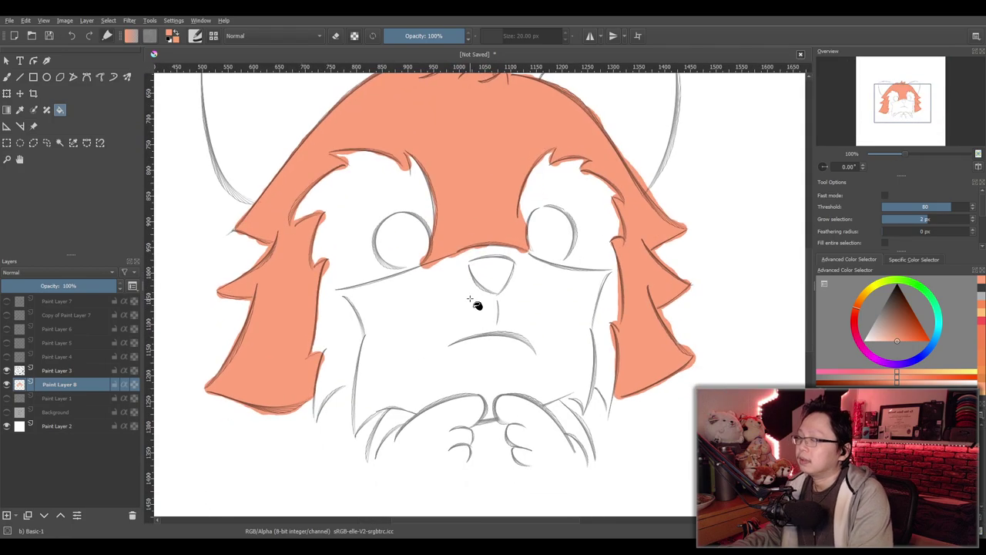
pyautogui.click(980, 302)
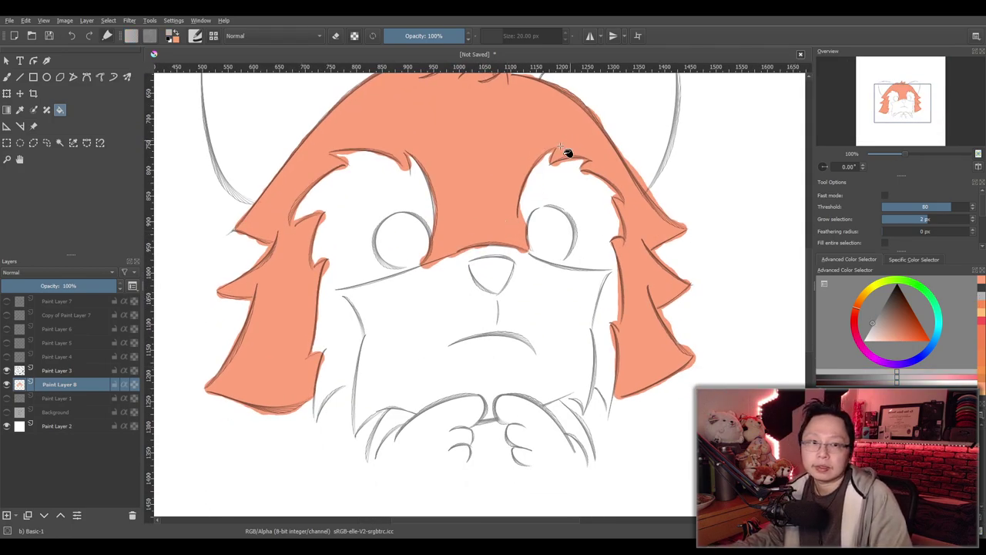
pyautogui.click(7, 77)
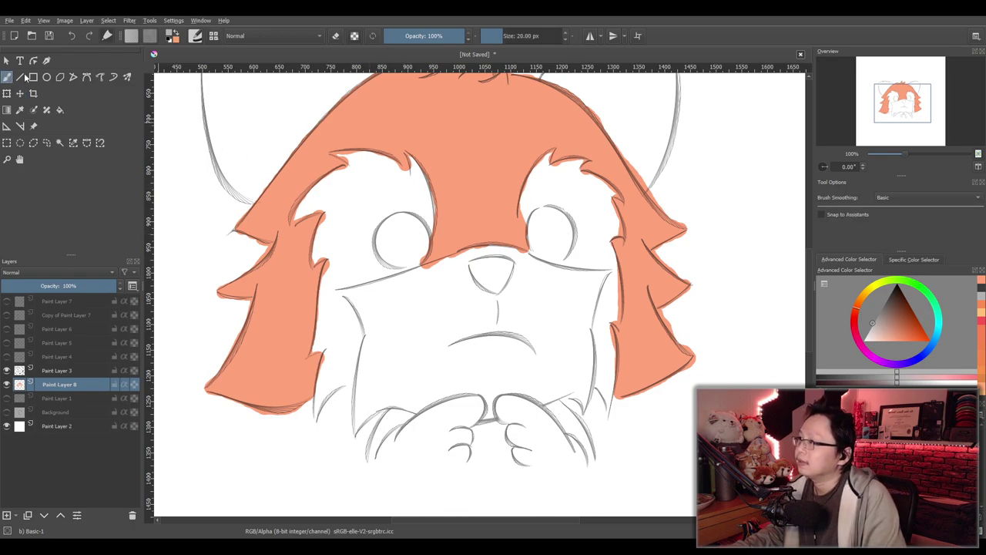
pyautogui.moveTo(430, 230); pyautogui.dragTo(435, 209)
pyautogui.hotkey('ctrl', 'z')
pyautogui.rightClick(521, 36)
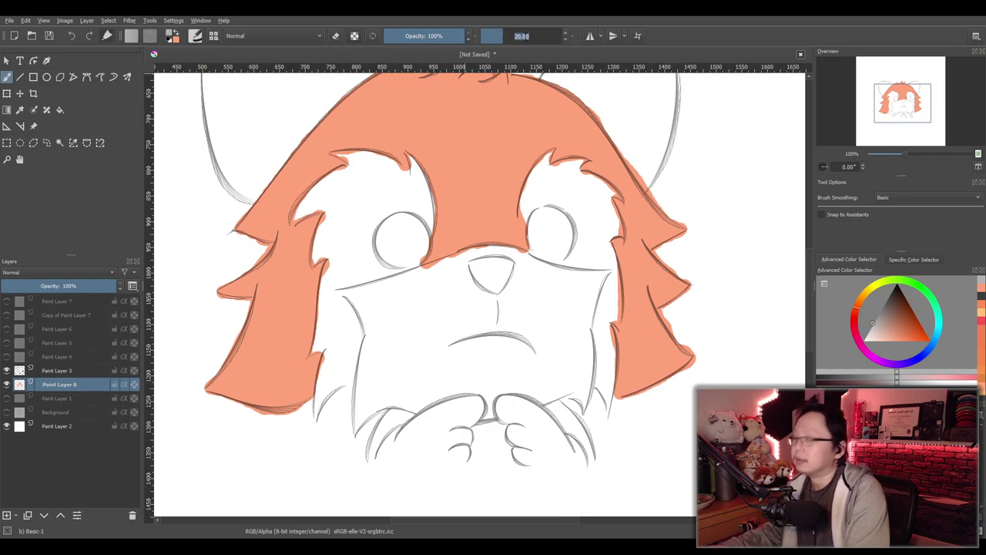
pyautogui.write('10')
pyautogui.press('Return')
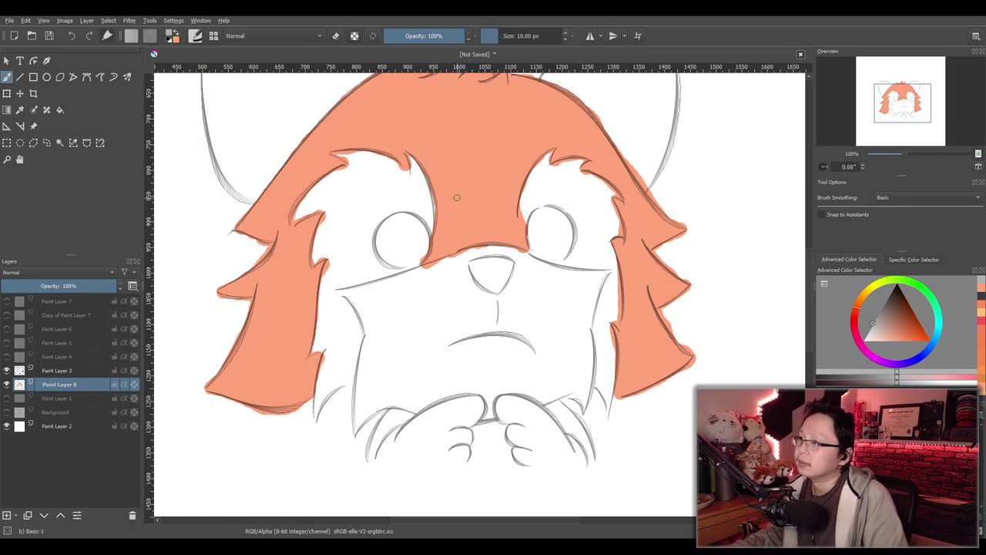
# Outline the eye patches, muzzle and cheek fur in light grey on Paint Layer 8, and fill the enclosed face area with the same grey
pyautogui.moveTo(430, 223); pyautogui.dragTo(431, 231)
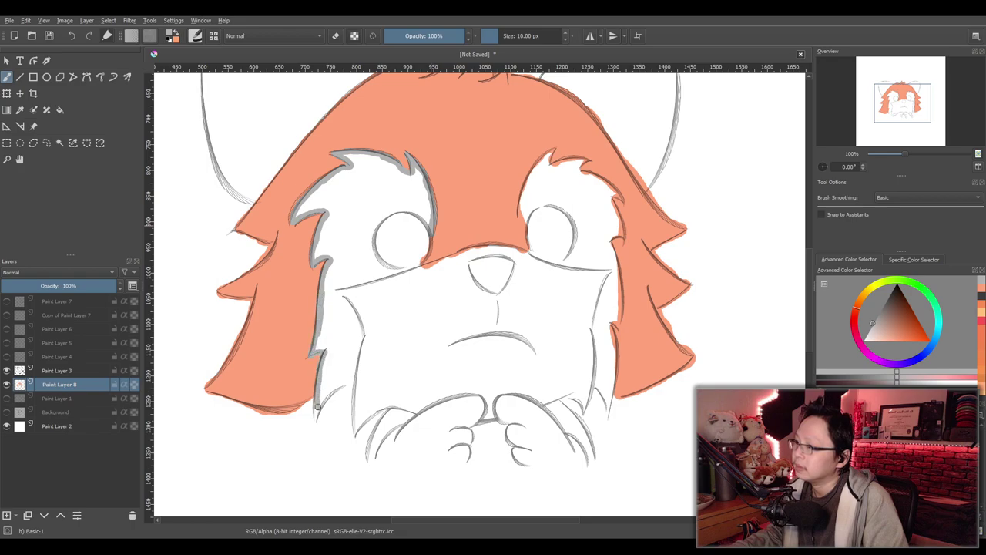
pyautogui.moveTo(316, 417); pyautogui.dragTo(327, 394)
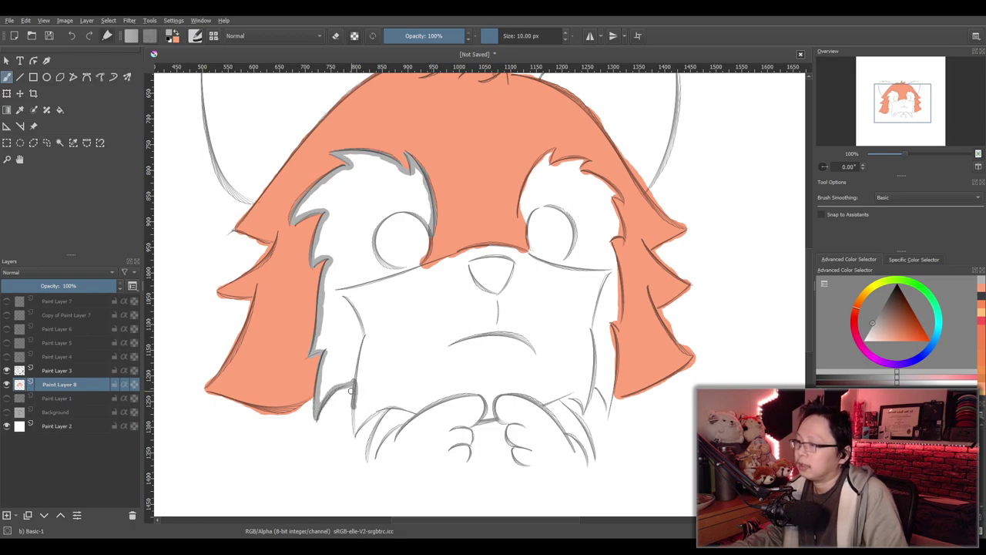
pyautogui.moveTo(353, 381); pyautogui.dragTo(355, 418)
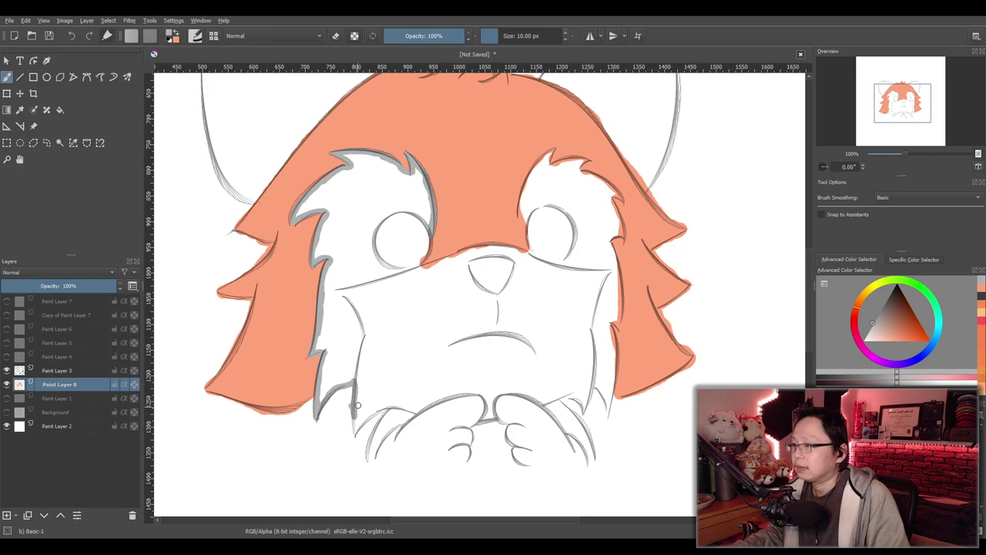
pyautogui.hotkey('ctrl', 'z')
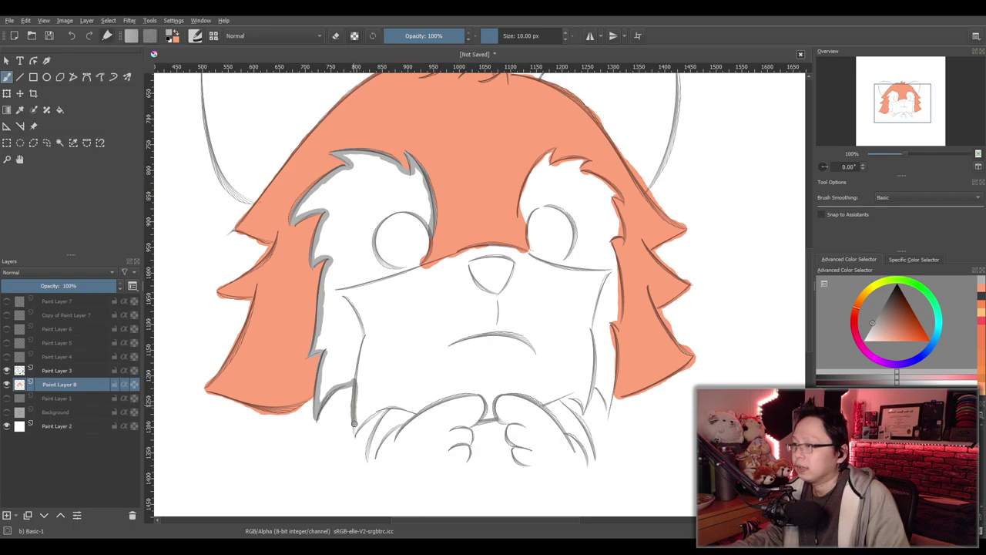
pyautogui.moveTo(354, 433); pyautogui.dragTo(374, 410)
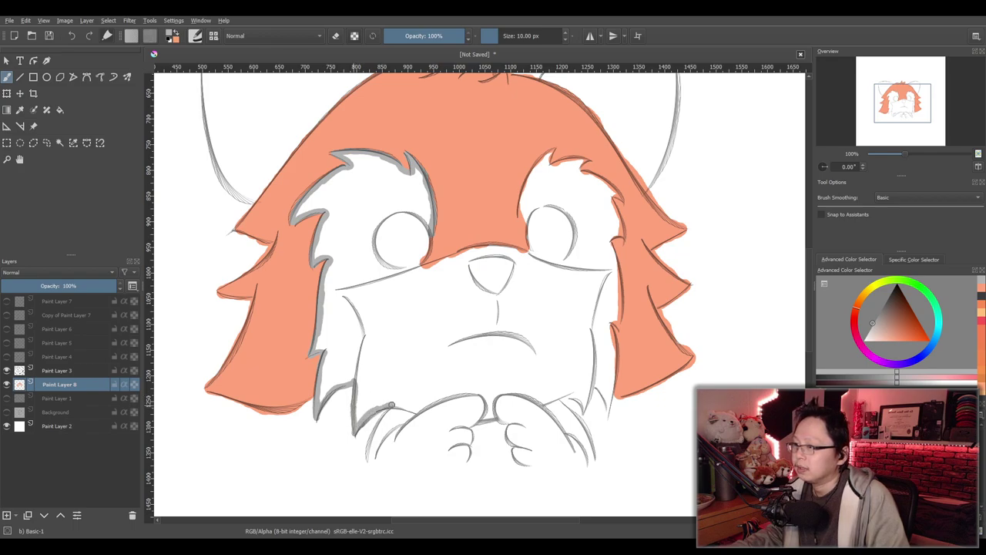
pyautogui.moveTo(422, 407); pyautogui.dragTo(479, 391)
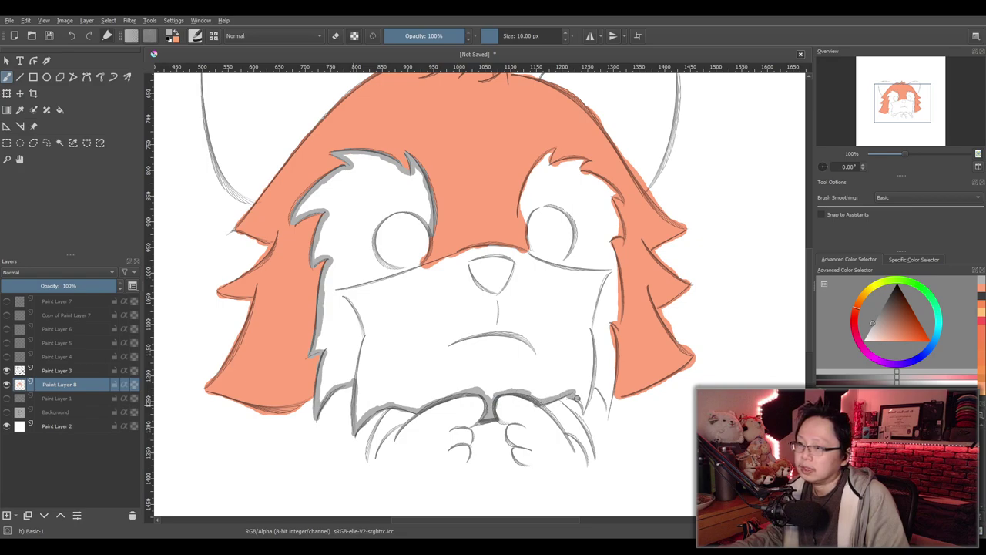
pyautogui.moveTo(593, 379)
pyautogui.mouseDown()
pyautogui.moveTo(590, 319)
pyautogui.moveTo(590, 380)
pyautogui.moveTo(606, 413)
pyautogui.moveTo(614, 374)
pyautogui.mouseUp()
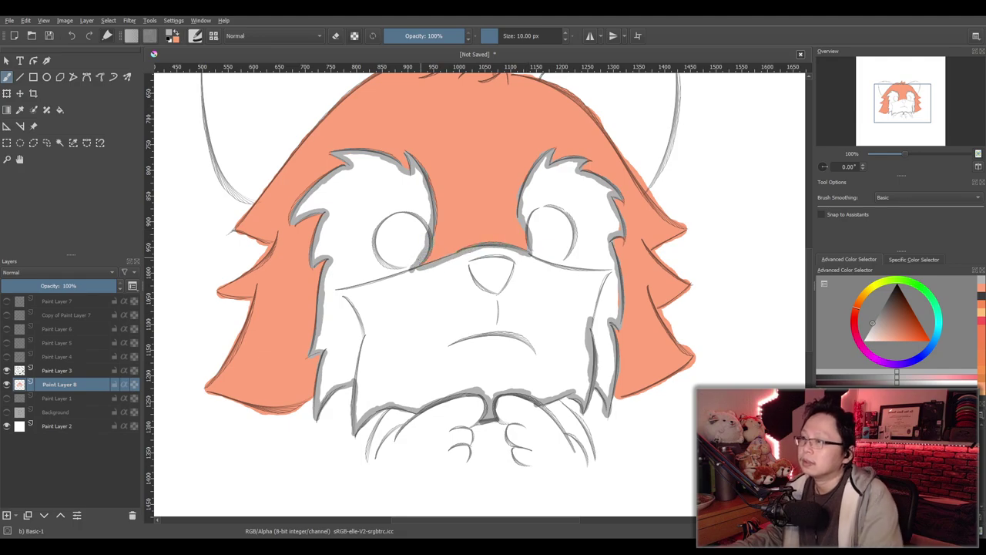
pyautogui.click(59, 110)
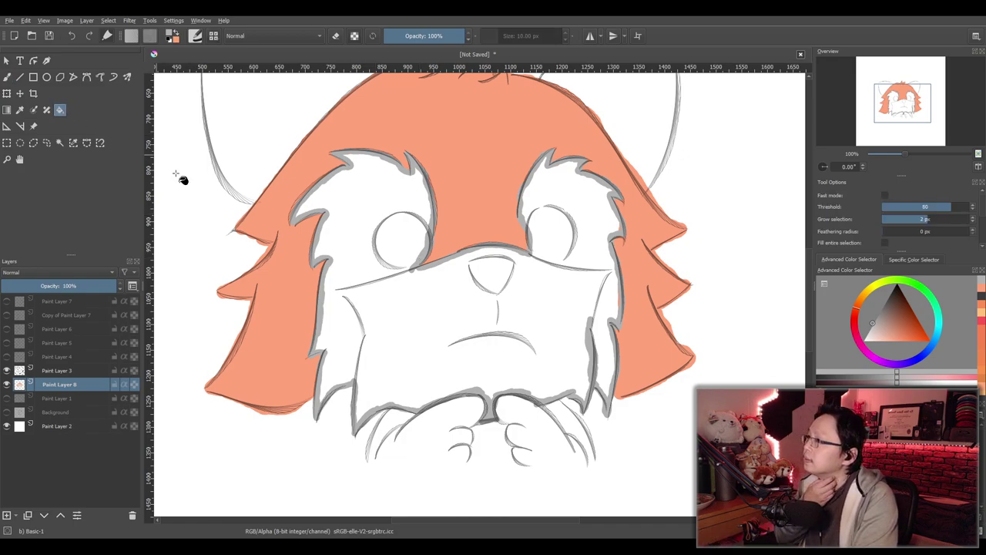
pyautogui.click(391, 306)
# Pick the dark grey from the recent colours and outline the character's left-hand eye with the 10 px freehand brush
pyautogui.click(7, 77)
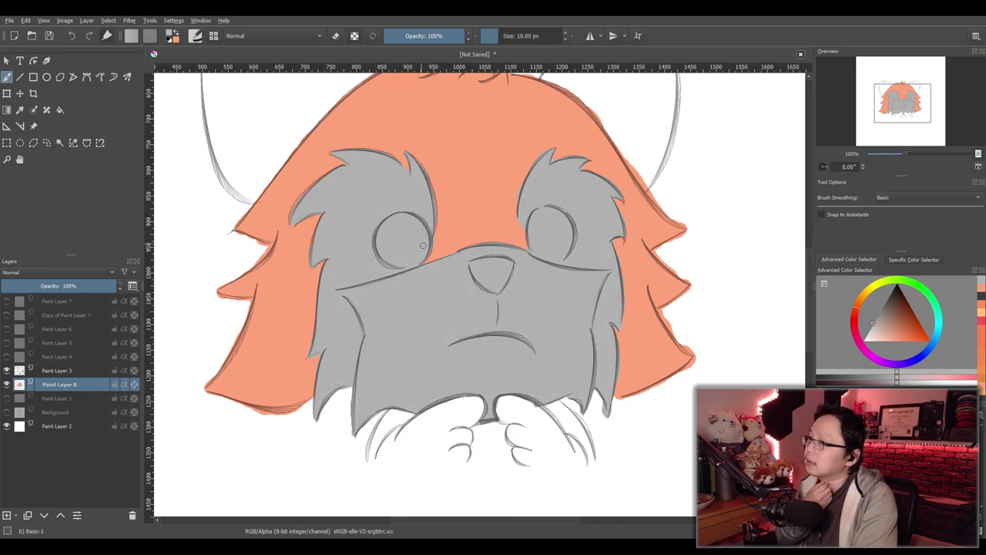
pyautogui.scroll(1, 424, 235)
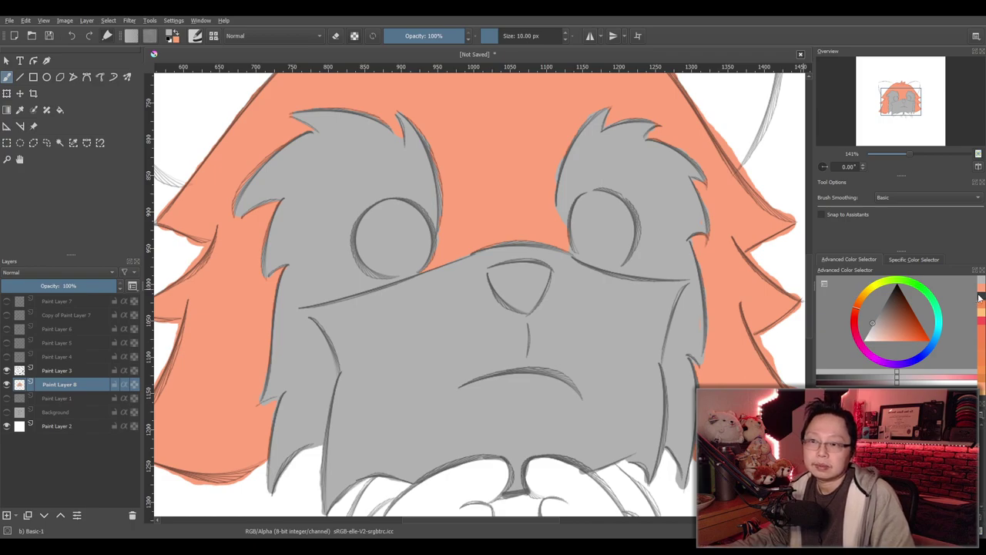
pyautogui.click(888, 296)
pyautogui.moveTo(397, 203); pyautogui.dragTo(376, 207)
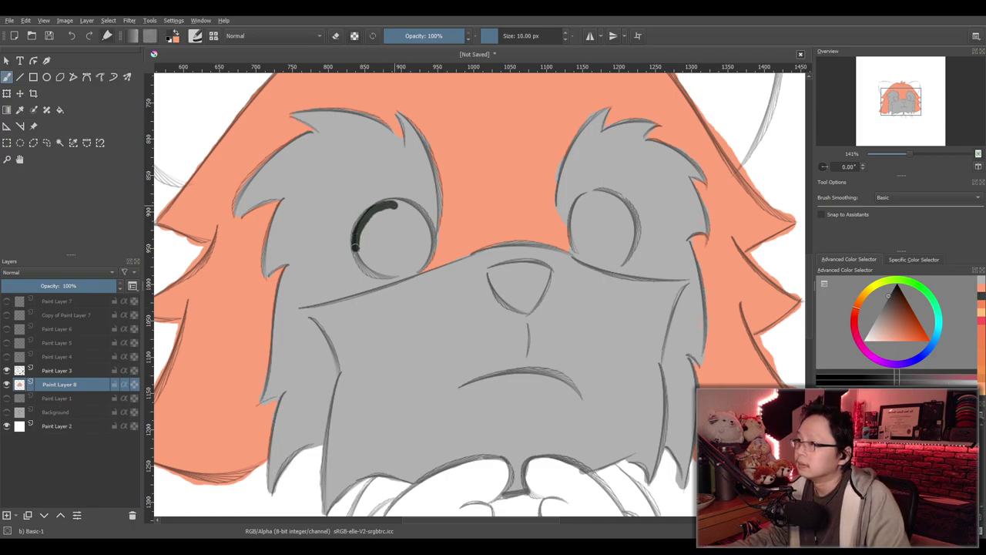
pyautogui.moveTo(362, 262); pyautogui.dragTo(402, 274)
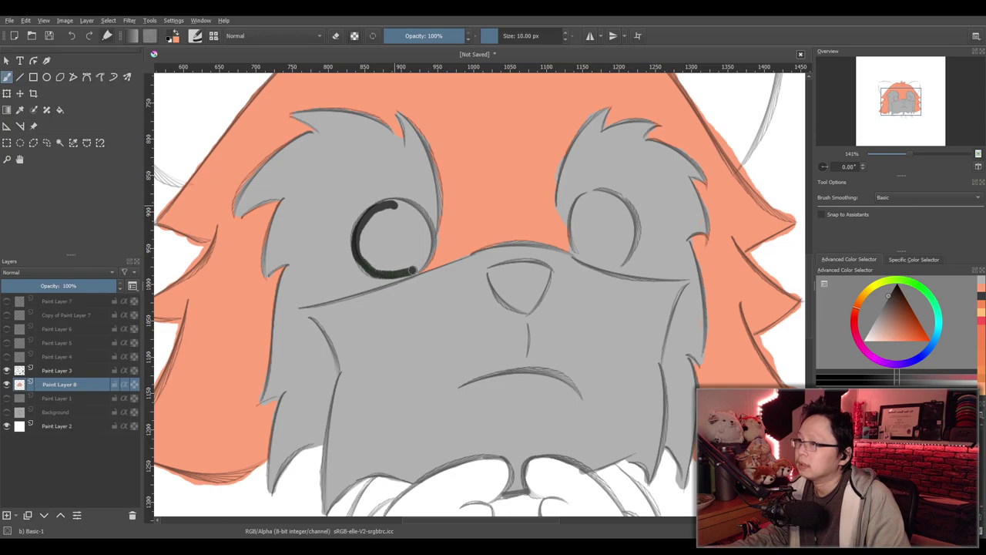
pyautogui.moveTo(432, 239); pyautogui.dragTo(426, 222)
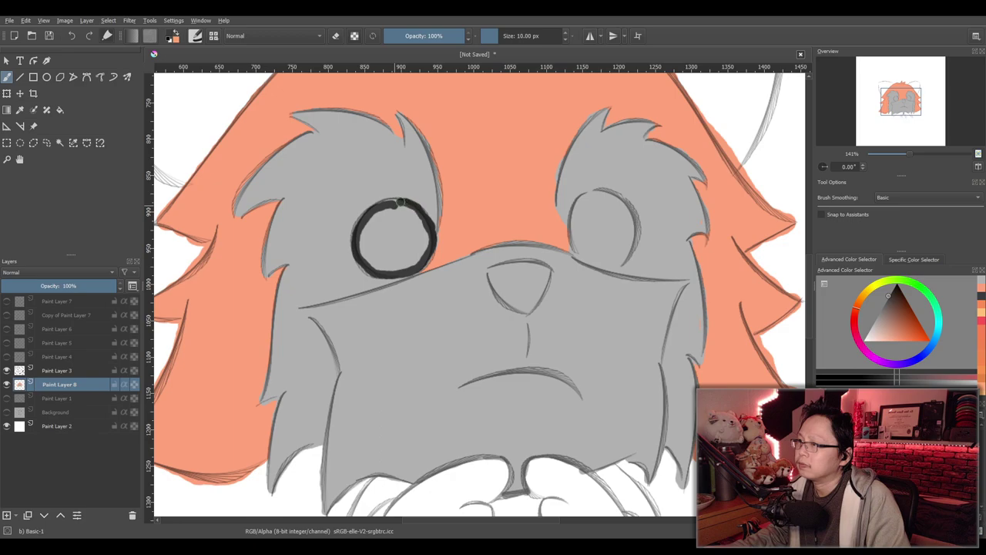
pyautogui.moveTo(391, 206); pyautogui.dragTo(405, 205)
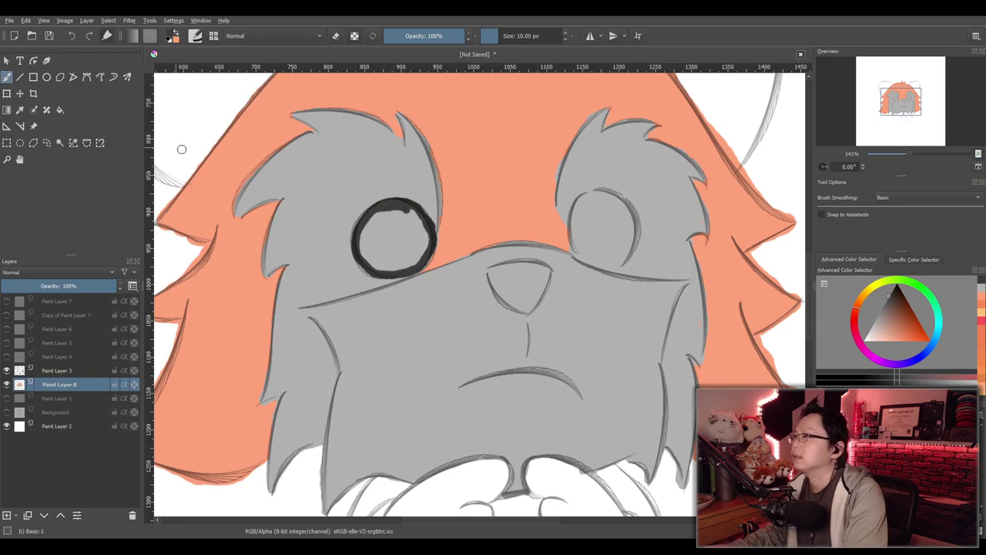
# Try to flood-fill the inside of the outlined eye with dark grey, and undo the fill
pyautogui.press('f')
pyautogui.click(404, 248)
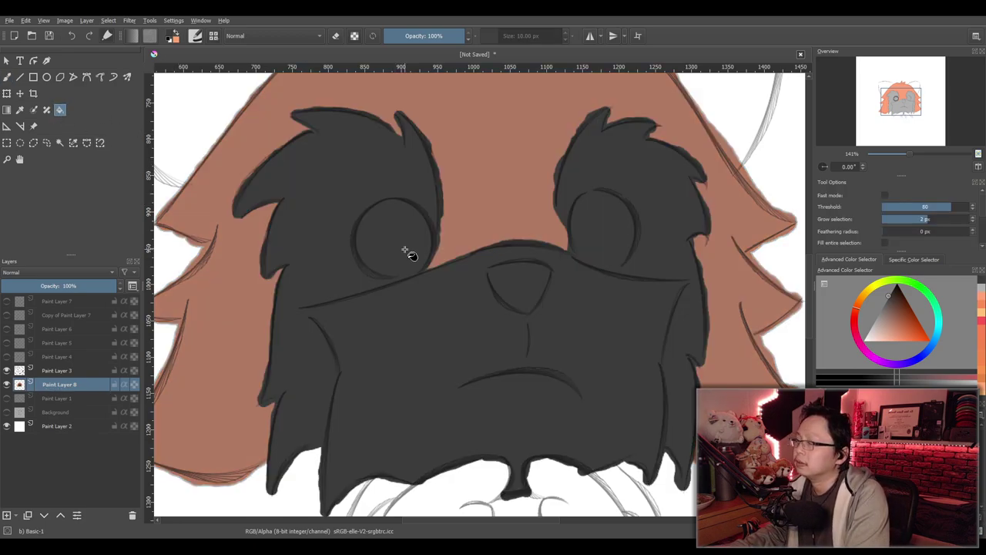
pyautogui.hotkey('ctrl', 'z')
# Paint the inside of the outlined eye solid dark grey with the freehand brush
pyautogui.scroll(4, 405, 246)
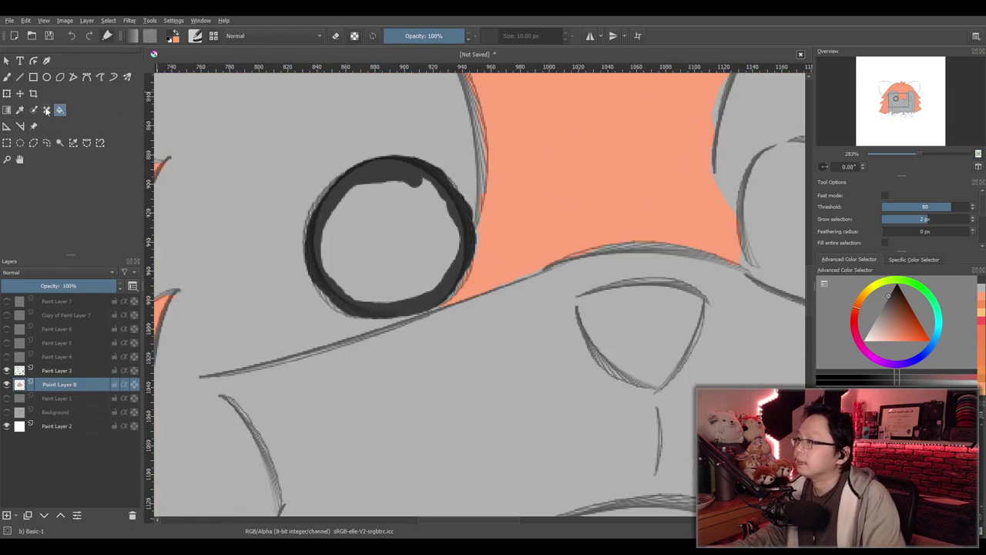
pyautogui.click(7, 77)
pyautogui.moveTo(425, 198)
pyautogui.mouseDown()
pyautogui.moveTo(375, 202)
pyautogui.moveTo(369, 184)
pyautogui.moveTo(332, 214)
pyautogui.moveTo(358, 293)
pyautogui.moveTo(389, 291)
pyautogui.moveTo(408, 274)
pyautogui.moveTo(402, 295)
pyautogui.moveTo(444, 264)
pyautogui.moveTo(449, 221)
pyautogui.moveTo(440, 191)
pyautogui.moveTo(419, 180)
pyautogui.moveTo(376, 199)
pyautogui.moveTo(368, 237)
pyautogui.moveTo(389, 266)
pyautogui.moveTo(427, 250)
pyautogui.moveTo(435, 223)
pyautogui.moveTo(417, 193)
pyautogui.mouseUp()
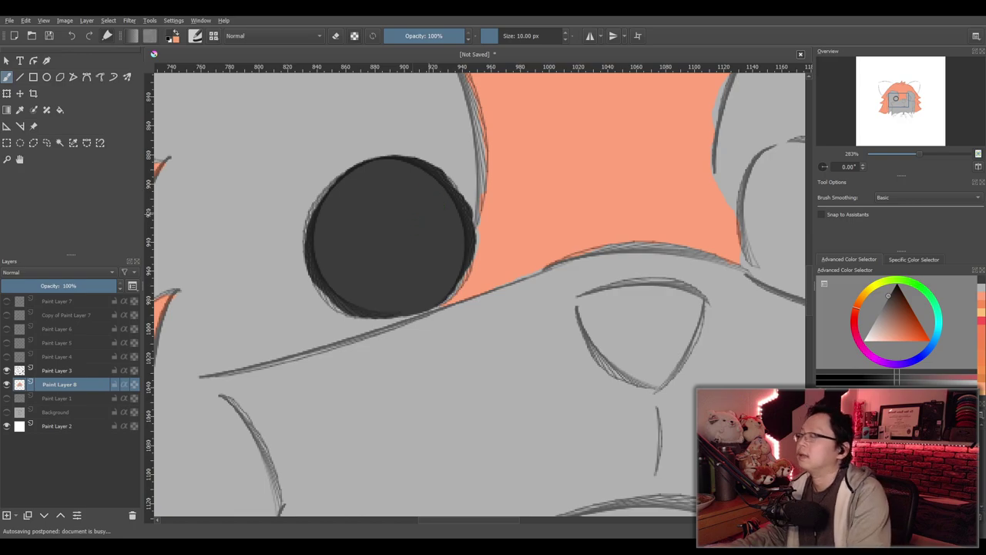
# Paint the other eye, on the right of the face, solid dark grey within its sketched outline
pyautogui.scroll(-3, 493, 216)
pyautogui.moveTo(642, 207); pyautogui.dragTo(482, 249)
pyautogui.scroll(3, 482, 249)
pyautogui.scroll(1, 454, 255)
pyautogui.moveTo(426, 264); pyautogui.dragTo(470, 244)
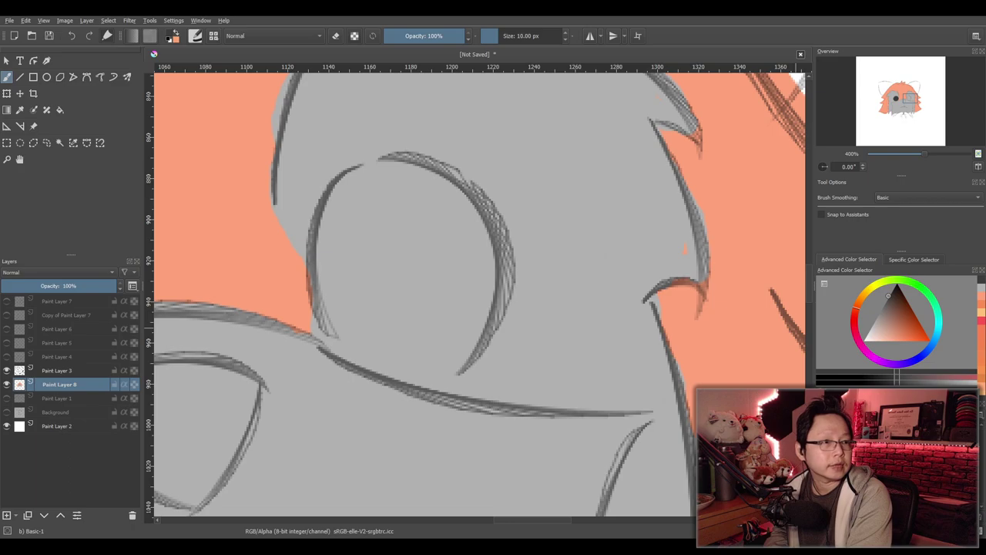
pyautogui.moveTo(348, 182)
pyautogui.mouseDown()
pyautogui.moveTo(462, 192)
pyautogui.moveTo(483, 178)
pyautogui.moveTo(430, 205)
pyautogui.moveTo(416, 295)
pyautogui.moveTo(445, 362)
pyautogui.moveTo(504, 385)
pyautogui.moveTo(556, 365)
pyautogui.moveTo(589, 285)
pyautogui.moveTo(588, 254)
pyautogui.moveTo(546, 192)
pyautogui.moveTo(497, 176)
pyautogui.moveTo(513, 180)
pyautogui.moveTo(454, 221)
pyautogui.moveTo(439, 250)
pyautogui.moveTo(439, 235)
pyautogui.moveTo(461, 305)
pyautogui.moveTo(486, 312)
pyautogui.moveTo(548, 364)
pyautogui.moveTo(559, 246)
pyautogui.moveTo(577, 298)
pyautogui.moveTo(545, 208)
pyautogui.moveTo(476, 210)
pyautogui.moveTo(496, 207)
pyautogui.moveTo(472, 243)
pyautogui.moveTo(500, 293)
pyautogui.moveTo(526, 293)
pyautogui.moveTo(544, 272)
pyautogui.moveTo(492, 286)
pyautogui.mouseUp()
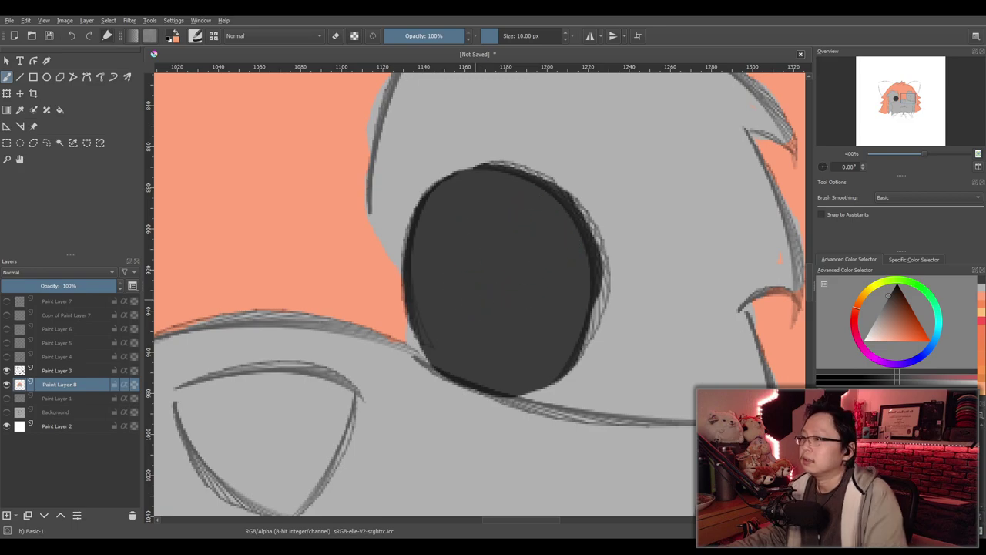
# Paint the triangular nose solid dark grey within its sketched outline
pyautogui.scroll(-5, 482, 306)
pyautogui.scroll(5, 465, 349)
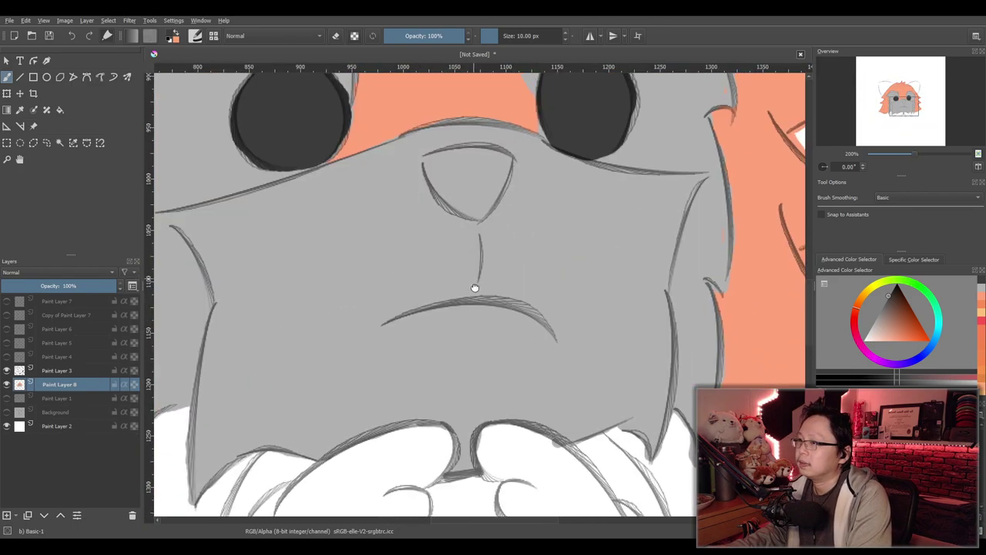
pyautogui.moveTo(393, 154)
pyautogui.mouseDown()
pyautogui.moveTo(365, 152)
pyautogui.moveTo(370, 176)
pyautogui.moveTo(389, 213)
pyautogui.moveTo(463, 264)
pyautogui.moveTo(511, 209)
pyautogui.moveTo(524, 159)
pyautogui.moveTo(514, 141)
pyautogui.moveTo(414, 139)
pyautogui.moveTo(386, 145)
pyautogui.moveTo(384, 162)
pyautogui.moveTo(387, 190)
pyautogui.moveTo(402, 200)
pyautogui.moveTo(453, 156)
pyautogui.moveTo(458, 164)
pyautogui.moveTo(419, 181)
pyautogui.moveTo(449, 233)
pyautogui.moveTo(469, 237)
pyautogui.moveTo(456, 223)
pyautogui.moveTo(466, 249)
pyautogui.moveTo(507, 161)
pyautogui.moveTo(462, 157)
pyautogui.mouseUp()
# Sample the light grey from the face fur, outline the right-hand ear with the freehand brush and fill it with the same grey
pyautogui.scroll(-7, 481, 165)
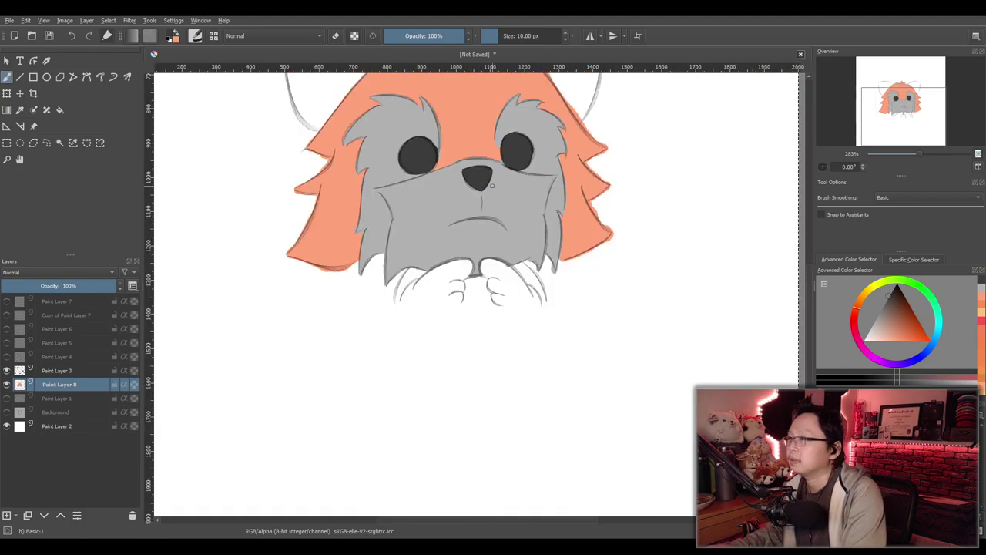
pyautogui.moveTo(524, 166); pyautogui.dragTo(491, 314)
pyautogui.scroll(2, 491, 313)
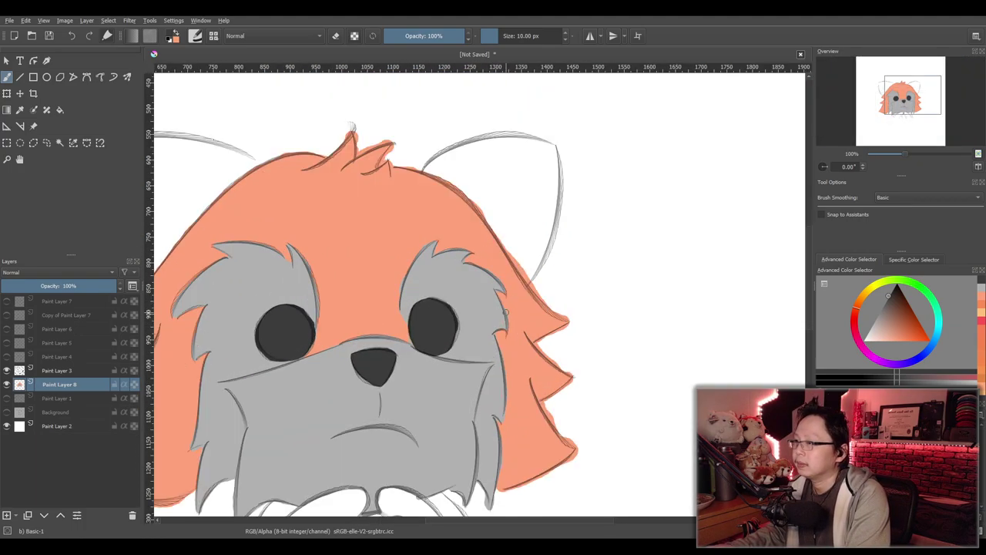
pyautogui.scroll(1, 491, 314)
pyautogui.press('p')
pyautogui.click(477, 302)
pyautogui.press('b')
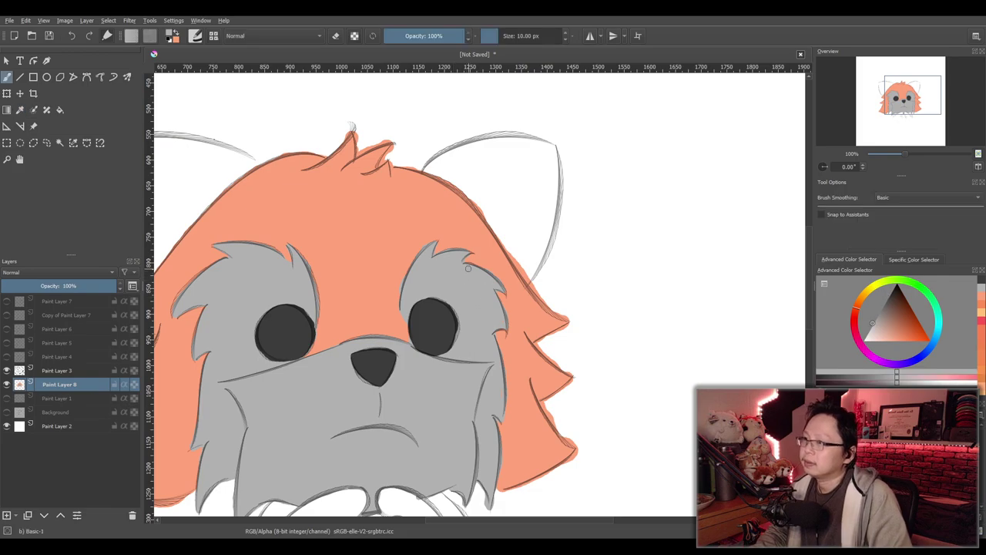
pyautogui.scroll(3, 495, 214)
pyautogui.scroll(-1, 383, 296)
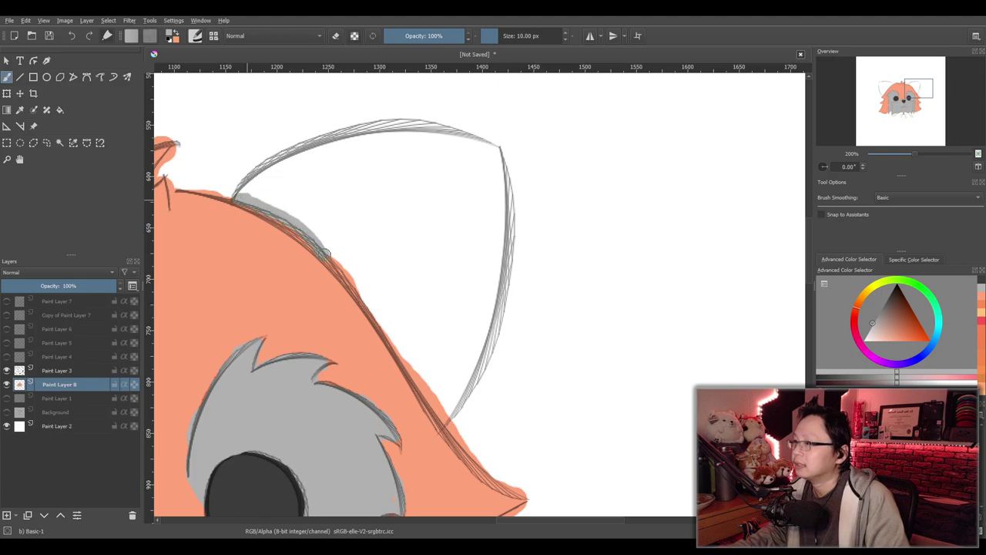
pyautogui.moveTo(349, 277); pyautogui.dragTo(412, 365)
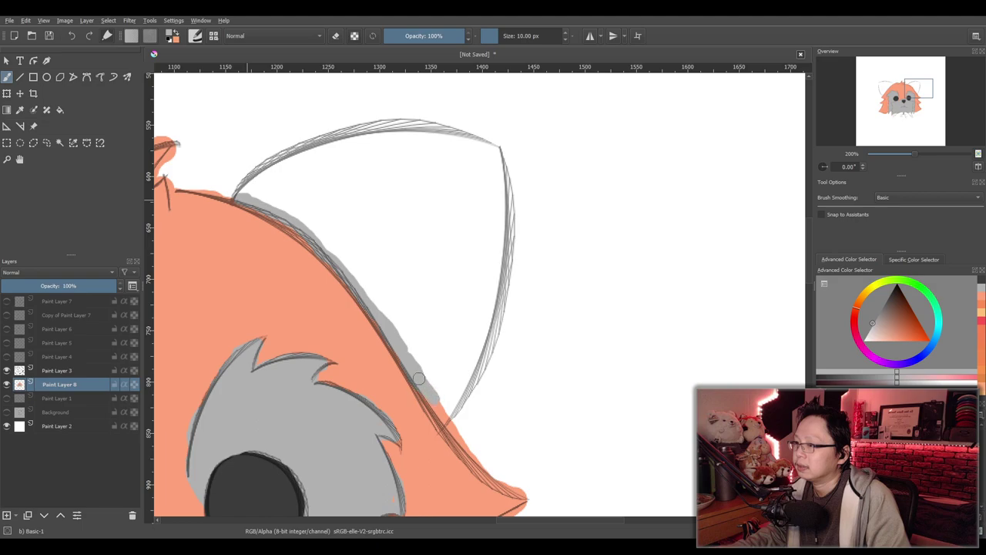
pyautogui.moveTo(444, 420)
pyautogui.mouseDown()
pyautogui.moveTo(480, 351)
pyautogui.moveTo(462, 399)
pyautogui.moveTo(504, 249)
pyautogui.moveTo(494, 153)
pyautogui.moveTo(453, 131)
pyautogui.moveTo(353, 134)
pyautogui.moveTo(266, 170)
pyautogui.moveTo(235, 198)
pyautogui.mouseUp()
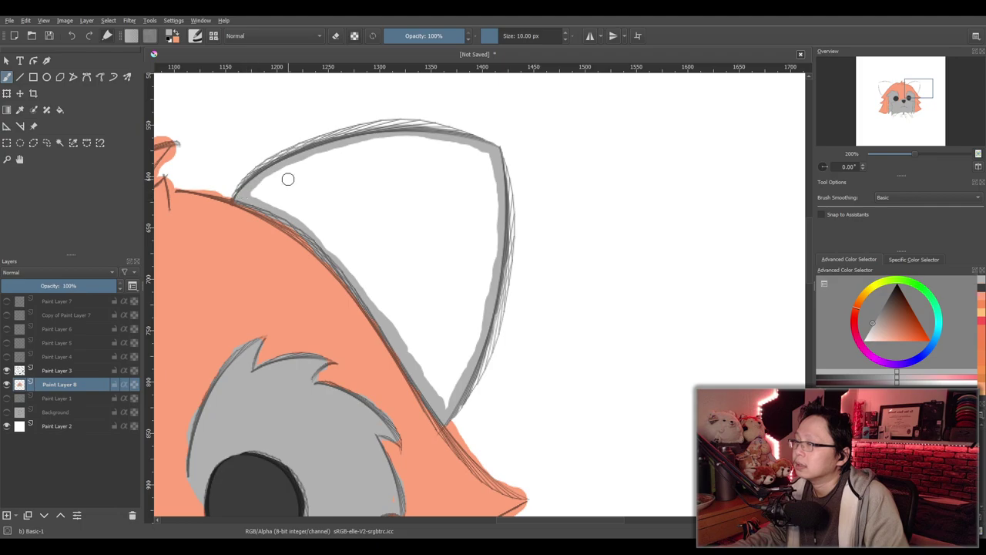
pyautogui.click(60, 109)
pyautogui.click(429, 249)
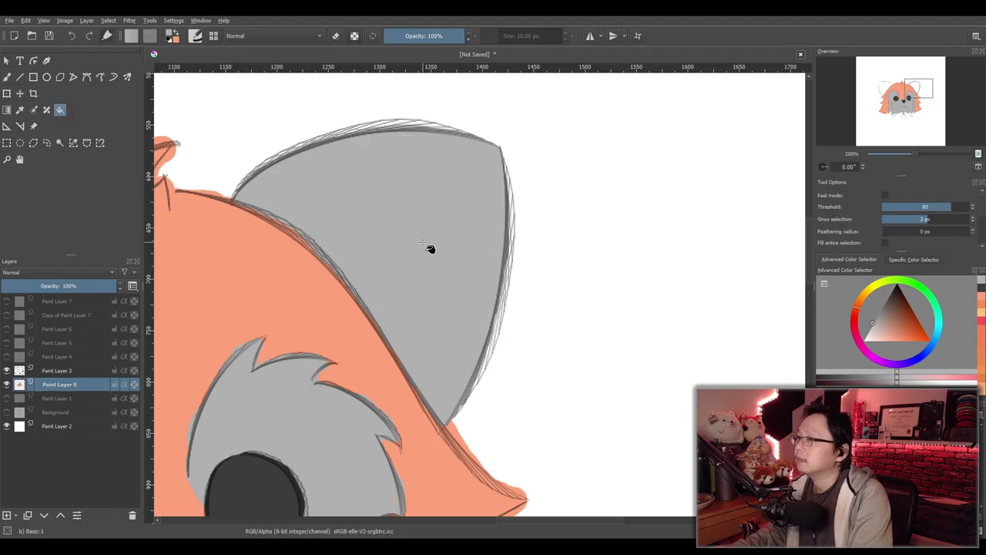
# Outline the left-hand ear in light grey with the freehand brush and fill it with the same grey
pyautogui.scroll(-2, 319, 262)
pyautogui.moveTo(312, 256); pyautogui.dragTo(707, 273)
pyautogui.scroll(2, 444, 255)
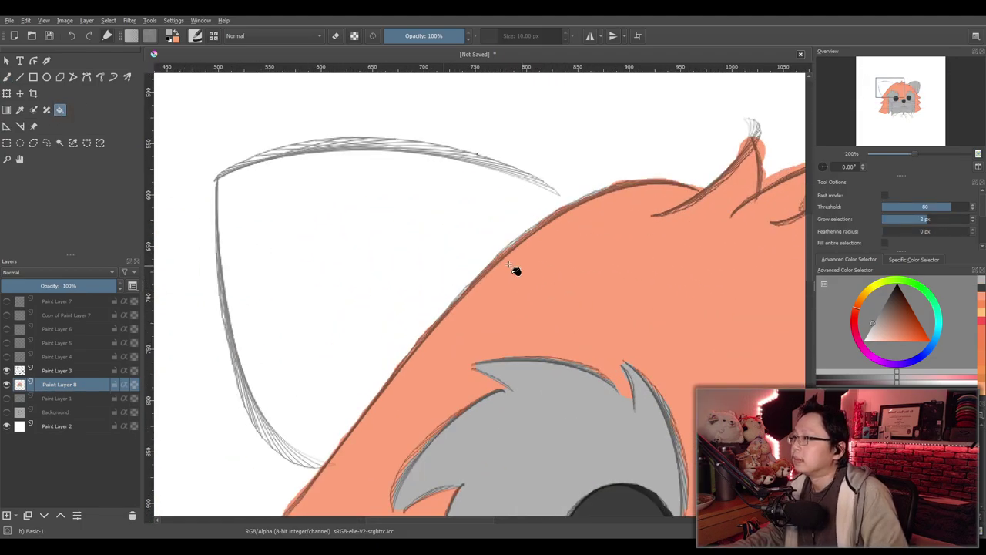
pyautogui.click(6, 77)
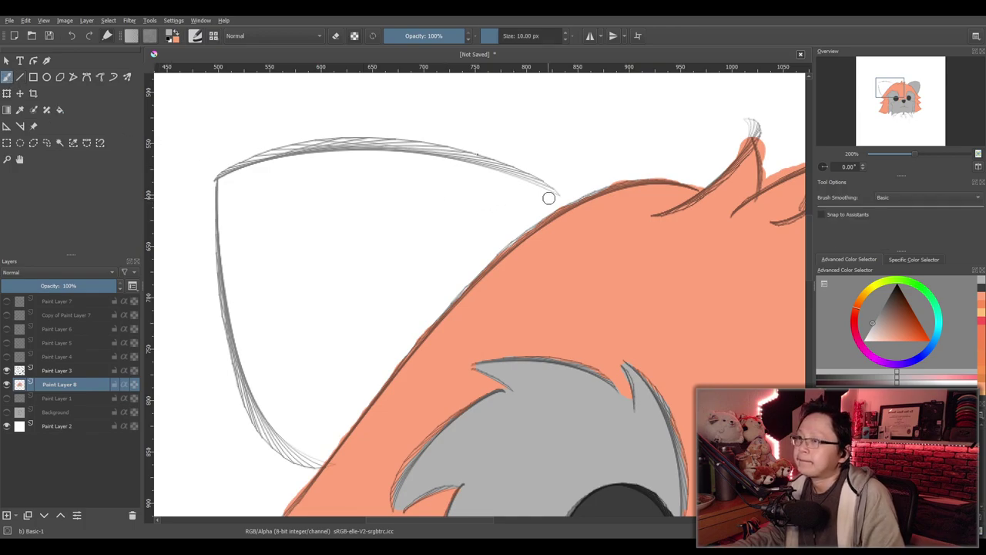
pyautogui.moveTo(556, 201)
pyautogui.mouseDown()
pyautogui.moveTo(423, 156)
pyautogui.moveTo(483, 164)
pyautogui.moveTo(373, 151)
pyautogui.moveTo(283, 158)
pyautogui.moveTo(221, 181)
pyautogui.moveTo(235, 347)
pyautogui.moveTo(261, 417)
pyautogui.moveTo(309, 456)
pyautogui.moveTo(328, 453)
pyautogui.moveTo(396, 357)
pyautogui.moveTo(530, 223)
pyautogui.mouseUp()
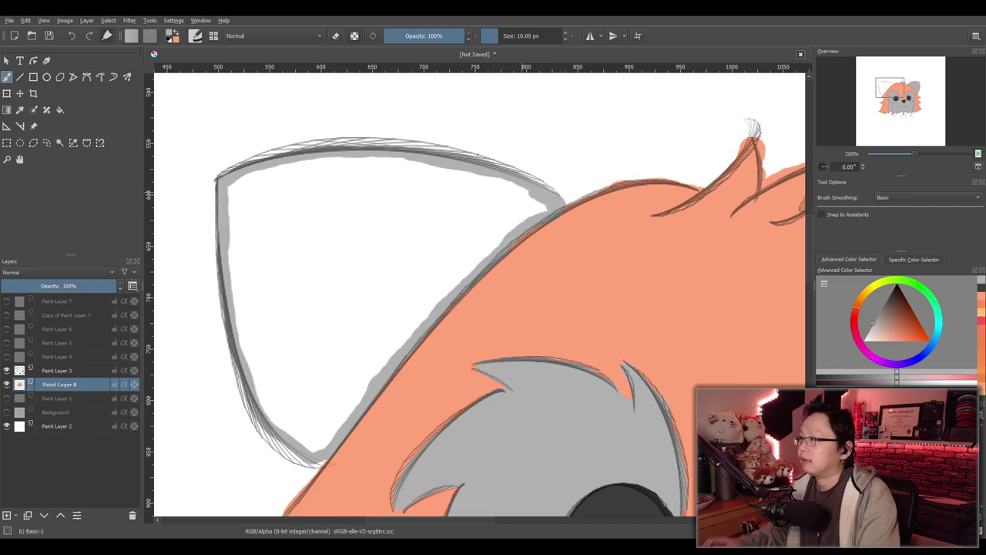
pyautogui.click(59, 110)
pyautogui.click(337, 267)
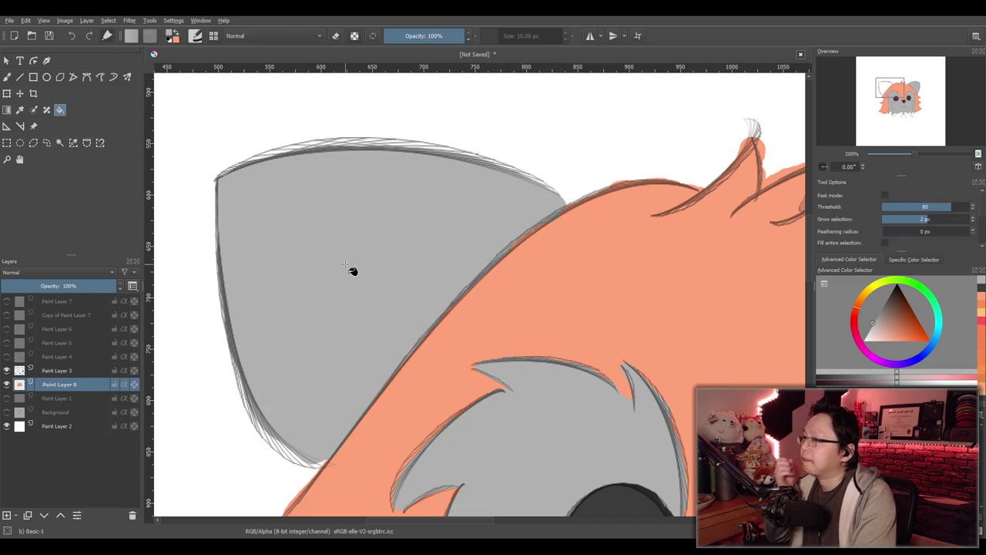
# Sample the orange from the side fur and paint the sleeve-like arm beside the left-hand paw solid orange with the freehand brush
pyautogui.scroll(-3, 505, 328)
pyautogui.moveTo(593, 420); pyautogui.dragTo(436, 315)
pyautogui.scroll(1, 431, 312)
pyautogui.moveTo(326, 277); pyautogui.dragTo(494, 266)
pyautogui.scroll(1, 497, 333)
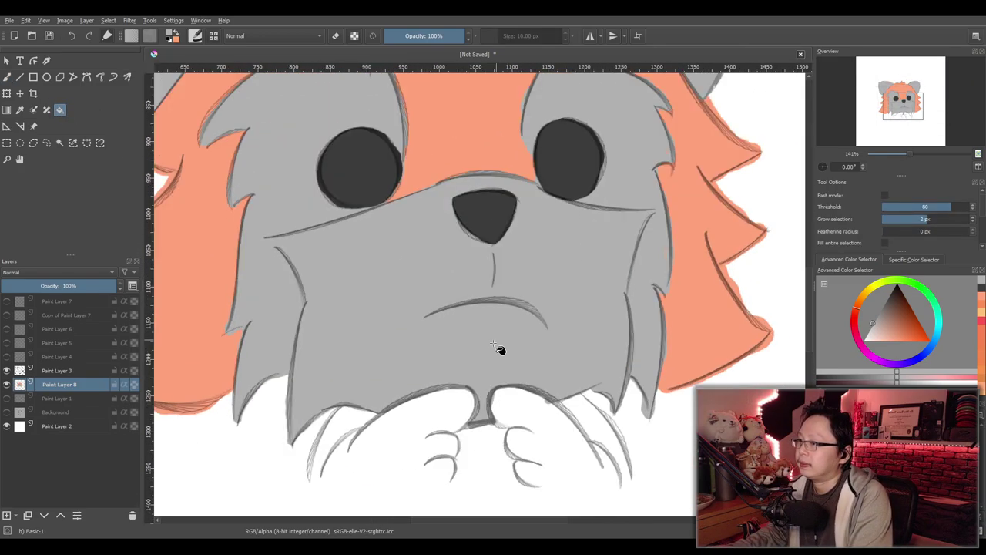
pyautogui.moveTo(461, 302); pyautogui.dragTo(458, 243)
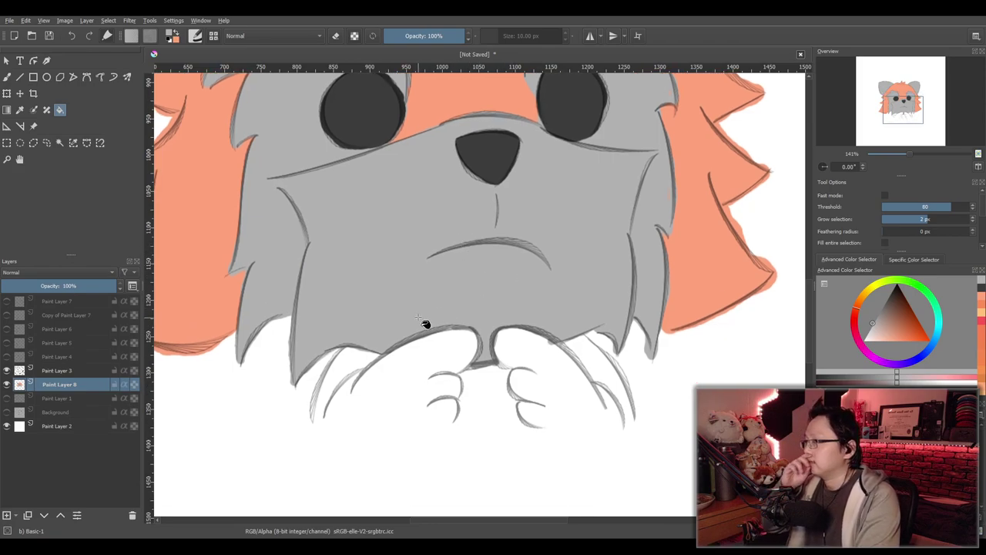
pyautogui.moveTo(362, 320); pyautogui.dragTo(416, 267)
pyautogui.press('p')
pyautogui.click(253, 257)
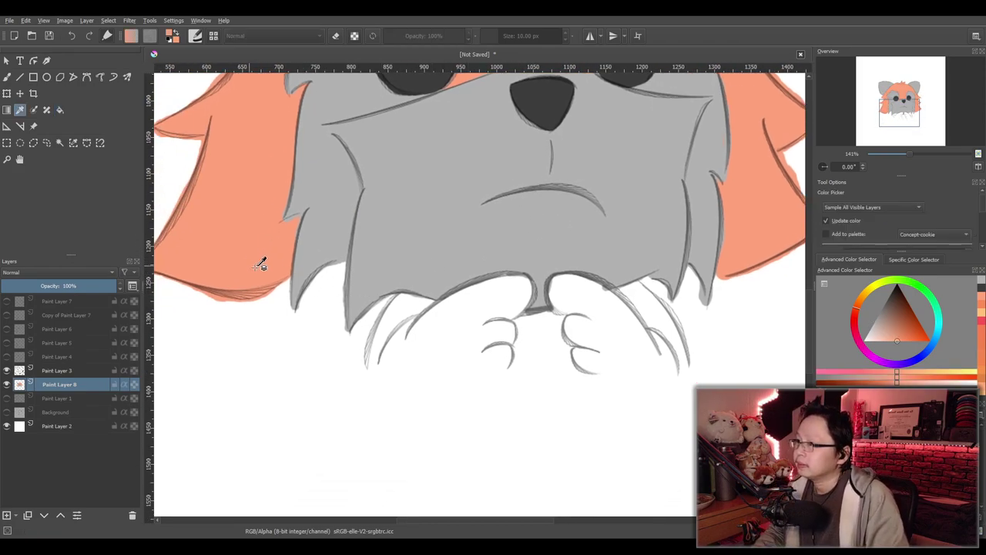
pyautogui.press('b')
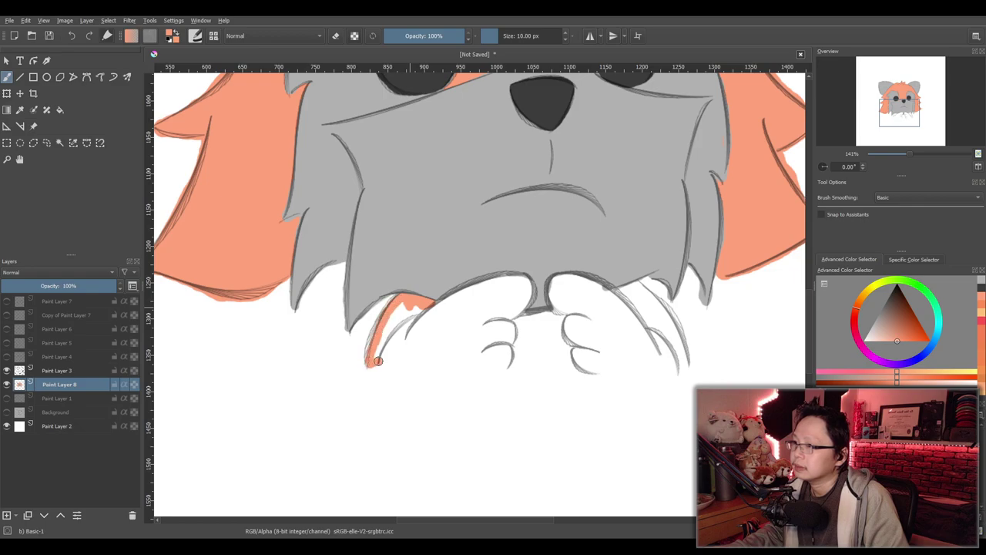
pyautogui.moveTo(396, 352)
pyautogui.mouseDown()
pyautogui.moveTo(408, 323)
pyautogui.moveTo(399, 332)
pyautogui.moveTo(398, 315)
pyautogui.moveTo(376, 345)
pyautogui.mouseUp()
pyautogui.moveTo(407, 306); pyautogui.dragTo(416, 310)
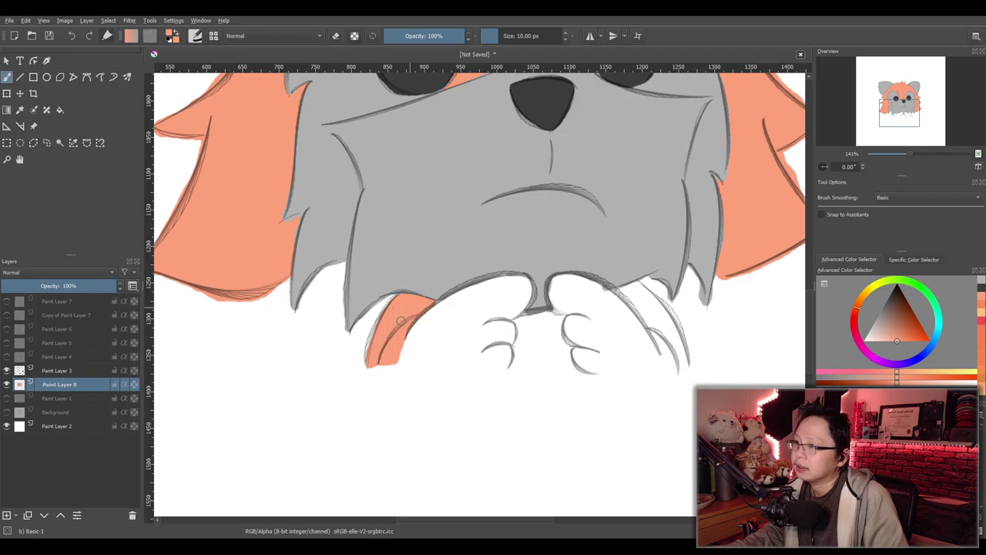
# Paint the arm beside the right-hand paw solid orange within its sketched outline, filling the white gap in its middle
pyautogui.moveTo(639, 293); pyautogui.dragTo(637, 289)
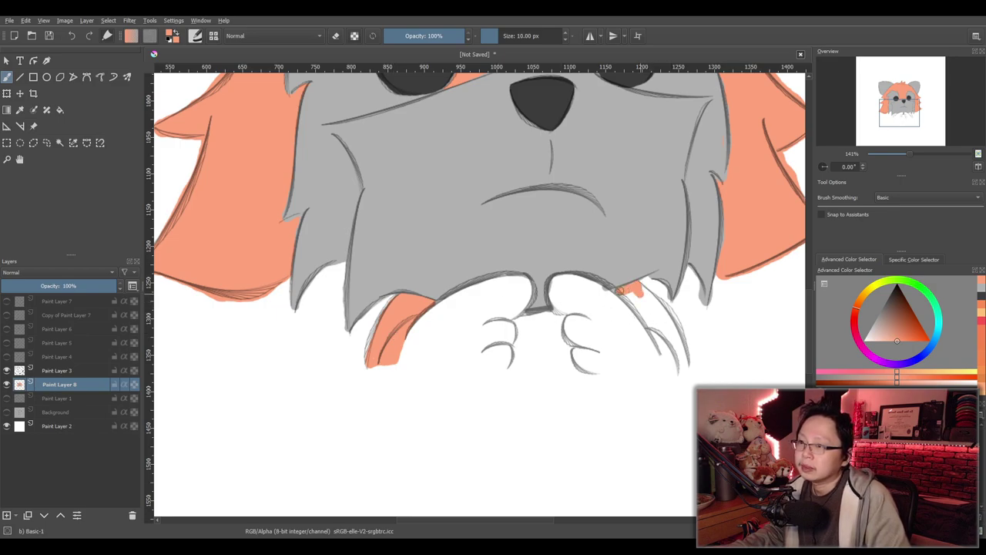
pyautogui.moveTo(628, 296); pyautogui.dragTo(625, 294)
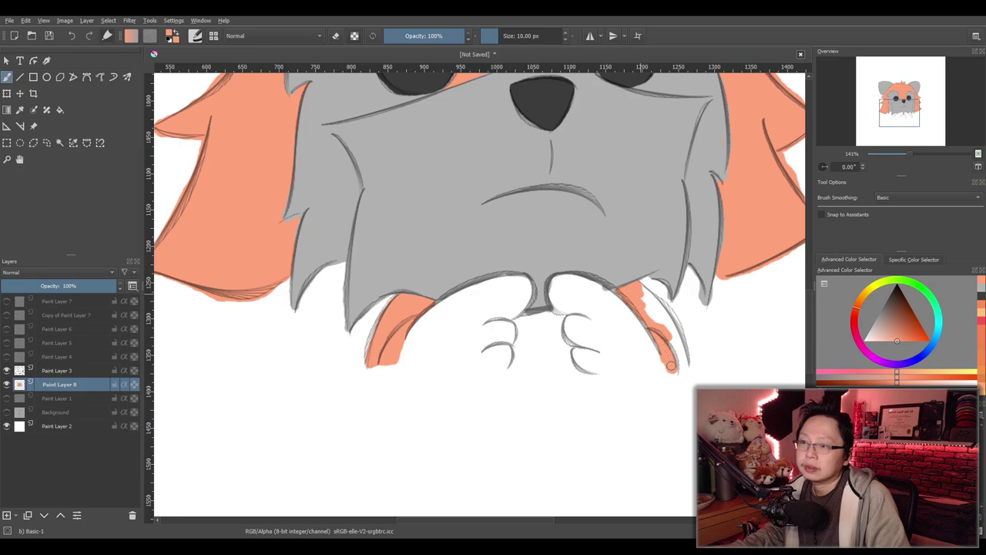
pyautogui.moveTo(684, 362); pyautogui.dragTo(680, 363)
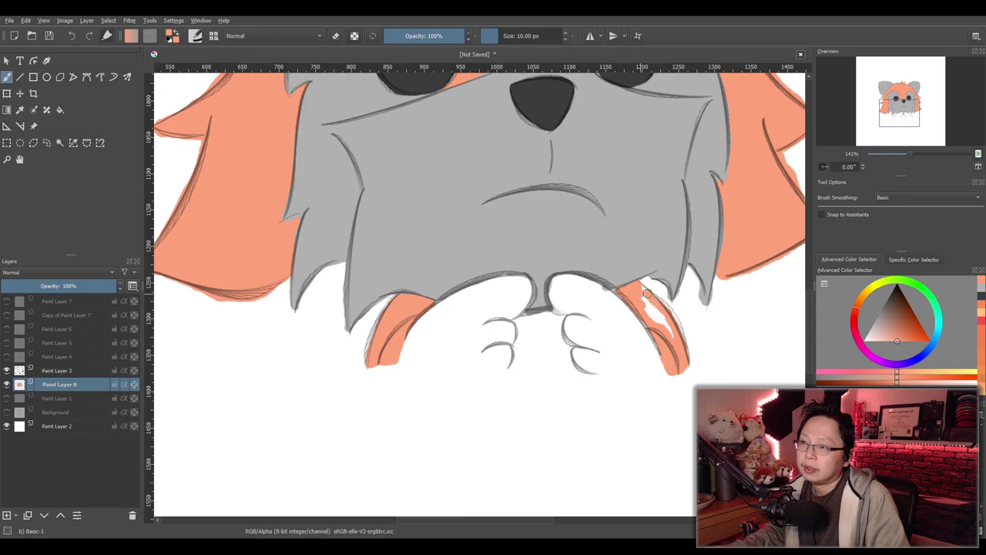
pyautogui.moveTo(639, 287); pyautogui.dragTo(661, 320)
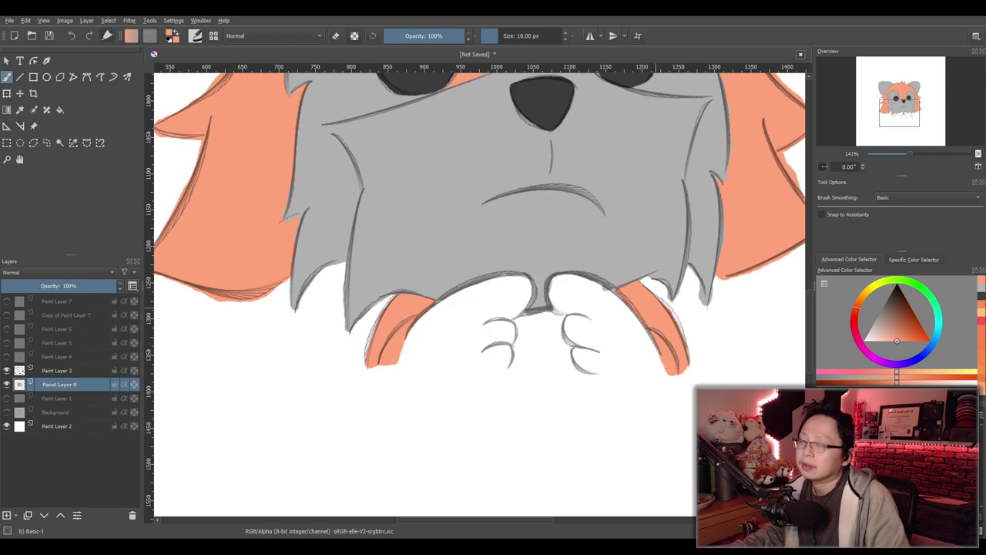
# Sample the dark grey from the eye and paint the left-hand paw solid dark grey with the 10 px brush
pyautogui.scroll(-3, 656, 308)
pyautogui.moveTo(656, 289); pyautogui.dragTo(501, 344)
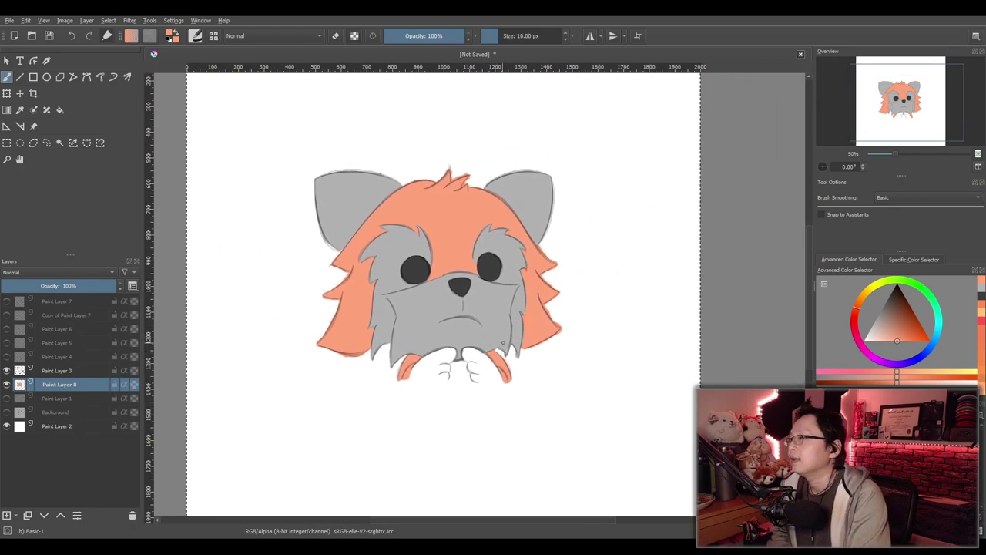
pyautogui.scroll(3, 500, 343)
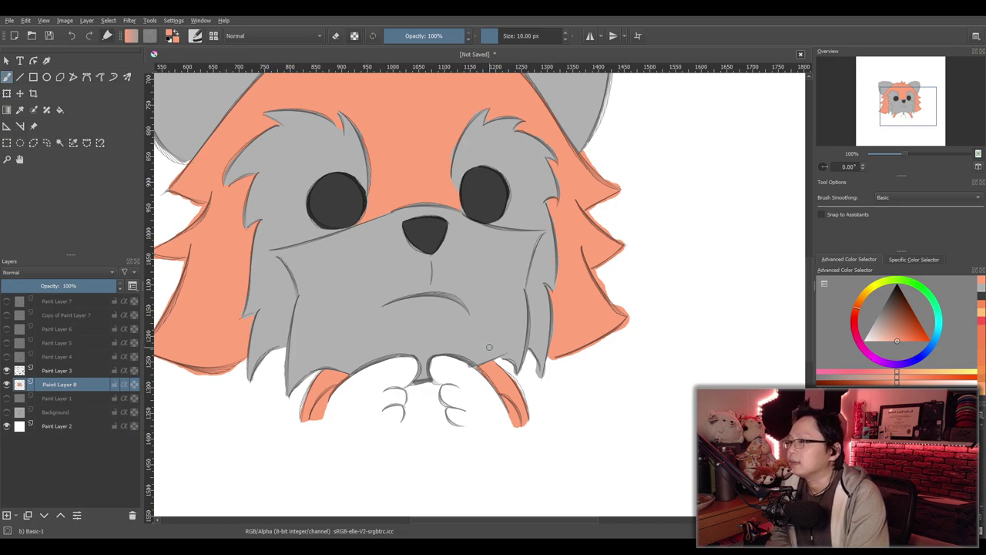
pyautogui.scroll(-2, 489, 347)
pyautogui.scroll(2, 490, 342)
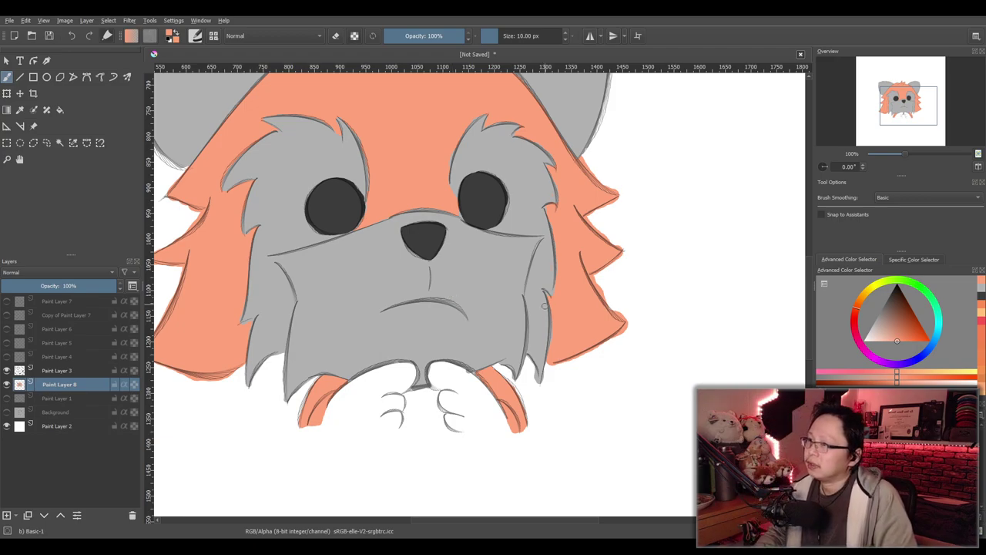
pyautogui.press('p')
pyautogui.click(484, 206)
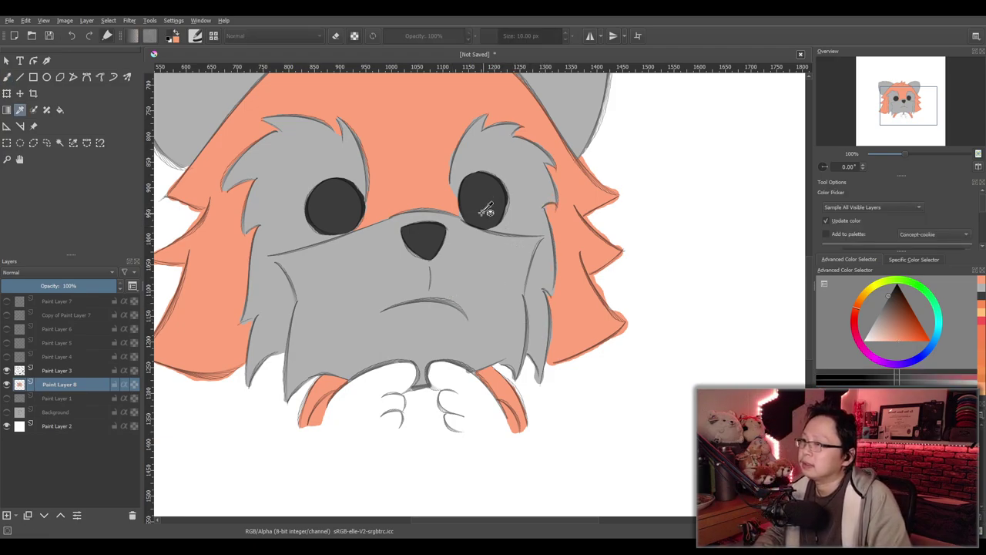
pyautogui.press('b')
pyautogui.moveTo(356, 409); pyautogui.dragTo(396, 370)
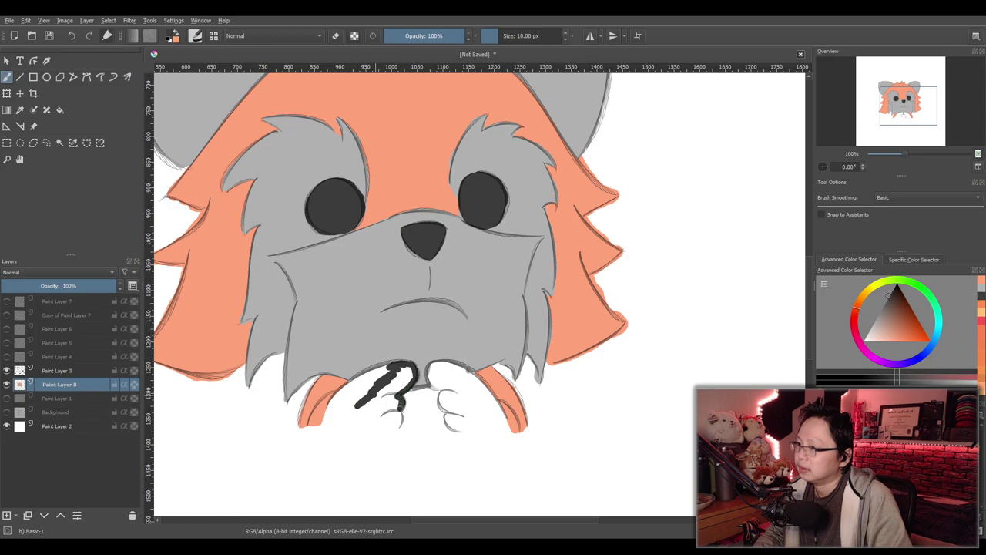
pyautogui.moveTo(383, 412)
pyautogui.mouseDown()
pyautogui.moveTo(394, 366)
pyautogui.moveTo(382, 368)
pyautogui.moveTo(404, 363)
pyautogui.moveTo(368, 373)
pyautogui.mouseUp()
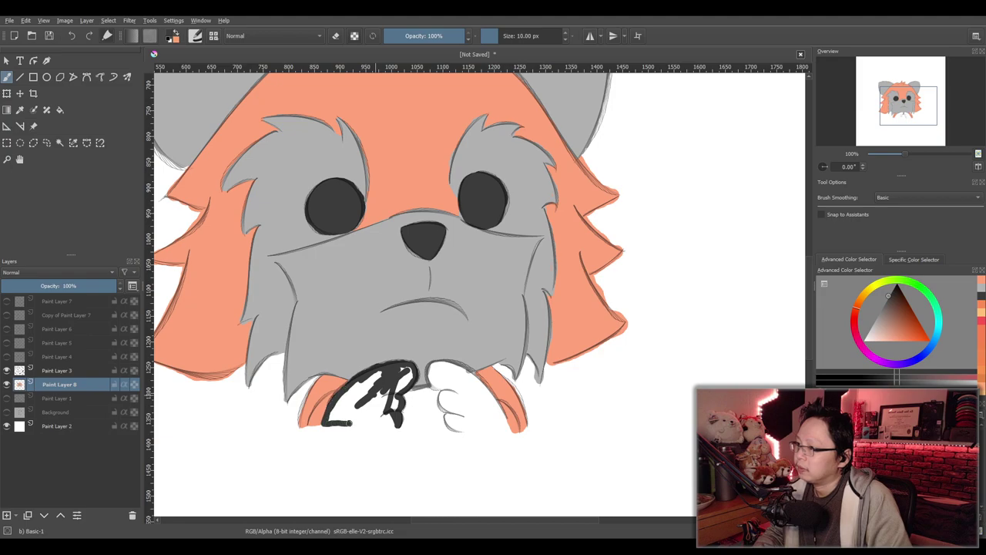
pyautogui.moveTo(391, 394); pyautogui.dragTo(403, 387)
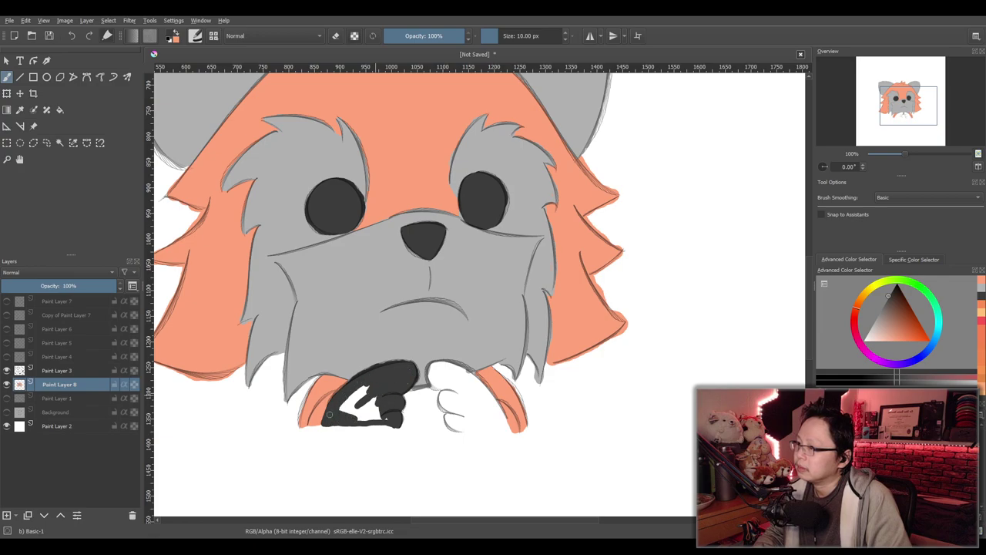
pyautogui.moveTo(378, 406)
pyautogui.mouseDown()
pyautogui.moveTo(364, 390)
pyautogui.moveTo(348, 405)
pyautogui.mouseUp()
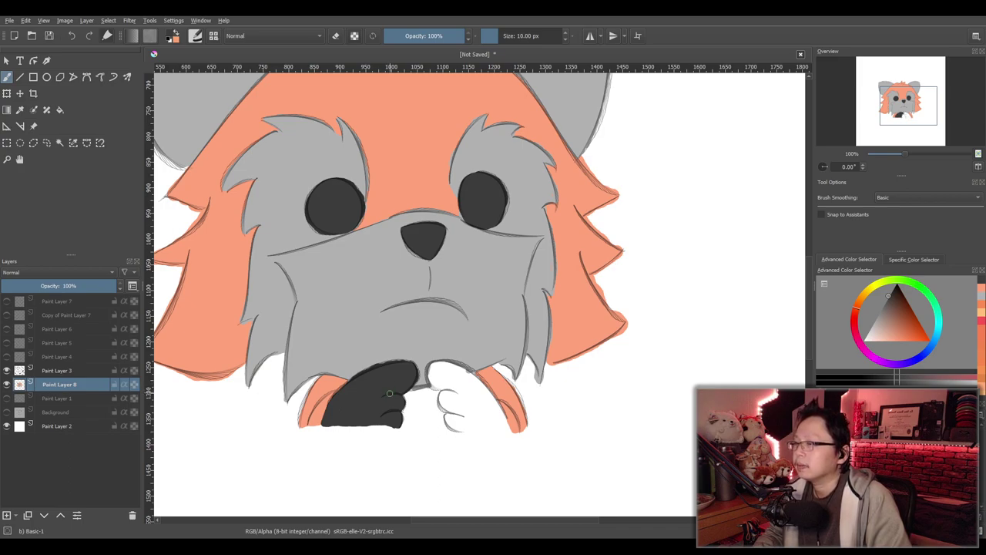
# Paint the right-hand paw and its fingers solid dark grey within the sketched outline
pyautogui.scroll(-3, 416, 376)
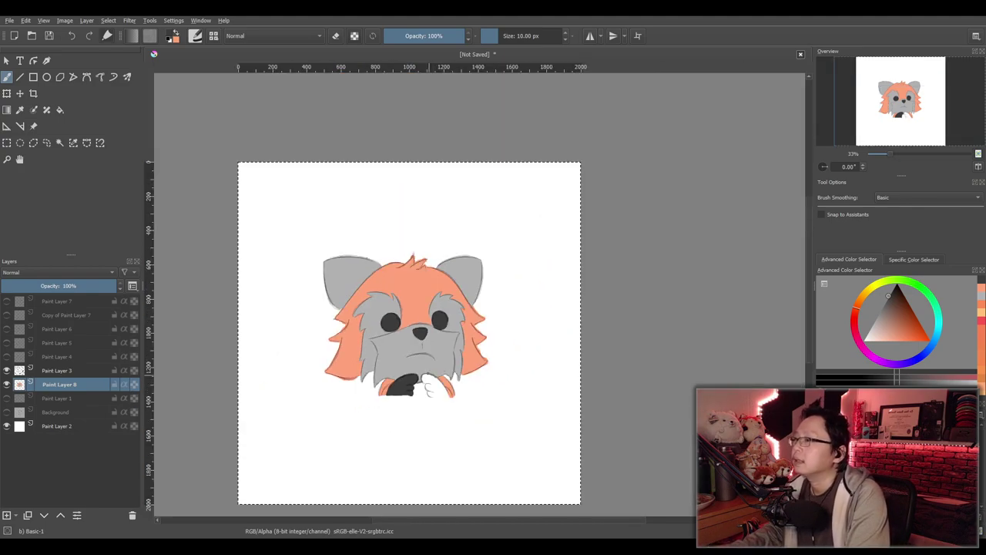
pyautogui.scroll(4, 425, 375)
pyautogui.scroll(3, 425, 376)
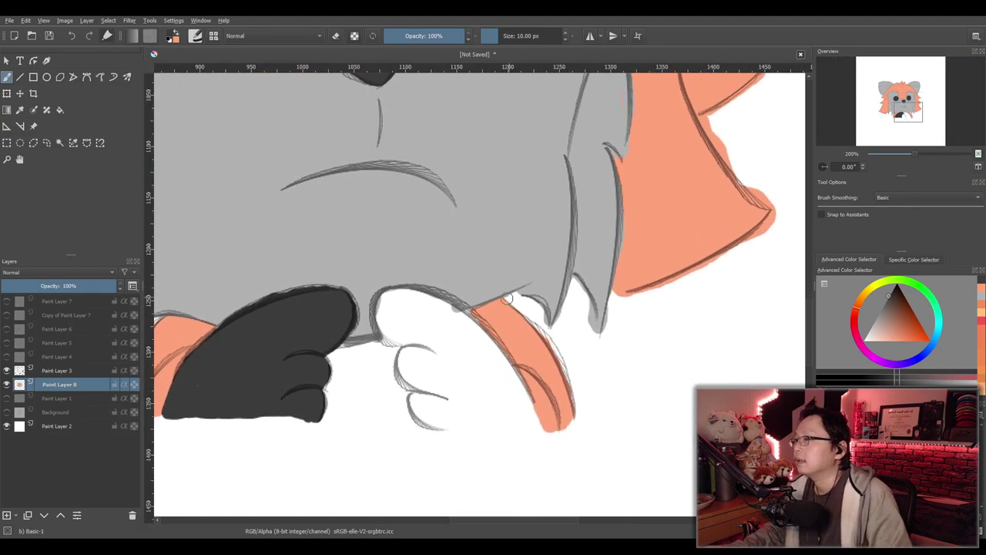
pyautogui.moveTo(440, 328)
pyautogui.mouseDown()
pyautogui.moveTo(478, 332)
pyautogui.moveTo(438, 296)
pyautogui.moveTo(402, 291)
pyautogui.moveTo(378, 302)
pyautogui.moveTo(380, 329)
pyautogui.moveTo(437, 351)
pyautogui.moveTo(402, 357)
pyautogui.moveTo(409, 381)
pyautogui.moveTo(435, 394)
pyautogui.moveTo(415, 398)
pyautogui.moveTo(420, 411)
pyautogui.moveTo(449, 426)
pyautogui.moveTo(536, 428)
pyautogui.moveTo(485, 332)
pyautogui.moveTo(415, 302)
pyautogui.moveTo(387, 308)
pyautogui.moveTo(399, 329)
pyautogui.moveTo(409, 318)
pyautogui.moveTo(403, 303)
pyautogui.moveTo(389, 305)
pyautogui.moveTo(411, 318)
pyautogui.moveTo(431, 303)
pyautogui.mouseUp()
pyautogui.moveTo(405, 334)
pyautogui.mouseDown()
pyautogui.moveTo(448, 340)
pyautogui.moveTo(413, 365)
pyautogui.moveTo(442, 388)
pyautogui.moveTo(447, 402)
pyautogui.moveTo(428, 404)
pyautogui.moveTo(442, 415)
pyautogui.moveTo(522, 415)
pyautogui.moveTo(514, 409)
pyautogui.moveTo(522, 417)
pyautogui.moveTo(498, 419)
pyautogui.moveTo(519, 401)
pyautogui.moveTo(478, 348)
pyautogui.moveTo(464, 364)
pyautogui.moveTo(463, 334)
pyautogui.moveTo(489, 363)
pyautogui.mouseUp()
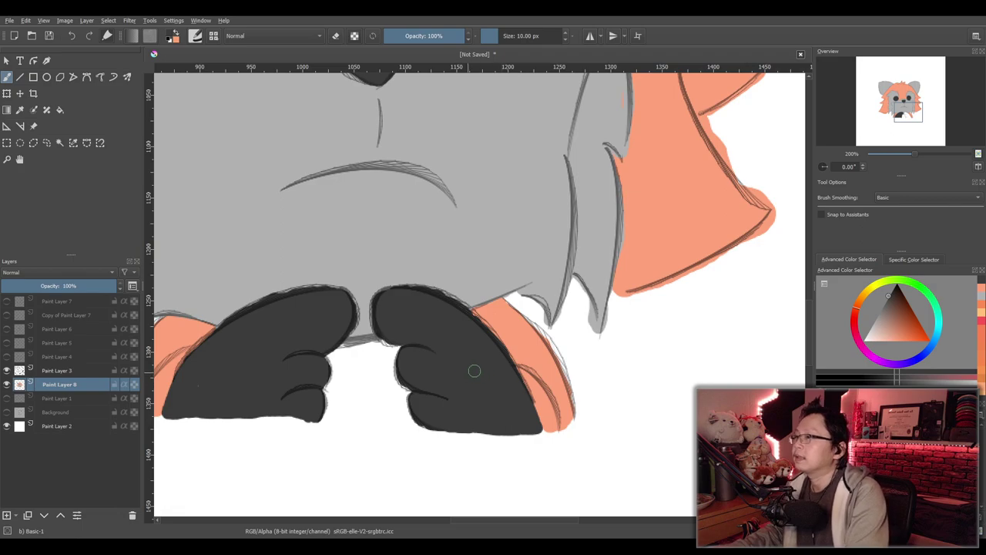
# Fill the gap between the two paws below the chin with dark grey, down to the paws' lower edge
pyautogui.scroll(-4, 475, 423)
pyautogui.scroll(2, 462, 396)
pyautogui.scroll(3, 455, 444)
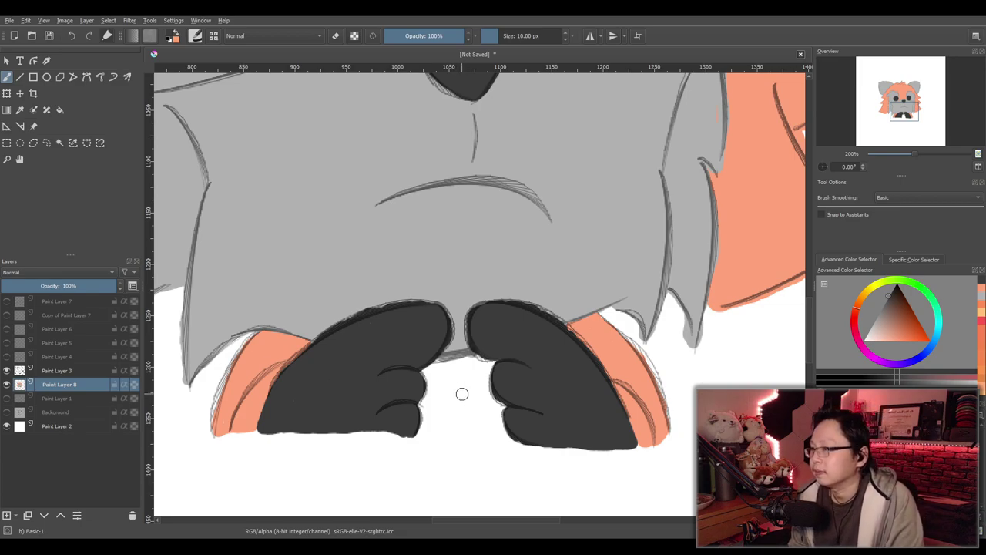
pyautogui.moveTo(440, 367); pyautogui.dragTo(445, 364)
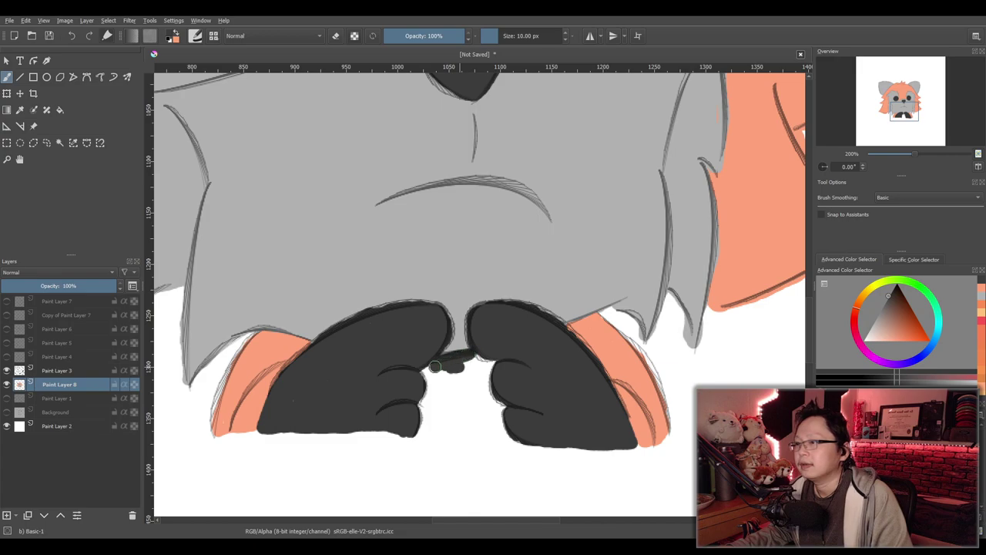
pyautogui.moveTo(427, 373)
pyautogui.mouseDown()
pyautogui.moveTo(415, 428)
pyautogui.moveTo(523, 436)
pyautogui.moveTo(420, 423)
pyautogui.moveTo(457, 374)
pyautogui.moveTo(438, 378)
pyautogui.moveTo(485, 355)
pyautogui.moveTo(441, 397)
pyautogui.moveTo(496, 378)
pyautogui.moveTo(456, 421)
pyautogui.moveTo(505, 426)
pyautogui.mouseUp()
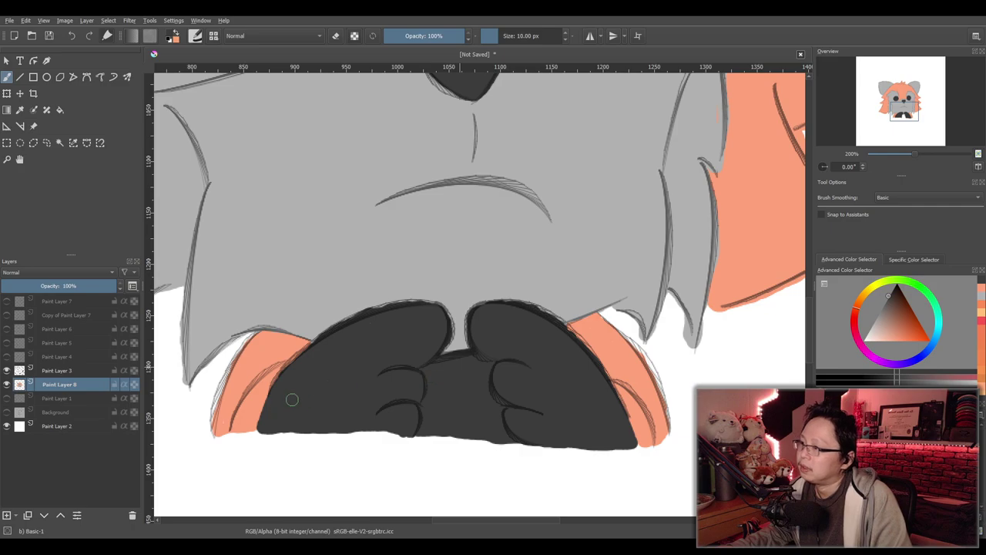
# Sample the light grey from the face fur and repaint both paws light grey, leaving the gap between them dark
pyautogui.scroll(-5, 366, 365)
pyautogui.scroll(5, 416, 362)
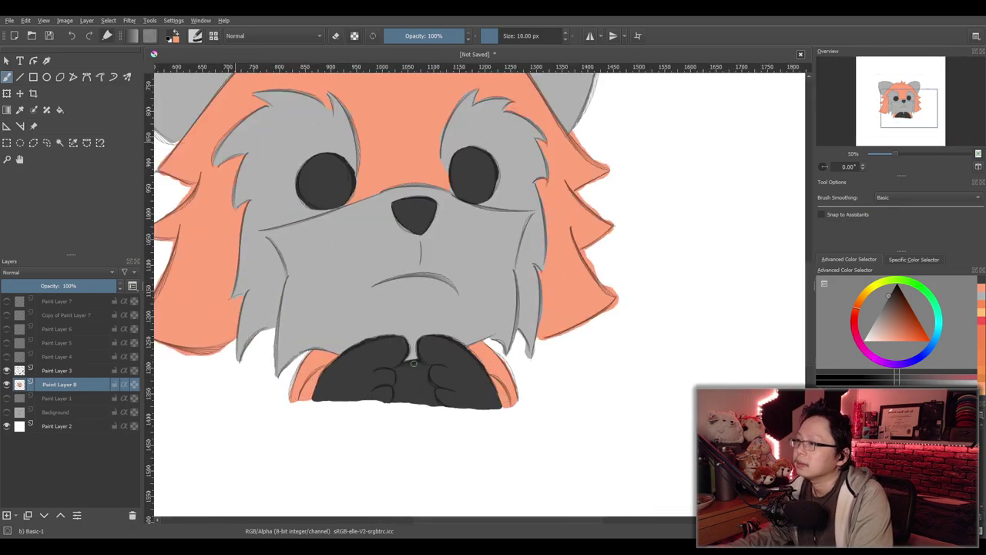
pyautogui.moveTo(392, 381); pyautogui.dragTo(433, 352)
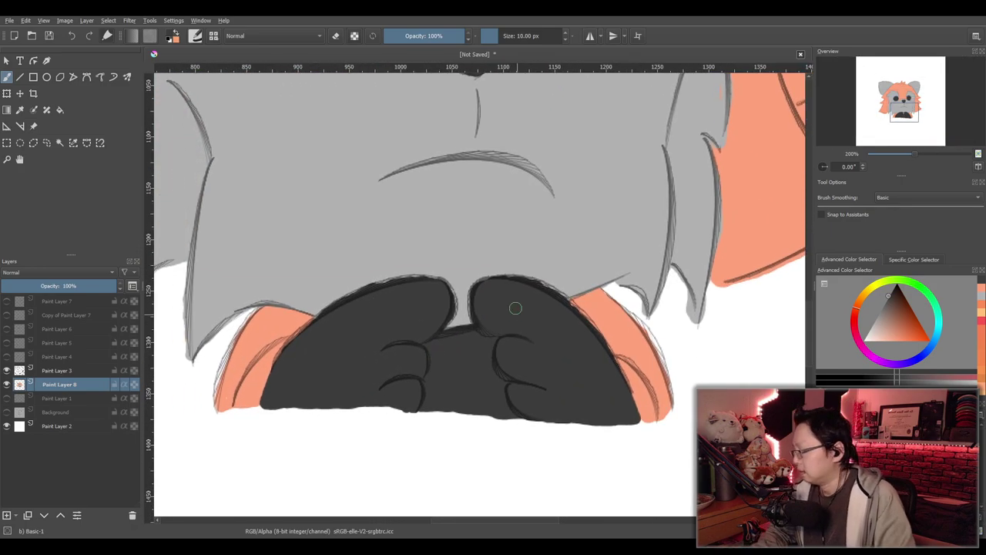
pyautogui.keyDown('ctrl'); pyautogui.click(567, 227); pyautogui.keyUp('ctrl')
pyautogui.moveTo(439, 305); pyautogui.dragTo(443, 308)
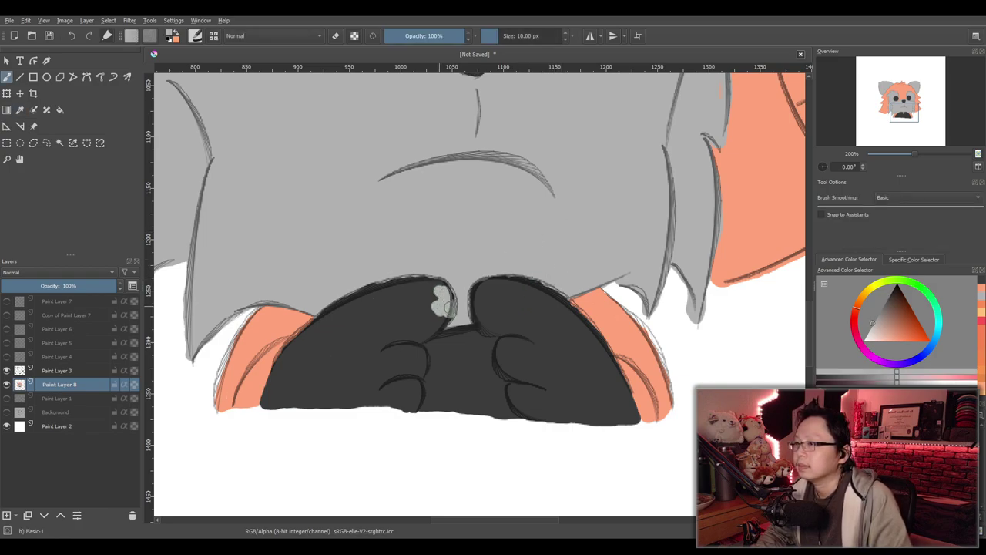
pyautogui.moveTo(443, 284)
pyautogui.mouseDown()
pyautogui.moveTo(367, 287)
pyautogui.moveTo(336, 308)
pyautogui.mouseUp()
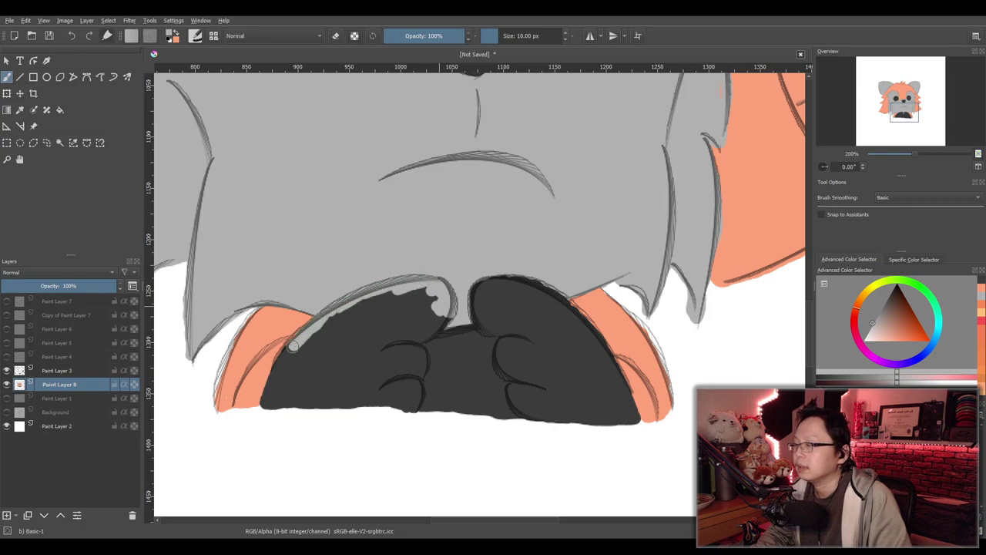
pyautogui.moveTo(273, 373)
pyautogui.mouseDown()
pyautogui.moveTo(272, 405)
pyautogui.moveTo(282, 402)
pyautogui.moveTo(269, 396)
pyautogui.moveTo(415, 406)
pyautogui.moveTo(424, 360)
pyautogui.moveTo(416, 339)
pyautogui.moveTo(447, 309)
pyautogui.moveTo(422, 336)
pyautogui.moveTo(431, 325)
pyautogui.moveTo(401, 323)
pyautogui.moveTo(408, 298)
pyautogui.moveTo(381, 296)
pyautogui.moveTo(318, 331)
pyautogui.moveTo(290, 375)
pyautogui.moveTo(345, 316)
pyautogui.moveTo(330, 322)
pyautogui.moveTo(302, 366)
pyautogui.moveTo(317, 369)
pyautogui.moveTo(413, 318)
pyautogui.moveTo(432, 294)
pyautogui.moveTo(428, 319)
pyautogui.moveTo(402, 346)
pyautogui.moveTo(416, 360)
pyautogui.moveTo(410, 382)
pyautogui.moveTo(389, 388)
pyautogui.moveTo(369, 324)
pyautogui.moveTo(340, 341)
pyautogui.moveTo(319, 395)
pyautogui.moveTo(330, 402)
pyautogui.moveTo(408, 362)
pyautogui.mouseUp()
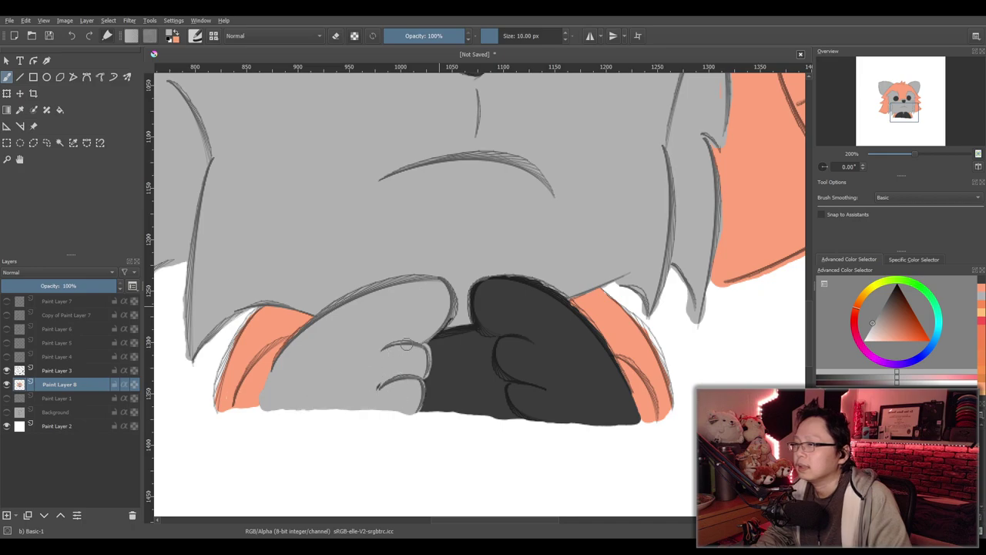
pyautogui.moveTo(501, 282)
pyautogui.mouseDown()
pyautogui.moveTo(478, 318)
pyautogui.moveTo(509, 341)
pyautogui.moveTo(506, 371)
pyautogui.moveTo(499, 348)
pyautogui.moveTo(500, 364)
pyautogui.moveTo(521, 380)
pyautogui.moveTo(521, 405)
pyautogui.moveTo(632, 421)
pyautogui.moveTo(613, 365)
pyautogui.moveTo(558, 300)
pyautogui.moveTo(508, 284)
pyautogui.moveTo(604, 348)
pyautogui.moveTo(517, 295)
pyautogui.moveTo(488, 309)
pyautogui.moveTo(493, 325)
pyautogui.moveTo(526, 316)
pyautogui.moveTo(532, 302)
pyautogui.moveTo(520, 292)
pyautogui.moveTo(559, 323)
pyautogui.moveTo(563, 310)
pyautogui.moveTo(539, 332)
pyautogui.moveTo(533, 363)
pyautogui.moveTo(517, 356)
pyautogui.moveTo(546, 393)
pyautogui.moveTo(566, 400)
pyautogui.moveTo(566, 347)
pyautogui.moveTo(577, 406)
pyautogui.moveTo(612, 412)
pyautogui.moveTo(568, 334)
pyautogui.mouseUp()
pyautogui.moveTo(609, 369); pyautogui.dragTo(600, 355)
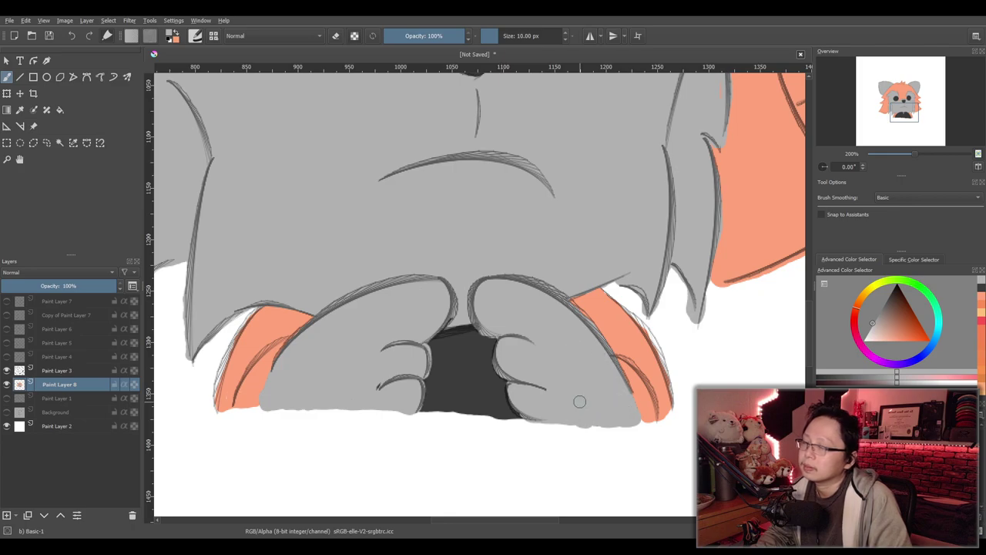
# Examine the flat colours over the whole character, from the paws up across the face to the right-hand ear
pyautogui.scroll(-5, 587, 400)
pyautogui.scroll(2, 532, 414)
pyautogui.moveTo(587, 399); pyautogui.dragTo(488, 403)
pyautogui.scroll(1, 488, 403)
pyautogui.scroll(-1, 488, 402)
pyautogui.scroll(1, 485, 402)
pyautogui.scroll(-1, 485, 402)
pyautogui.scroll(1, 524, 399)
pyautogui.scroll(1, 541, 398)
pyautogui.moveTo(452, 347); pyautogui.dragTo(498, 385)
pyautogui.moveTo(419, 241); pyautogui.dragTo(480, 318)
pyautogui.moveTo(454, 267); pyautogui.dragTo(497, 354)
pyautogui.moveTo(785, 270); pyautogui.dragTo(609, 293)
pyautogui.scroll(1, 609, 293)
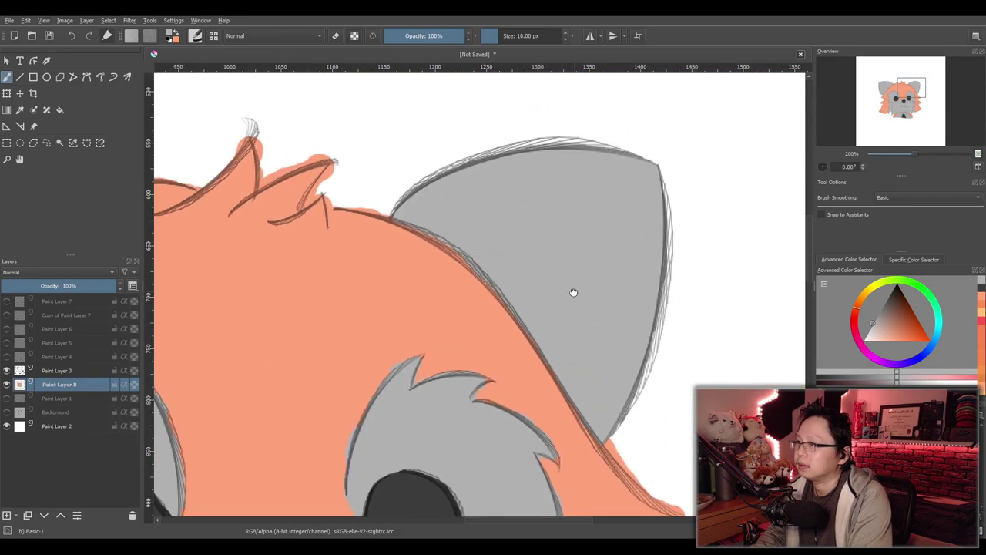
# Add a new paint layer directly above Paint Layer 8 and set the freehand brush size to 40 px
pyautogui.press('p')
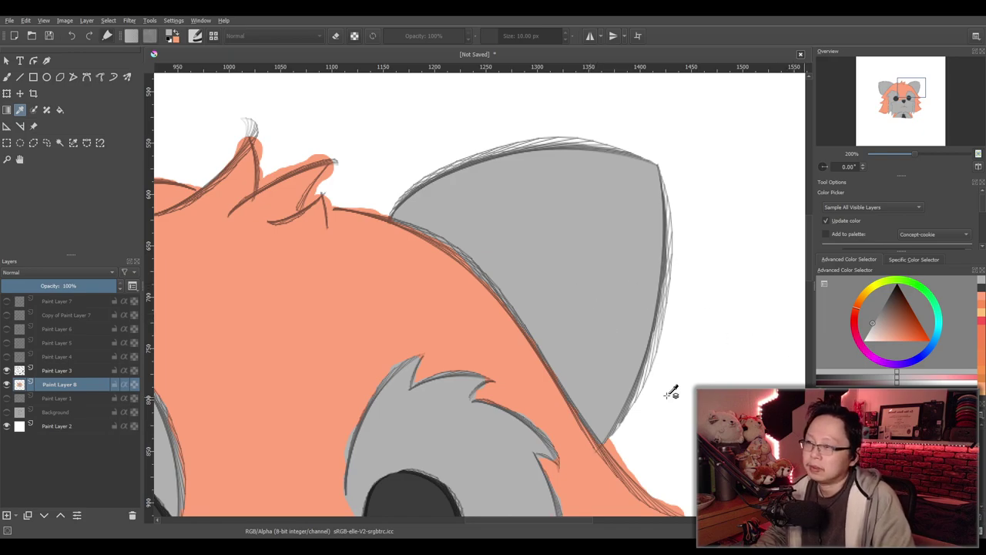
pyautogui.click(7, 514)
pyautogui.press('b')
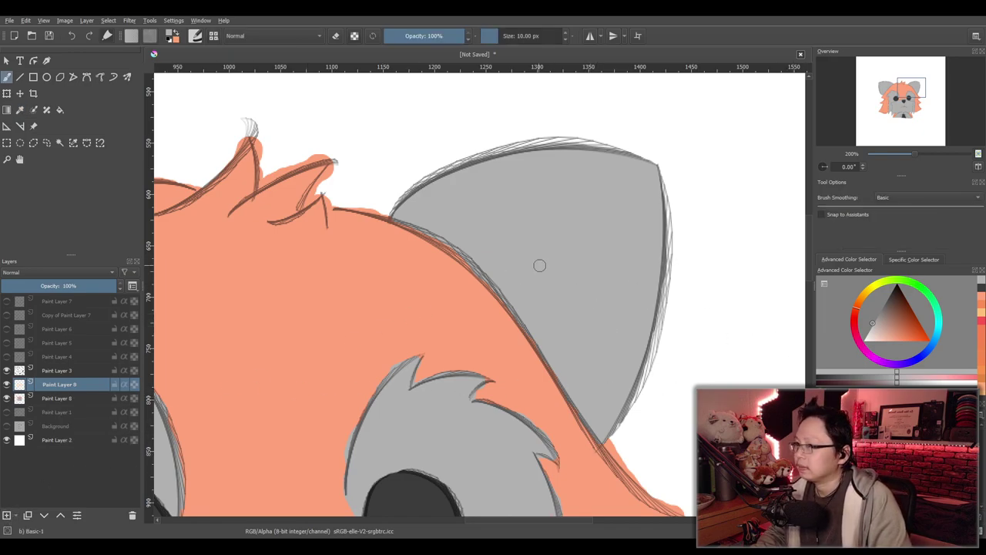
pyautogui.rightClick(515, 36)
pyautogui.write('40')
pyautogui.press('Return')
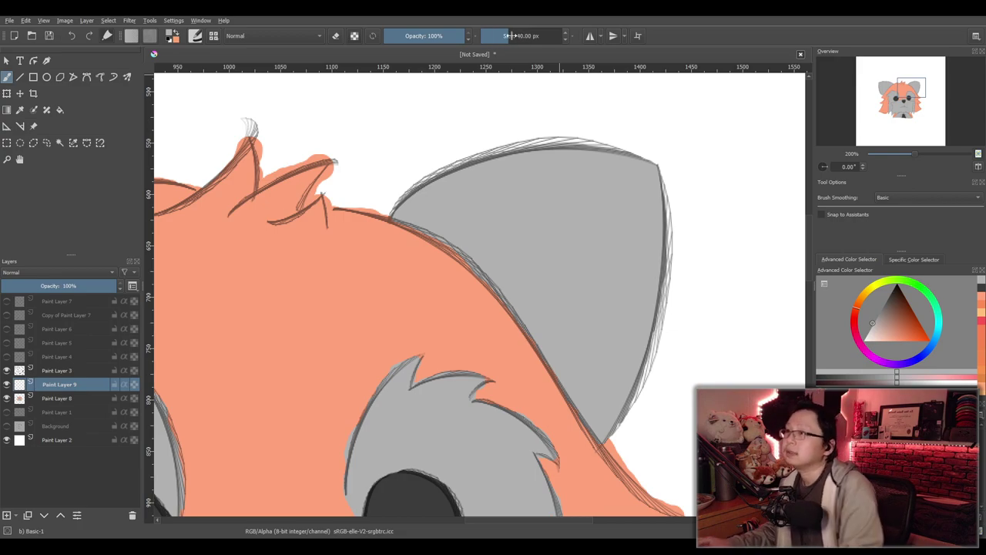
pyautogui.scroll(2, 528, 249)
pyautogui.scroll(-3, 542, 260)
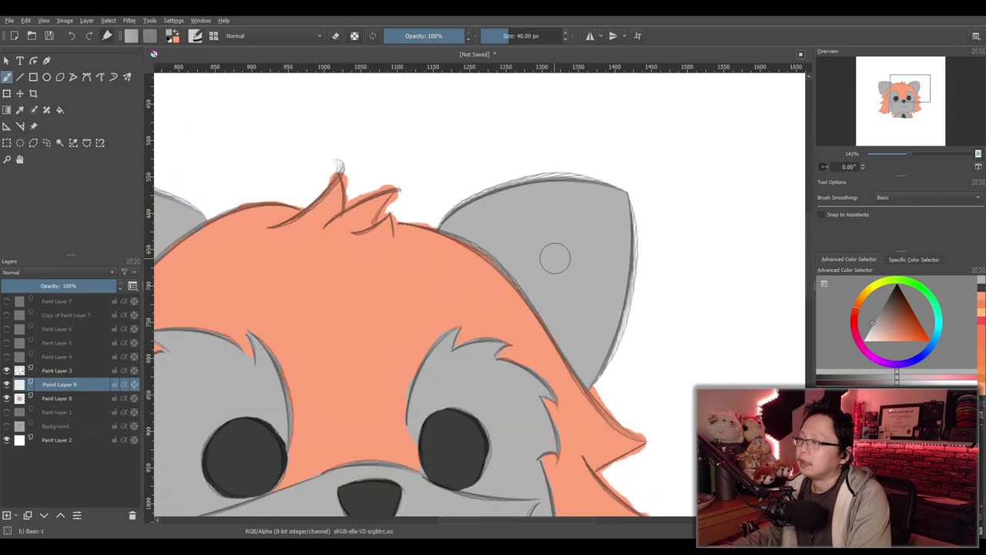
pyautogui.scroll(-1, 555, 258)
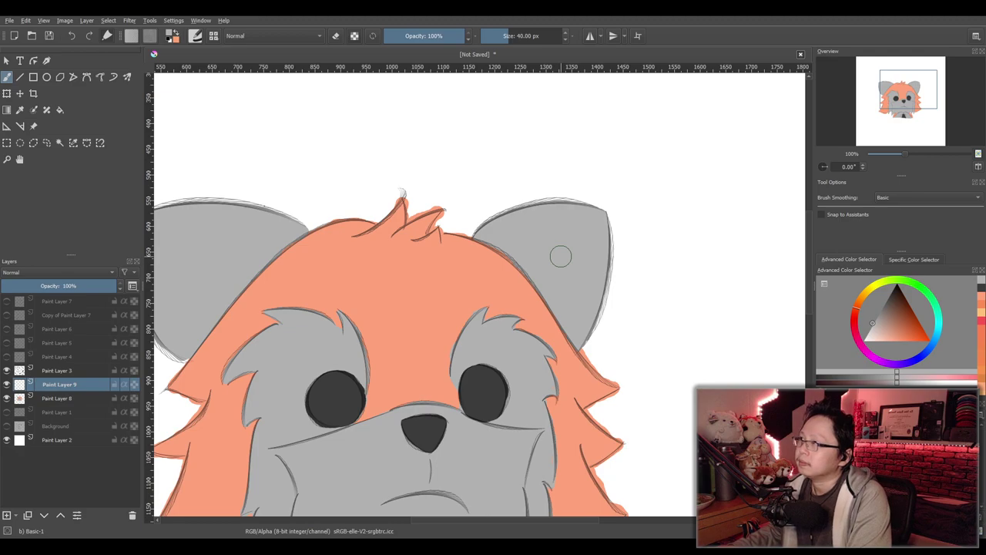
# Try a near-white highlight stroke along the upper edge of the right-hand ear
pyautogui.scroll(1, 560, 257)
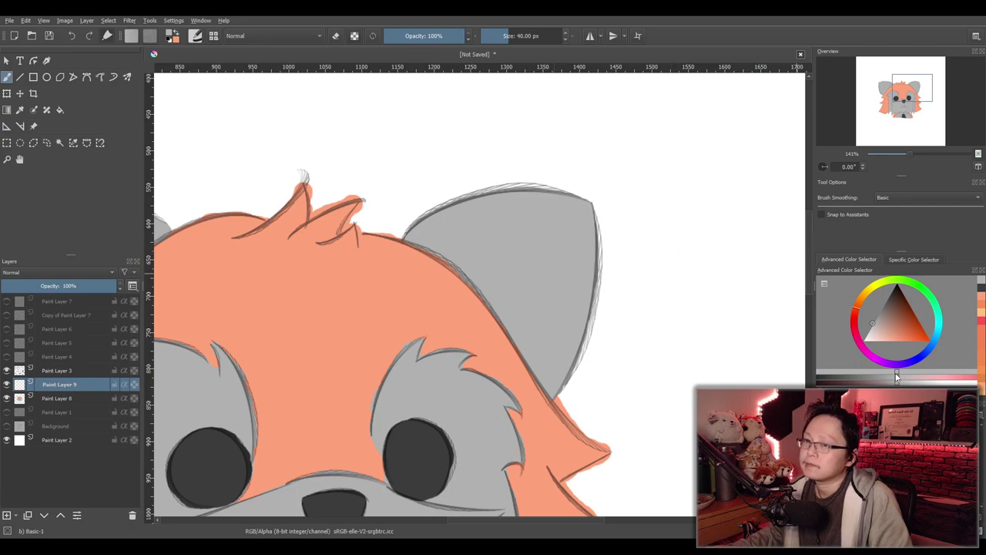
pyautogui.click(936, 383)
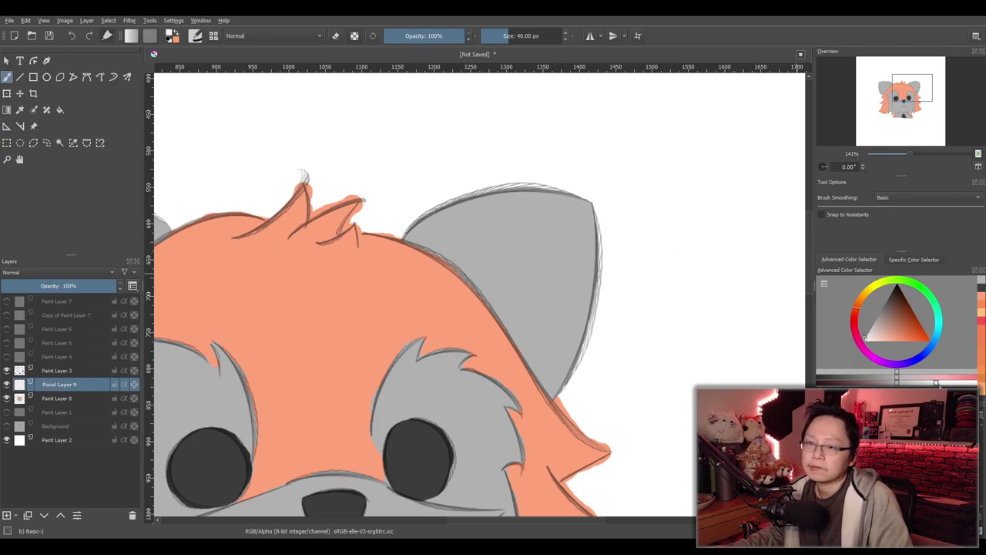
pyautogui.moveTo(416, 233); pyautogui.dragTo(555, 198)
pyautogui.hotkey('ctrl', 'z')
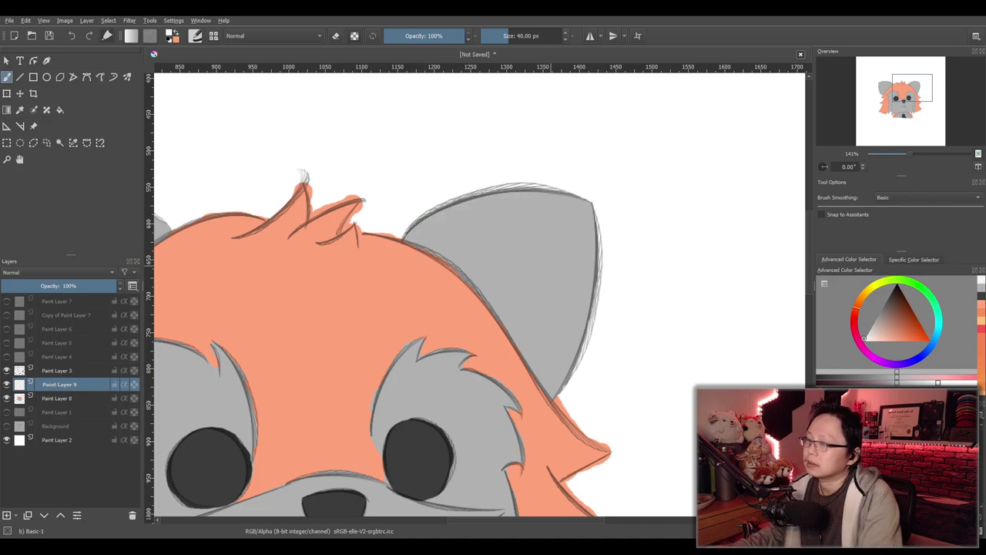
# Set the brush size to 20 px, choose a slightly darker light grey, and test it along the right-hand ear's upper edge
pyautogui.scroll(1, 545, 242)
pyautogui.click(550, 37)
pyautogui.write('20')
pyautogui.press('Return')
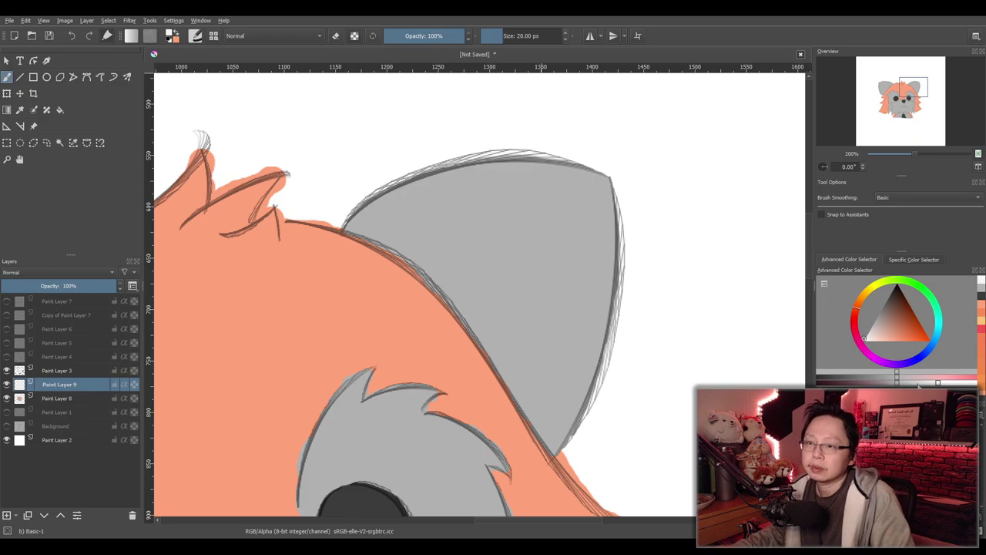
pyautogui.click(917, 383)
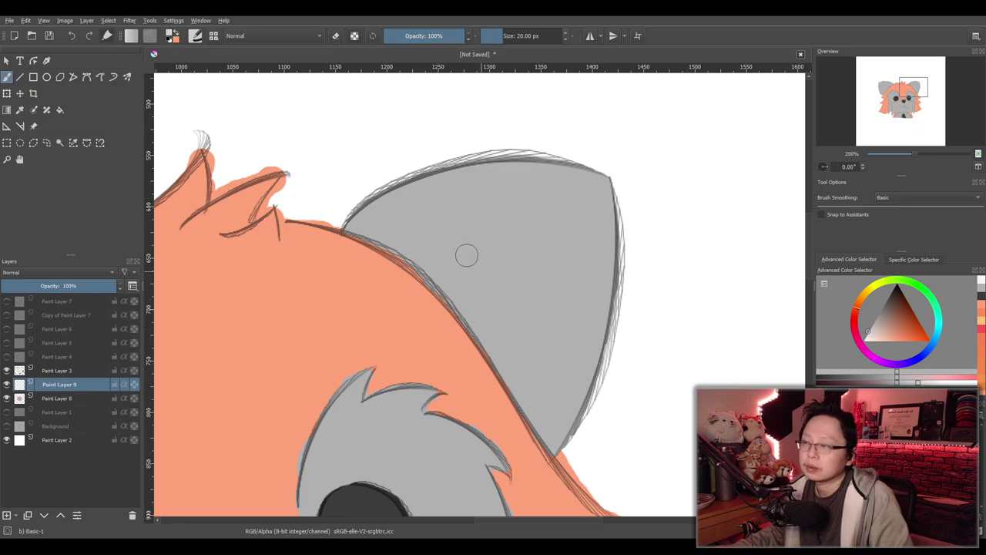
pyautogui.moveTo(358, 227)
pyautogui.mouseDown()
pyautogui.moveTo(392, 203)
pyautogui.moveTo(378, 202)
pyautogui.moveTo(413, 189)
pyautogui.moveTo(356, 222)
pyautogui.moveTo(424, 182)
pyautogui.moveTo(480, 168)
pyautogui.moveTo(547, 163)
pyautogui.moveTo(609, 186)
pyautogui.mouseUp()
pyautogui.hotkey('ctrl', 'z')
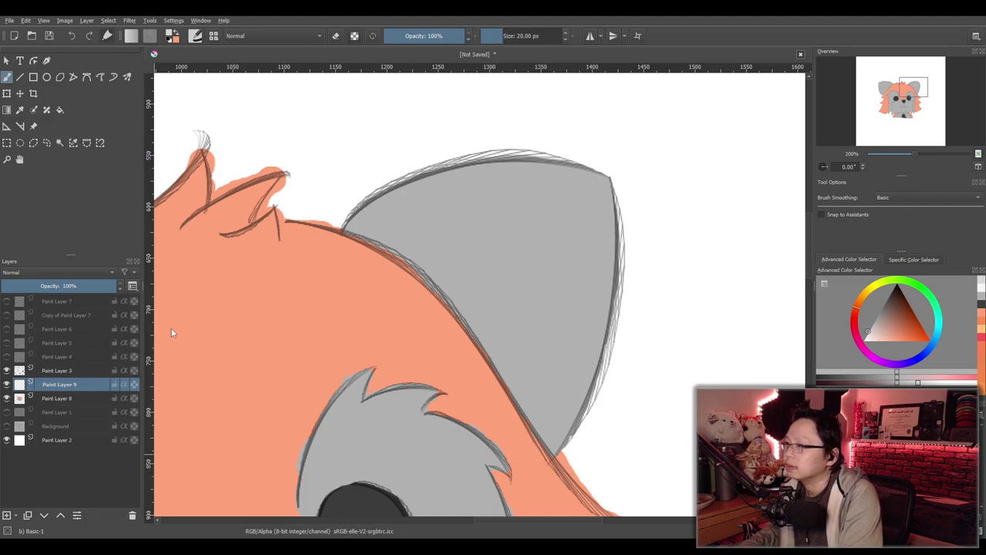
# Try a colorize mask on Paint Layer 9, remove it, and make Paint Layer 9 active again
pyautogui.click(266, 348)
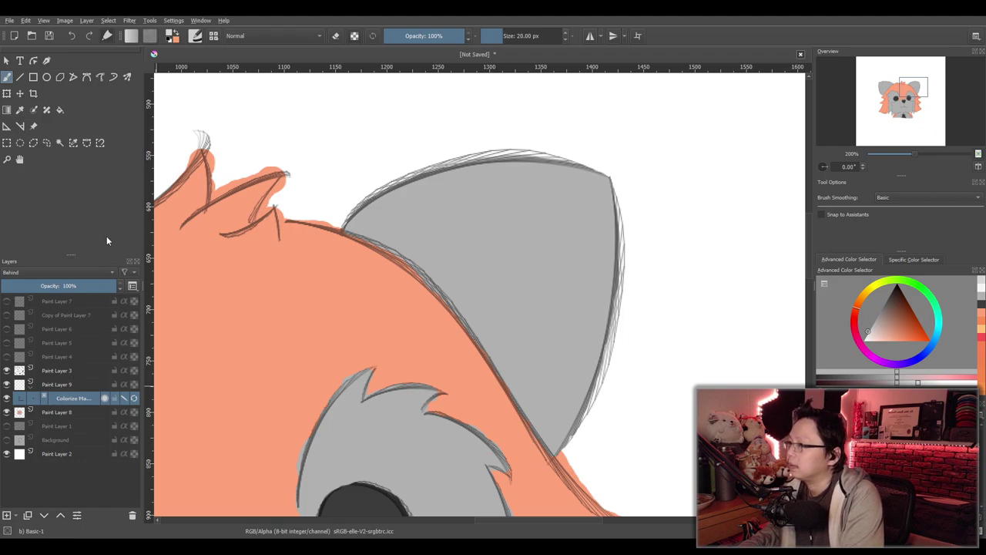
pyautogui.hotkey('shift', 'Delete')
pyautogui.click(50, 370)
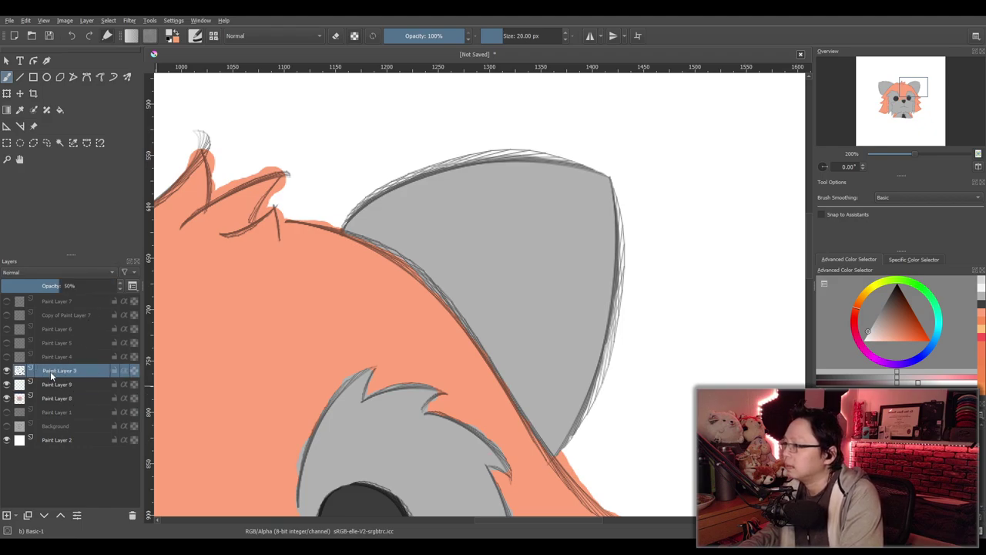
pyautogui.click(52, 383)
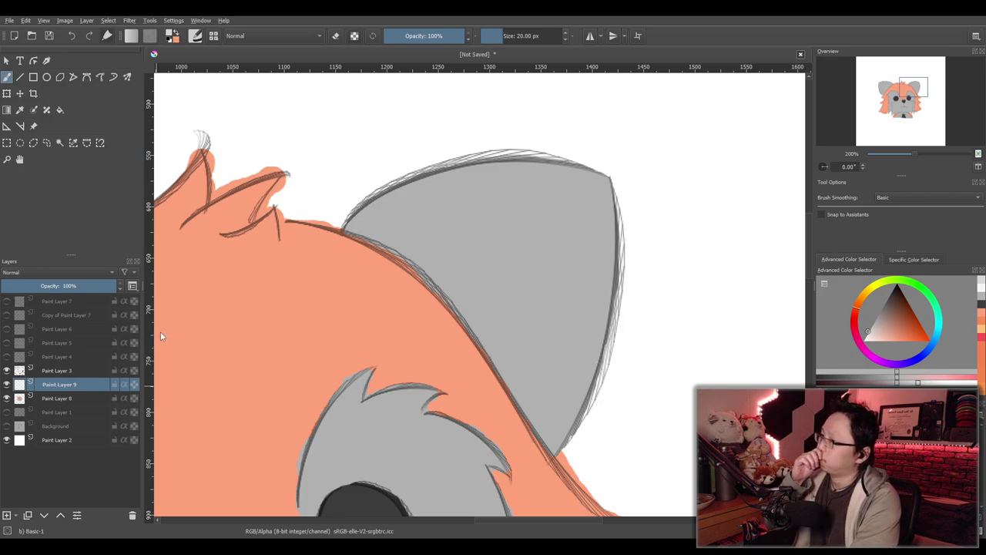
# Try adding a filter mask to Paint Layer 9
pyautogui.rightClick(543, 300)
pyautogui.click(393, 285)
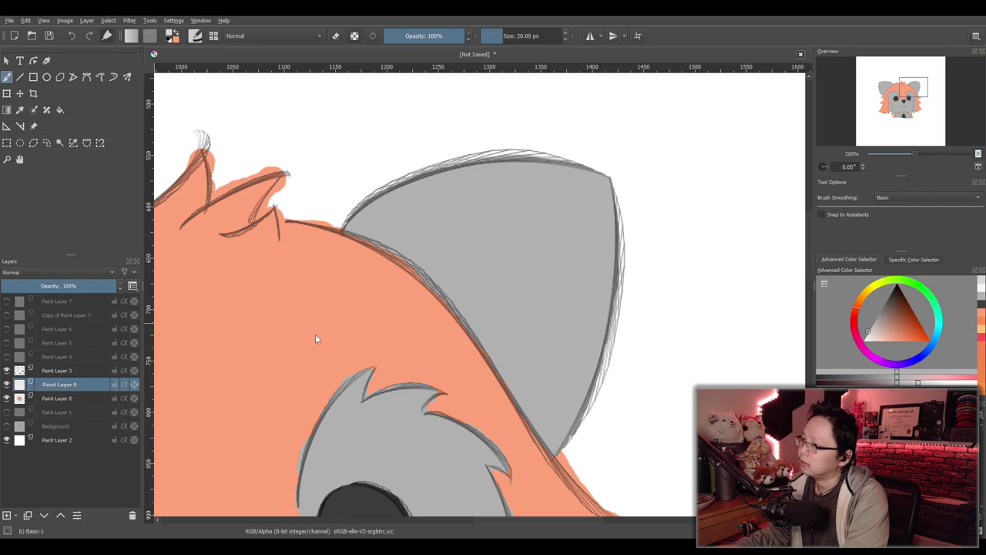
pyautogui.hotkey('ctrl', 'shift', 'f')
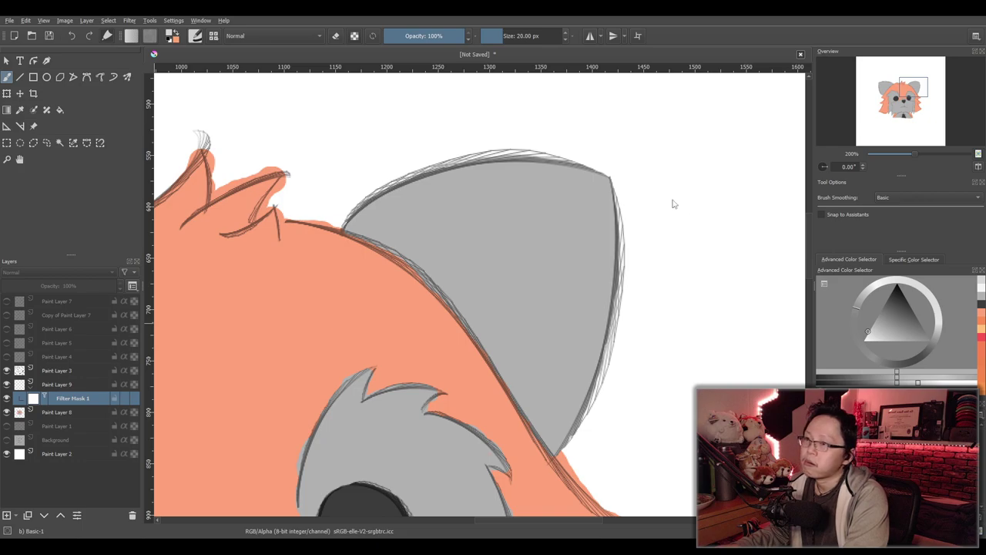
pyautogui.hotkey('ctrl', 'z')
# Paint a light grey band inside the right-hand ear, following its upper and outer edges
pyautogui.scroll(1, 451, 354)
pyautogui.moveTo(444, 341); pyautogui.dragTo(323, 382)
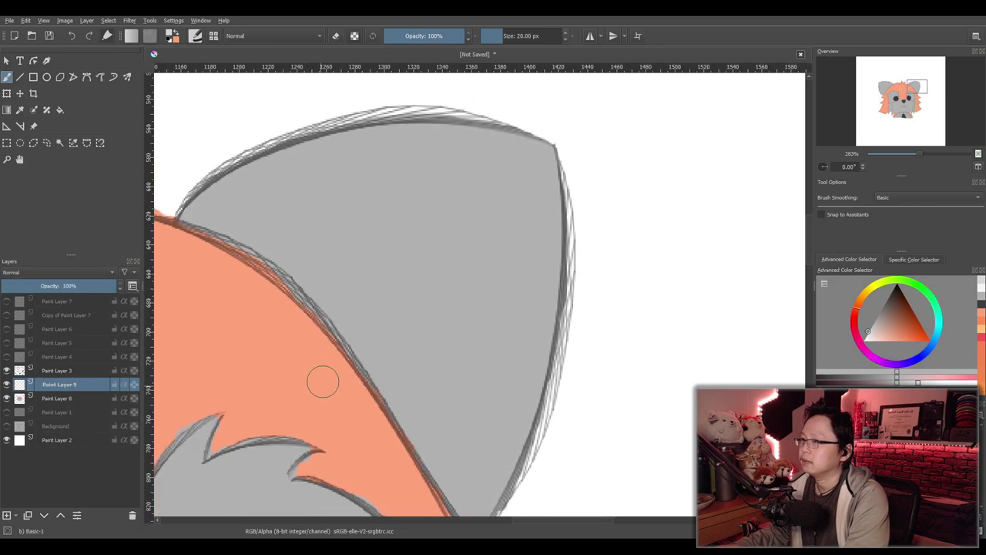
pyautogui.moveTo(199, 216)
pyautogui.mouseDown()
pyautogui.moveTo(278, 162)
pyautogui.moveTo(342, 142)
pyautogui.moveTo(444, 133)
pyautogui.moveTo(527, 149)
pyautogui.moveTo(546, 161)
pyautogui.moveTo(552, 214)
pyautogui.moveTo(534, 374)
pyautogui.mouseUp()
pyautogui.moveTo(547, 258)
pyautogui.mouseDown()
pyautogui.moveTo(519, 169)
pyautogui.moveTo(437, 142)
pyautogui.moveTo(391, 143)
pyautogui.moveTo(290, 171)
pyautogui.moveTo(216, 225)
pyautogui.moveTo(361, 168)
pyautogui.moveTo(446, 167)
pyautogui.moveTo(503, 185)
pyautogui.moveTo(525, 206)
pyautogui.moveTo(545, 266)
pyautogui.moveTo(537, 405)
pyautogui.moveTo(535, 253)
pyautogui.moveTo(513, 207)
pyautogui.moveTo(475, 173)
pyautogui.moveTo(440, 162)
pyautogui.moveTo(484, 187)
pyautogui.moveTo(511, 222)
pyautogui.moveTo(530, 312)
pyautogui.moveTo(534, 421)
pyautogui.moveTo(535, 256)
pyautogui.moveTo(510, 190)
pyautogui.mouseUp()
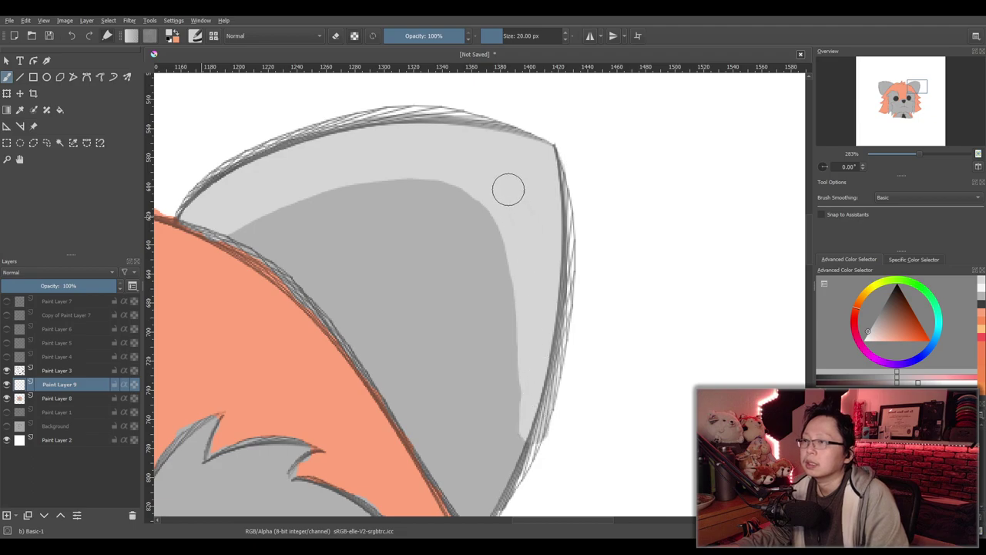
# Paint a matching light grey band inside the left-hand ear along its upper and outer edges
pyautogui.scroll(-1, 451, 137)
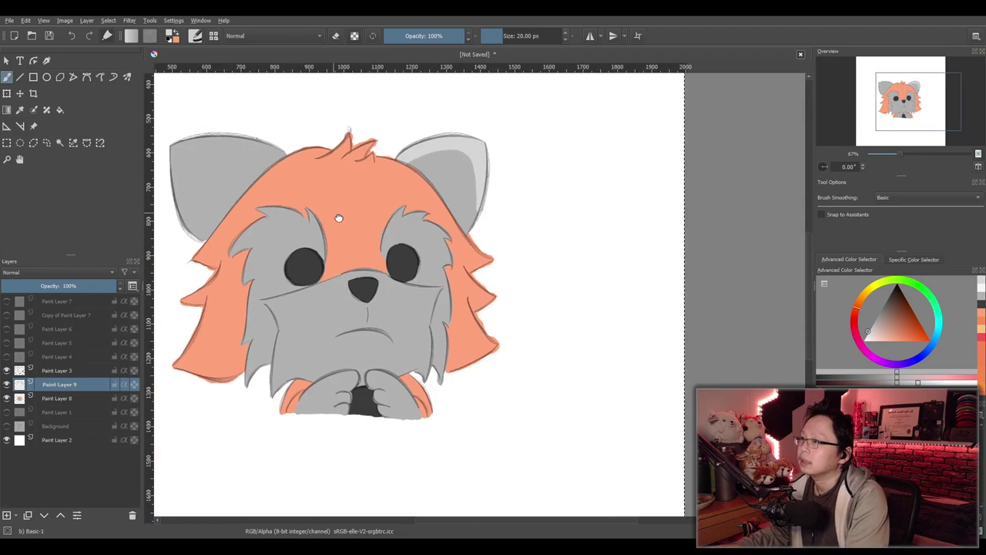
pyautogui.scroll(4, 462, 286)
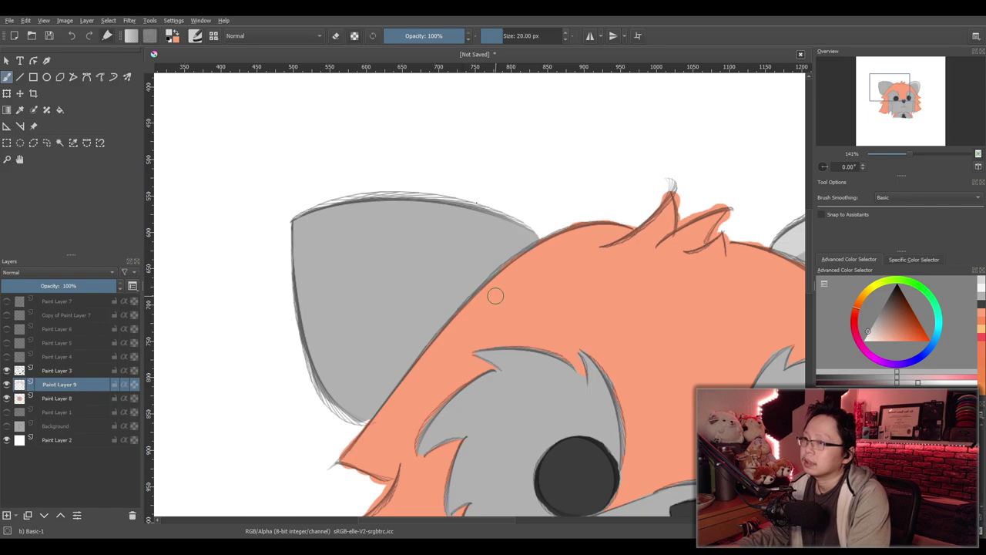
pyautogui.click(526, 239)
pyautogui.moveTo(525, 236)
pyautogui.mouseDown()
pyautogui.moveTo(411, 208)
pyautogui.moveTo(471, 216)
pyautogui.moveTo(429, 206)
pyautogui.moveTo(330, 209)
pyautogui.moveTo(301, 224)
pyautogui.moveTo(402, 212)
pyautogui.moveTo(518, 246)
pyautogui.moveTo(453, 221)
pyautogui.moveTo(315, 225)
pyautogui.moveTo(300, 231)
pyautogui.moveTo(302, 291)
pyautogui.moveTo(308, 242)
pyautogui.moveTo(326, 224)
pyautogui.moveTo(303, 318)
pyautogui.mouseUp()
pyautogui.moveTo(311, 262)
pyautogui.mouseDown()
pyautogui.moveTo(342, 222)
pyautogui.moveTo(314, 259)
pyautogui.moveTo(306, 308)
pyautogui.moveTo(309, 282)
pyautogui.moveTo(345, 224)
pyautogui.moveTo(316, 270)
pyautogui.moveTo(307, 315)
pyautogui.moveTo(336, 239)
pyautogui.moveTo(390, 221)
pyautogui.moveTo(480, 230)
pyautogui.mouseUp()
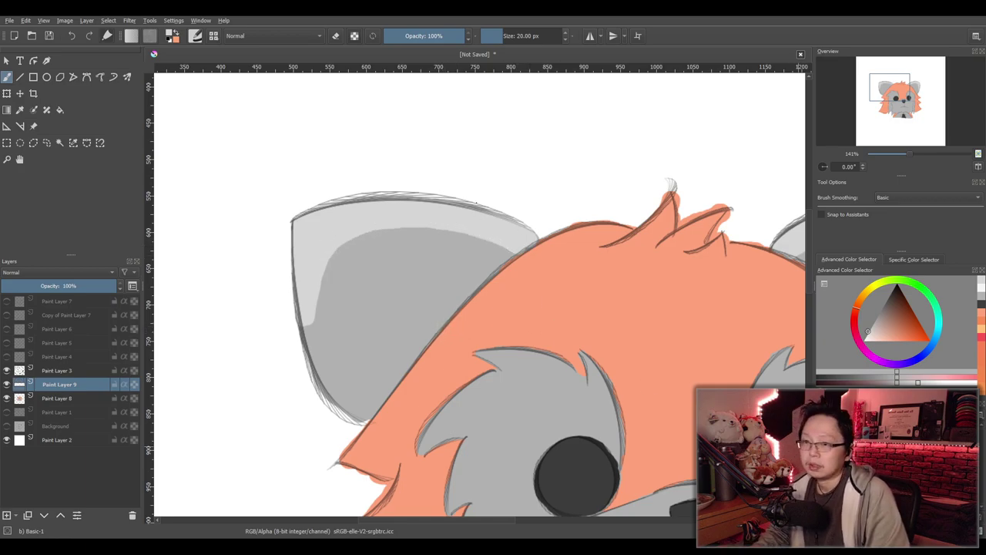
pyautogui.press('e')
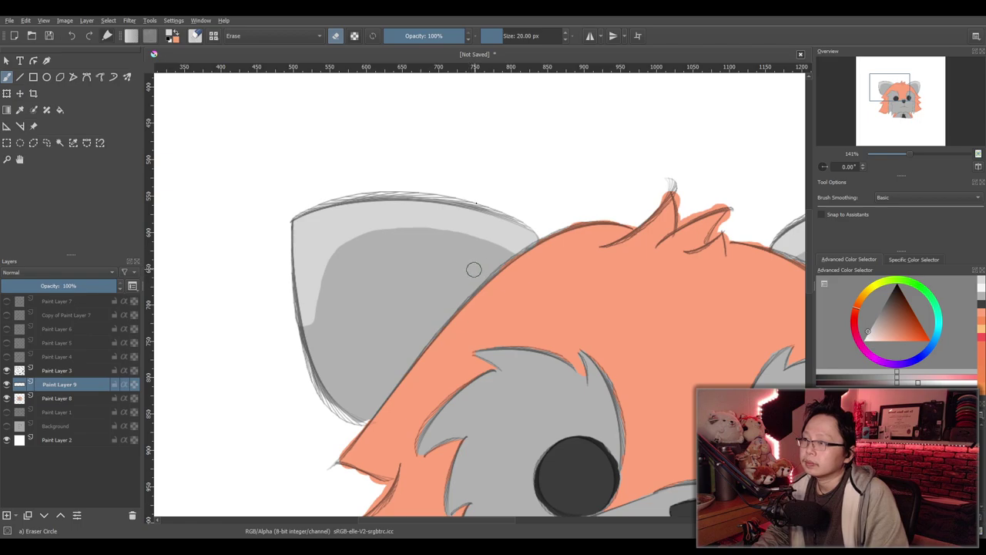
pyautogui.scroll(-2, 524, 305)
pyautogui.moveTo(581, 315); pyautogui.dragTo(498, 308)
pyautogui.scroll(2, 504, 308)
pyautogui.scroll(-4, 503, 308)
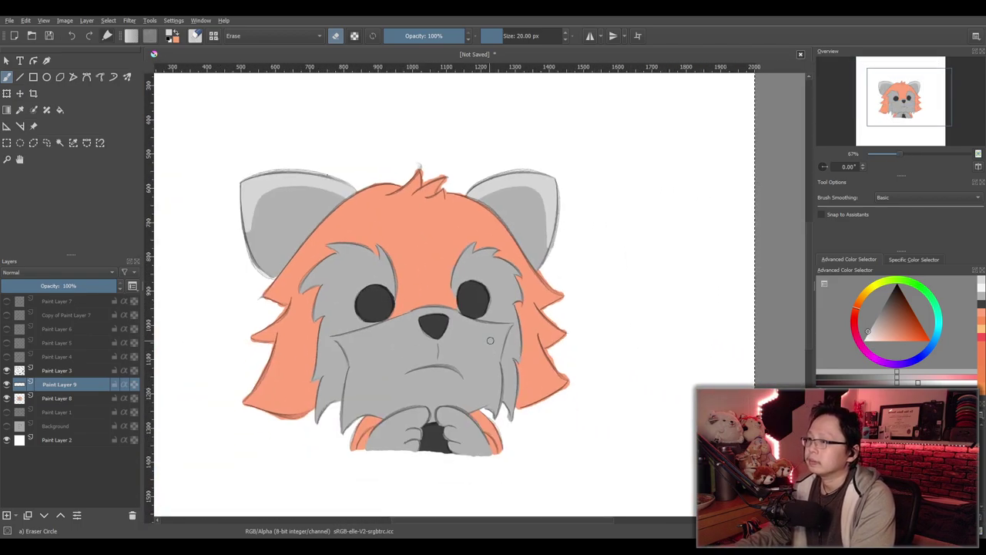
# Return to the normal painting brush and set its size to 10 px for the right-hand eye patch
pyautogui.scroll(6, 488, 315)
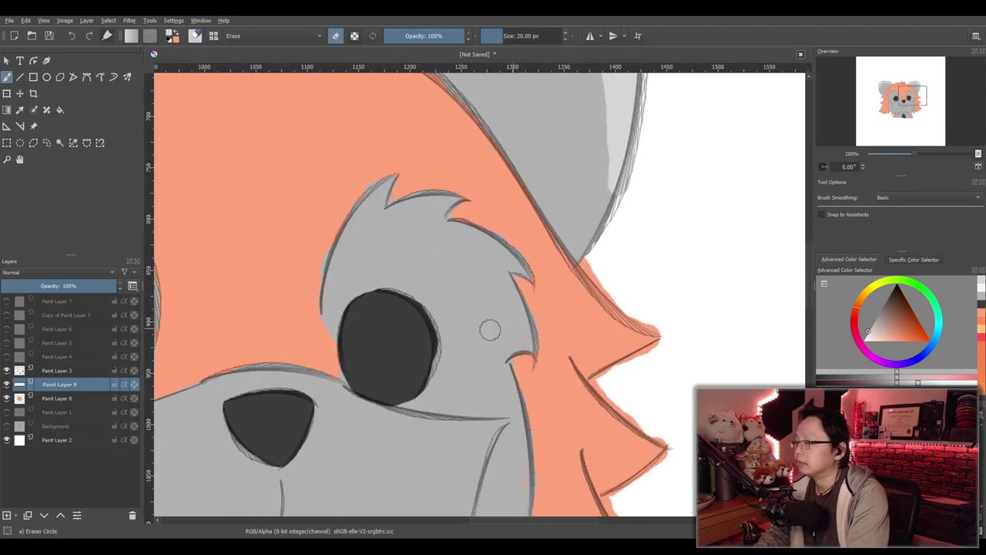
pyautogui.press('/')
pyautogui.click(518, 35)
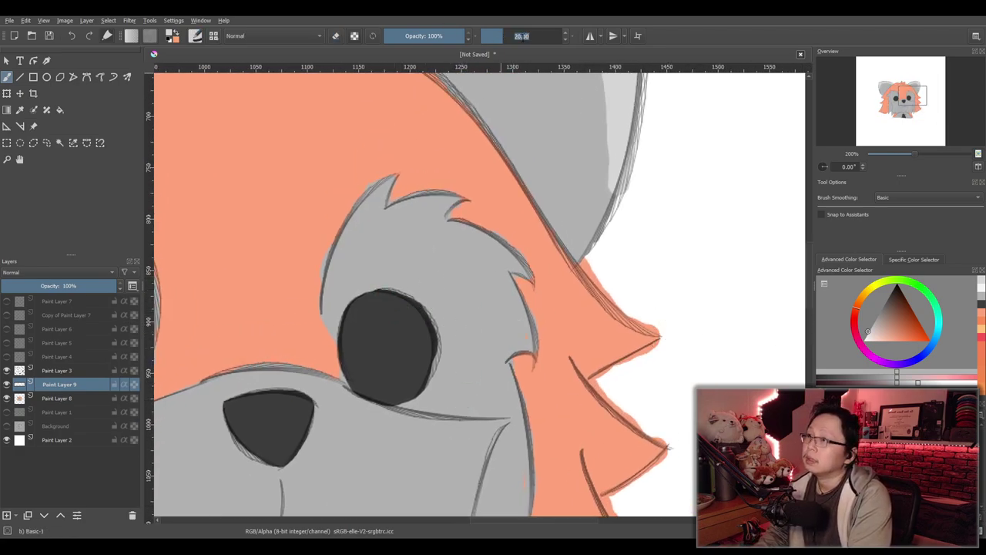
pyautogui.write('11')
pyautogui.press('Return')
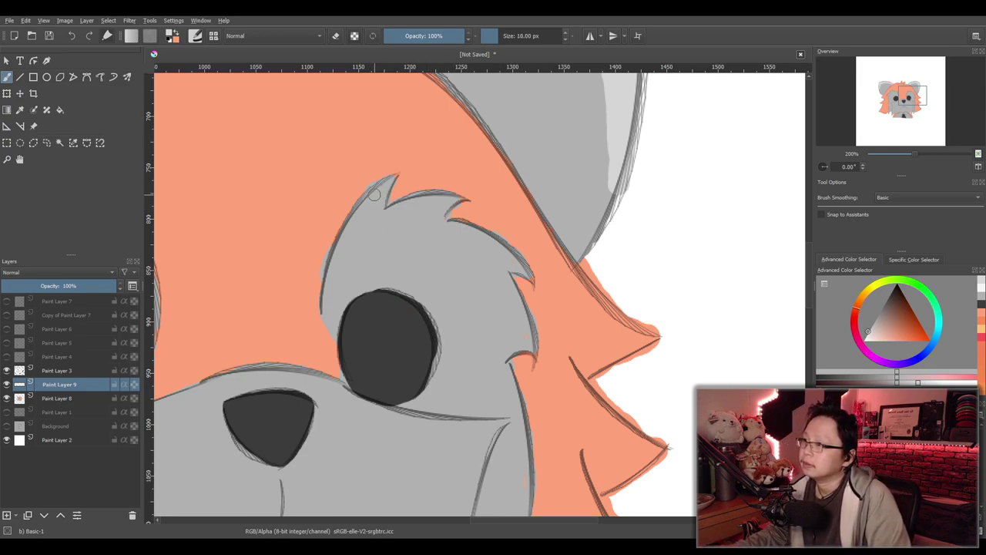
# Try light grey highlight strokes along the inner edge and upper tufts of the right-hand eye patch
pyautogui.moveTo(351, 226)
pyautogui.mouseDown()
pyautogui.moveTo(387, 184)
pyautogui.moveTo(357, 211)
pyautogui.moveTo(329, 269)
pyautogui.mouseUp()
pyautogui.hotkey('ctrl', 'z')
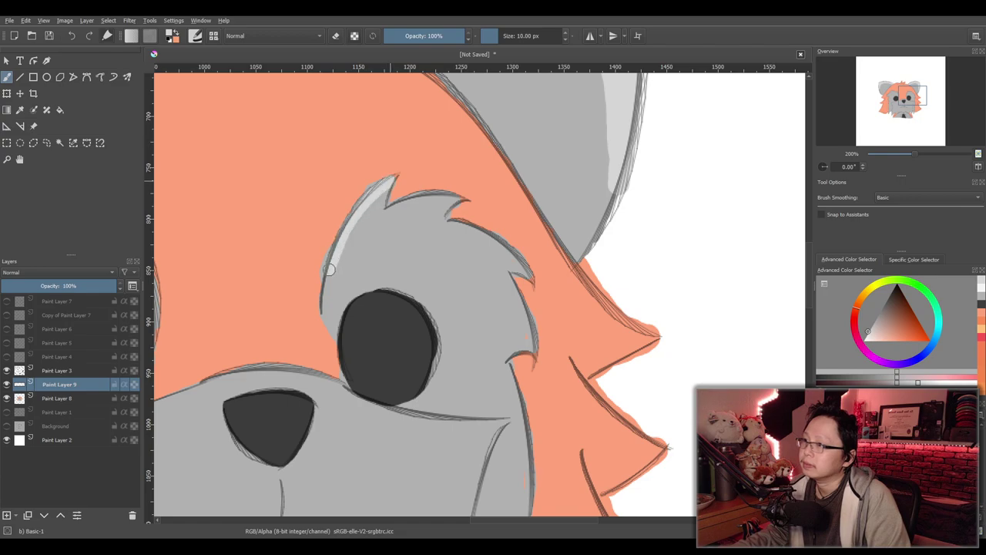
pyautogui.moveTo(386, 182)
pyautogui.mouseDown()
pyautogui.moveTo(328, 289)
pyautogui.moveTo(372, 212)
pyautogui.moveTo(456, 200)
pyautogui.moveTo(395, 211)
pyautogui.moveTo(364, 228)
pyautogui.moveTo(446, 205)
pyautogui.moveTo(383, 221)
pyautogui.moveTo(422, 214)
pyautogui.mouseUp()
pyautogui.moveTo(363, 236)
pyautogui.mouseDown()
pyautogui.moveTo(422, 214)
pyautogui.moveTo(455, 227)
pyautogui.mouseUp()
pyautogui.hotkey('ctrl', 'z')
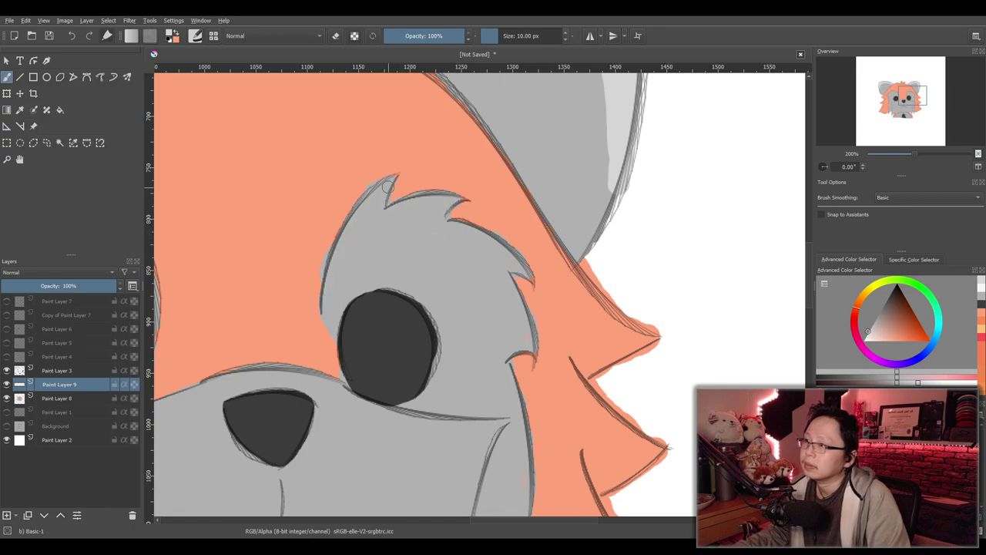
# Paint light grey highlights inside the two uppermost fur tufts of the right-hand eye patch
pyautogui.moveTo(383, 188)
pyautogui.mouseDown()
pyautogui.moveTo(393, 179)
pyautogui.moveTo(353, 220)
pyautogui.moveTo(377, 195)
pyautogui.moveTo(379, 207)
pyautogui.moveTo(364, 203)
pyautogui.moveTo(351, 225)
pyautogui.moveTo(391, 205)
pyautogui.moveTo(455, 198)
pyautogui.mouseUp()
pyautogui.hotkey('ctrl', 'z')
pyautogui.hotkey('ctrl', 'z')
pyautogui.hotkey('ctrl', 'z')
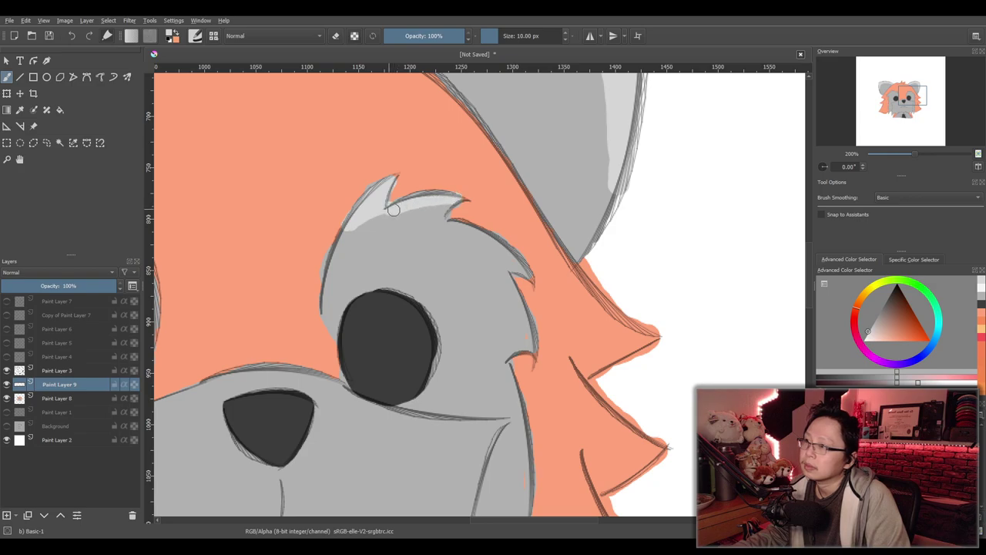
# Paint light grey highlights along the outer fur tufts of the right-hand eye patch, down to its lowest tip
pyautogui.moveTo(448, 225)
pyautogui.mouseDown()
pyautogui.moveTo(525, 274)
pyautogui.moveTo(448, 228)
pyautogui.moveTo(512, 267)
pyautogui.moveTo(459, 231)
pyautogui.moveTo(508, 254)
pyautogui.mouseUp()
pyautogui.hotkey('ctrl', 'z')
pyautogui.moveTo(449, 226)
pyautogui.mouseDown()
pyautogui.moveTo(516, 262)
pyautogui.moveTo(465, 233)
pyautogui.mouseUp()
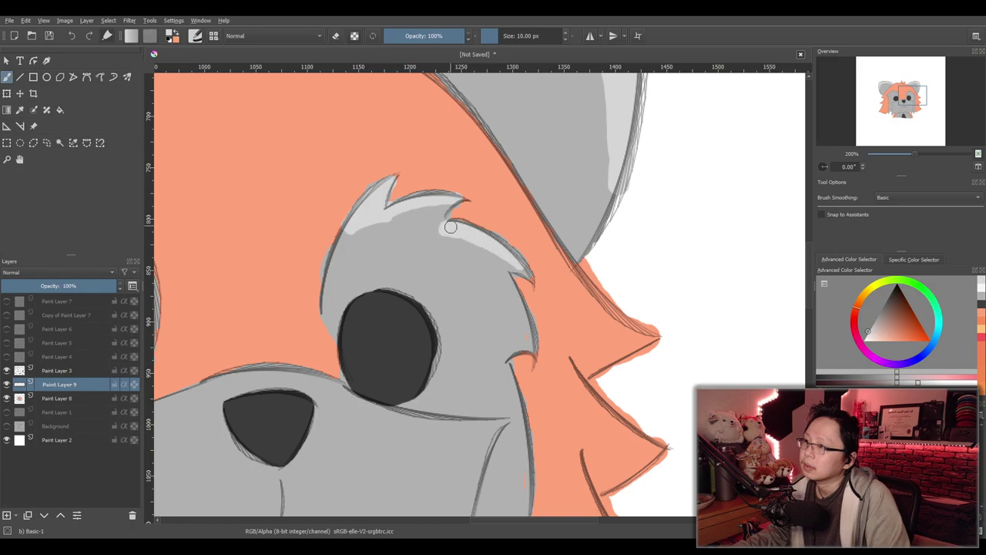
pyautogui.moveTo(479, 244)
pyautogui.mouseDown()
pyautogui.moveTo(450, 234)
pyautogui.moveTo(511, 260)
pyautogui.mouseUp()
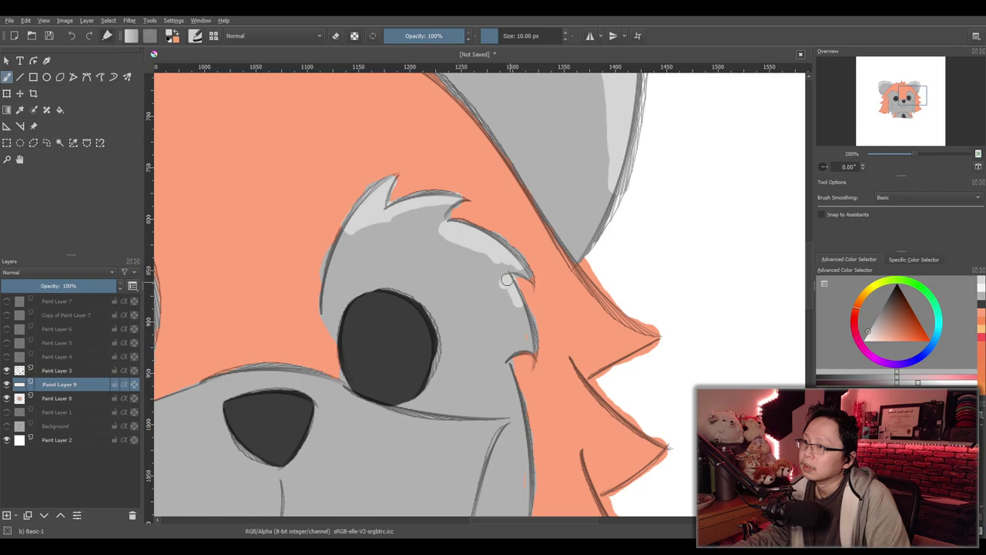
pyautogui.moveTo(518, 307); pyautogui.dragTo(530, 345)
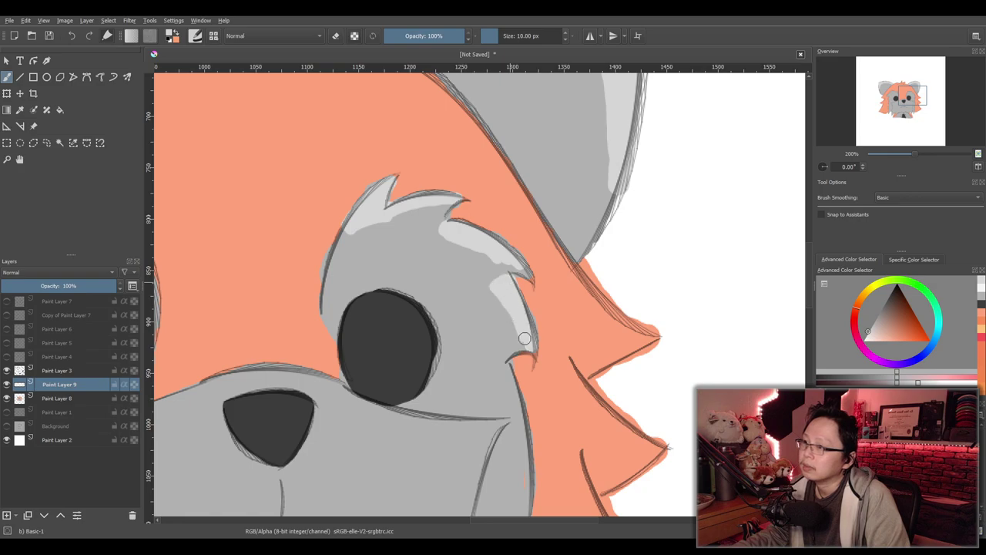
# Paint a light grey highlight along the outer edge of the cheek fur just below the right-hand eye patch
pyautogui.scroll(-2, 504, 300)
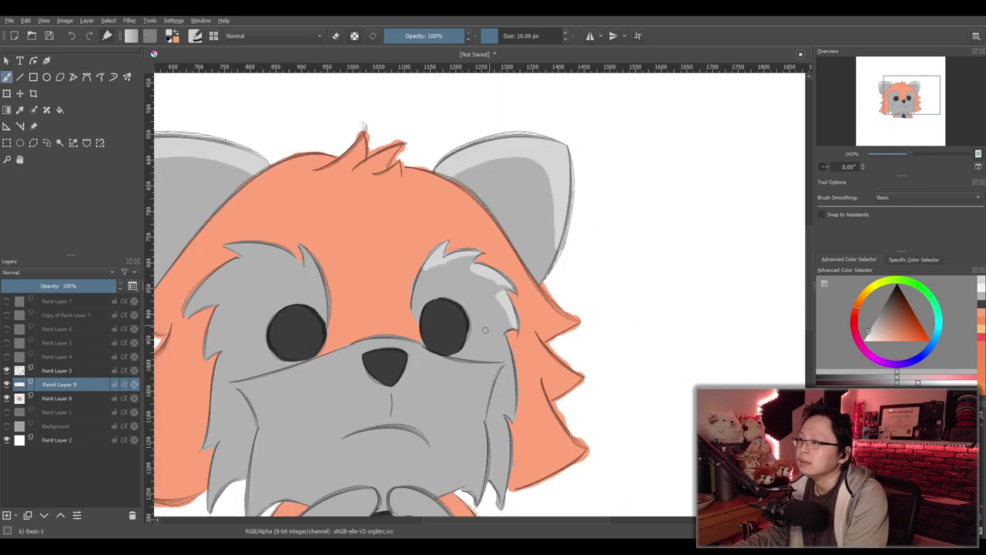
pyautogui.scroll(3, 497, 389)
pyautogui.moveTo(507, 407); pyautogui.dragTo(477, 333)
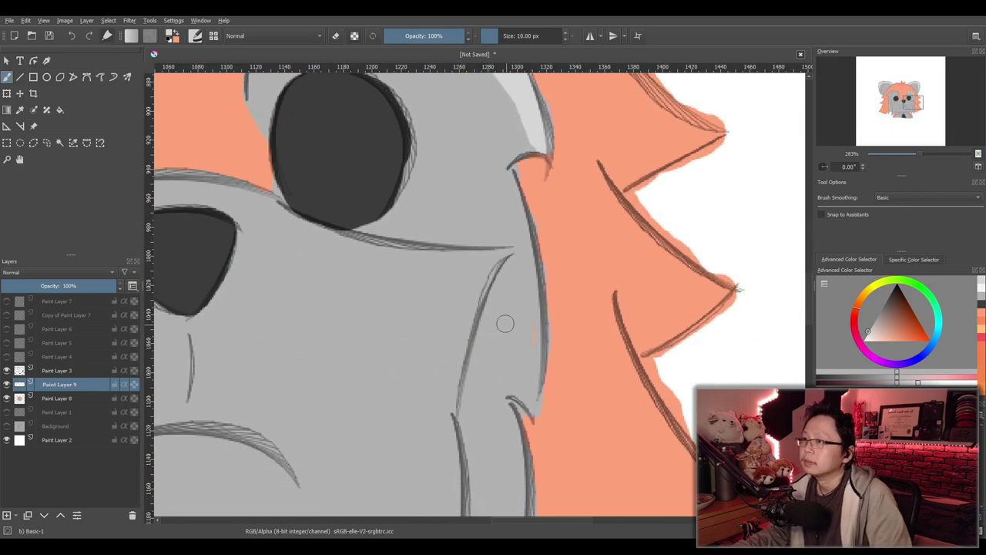
pyautogui.moveTo(522, 223)
pyautogui.mouseDown()
pyautogui.moveTo(537, 308)
pyautogui.moveTo(532, 387)
pyautogui.moveTo(522, 373)
pyautogui.moveTo(520, 231)
pyautogui.moveTo(519, 347)
pyautogui.moveTo(530, 389)
pyautogui.mouseUp()
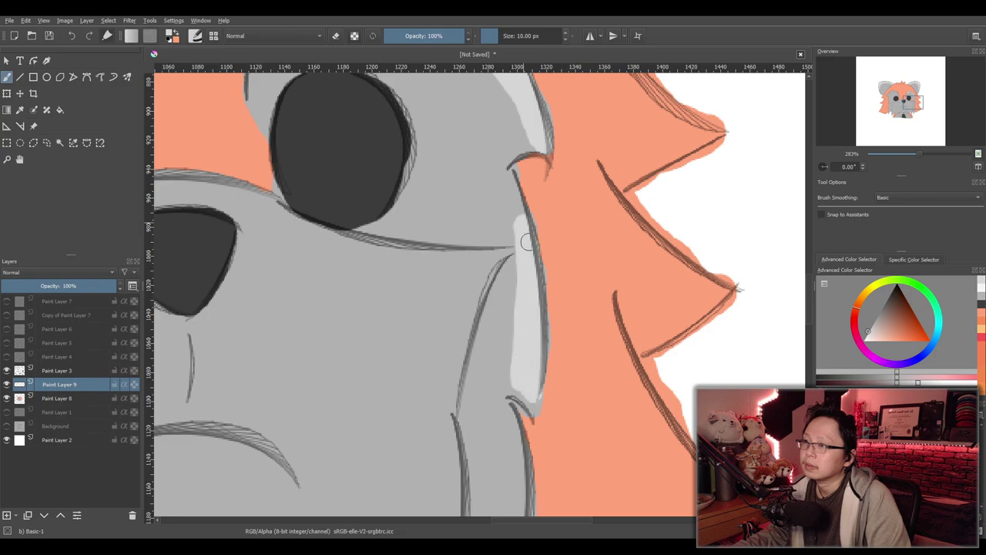
pyautogui.hotkey('ctrl', 'z')
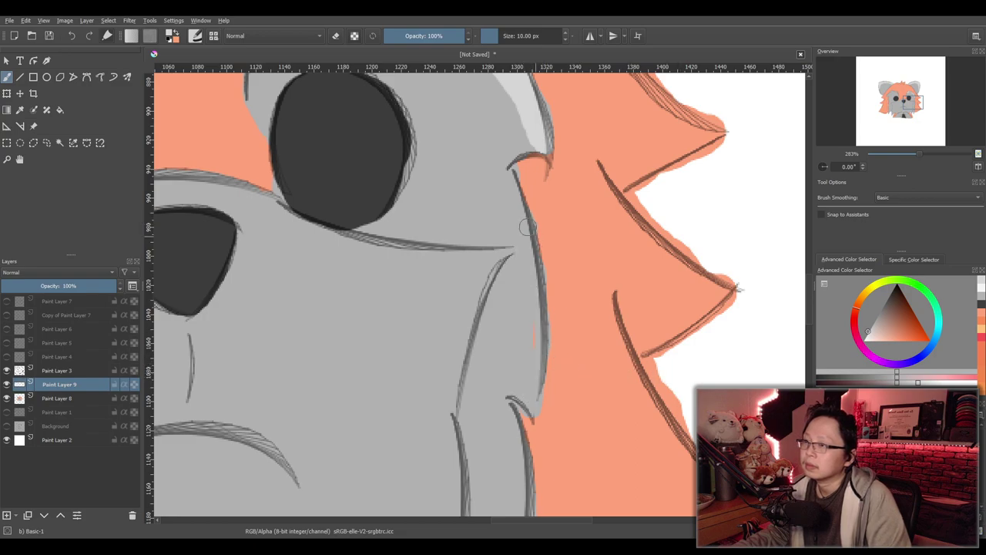
pyautogui.moveTo(517, 210)
pyautogui.mouseDown()
pyautogui.moveTo(526, 278)
pyautogui.moveTo(524, 244)
pyautogui.moveTo(535, 326)
pyautogui.mouseUp()
pyautogui.hotkey('ctrl', 'z')
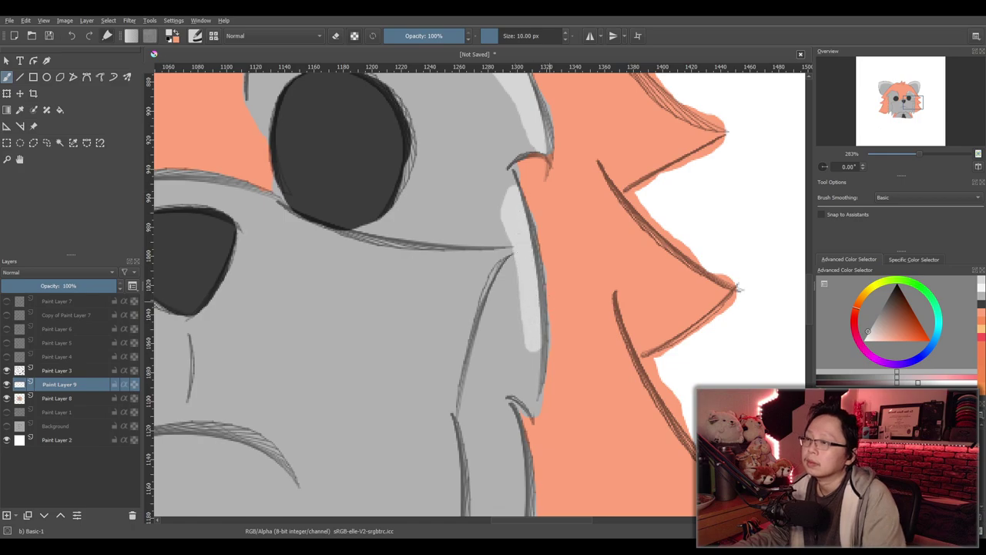
# Paint a light grey highlight down the outer edge of the lower cheek tuft on the right-hand side
pyautogui.scroll(-1, 573, 280)
pyautogui.scroll(-3, 573, 279)
pyautogui.scroll(3, 554, 352)
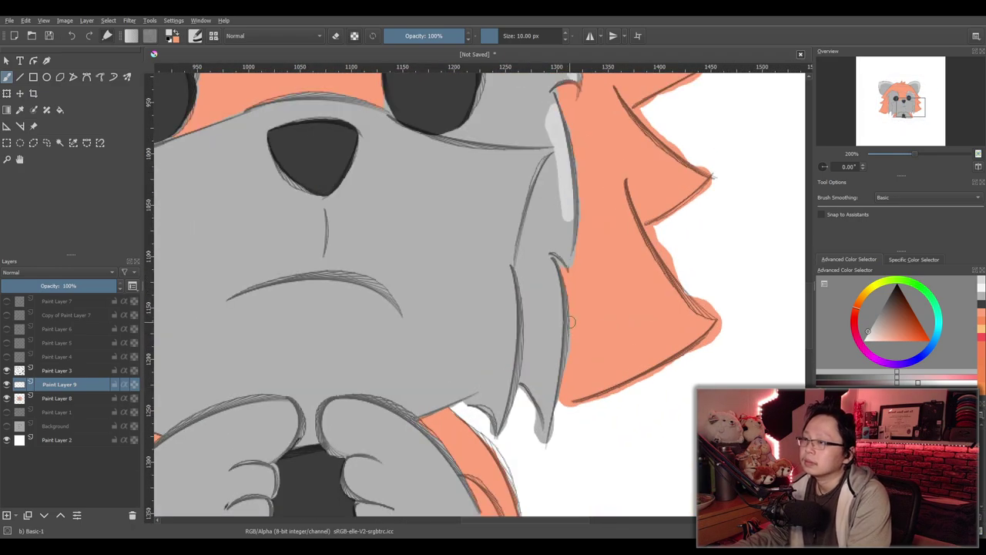
pyautogui.moveTo(557, 294)
pyautogui.mouseDown()
pyautogui.moveTo(554, 378)
pyautogui.moveTo(555, 358)
pyautogui.mouseUp()
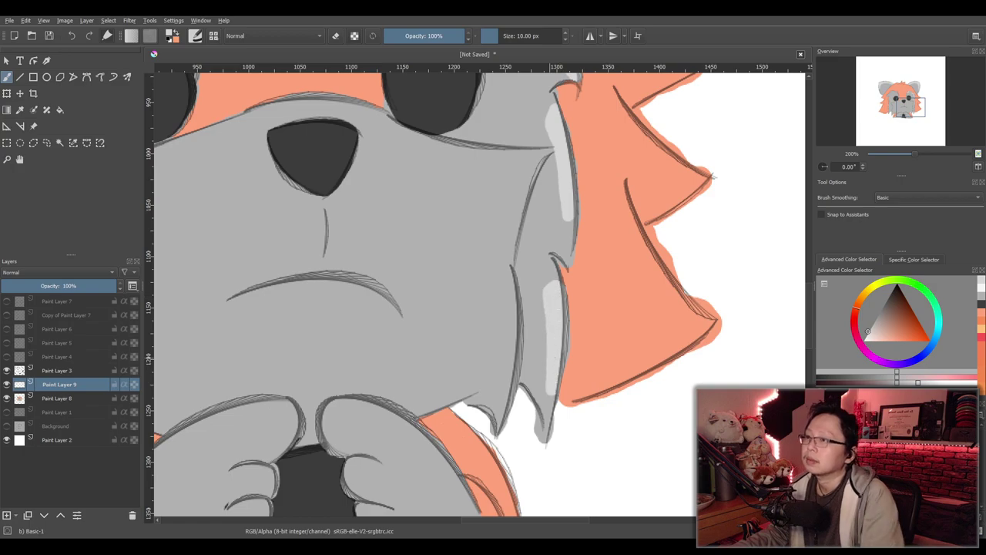
pyautogui.scroll(-3, 552, 356)
pyautogui.moveTo(568, 260); pyautogui.dragTo(529, 333)
pyautogui.scroll(4, 571, 321)
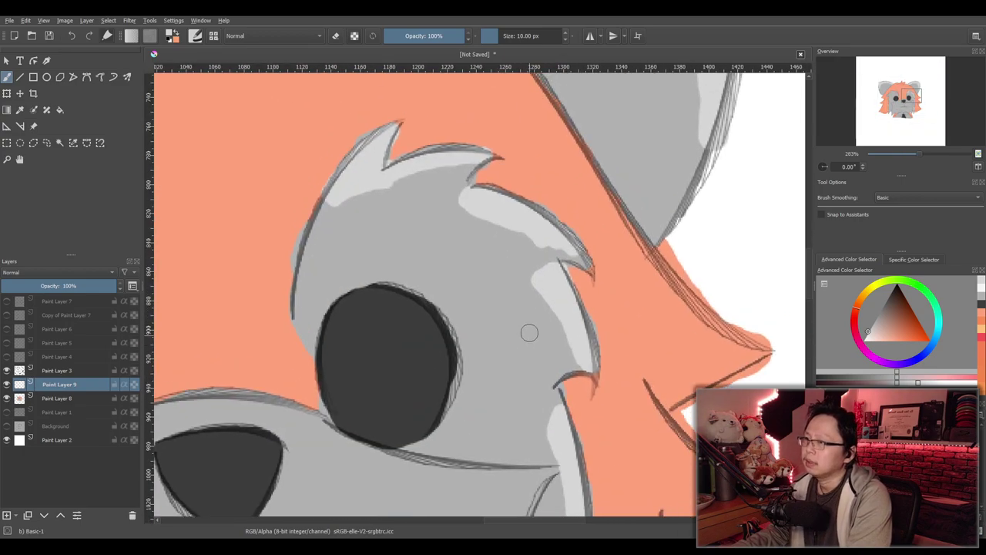
# Trim the rough lower edge of the highlights on the right-hand eye patch's two uppermost tufts with a 30 px eraser
pyautogui.scroll(2, 528, 333)
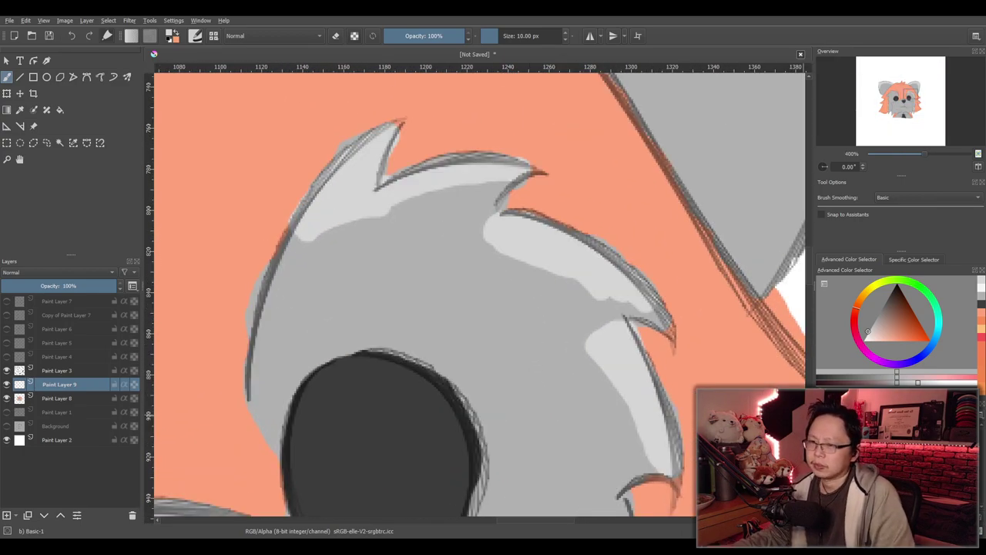
pyautogui.press('e')
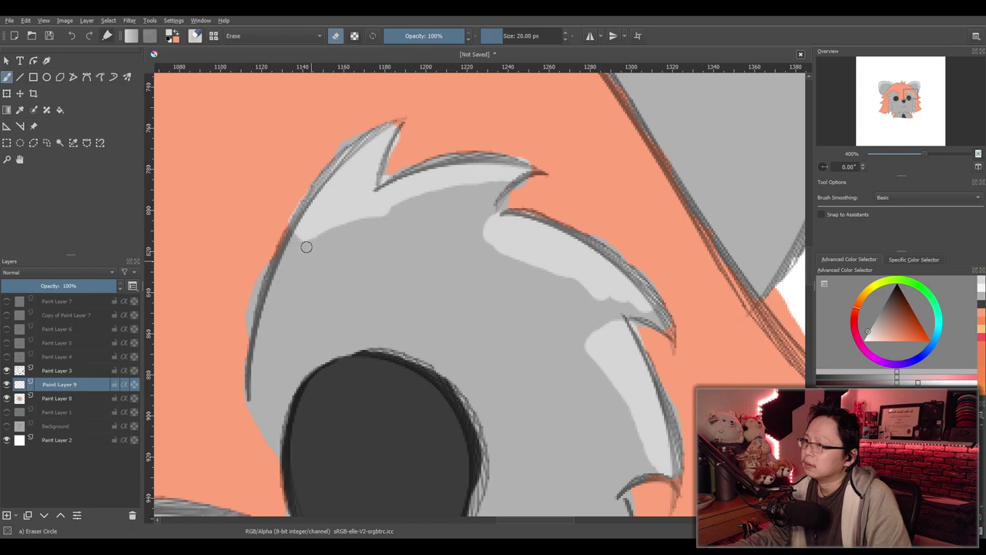
pyautogui.doubleClick(537, 37)
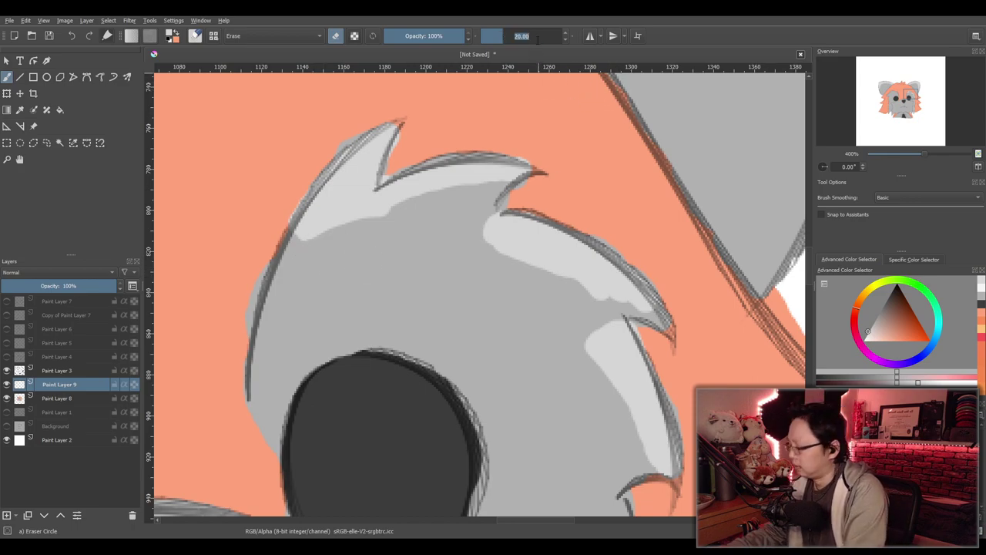
pyautogui.press('Return')
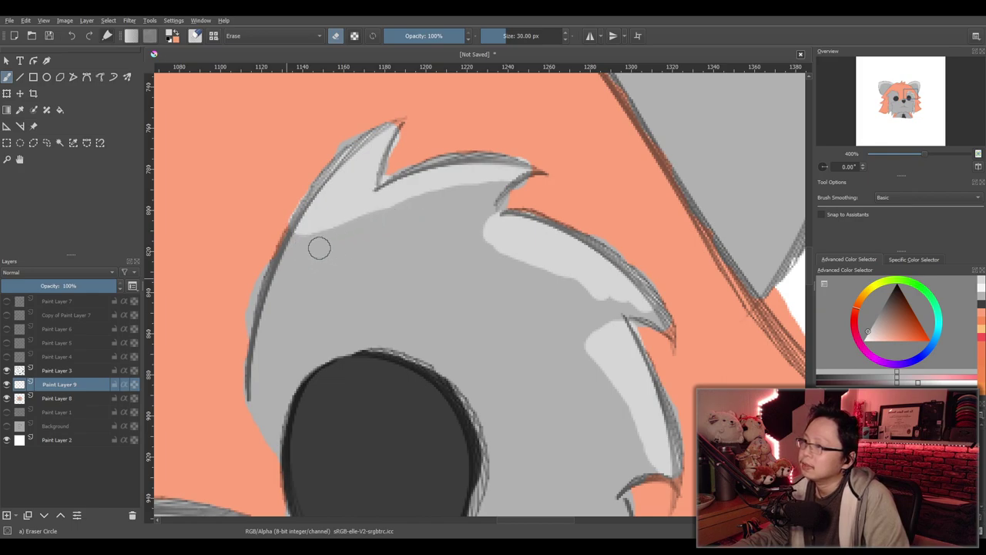
pyautogui.moveTo(343, 225)
pyautogui.mouseDown()
pyautogui.moveTo(370, 166)
pyautogui.moveTo(337, 222)
pyautogui.mouseUp()
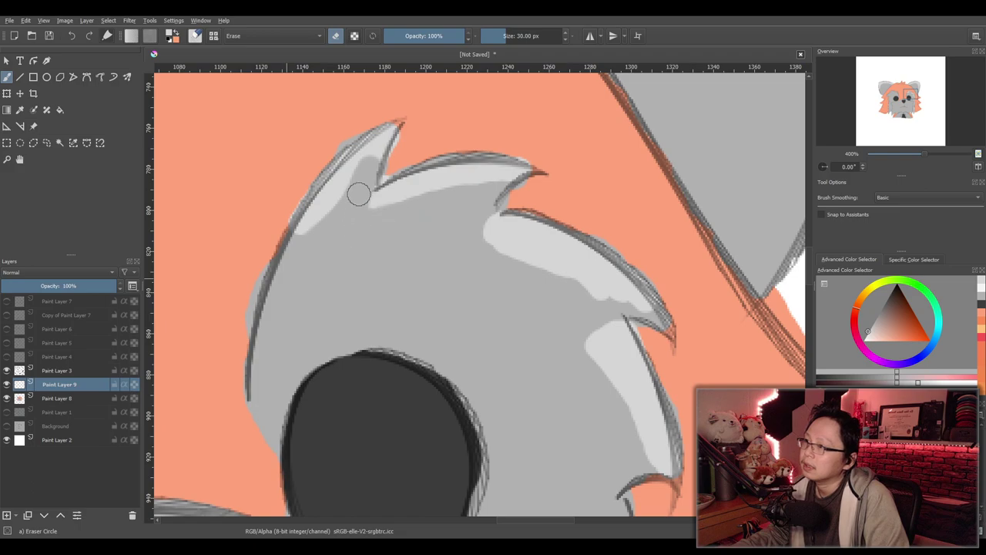
pyautogui.moveTo(391, 235)
pyautogui.mouseDown()
pyautogui.moveTo(369, 216)
pyautogui.moveTo(434, 231)
pyautogui.moveTo(435, 216)
pyautogui.mouseUp()
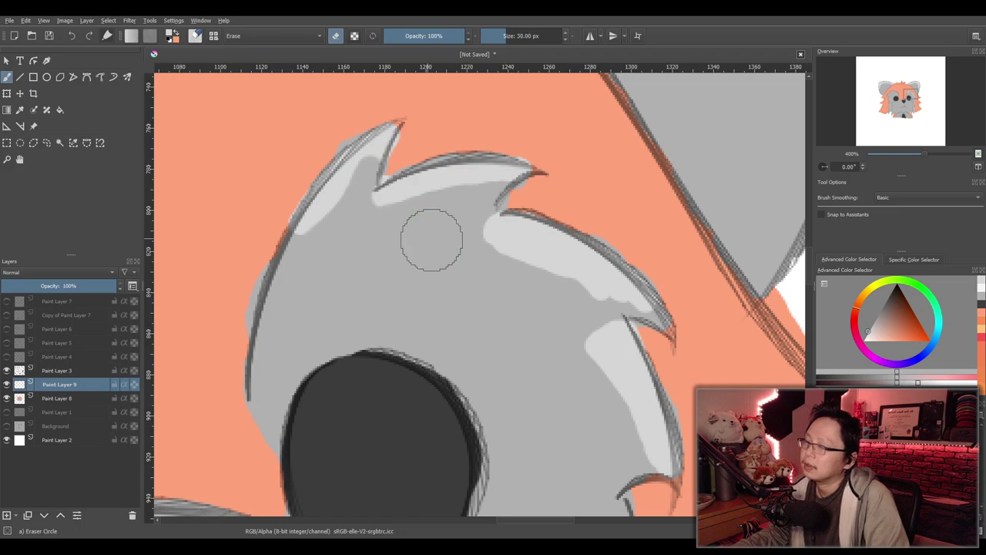
# Set the eraser size to 10 px and repaint light grey over the gap erased in the uppermost tuft's highlight
pyautogui.scroll(2, 429, 192)
pyautogui.moveTo(378, 173); pyautogui.dragTo(542, 290)
pyautogui.scroll(1, 542, 290)
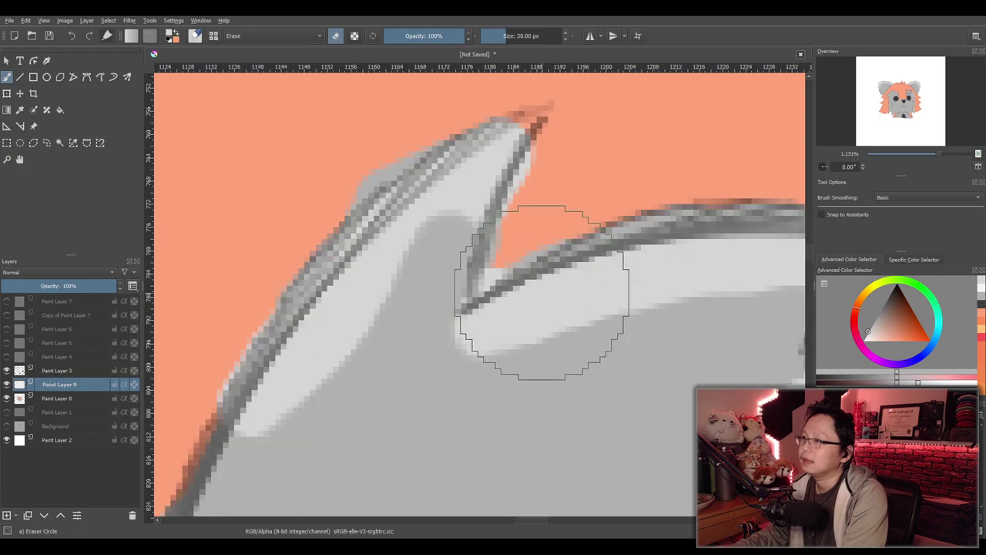
pyautogui.click(530, 37)
pyautogui.write('10')
pyautogui.press('Return')
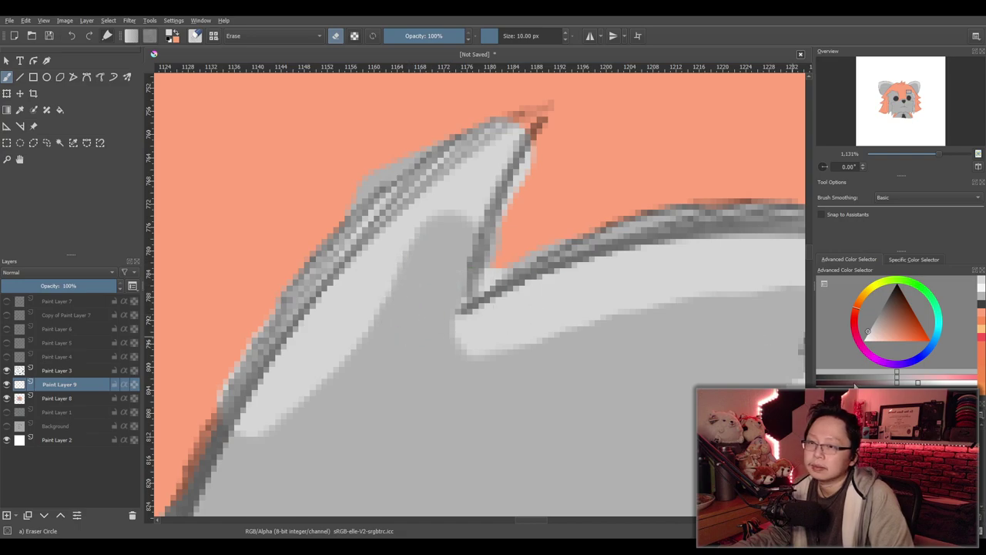
pyautogui.press('e')
pyautogui.moveTo(440, 213)
pyautogui.mouseDown()
pyautogui.moveTo(450, 223)
pyautogui.moveTo(436, 269)
pyautogui.moveTo(403, 278)
pyautogui.moveTo(346, 322)
pyautogui.moveTo(424, 280)
pyautogui.moveTo(472, 189)
pyautogui.mouseUp()
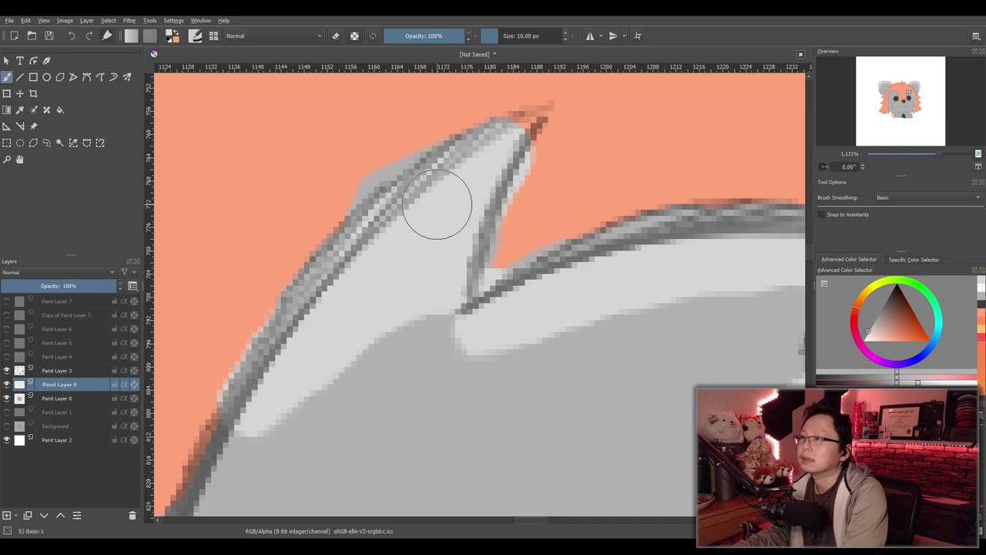
# Erase the bumpy lower edge of the highlight on the right-hand eye patch's third tuft down to its pointed tip
pyautogui.scroll(-6, 469, 198)
pyautogui.scroll(6, 562, 387)
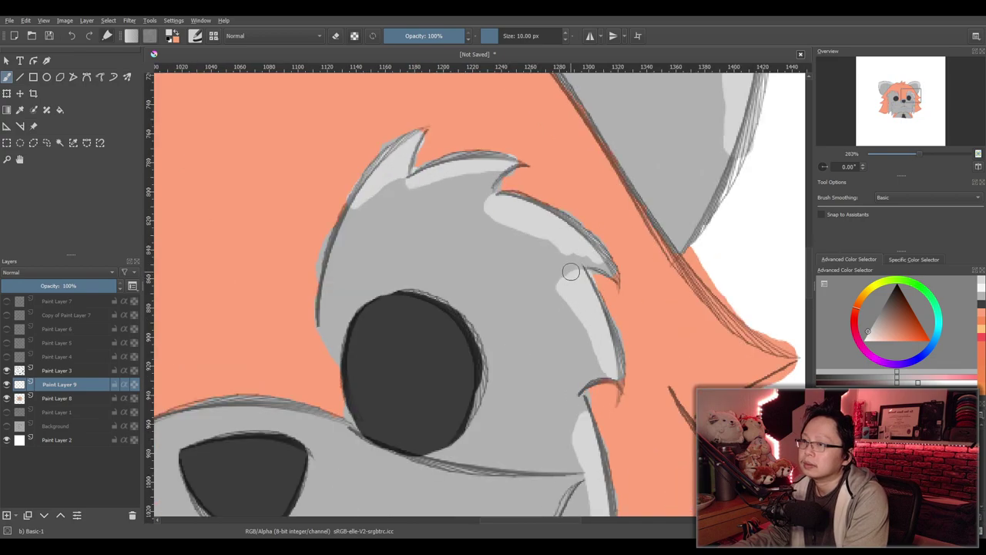
pyautogui.press('e')
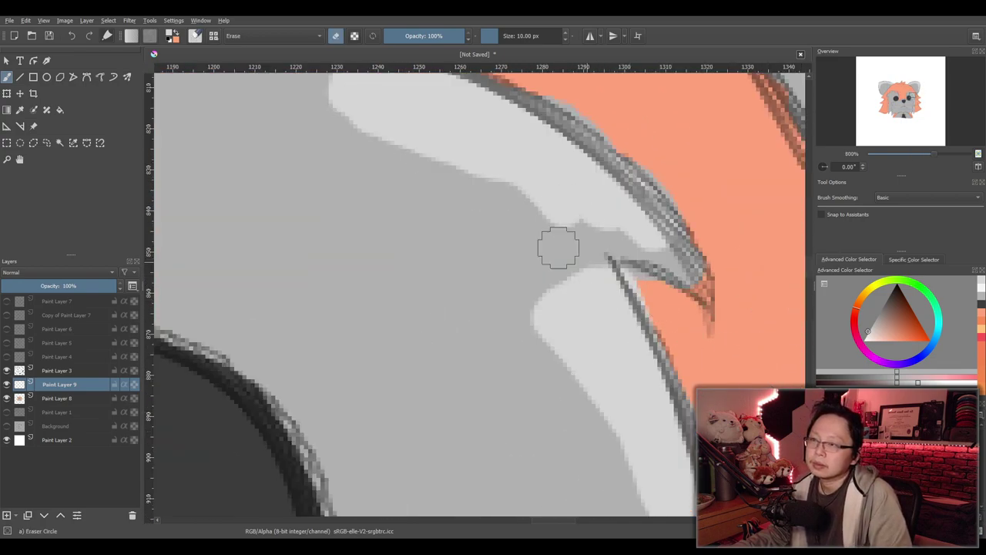
pyautogui.moveTo(572, 231); pyautogui.dragTo(666, 258)
pyautogui.moveTo(495, 208)
pyautogui.mouseDown()
pyautogui.moveTo(525, 206)
pyautogui.moveTo(631, 241)
pyautogui.moveTo(563, 222)
pyautogui.mouseUp()
pyautogui.moveTo(474, 186)
pyautogui.mouseDown()
pyautogui.moveTo(632, 236)
pyautogui.moveTo(680, 261)
pyautogui.mouseUp()
pyautogui.scroll(-4, 417, 316)
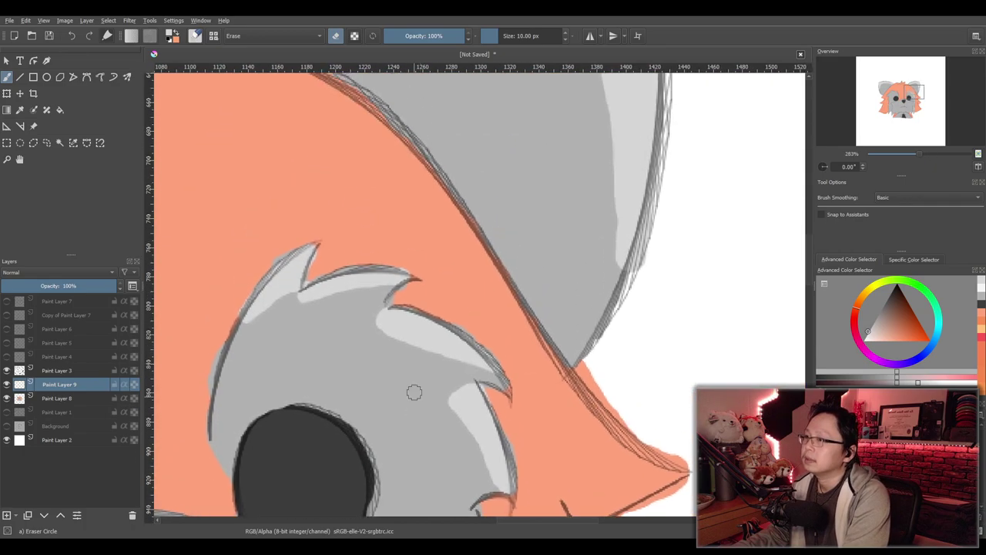
# Thin the highlight on the right-hand eye patch's second tuft by erasing along its lower edge
pyautogui.scroll(4, 408, 347)
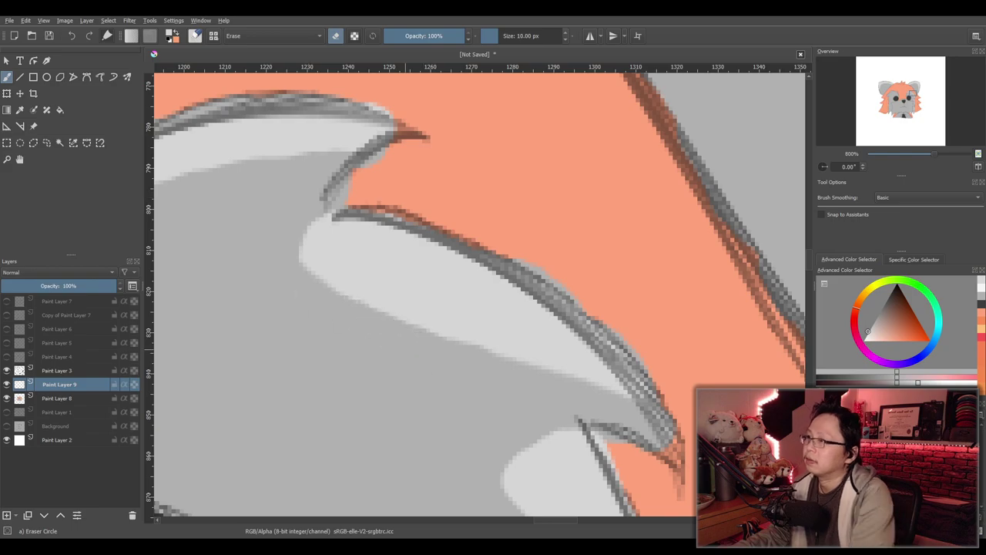
pyautogui.scroll(-3, 417, 343)
pyautogui.scroll(3, 308, 319)
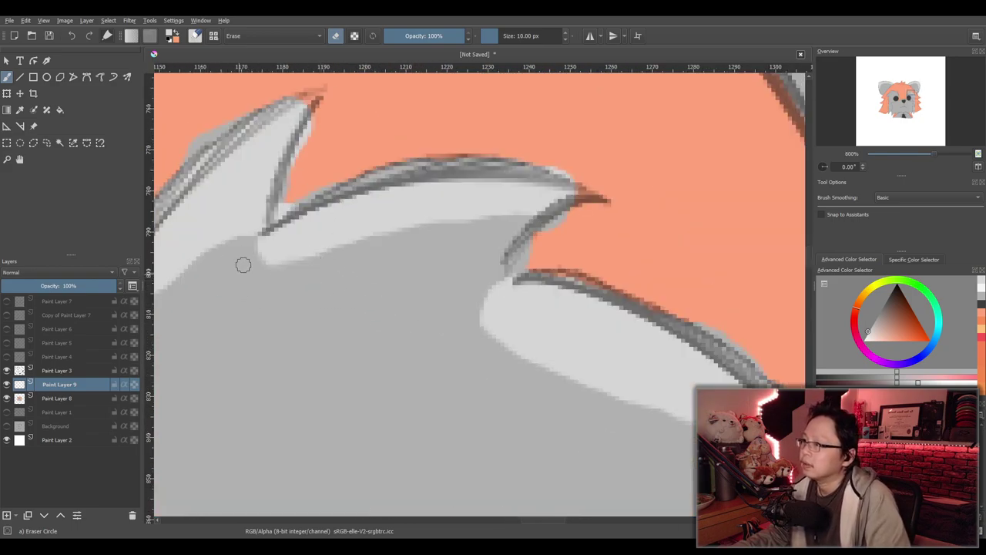
pyautogui.moveTo(251, 253)
pyautogui.mouseDown()
pyautogui.moveTo(307, 266)
pyautogui.moveTo(432, 225)
pyautogui.moveTo(530, 224)
pyautogui.mouseUp()
pyautogui.moveTo(377, 244)
pyautogui.mouseDown()
pyautogui.moveTo(434, 223)
pyautogui.moveTo(533, 215)
pyautogui.mouseUp()
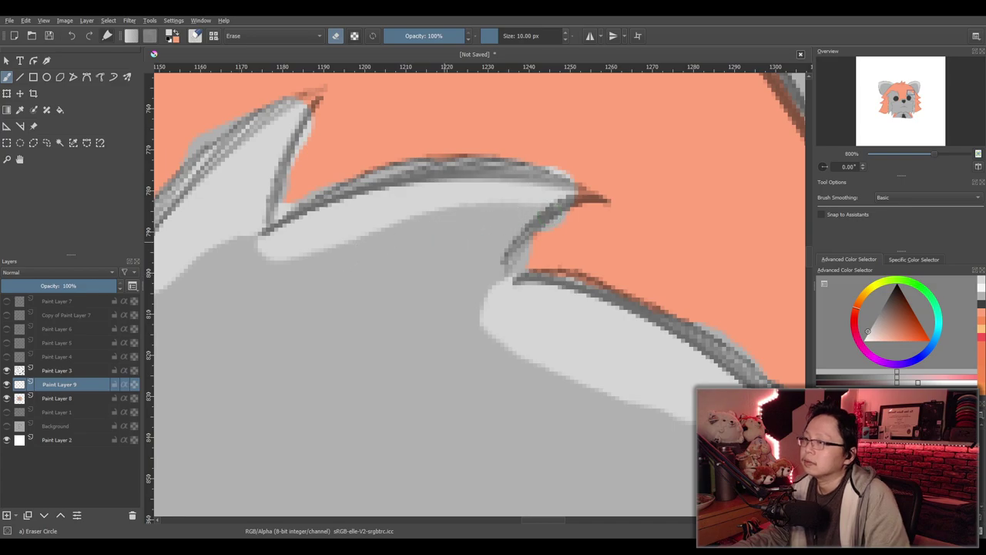
# Erase along the inner edge of the highlight on the right-hand eye patch's lowest tuft so it tapers to the tip
pyautogui.scroll(-4, 457, 283)
pyautogui.moveTo(550, 395); pyautogui.dragTo(521, 354)
pyautogui.scroll(2, 520, 354)
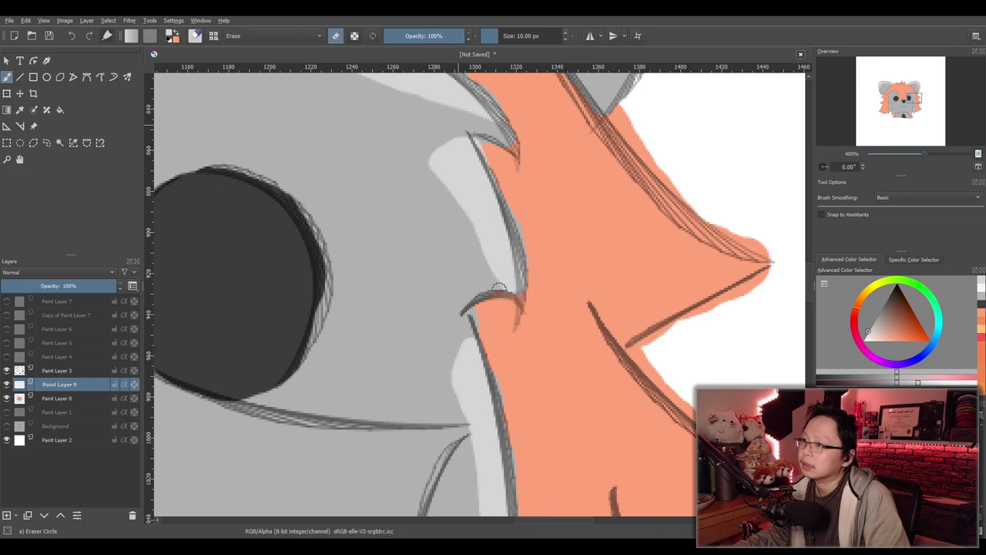
pyautogui.moveTo(484, 250); pyautogui.dragTo(501, 286)
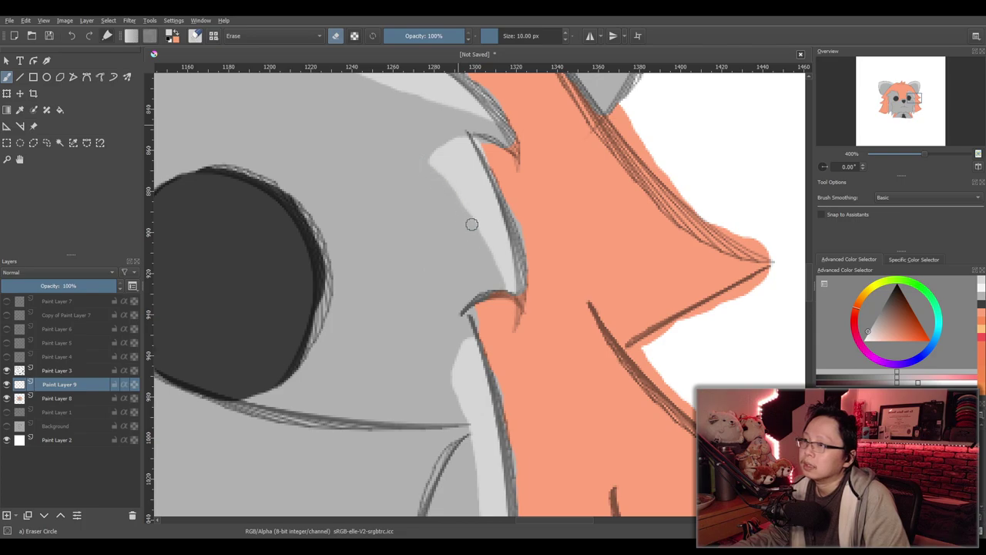
# Check the highlights on the right-hand cheek fur and compare both eye patches across the whole face
pyautogui.scroll(-3, 492, 263)
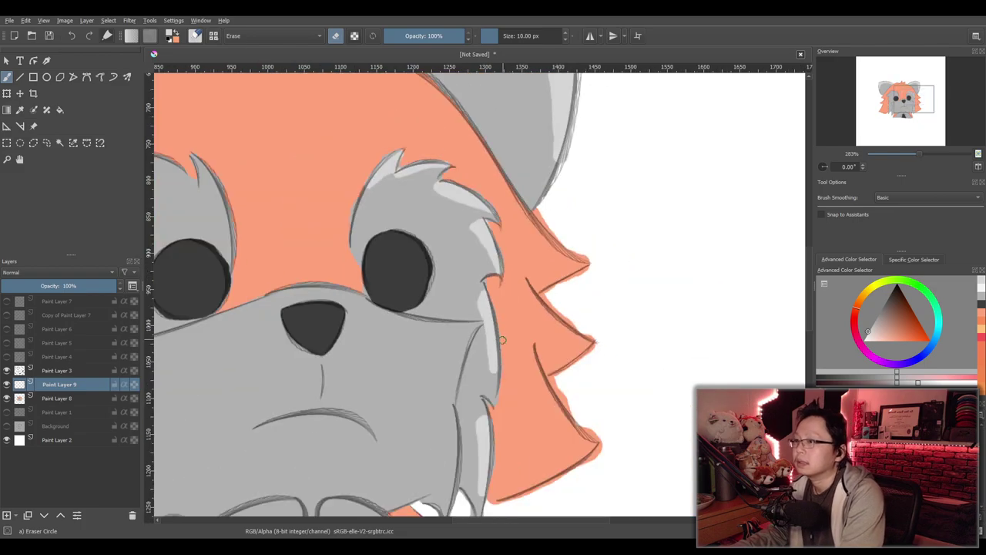
pyautogui.scroll(3, 469, 328)
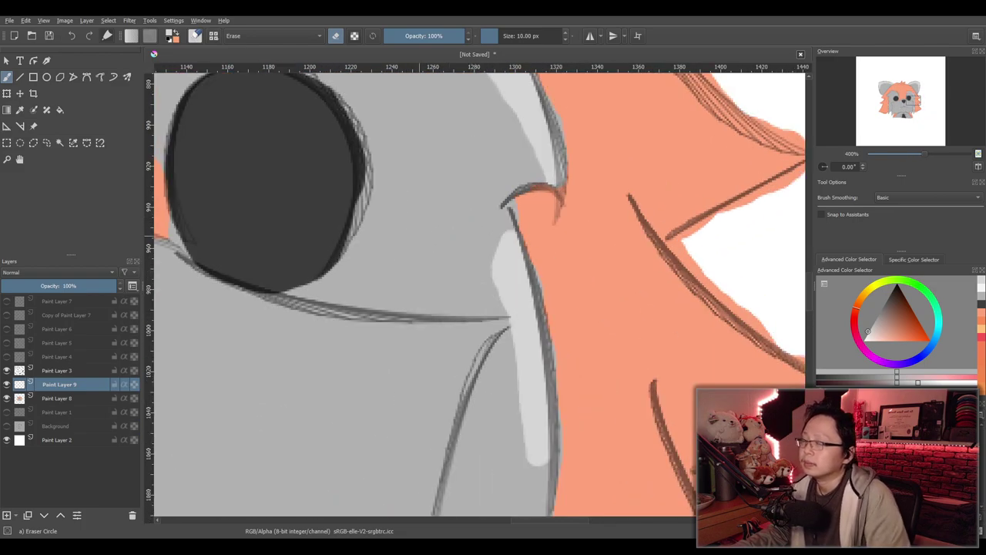
pyautogui.scroll(-5, 418, 234)
pyautogui.moveTo(410, 309); pyautogui.dragTo(426, 311)
pyautogui.moveTo(365, 281)
pyautogui.mouseDown()
pyautogui.moveTo(460, 295)
pyautogui.moveTo(564, 330)
pyautogui.mouseUp()
pyautogui.scroll(1, 494, 284)
pyautogui.moveTo(490, 281); pyautogui.dragTo(495, 322)
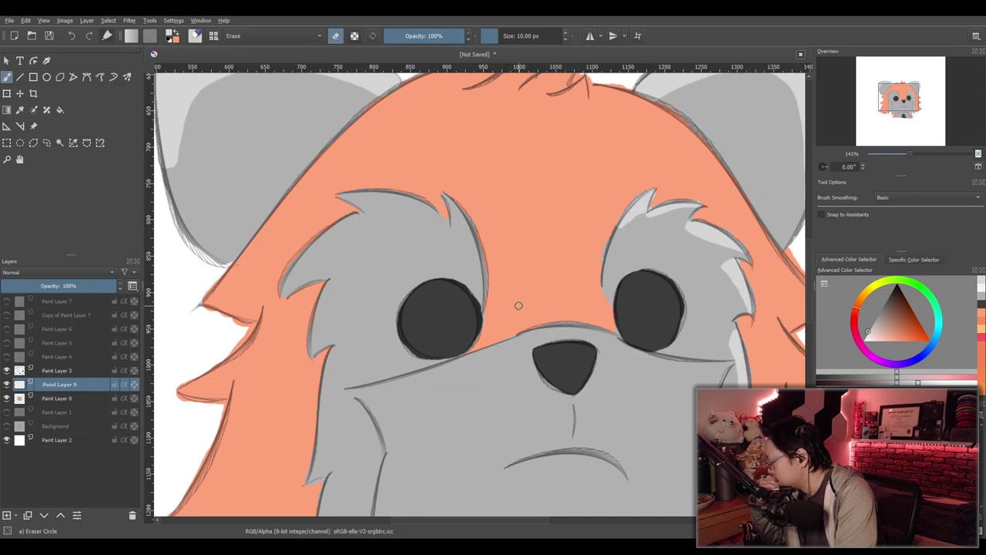
pyautogui.scroll(-3, 656, 329)
pyautogui.scroll(5, 517, 307)
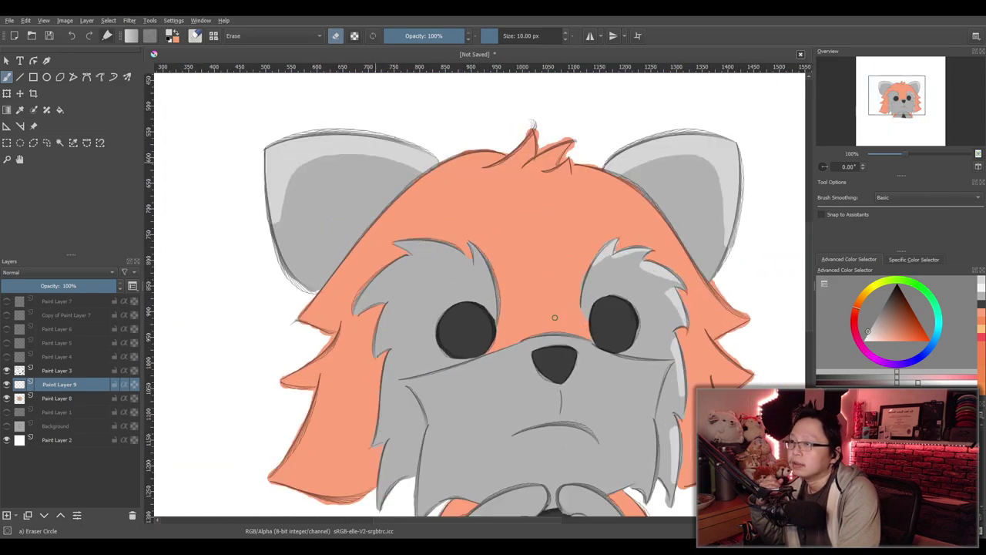
pyautogui.moveTo(490, 309); pyautogui.dragTo(519, 306)
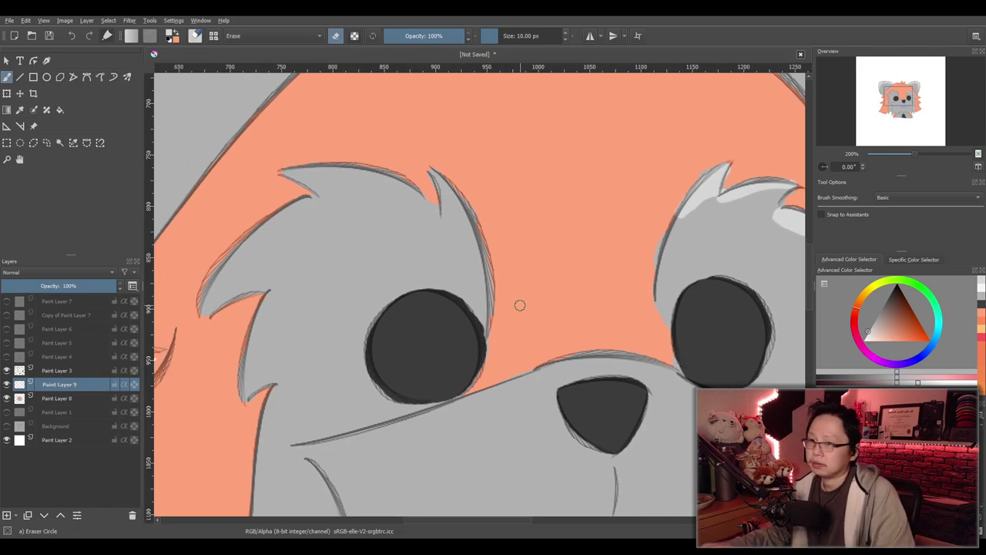
# Restore the light grey brush colour and paint a highlight down the inner tuft of the left-hand eye patch
pyautogui.click(878, 331)
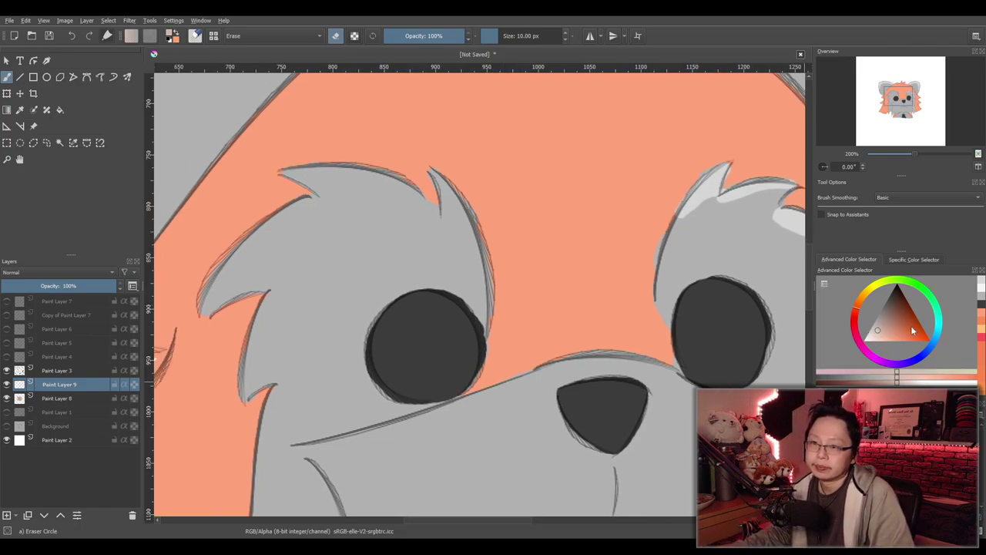
pyautogui.click(981, 286)
pyautogui.press('e')
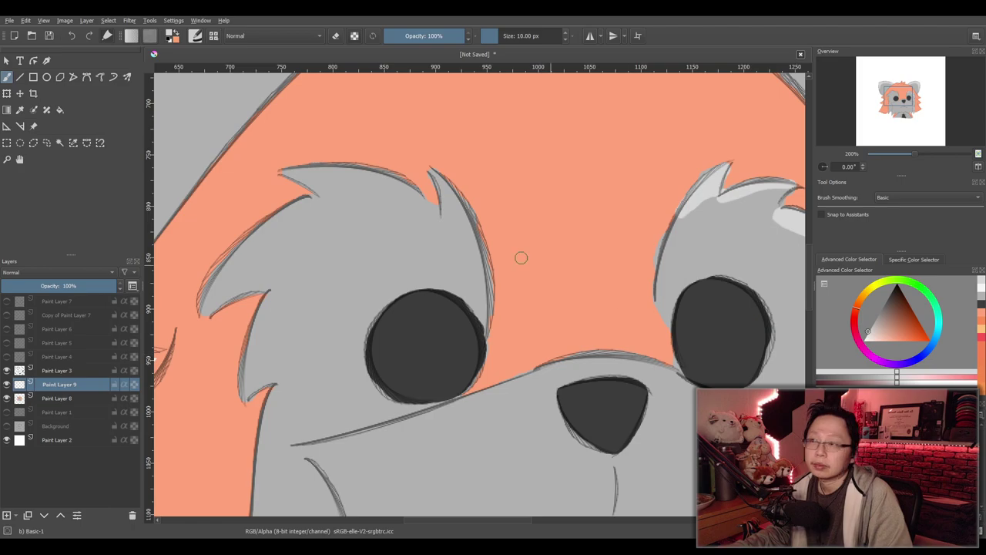
pyautogui.scroll(2, 447, 221)
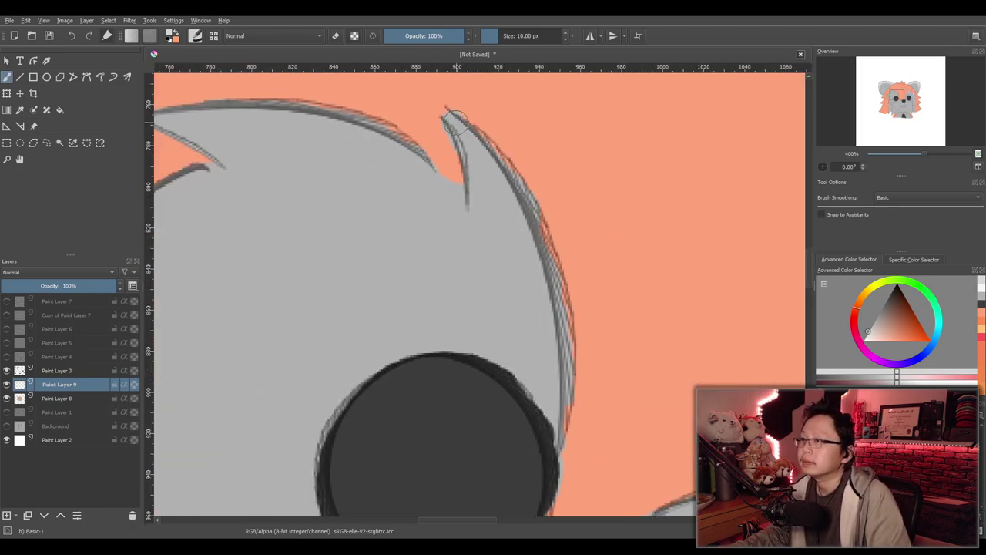
pyautogui.moveTo(455, 119)
pyautogui.mouseDown()
pyautogui.moveTo(520, 222)
pyautogui.moveTo(547, 352)
pyautogui.moveTo(490, 165)
pyautogui.mouseUp()
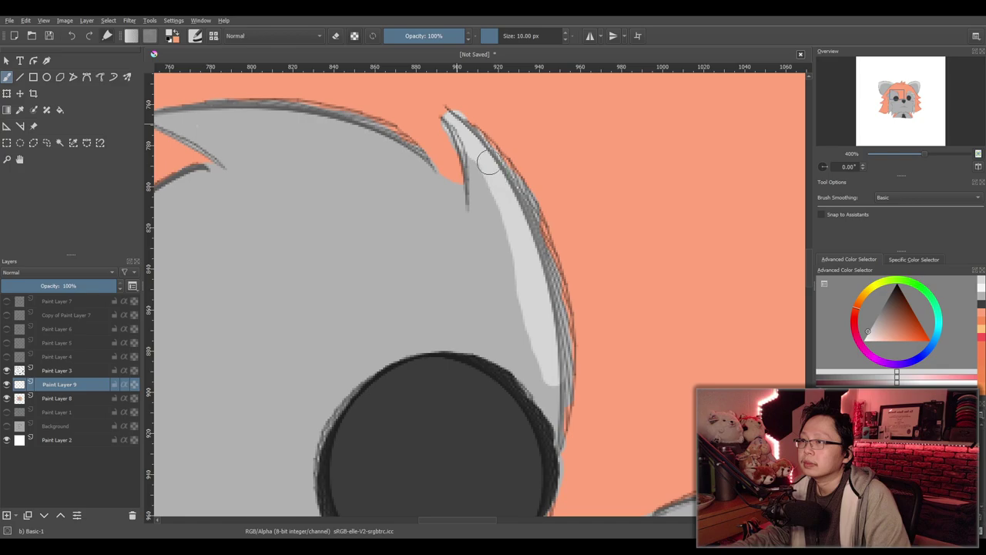
pyautogui.moveTo(516, 235)
pyautogui.mouseDown()
pyautogui.moveTo(551, 374)
pyautogui.moveTo(557, 349)
pyautogui.mouseUp()
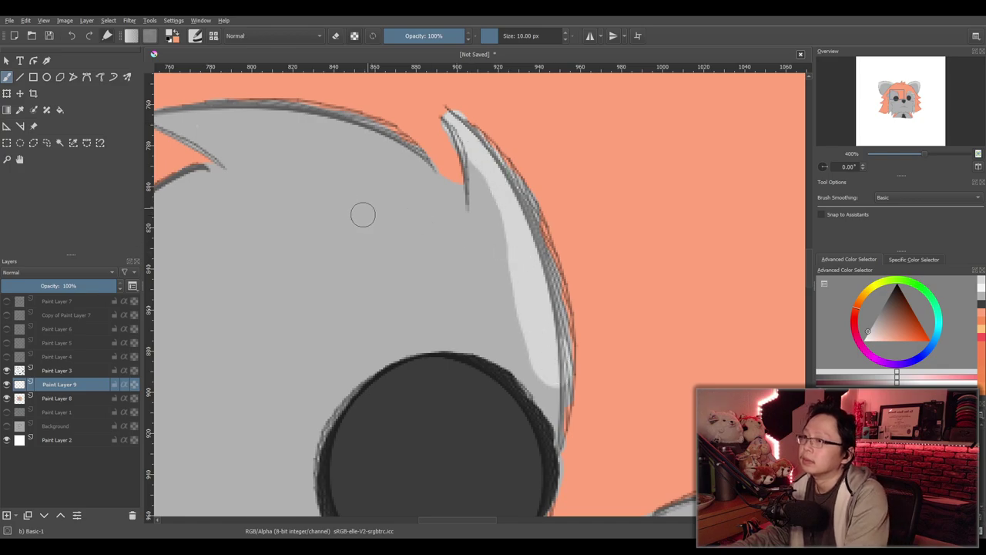
# Paint a light grey highlight along the upper edge of the left-hand eye patch's top tuft
pyautogui.moveTo(368, 198); pyautogui.dragTo(498, 285)
pyautogui.moveTo(341, 180)
pyautogui.mouseDown()
pyautogui.moveTo(458, 188)
pyautogui.moveTo(521, 206)
pyautogui.moveTo(561, 240)
pyautogui.moveTo(454, 193)
pyautogui.moveTo(385, 185)
pyautogui.moveTo(486, 213)
pyautogui.moveTo(559, 254)
pyautogui.mouseUp()
pyautogui.moveTo(423, 189); pyautogui.dragTo(352, 185)
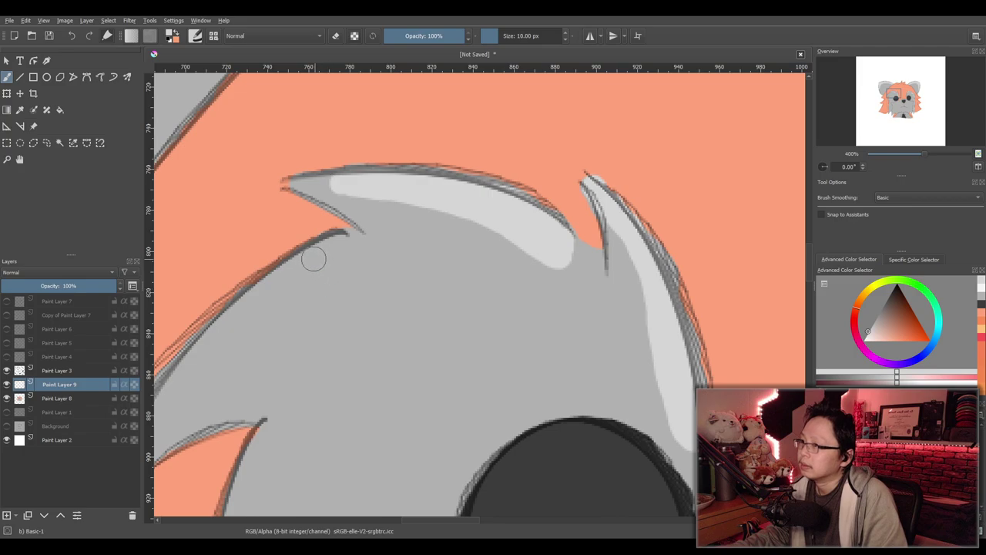
pyautogui.moveTo(293, 295); pyautogui.dragTo(451, 247)
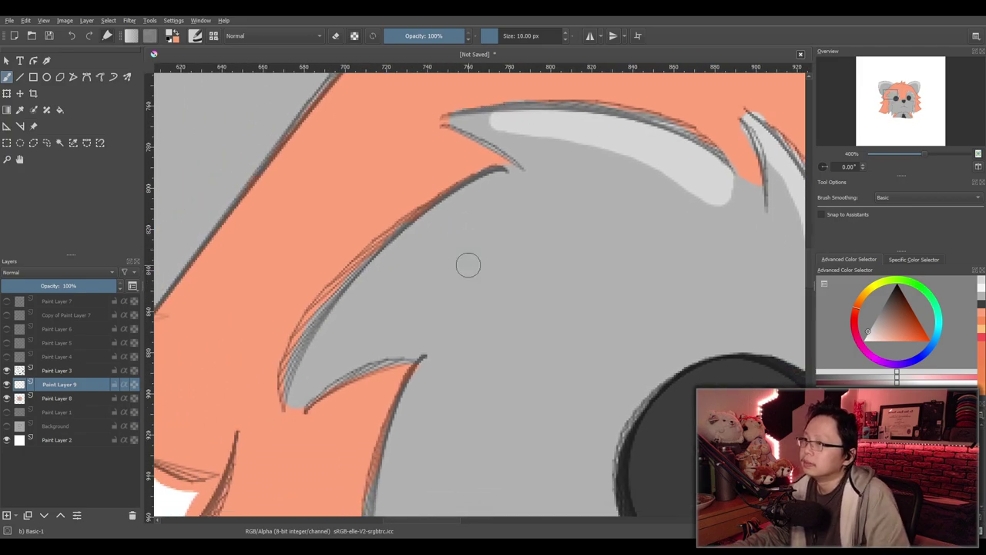
pyautogui.moveTo(476, 188)
pyautogui.mouseDown()
pyautogui.moveTo(407, 227)
pyautogui.moveTo(352, 282)
pyautogui.moveTo(376, 276)
pyautogui.mouseUp()
pyautogui.hotkey('ctrl', 'z')
pyautogui.moveTo(482, 189)
pyautogui.mouseDown()
pyautogui.moveTo(403, 238)
pyautogui.moveTo(346, 288)
pyautogui.moveTo(339, 312)
pyautogui.mouseUp()
pyautogui.hotkey('ctrl', 'z')
# Paint a light grey highlight along the upper outer edge of the left-hand eye patch's large side tuft
pyautogui.moveTo(472, 187)
pyautogui.mouseDown()
pyautogui.moveTo(368, 273)
pyautogui.moveTo(337, 315)
pyautogui.moveTo(485, 198)
pyautogui.mouseUp()
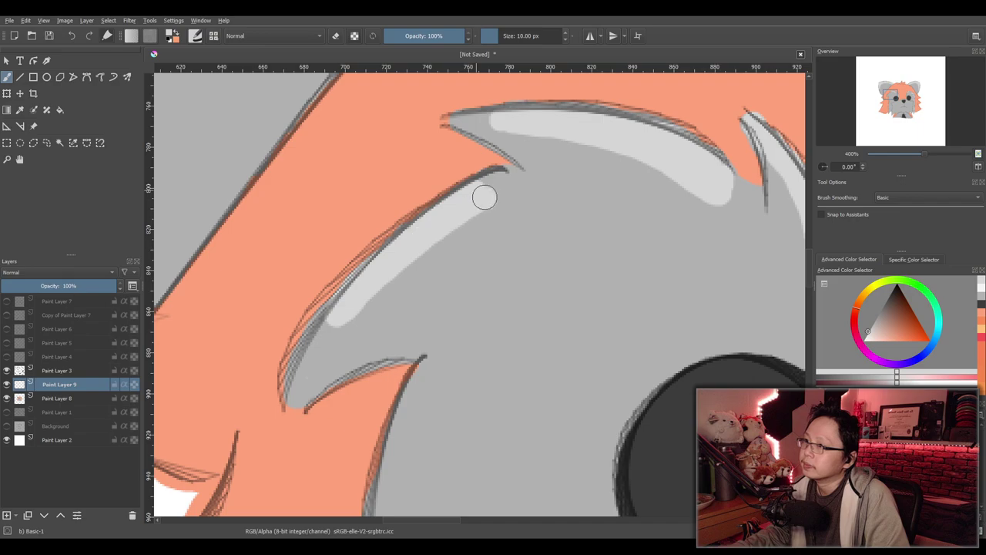
pyautogui.moveTo(360, 295); pyautogui.dragTo(490, 204)
pyautogui.scroll(-4, 492, 233)
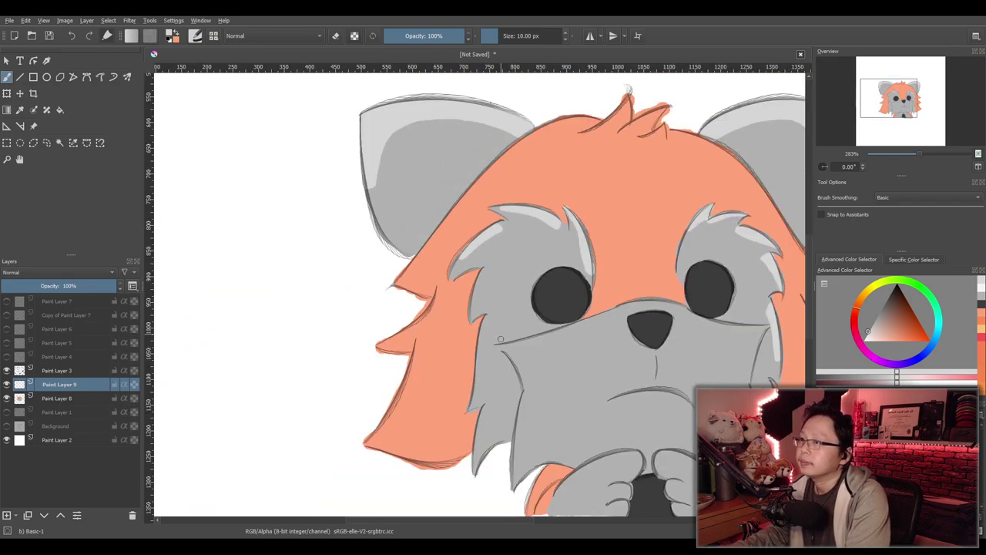
# Paint a light grey highlight inside the lowest outer tuft of the left-hand eye patch
pyautogui.scroll(3, 505, 325)
pyautogui.moveTo(515, 300); pyautogui.dragTo(478, 318)
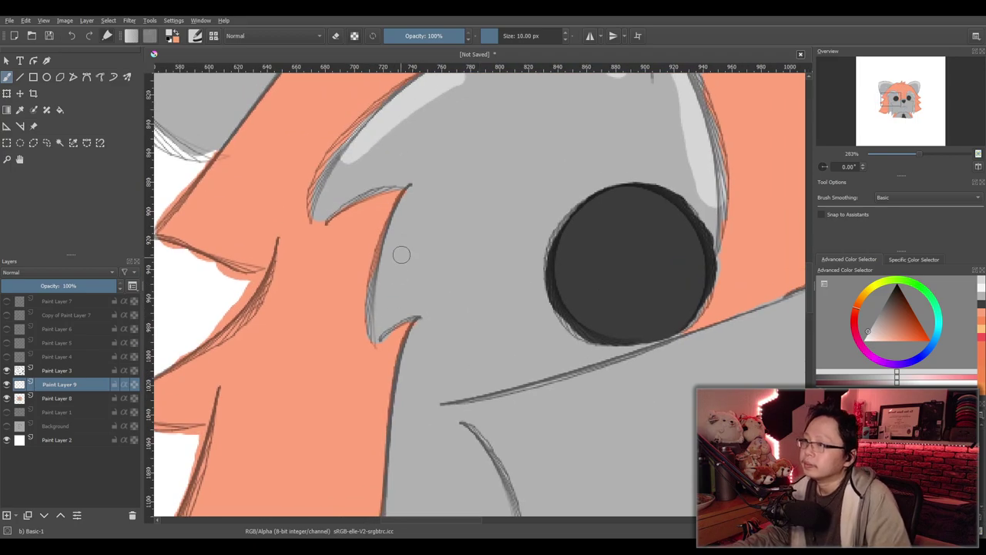
pyautogui.moveTo(394, 219)
pyautogui.mouseDown()
pyautogui.moveTo(415, 195)
pyautogui.moveTo(387, 257)
pyautogui.moveTo(419, 191)
pyautogui.mouseUp()
pyautogui.moveTo(388, 246)
pyautogui.mouseDown()
pyautogui.moveTo(385, 268)
pyautogui.moveTo(418, 205)
pyautogui.mouseUp()
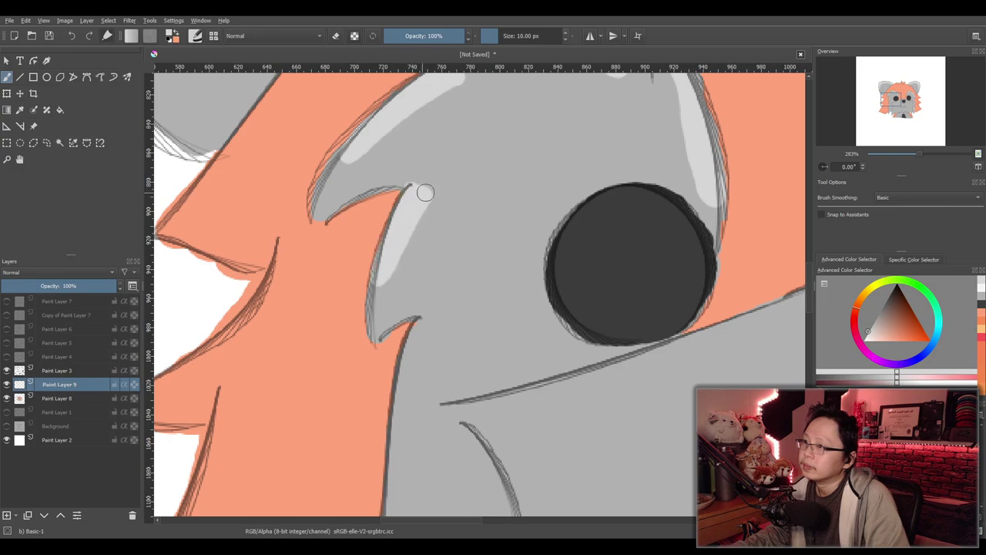
# Check the highlights across the whole character and inspect the left-hand cheek fur up close
pyautogui.scroll(-2, 462, 278)
pyautogui.moveTo(442, 303); pyautogui.dragTo(372, 315)
pyautogui.moveTo(363, 379); pyautogui.dragTo(344, 319)
pyautogui.scroll(1, 418, 328)
pyautogui.scroll(-3, 452, 310)
pyautogui.moveTo(473, 310); pyautogui.dragTo(429, 352)
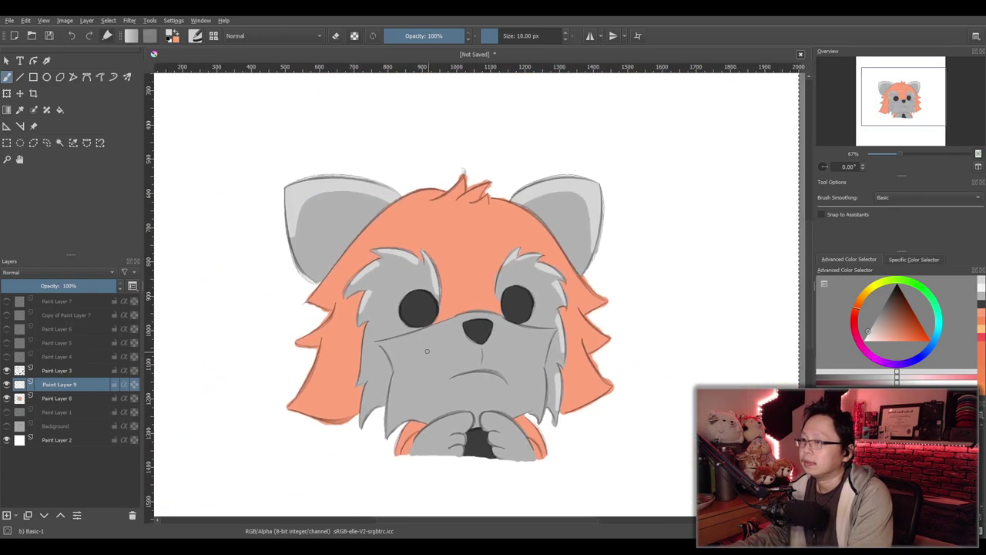
pyautogui.scroll(6, 428, 351)
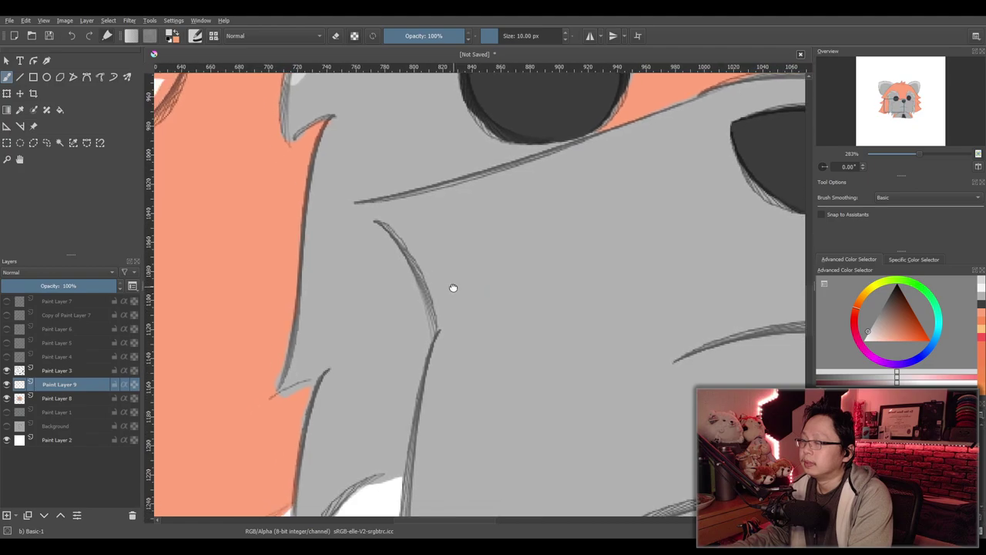
# Set the brush size to 20 px and paint a light grey highlight along the muzzle's upper edge, above the nose
pyautogui.scroll(-4, 453, 288)
pyautogui.scroll(3, 409, 315)
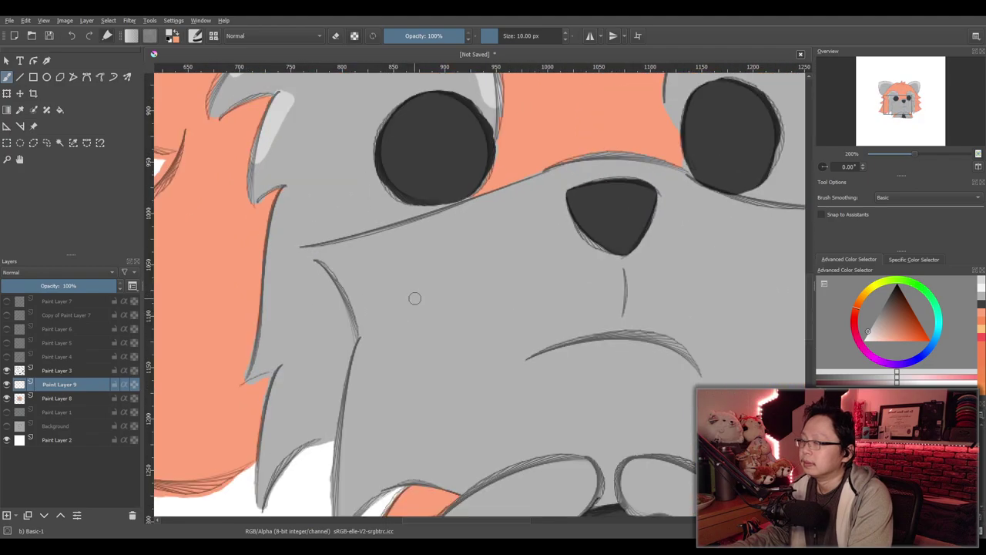
pyautogui.moveTo(414, 298); pyautogui.dragTo(321, 329)
pyautogui.moveTo(381, 304); pyautogui.dragTo(327, 336)
pyautogui.scroll(1, 363, 329)
pyautogui.moveTo(519, 335); pyautogui.dragTo(360, 322)
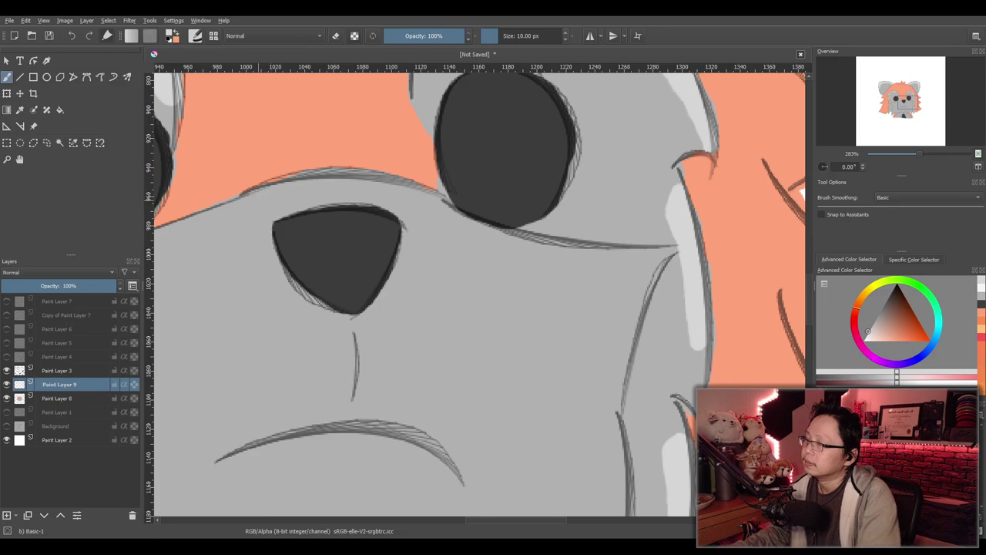
pyautogui.scroll(-2, 391, 235)
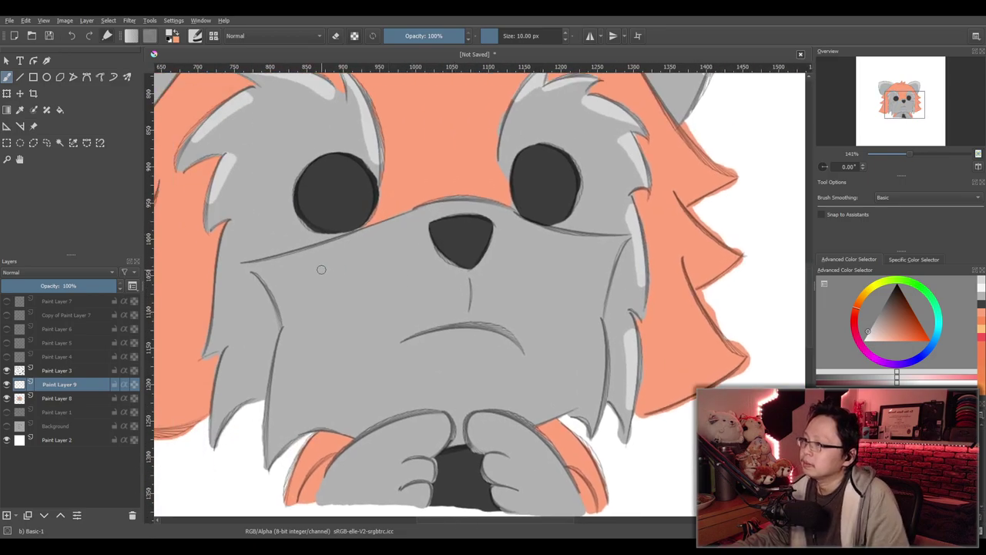
pyautogui.click(521, 35)
pyautogui.write('20')
pyautogui.press('Return')
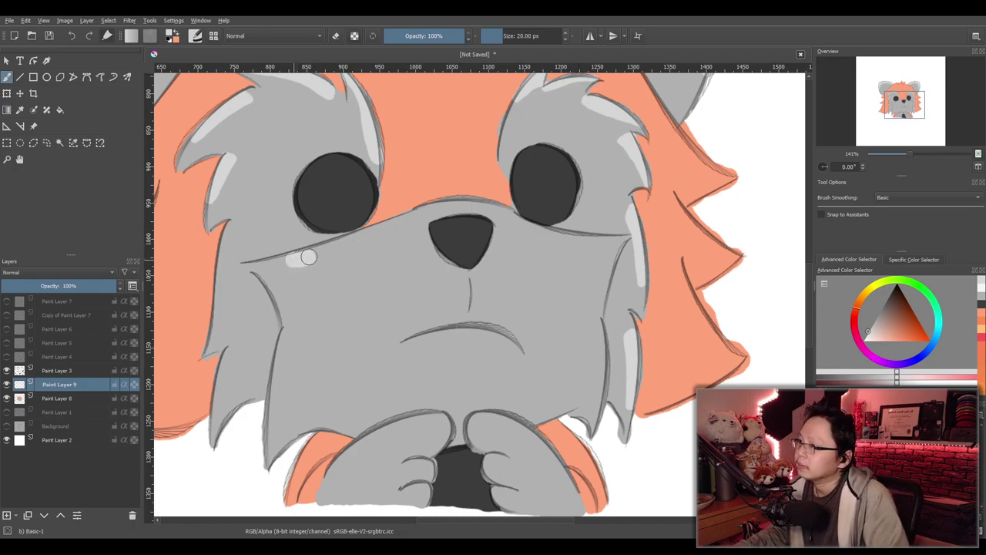
pyautogui.moveTo(333, 245); pyautogui.dragTo(462, 202)
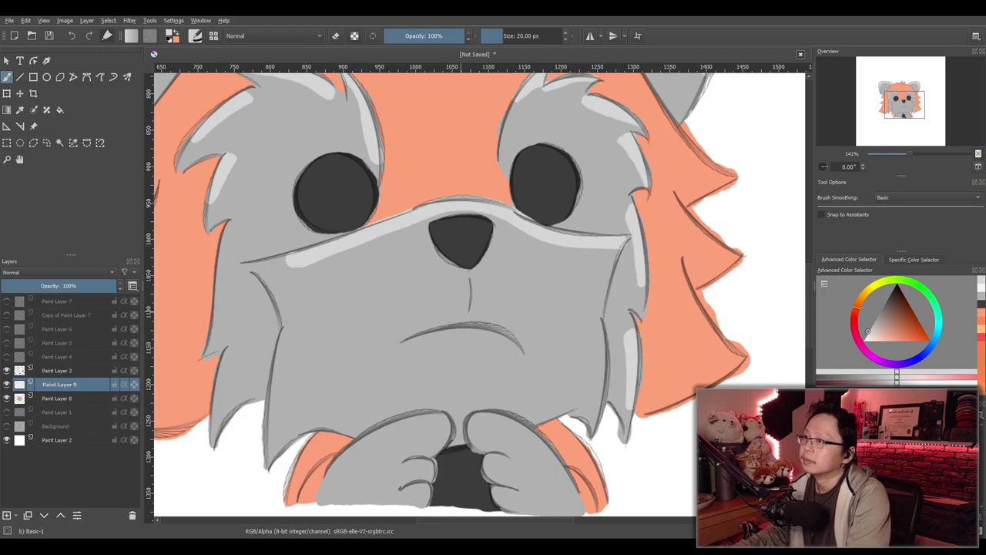
# Widen the light grey highlight downward across the right-hand side of the muzzle, between the nose and the cheek line
pyautogui.scroll(2, 485, 300)
pyautogui.moveTo(539, 265); pyautogui.dragTo(372, 296)
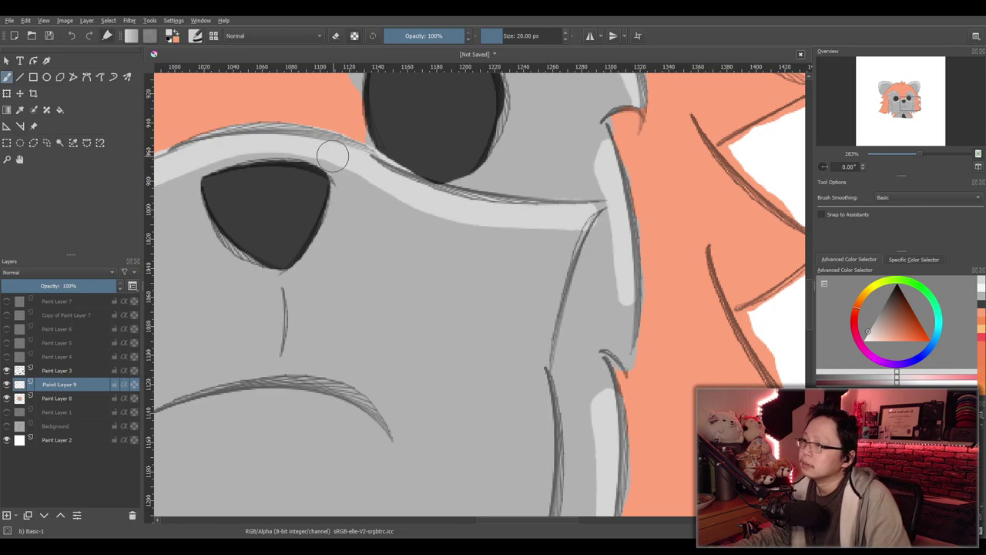
pyautogui.moveTo(330, 150)
pyautogui.mouseDown()
pyautogui.moveTo(352, 161)
pyautogui.moveTo(402, 204)
pyautogui.moveTo(390, 191)
pyautogui.moveTo(363, 170)
pyautogui.moveTo(400, 216)
pyautogui.moveTo(356, 167)
pyautogui.moveTo(484, 251)
pyautogui.mouseUp()
pyautogui.moveTo(408, 222)
pyautogui.mouseDown()
pyautogui.moveTo(466, 262)
pyautogui.moveTo(461, 230)
pyautogui.moveTo(502, 247)
pyautogui.moveTo(480, 230)
pyautogui.moveTo(521, 241)
pyautogui.moveTo(569, 231)
pyautogui.moveTo(551, 285)
pyautogui.moveTo(416, 209)
pyautogui.moveTo(502, 273)
pyautogui.moveTo(546, 286)
pyautogui.mouseUp()
pyautogui.moveTo(400, 208)
pyautogui.mouseDown()
pyautogui.moveTo(485, 282)
pyautogui.moveTo(463, 252)
pyautogui.moveTo(433, 245)
pyautogui.moveTo(520, 302)
pyautogui.moveTo(546, 306)
pyautogui.mouseUp()
pyautogui.moveTo(414, 217)
pyautogui.mouseDown()
pyautogui.moveTo(474, 295)
pyautogui.moveTo(534, 326)
pyautogui.mouseUp()
pyautogui.moveTo(399, 208)
pyautogui.mouseDown()
pyautogui.moveTo(474, 320)
pyautogui.moveTo(524, 351)
pyautogui.moveTo(537, 331)
pyautogui.moveTo(535, 352)
pyautogui.moveTo(547, 307)
pyautogui.moveTo(530, 277)
pyautogui.mouseUp()
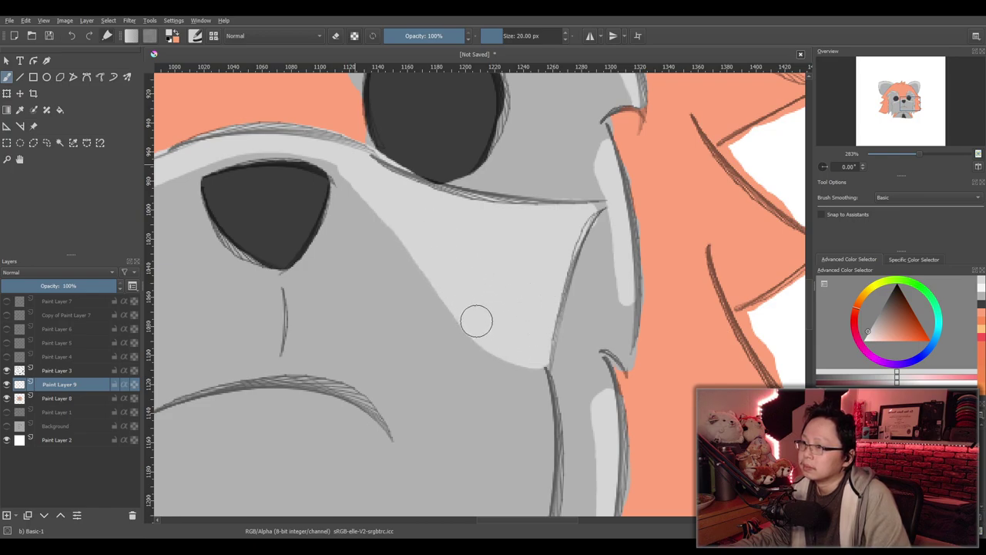
# Extend the right-hand muzzle highlight down to the lowest fur tip and widen it along its inner edge
pyautogui.moveTo(471, 317); pyautogui.dragTo(530, 377)
pyautogui.moveTo(476, 328); pyautogui.dragTo(532, 402)
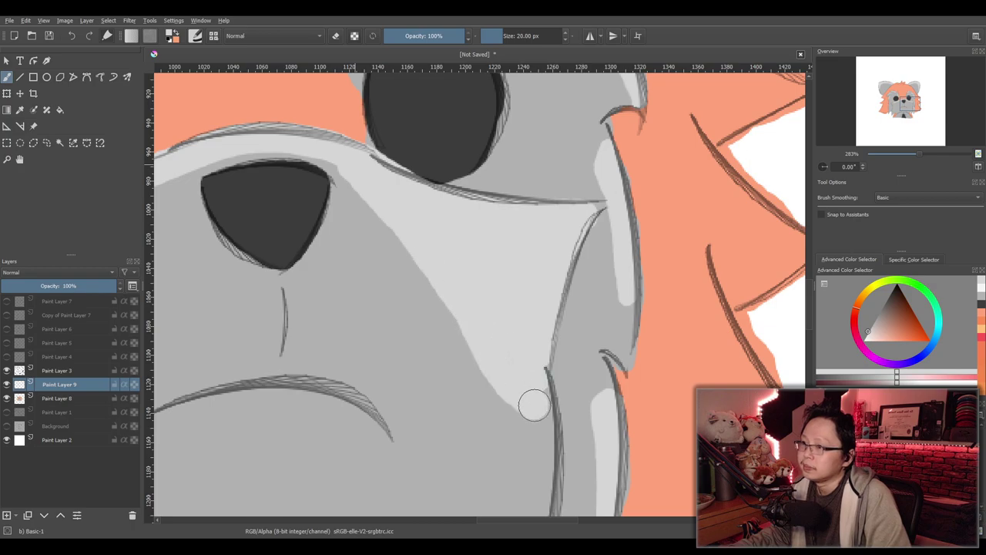
pyautogui.moveTo(462, 316)
pyautogui.mouseDown()
pyautogui.moveTo(487, 364)
pyautogui.moveTo(539, 424)
pyautogui.moveTo(506, 420)
pyautogui.moveTo(488, 374)
pyautogui.mouseUp()
pyautogui.scroll(-1, 525, 443)
pyautogui.scroll(1, 506, 421)
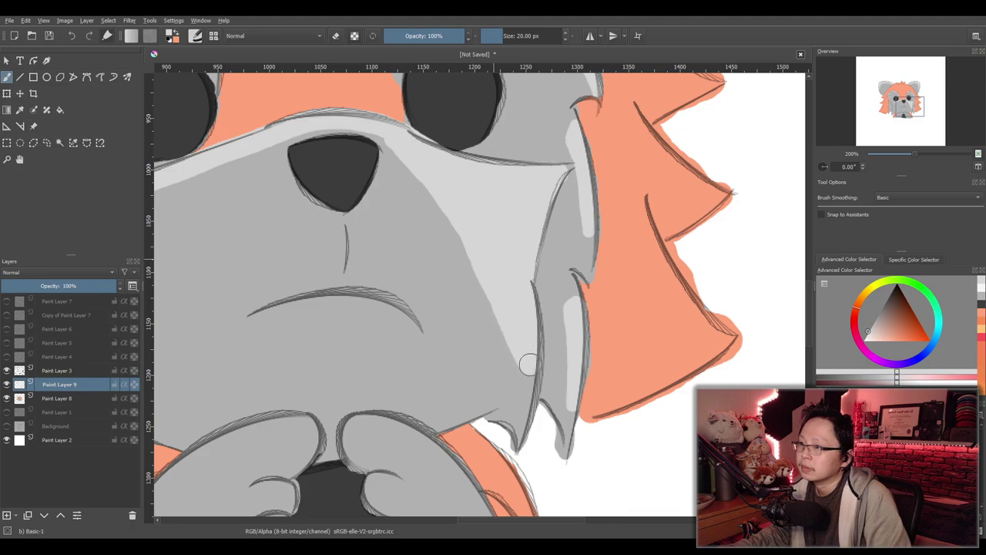
pyautogui.moveTo(478, 252); pyautogui.dragTo(528, 372)
pyautogui.moveTo(453, 207); pyautogui.dragTo(517, 354)
pyautogui.moveTo(503, 313); pyautogui.dragTo(528, 415)
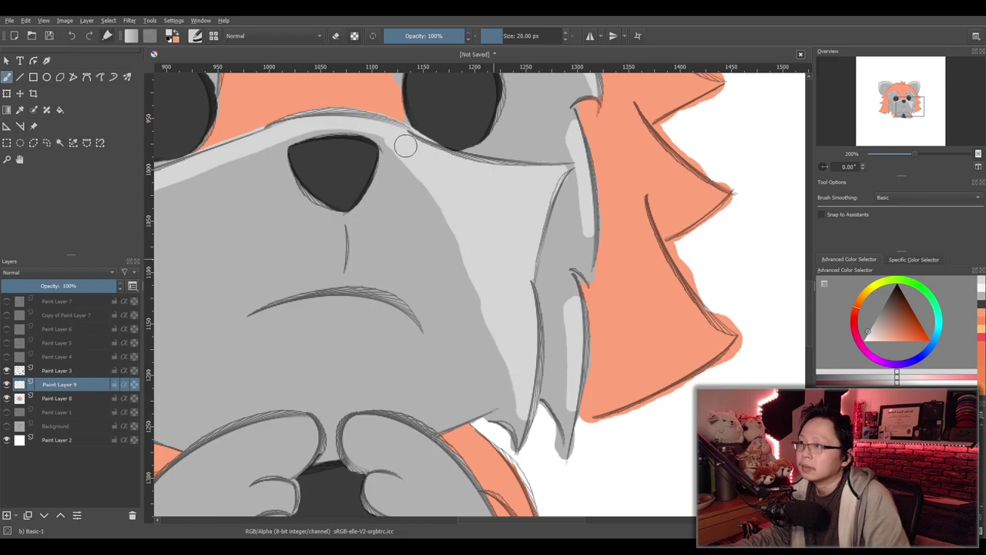
pyautogui.moveTo(387, 134)
pyautogui.mouseDown()
pyautogui.moveTo(414, 154)
pyautogui.moveTo(452, 213)
pyautogui.moveTo(473, 286)
pyautogui.moveTo(509, 342)
pyautogui.mouseUp()
pyautogui.moveTo(436, 180); pyautogui.dragTo(518, 386)
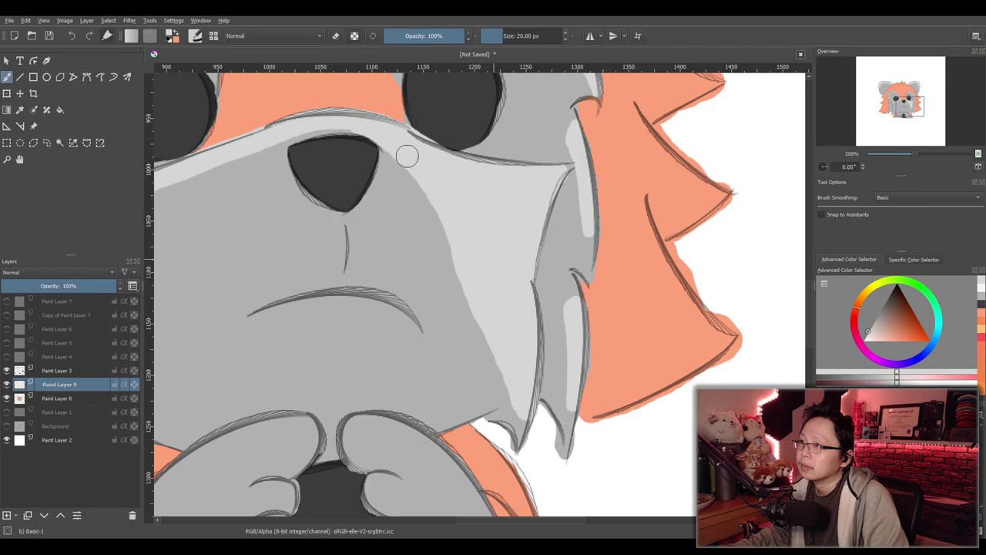
# Widen the left-hand muzzle highlight into a curved light grey patch reaching the side of the nose, redoing the first attempt
pyautogui.scroll(-4, 512, 282)
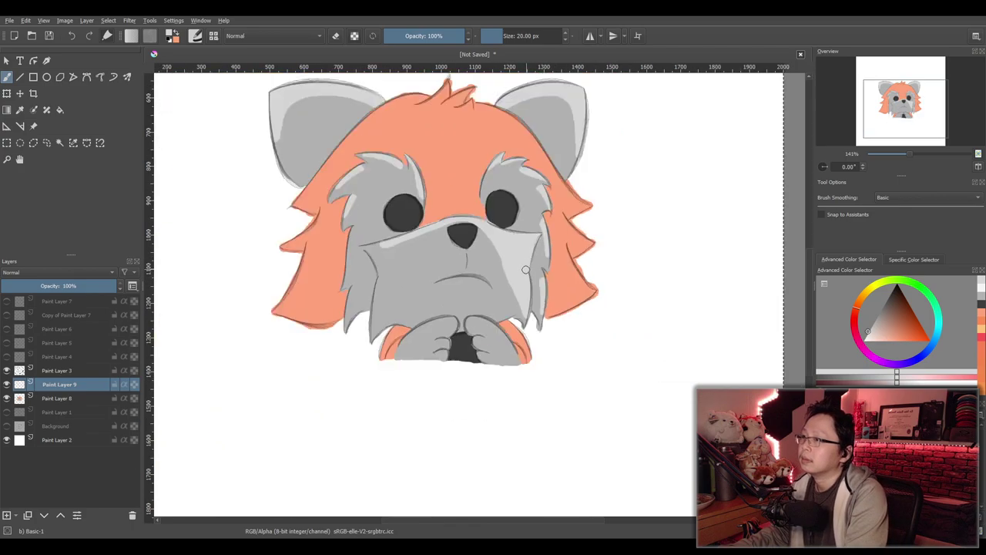
pyautogui.scroll(3, 499, 332)
pyautogui.scroll(2, 498, 337)
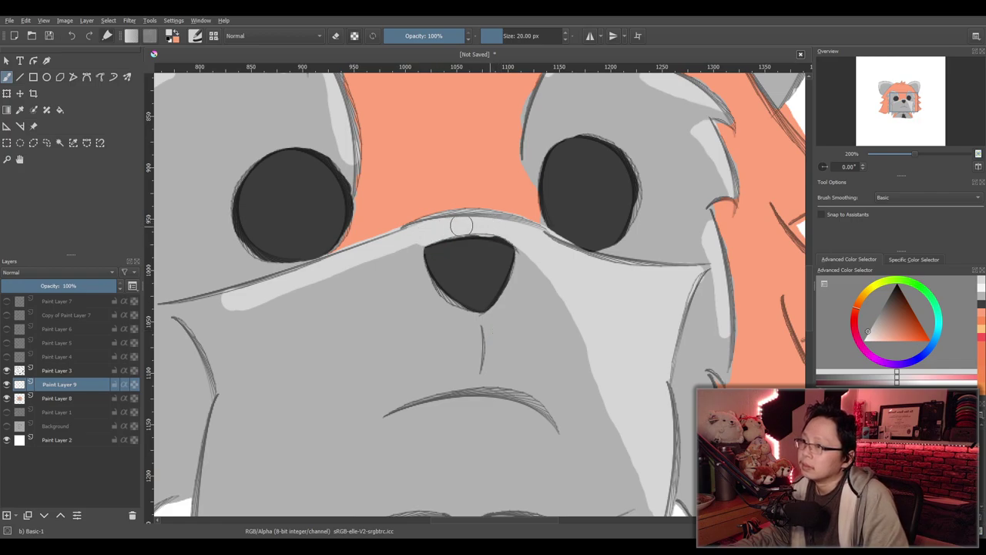
pyautogui.moveTo(414, 242)
pyautogui.mouseDown()
pyautogui.moveTo(237, 303)
pyautogui.moveTo(317, 292)
pyautogui.moveTo(426, 234)
pyautogui.moveTo(417, 246)
pyautogui.moveTo(384, 258)
pyautogui.moveTo(425, 232)
pyautogui.mouseUp()
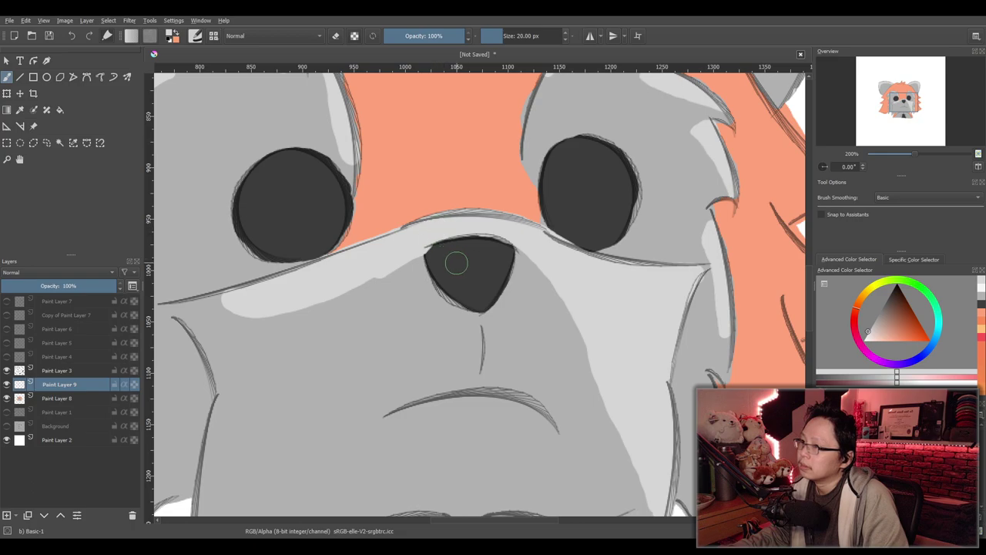
pyautogui.hotkey('ctrl', 'z')
pyautogui.moveTo(423, 234)
pyautogui.mouseDown()
pyautogui.moveTo(374, 264)
pyautogui.moveTo(240, 308)
pyautogui.moveTo(326, 293)
pyautogui.moveTo(415, 241)
pyautogui.moveTo(387, 275)
pyautogui.moveTo(331, 306)
pyautogui.moveTo(266, 319)
pyautogui.moveTo(244, 313)
pyautogui.mouseUp()
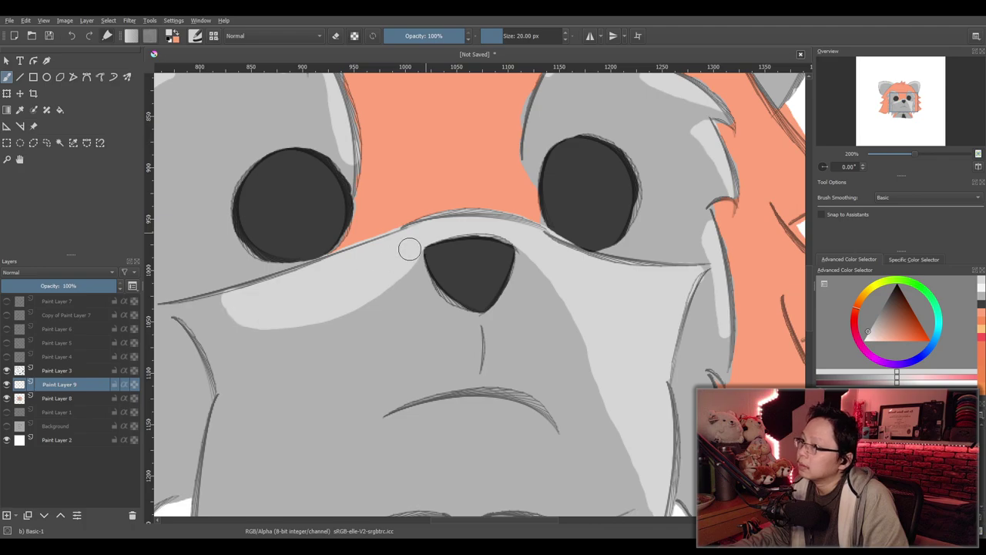
# Trim the inner edge of the right-hand muzzle highlight into a smoother curve with a 20 px eraser
pyautogui.scroll(-4, 474, 289)
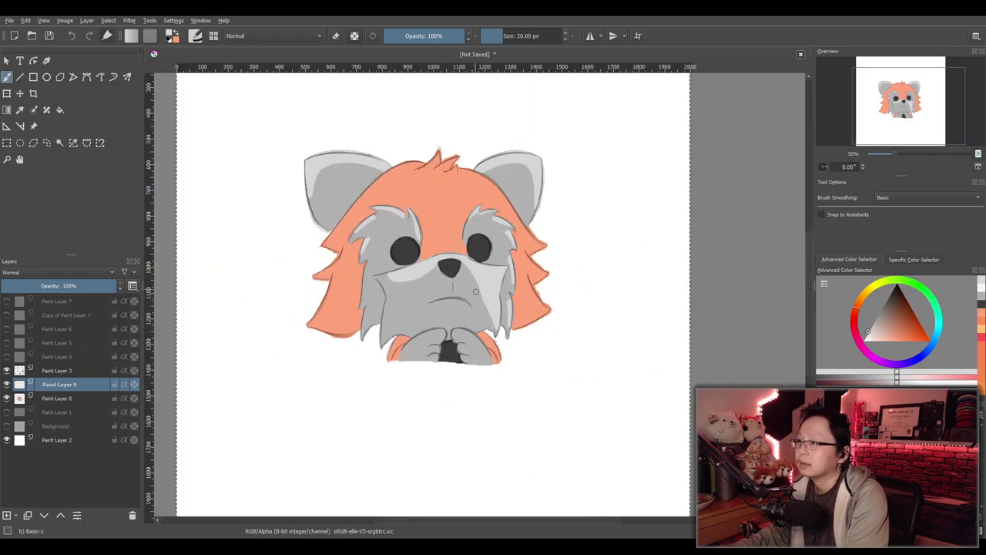
pyautogui.scroll(4, 457, 293)
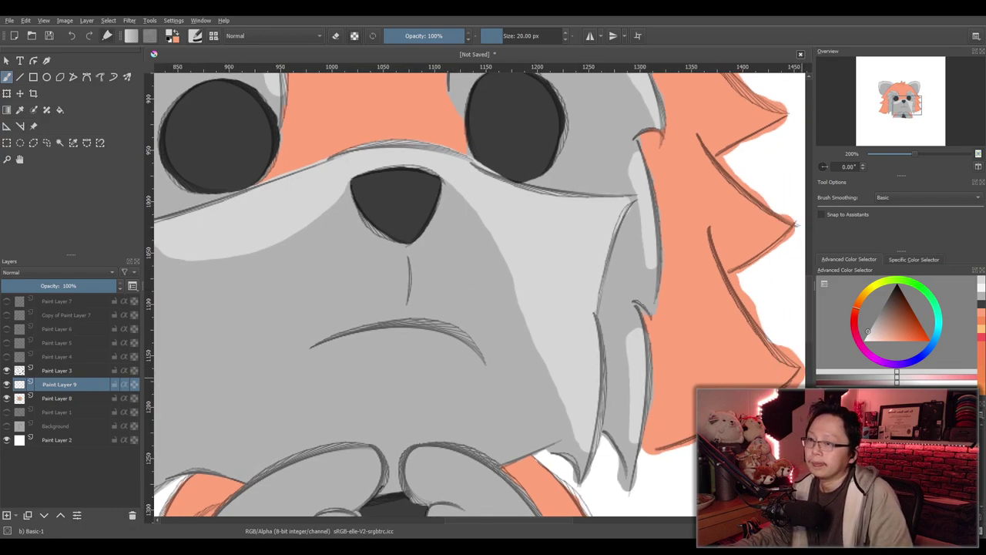
pyautogui.press('e')
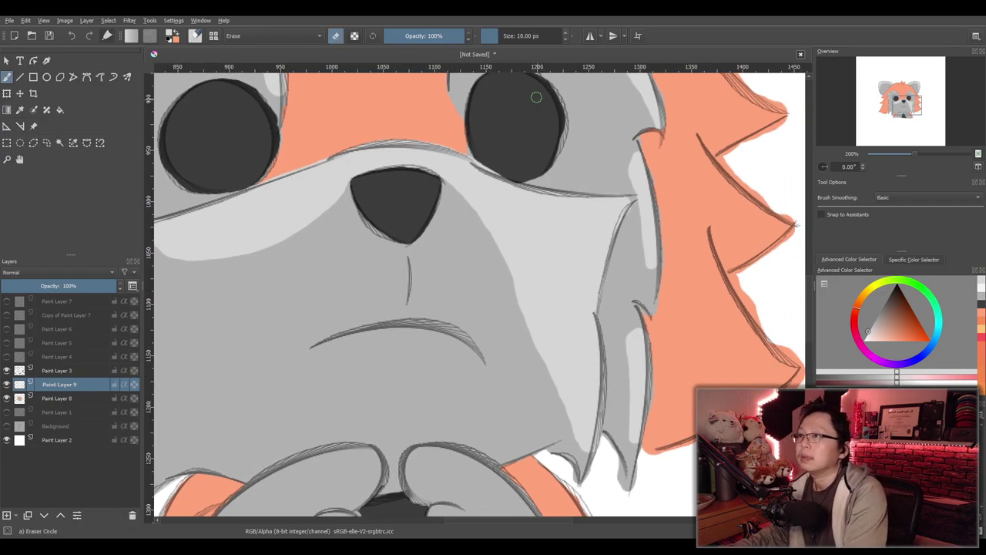
pyautogui.write('20')
pyautogui.press('Return')
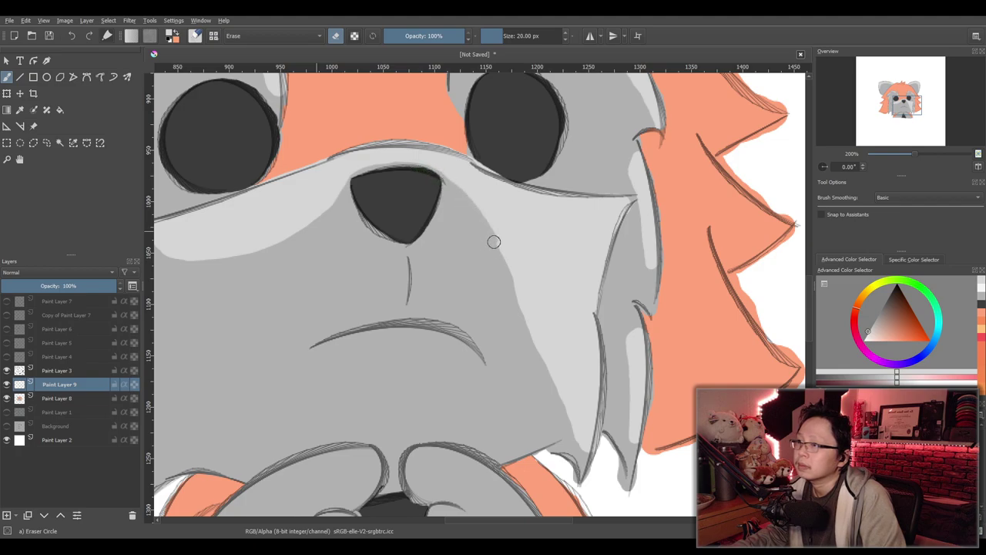
pyautogui.moveTo(513, 285); pyautogui.dragTo(546, 375)
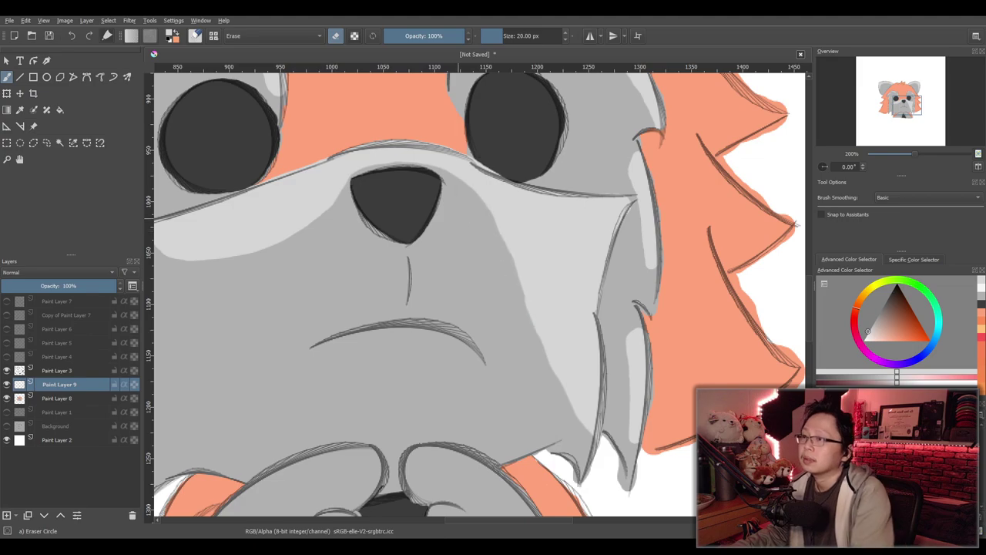
# Check the muzzle highlights across the whole character and inspect the nose and mouth area up close
pyautogui.scroll(-5, 464, 195)
pyautogui.scroll(3, 504, 332)
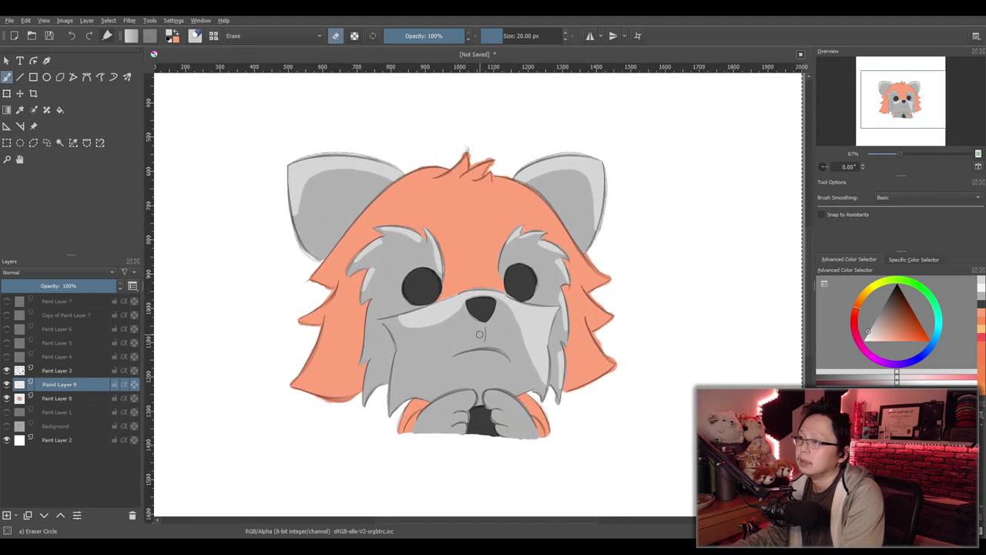
pyautogui.scroll(1, 478, 370)
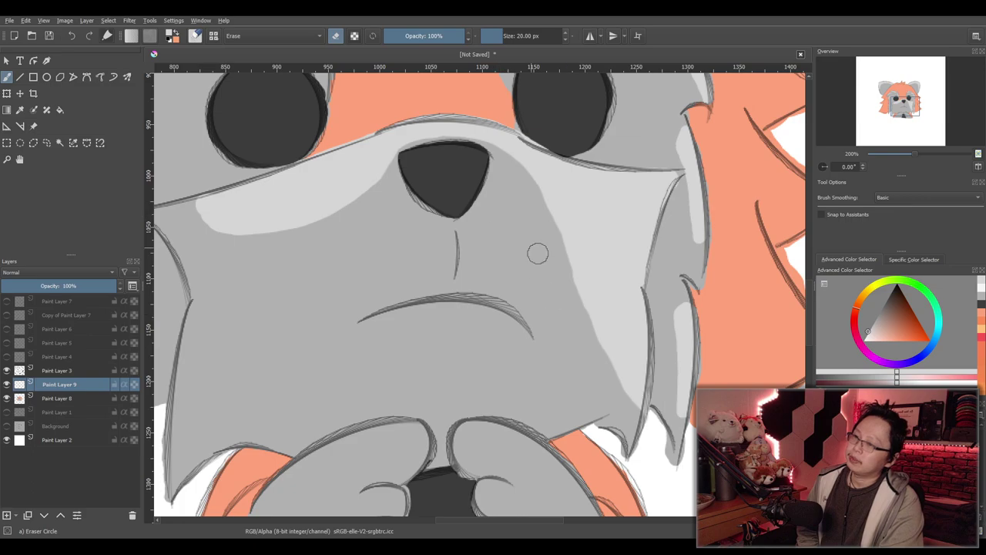
pyautogui.scroll(-3, 535, 282)
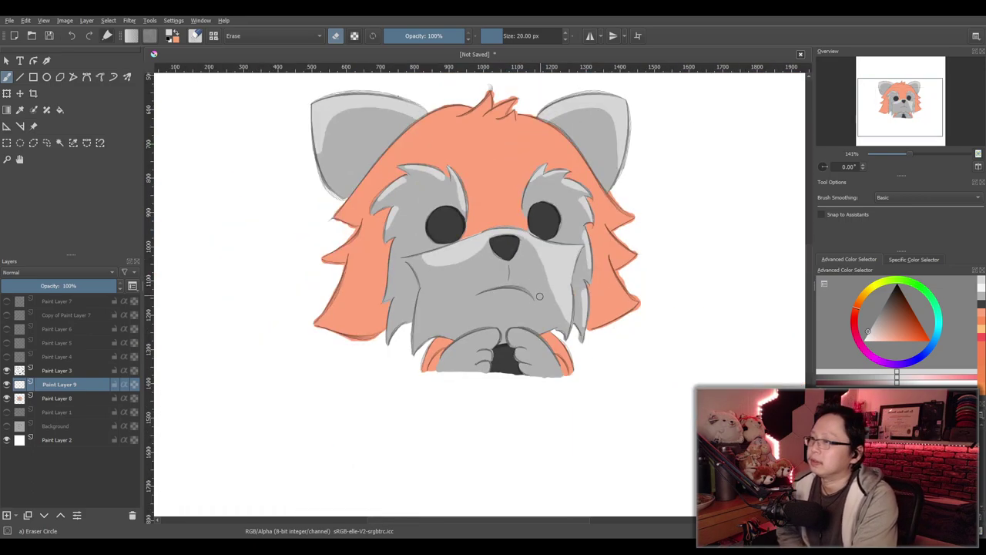
pyautogui.scroll(3, 516, 292)
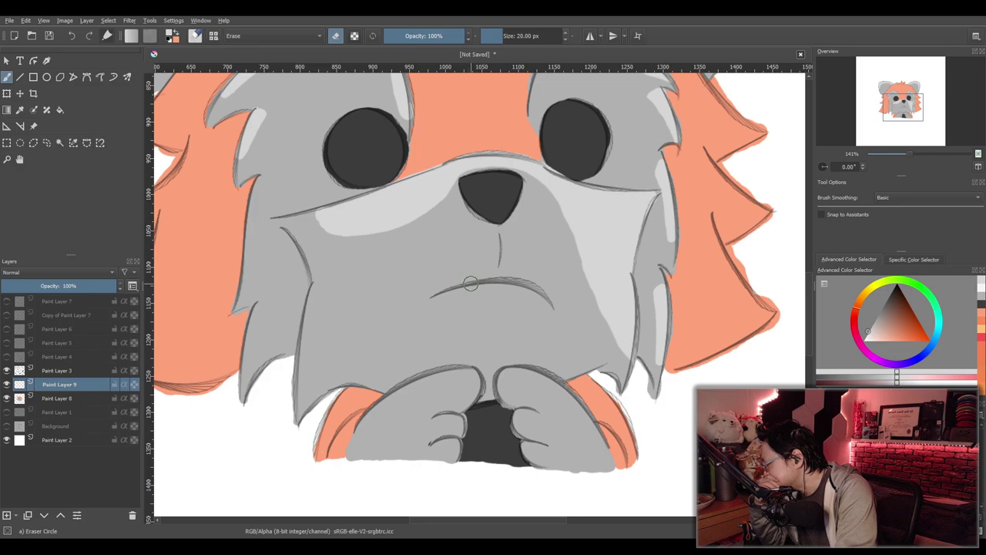
pyautogui.scroll(2, 534, 273)
pyautogui.moveTo(563, 213); pyautogui.dragTo(538, 304)
pyautogui.scroll(-1, 539, 303)
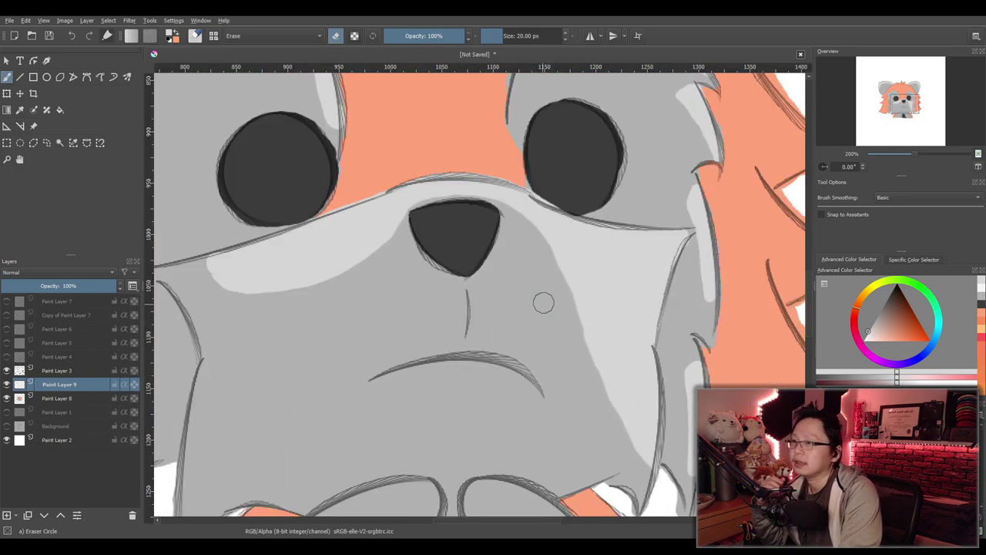
# Switch from the eraser back to the 20 px painting brush
pyautogui.press('/')
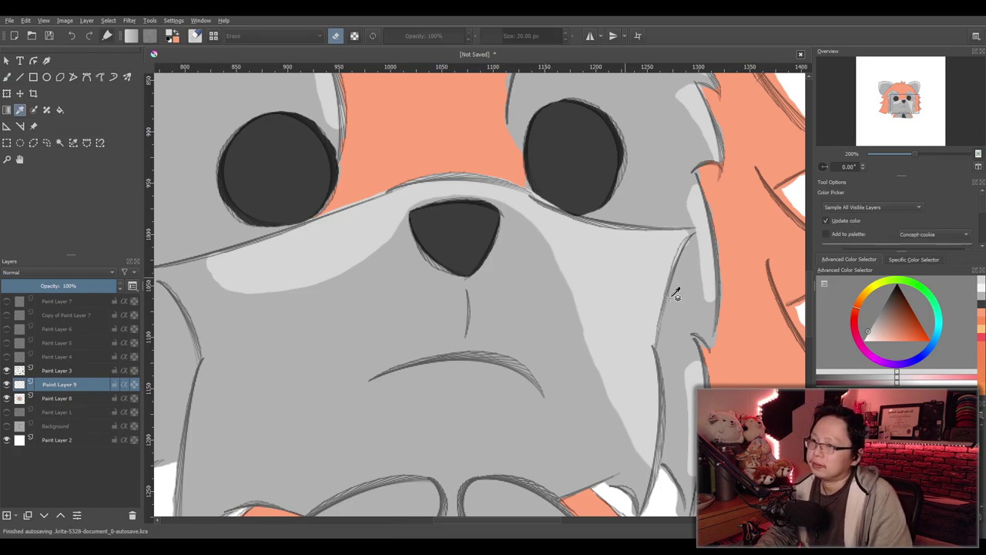
pyautogui.press(',')
pyautogui.press('/')
pyautogui.moveTo(474, 342)
pyautogui.mouseDown()
pyautogui.moveTo(514, 352)
pyautogui.moveTo(541, 379)
pyautogui.mouseUp()
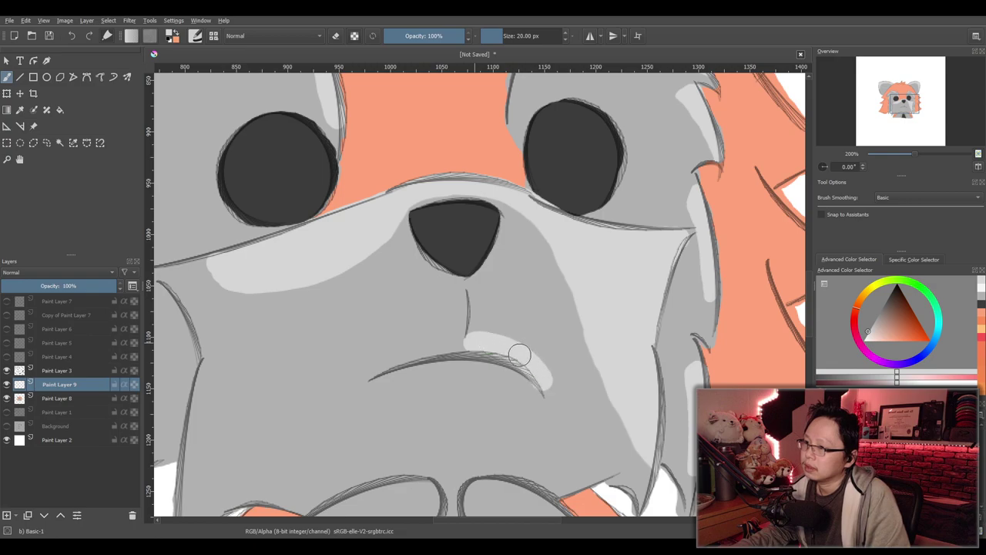
pyautogui.moveTo(477, 340)
pyautogui.mouseDown()
pyautogui.moveTo(470, 291)
pyautogui.moveTo(534, 362)
pyautogui.moveTo(519, 319)
pyautogui.moveTo(470, 293)
pyautogui.moveTo(515, 303)
pyautogui.moveTo(543, 352)
pyautogui.moveTo(502, 307)
pyautogui.mouseUp()
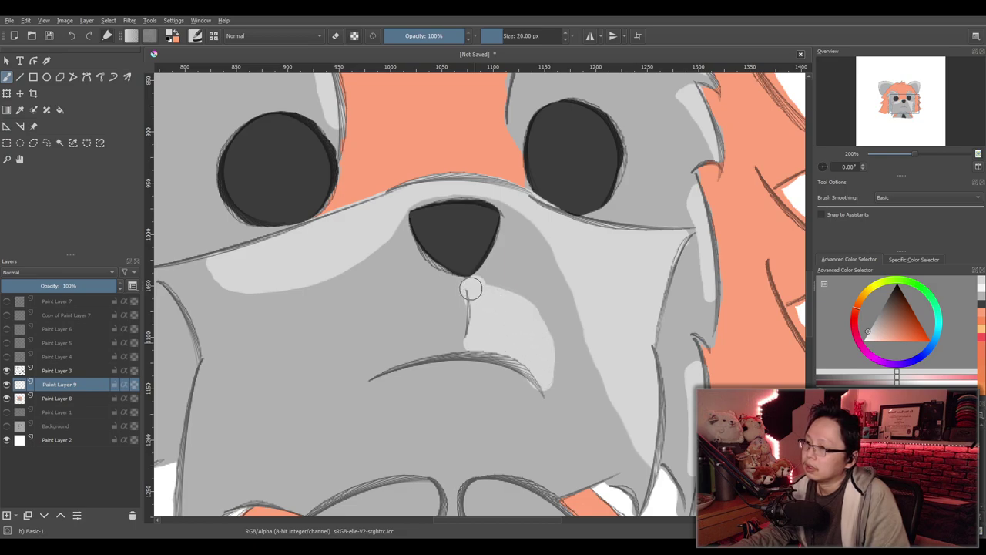
pyautogui.hotkey('ctrl', 'z')
# Paint a light grey patch above the mouth on each side of the line below the nose, leaving a narrow gap
pyautogui.moveTo(458, 297)
pyautogui.mouseDown()
pyautogui.moveTo(458, 330)
pyautogui.moveTo(456, 301)
pyautogui.moveTo(455, 342)
pyautogui.moveTo(437, 299)
pyautogui.moveTo(417, 308)
pyautogui.moveTo(447, 305)
pyautogui.moveTo(446, 341)
pyautogui.moveTo(377, 372)
pyautogui.moveTo(444, 334)
pyautogui.moveTo(432, 311)
pyautogui.moveTo(429, 331)
pyautogui.moveTo(422, 312)
pyautogui.moveTo(402, 349)
pyautogui.mouseUp()
pyautogui.hotkey('ctrl', 'z')
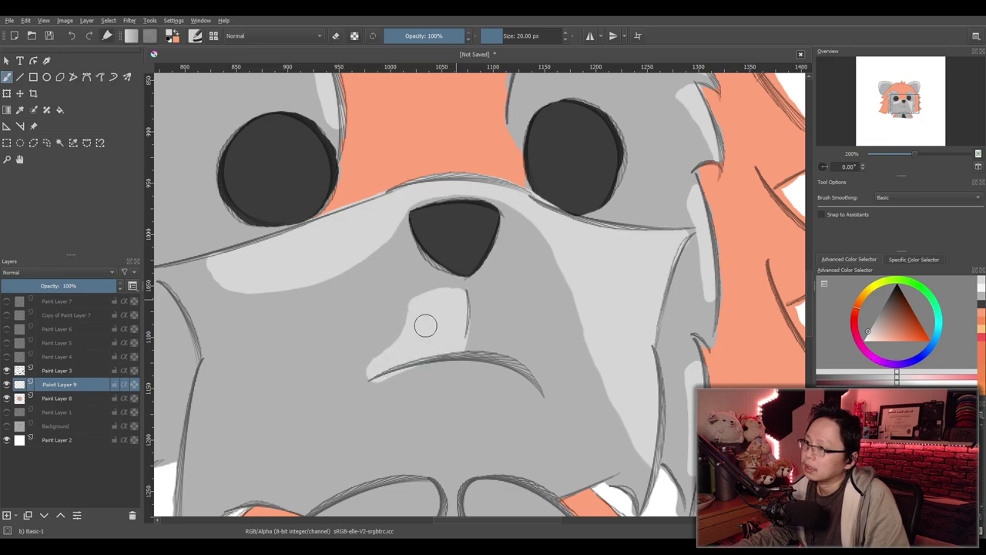
pyautogui.moveTo(477, 298); pyautogui.dragTo(481, 337)
pyautogui.hotkey('ctrl', 'z')
pyautogui.moveTo(491, 302); pyautogui.dragTo(482, 345)
pyautogui.moveTo(486, 307)
pyautogui.mouseDown()
pyautogui.moveTo(483, 341)
pyautogui.moveTo(485, 299)
pyautogui.moveTo(494, 298)
pyautogui.moveTo(506, 328)
pyautogui.moveTo(500, 347)
pyautogui.moveTo(500, 307)
pyautogui.moveTo(541, 378)
pyautogui.moveTo(520, 328)
pyautogui.mouseUp()
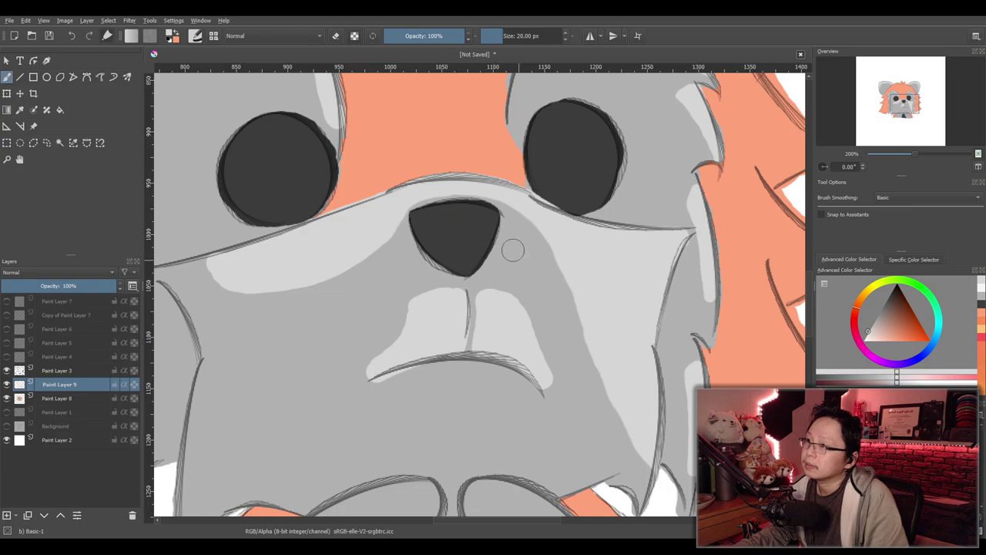
# Paint a light grey highlight band directly below the mouth line, following its curve from corner to corner
pyautogui.scroll(-5, 533, 247)
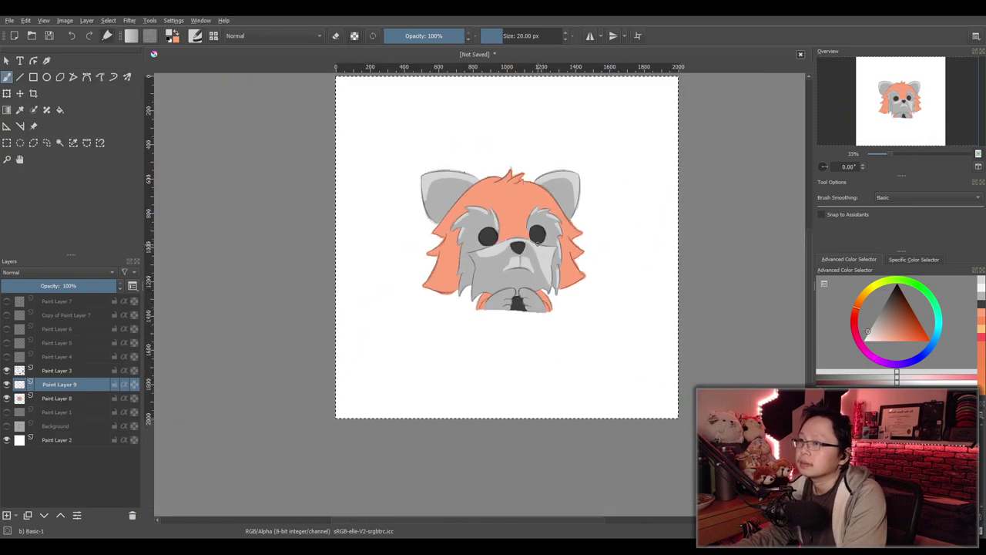
pyautogui.scroll(3, 537, 245)
pyautogui.scroll(3, 532, 250)
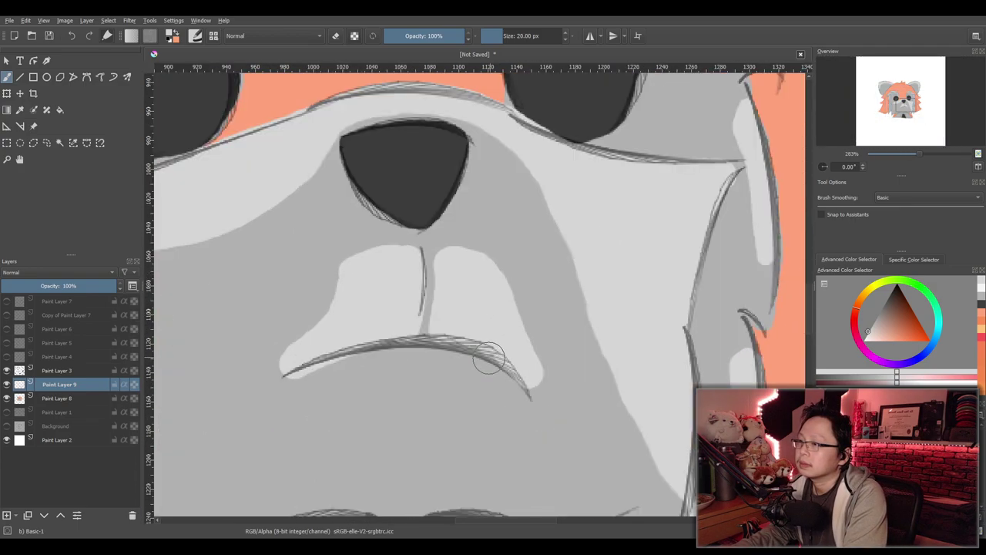
pyautogui.moveTo(495, 348); pyautogui.dragTo(516, 333)
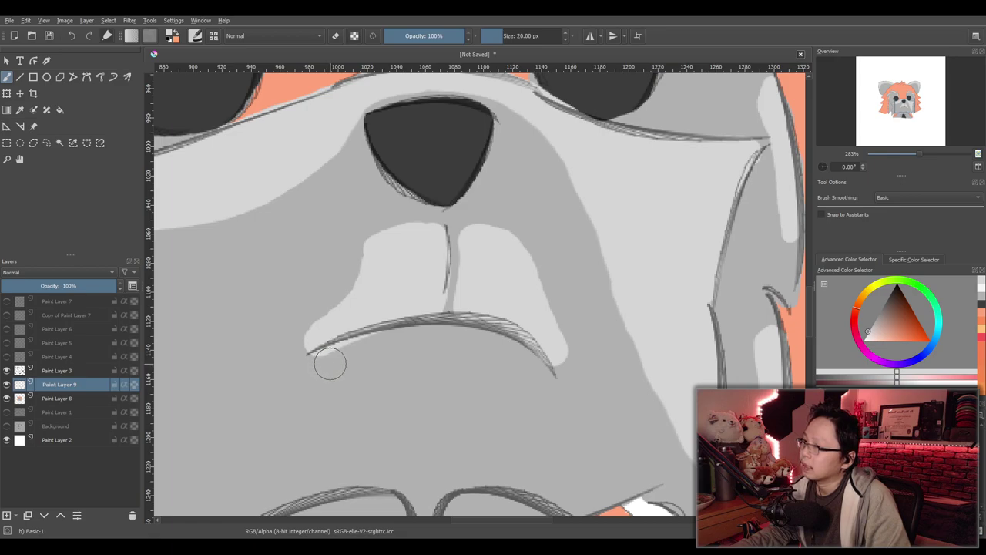
pyautogui.moveTo(312, 366)
pyautogui.mouseDown()
pyautogui.moveTo(442, 331)
pyautogui.moveTo(495, 342)
pyautogui.moveTo(559, 370)
pyautogui.mouseUp()
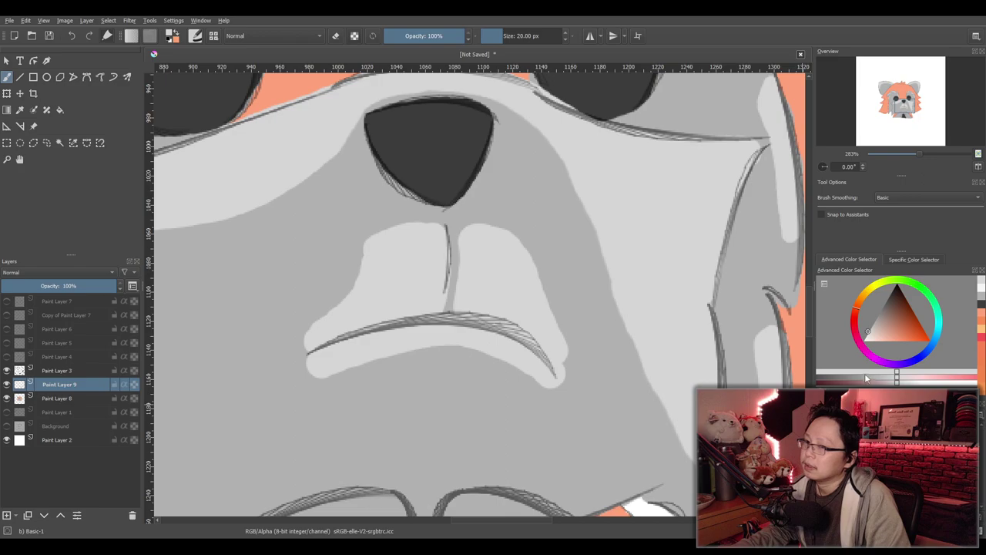
# Erase a thin gap between the light grey upper-lip patches and the mouth line, clearing the patches' outer corners with the 20 px eraser
pyautogui.press('e')
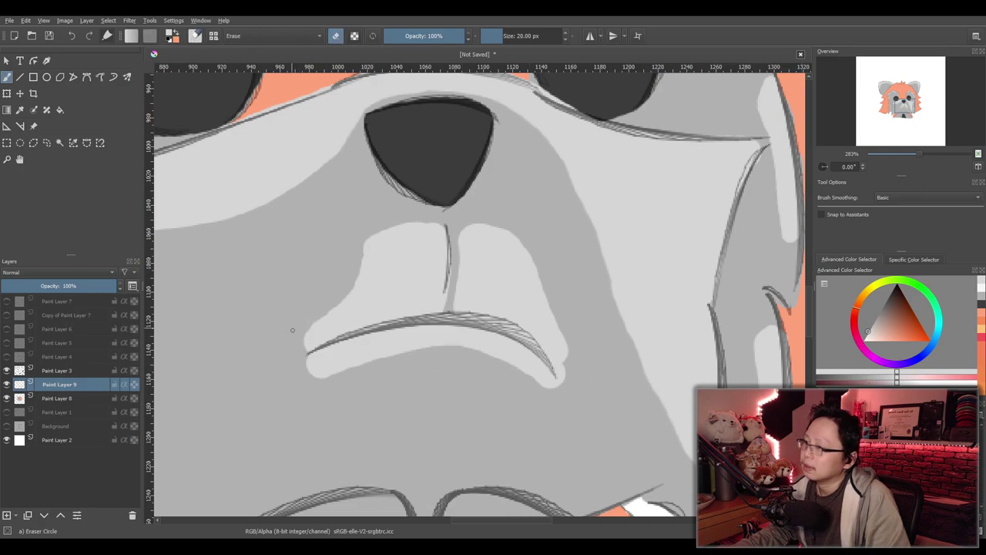
pyautogui.moveTo(315, 344)
pyautogui.mouseDown()
pyautogui.moveTo(401, 315)
pyautogui.moveTo(456, 311)
pyautogui.moveTo(507, 319)
pyautogui.moveTo(566, 362)
pyautogui.mouseUp()
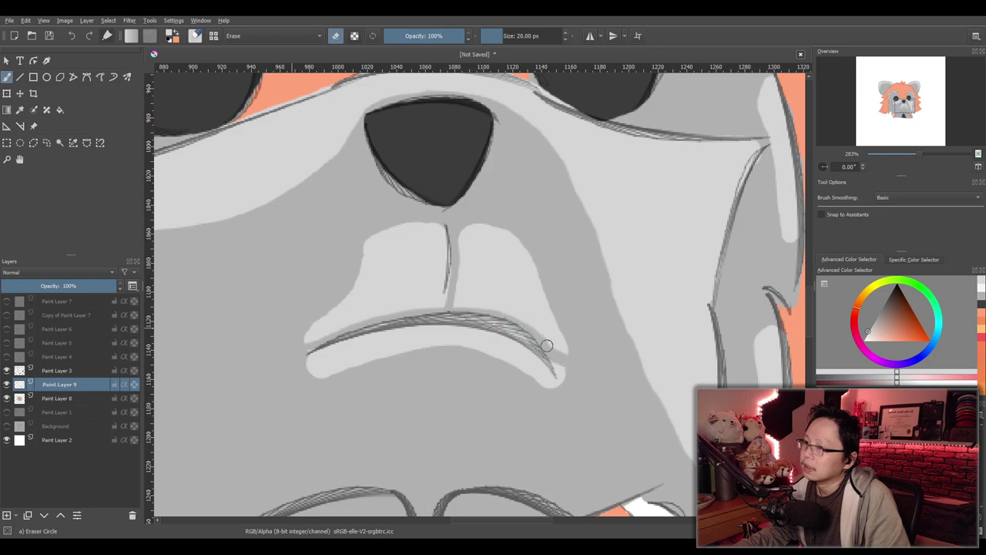
pyautogui.moveTo(439, 309)
pyautogui.mouseDown()
pyautogui.moveTo(300, 351)
pyautogui.moveTo(312, 347)
pyautogui.moveTo(308, 318)
pyautogui.moveTo(305, 341)
pyautogui.moveTo(317, 348)
pyautogui.moveTo(304, 343)
pyautogui.moveTo(301, 333)
pyautogui.moveTo(331, 340)
pyautogui.moveTo(322, 342)
pyautogui.moveTo(311, 316)
pyautogui.moveTo(312, 348)
pyautogui.moveTo(323, 343)
pyautogui.moveTo(301, 330)
pyautogui.moveTo(315, 342)
pyautogui.moveTo(411, 314)
pyautogui.moveTo(478, 312)
pyautogui.moveTo(507, 317)
pyautogui.moveTo(570, 336)
pyautogui.mouseUp()
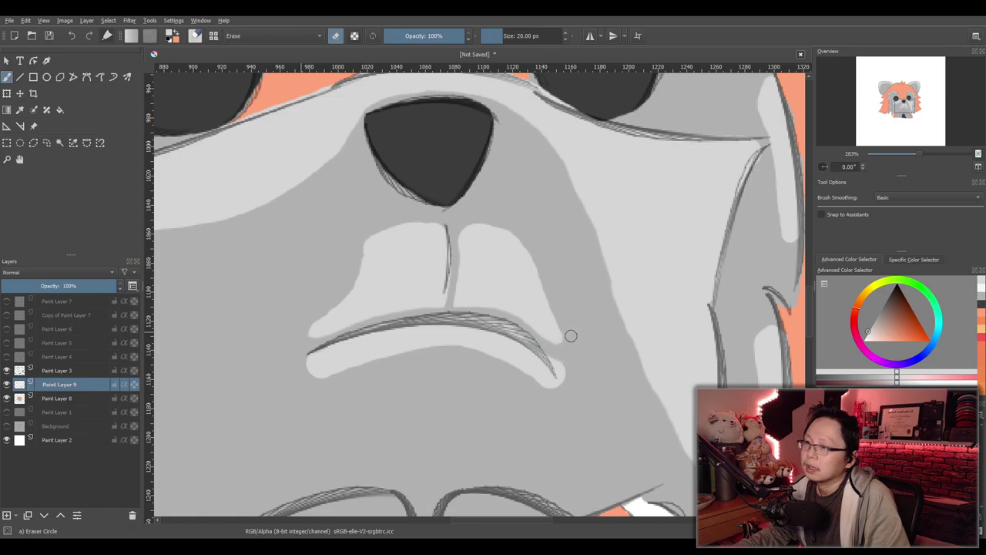
pyautogui.scroll(-6, 588, 316)
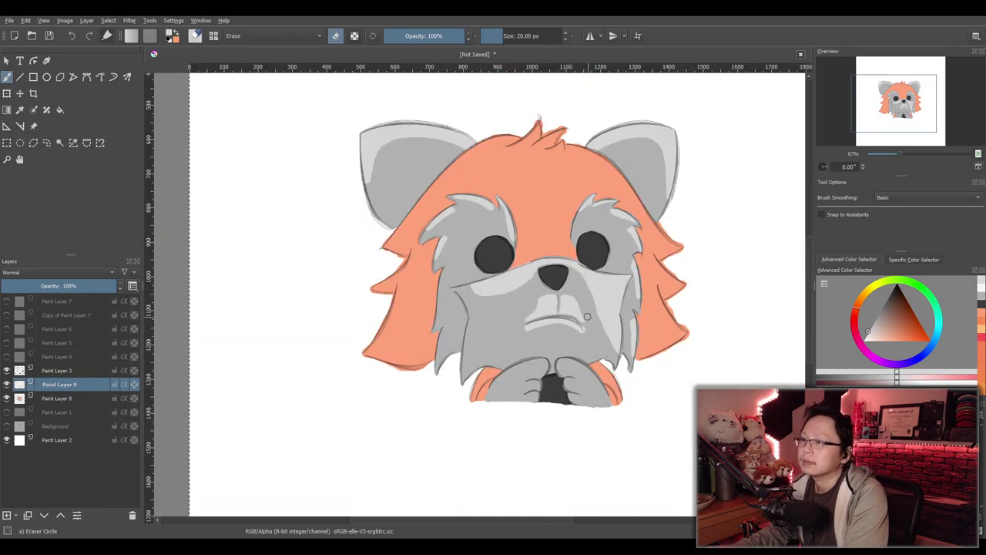
# Trim the outer and lower edges of both upper-lip highlights so they become smaller patches ending well inside the mouth corners
pyautogui.scroll(6, 586, 316)
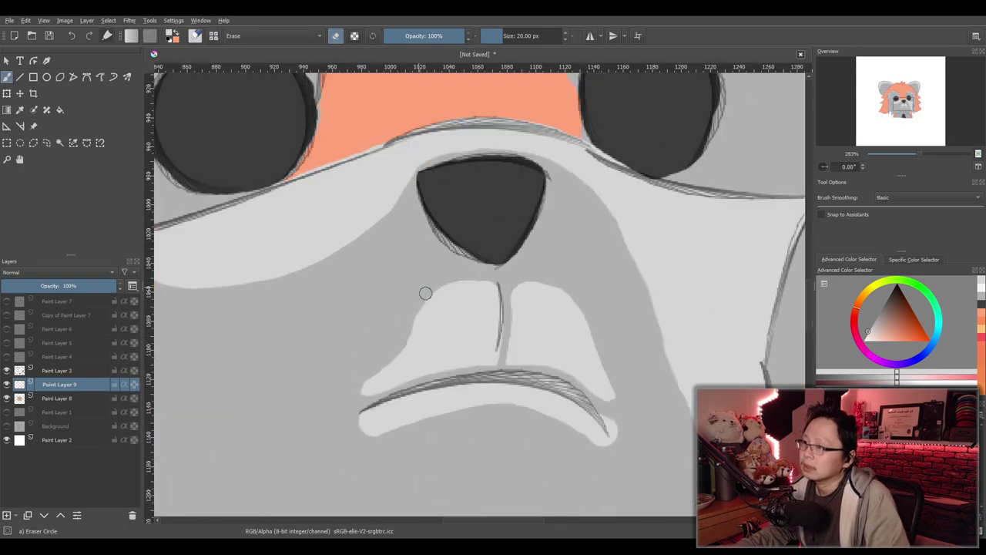
pyautogui.moveTo(416, 321)
pyautogui.mouseDown()
pyautogui.moveTo(351, 385)
pyautogui.moveTo(386, 365)
pyautogui.moveTo(352, 399)
pyautogui.moveTo(473, 280)
pyautogui.moveTo(366, 395)
pyautogui.moveTo(395, 365)
pyautogui.moveTo(380, 382)
pyautogui.moveTo(391, 388)
pyautogui.moveTo(375, 388)
pyautogui.moveTo(404, 361)
pyautogui.moveTo(394, 379)
pyautogui.moveTo(412, 382)
pyautogui.moveTo(412, 350)
pyautogui.moveTo(407, 383)
pyautogui.moveTo(431, 377)
pyautogui.moveTo(386, 375)
pyautogui.moveTo(422, 330)
pyautogui.moveTo(408, 374)
pyautogui.moveTo(426, 379)
pyautogui.moveTo(413, 344)
pyautogui.moveTo(438, 320)
pyautogui.moveTo(408, 369)
pyautogui.moveTo(422, 378)
pyautogui.moveTo(411, 368)
pyautogui.moveTo(486, 361)
pyautogui.moveTo(501, 339)
pyautogui.moveTo(466, 373)
pyautogui.moveTo(416, 363)
pyautogui.moveTo(457, 291)
pyautogui.moveTo(416, 361)
pyautogui.moveTo(434, 373)
pyautogui.moveTo(491, 310)
pyautogui.mouseUp()
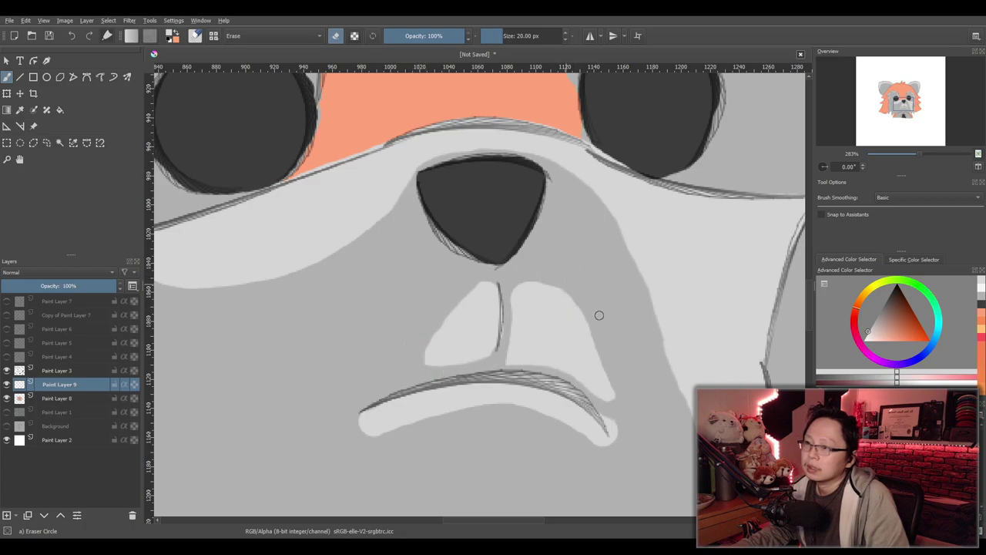
pyautogui.moveTo(506, 355)
pyautogui.mouseDown()
pyautogui.moveTo(573, 369)
pyautogui.moveTo(615, 403)
pyautogui.moveTo(623, 382)
pyautogui.moveTo(610, 395)
pyautogui.moveTo(559, 375)
pyautogui.moveTo(596, 396)
pyautogui.moveTo(617, 390)
pyautogui.moveTo(617, 376)
pyautogui.moveTo(596, 393)
pyautogui.moveTo(614, 386)
pyautogui.moveTo(597, 387)
pyautogui.moveTo(621, 386)
pyautogui.mouseUp()
pyautogui.moveTo(587, 282)
pyautogui.mouseDown()
pyautogui.moveTo(558, 285)
pyautogui.moveTo(587, 317)
pyautogui.moveTo(618, 387)
pyautogui.moveTo(614, 364)
pyautogui.moveTo(603, 385)
pyautogui.moveTo(573, 376)
pyautogui.moveTo(613, 363)
pyautogui.moveTo(583, 379)
pyautogui.moveTo(606, 371)
pyautogui.moveTo(598, 329)
pyautogui.moveTo(598, 368)
pyautogui.mouseUp()
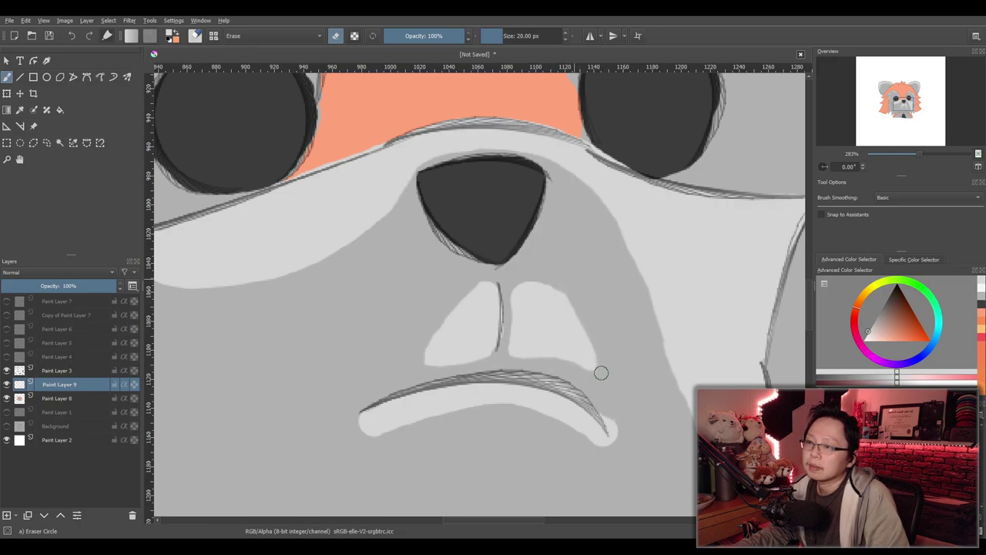
pyautogui.moveTo(597, 332); pyautogui.dragTo(596, 387)
pyautogui.scroll(-8, 633, 350)
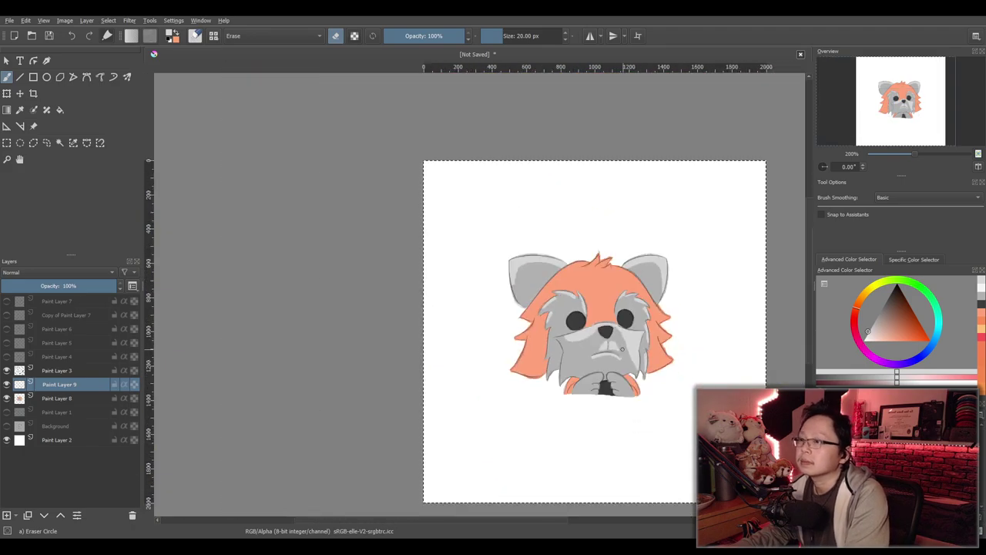
# Shave and round the outer edge of the right-hand upper-lip highlight, and check it against the whole character
pyautogui.scroll(7, 633, 351)
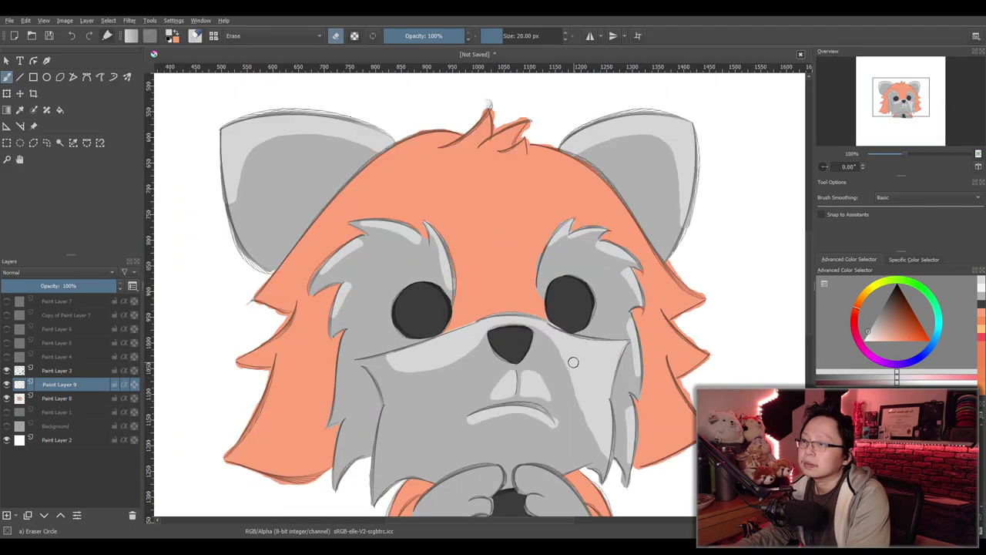
pyautogui.scroll(2, 541, 385)
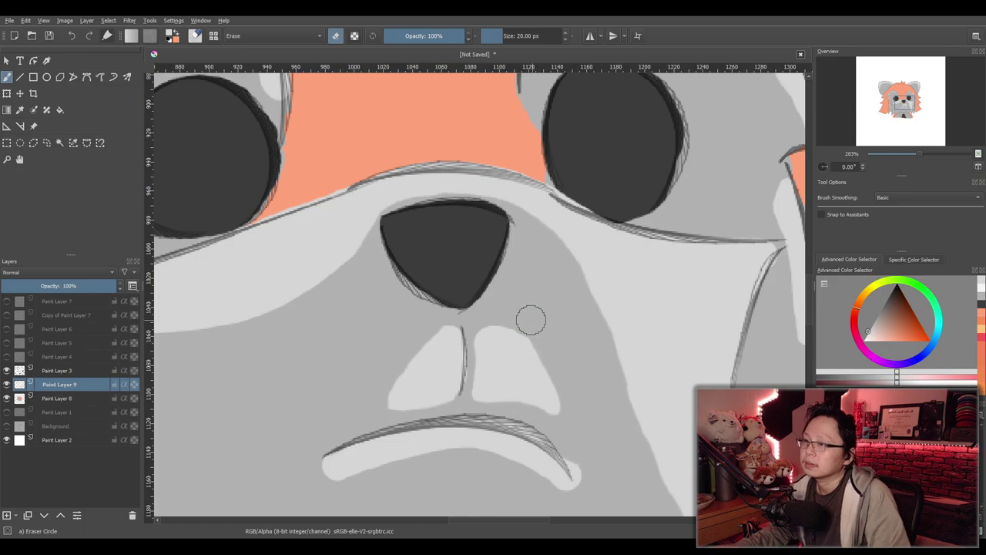
pyautogui.moveTo(520, 322)
pyautogui.mouseDown()
pyautogui.moveTo(562, 407)
pyautogui.moveTo(546, 419)
pyautogui.moveTo(524, 413)
pyautogui.moveTo(561, 407)
pyautogui.moveTo(557, 375)
pyautogui.moveTo(543, 414)
pyautogui.moveTo(557, 374)
pyautogui.mouseUp()
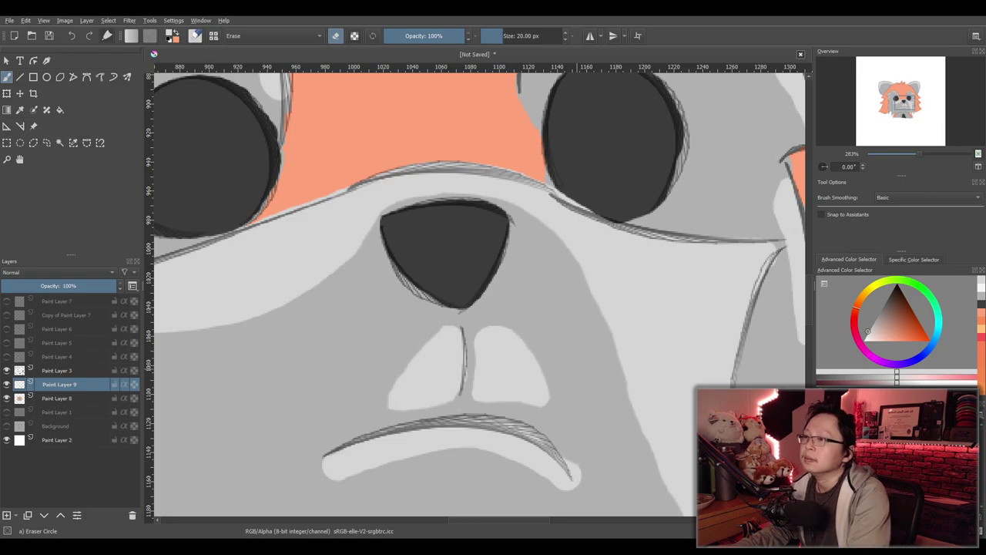
pyautogui.scroll(-5, 607, 360)
pyautogui.scroll(-2, 607, 361)
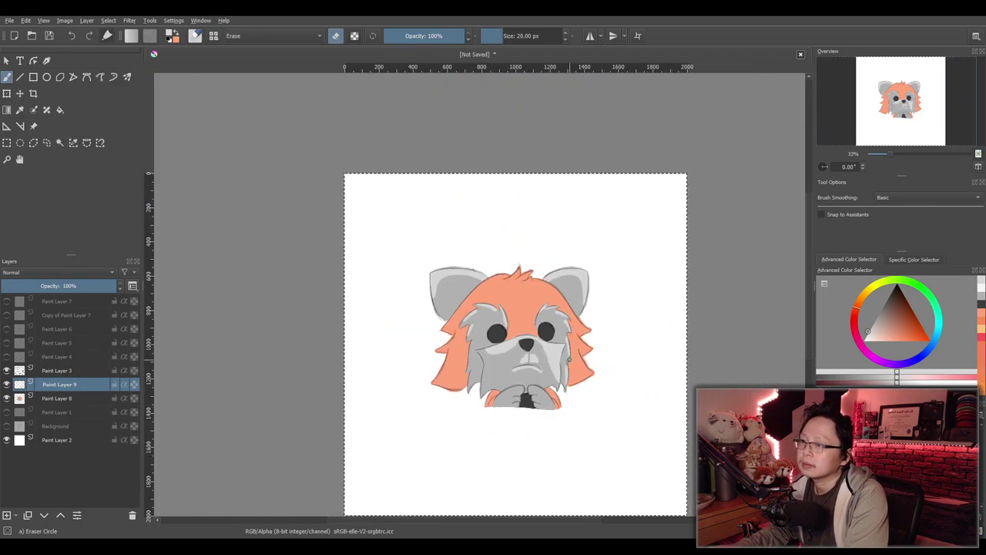
pyautogui.scroll(4, 562, 357)
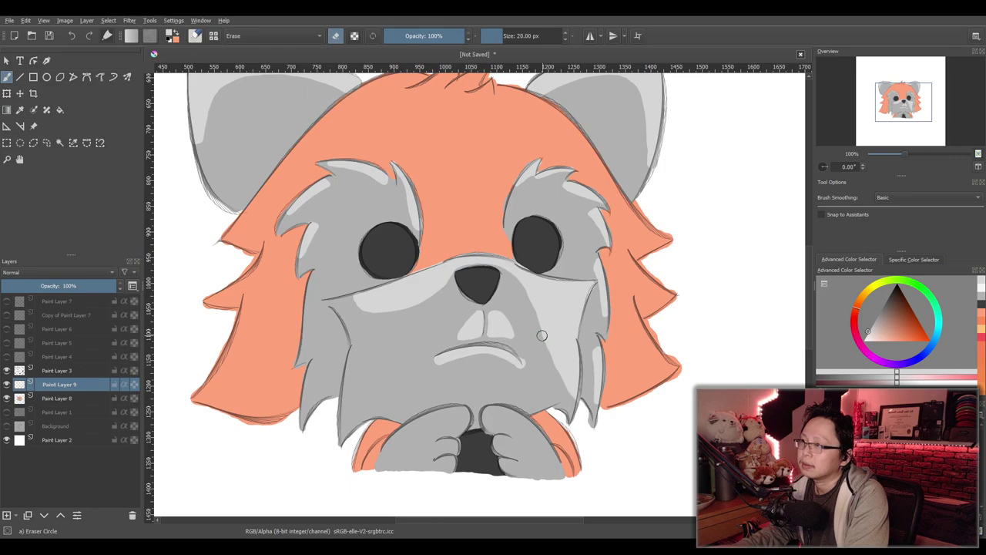
pyautogui.scroll(-1, 448, 292)
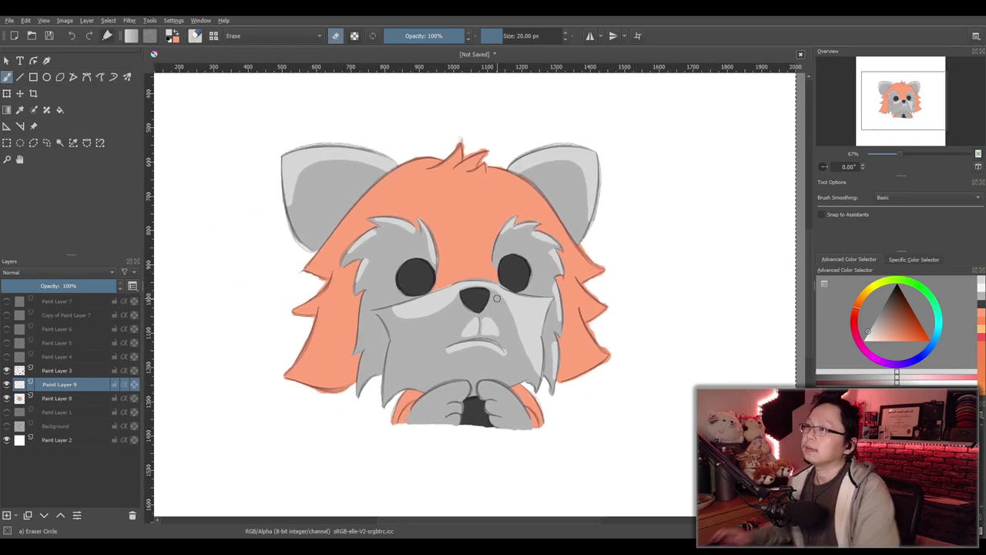